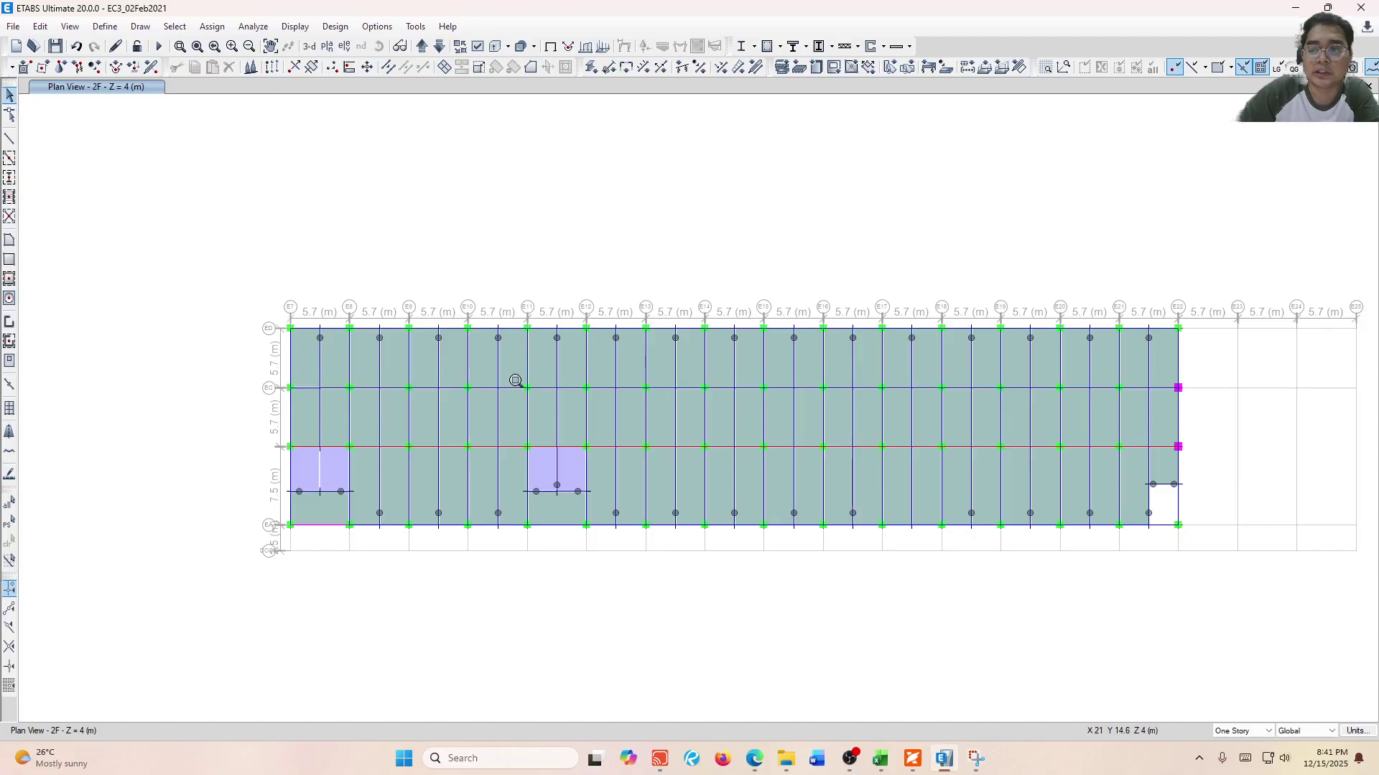
Inspect the loads assigned to the half-bay slab panel beside grid E7, just below grid EC, and switch to the One Way Slab Spreadsheet in Excel.
{"action": "scroll", "coordinate": [309, 373], "scroll_direction": "up", "scroll_amount": 4}
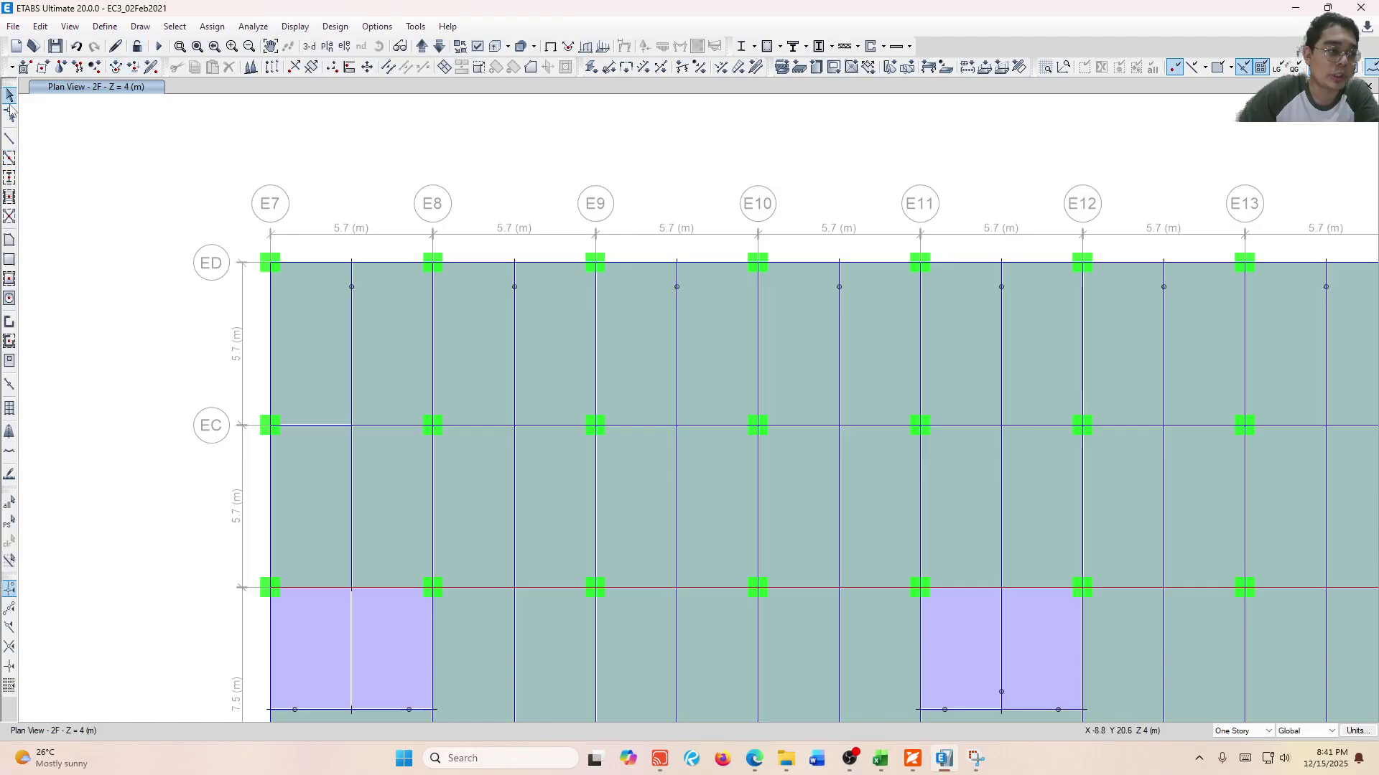
{"action": "right_click", "coordinate": [336, 527]}
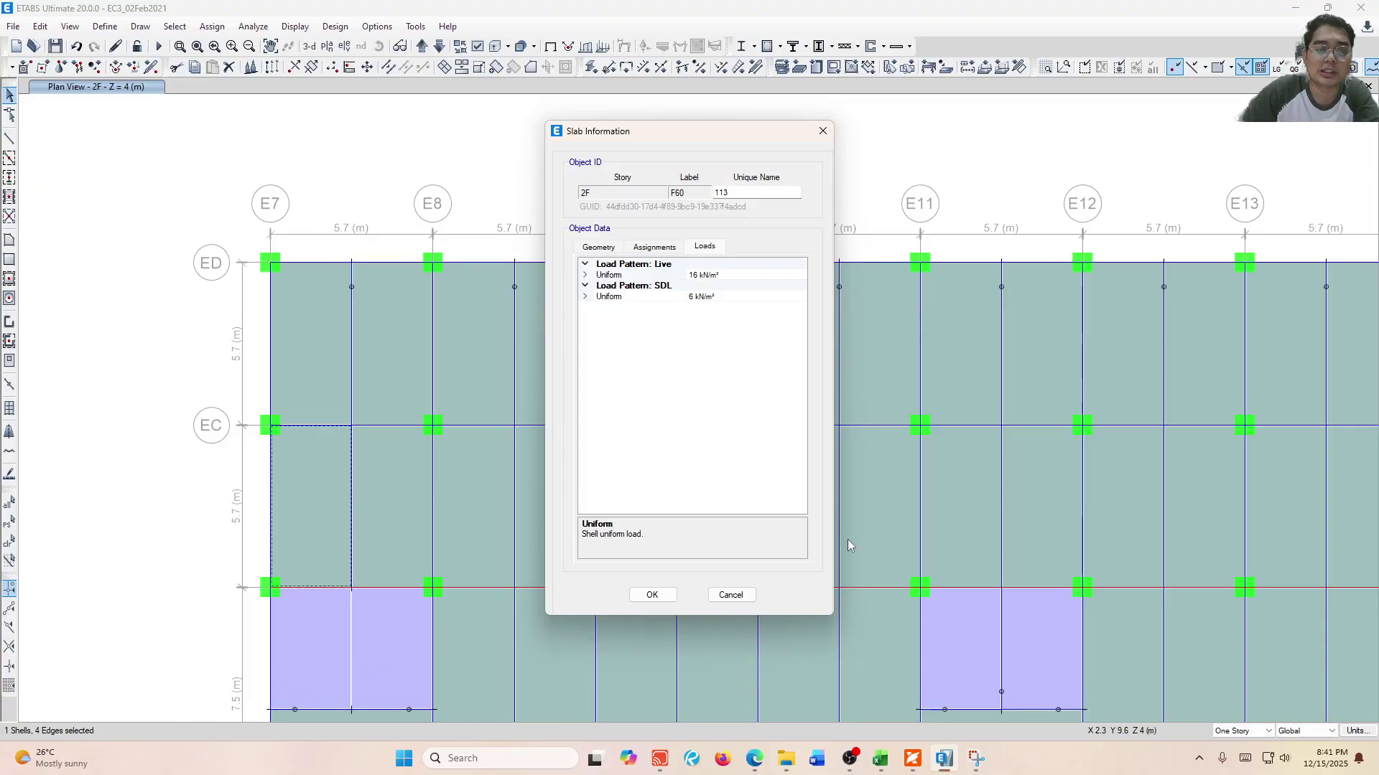
{"action": "mouse_move", "coordinate": [883, 760]}
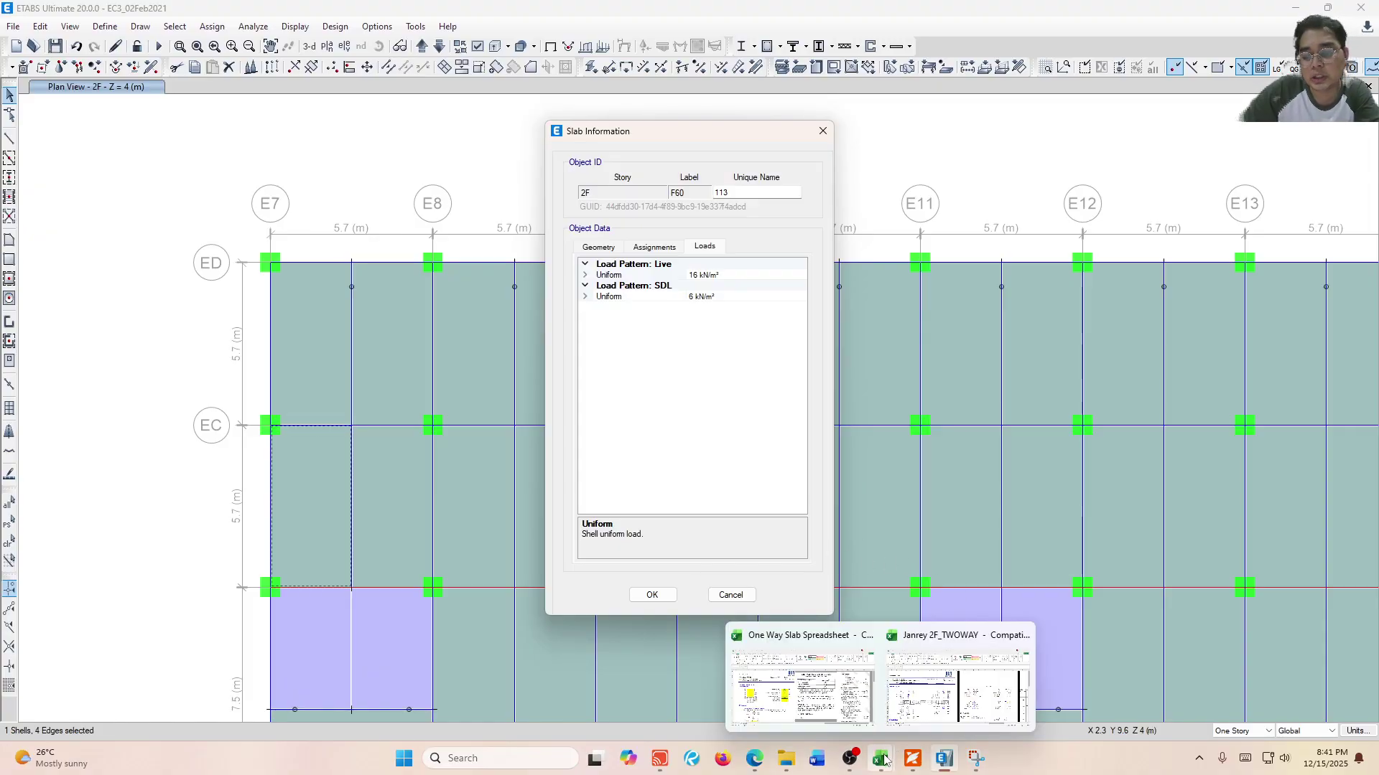
{"action": "left_click", "coordinate": [809, 695]}
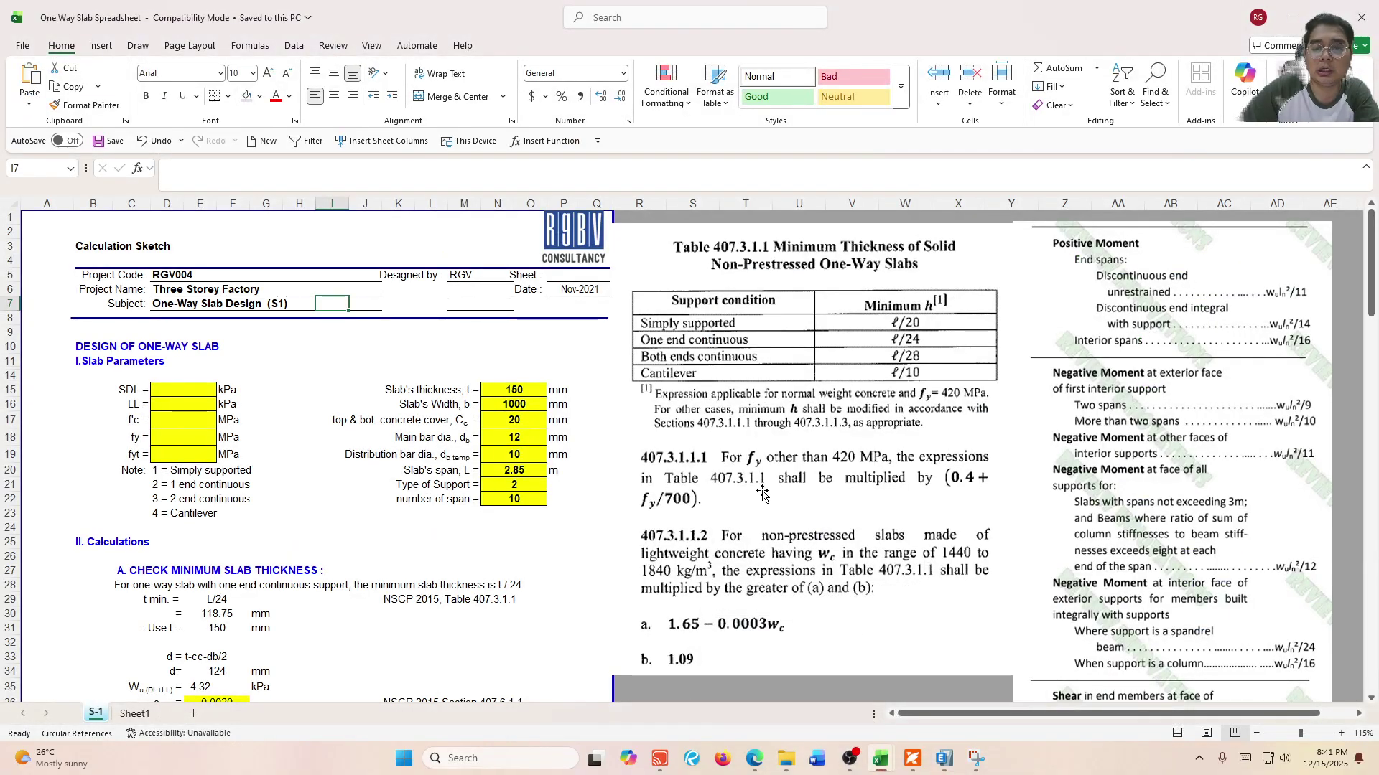
Shift the minimum slab thickness table picture slightly up and left, and bring the Air Screen Mirroring Receiver window up over the sheet.
{"action": "left_click", "coordinate": [806, 498]}
{"action": "mouse_move", "coordinate": [837, 273]}
{"action": "left_mouse_down"}
{"action": "mouse_move", "coordinate": [856, 308]}
{"action": "mouse_move", "coordinate": [814, 259]}
{"action": "mouse_move", "coordinate": [830, 262]}
{"action": "left_mouse_up"}
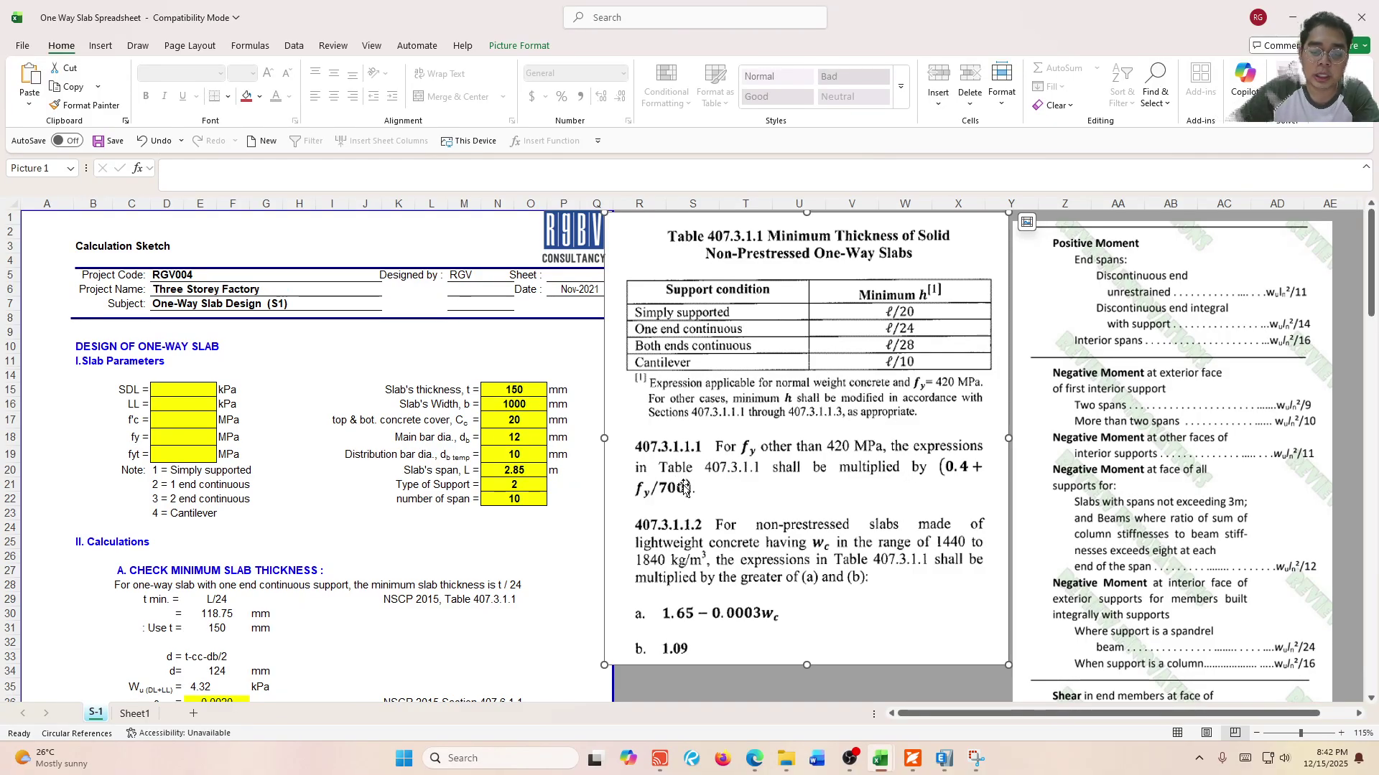
{"action": "left_click", "coordinate": [675, 718]}
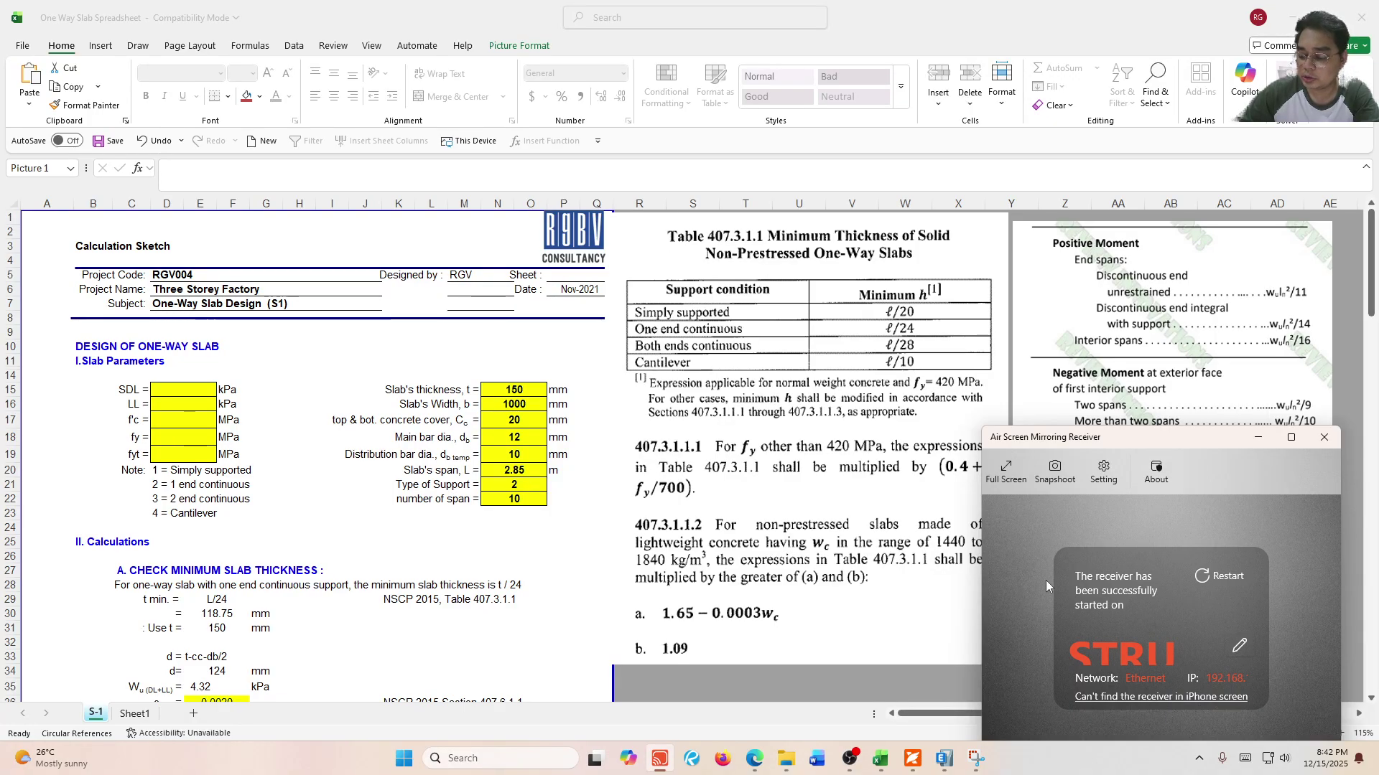
{"action": "left_click_drag", "start_coordinate": [1212, 441], "coordinate": [1208, 290]}
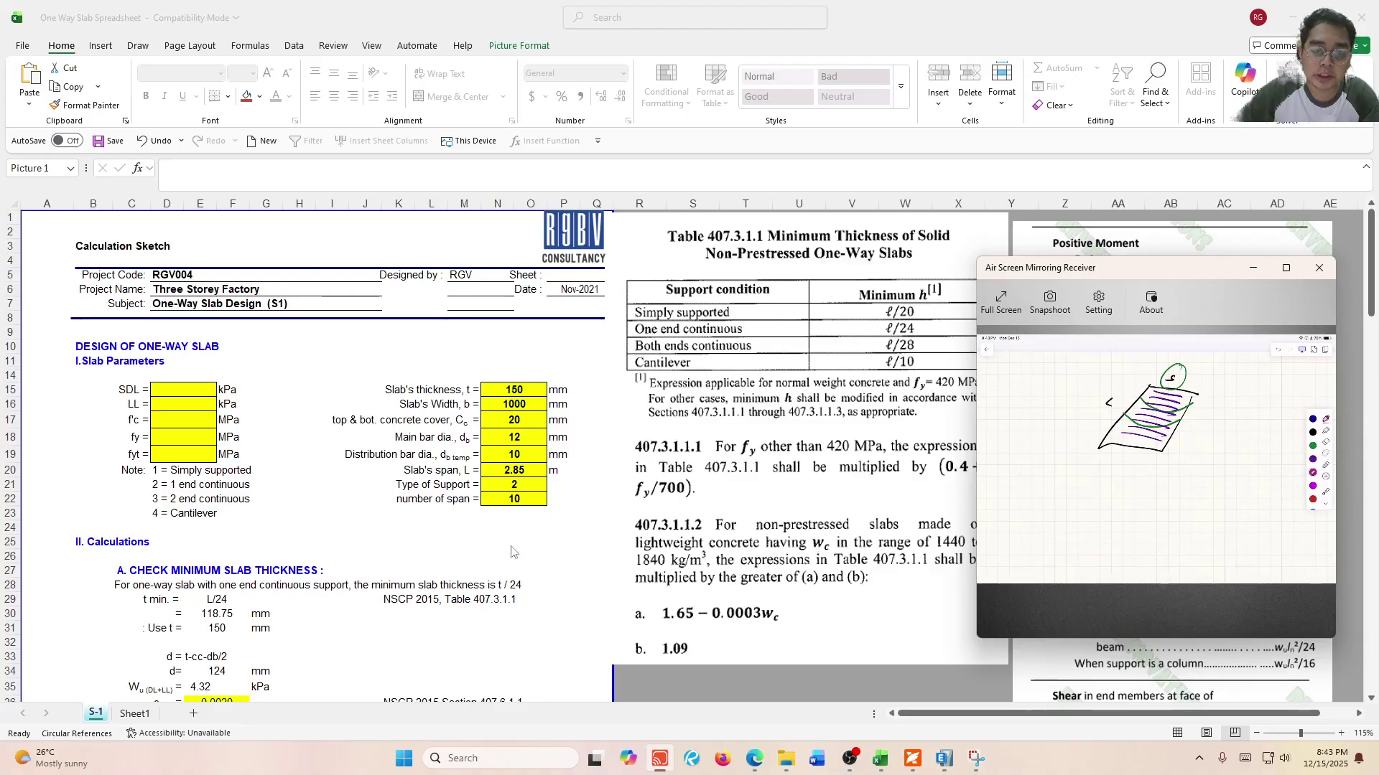
Clear the slab parameter inputs from slab's thickness through number of span, cells N15 to N22.
{"action": "left_click_drag", "start_coordinate": [511, 499], "coordinate": [525, 386]}
{"action": "key", "text": "Delete"}
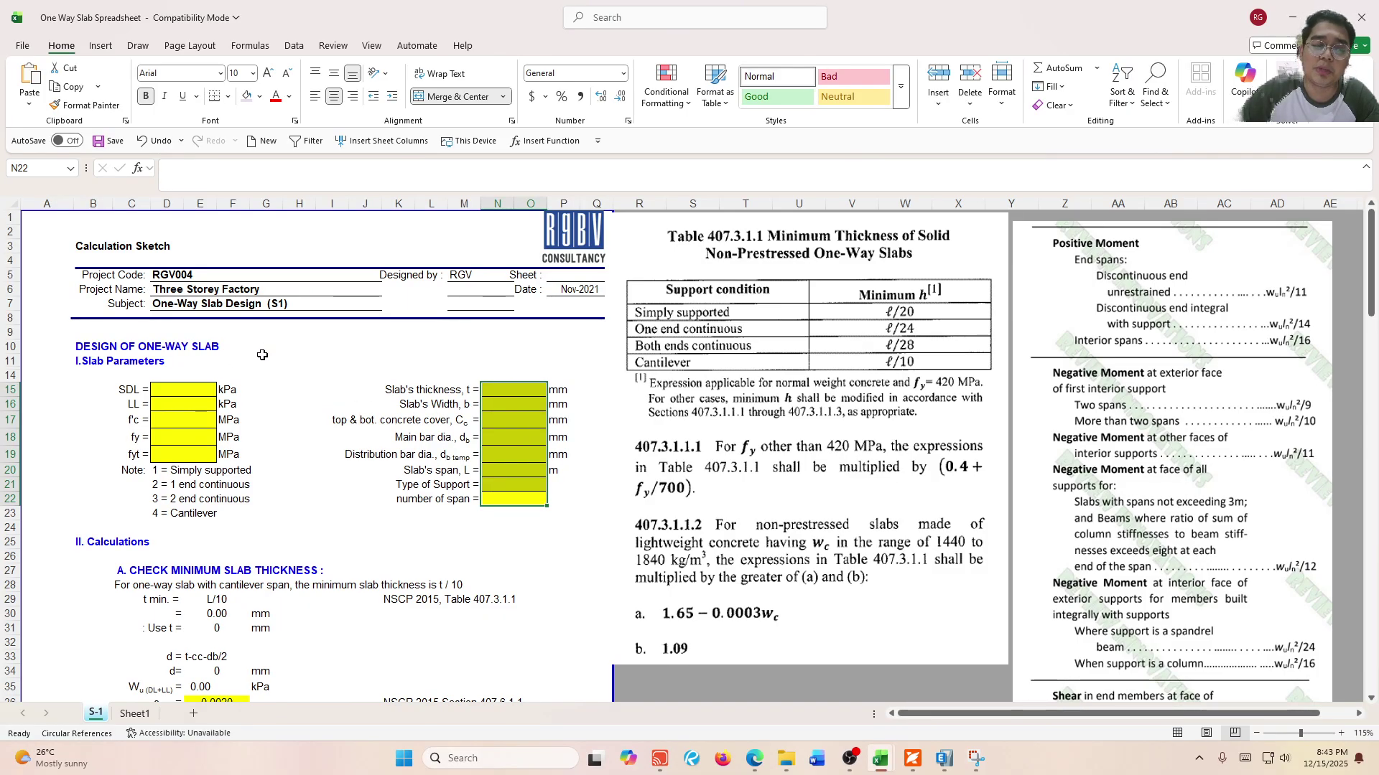
{"action": "left_click", "coordinate": [219, 395]}
{"action": "left_click_drag", "start_coordinate": [106, 391], "coordinate": [254, 405]}
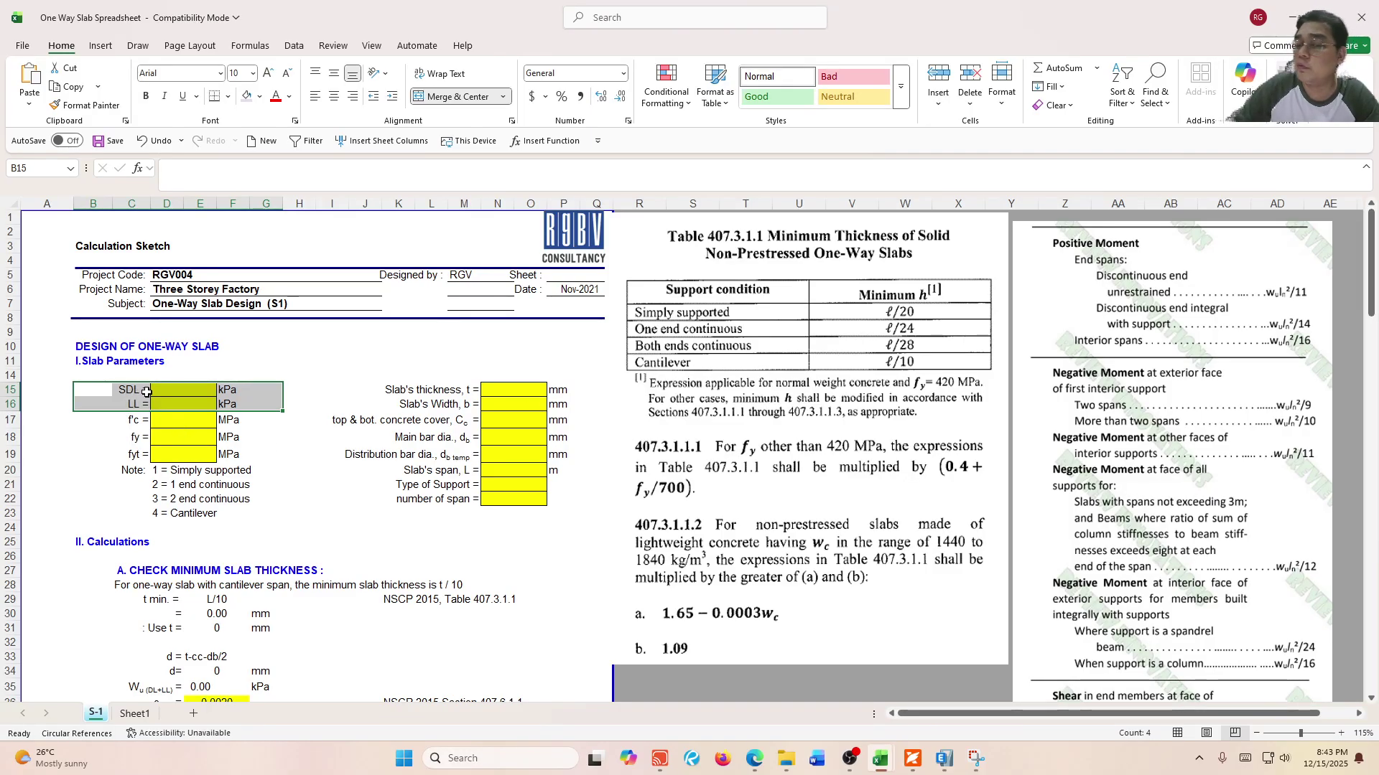
{"action": "left_click", "coordinate": [358, 422]}
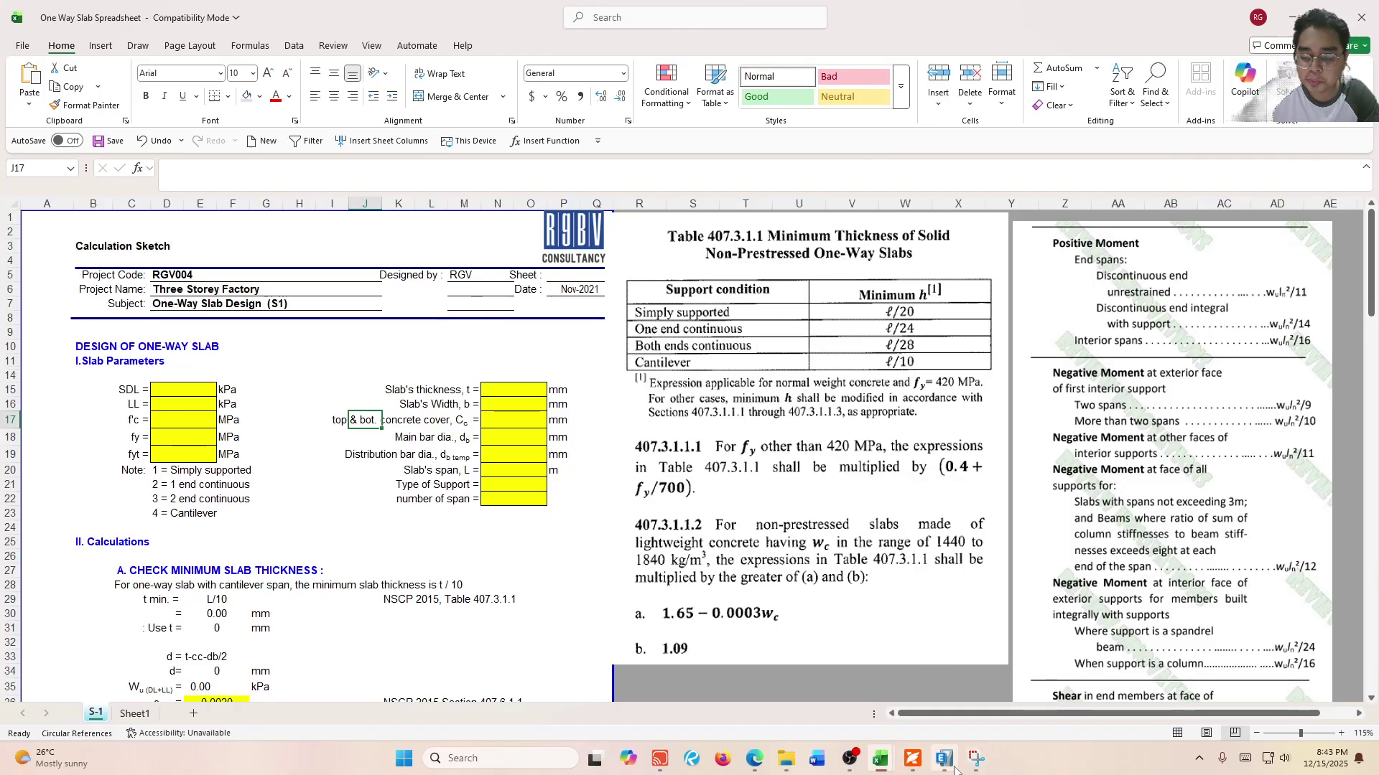
Switch to ETABS and check the uniform Live and SDL loads of the slab panel beside grid E7, just below grid EC.
{"action": "mouse_move", "coordinate": [956, 759]}
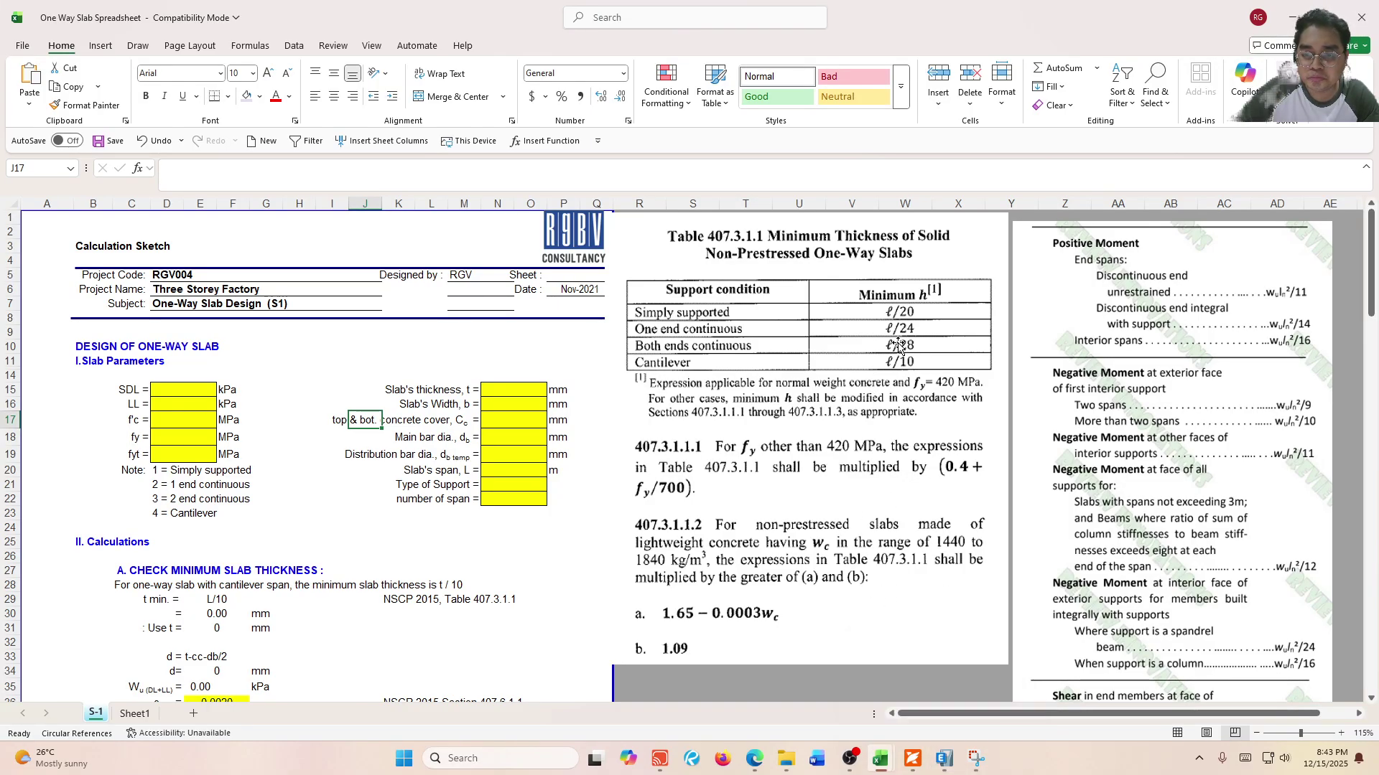
{"action": "left_click", "coordinate": [950, 755]}
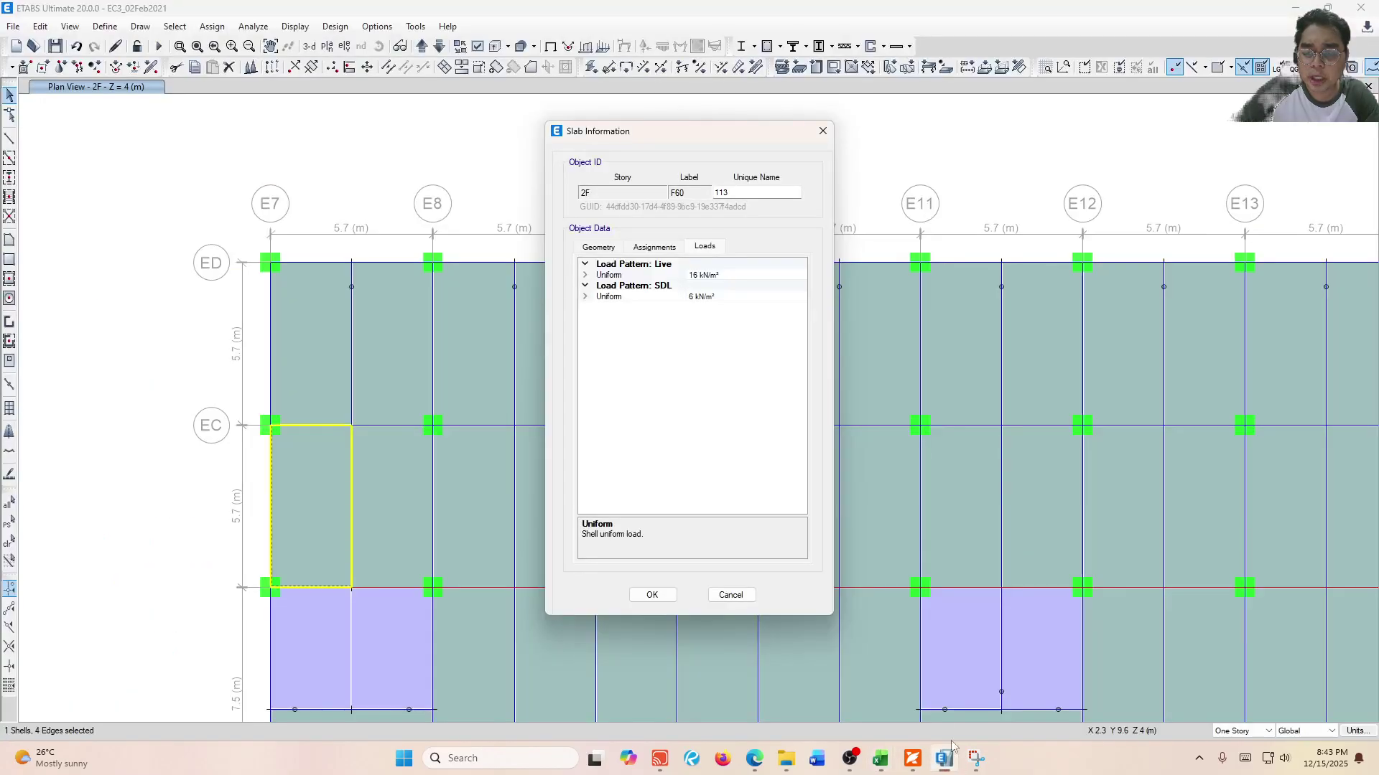
{"action": "left_click", "coordinate": [823, 131]}
{"action": "right_click", "coordinate": [320, 471]}
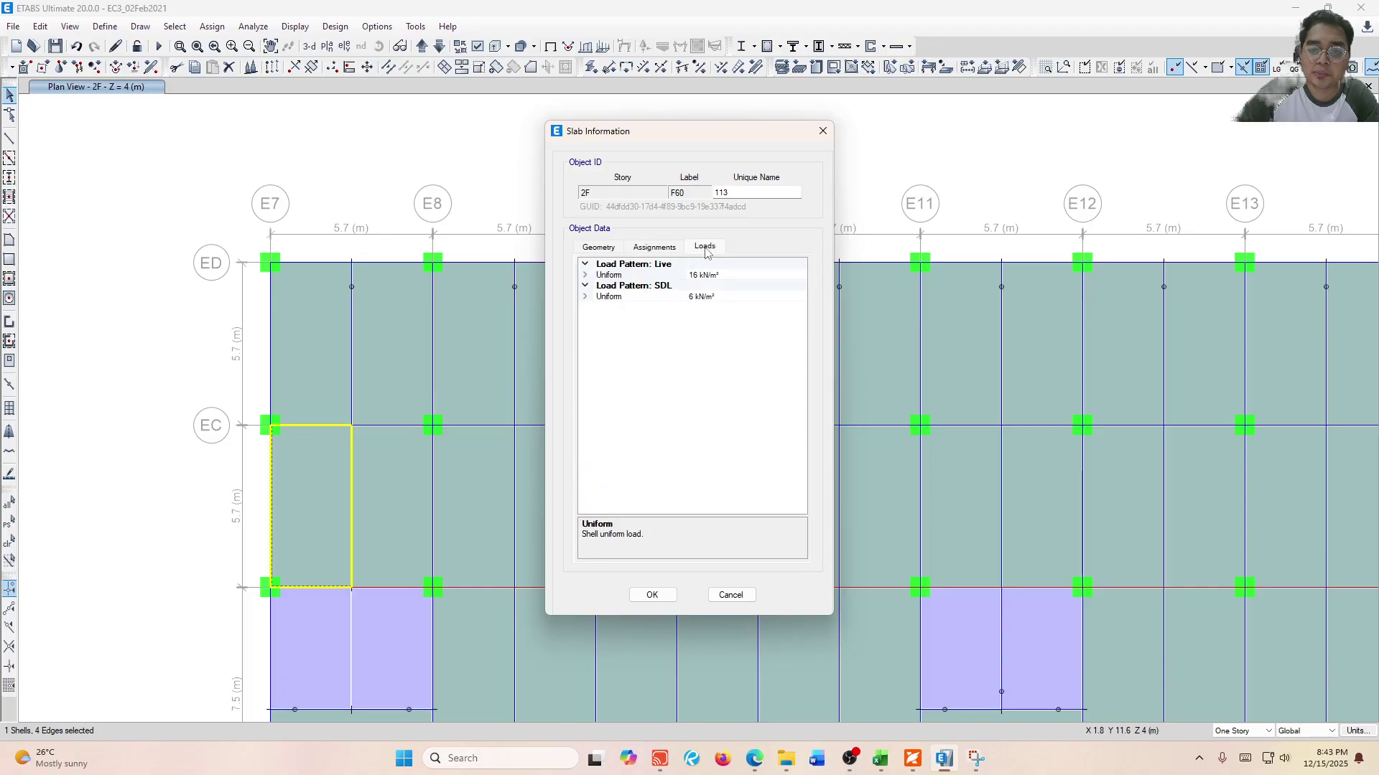
{"action": "left_click", "coordinate": [722, 277]}
{"action": "left_click", "coordinate": [729, 296]}
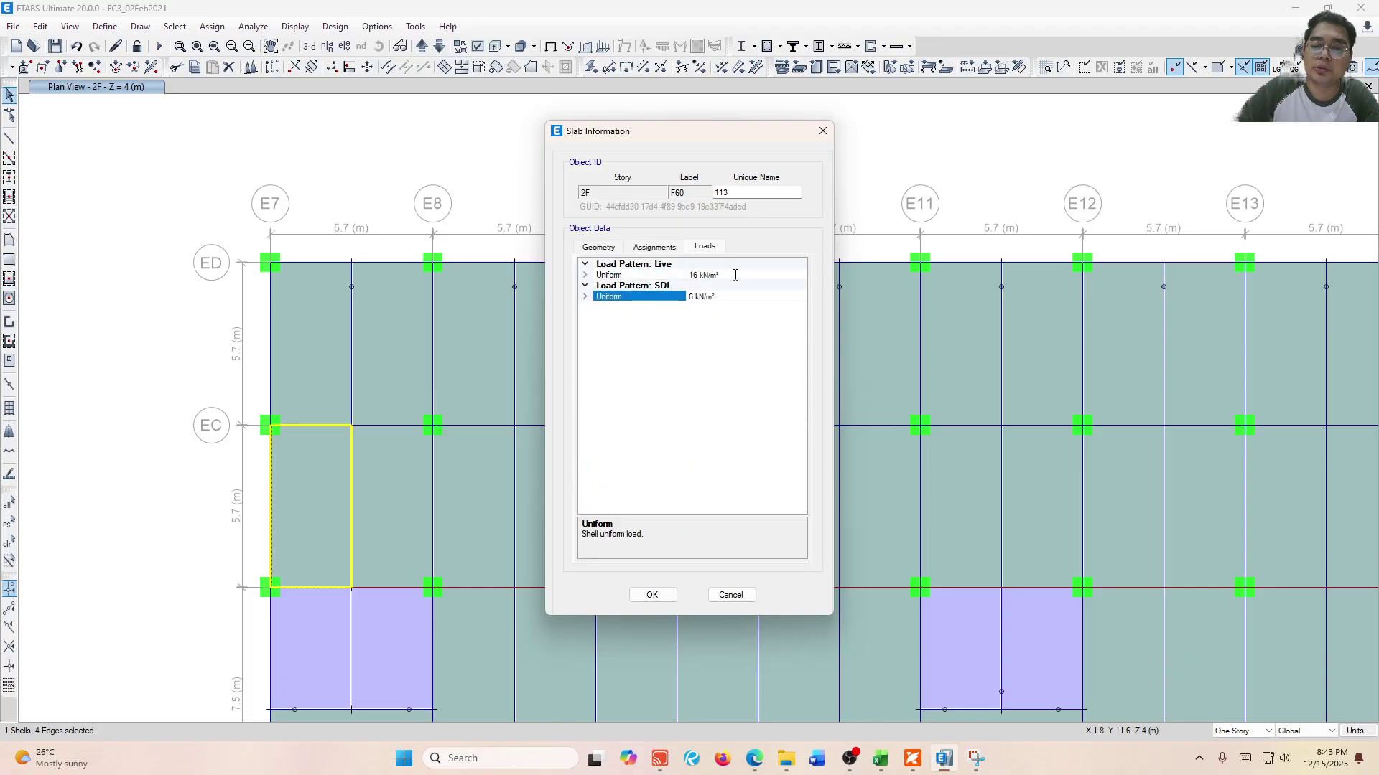
{"action": "left_click", "coordinate": [735, 275]}
{"action": "left_click", "coordinate": [733, 288]}
{"action": "left_click", "coordinate": [738, 277]}
{"action": "left_click", "coordinate": [734, 296]}
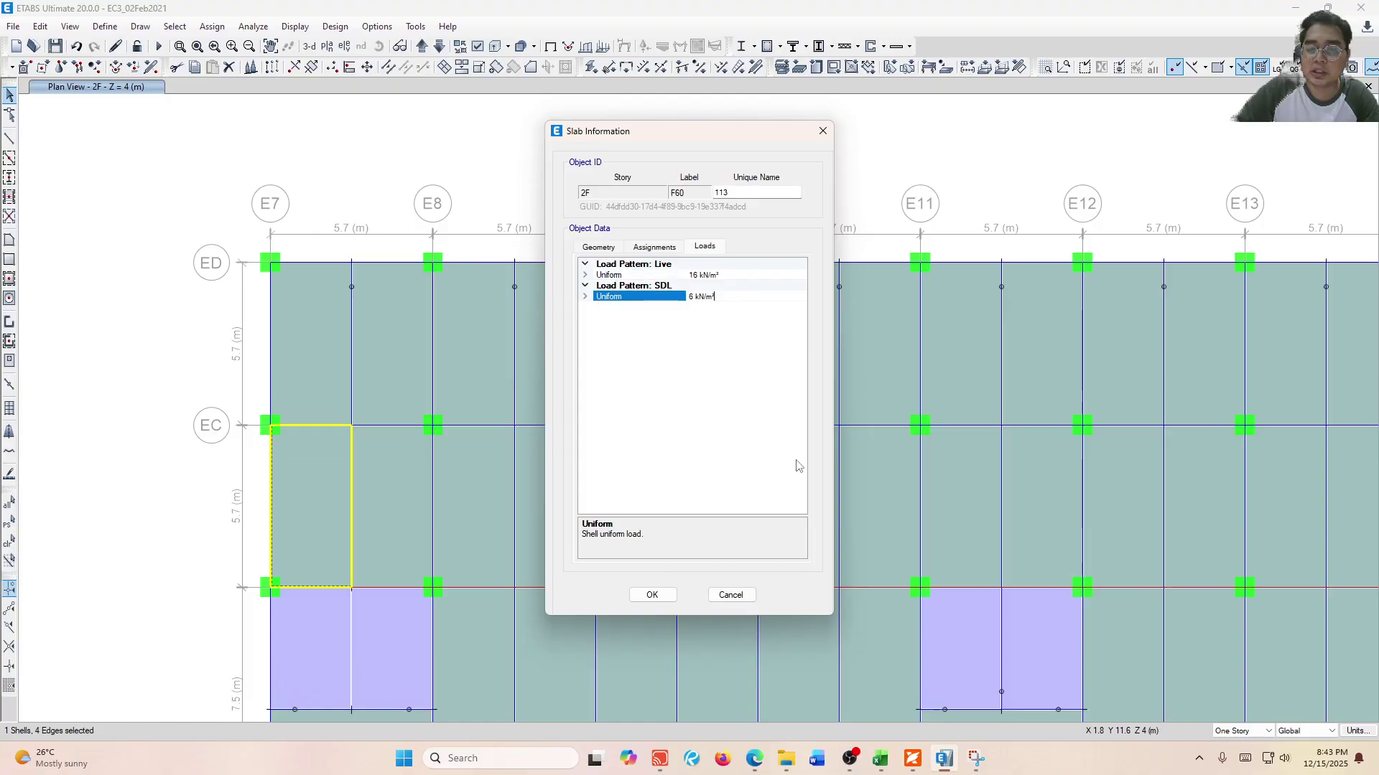
Return to the One Way Slab Spreadsheet in Excel and set SDL to 6 kPa and LL to 16 kPa.
{"action": "left_click", "coordinate": [889, 757]}
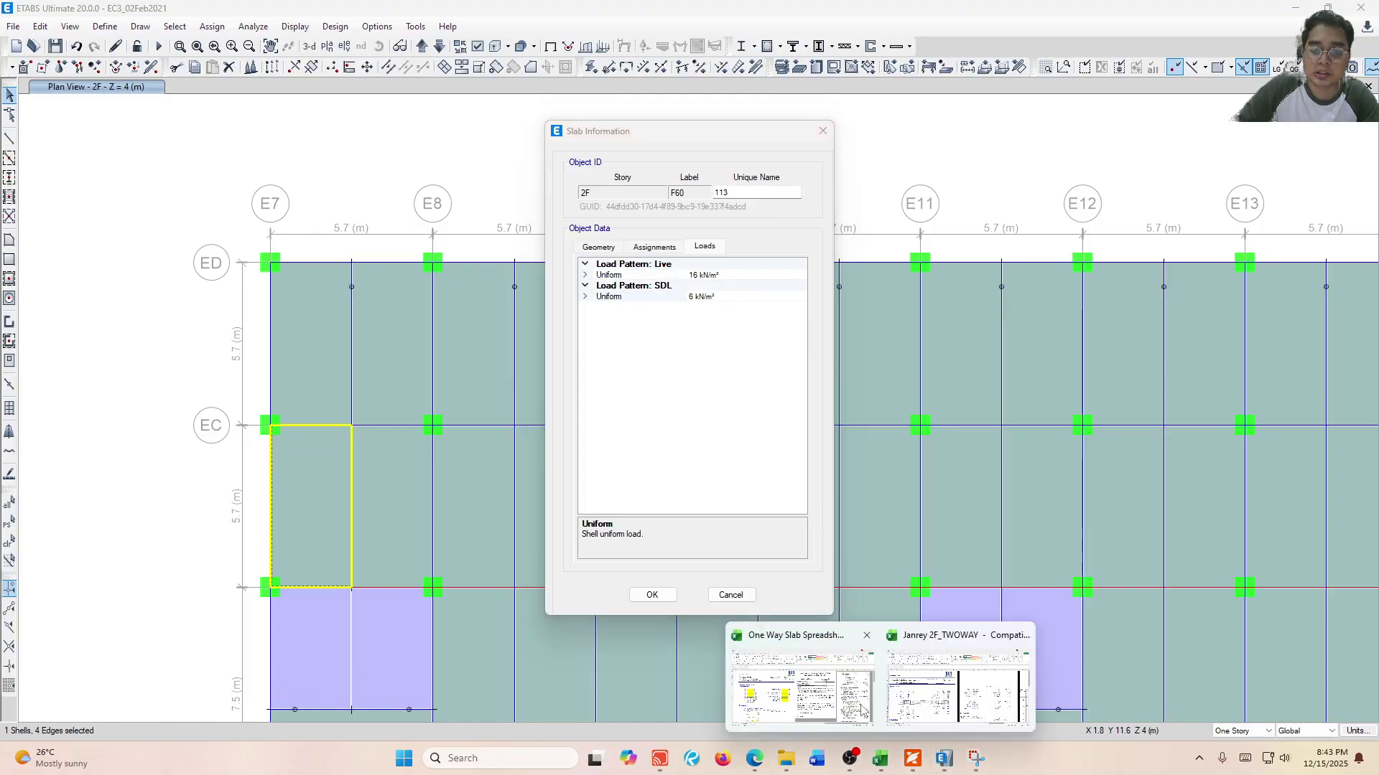
{"action": "left_click", "coordinate": [865, 710]}
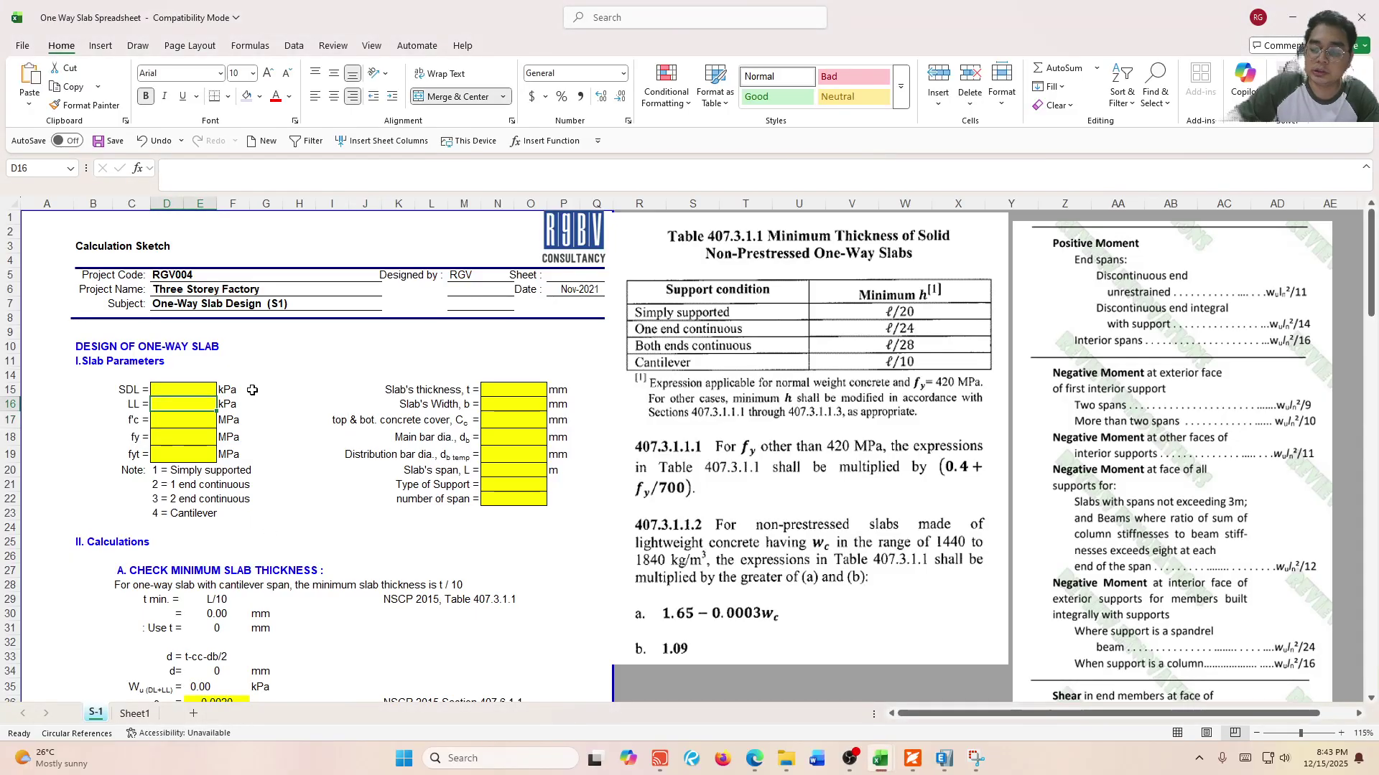
{"action": "type", "text": "16"}
{"action": "key", "text": "Return"}
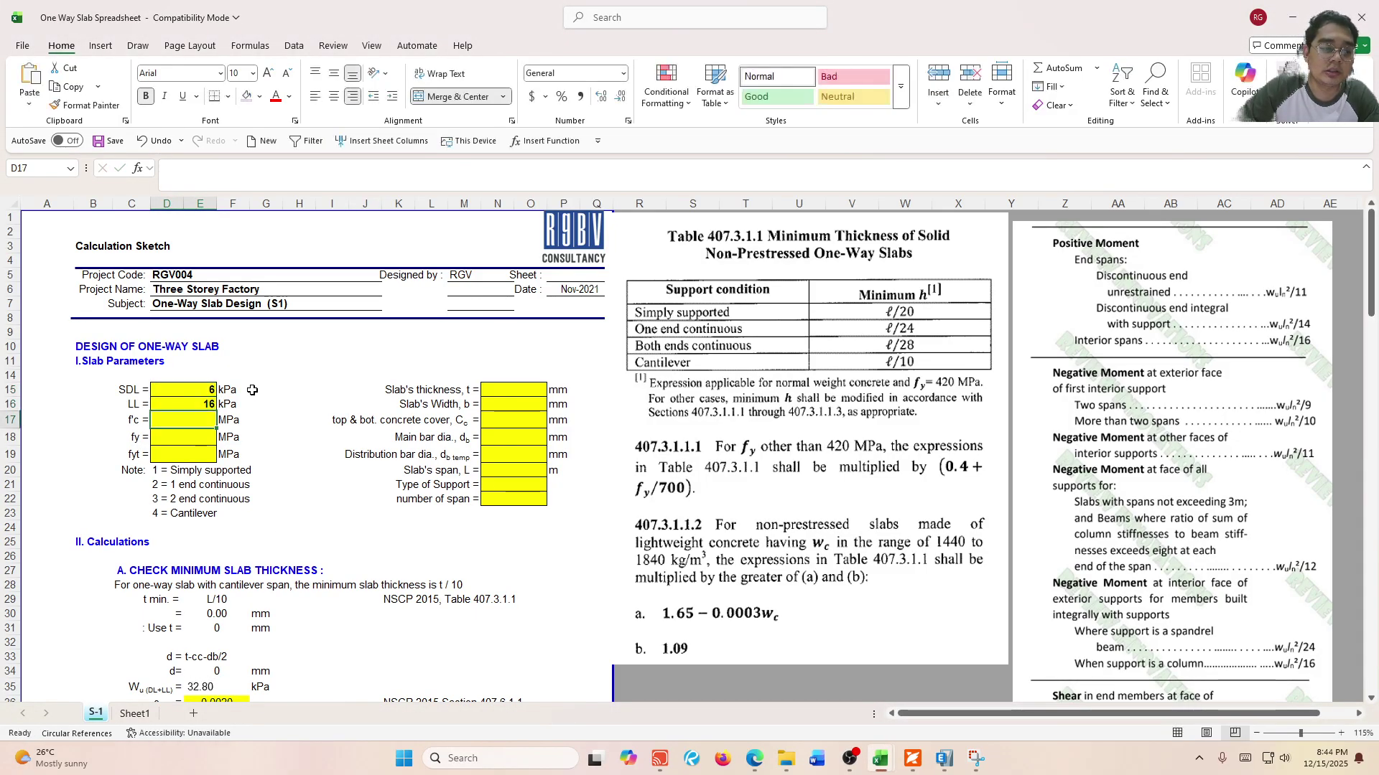
Set the material strengths to f'c 27.6 MPa, fy 415 MPa and fyt 415 MPa.
{"action": "type", "text": "27.6"}
{"action": "key", "text": "Return"}
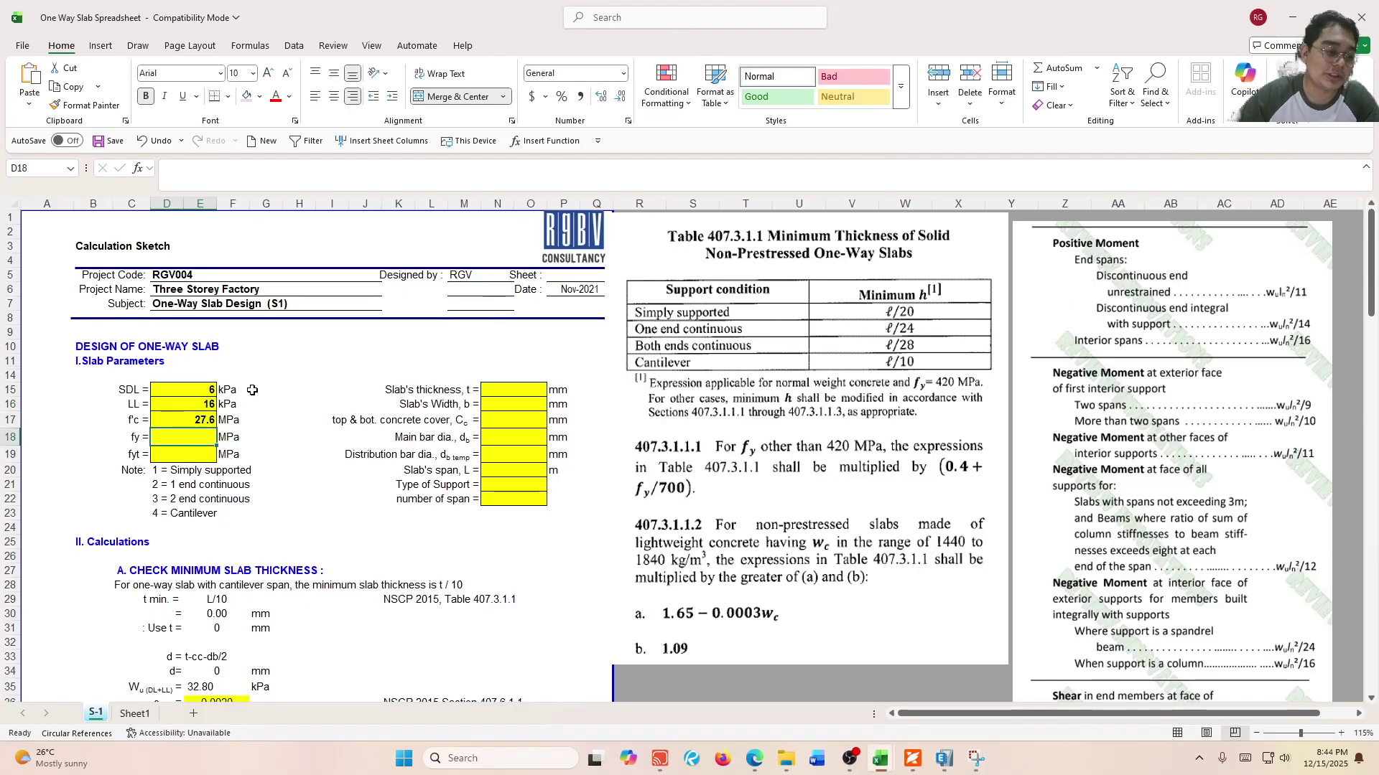
{"action": "type", "text": "415"}
{"action": "key", "text": "Return"}
{"action": "type", "text": "415"}
{"action": "key", "text": "Return"}
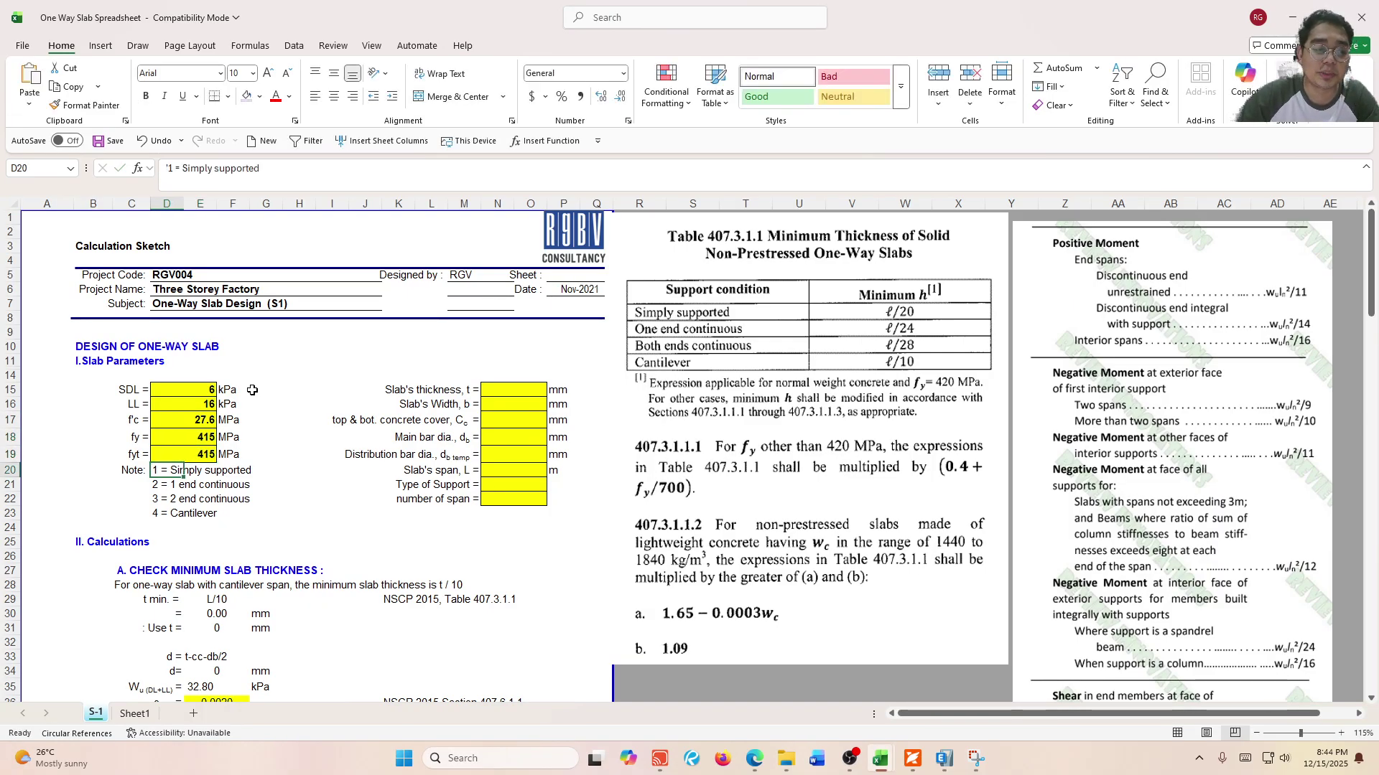
Examine the minimum slab thickness calculation together with the slab's thickness, width and number of span inputs it relates to.
{"action": "scroll", "coordinate": [150, 456], "scroll_direction": "up", "scroll_amount": 2, "text": "ctrl"}
{"action": "left_click", "coordinate": [260, 449]}
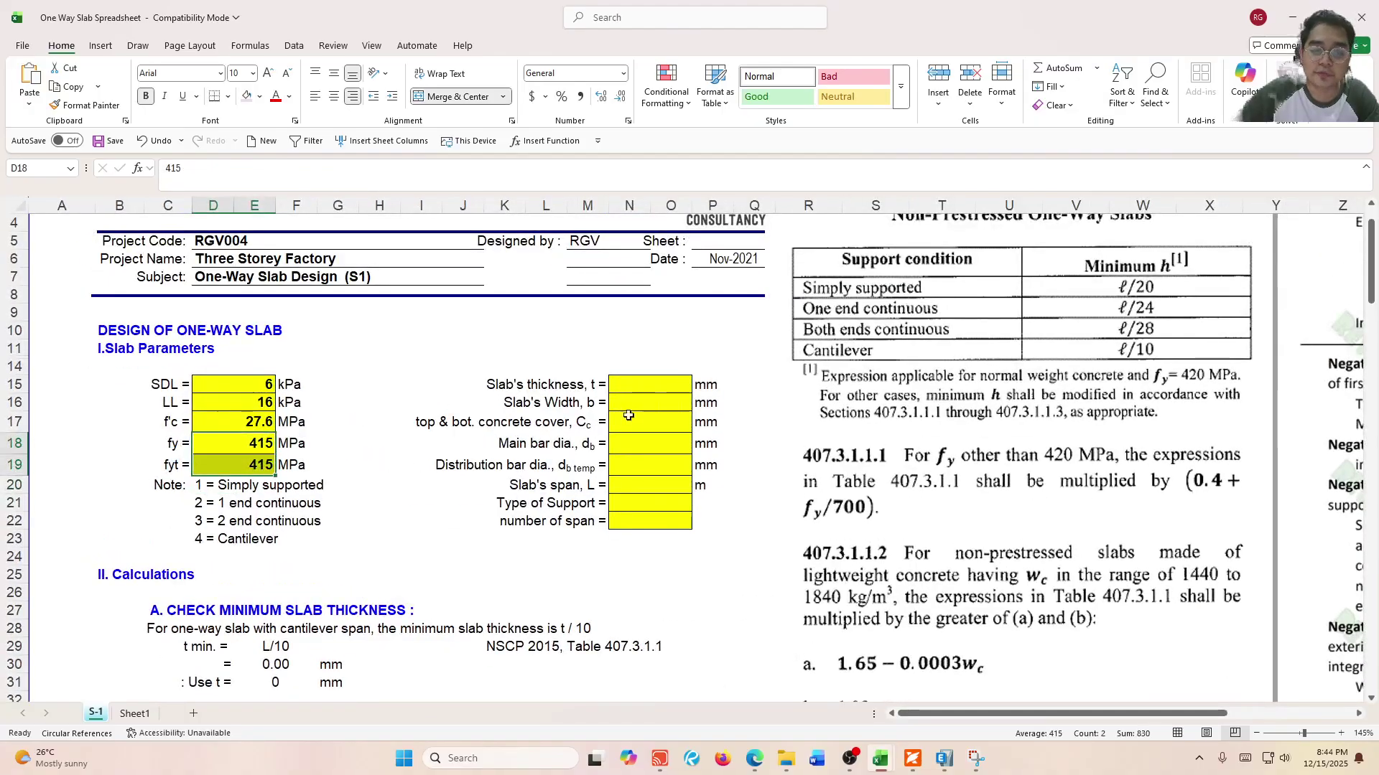
{"action": "left_click", "coordinate": [657, 387]}
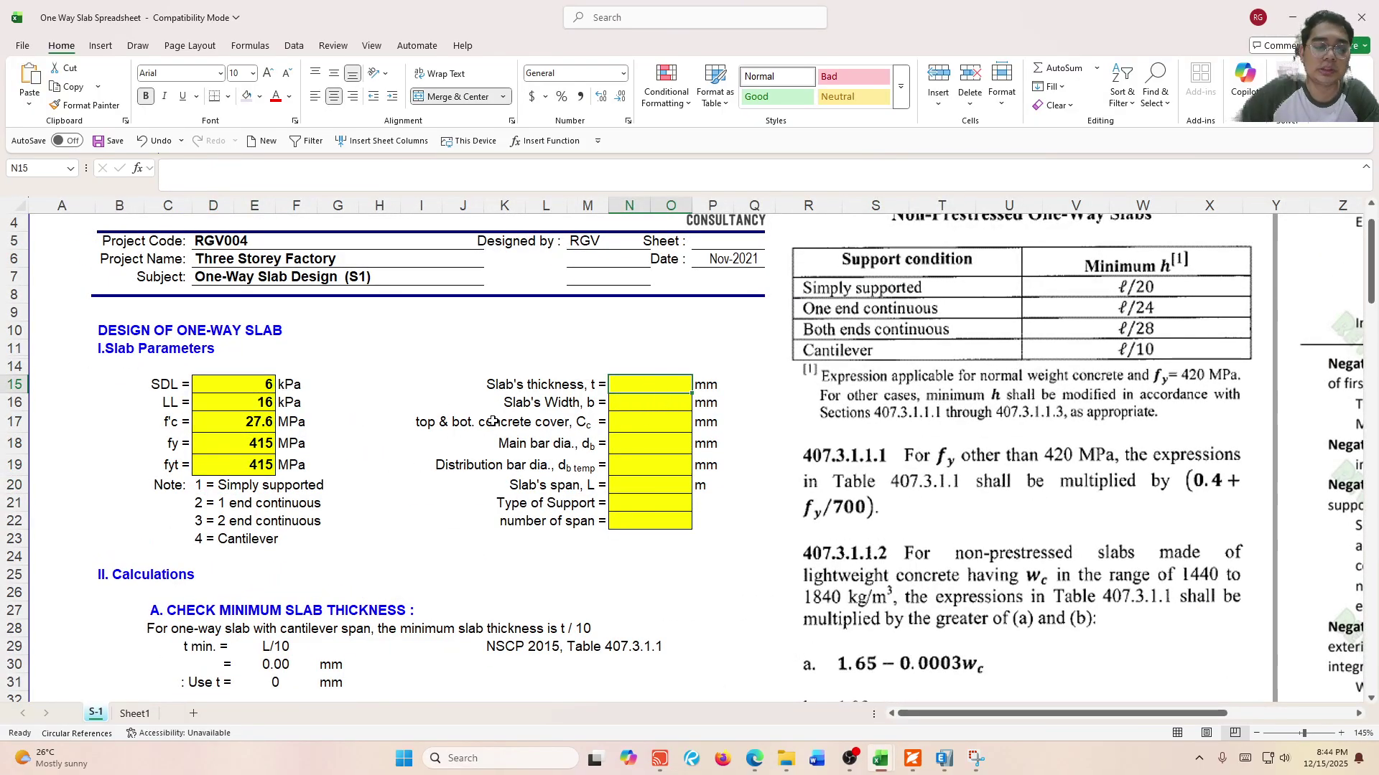
{"action": "scroll", "coordinate": [545, 431], "scroll_direction": "down", "scroll_amount": 1, "text": "ctrl"}
{"action": "key", "text": "Return"}
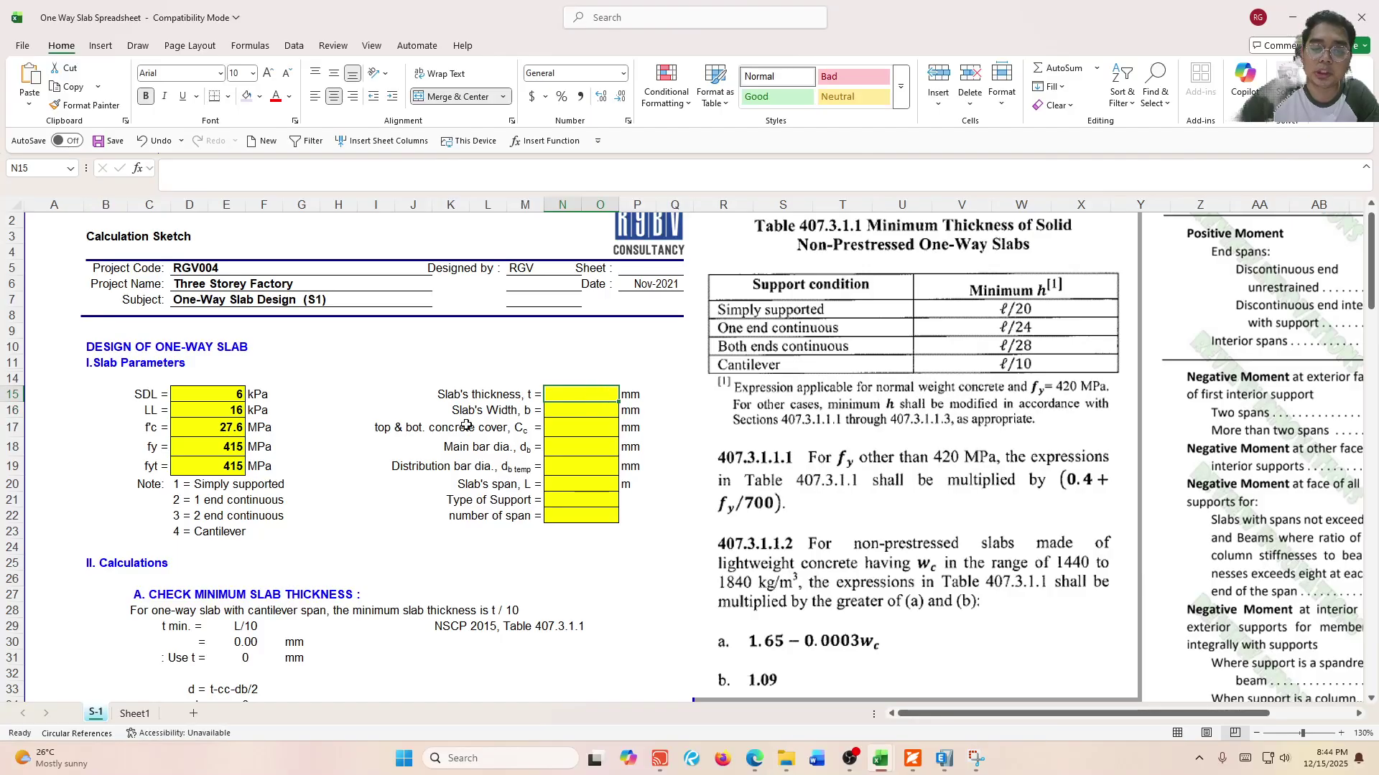
{"action": "left_click_drag", "start_coordinate": [143, 642], "coordinate": [292, 658]}
{"action": "left_click", "coordinate": [244, 641]}
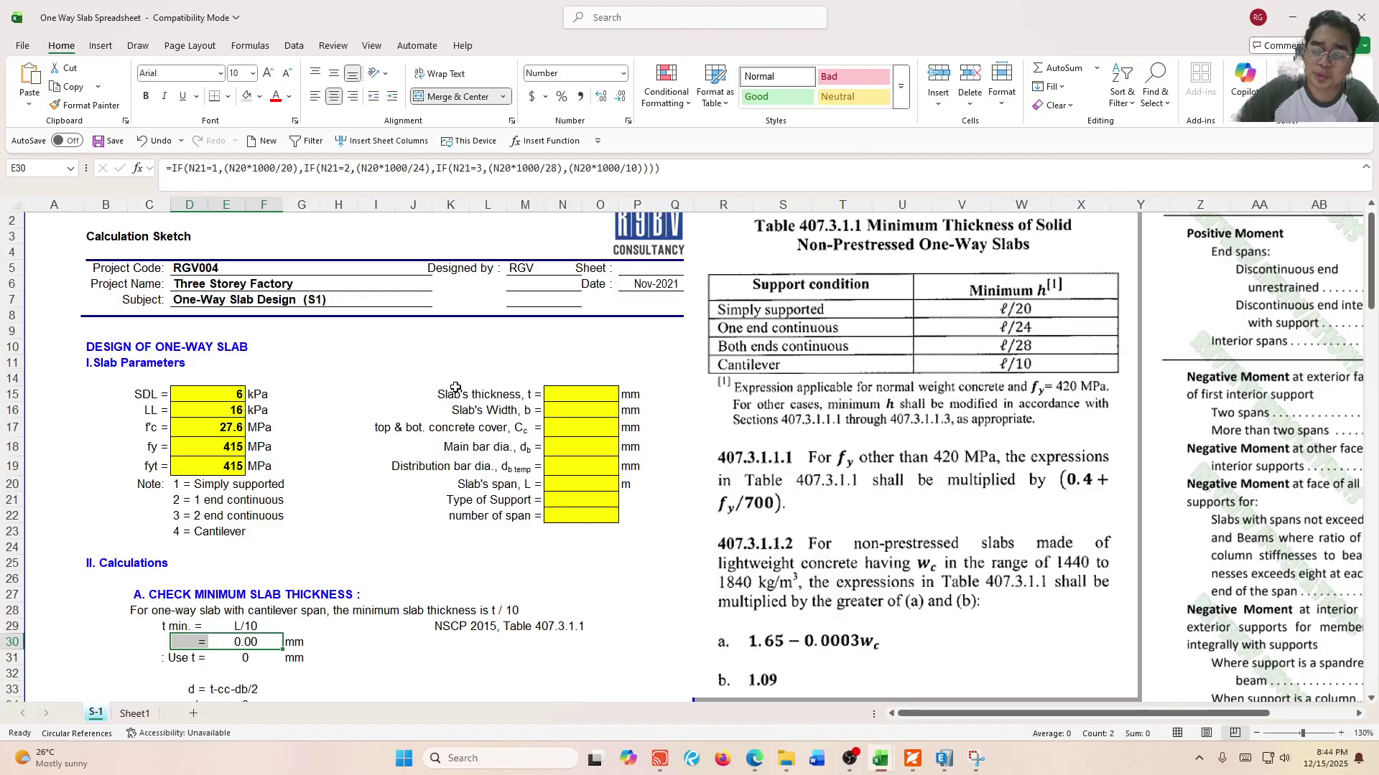
{"action": "left_click_drag", "start_coordinate": [455, 388], "coordinate": [598, 393]}
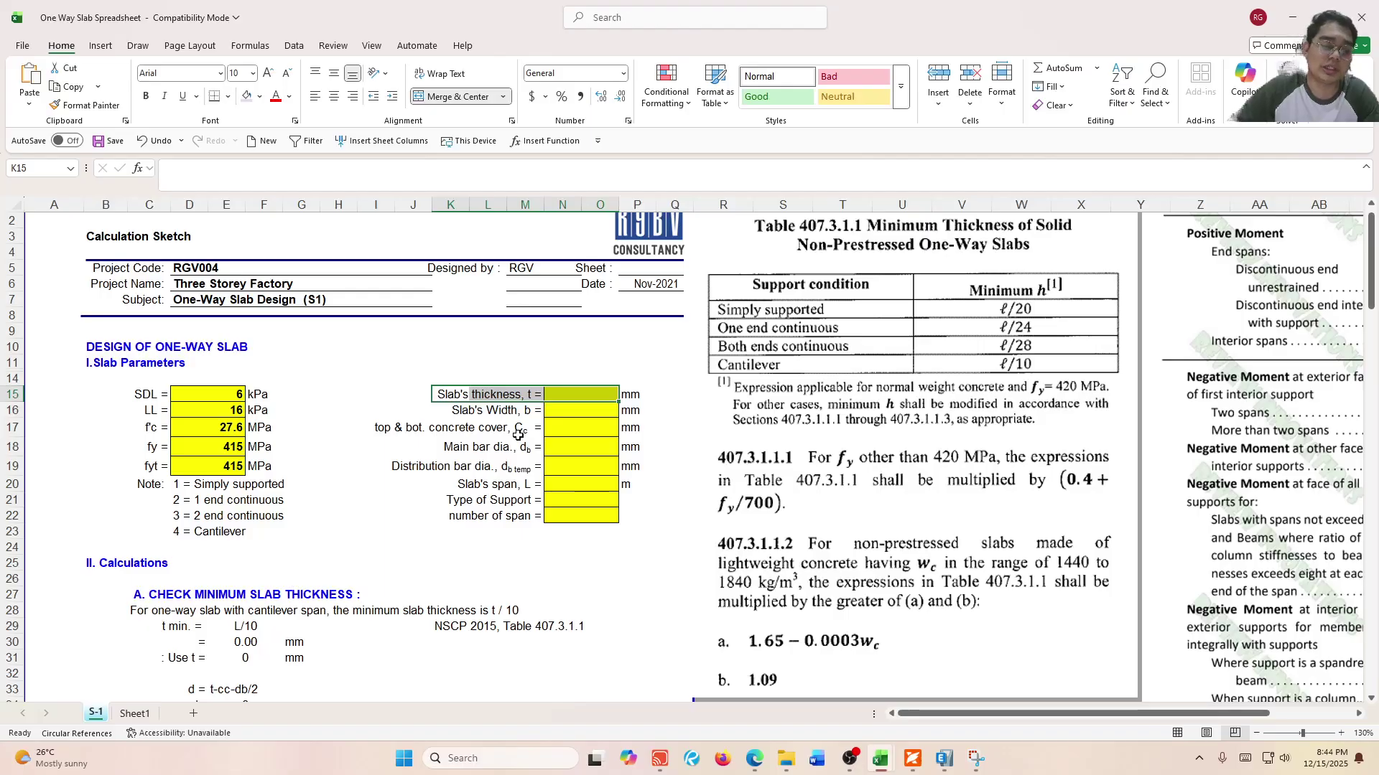
{"action": "left_click", "coordinate": [600, 412]}
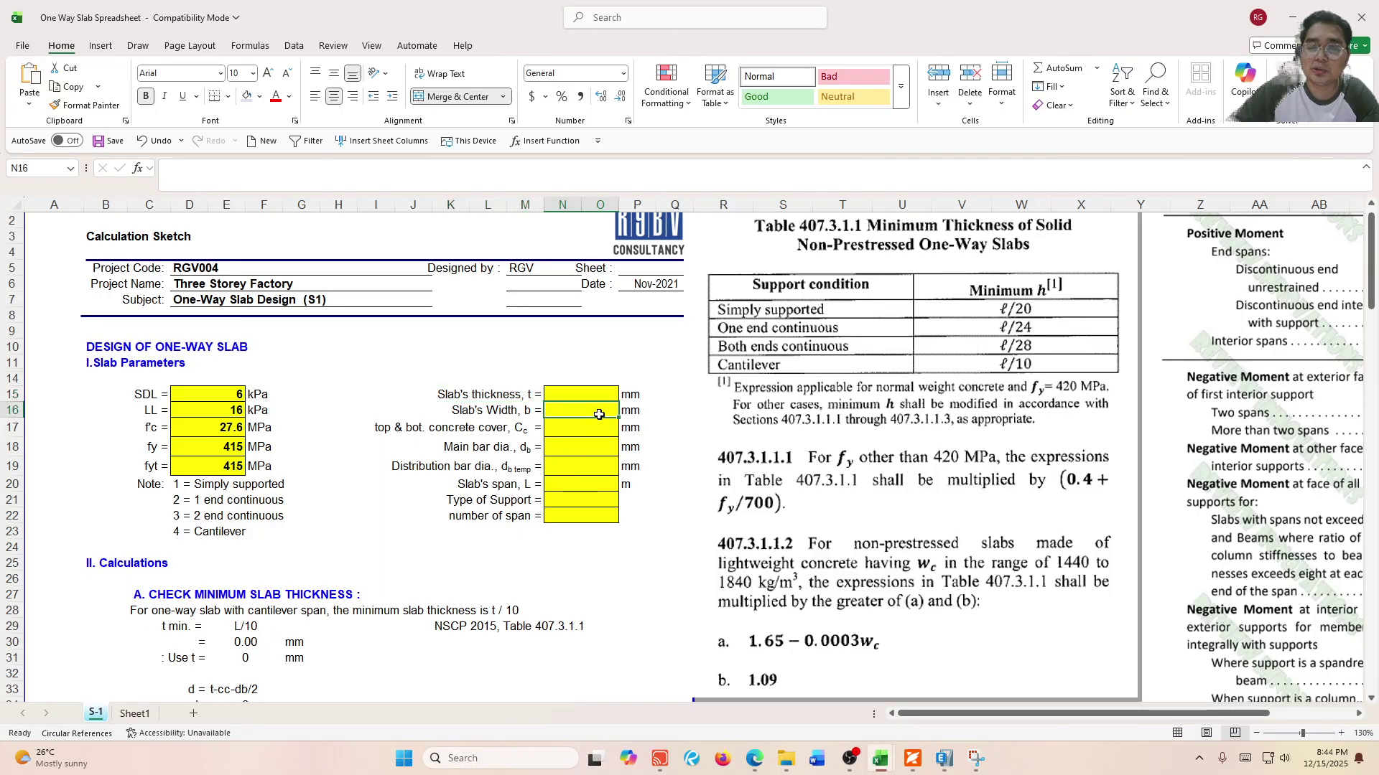
{"action": "left_click", "coordinate": [606, 394]}
{"action": "left_click", "coordinate": [593, 410]}
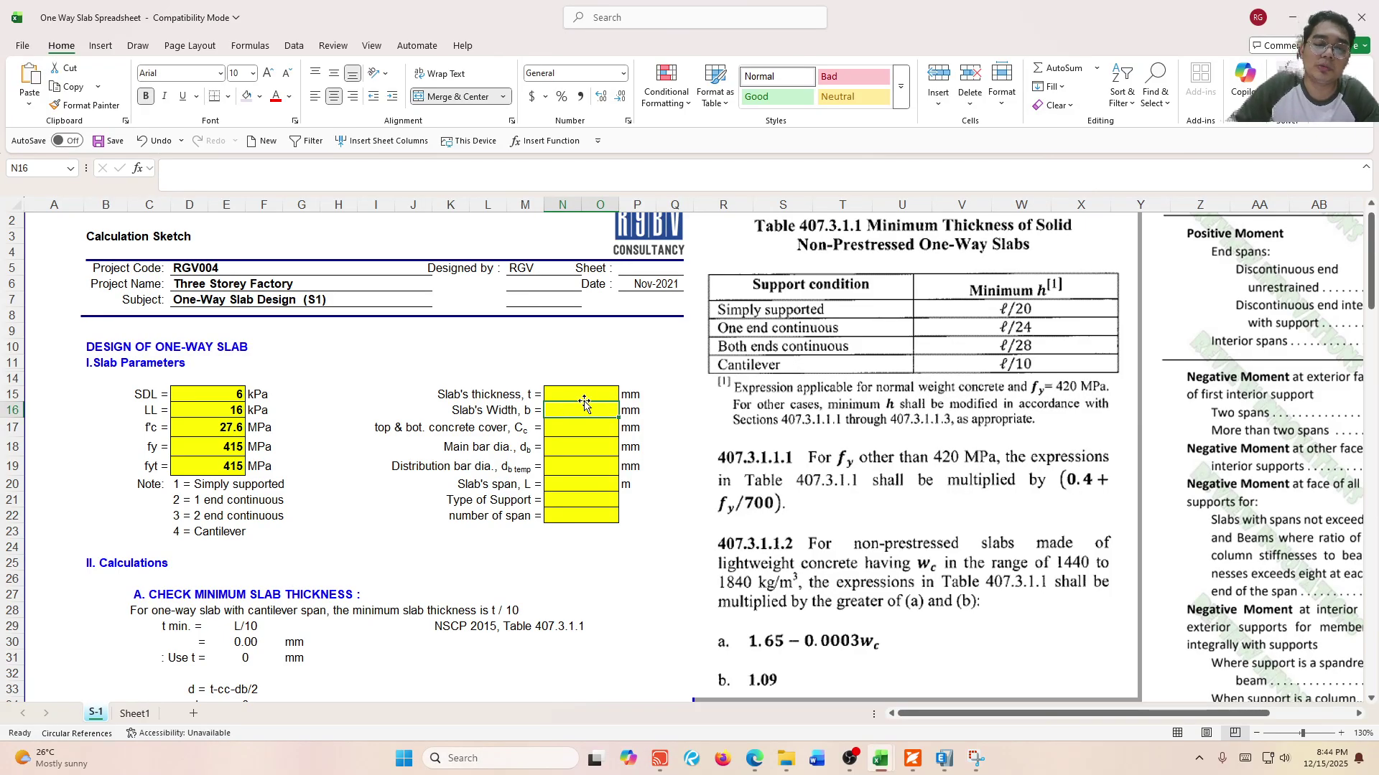
{"action": "left_click", "coordinate": [572, 394]}
{"action": "left_click", "coordinate": [573, 413]}
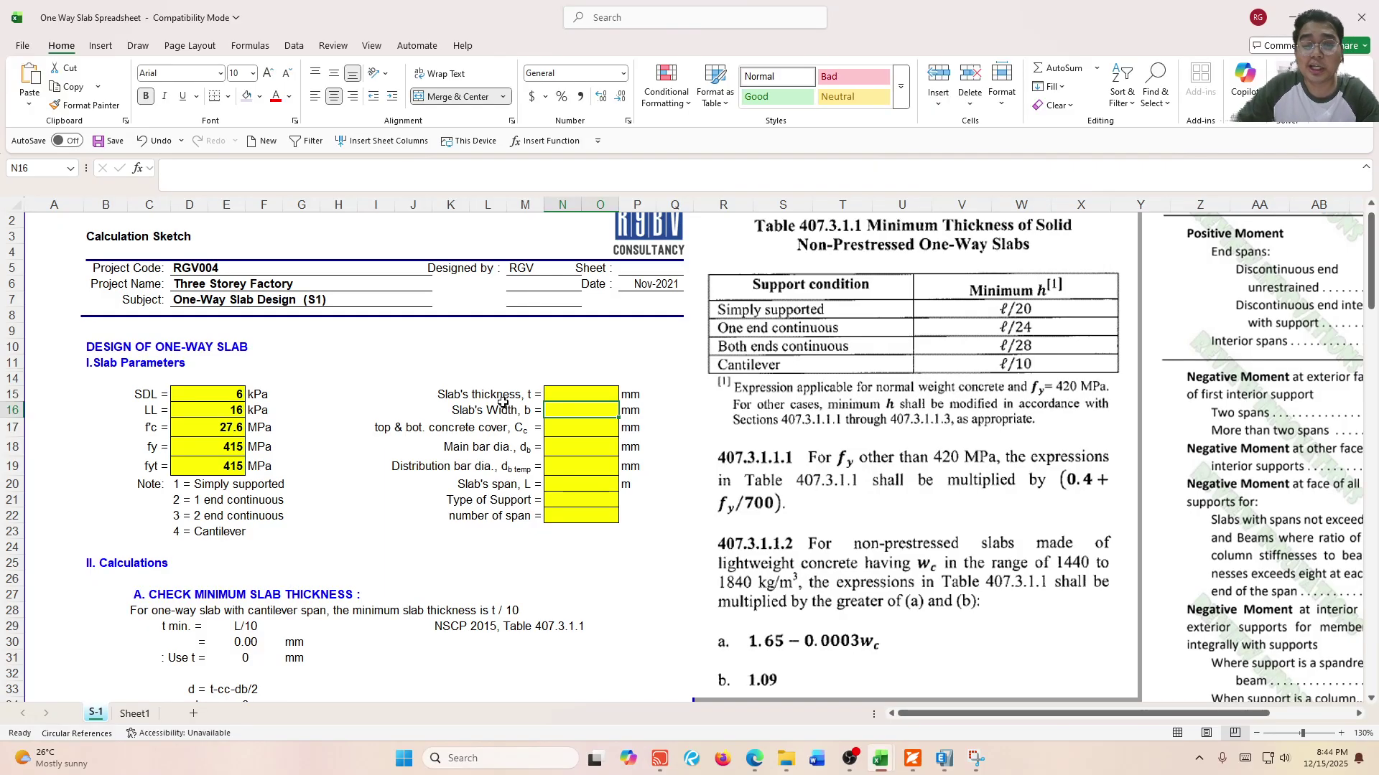
{"action": "left_click", "coordinate": [597, 394]}
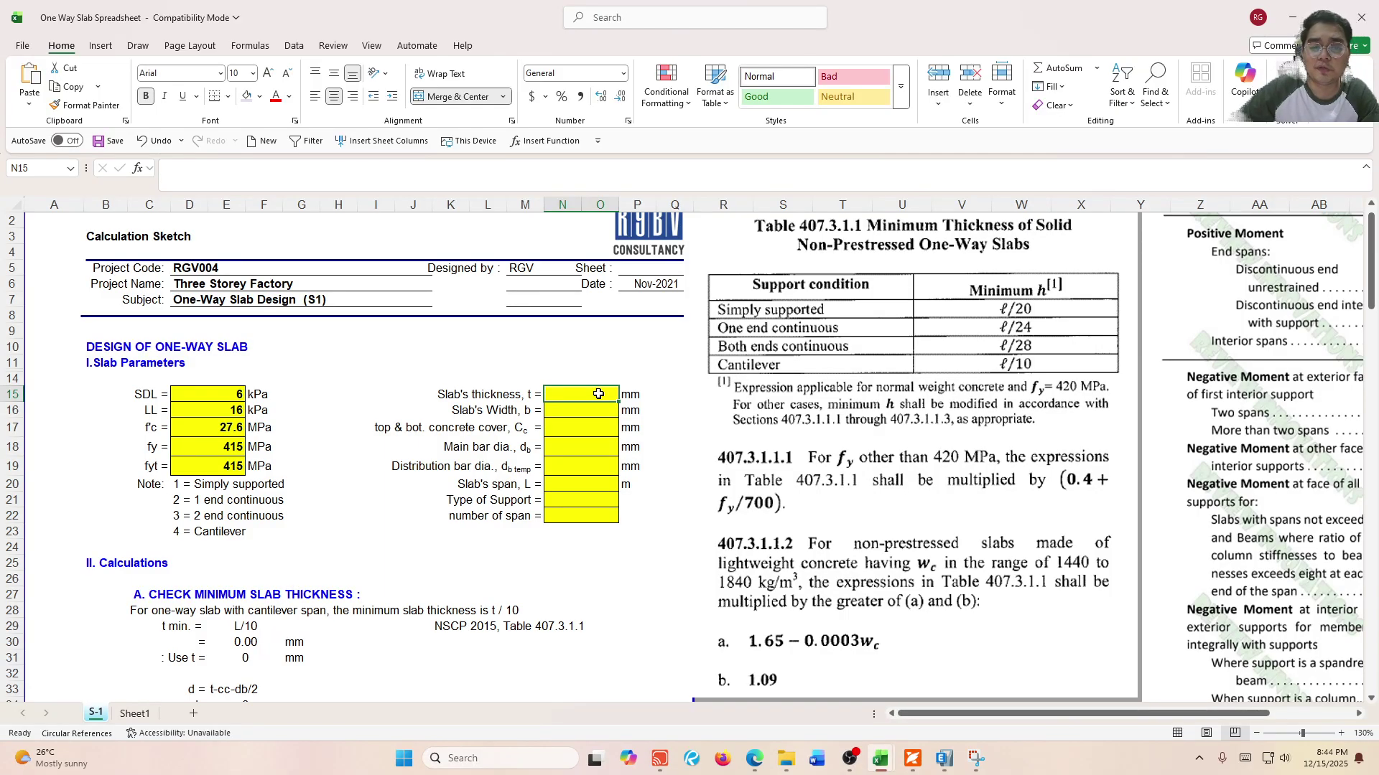
{"action": "left_click", "coordinate": [490, 516]}
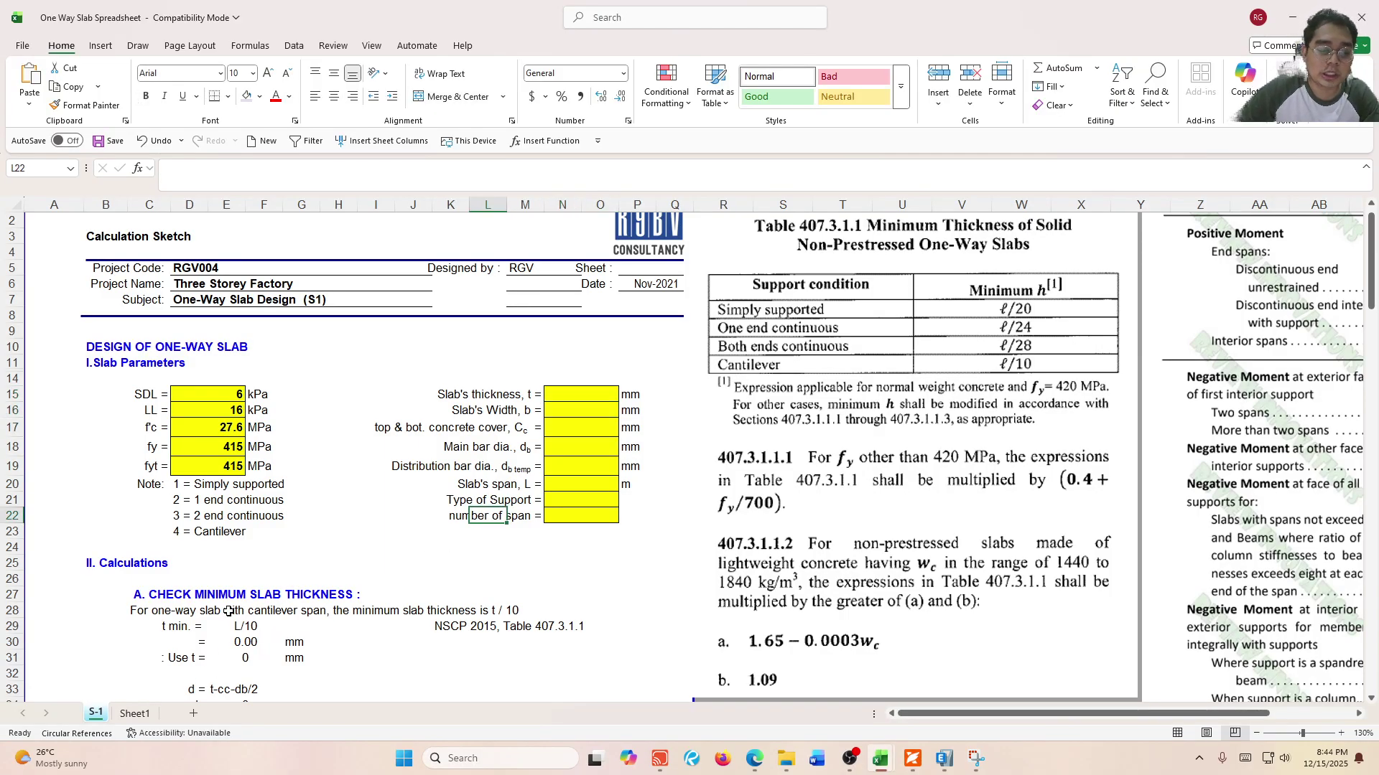
{"action": "left_click", "coordinate": [226, 611]}
{"action": "left_click", "coordinate": [489, 516]}
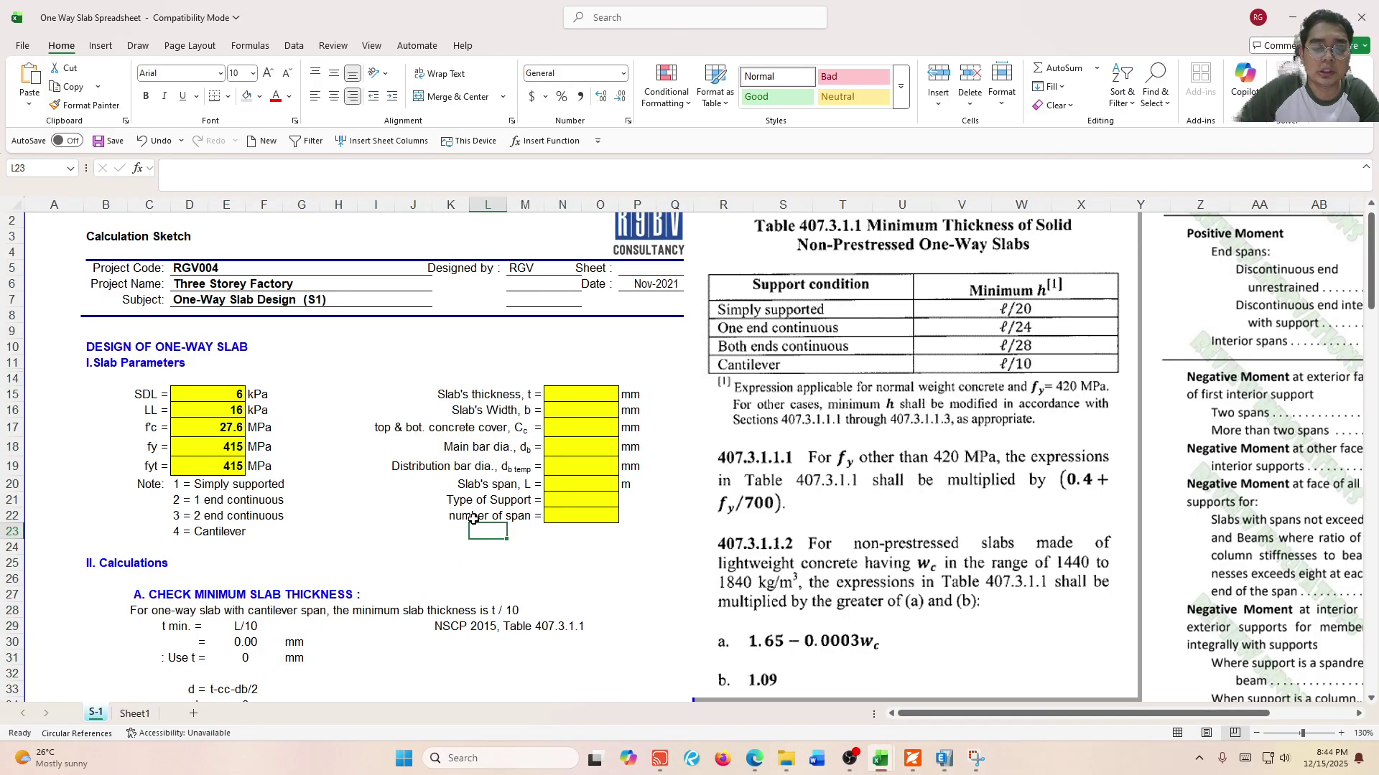
Set the slab's width to 1000 mm, the top and bottom concrete cover to 20 mm and the main bar diameter to 12 mm.
{"action": "left_click", "coordinate": [594, 409]}
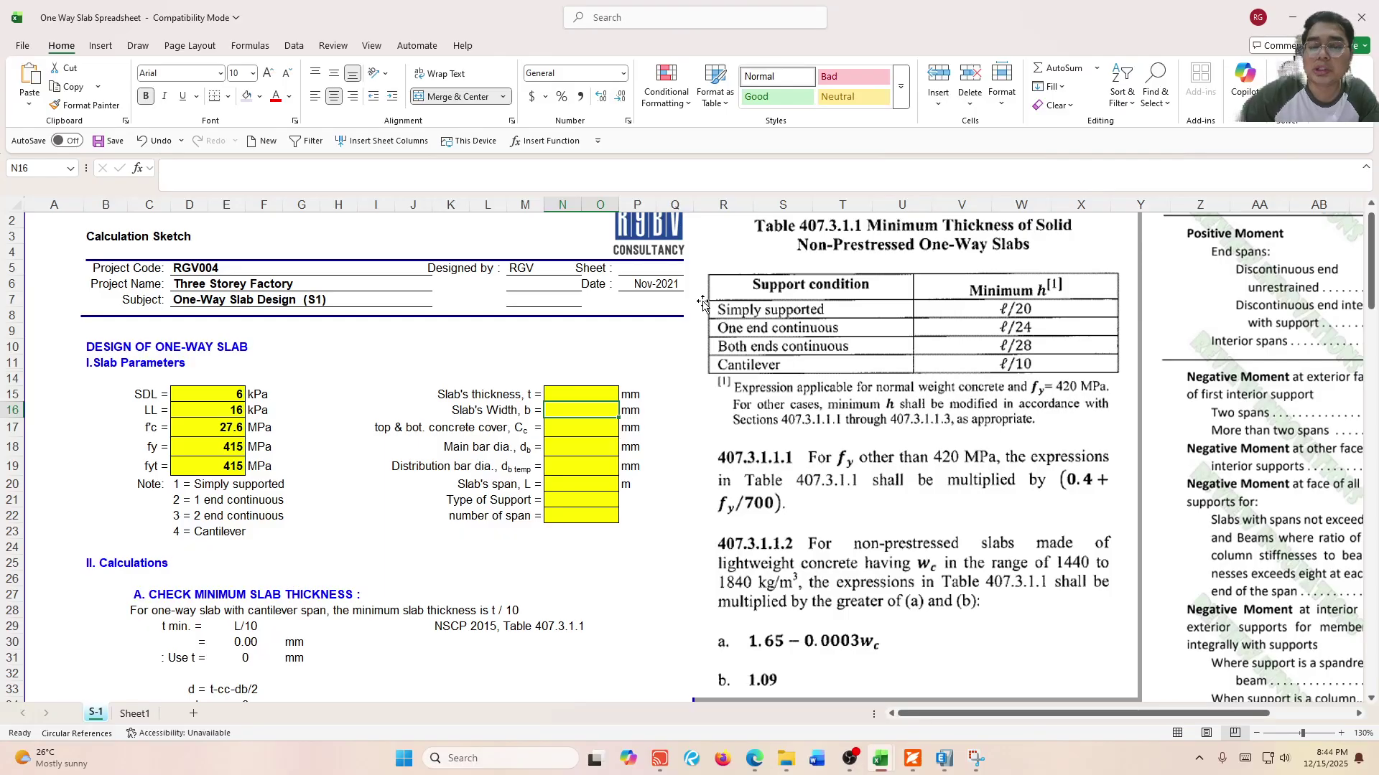
{"action": "type", "text": "1000"}
{"action": "key", "text": "Return"}
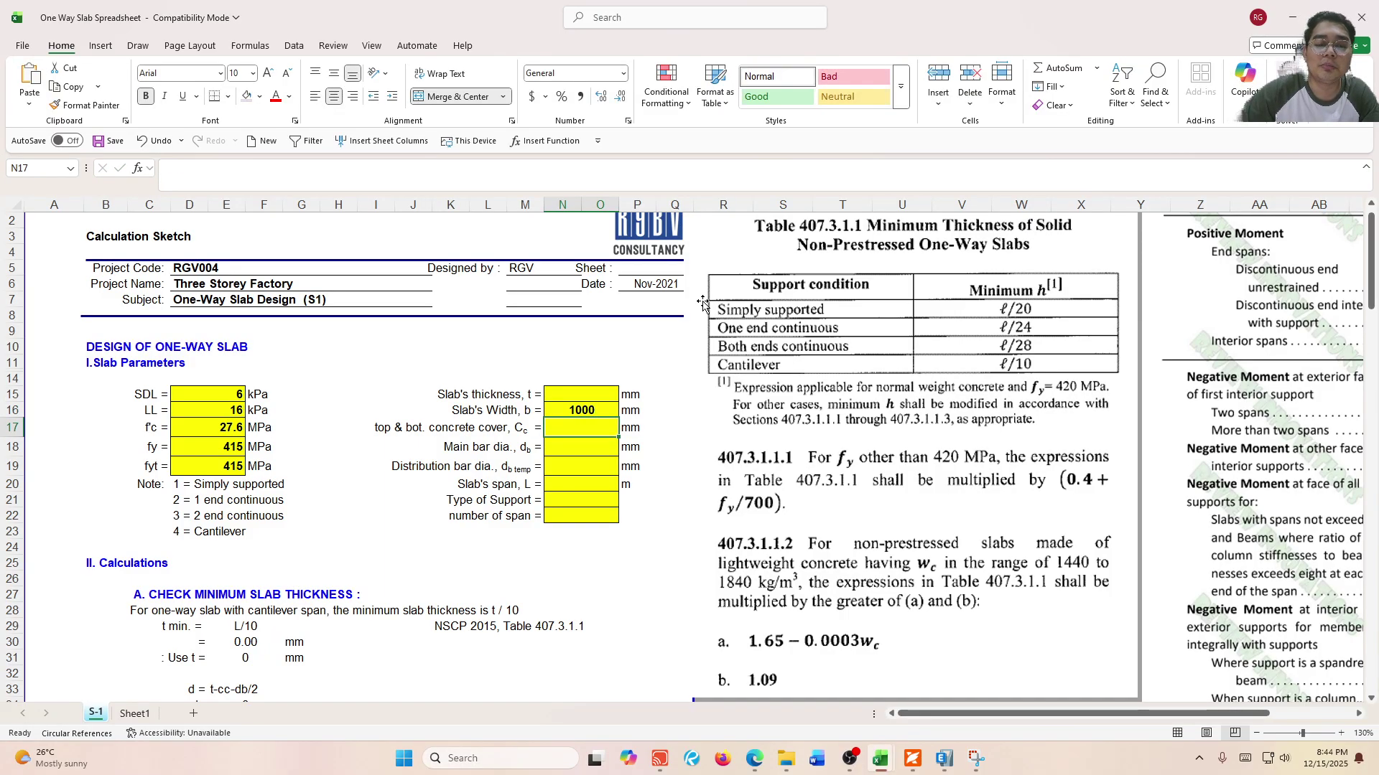
{"action": "type", "text": "20"}
{"action": "key", "text": "Return"}
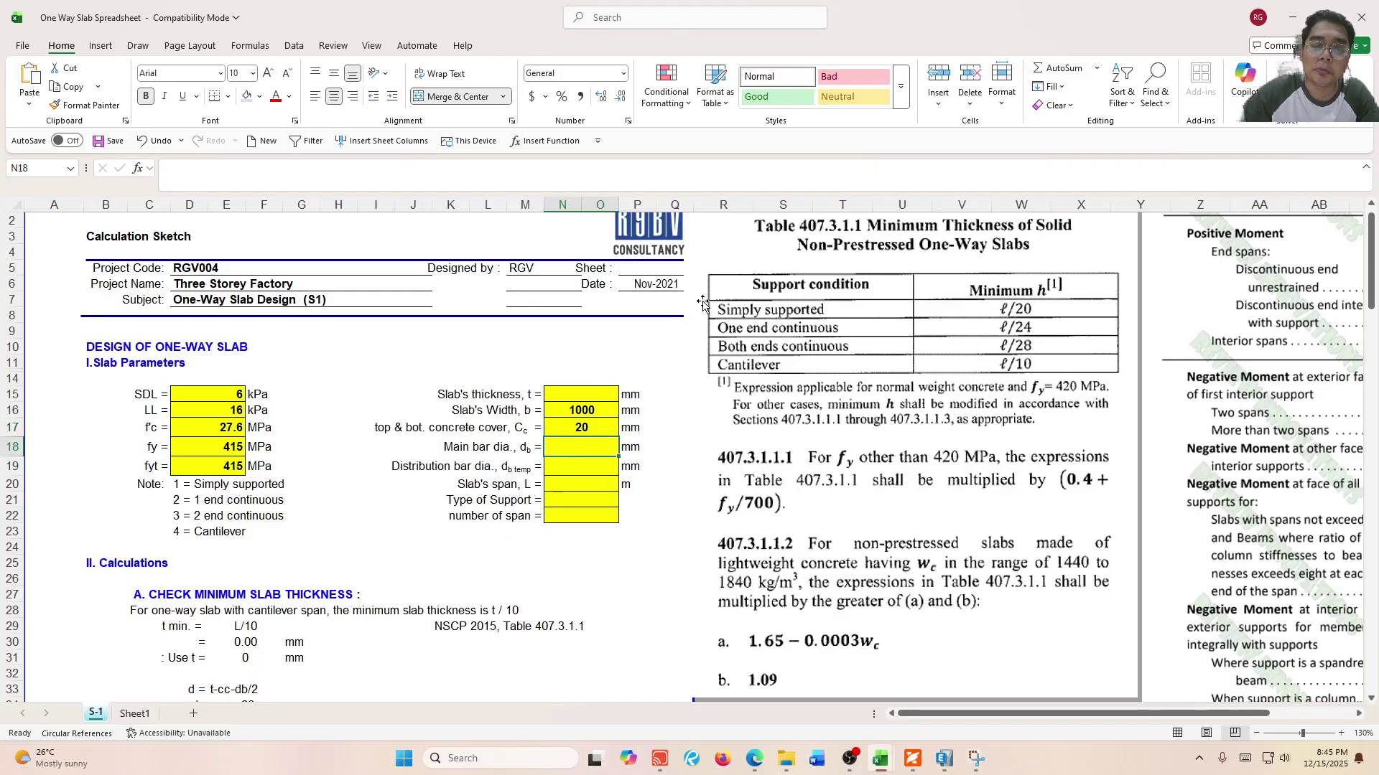
{"action": "type", "text": "12"}
{"action": "key", "text": "Return"}
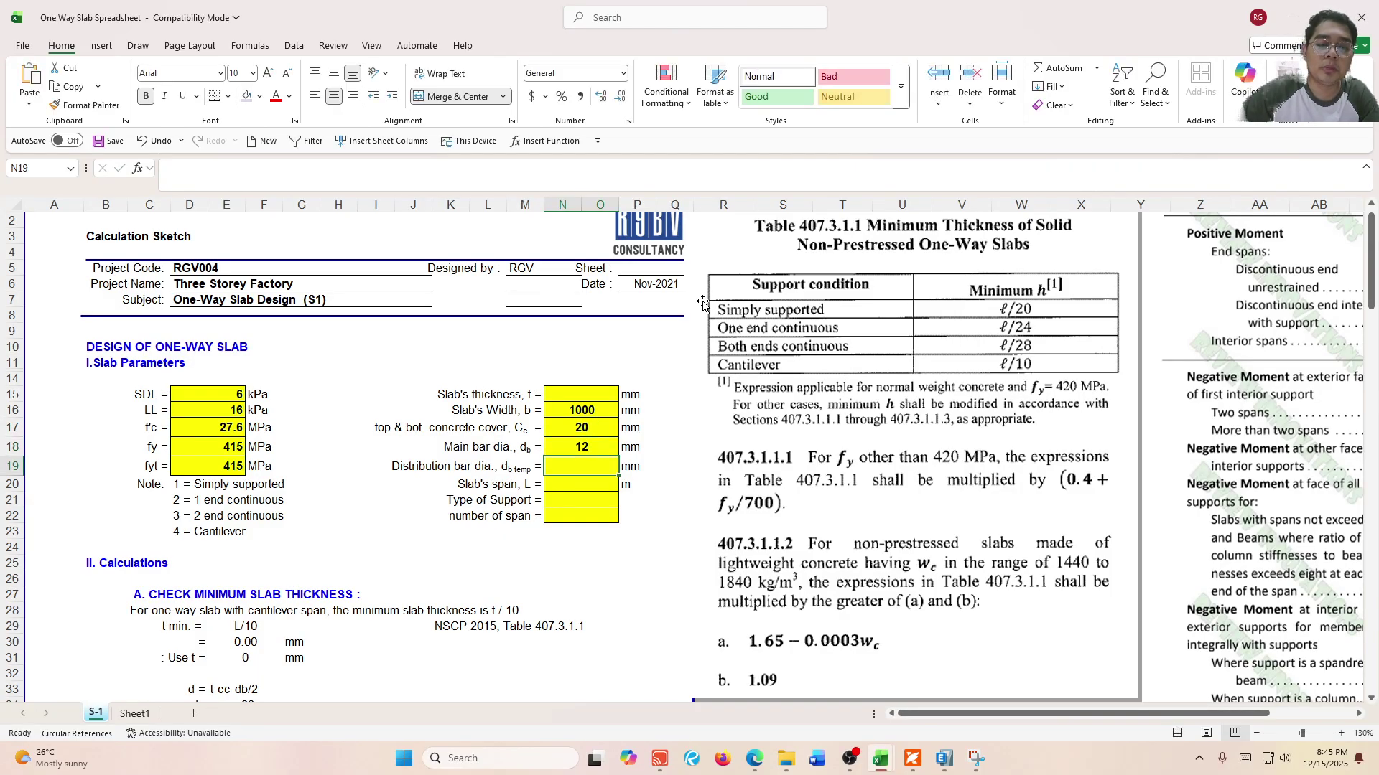
Set the distribution bar diameter to 10 mm and, after consulting the bay spacing in the ETABS plan, the slab's span to 2.85 m.
{"action": "type", "text": "10"}
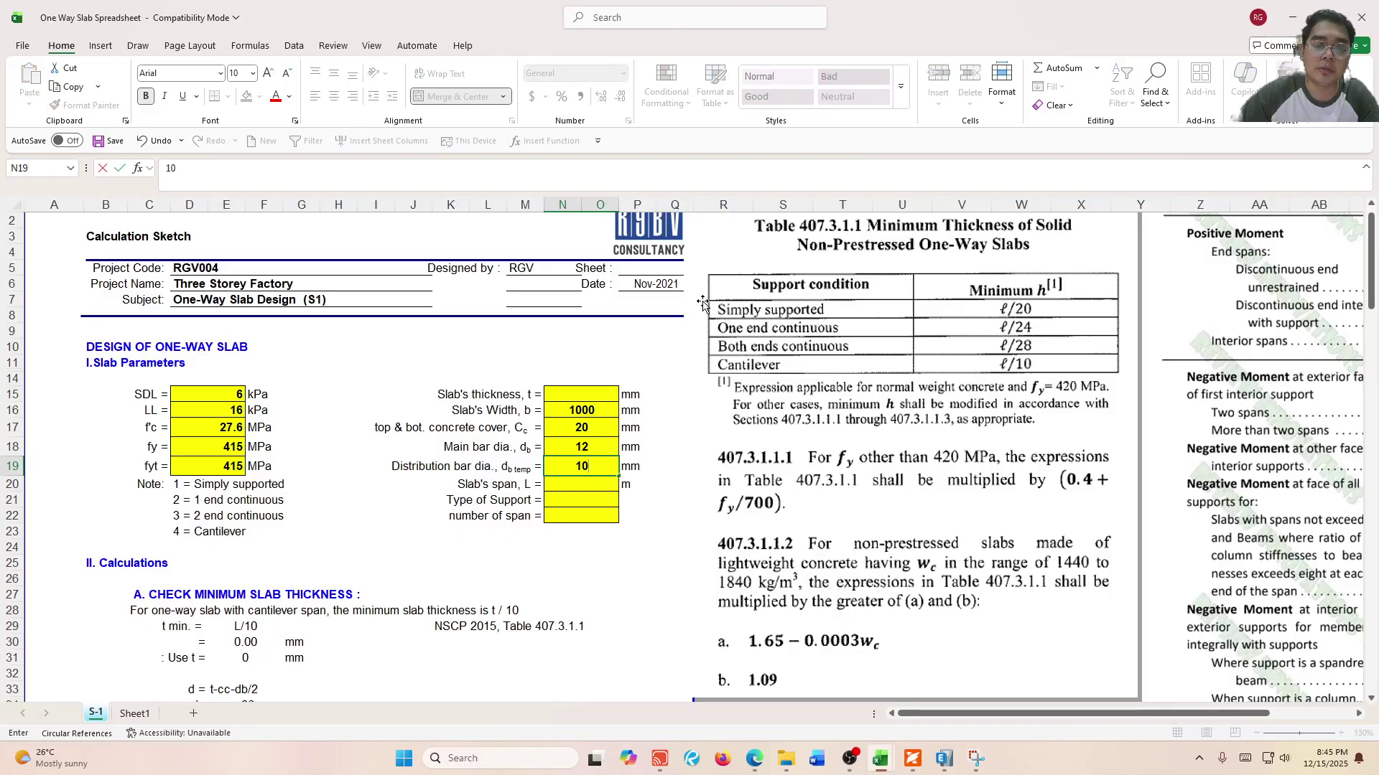
{"action": "key", "text": "Return"}
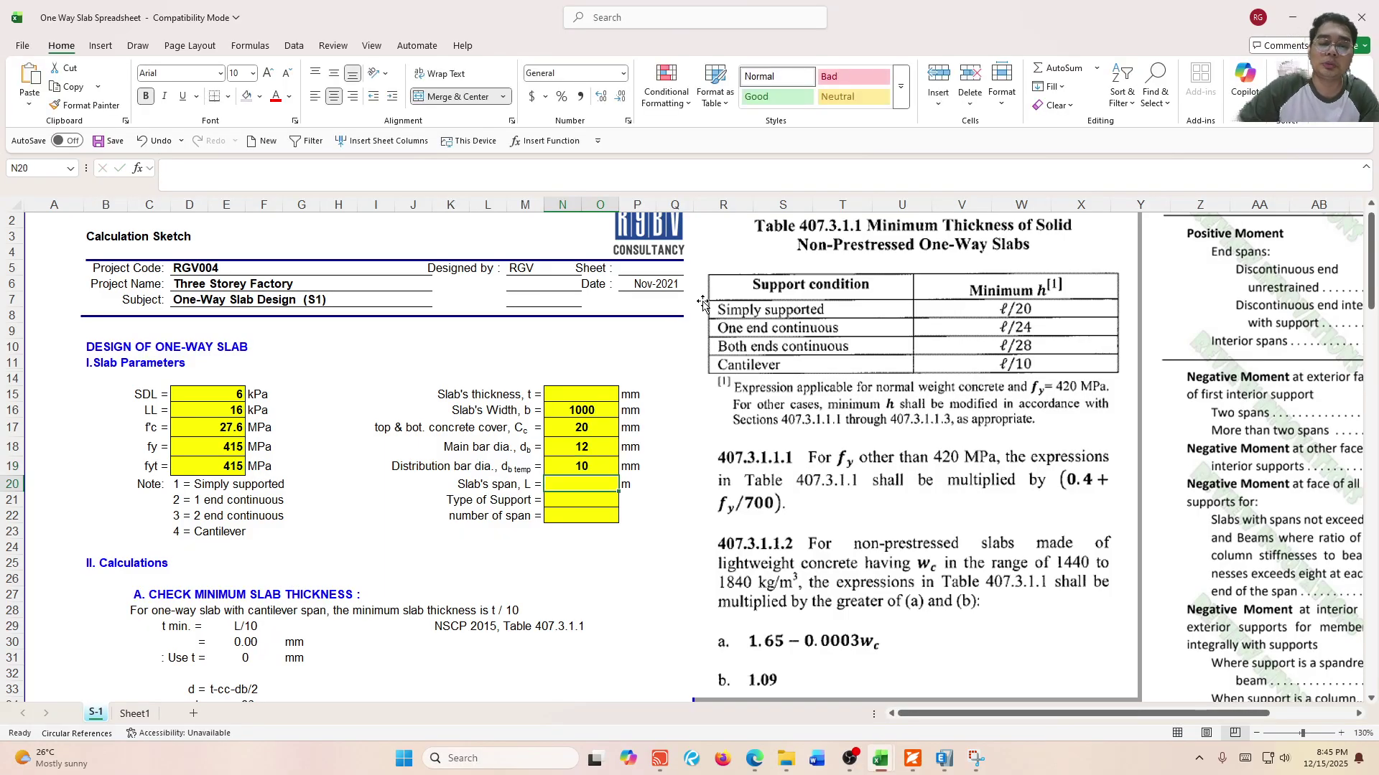
{"action": "left_click", "coordinate": [493, 488]}
{"action": "left_click", "coordinate": [576, 482]}
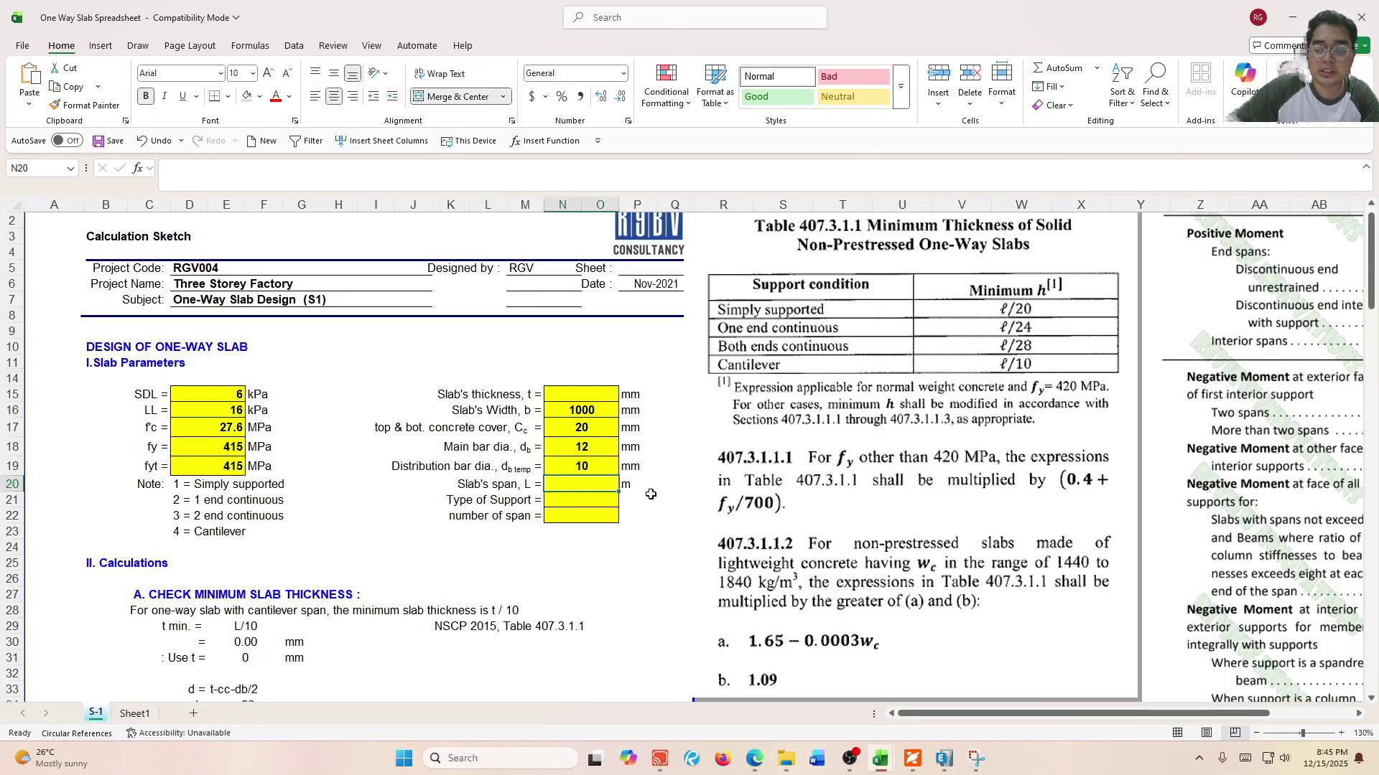
{"action": "left_click", "coordinate": [943, 759]}
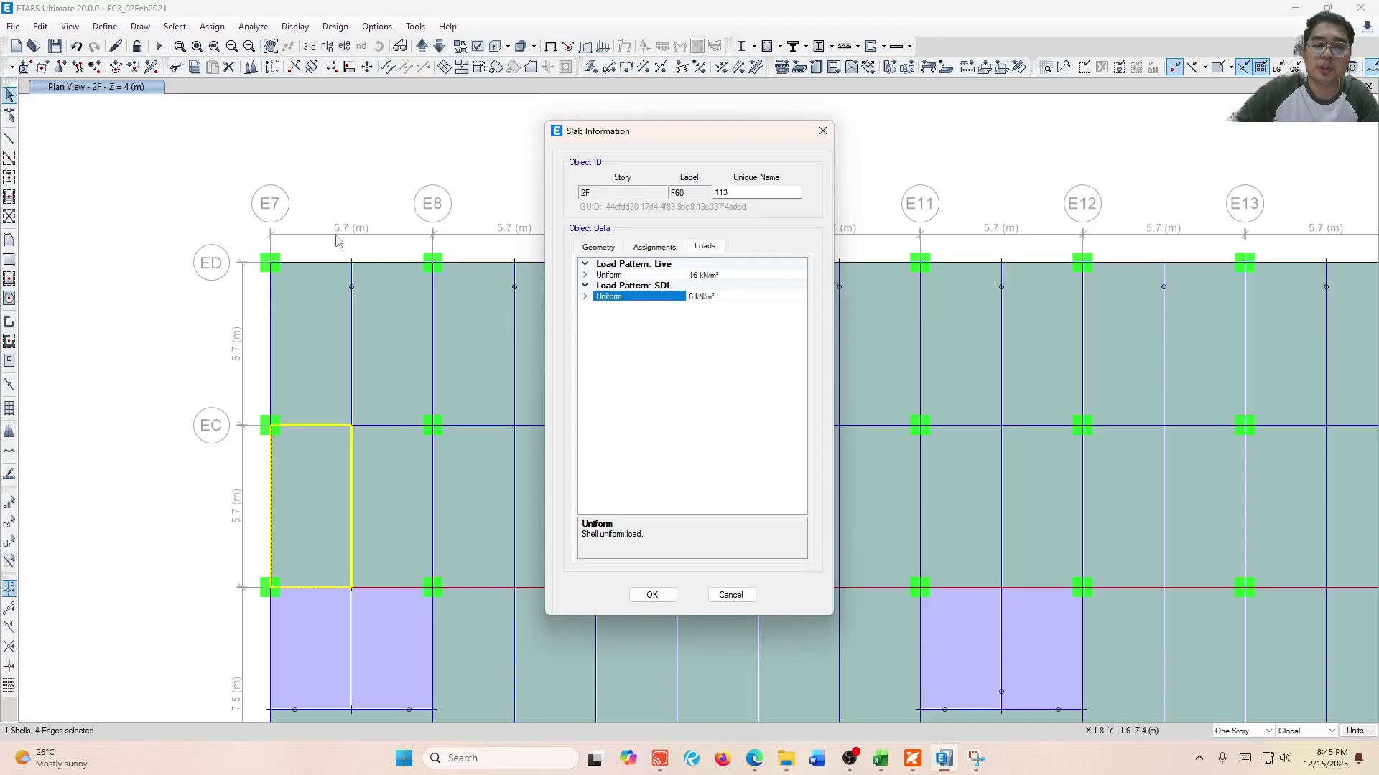
{"action": "left_click", "coordinate": [880, 758]}
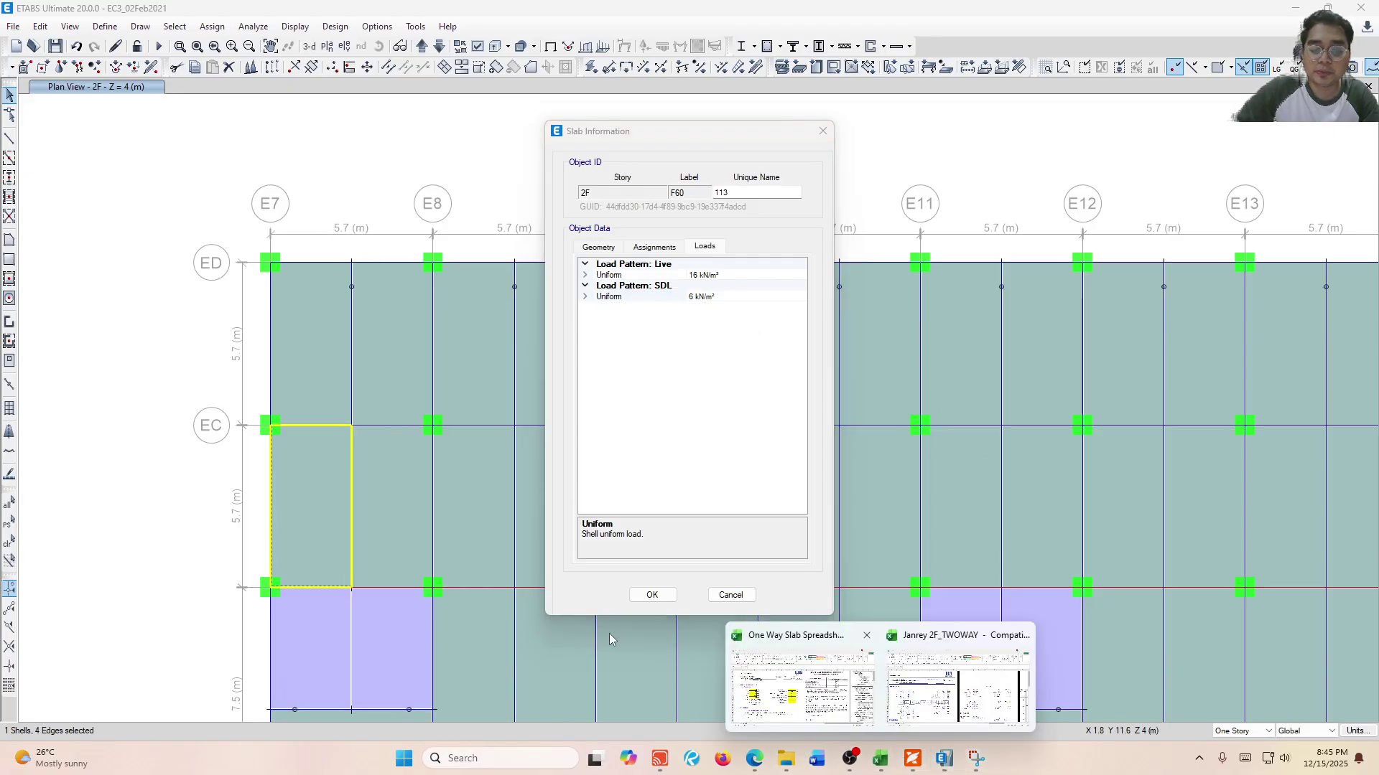
{"action": "left_click", "coordinate": [823, 693]}
{"action": "type", "text": "2.85"}
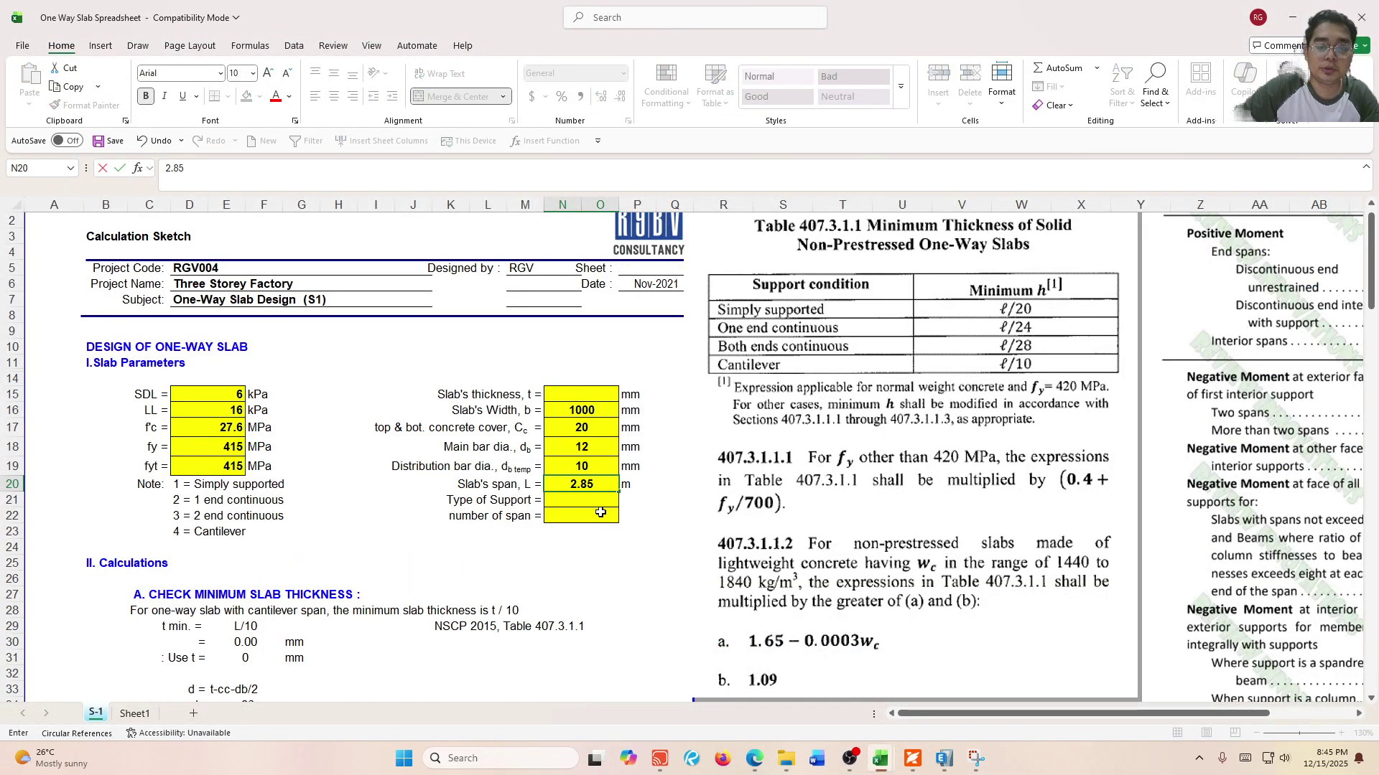
{"action": "key", "text": "Return"}
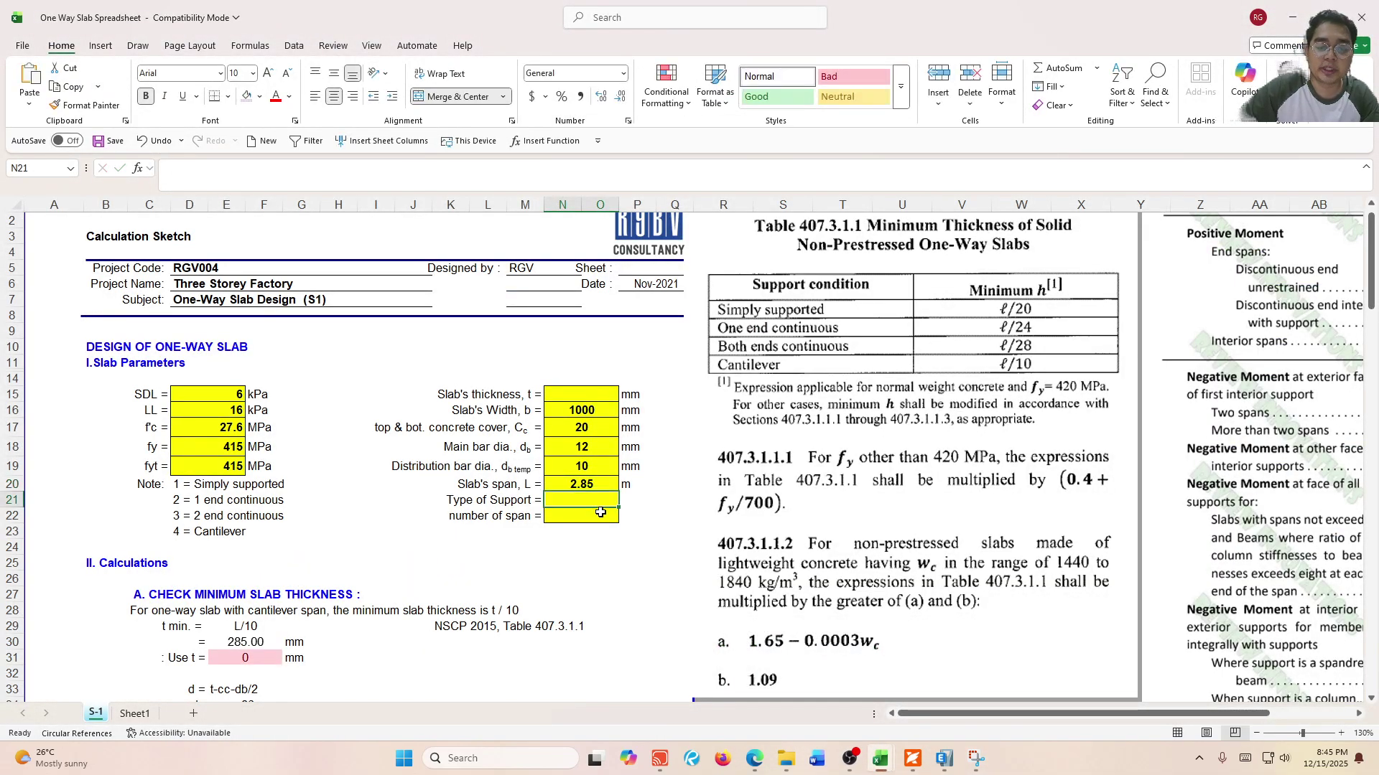
Switch to ETABS, close the slab information and select the full middle row of slabs in the 2F plan to examine their end continuity.
{"action": "left_click", "coordinate": [807, 344]}
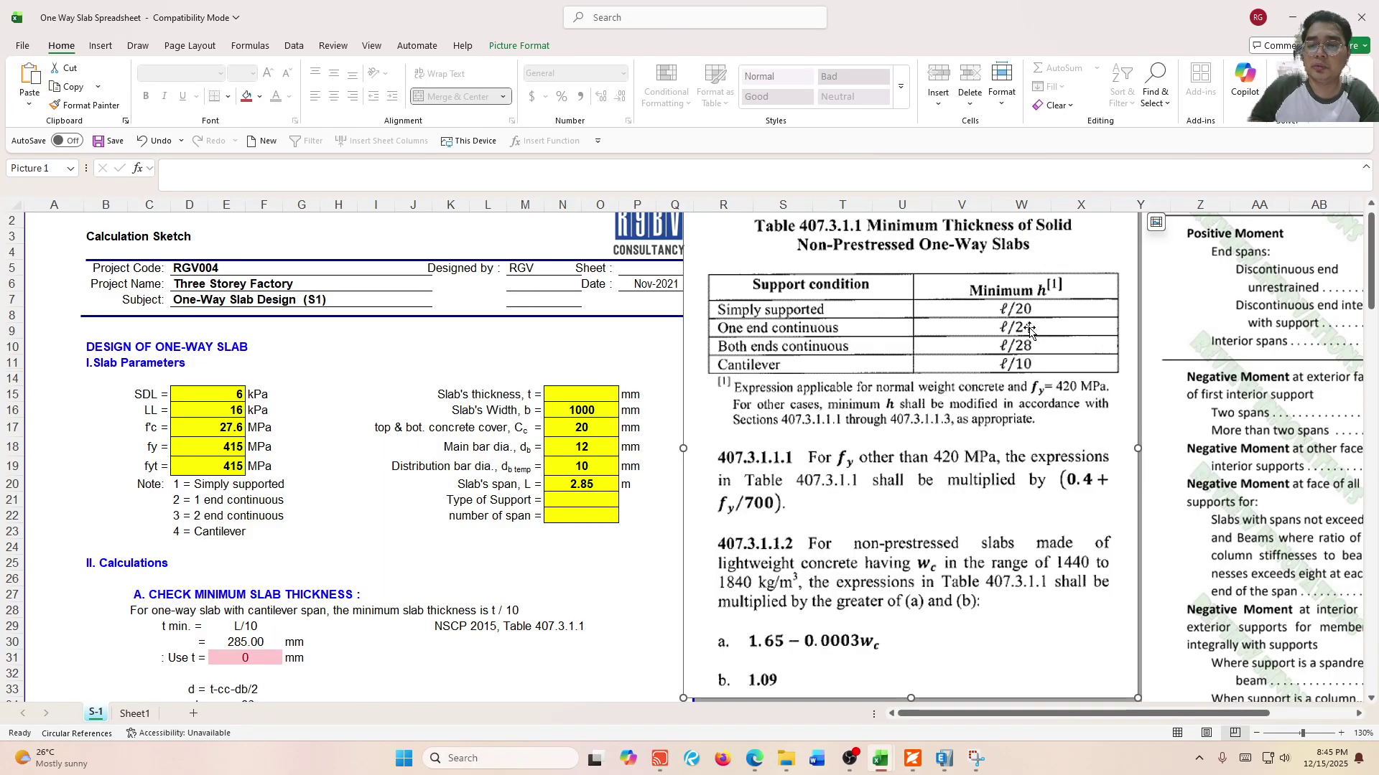
{"action": "left_click", "coordinate": [944, 758]}
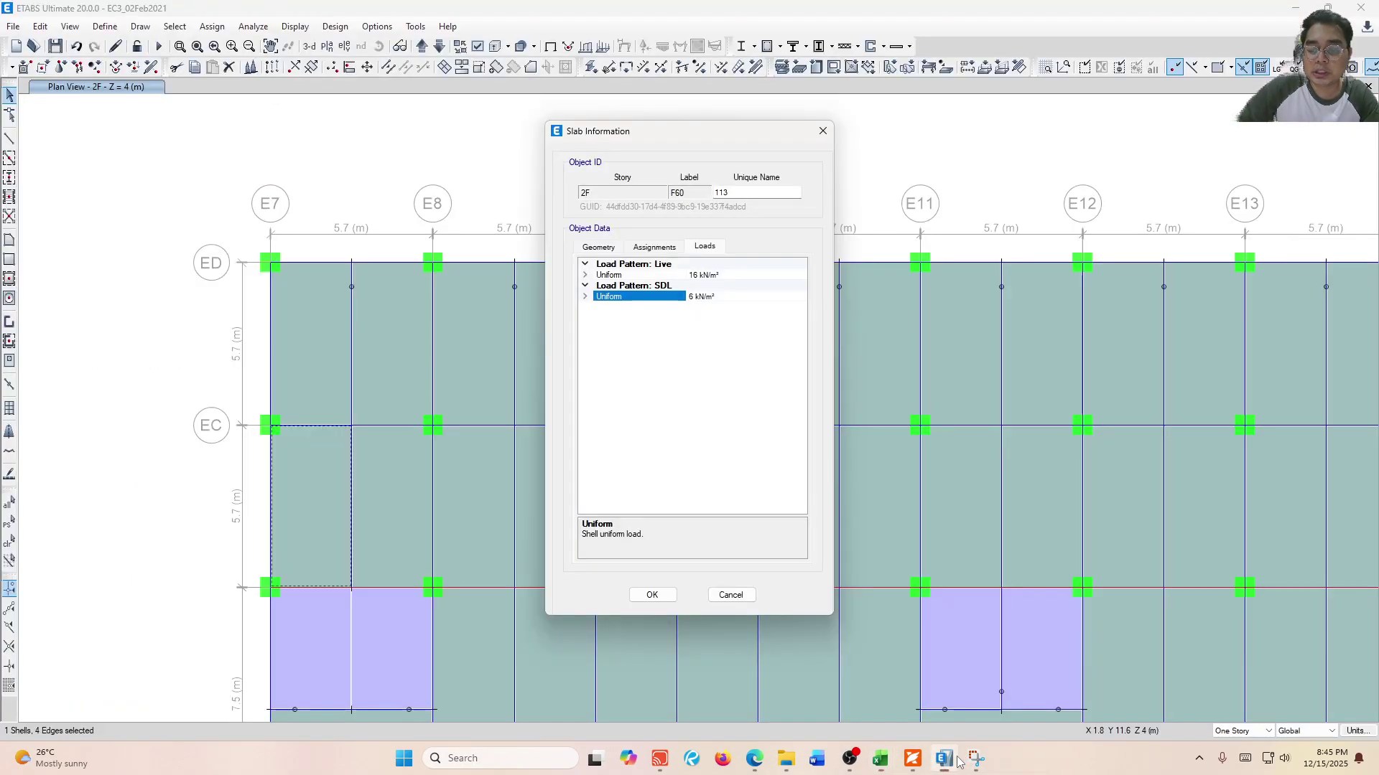
{"action": "key", "text": "Escape"}
{"action": "scroll", "coordinate": [475, 298], "scroll_direction": "down", "scroll_amount": 3}
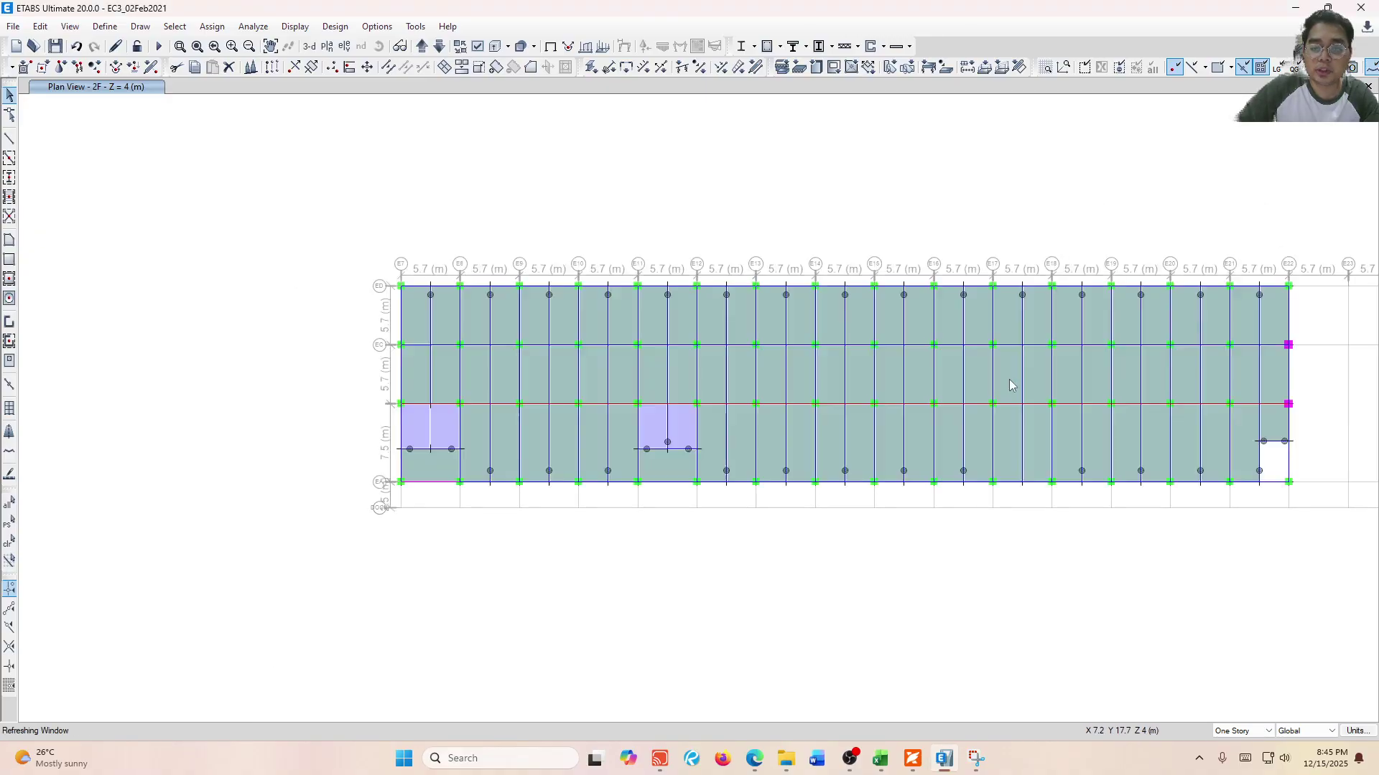
{"action": "left_click_drag", "start_coordinate": [364, 362], "coordinate": [1319, 392]}
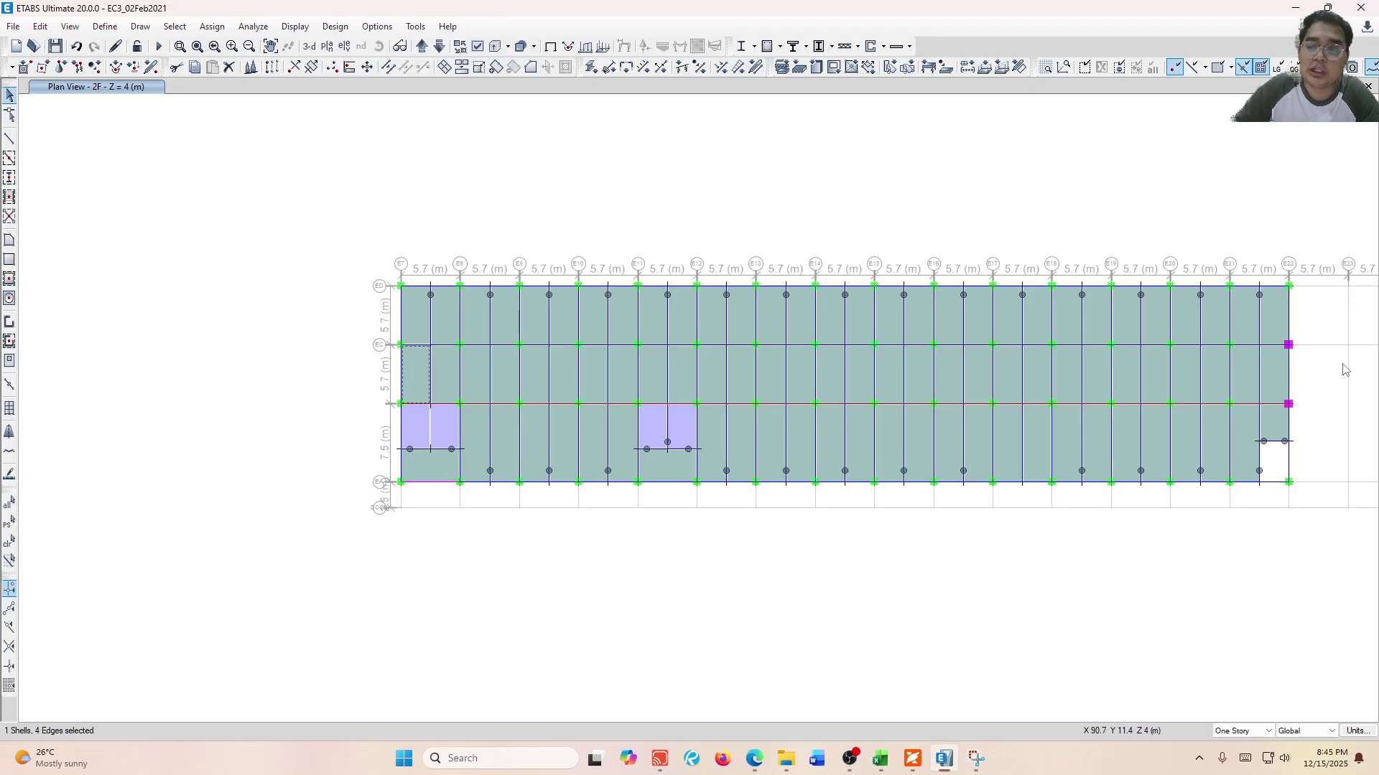
{"action": "left_click", "coordinate": [1288, 370]}
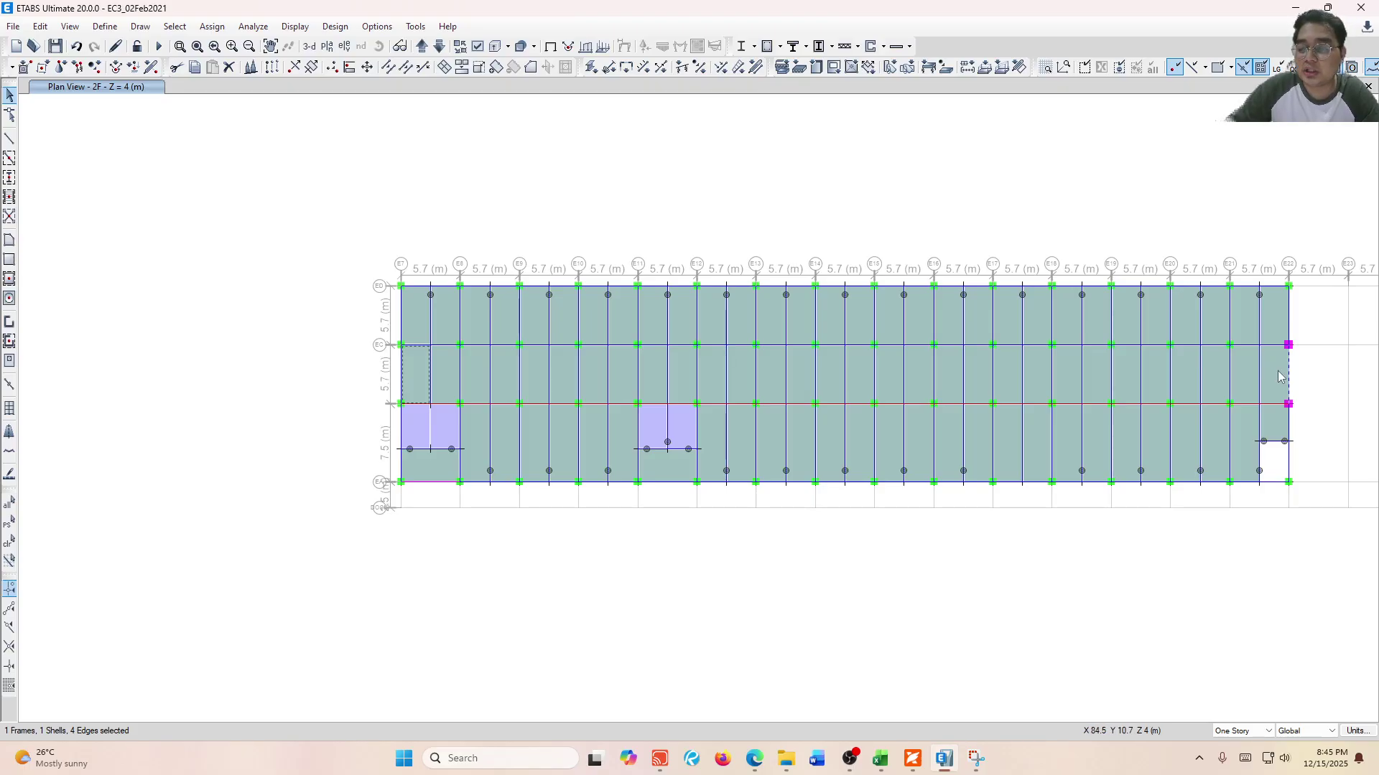
{"action": "left_click_drag", "start_coordinate": [1321, 379], "coordinate": [338, 364]}
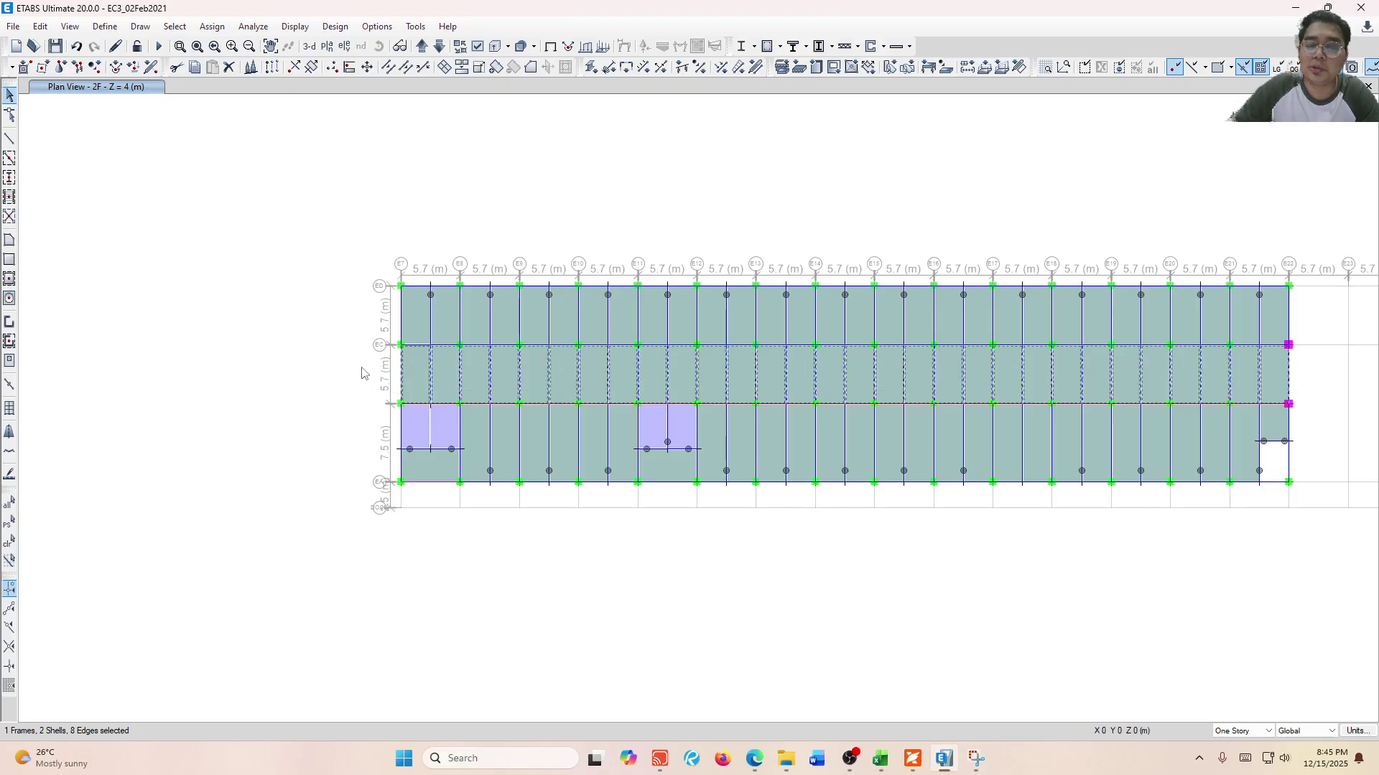
Return to the One Way Slab Spreadsheet in Excel and set the type of support to 2 for one end continuous.
{"action": "mouse_move", "coordinate": [885, 766]}
{"action": "left_click", "coordinate": [820, 703]}
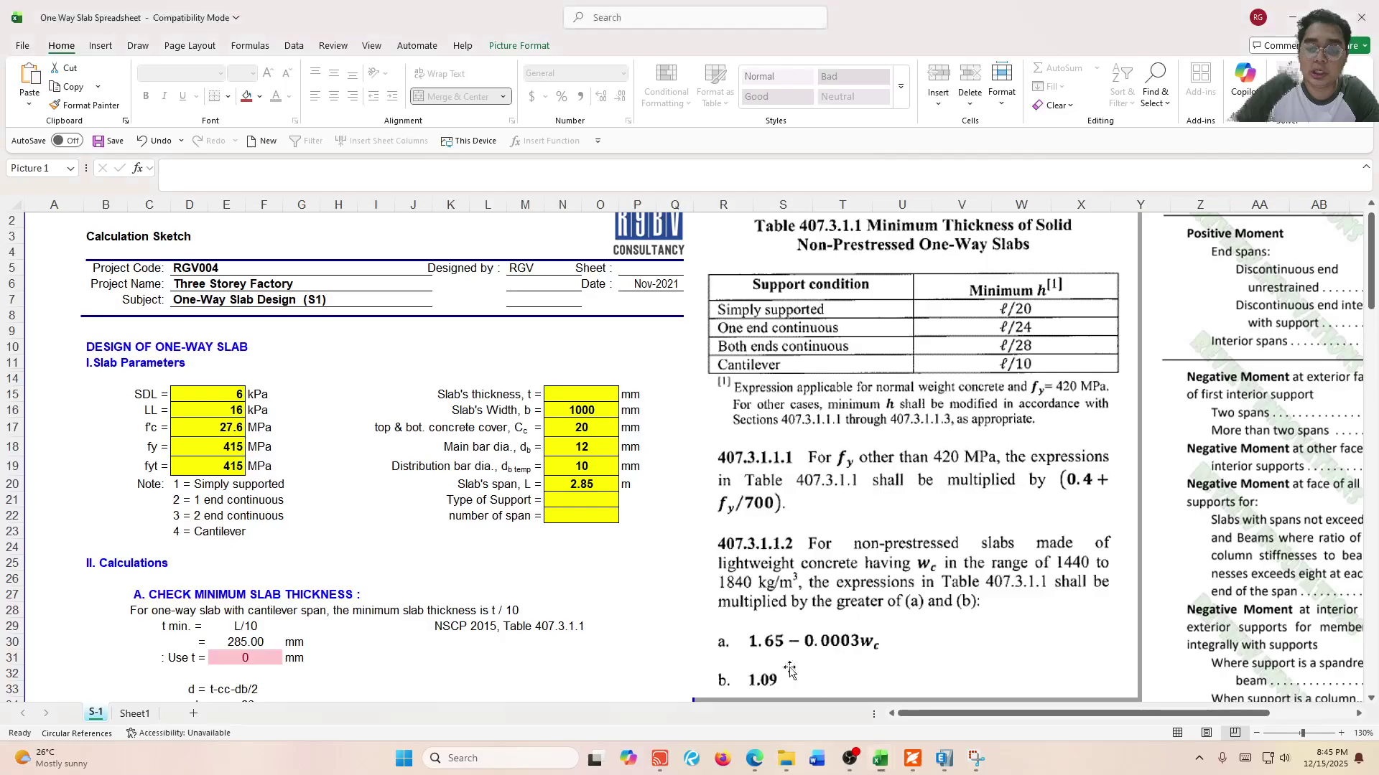
{"action": "left_click", "coordinate": [790, 359]}
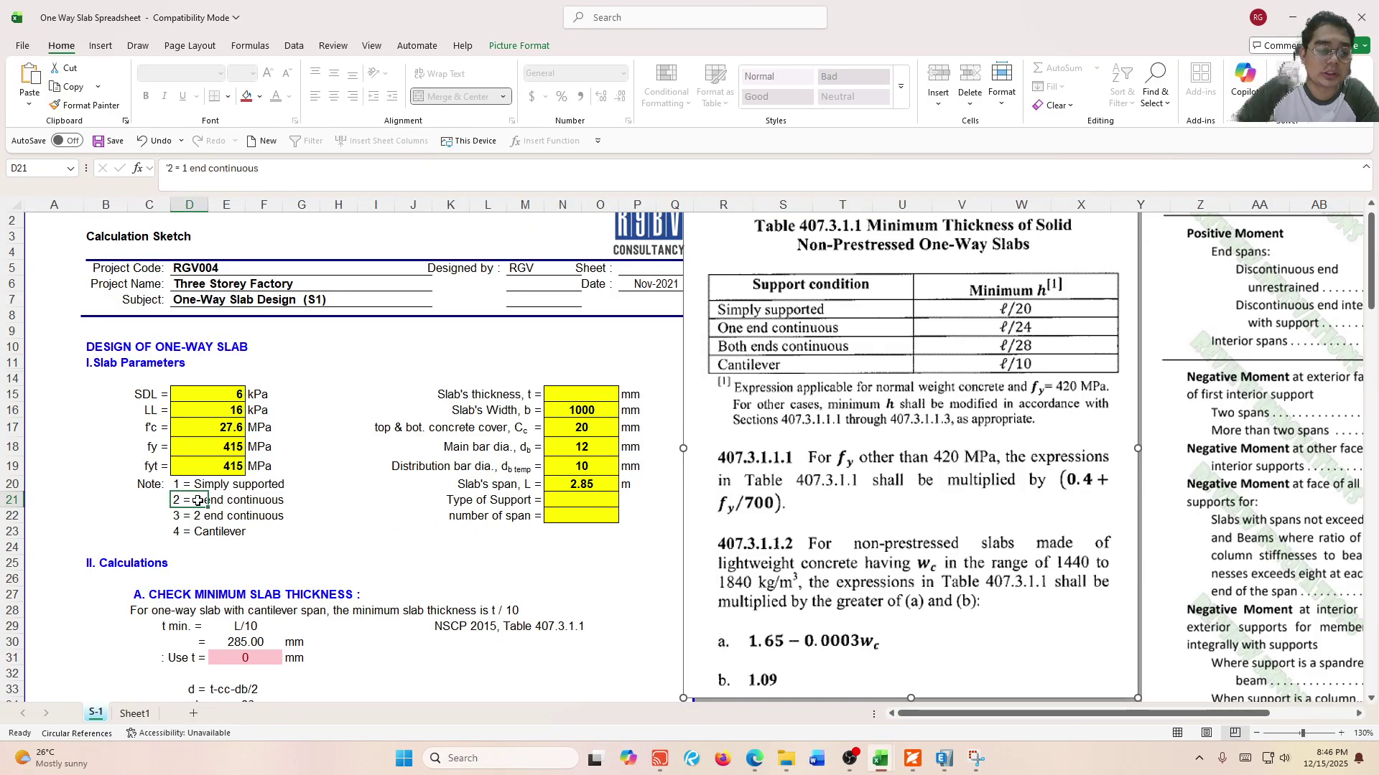
{"action": "left_click", "coordinate": [36, 499]}
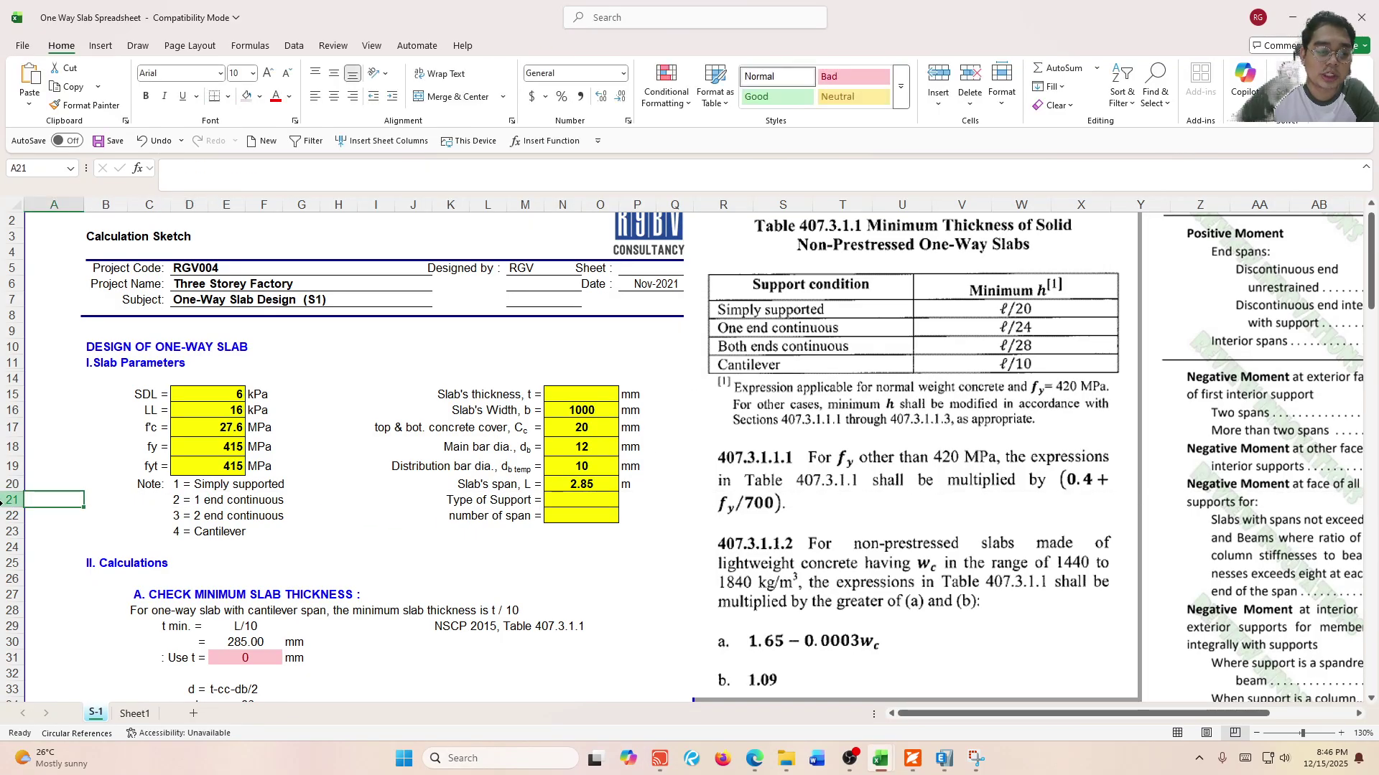
{"action": "left_click", "coordinate": [145, 499]}
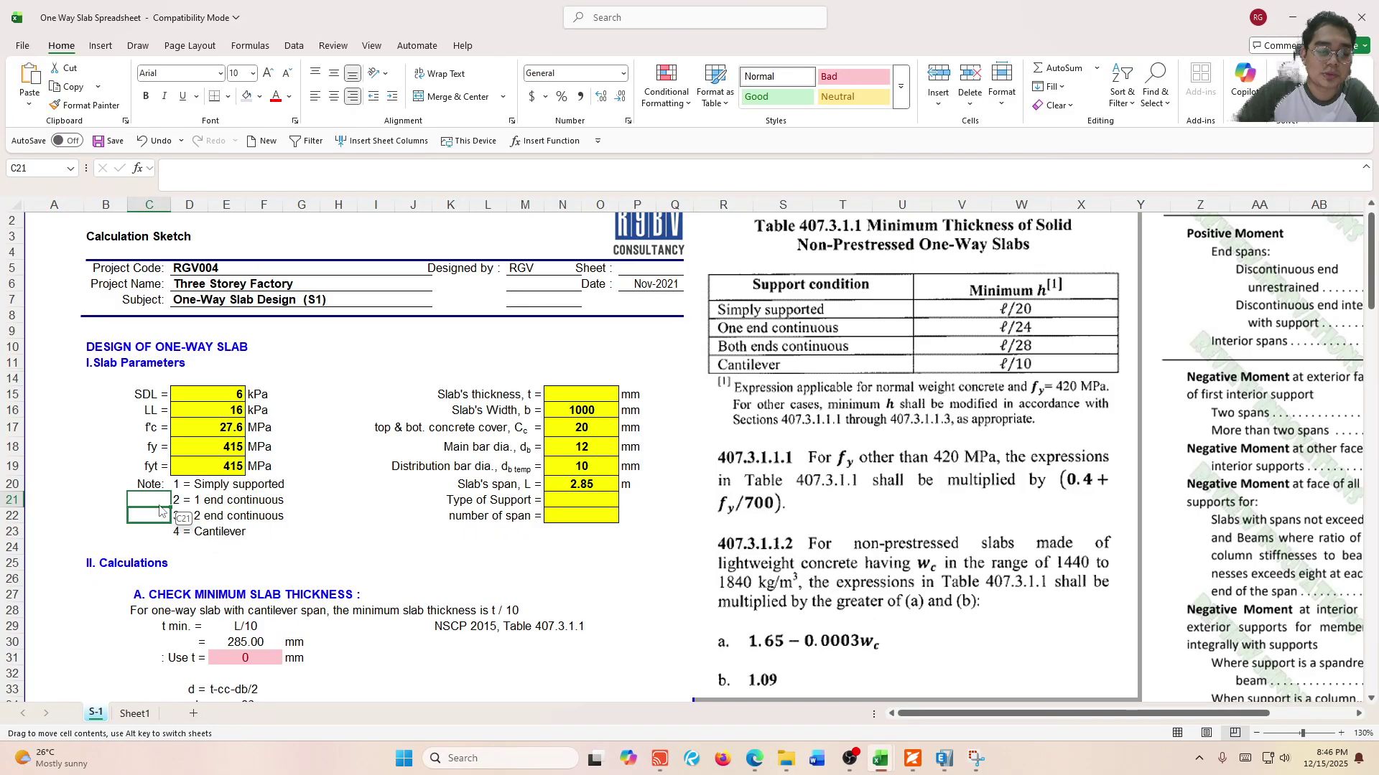
{"action": "left_click", "coordinate": [582, 501]}
{"action": "type", "text": "2"}
{"action": "key", "text": "Return"}
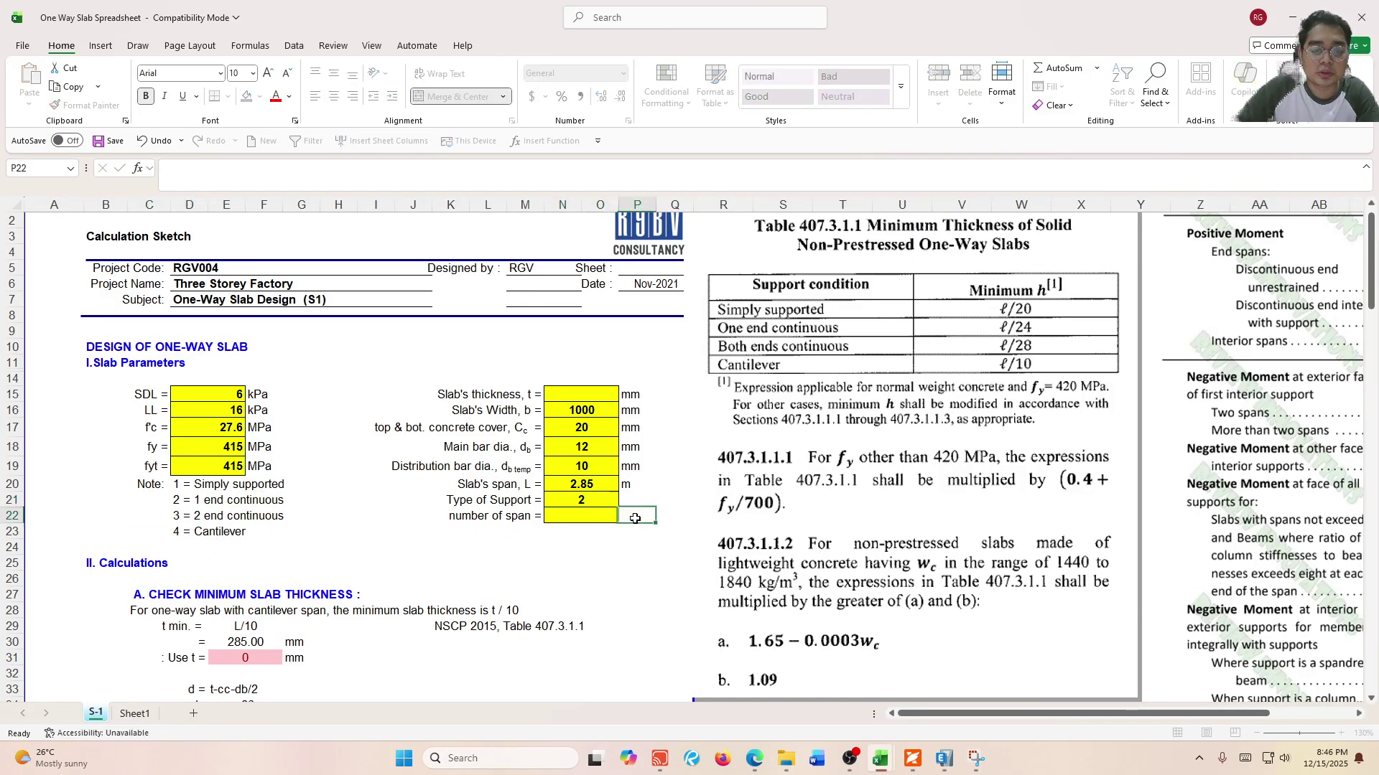
Consult the slab row in ETABS, the mirrored span sketch and the moment coefficient table, and set the spreadsheet's number of span to 10.
{"action": "left_click", "coordinate": [944, 758]}
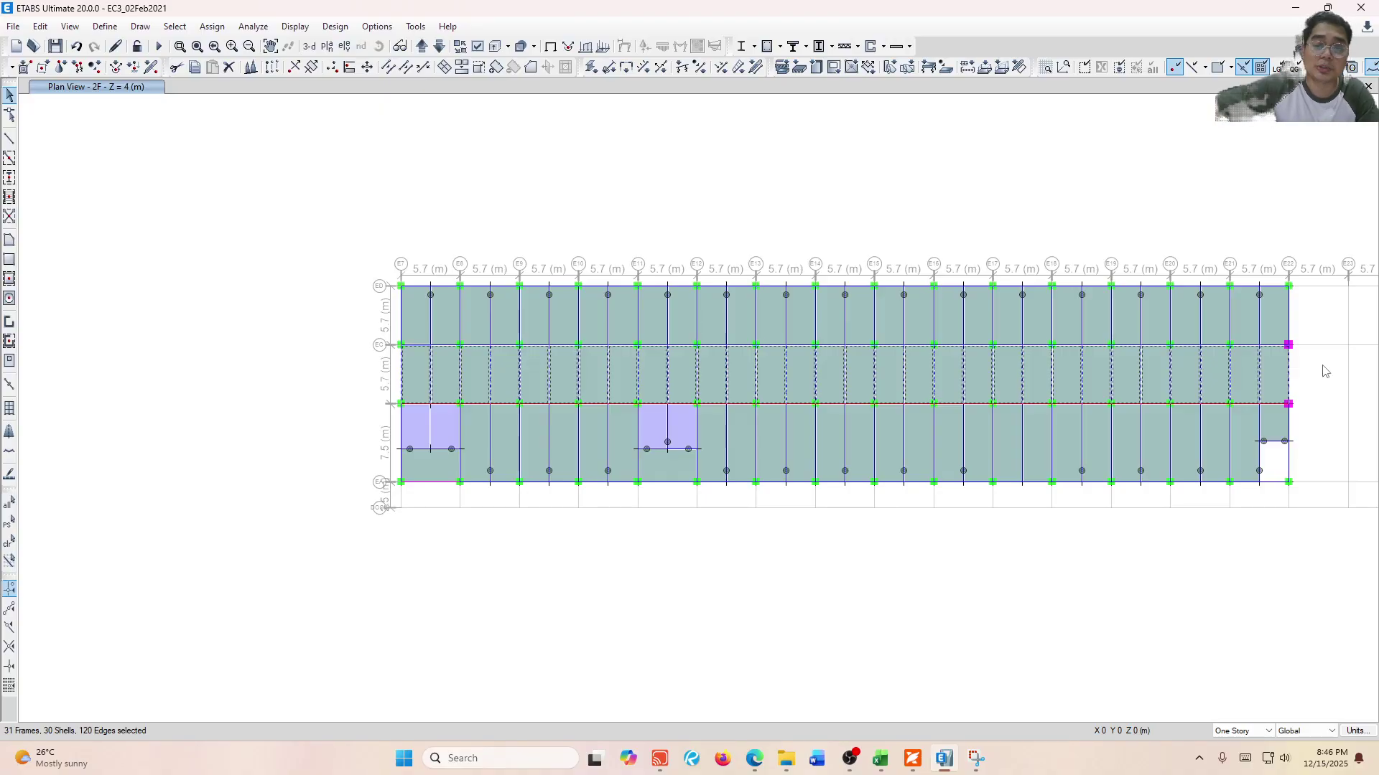
{"action": "left_click", "coordinate": [664, 763]}
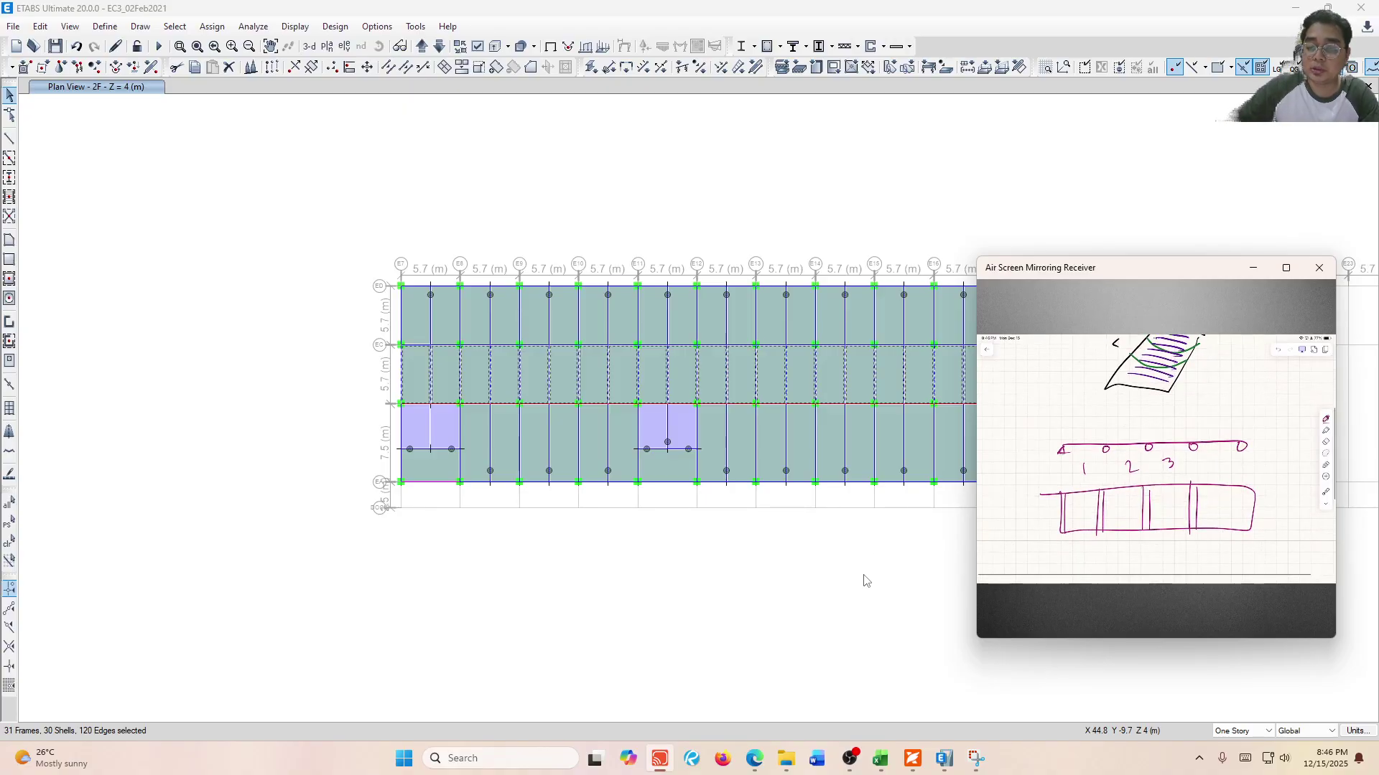
{"action": "mouse_move", "coordinate": [881, 759]}
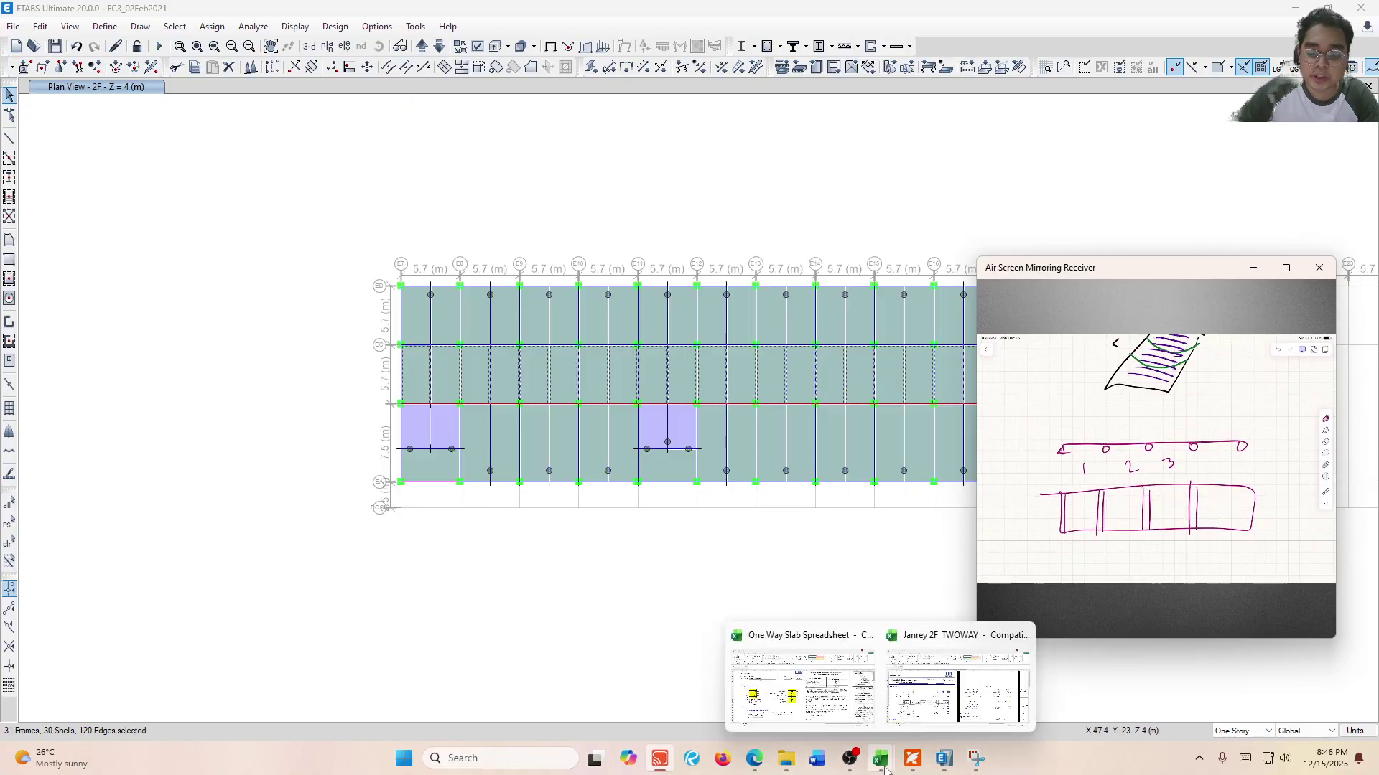
{"action": "left_click", "coordinate": [765, 686]}
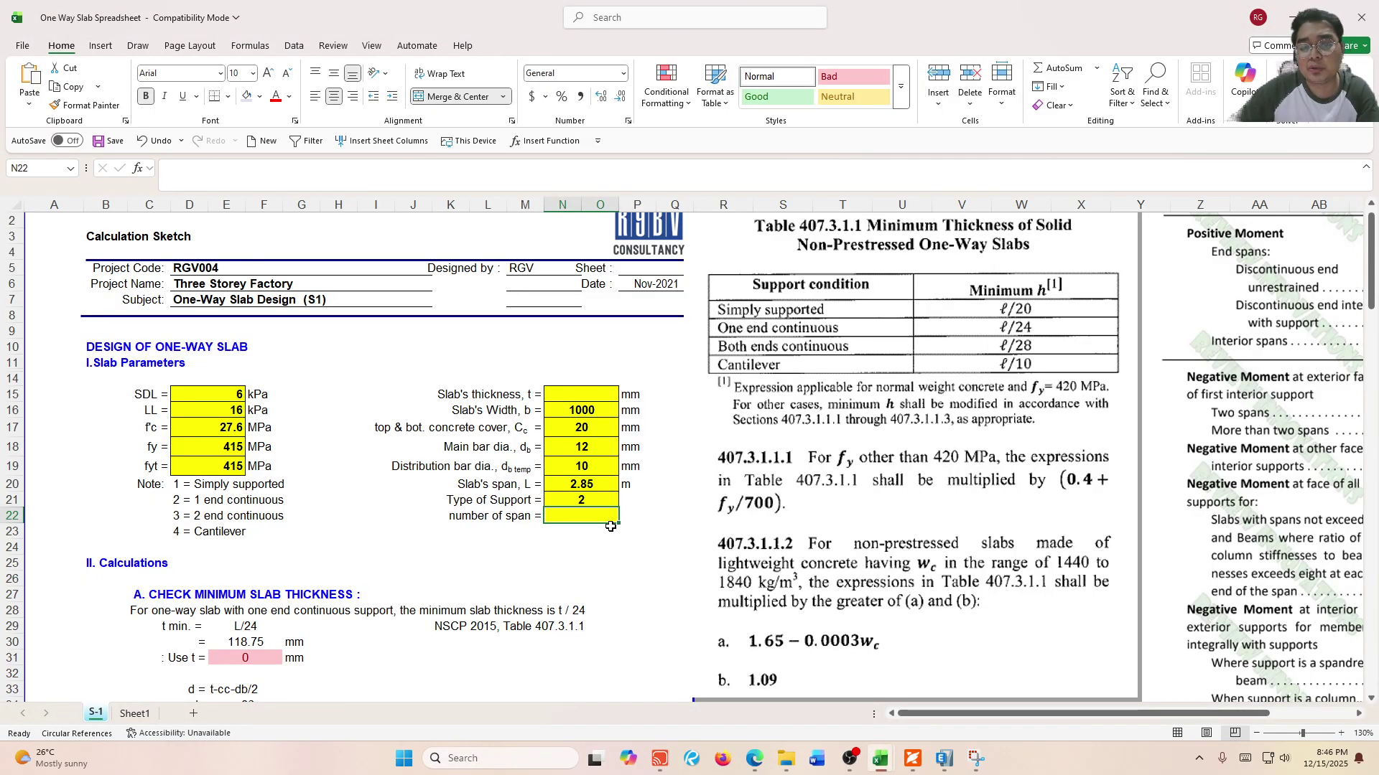
{"action": "left_click_drag", "start_coordinate": [1178, 713], "coordinate": [1263, 713]}
{"action": "scroll", "coordinate": [1095, 470], "scroll_direction": "up", "scroll_amount": 1}
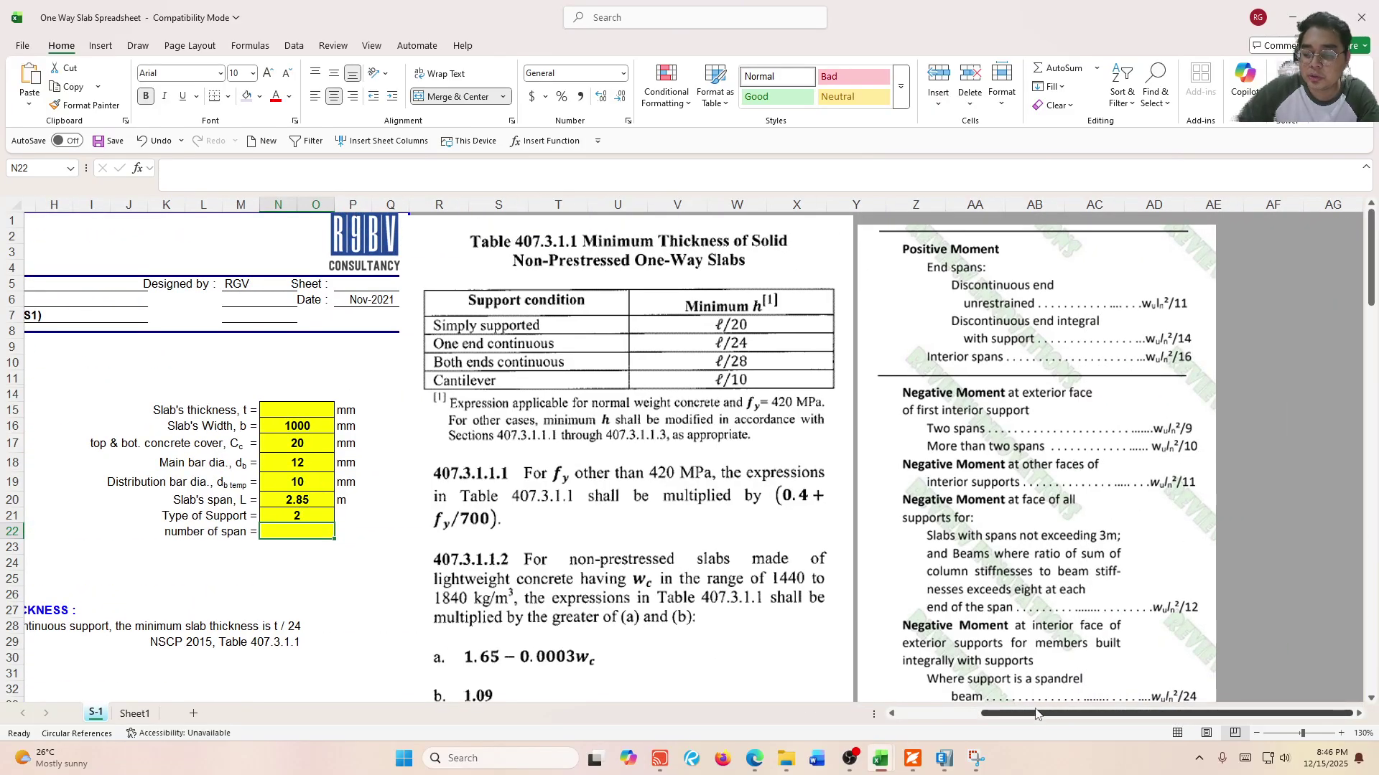
{"action": "left_click_drag", "start_coordinate": [1052, 713], "coordinate": [780, 713]}
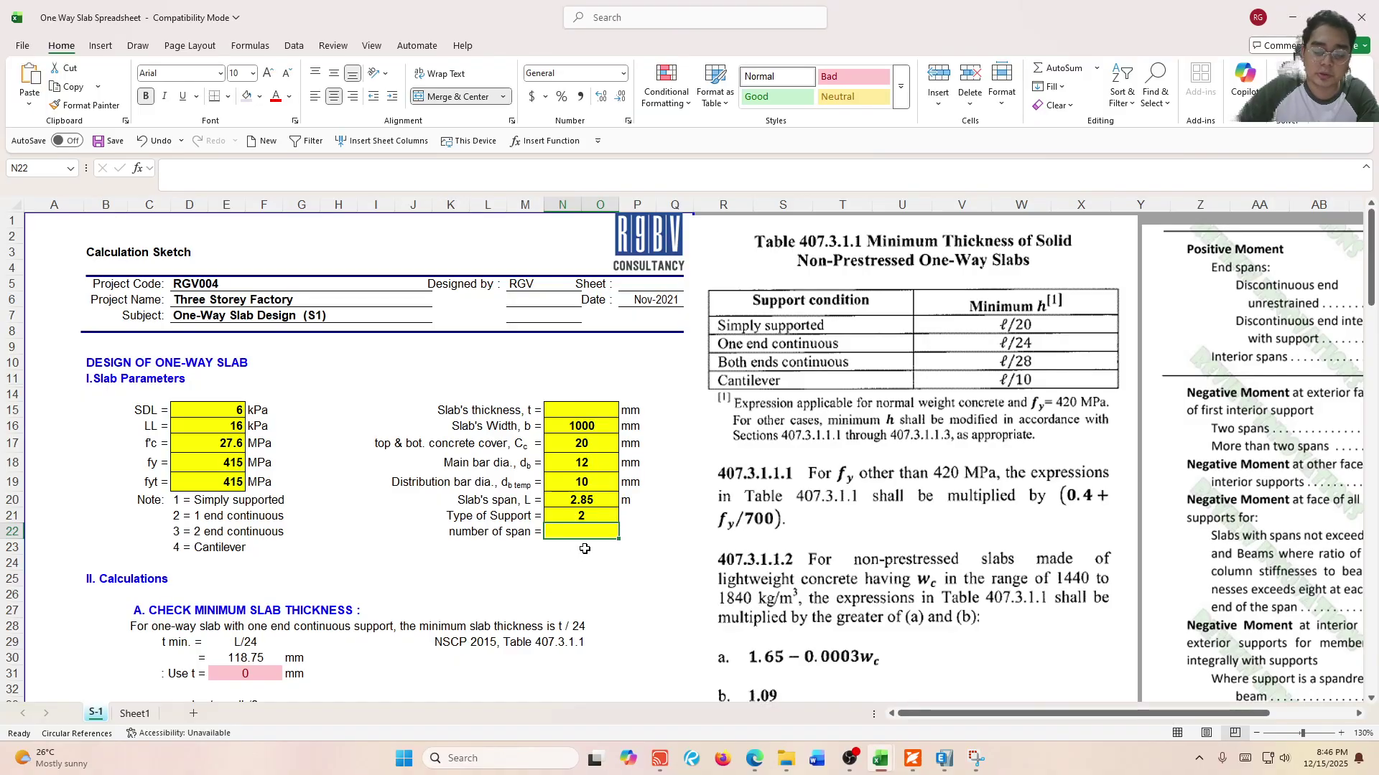
{"action": "type", "text": "10"}
{"action": "key", "text": "Return"}
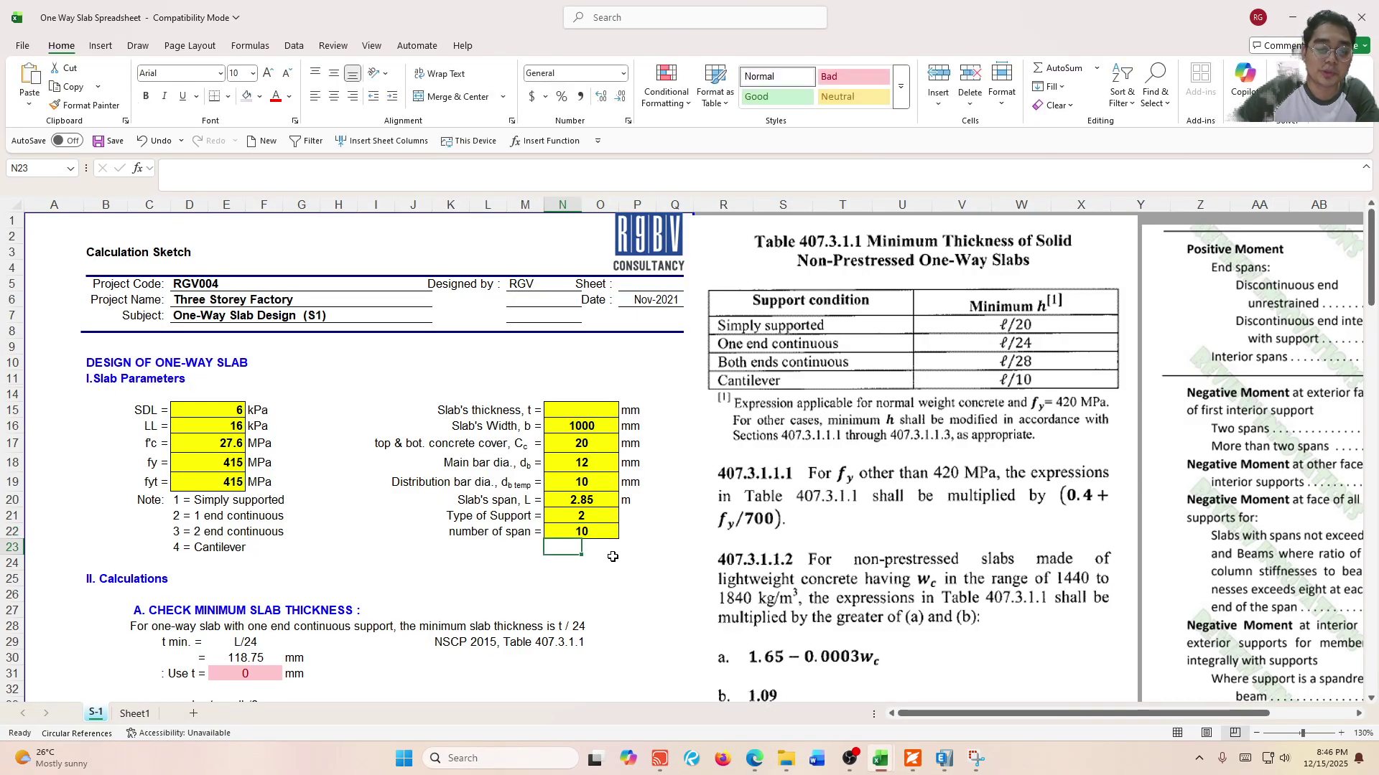
Examine the minimum slab thickness expression and its formula together with the slab's span and type of support they depend on.
{"action": "left_click", "coordinate": [245, 642]}
{"action": "scroll", "coordinate": [93, 459], "scroll_direction": "down", "scroll_amount": 1}
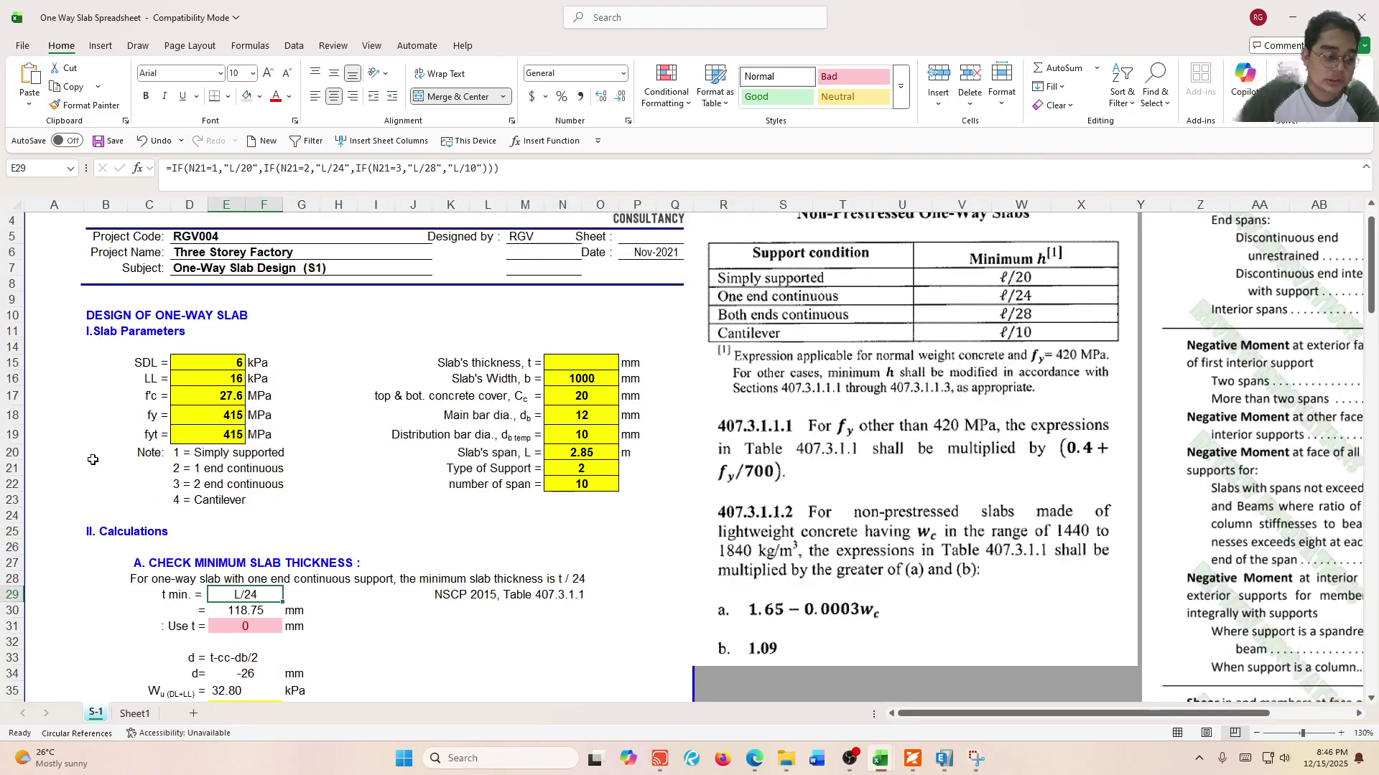
{"action": "scroll", "coordinate": [93, 460], "scroll_direction": "down", "scroll_amount": 1}
{"action": "scroll", "coordinate": [234, 553], "scroll_direction": "up", "scroll_amount": 5, "text": "ctrl"}
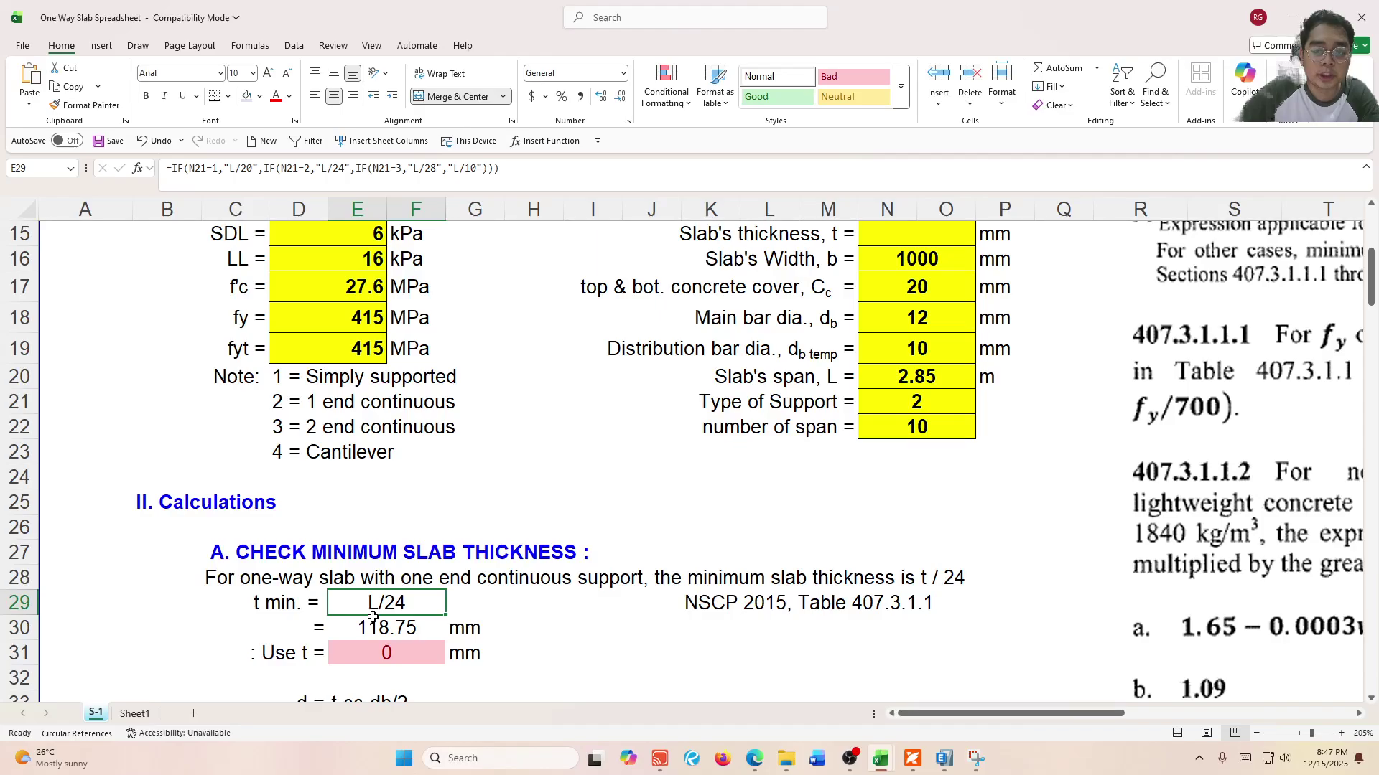
{"action": "scroll", "coordinate": [366, 616], "scroll_direction": "down", "scroll_amount": 1, "text": "ctrl"}
{"action": "left_click", "coordinate": [854, 391]}
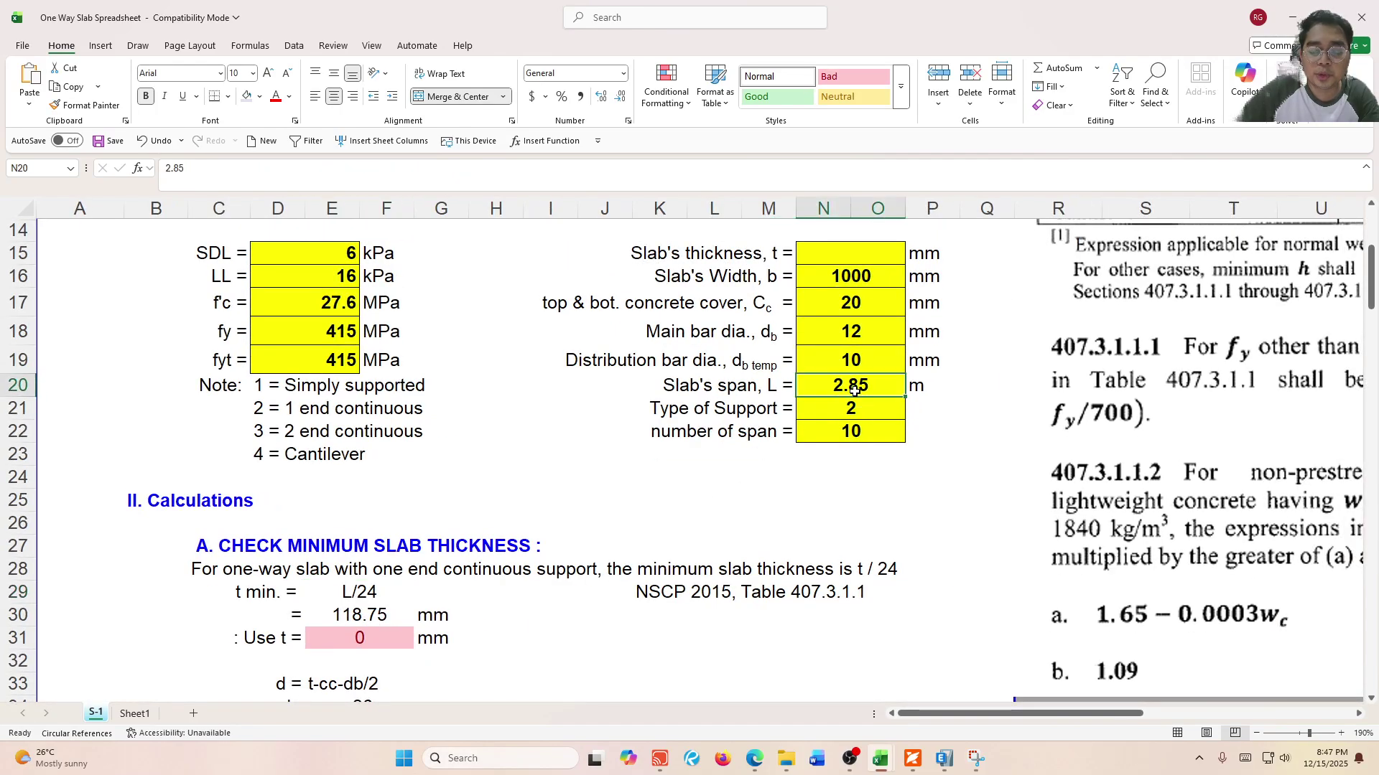
{"action": "left_click", "coordinate": [364, 616]}
{"action": "scroll", "coordinate": [366, 607], "scroll_direction": "down", "scroll_amount": 1, "text": "ctrl"}
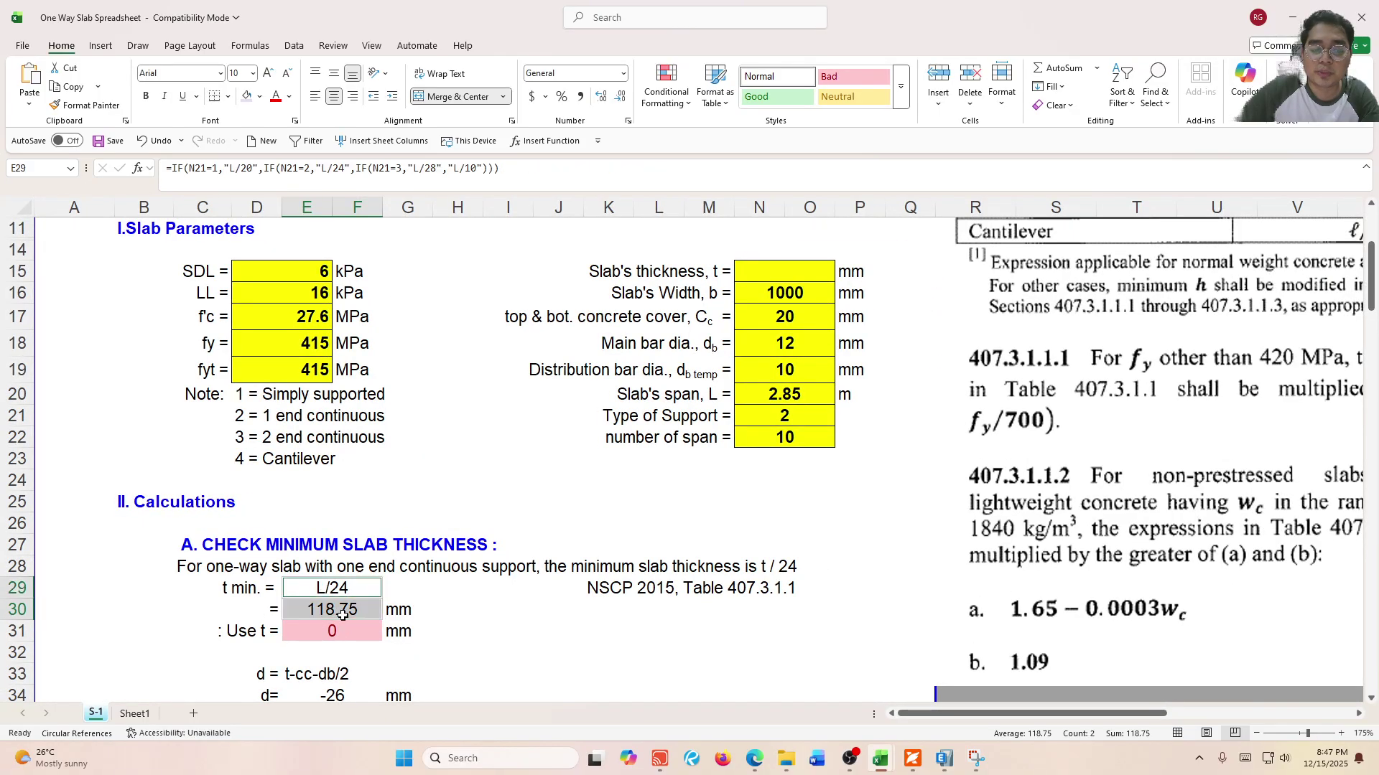
{"action": "left_click", "coordinate": [810, 407]}
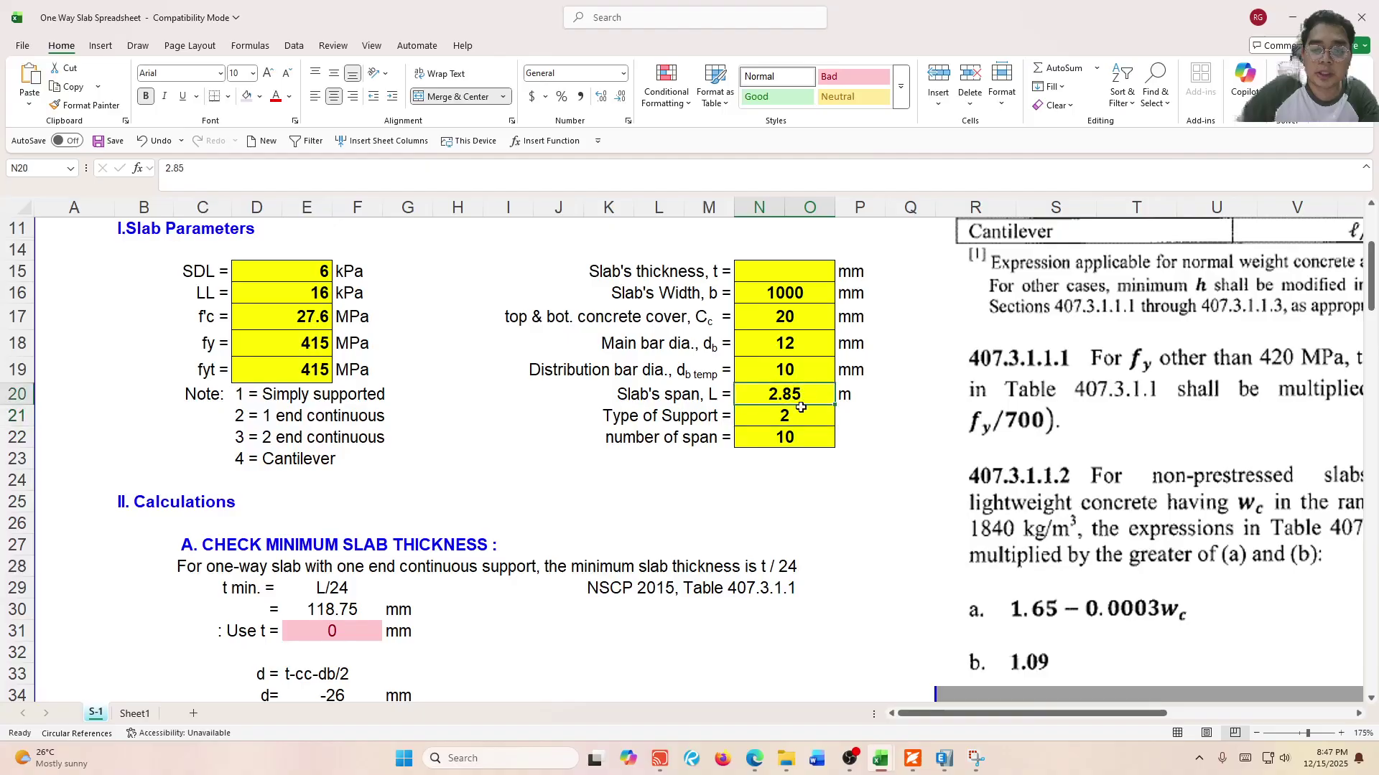
{"action": "left_click", "coordinate": [316, 616]}
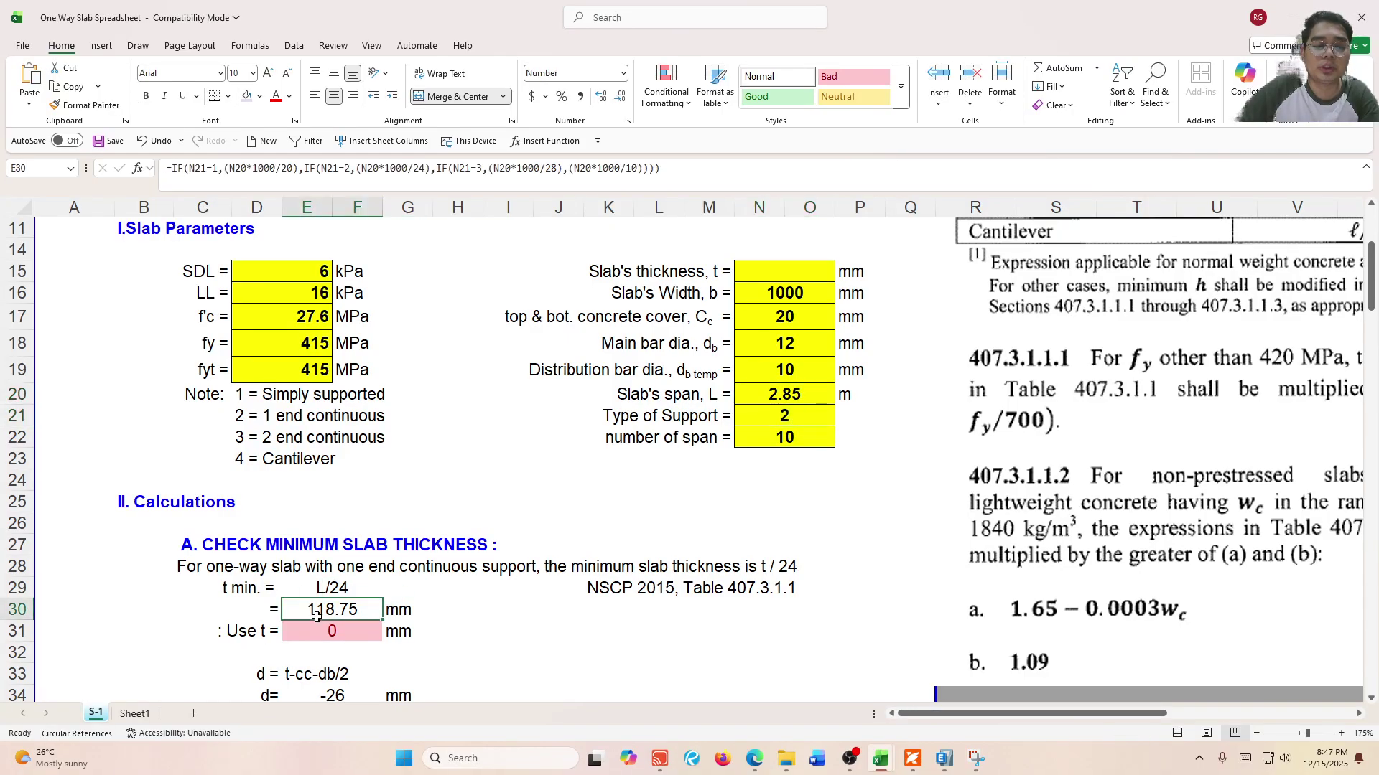
{"action": "left_click", "coordinate": [304, 190]}
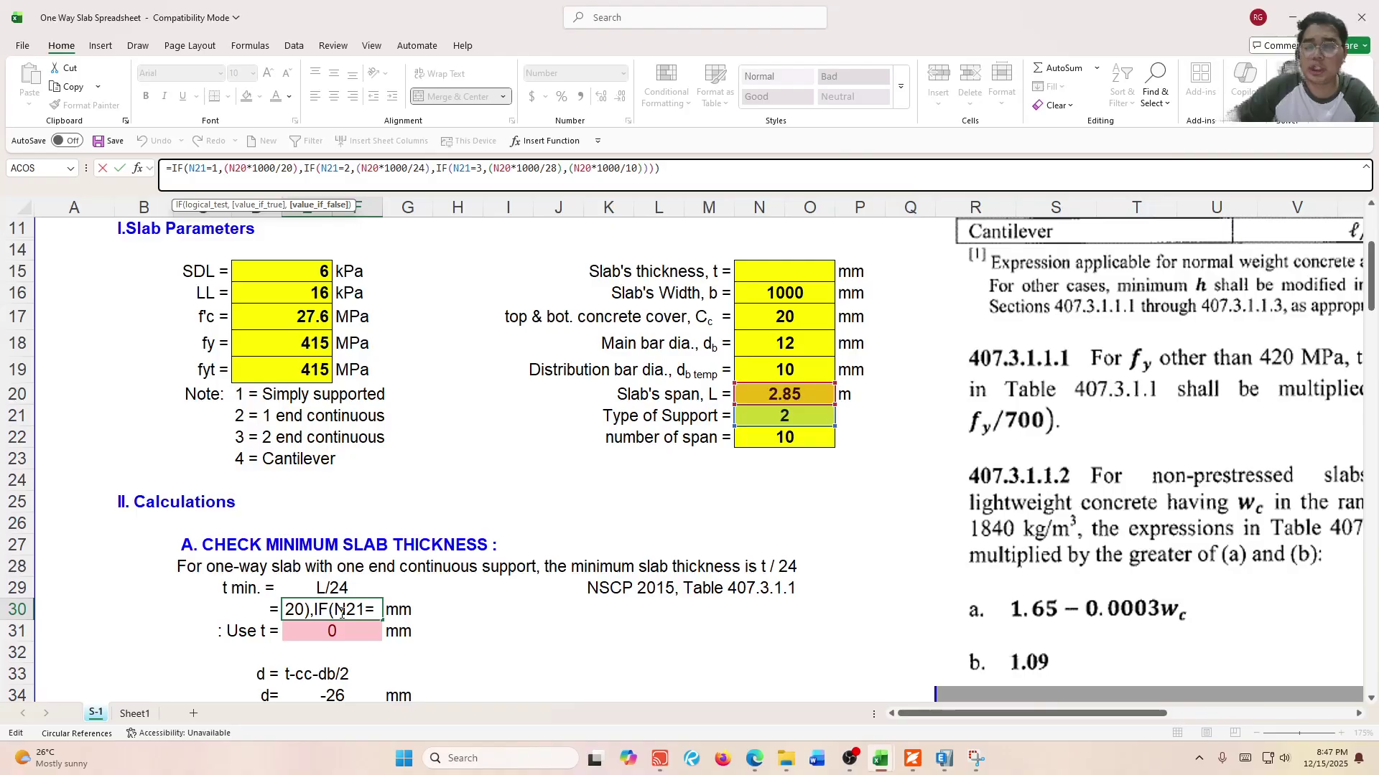
{"action": "key", "text": "Escape"}
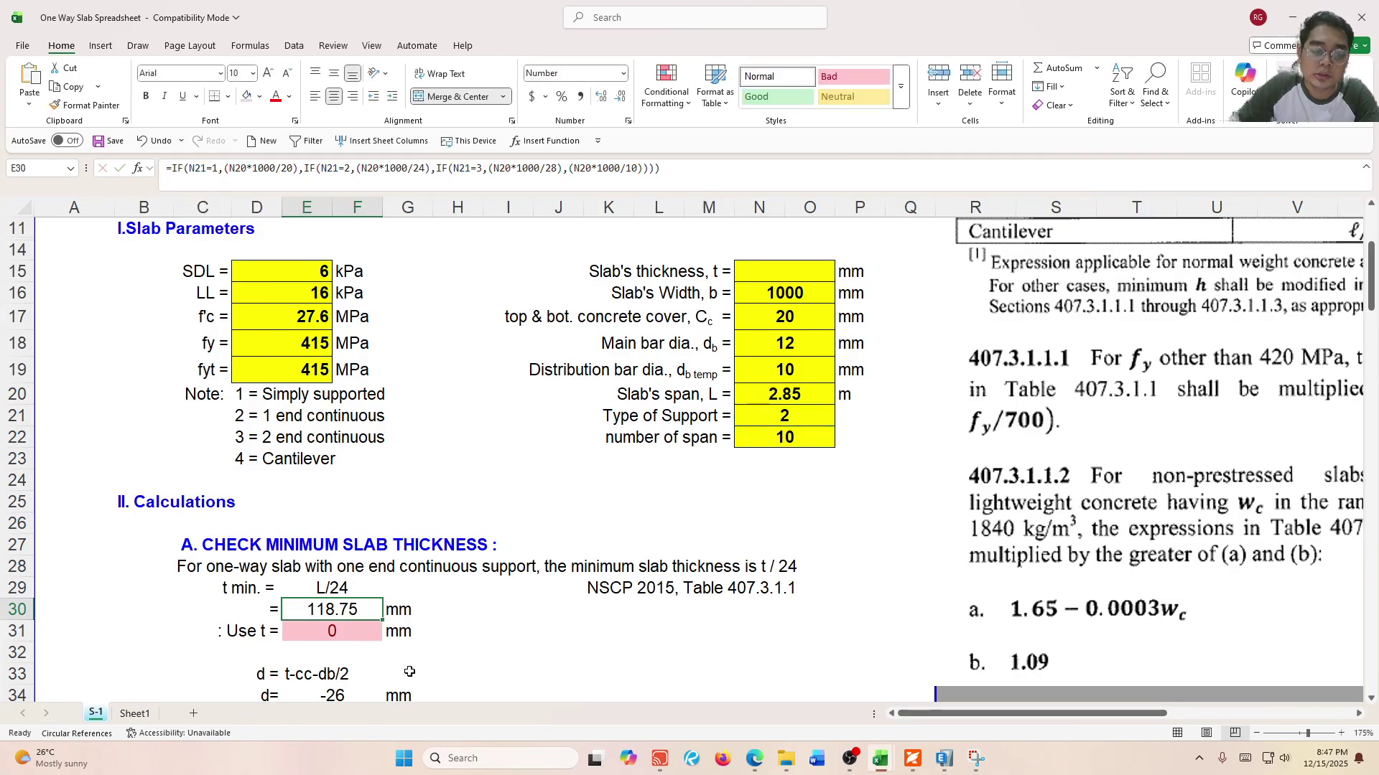
Set the slab's thickness to 120 mm in the slab parameters.
{"action": "scroll", "coordinate": [390, 601], "scroll_direction": "down", "scroll_amount": 1, "text": "ctrl"}
{"action": "left_click", "coordinate": [743, 284]}
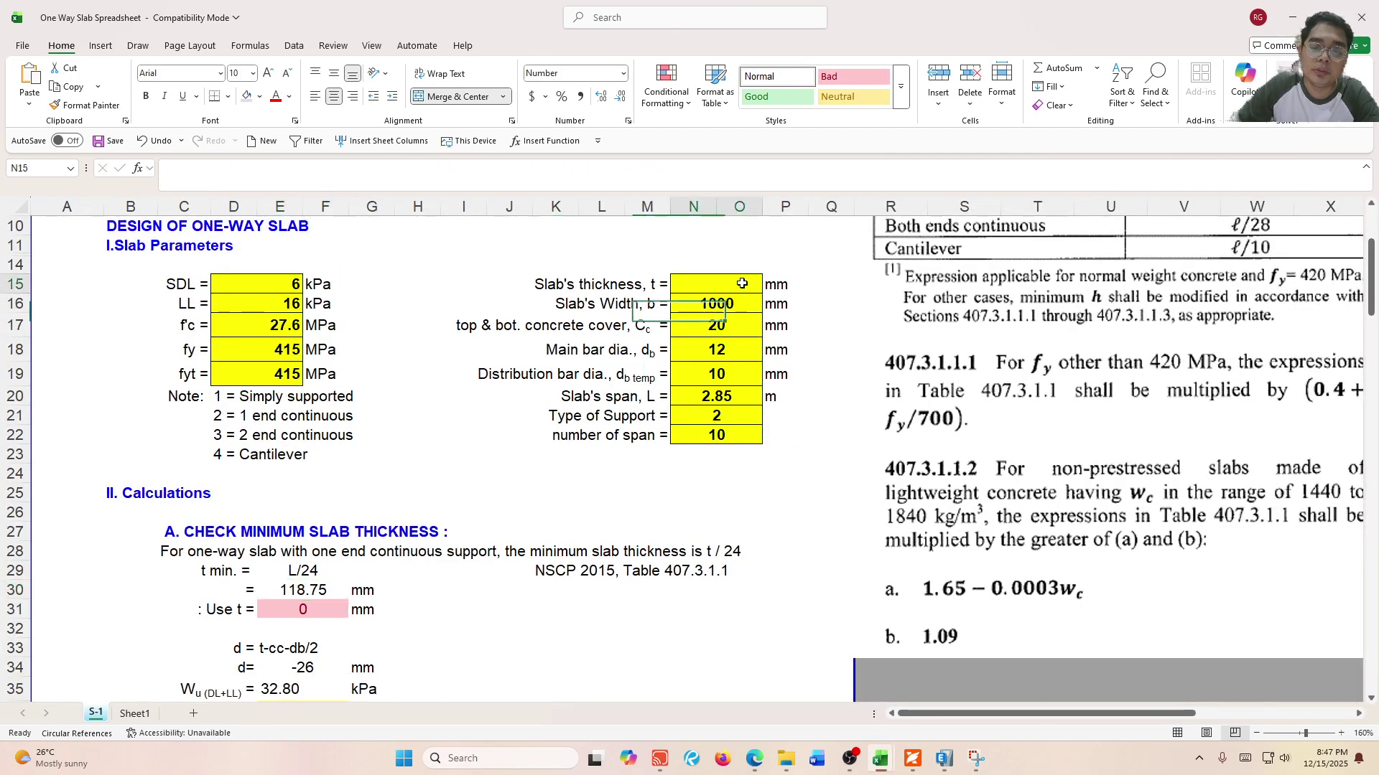
{"action": "type", "text": "120"}
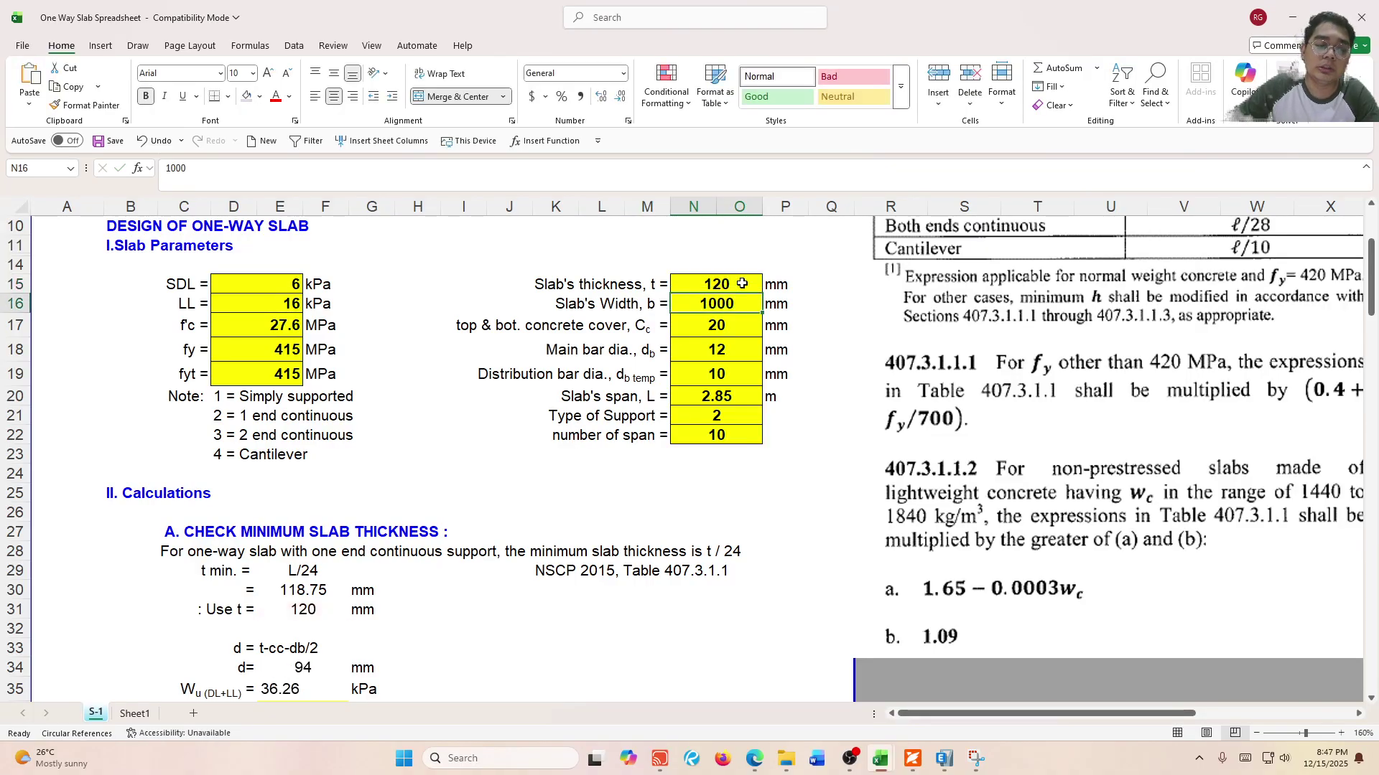
Review the second-floor slab layout in the ETABS plan view, and return to the slab parameters in the Excel spreadsheet.
{"action": "left_click", "coordinate": [741, 283]}
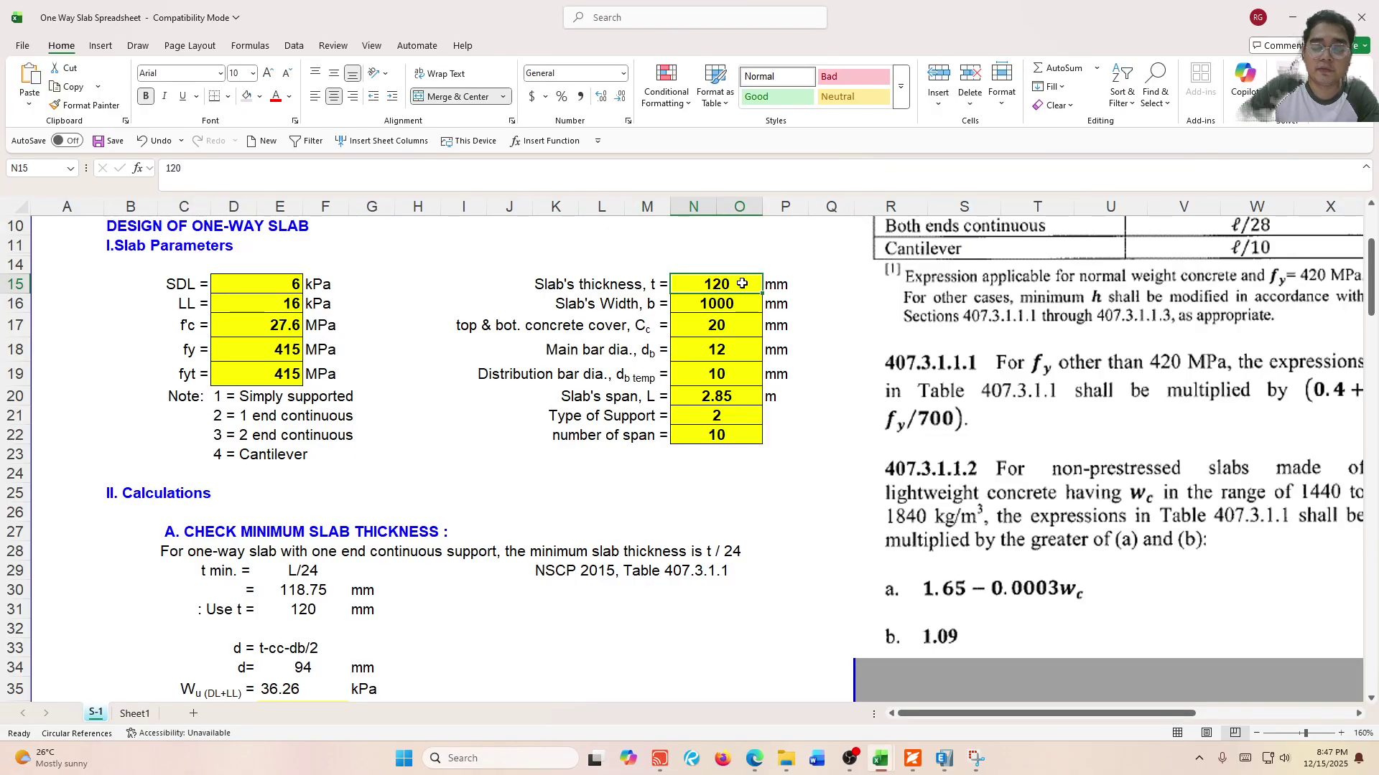
{"action": "left_click", "coordinate": [944, 758]}
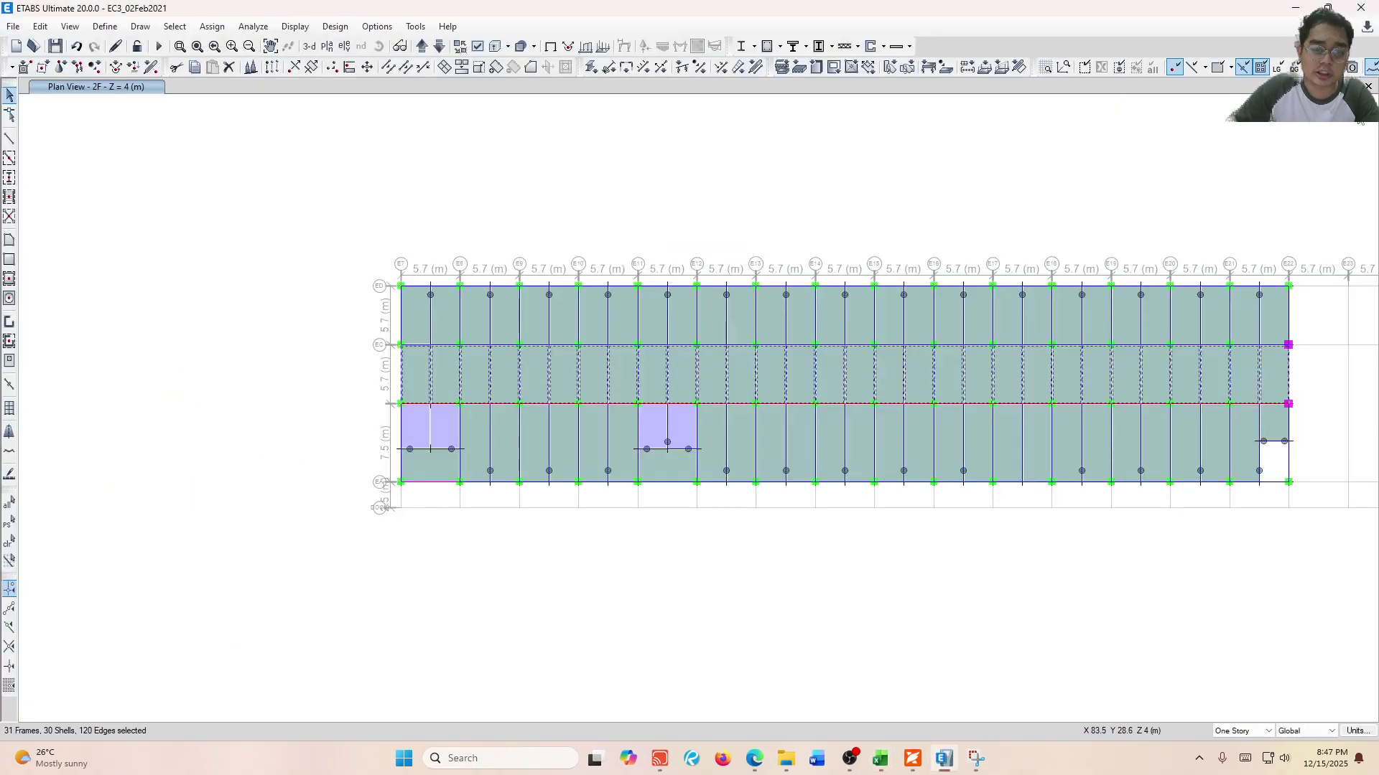
{"action": "left_click", "coordinate": [1290, 7]}
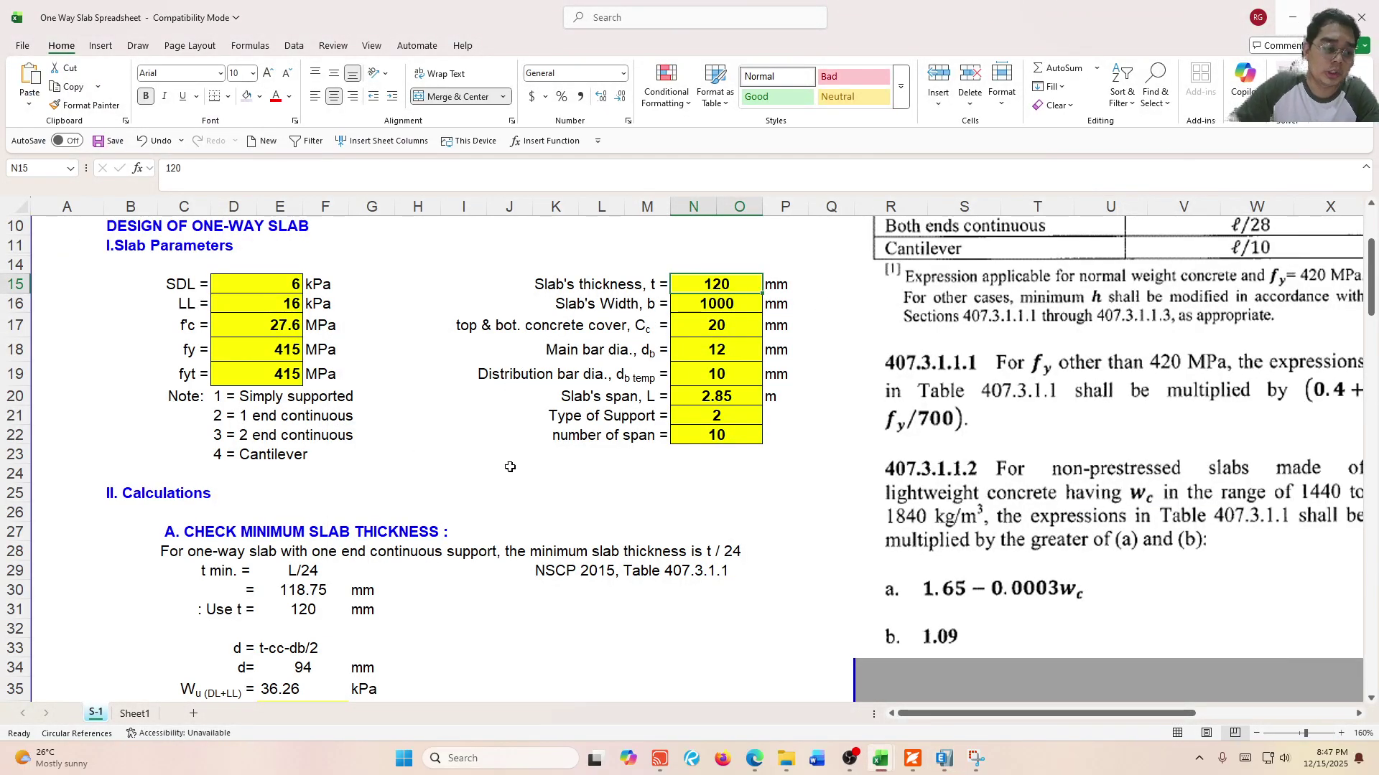
{"action": "scroll", "coordinate": [511, 477], "scroll_direction": "up", "scroll_amount": 1}
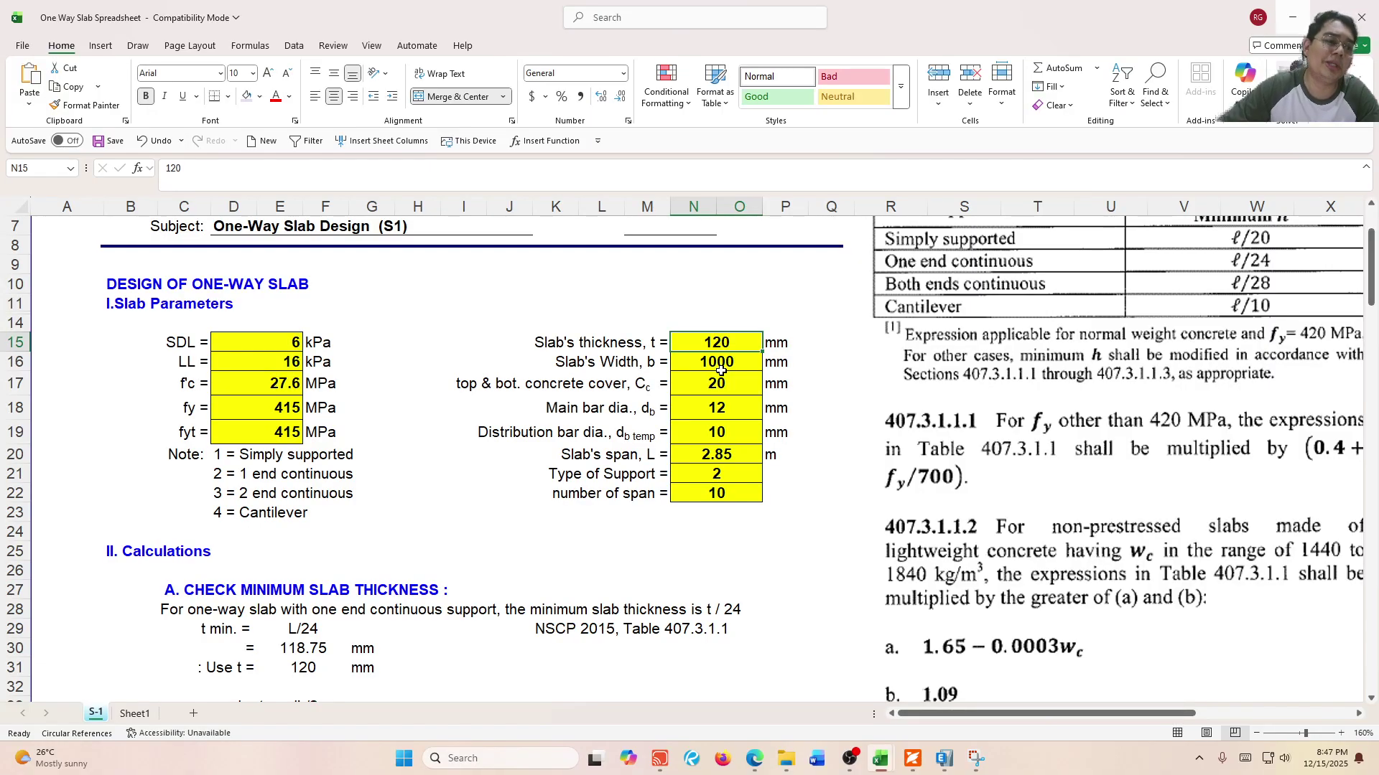
Examine the minimum slab thickness expression and its formula, comparing them with the slab's thickness and width inputs.
{"action": "left_click", "coordinate": [298, 632]}
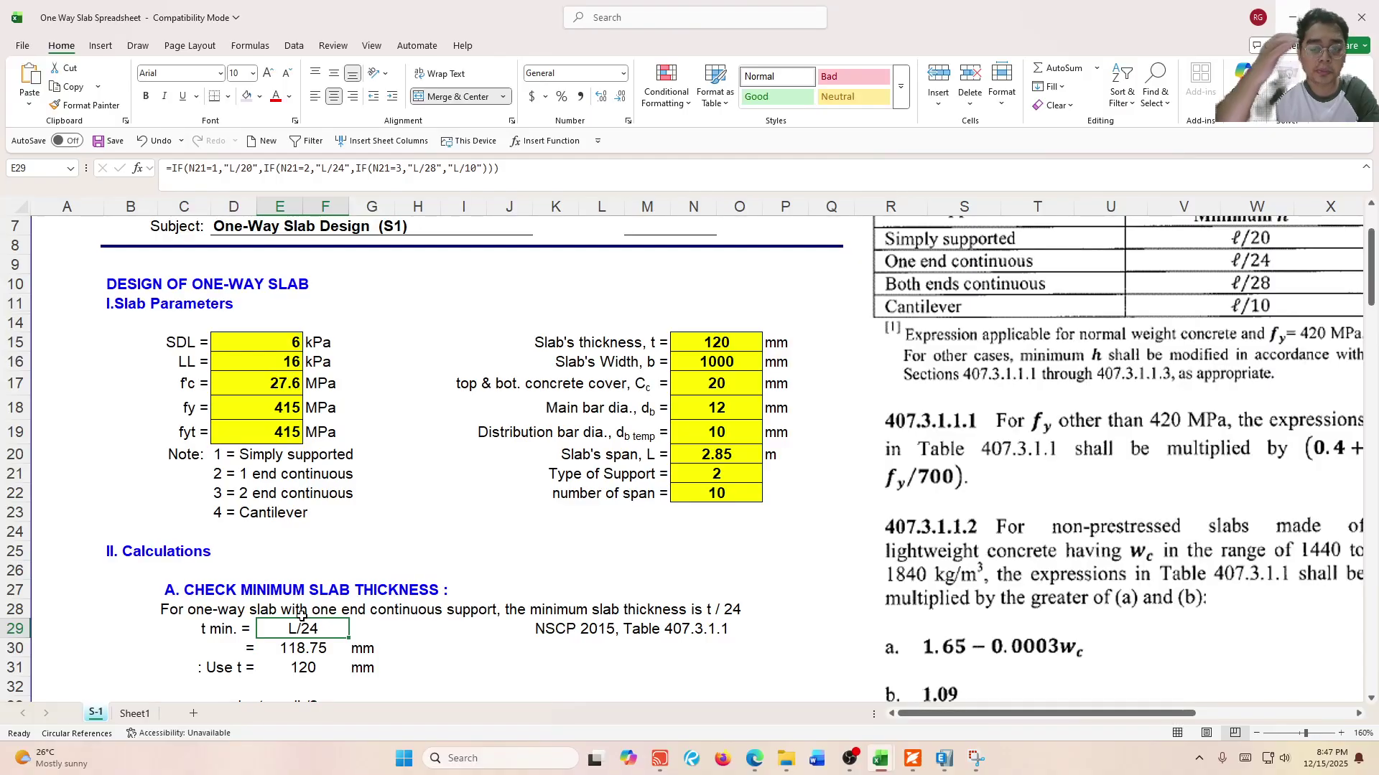
{"action": "double_click", "coordinate": [736, 362]}
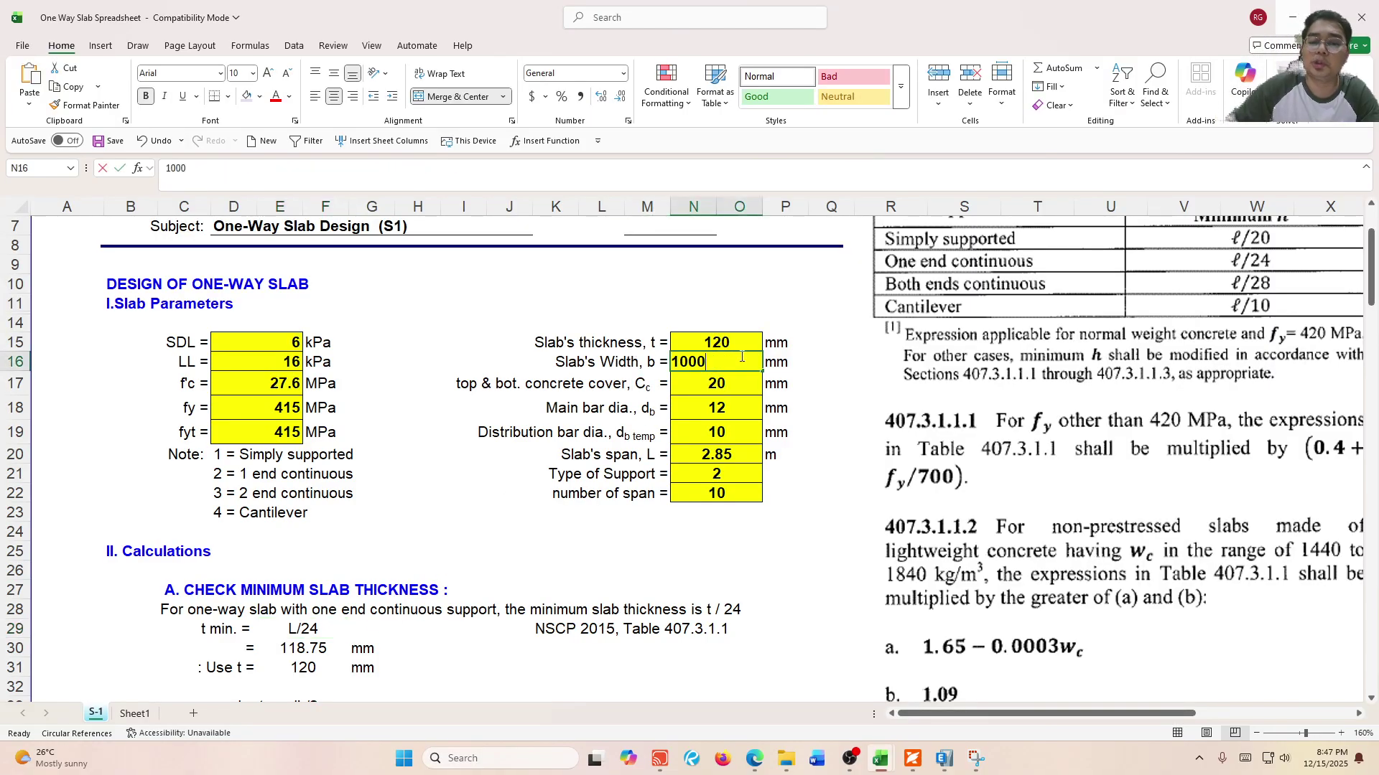
{"action": "key", "text": "Escape"}
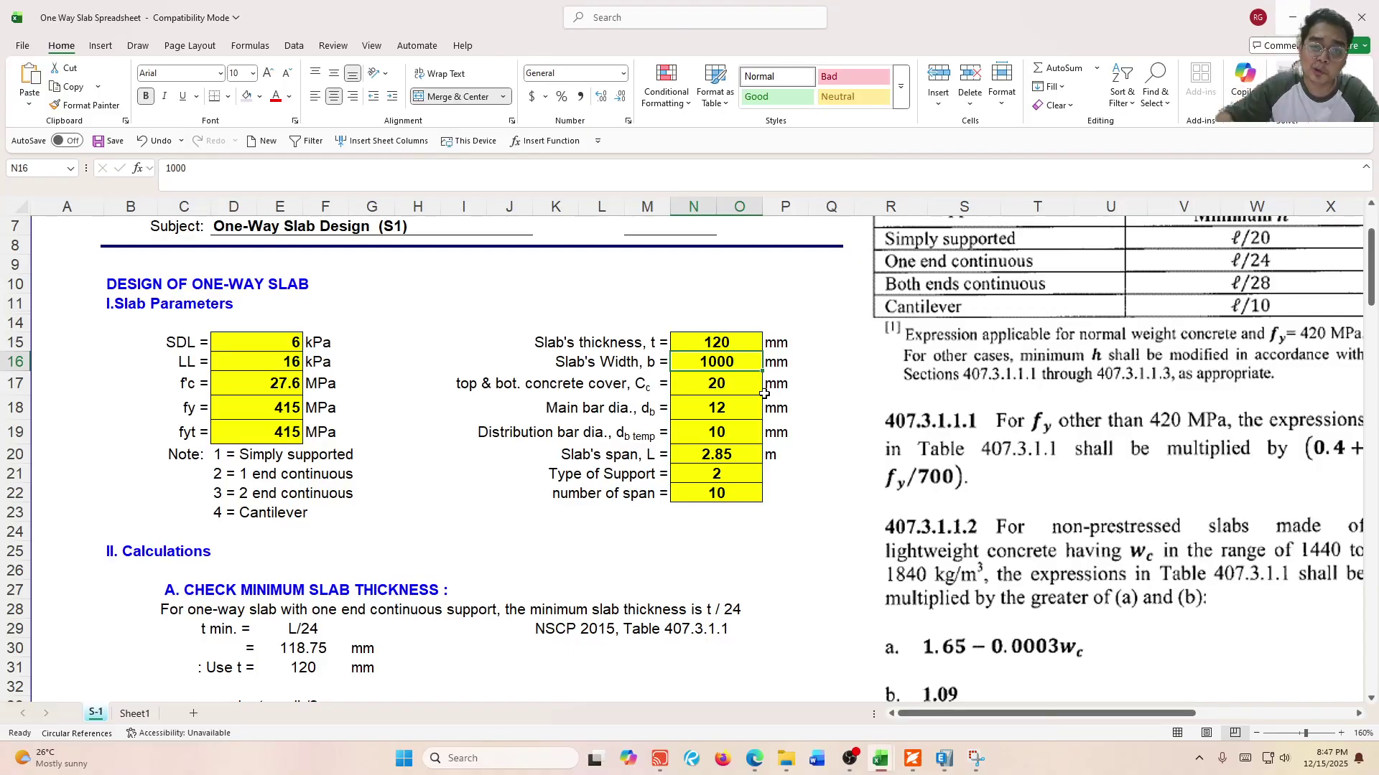
{"action": "double_click", "coordinate": [739, 339]}
{"action": "key", "text": "Escape"}
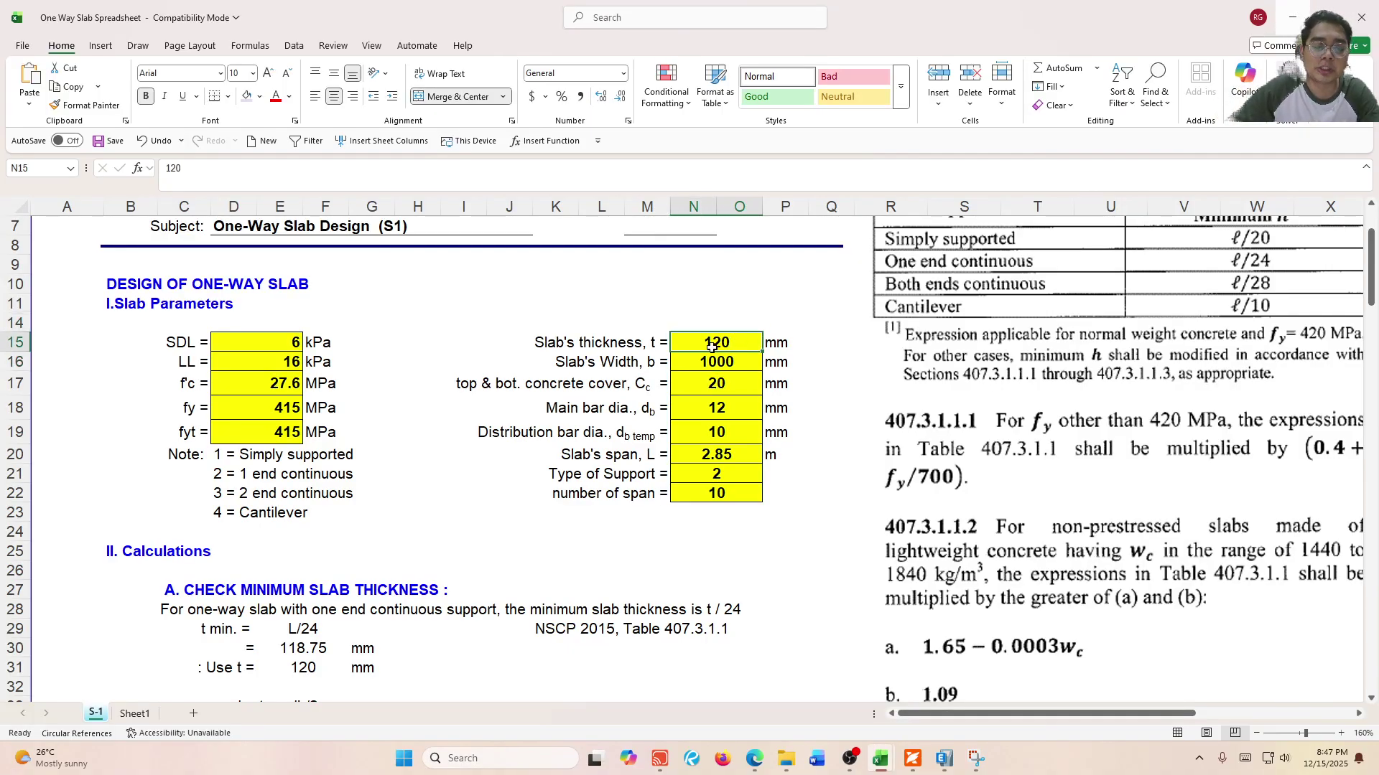
{"action": "left_click", "coordinate": [291, 654]}
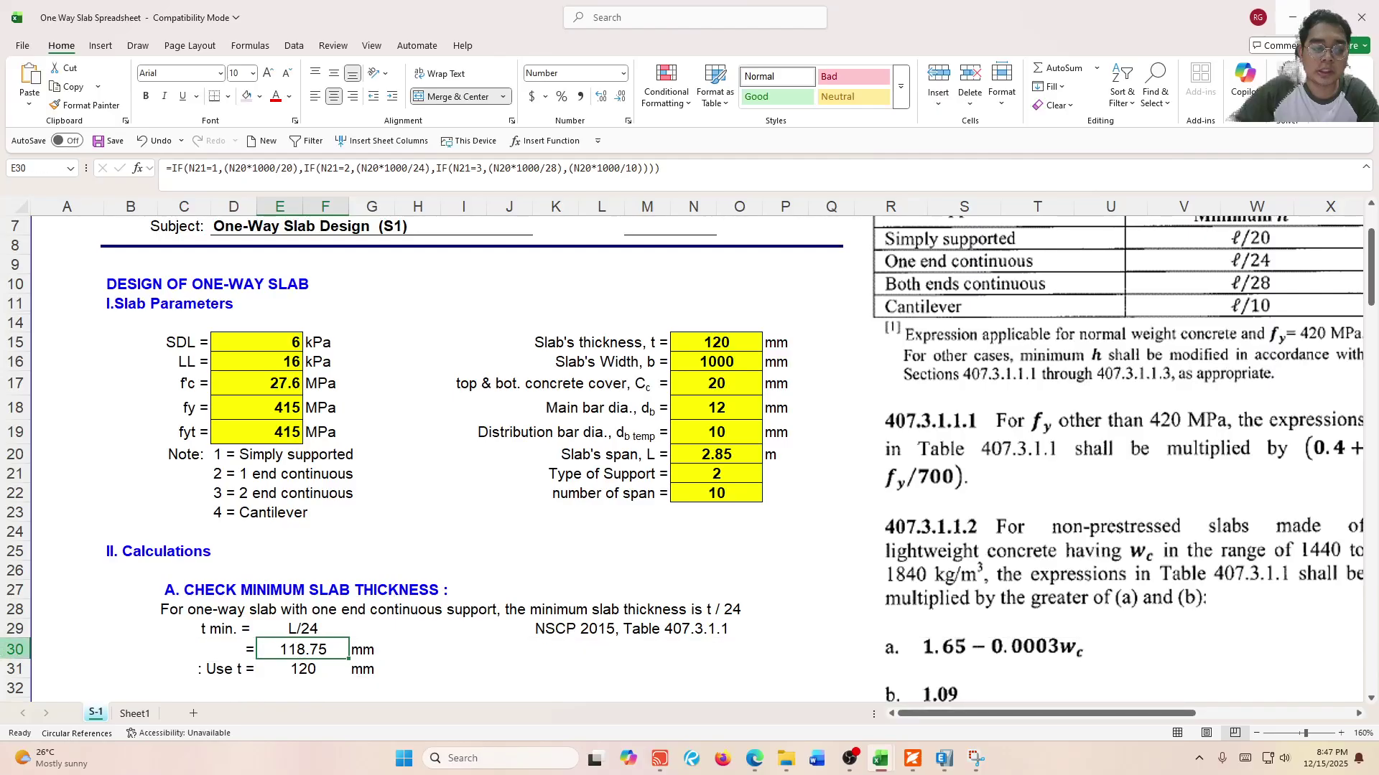
{"action": "left_click", "coordinate": [22, 651]}
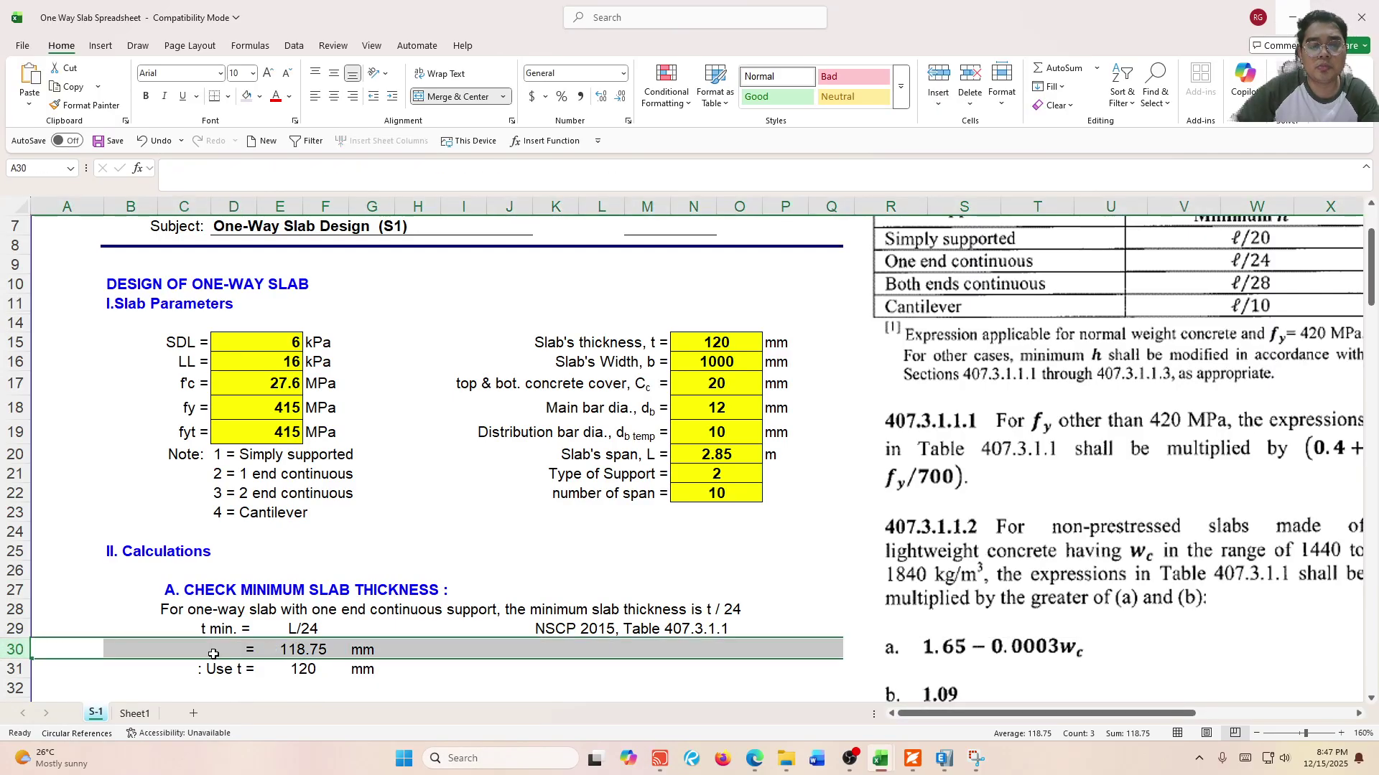
{"action": "left_click", "coordinate": [294, 652]}
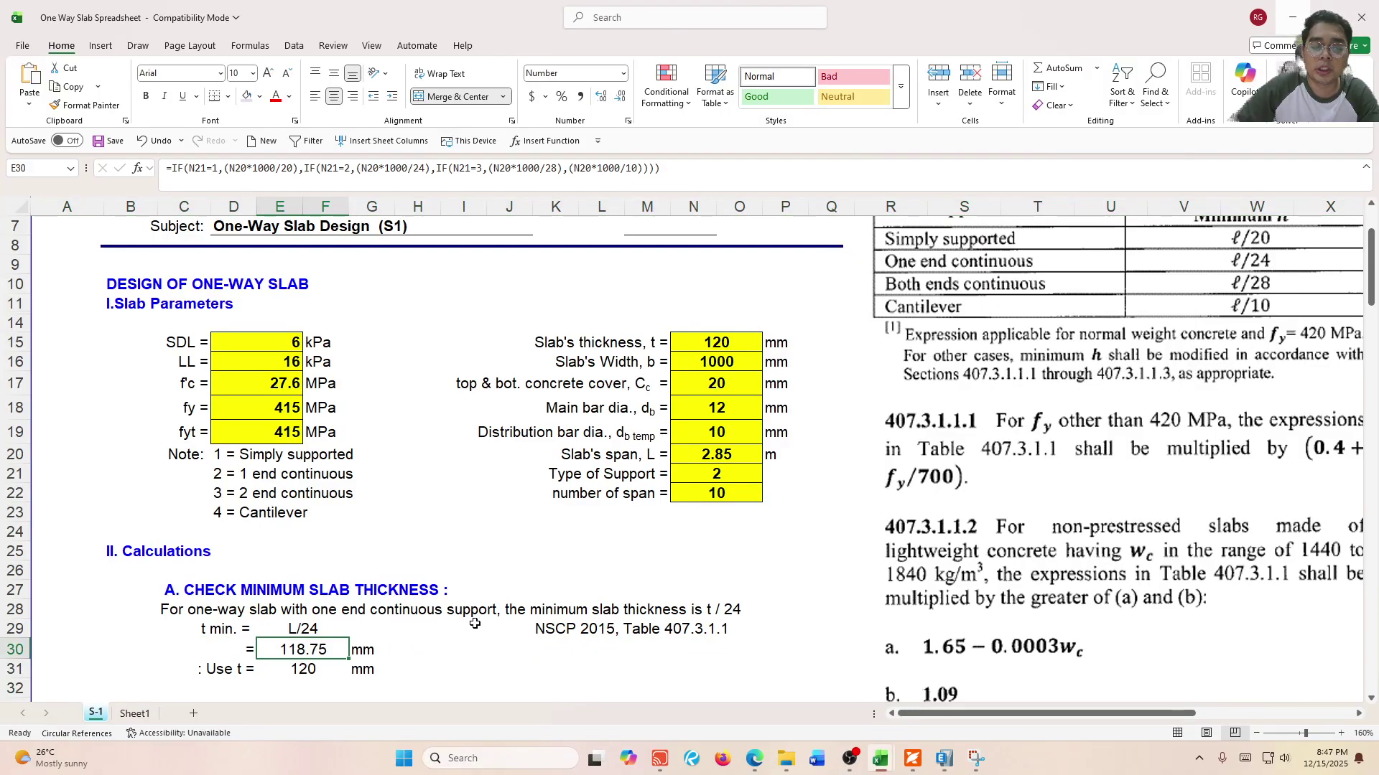
Set the slab's thickness to 150 mm and compare the used thickness with the calculated minimum.
{"action": "left_click", "coordinate": [736, 342]}
{"action": "type", "text": "12"}
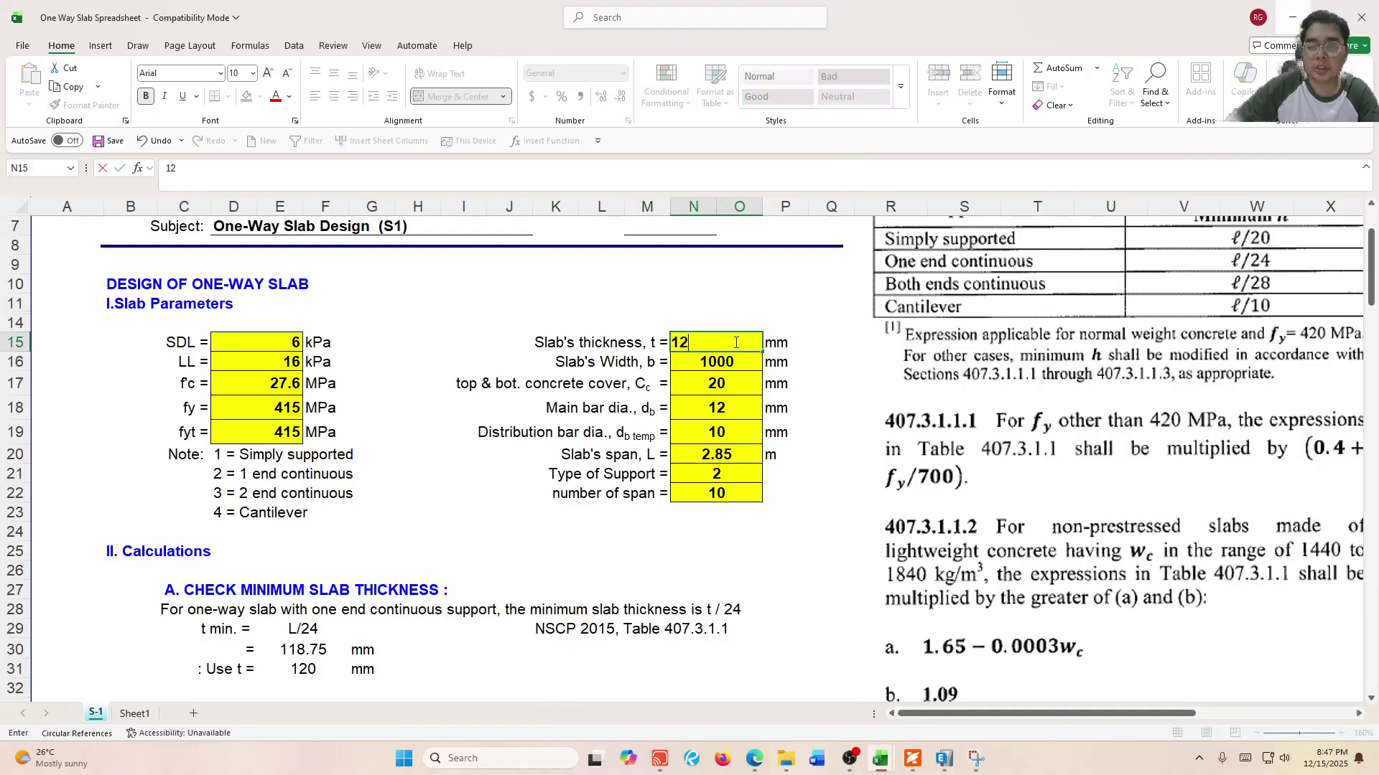
{"action": "key", "text": "BackSpace"}
{"action": "type", "text": "50"}
{"action": "key", "text": "Return"}
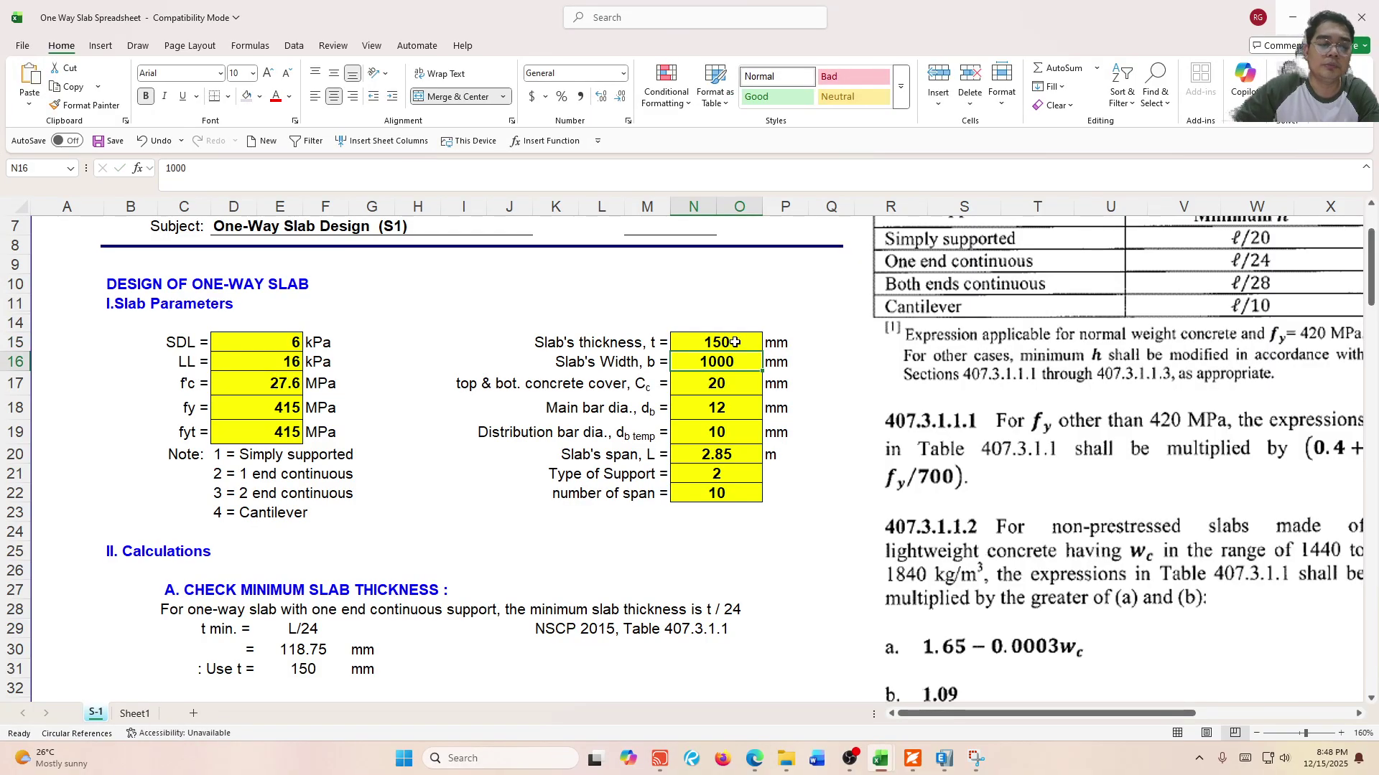
{"action": "left_click", "coordinate": [684, 343]}
{"action": "left_click_drag", "start_coordinate": [307, 668], "coordinate": [303, 655]}
Examine the top bars reinforcement calculation along the short span together with the negative moment entries of the moment coefficient table.
{"action": "scroll", "coordinate": [451, 572], "scroll_direction": "down", "scroll_amount": 2}
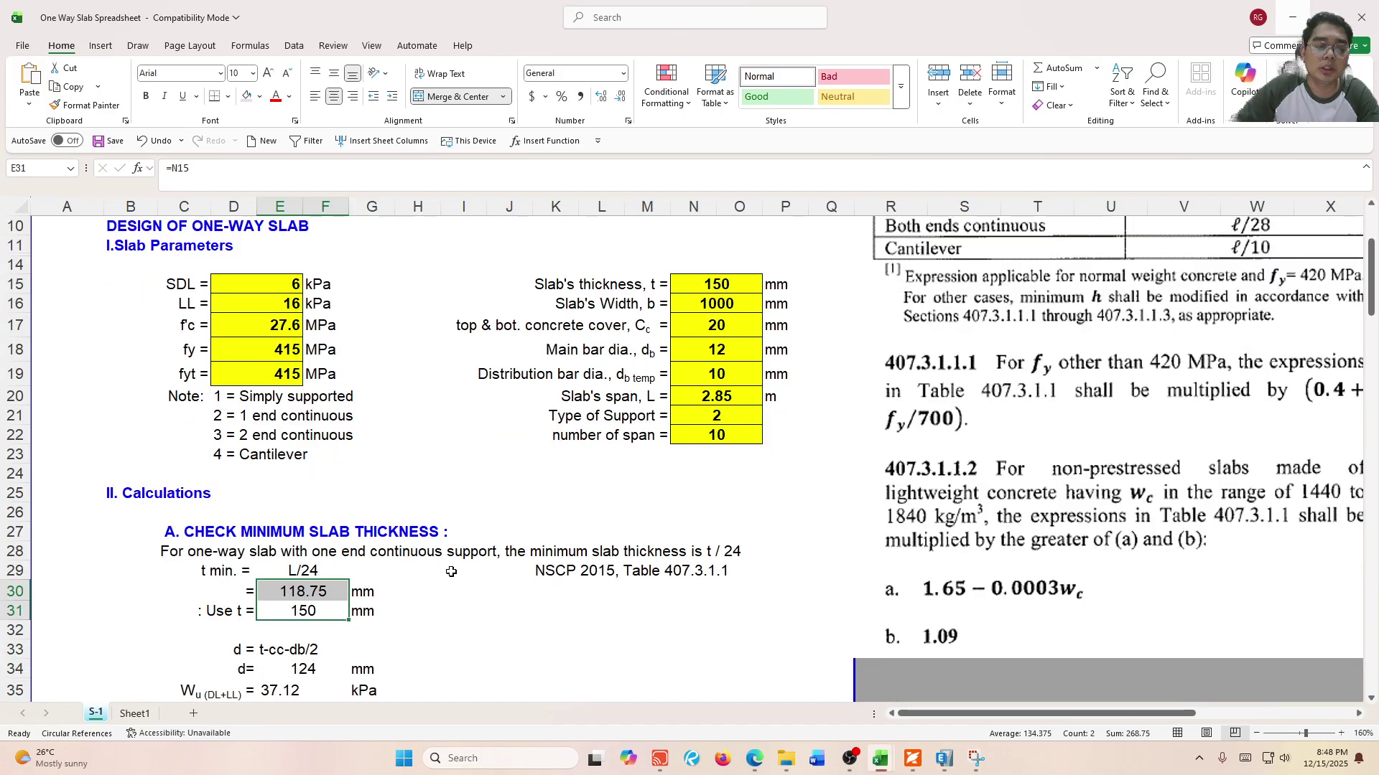
{"action": "scroll", "coordinate": [451, 572], "scroll_direction": "down", "scroll_amount": 1}
{"action": "scroll", "coordinate": [167, 458], "scroll_direction": "down", "scroll_amount": 1}
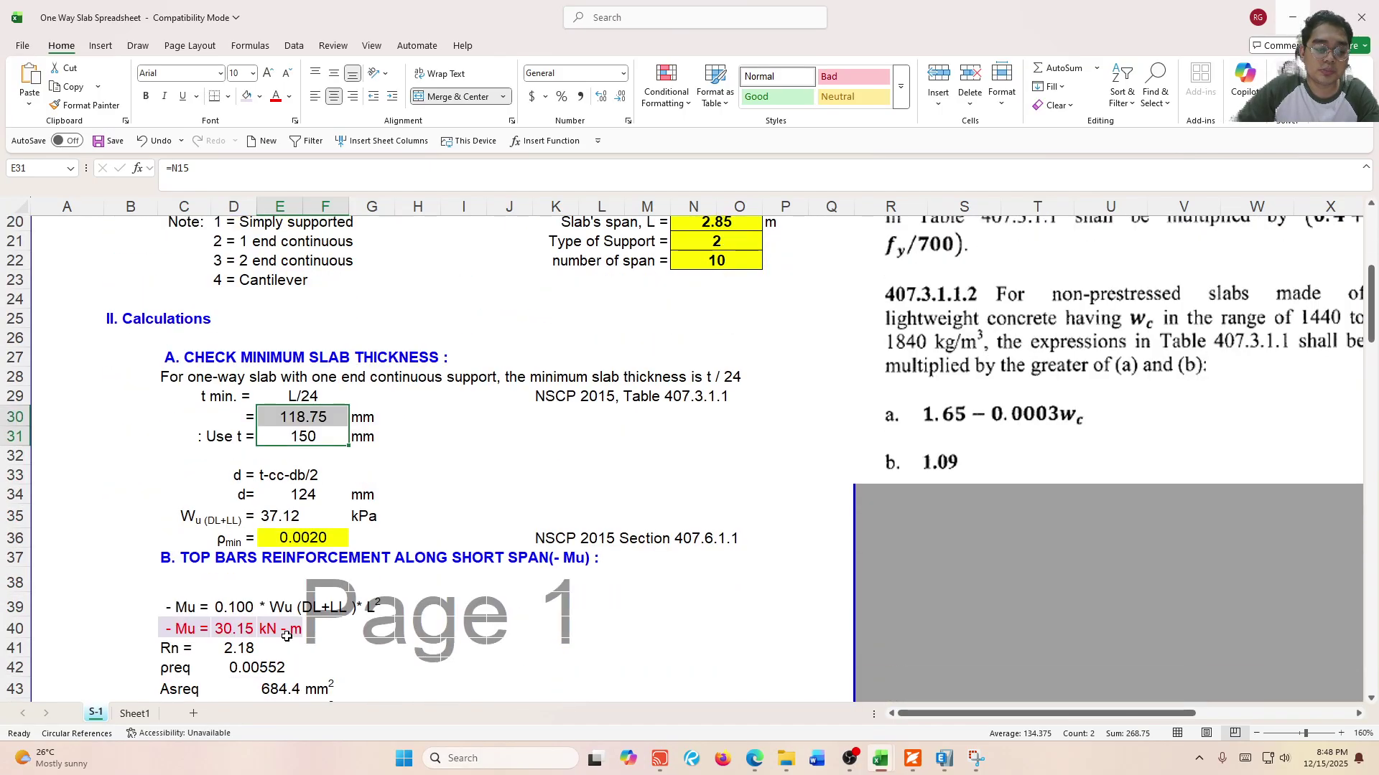
{"action": "scroll", "coordinate": [162, 465], "scroll_direction": "down", "scroll_amount": 2}
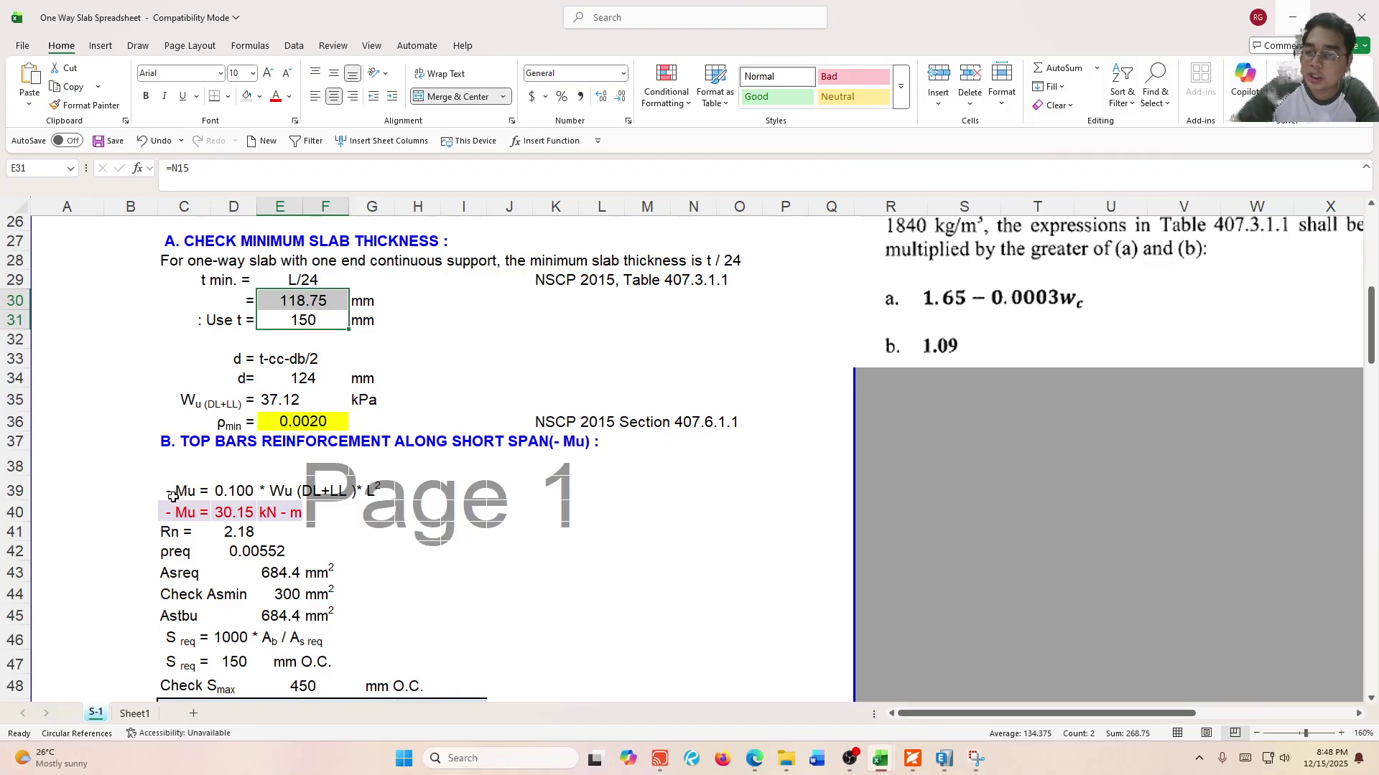
{"action": "scroll", "coordinate": [140, 529], "scroll_direction": "down", "scroll_amount": 3, "text": "ctrl"}
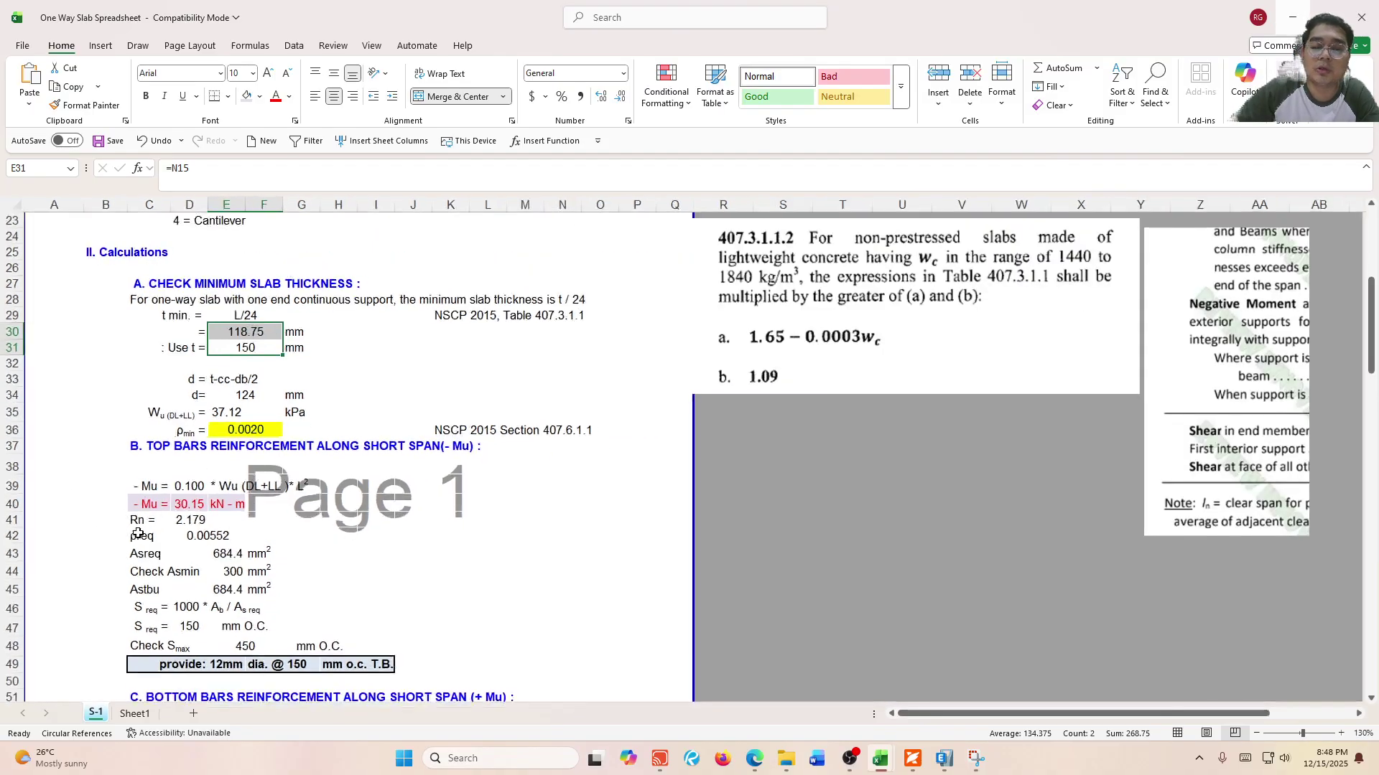
{"action": "scroll", "coordinate": [1336, 349], "scroll_direction": "right", "scroll_amount": 2}
{"action": "scroll", "coordinate": [1336, 349], "scroll_direction": "up", "scroll_amount": 6}
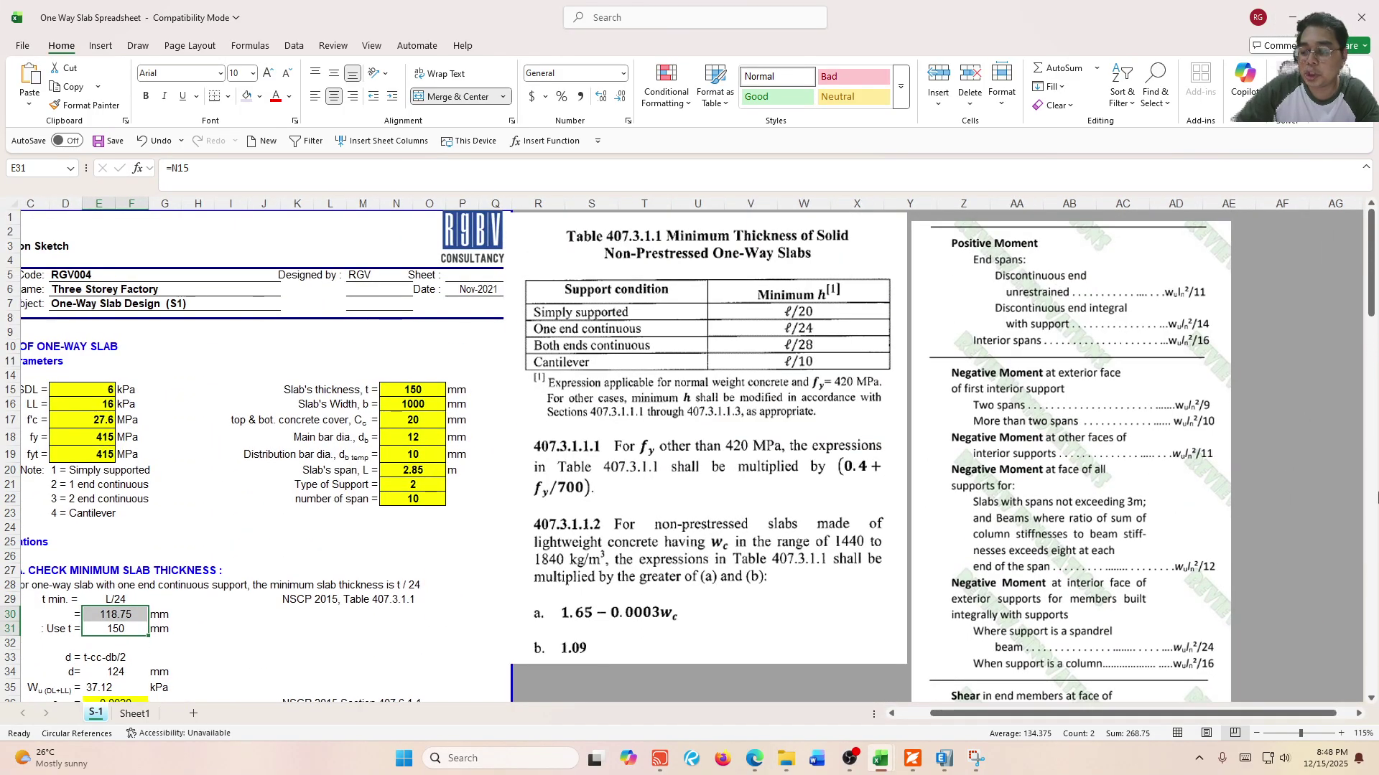
{"action": "scroll", "coordinate": [1375, 445], "scroll_direction": "up", "scroll_amount": 3, "text": "ctrl"}
{"action": "scroll", "coordinate": [1375, 445], "scroll_direction": "up", "scroll_amount": 1, "text": "ctrl"}
{"action": "scroll", "coordinate": [1111, 409], "scroll_direction": "right", "scroll_amount": 5}
{"action": "scroll", "coordinate": [1112, 410], "scroll_direction": "up", "scroll_amount": 3}
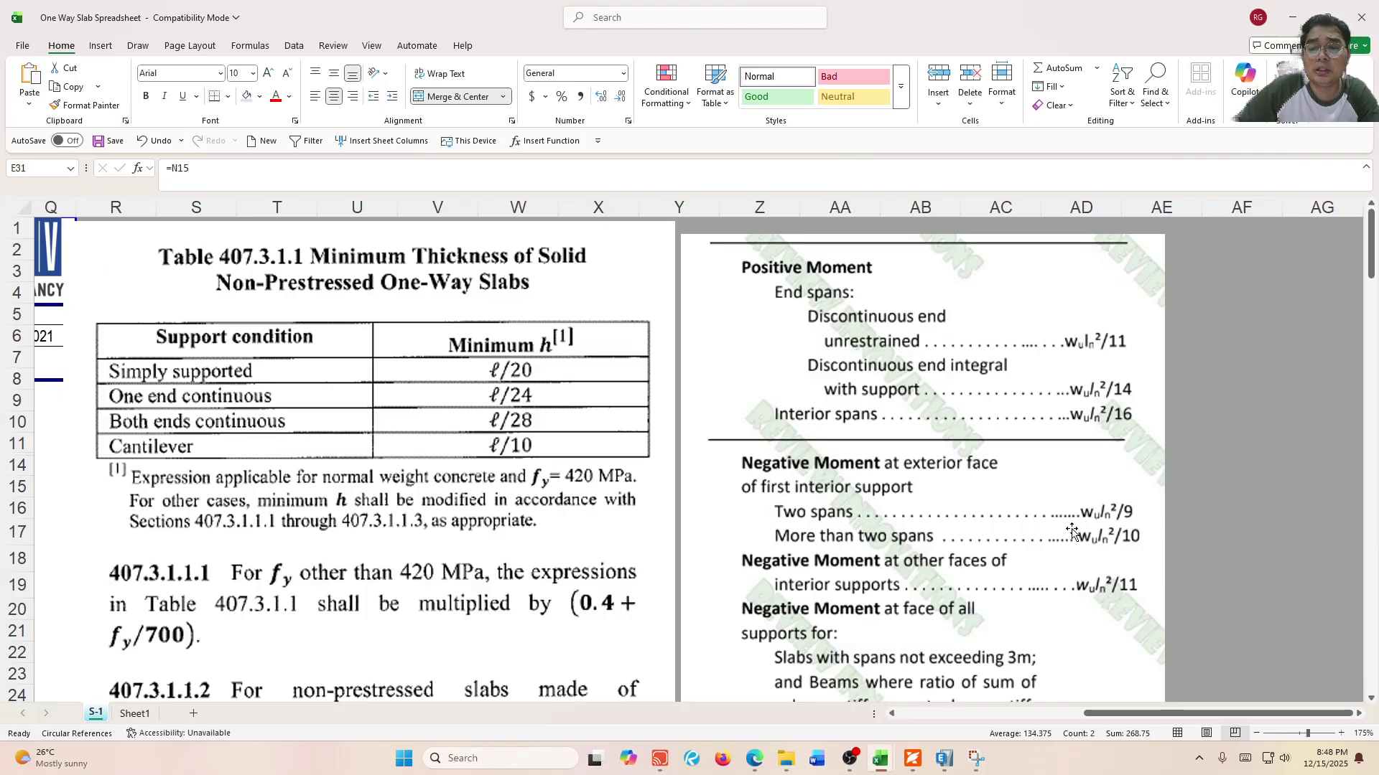
Review the concrete cover and slab width in the slab parameters, and return to the top bars calculation.
{"action": "left_click_drag", "start_coordinate": [1120, 714], "coordinate": [878, 711]}
{"action": "left_click", "coordinate": [749, 534]}
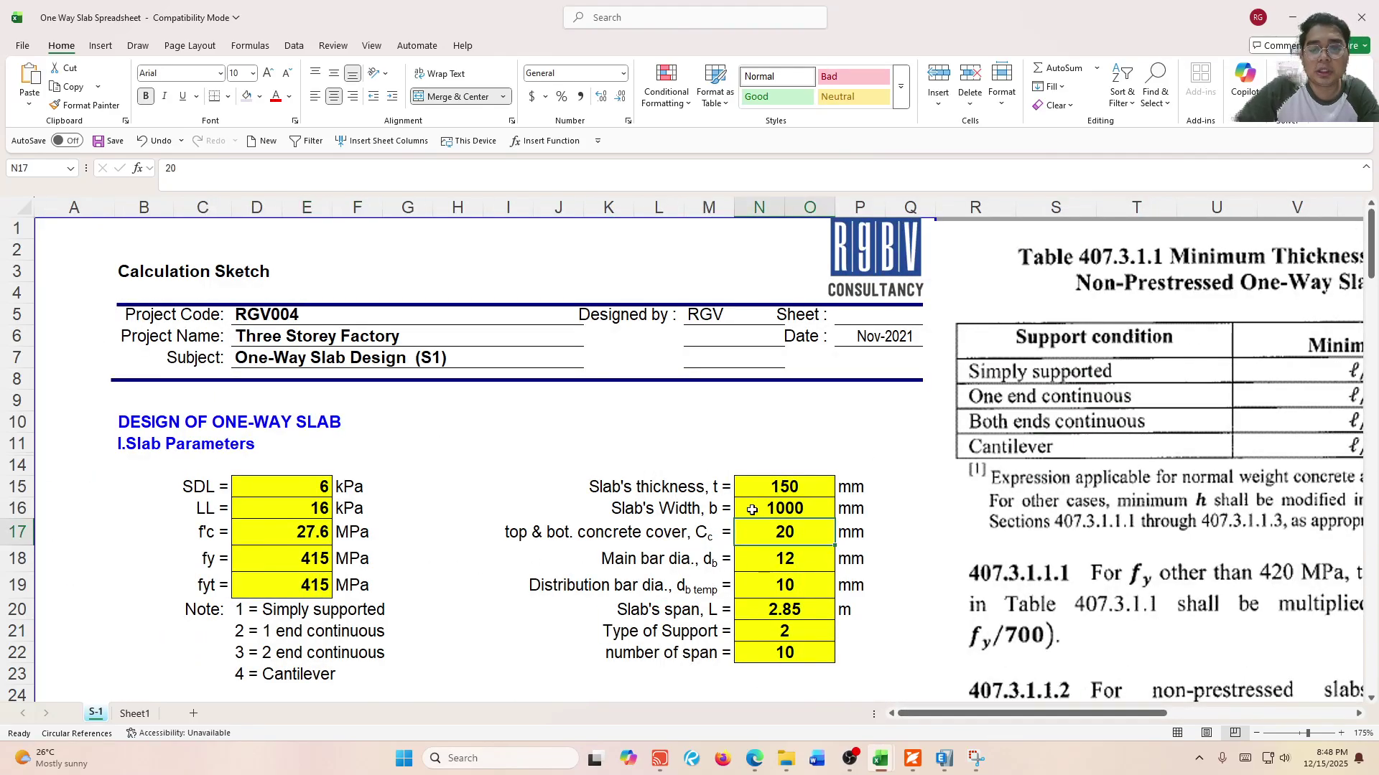
{"action": "left_click", "coordinate": [763, 508]}
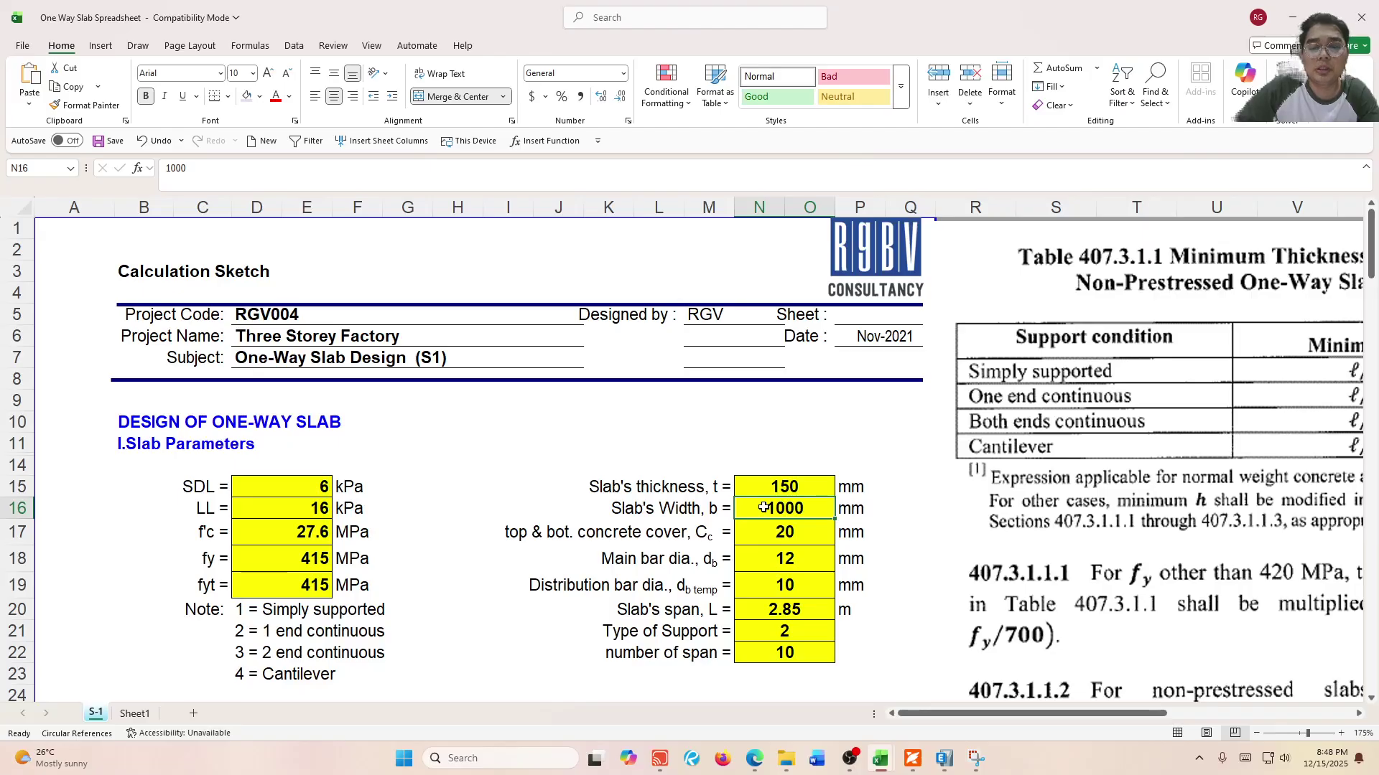
{"action": "scroll", "coordinate": [902, 693], "scroll_direction": "down", "scroll_amount": 1, "text": "ctrl"}
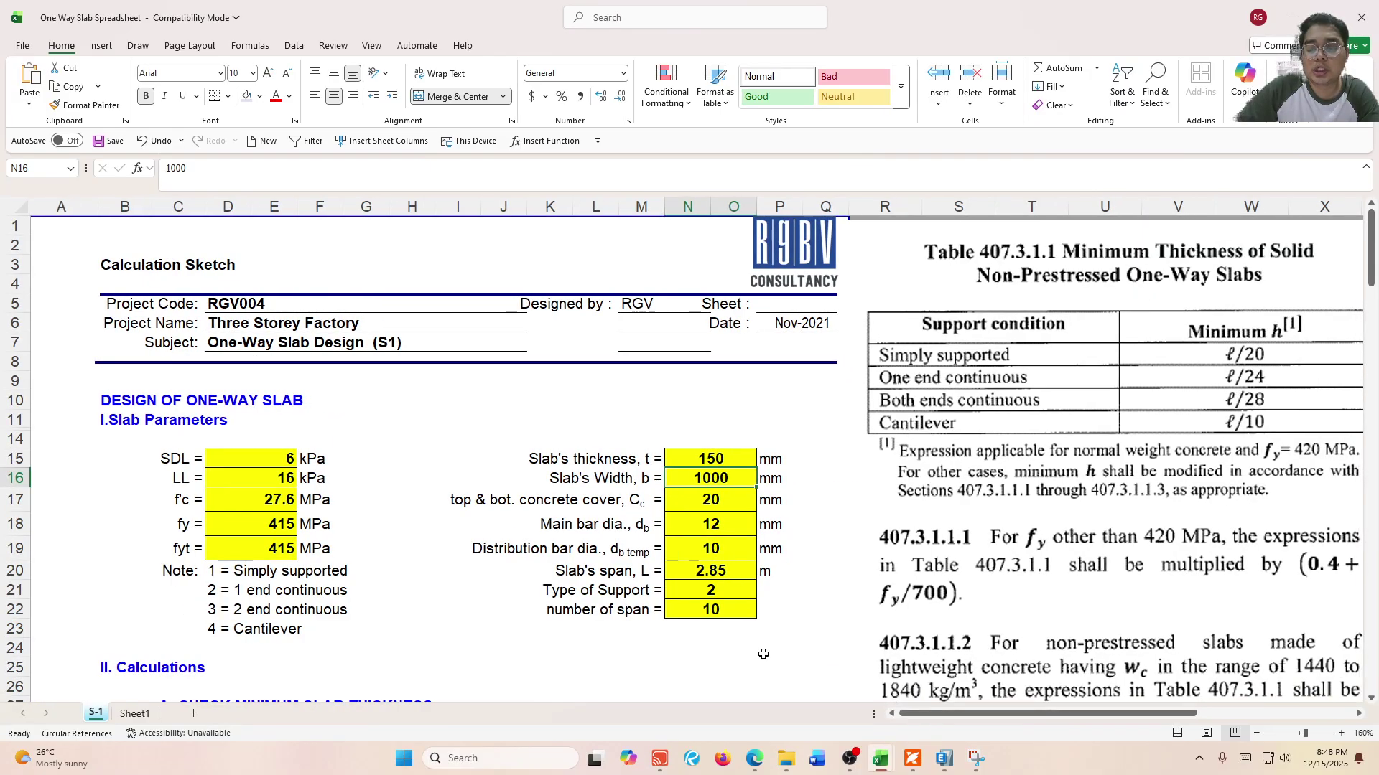
{"action": "scroll", "coordinate": [1005, 721], "scroll_direction": "down", "scroll_amount": 1, "text": "ctrl"}
{"action": "mouse_move", "coordinate": [1022, 714]}
{"action": "left_mouse_down"}
{"action": "mouse_move", "coordinate": [1147, 707]}
{"action": "mouse_move", "coordinate": [1028, 711]}
{"action": "left_mouse_up"}
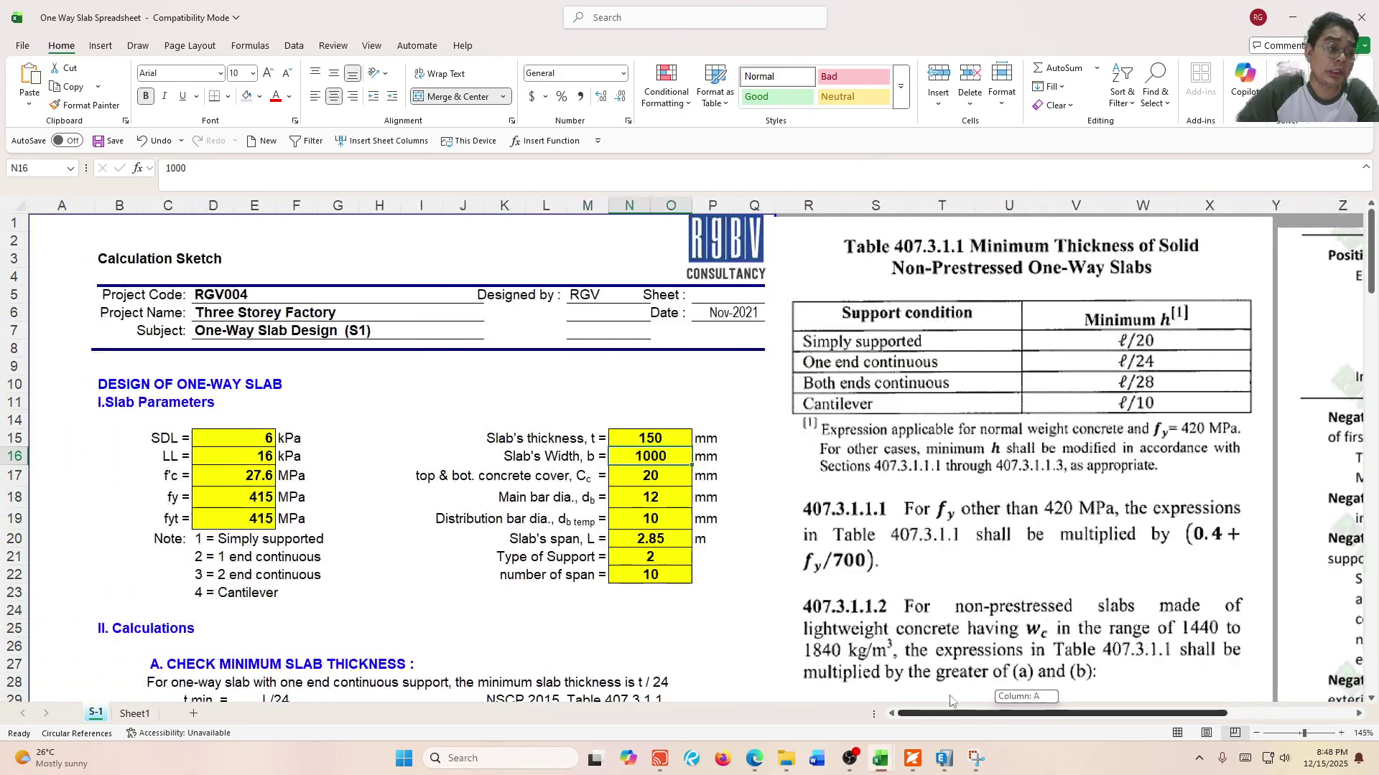
{"action": "scroll", "coordinate": [451, 569], "scroll_direction": "down", "scroll_amount": 1}
{"action": "scroll", "coordinate": [450, 568], "scroll_direction": "down", "scroll_amount": 5}
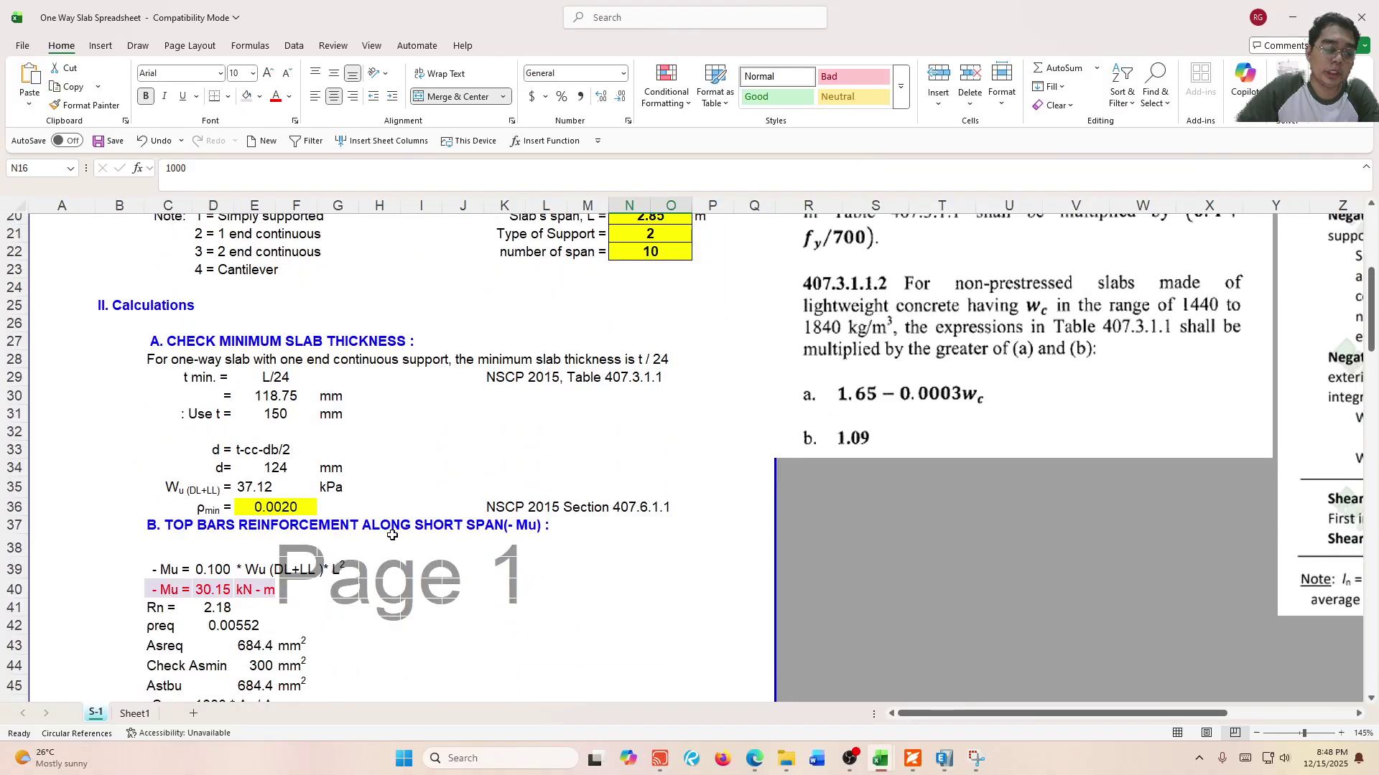
Examine the negative moment coefficient formula and check it against the coefficient table's entry for more than two spans.
{"action": "left_click", "coordinate": [219, 572]}
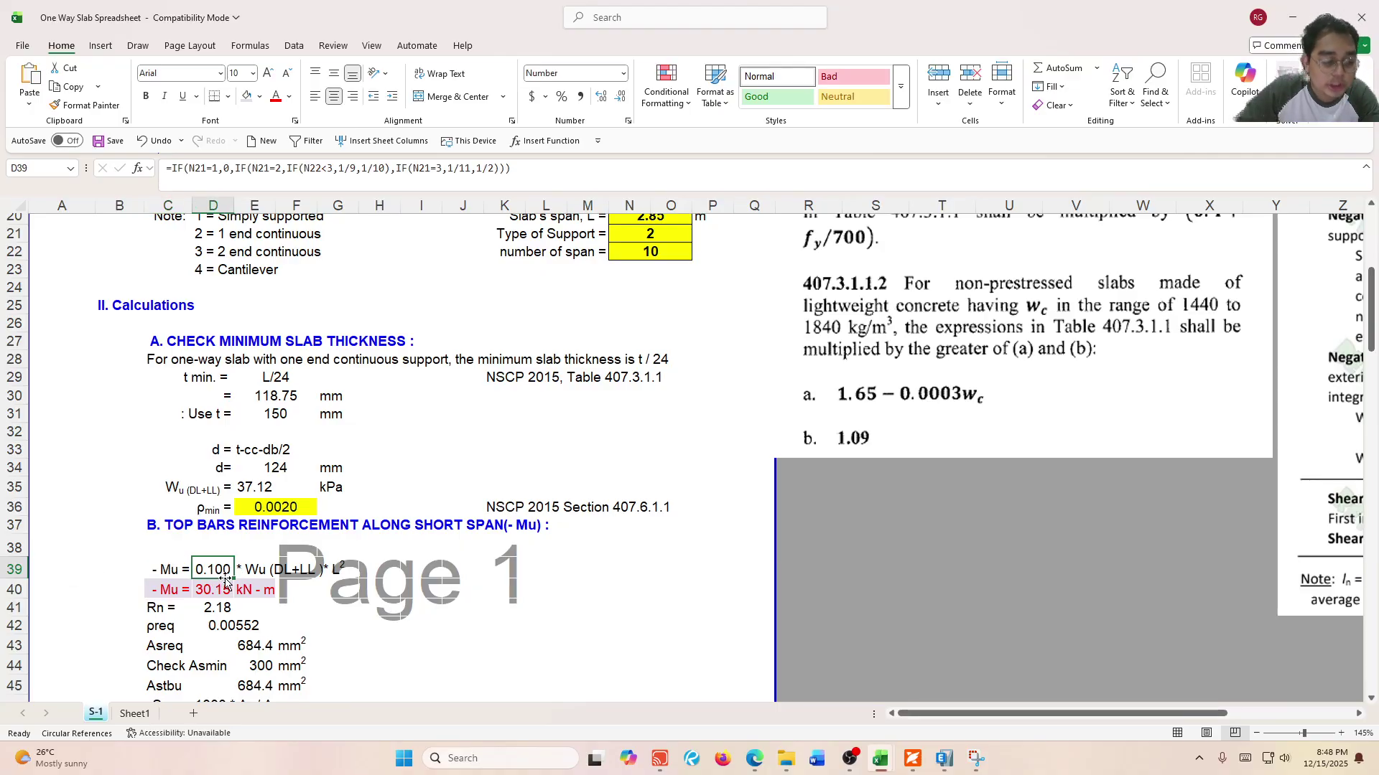
{"action": "left_click", "coordinate": [282, 590]}
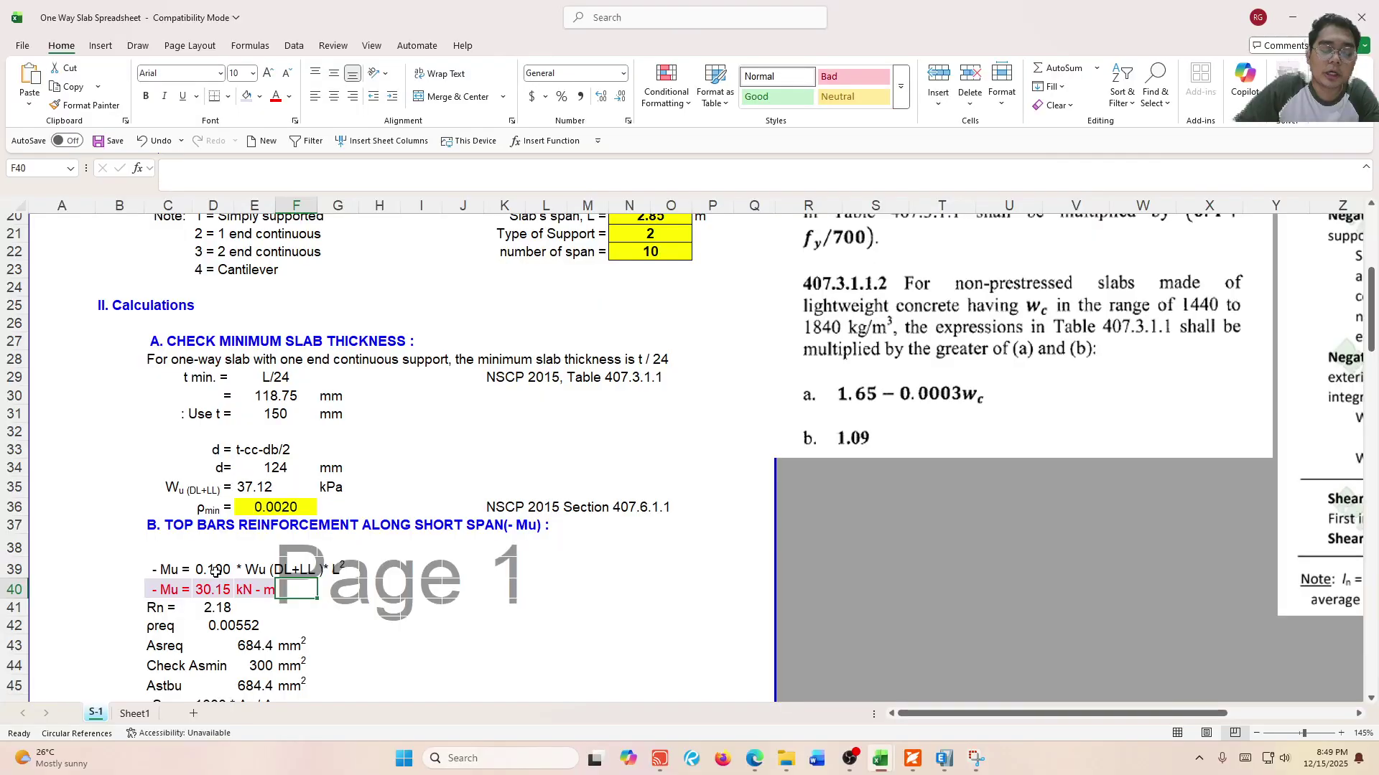
{"action": "left_click", "coordinate": [293, 574]}
{"action": "left_click", "coordinate": [260, 589]}
{"action": "left_click_drag", "start_coordinate": [956, 715], "coordinate": [1121, 713]}
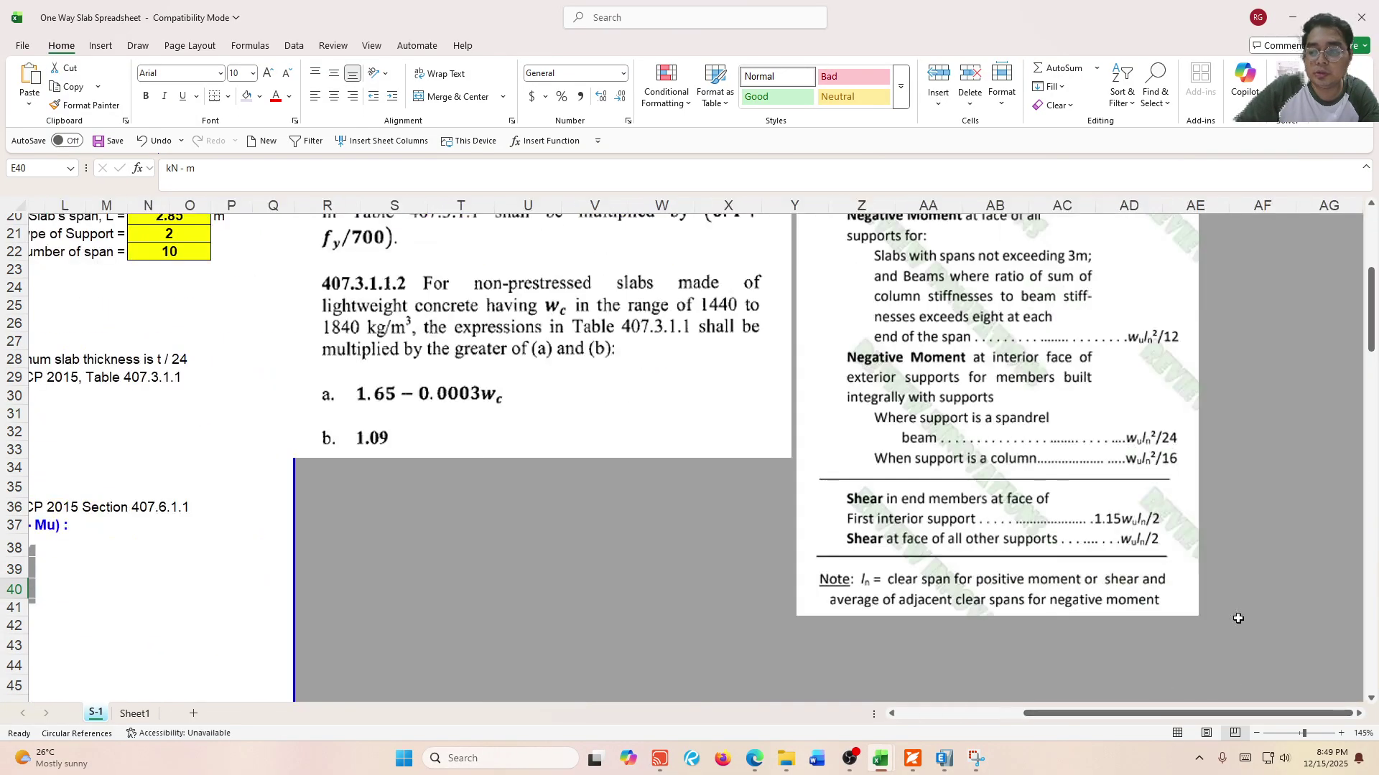
{"action": "scroll", "coordinate": [1232, 604], "scroll_direction": "up", "scroll_amount": 5}
{"action": "scroll", "coordinate": [1169, 353], "scroll_direction": "up", "scroll_amount": 1}
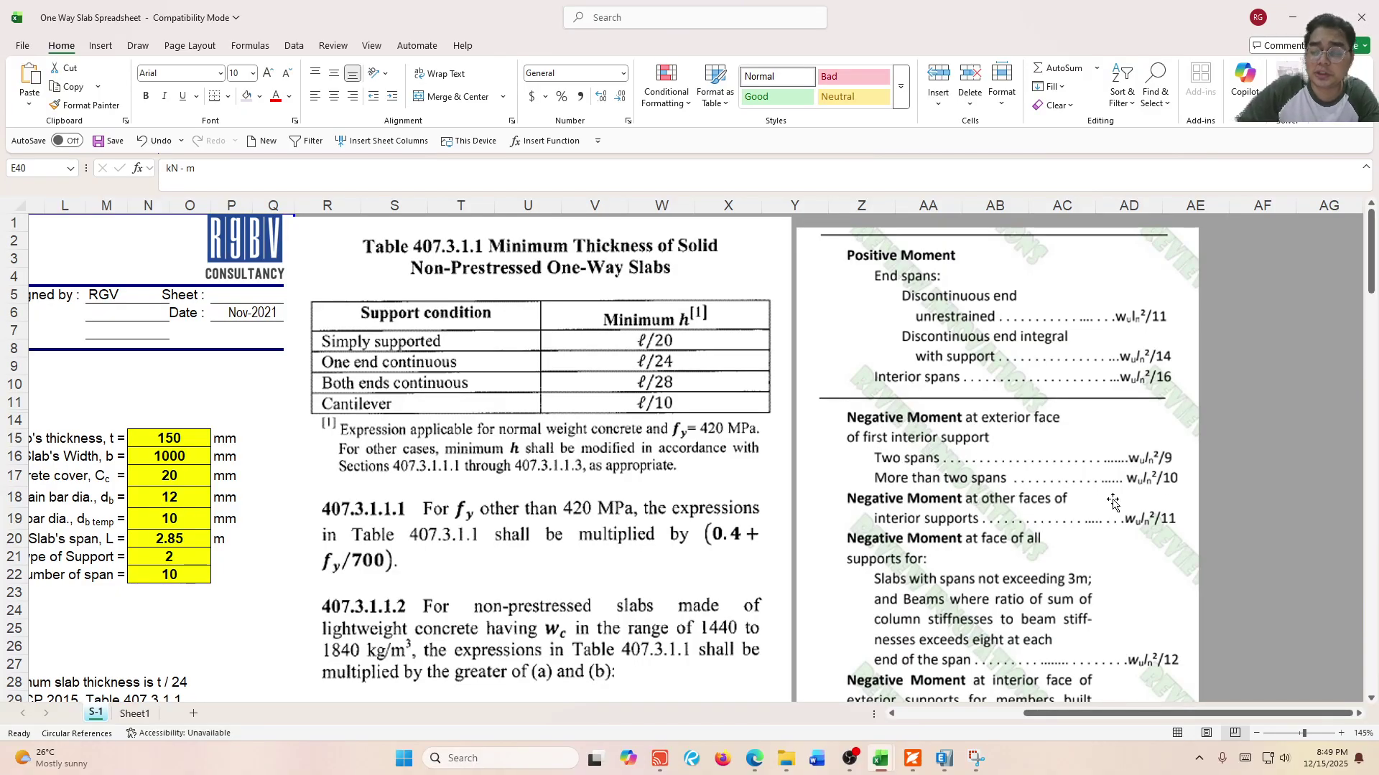
{"action": "left_click_drag", "start_coordinate": [1048, 719], "coordinate": [1046, 718]}
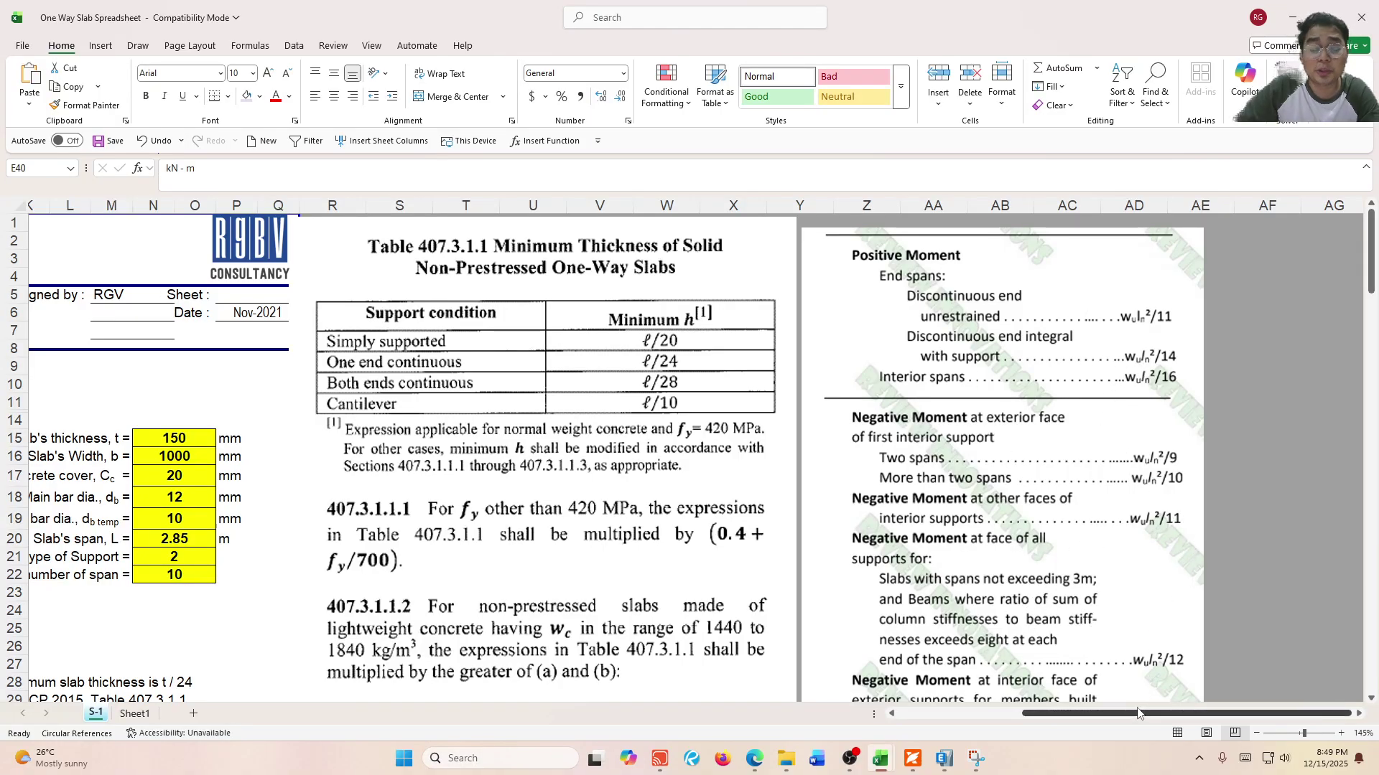
{"action": "left_click_drag", "start_coordinate": [1138, 713], "coordinate": [1012, 713]}
Examine the negative moment and Rn formulas of the top bars, and show the mirrored handwritten reinforcement equations beside them.
{"action": "scroll", "coordinate": [441, 570], "scroll_direction": "down", "scroll_amount": 2}
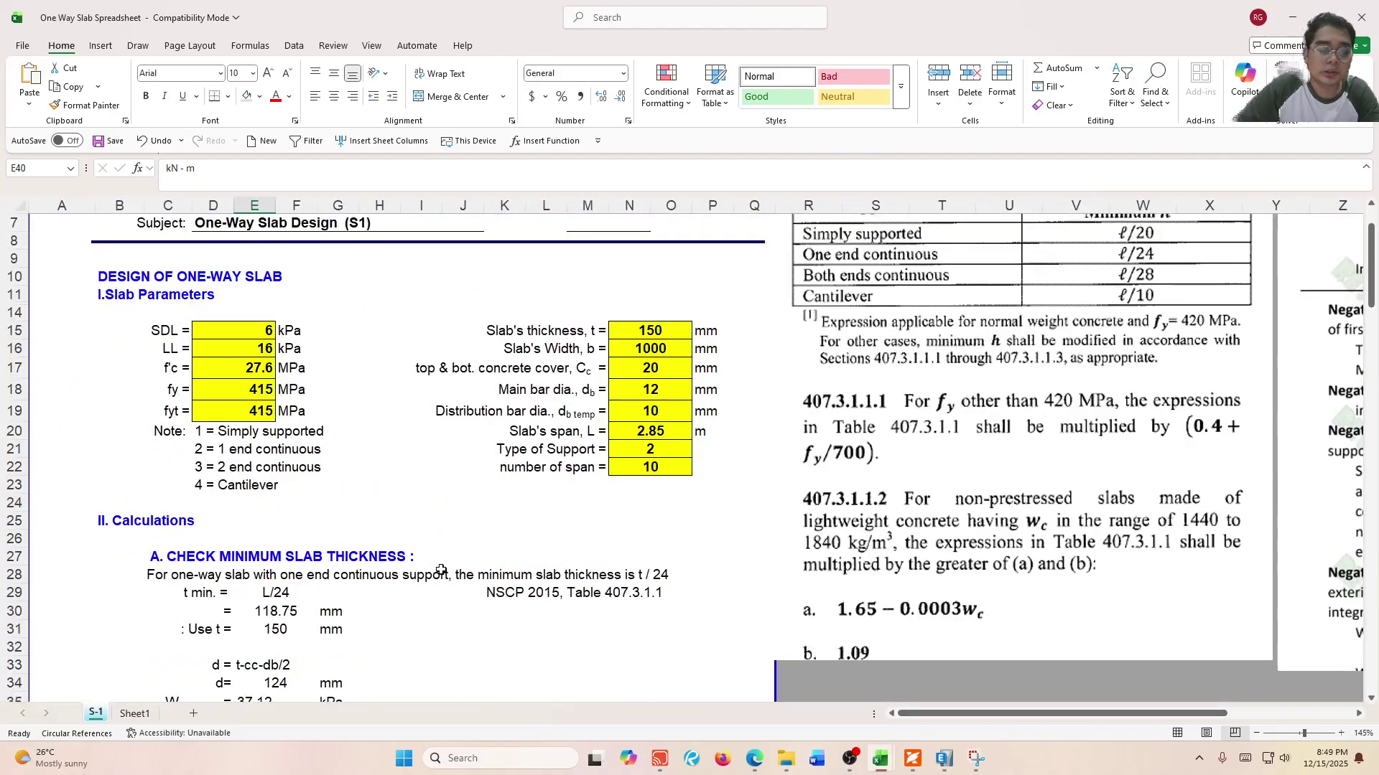
{"action": "scroll", "coordinate": [441, 569], "scroll_direction": "down", "scroll_amount": 7}
{"action": "left_click", "coordinate": [213, 461]}
{"action": "left_click", "coordinate": [225, 480]}
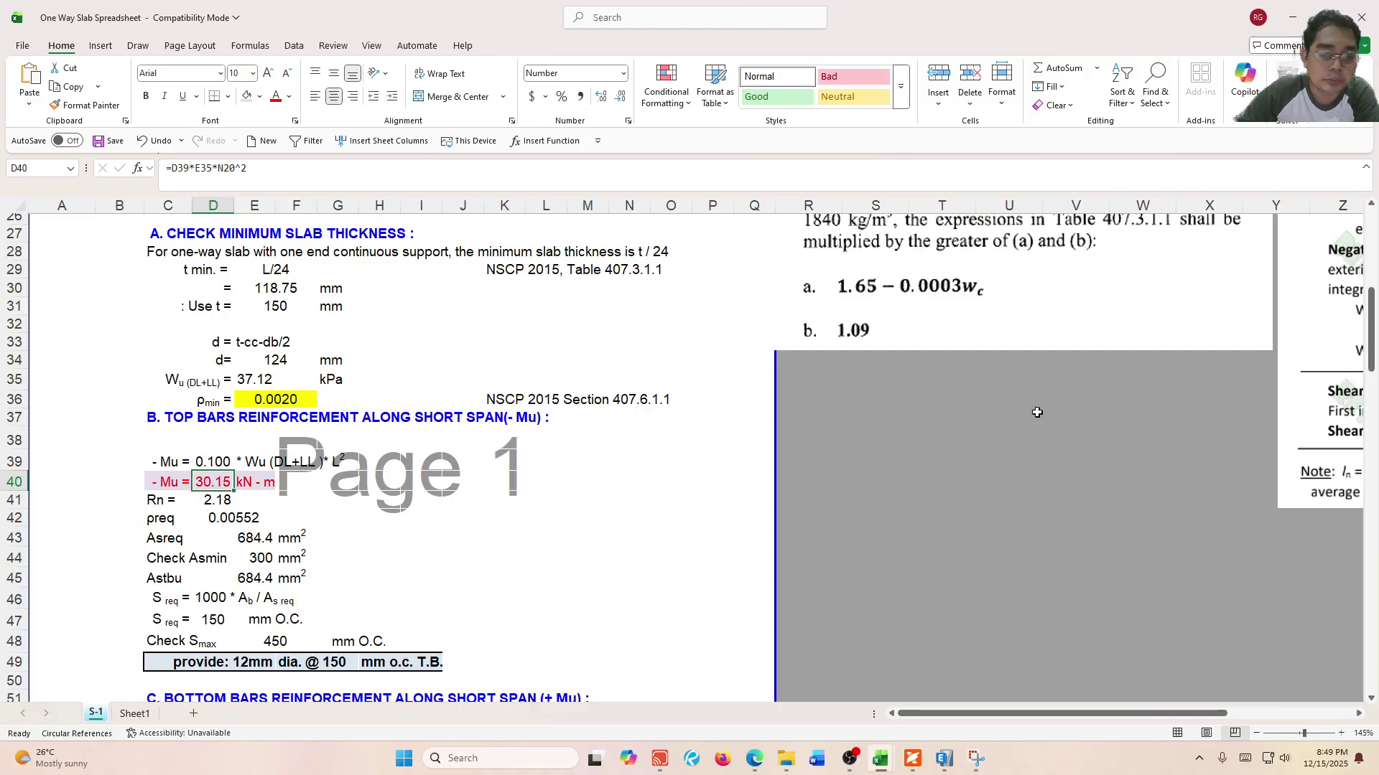
{"action": "left_click", "coordinate": [273, 662]}
{"action": "left_click", "coordinate": [182, 518]}
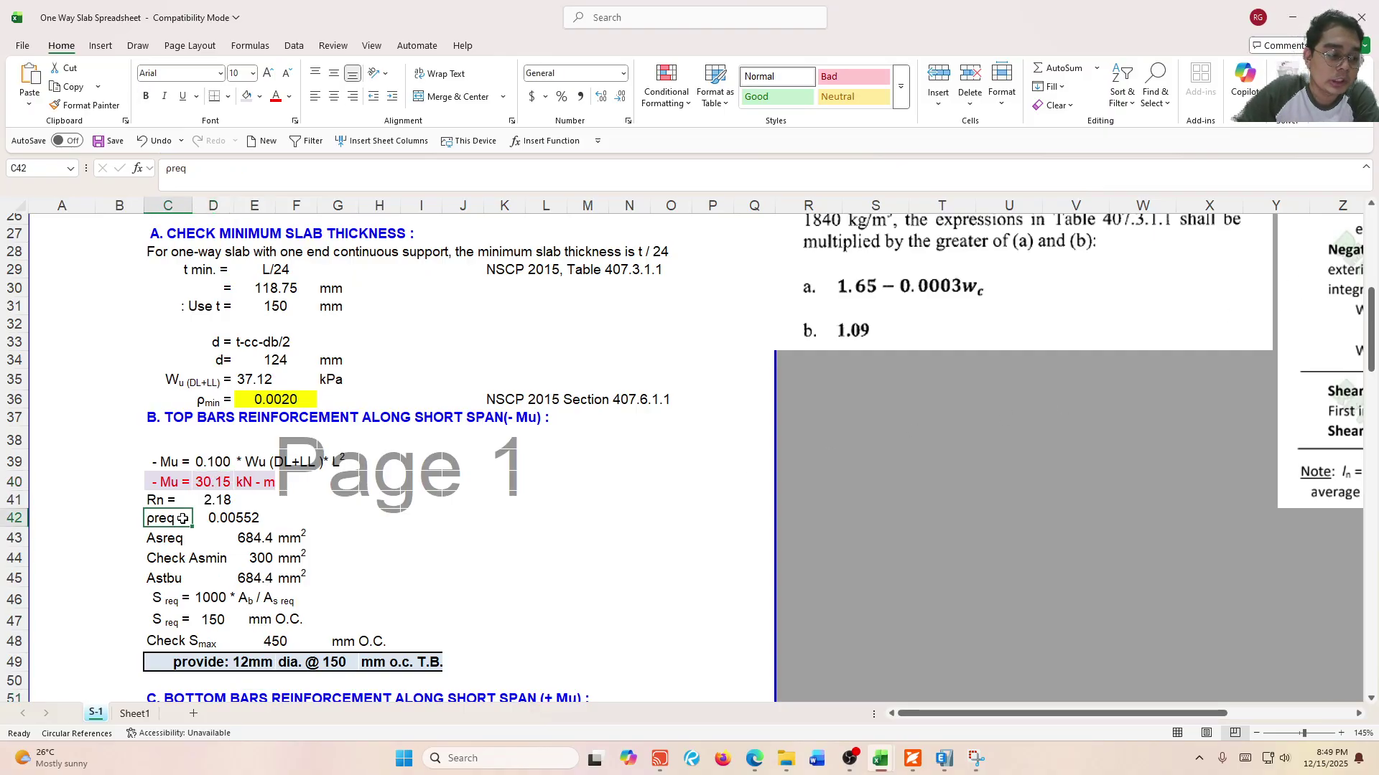
{"action": "left_click_drag", "start_coordinate": [168, 483], "coordinate": [220, 501]}
{"action": "left_click", "coordinate": [226, 502]}
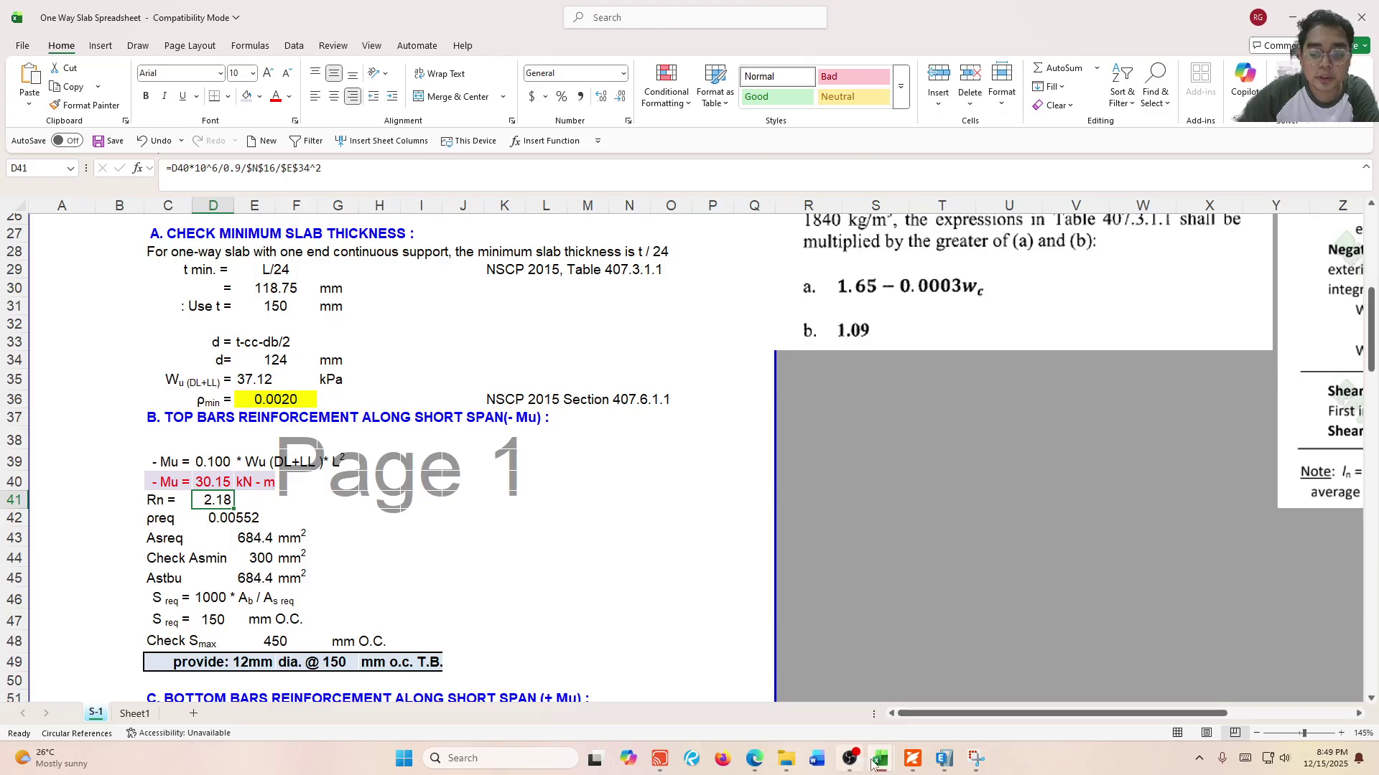
{"action": "mouse_move", "coordinate": [882, 758]}
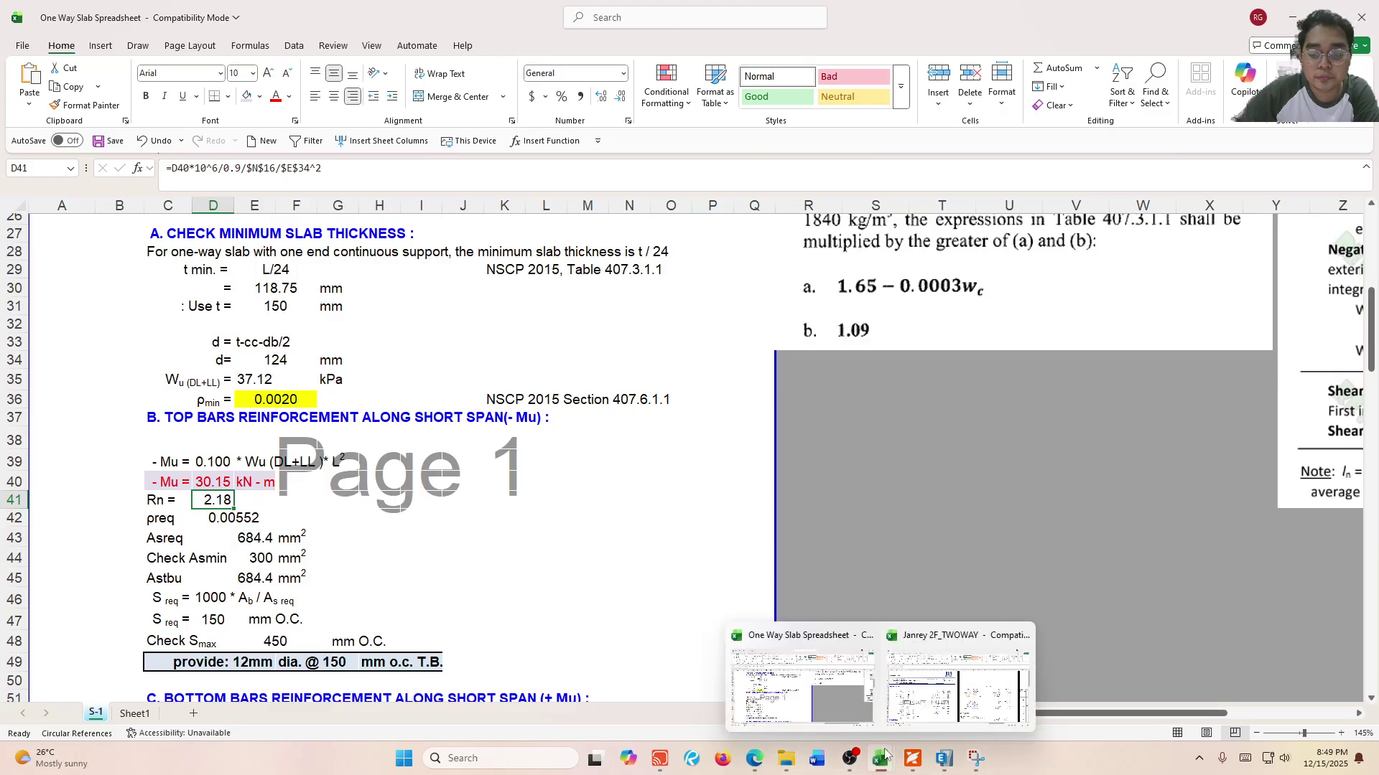
{"action": "left_click", "coordinate": [659, 759]}
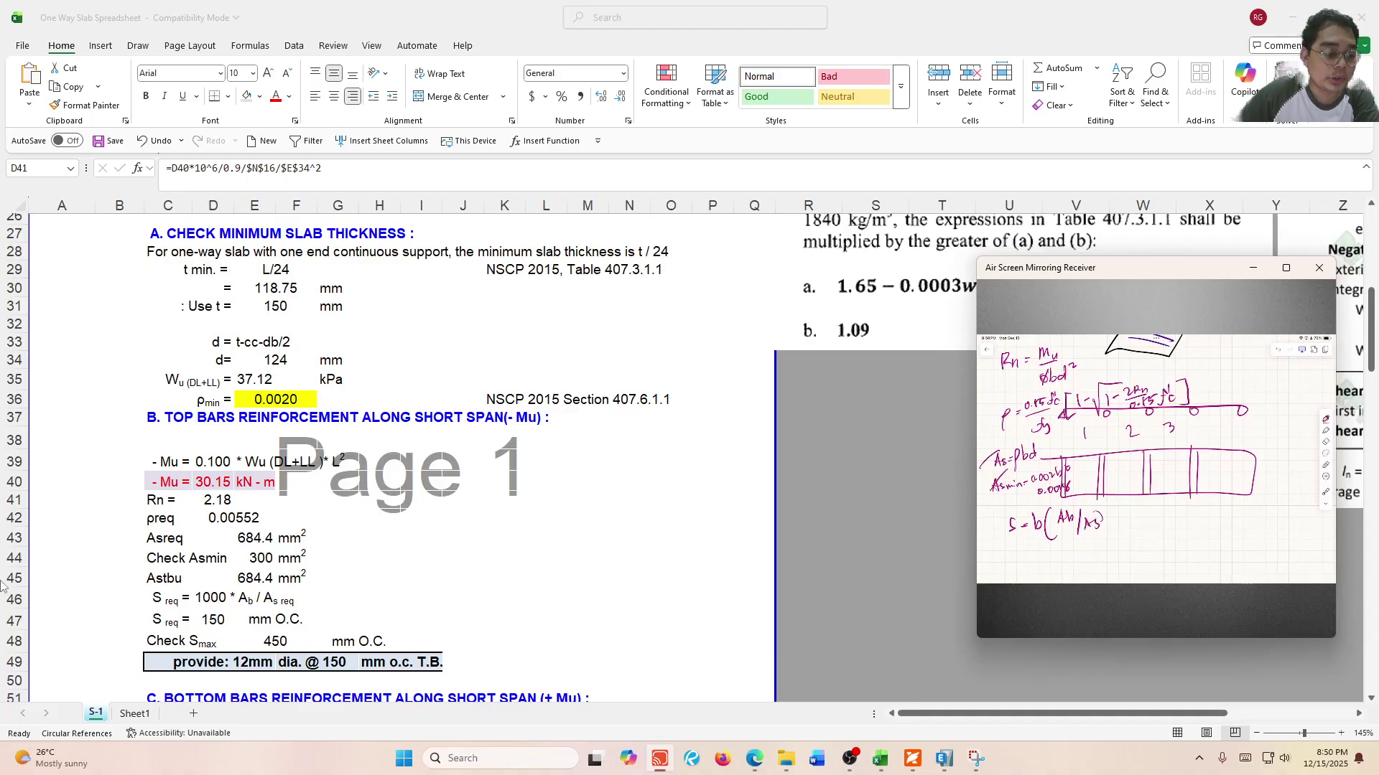
Examine the maximum spacing formula of the top bars and the formula that picks their provided spacing.
{"action": "left_click", "coordinate": [266, 641]}
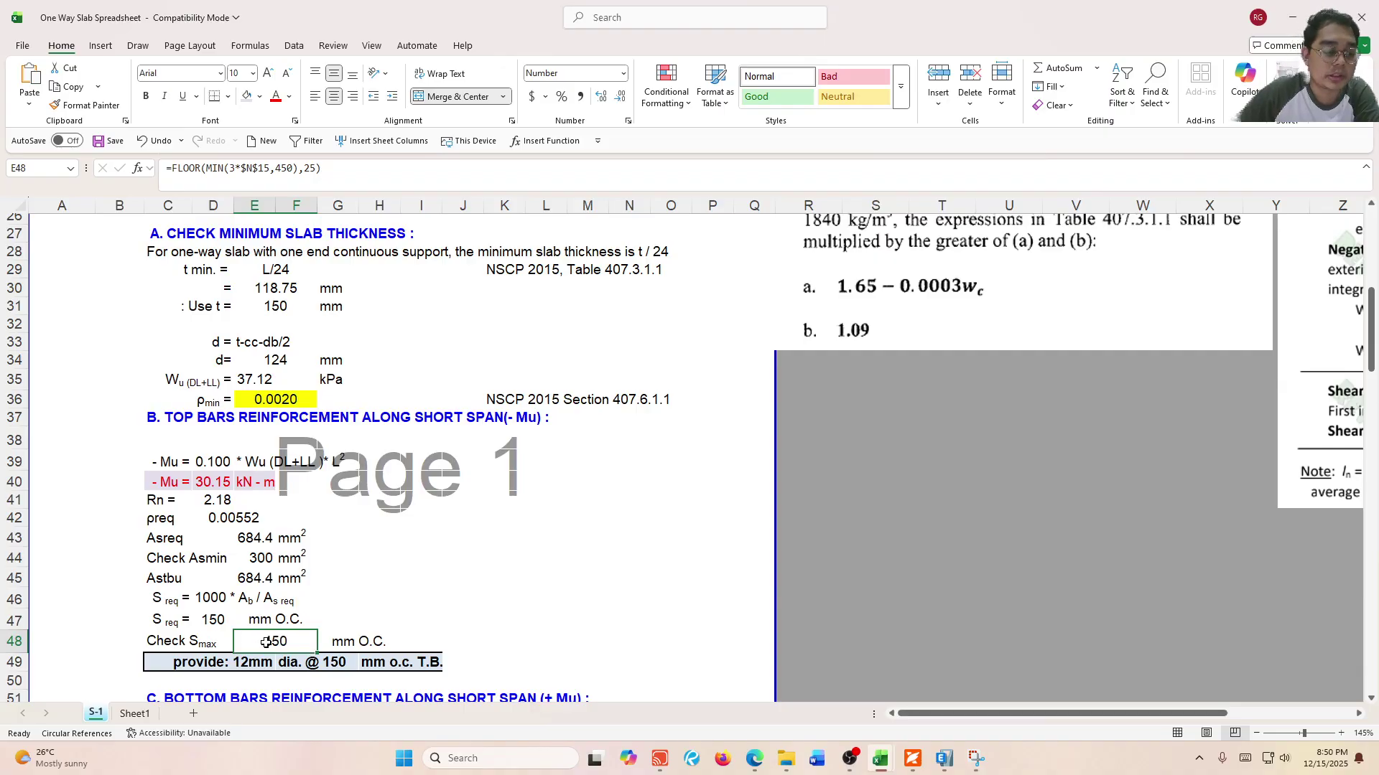
{"action": "left_click", "coordinate": [331, 619]}
{"action": "left_click", "coordinate": [99, 621]}
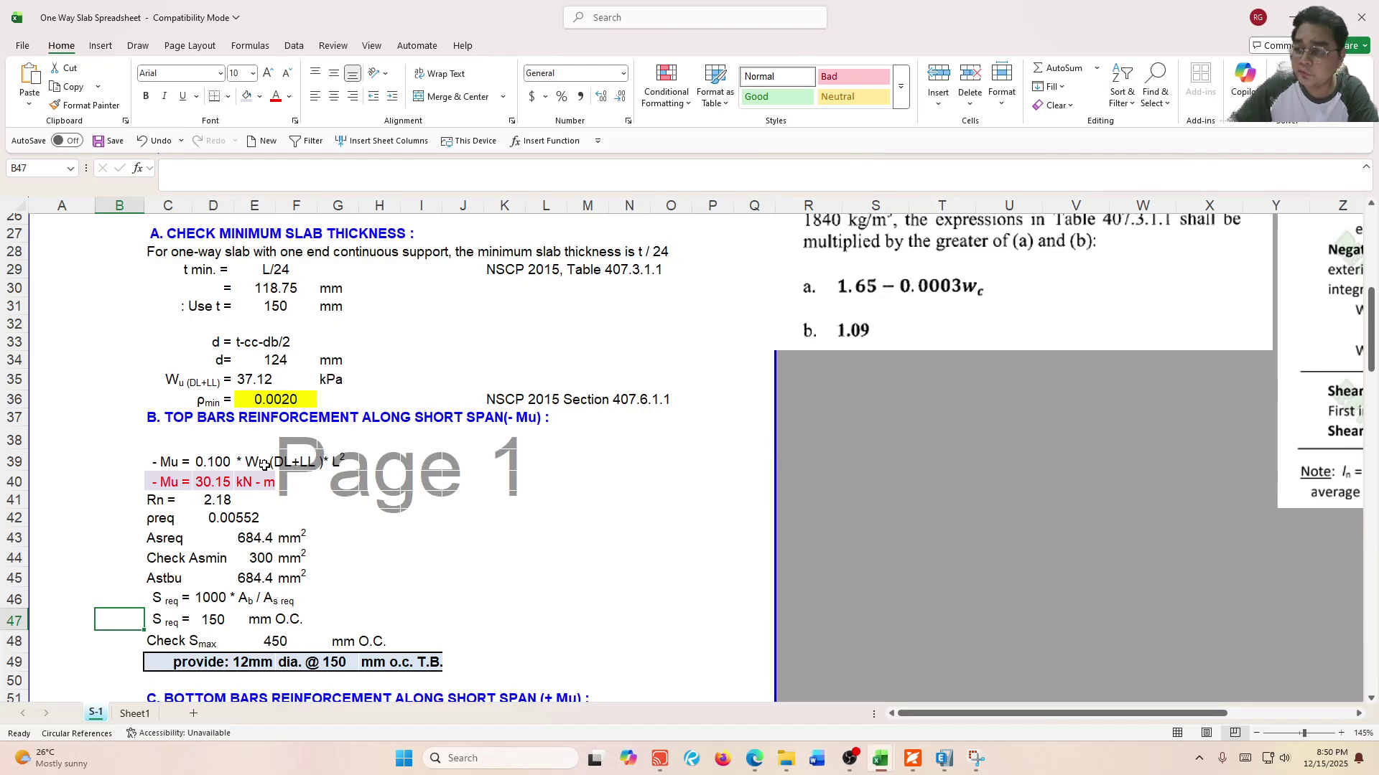
{"action": "left_click", "coordinate": [314, 677]}
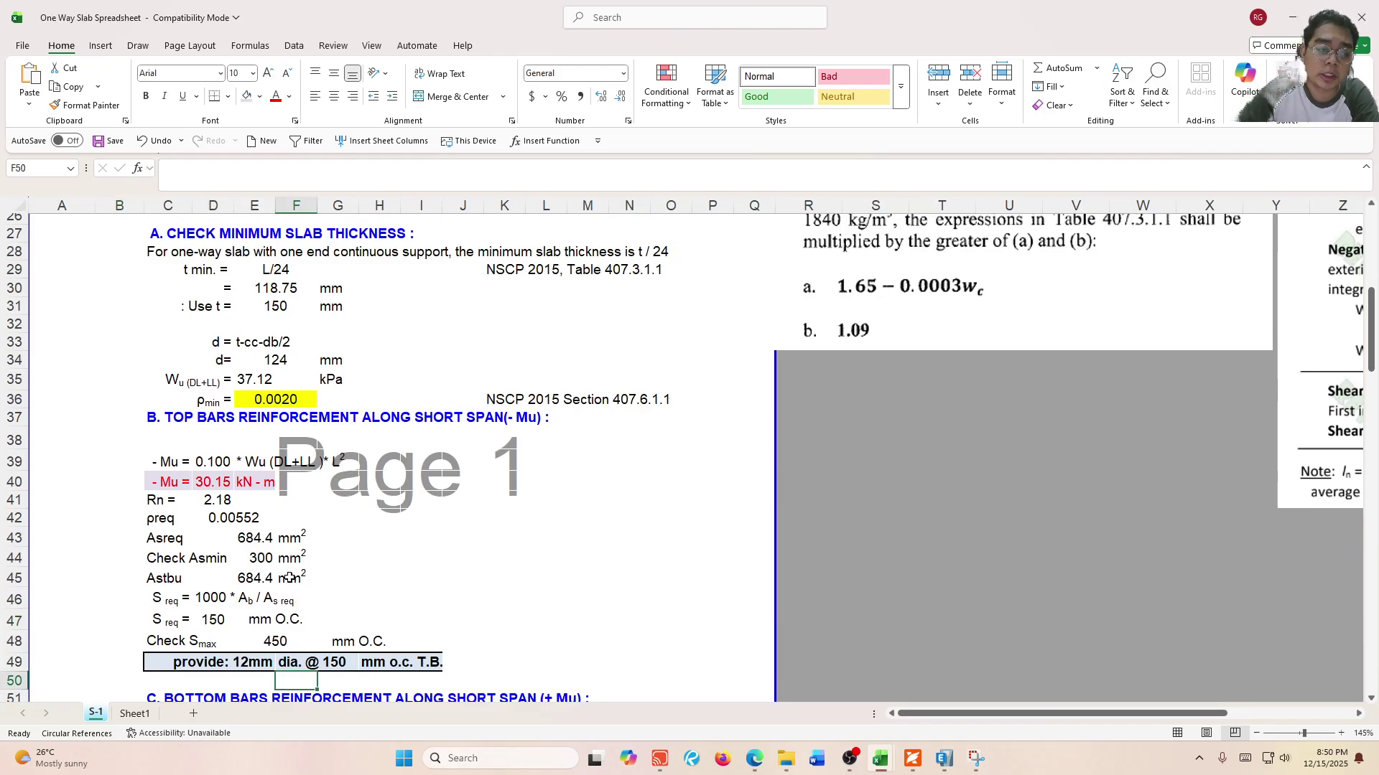
{"action": "left_click", "coordinate": [232, 487]}
{"action": "left_click", "coordinate": [316, 659]}
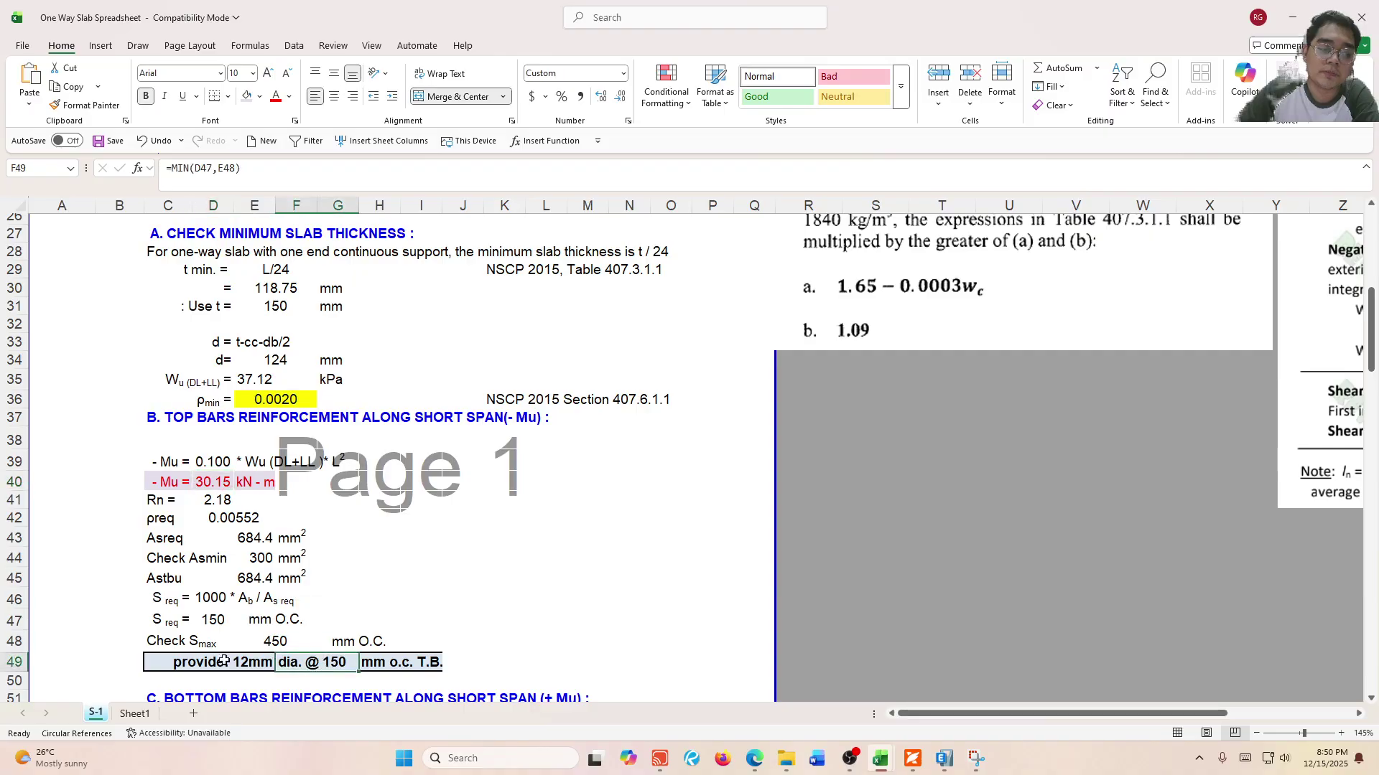
{"action": "left_click", "coordinate": [100, 663]}
{"action": "left_click", "coordinate": [43, 662]}
Examine the provided spacing formula of the bottom bars along the short span and compare it with the top bars' one.
{"action": "scroll", "coordinate": [137, 546], "scroll_direction": "down", "scroll_amount": 4}
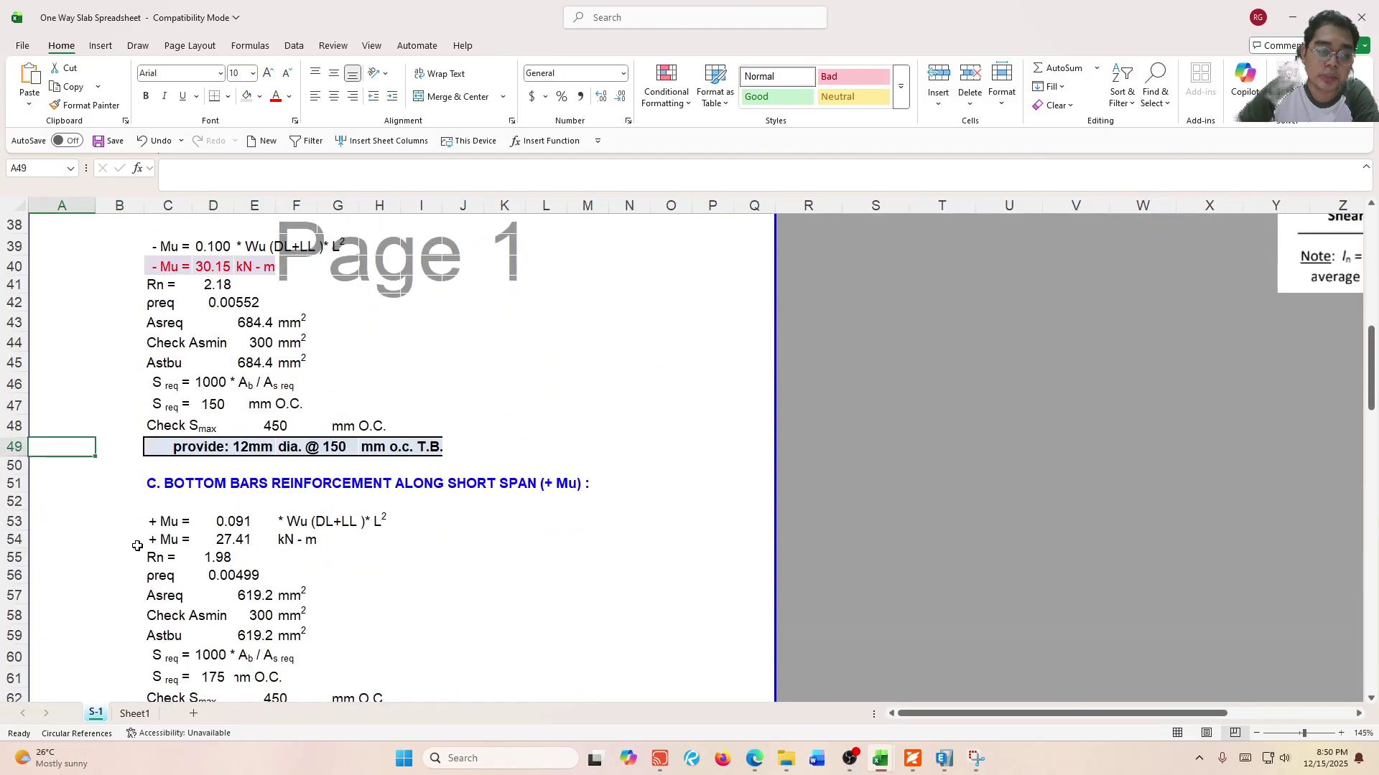
{"action": "scroll", "coordinate": [165, 513], "scroll_direction": "down", "scroll_amount": 1}
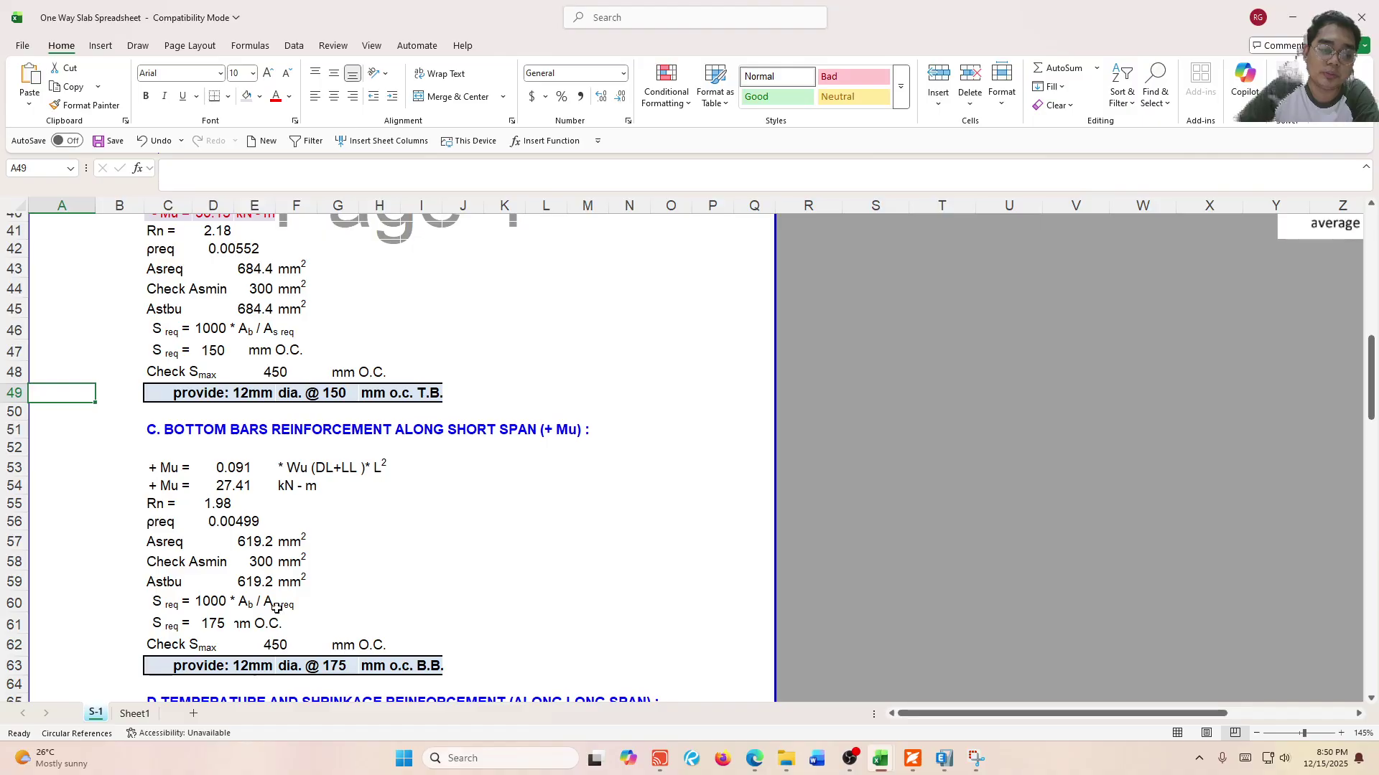
{"action": "left_click", "coordinate": [327, 659]}
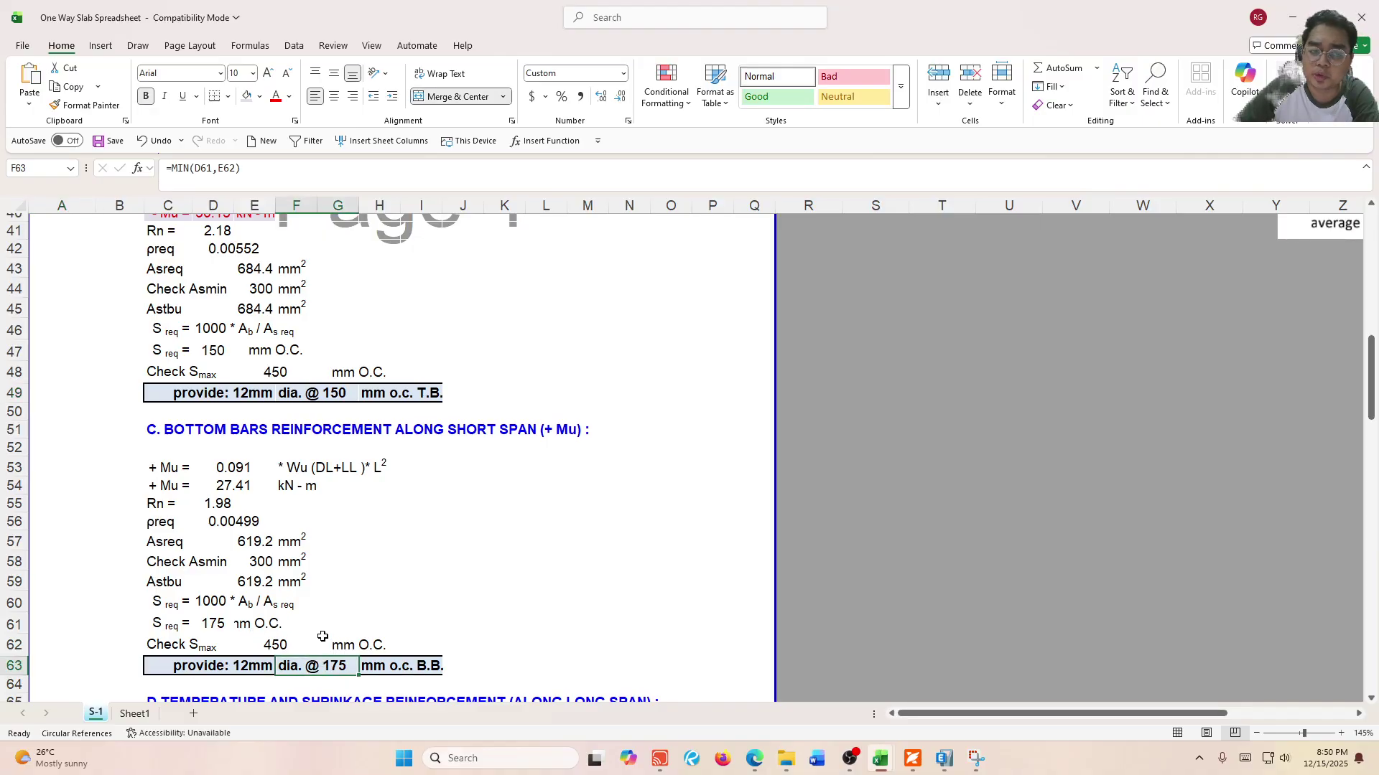
{"action": "scroll", "coordinate": [322, 635], "scroll_direction": "up", "scroll_amount": 4}
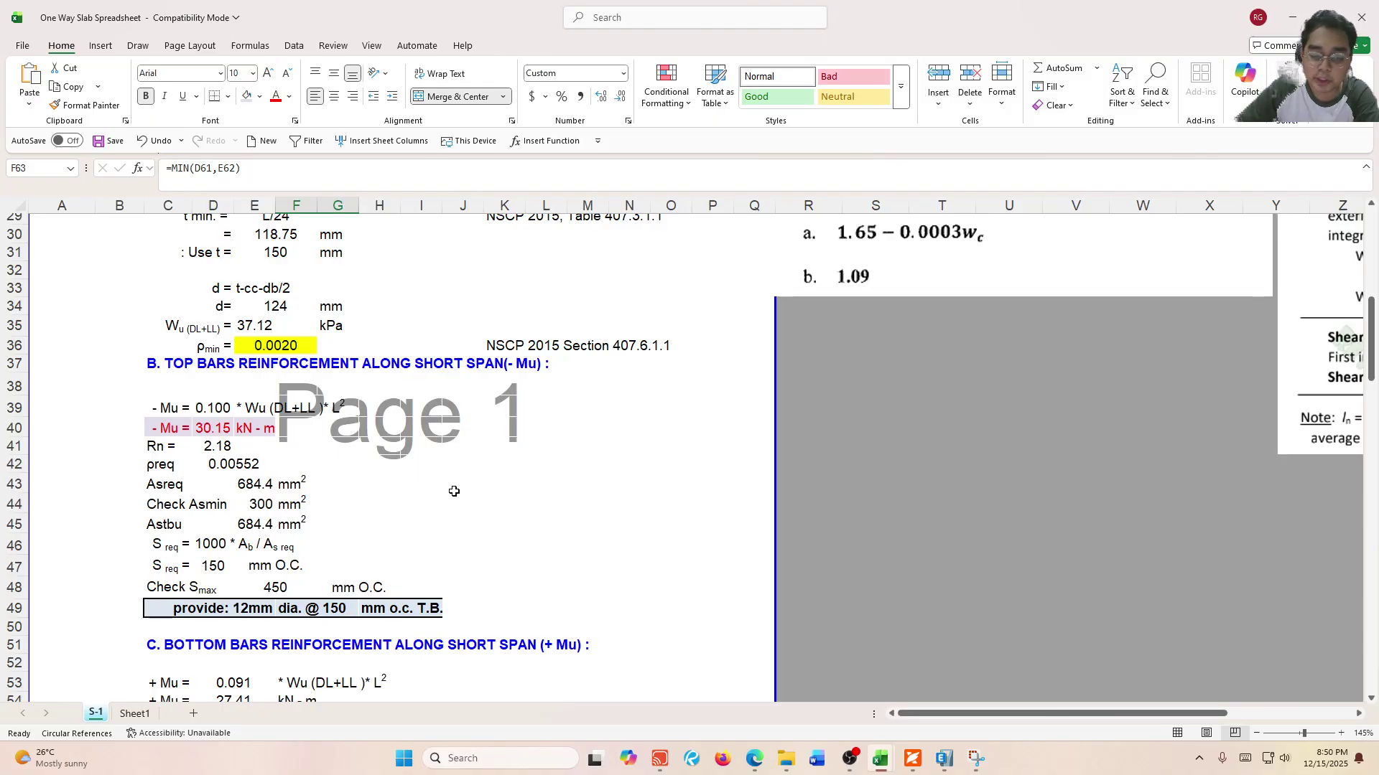
{"action": "left_click", "coordinate": [335, 610]}
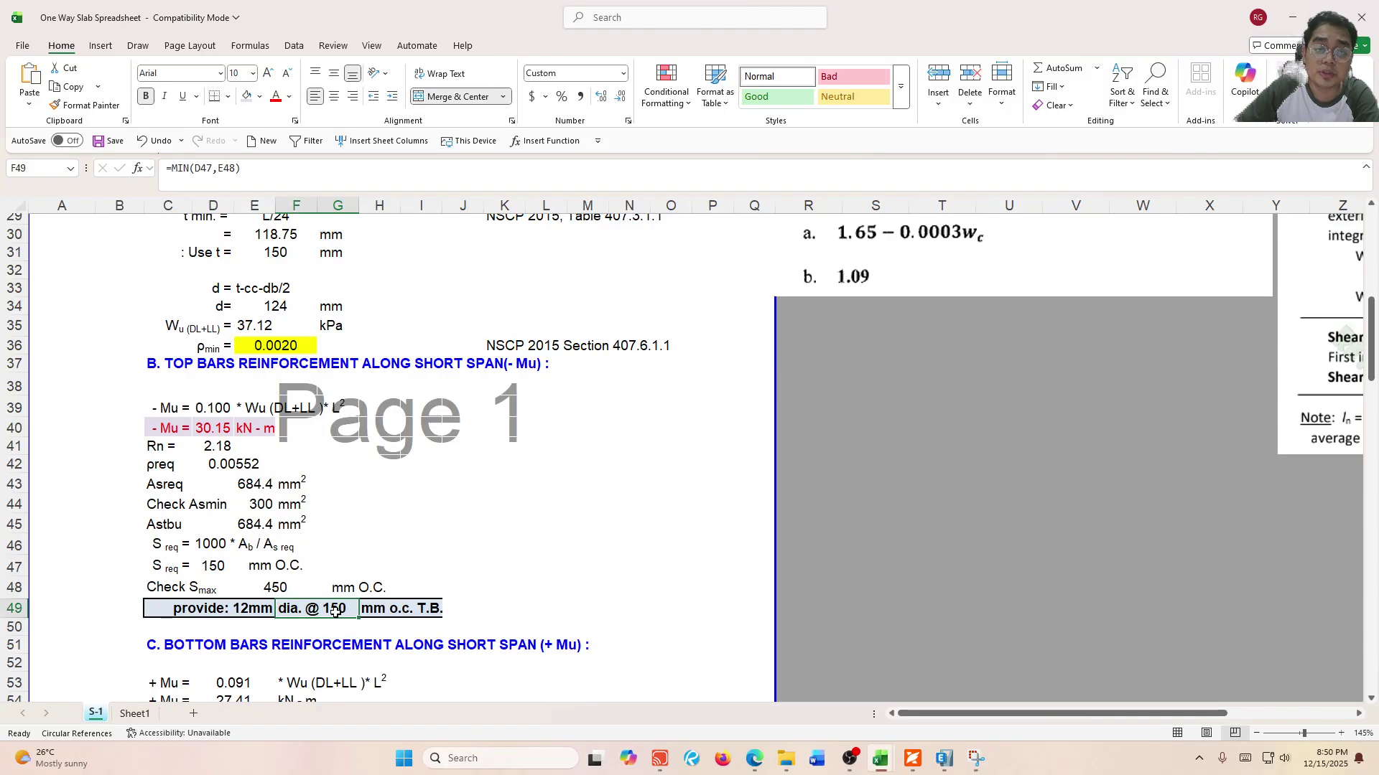
{"action": "scroll", "coordinate": [335, 610], "scroll_direction": "down", "scroll_amount": 5}
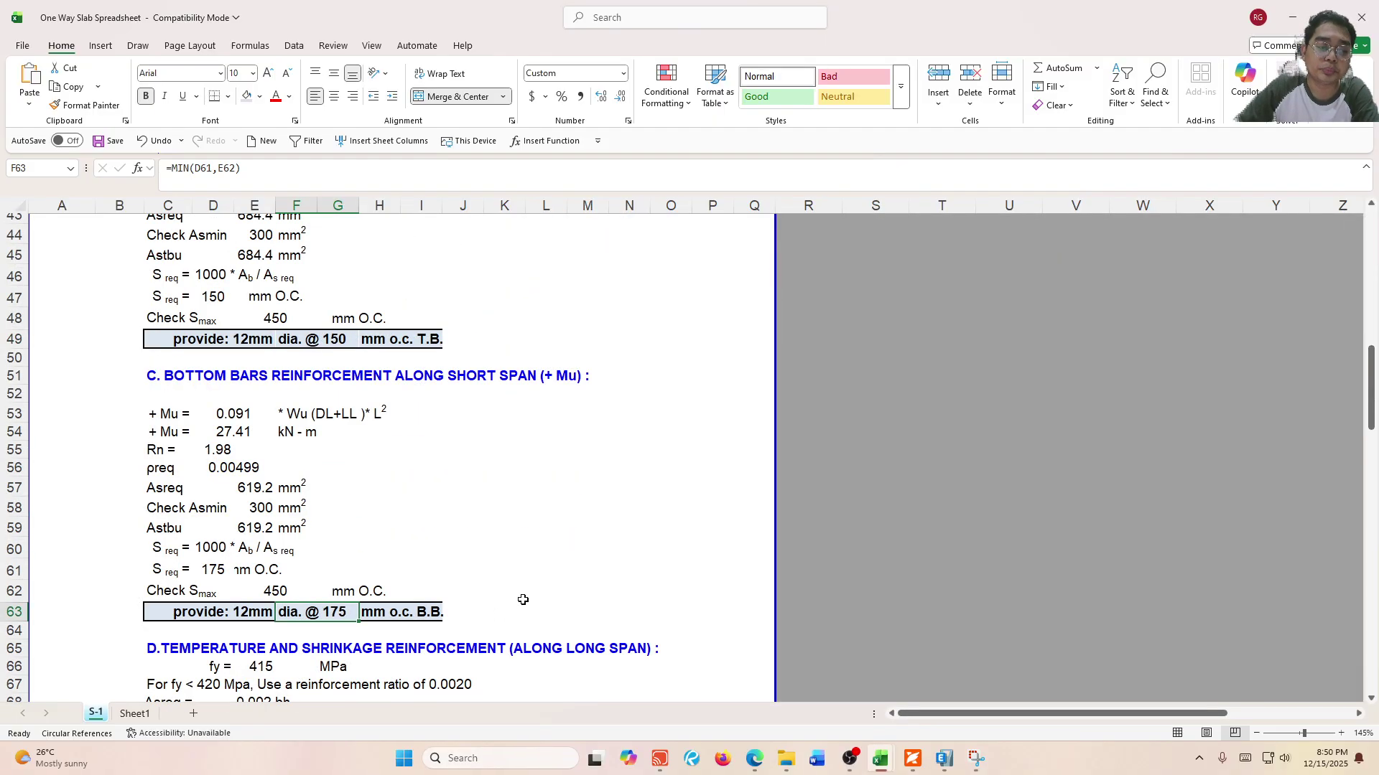
Review the temperature and shrinkage reinforcement and the bottom bars calculation, and return to the slab parameters.
{"action": "scroll", "coordinate": [523, 600], "scroll_direction": "down", "scroll_amount": 4}
{"action": "left_click", "coordinate": [324, 568]}
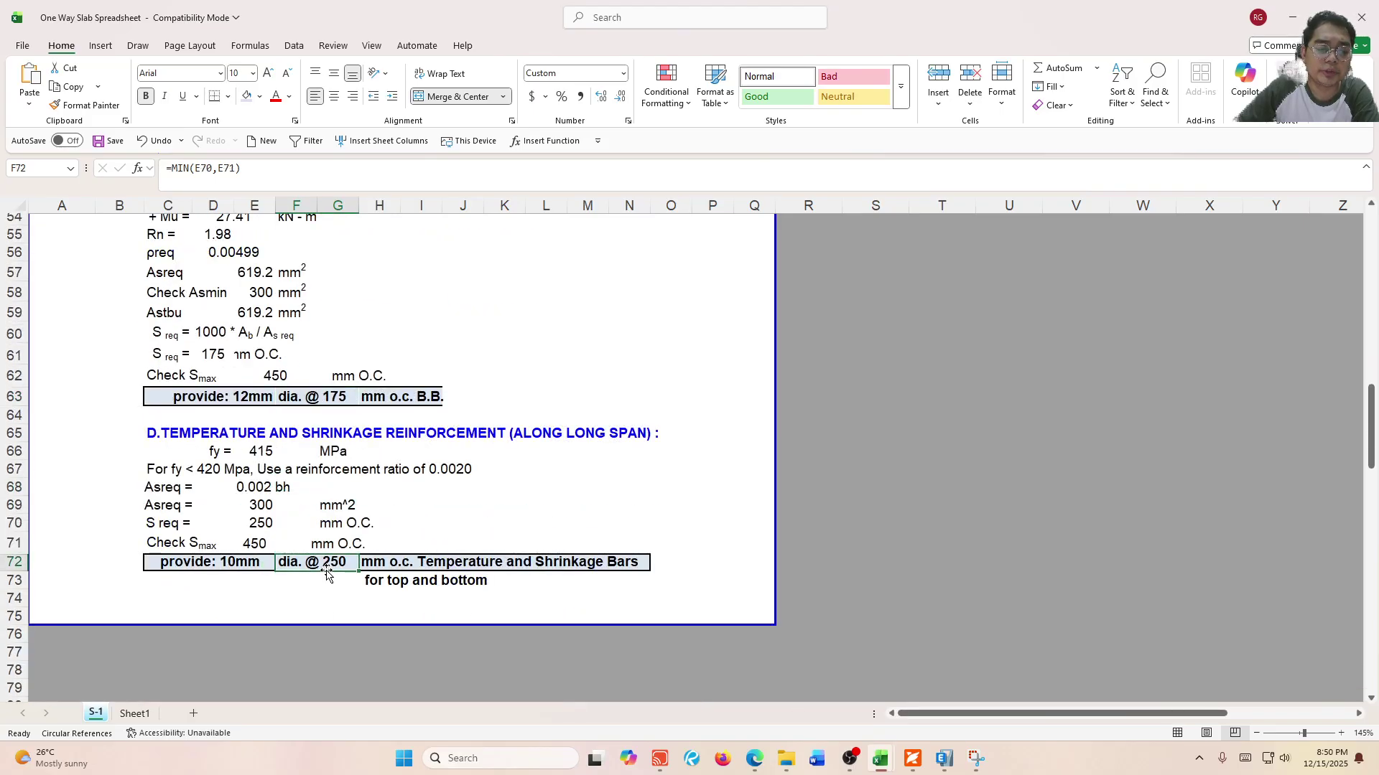
{"action": "left_click_drag", "start_coordinate": [162, 454], "coordinate": [523, 551]}
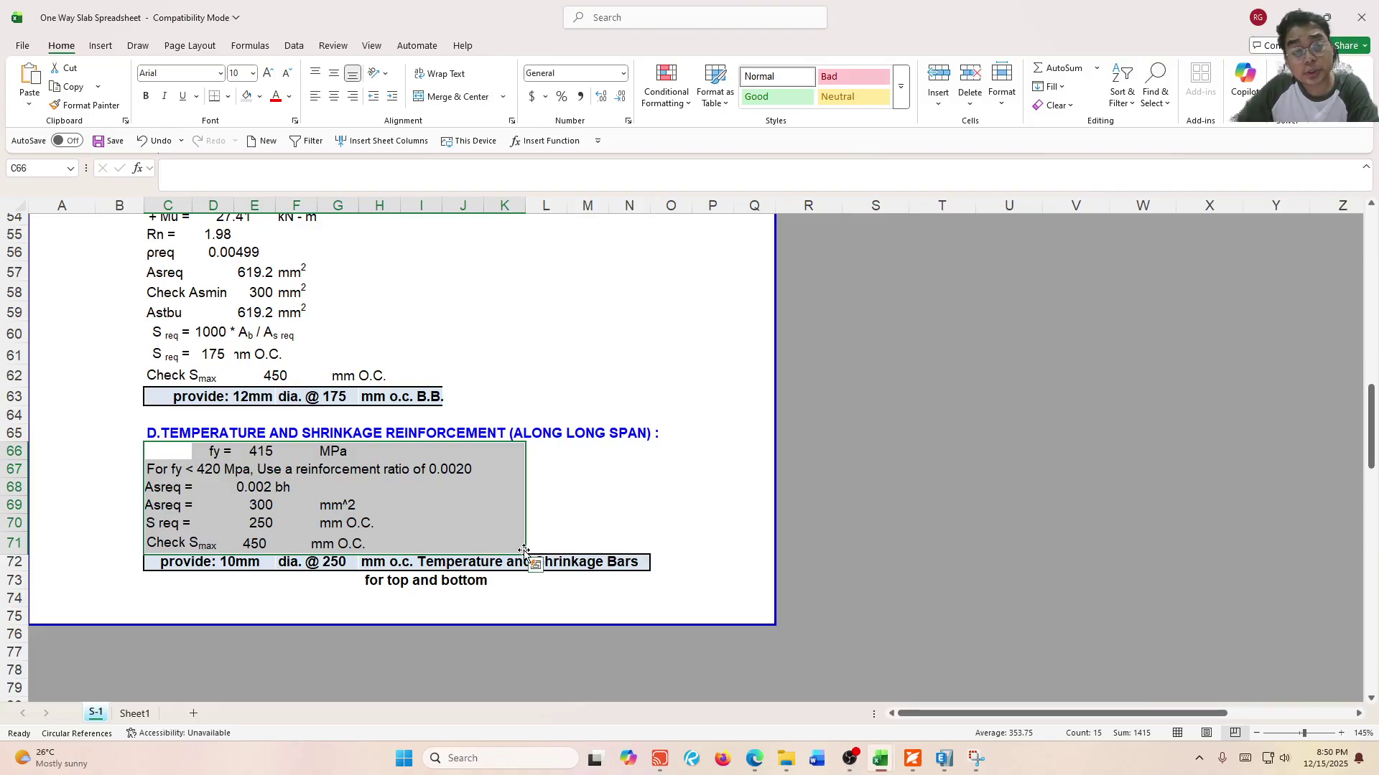
{"action": "scroll", "coordinate": [524, 552], "scroll_direction": "up", "scroll_amount": 3}
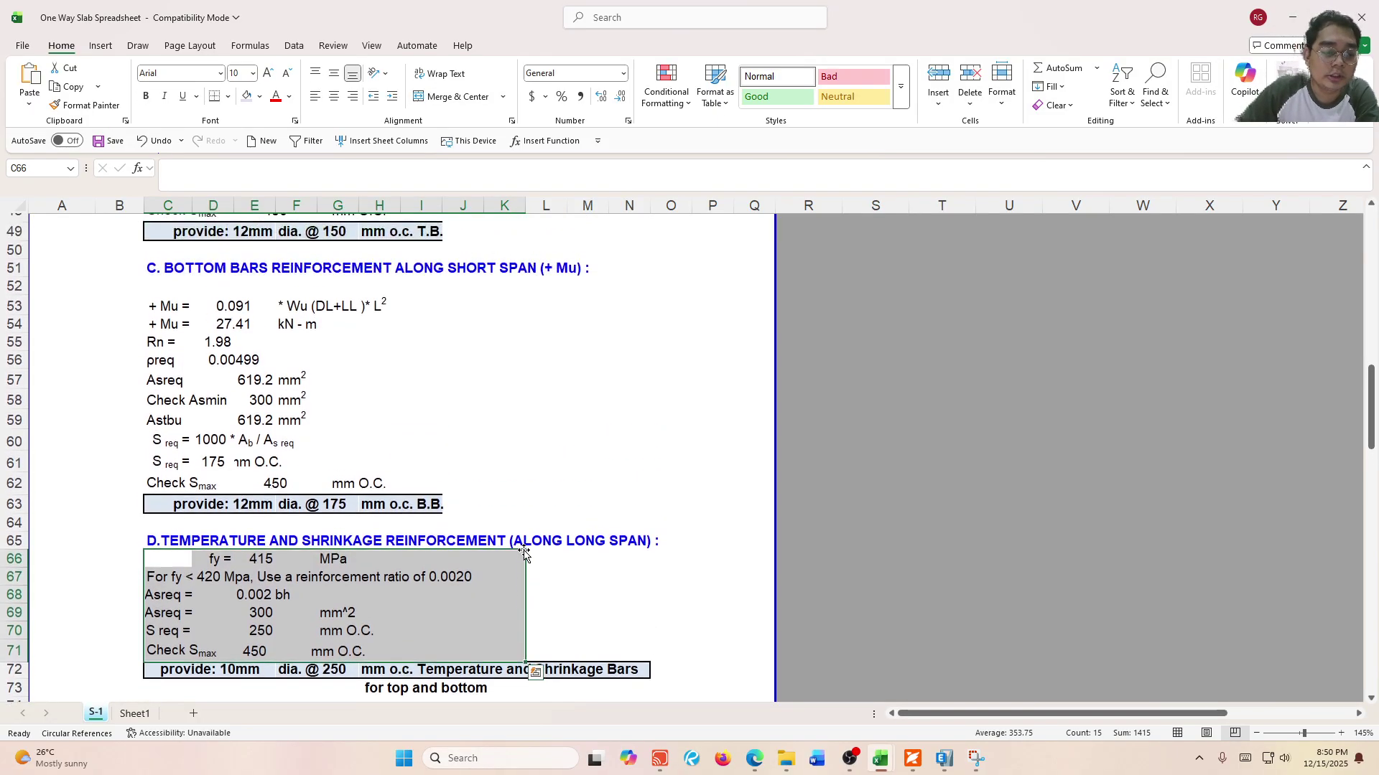
{"action": "left_click_drag", "start_coordinate": [502, 558], "coordinate": [169, 266]}
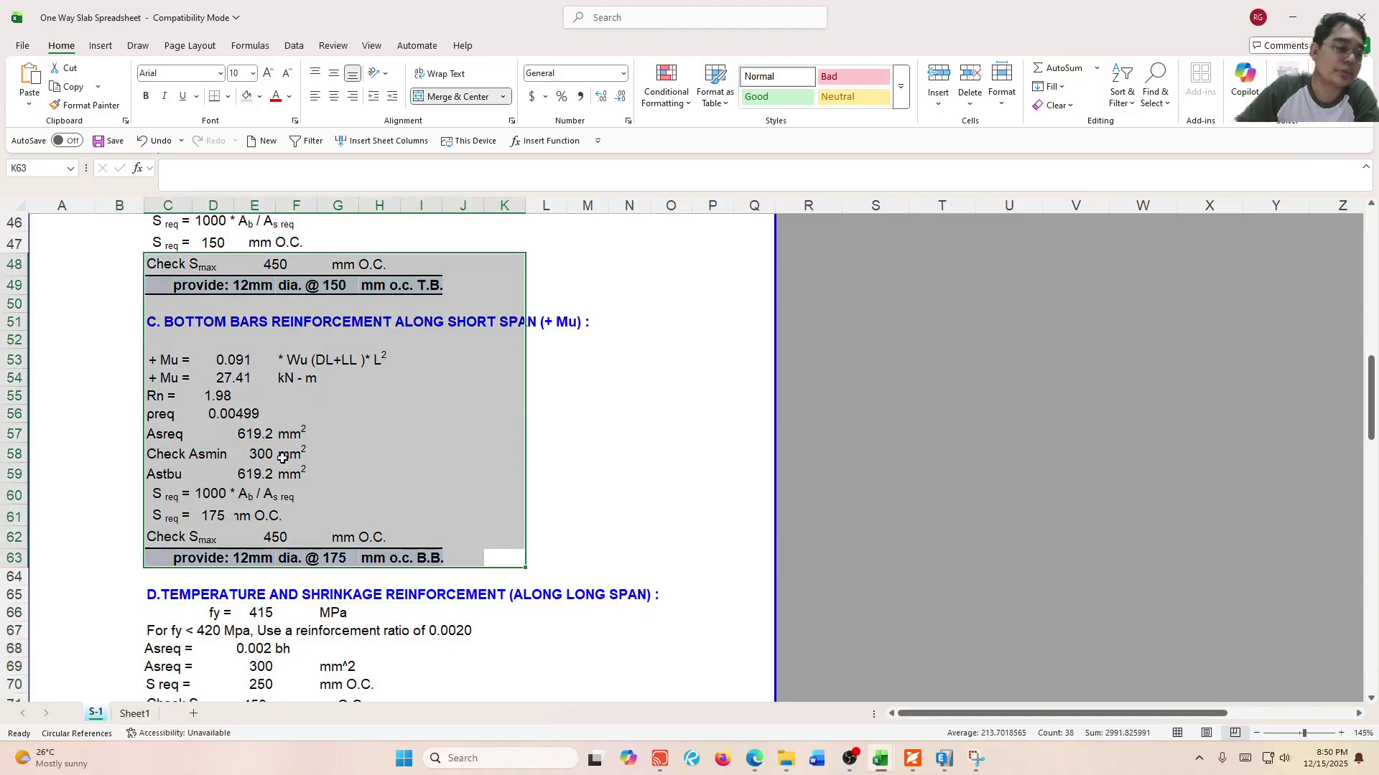
{"action": "scroll", "coordinate": [324, 484], "scroll_direction": "up", "scroll_amount": 2}
{"action": "scroll", "coordinate": [324, 485], "scroll_direction": "up", "scroll_amount": 11}
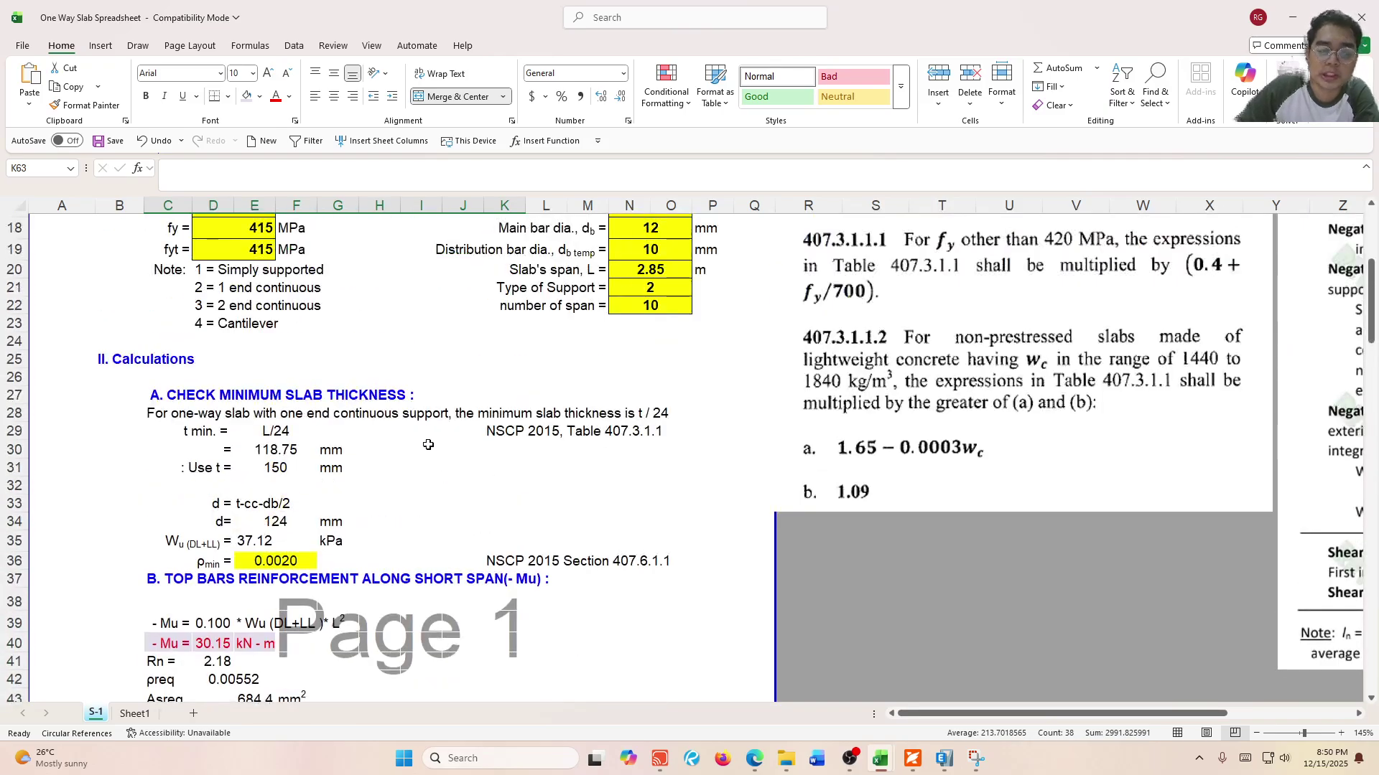
{"action": "scroll", "coordinate": [336, 343], "scroll_direction": "up", "scroll_amount": 2}
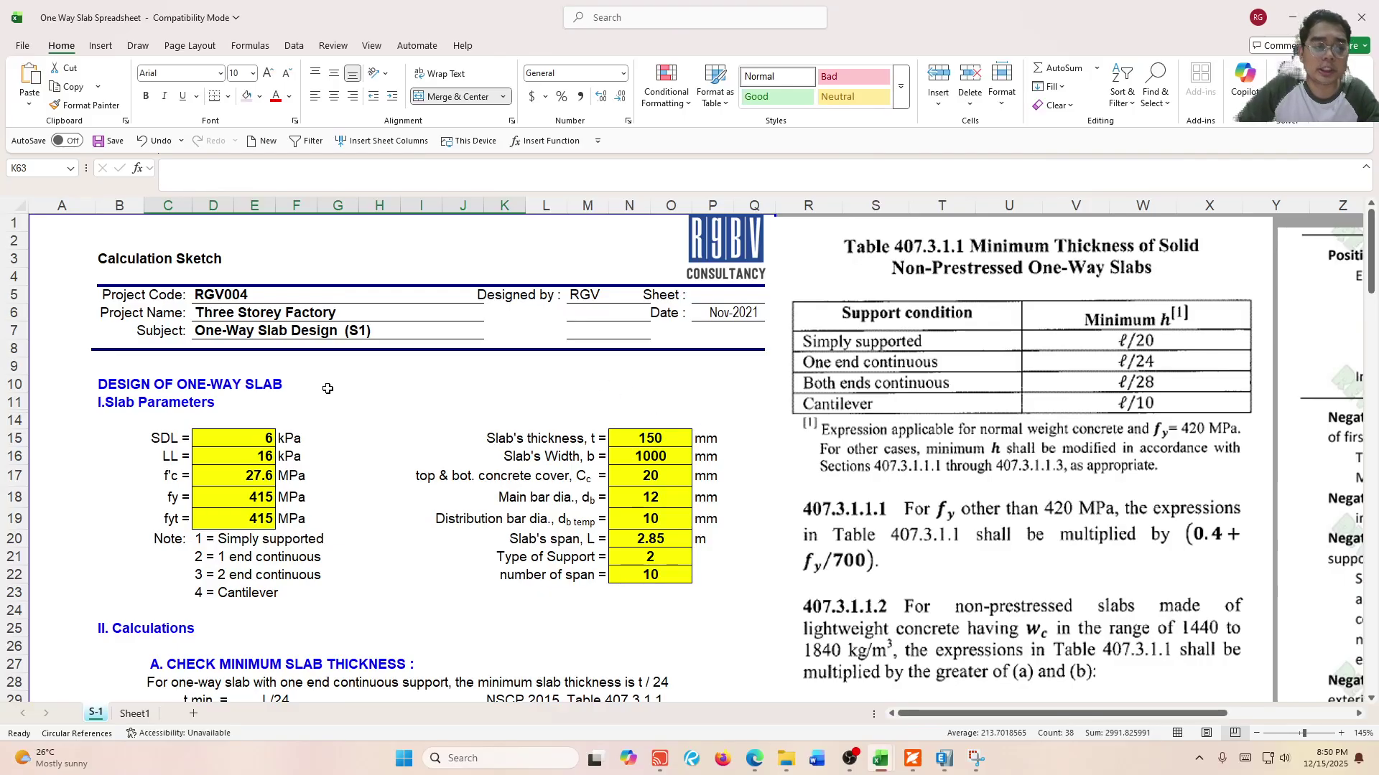
Preview the one-way slab calculation sheet as a printed page and return to the worksheet.
{"action": "scroll", "coordinate": [327, 388], "scroll_direction": "down", "scroll_amount": 1, "text": "ctrl"}
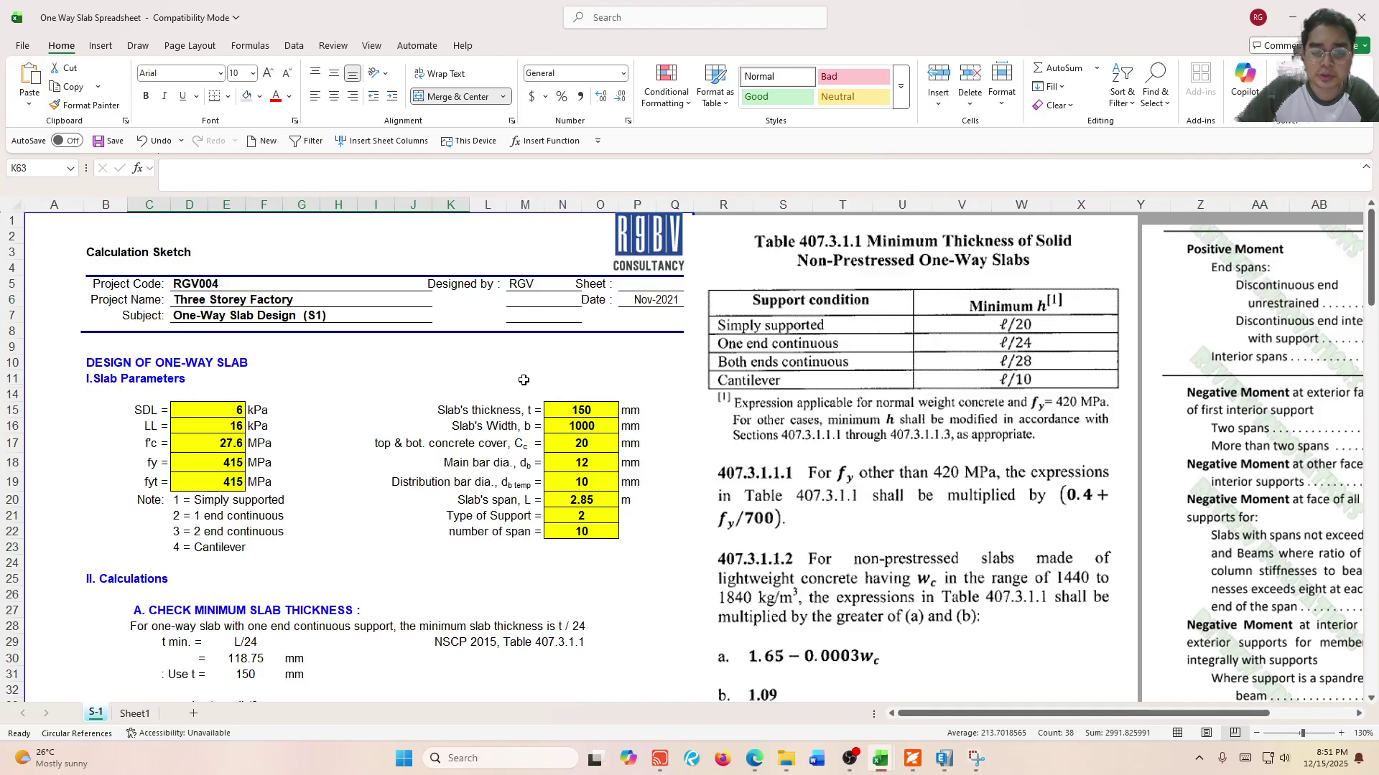
{"action": "scroll", "coordinate": [524, 379], "scroll_direction": "down", "scroll_amount": 2, "text": "ctrl"}
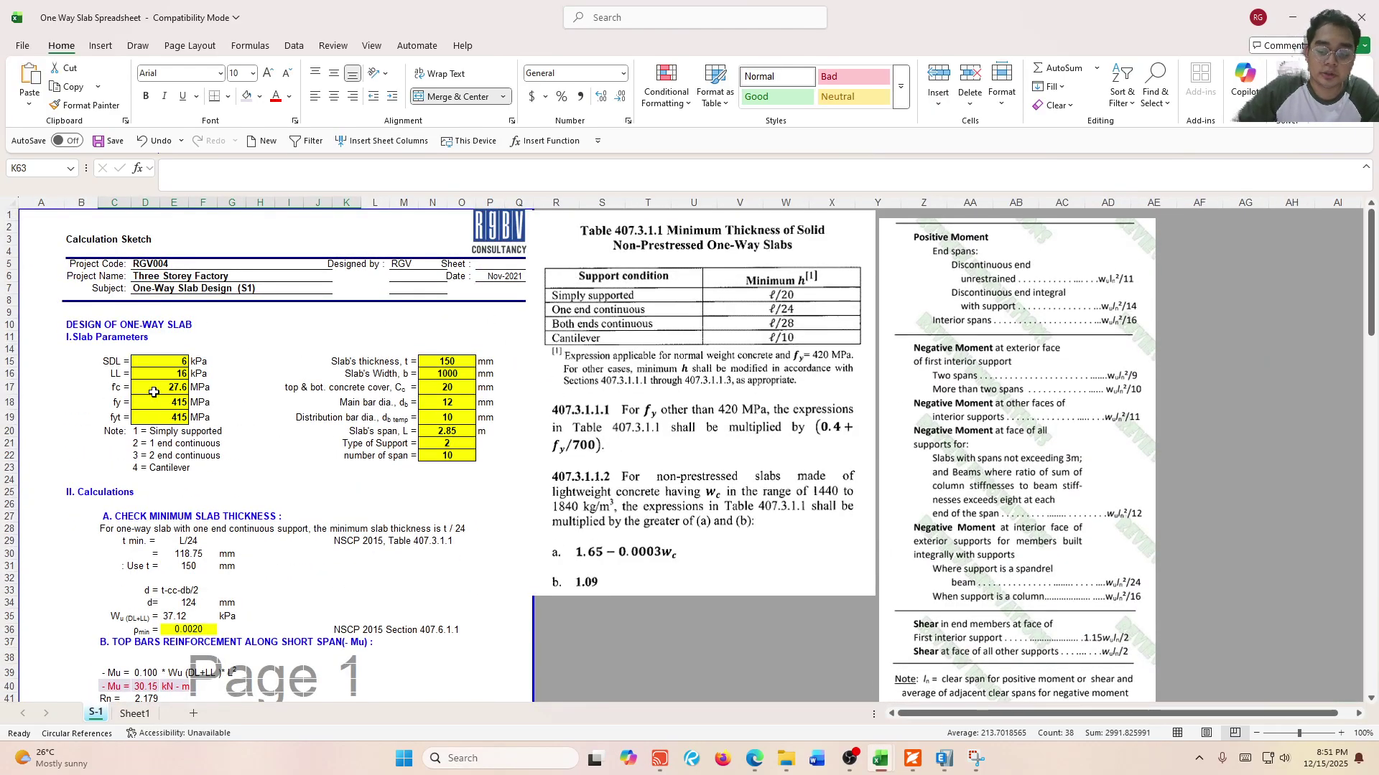
{"action": "key", "text": "ctrl+p"}
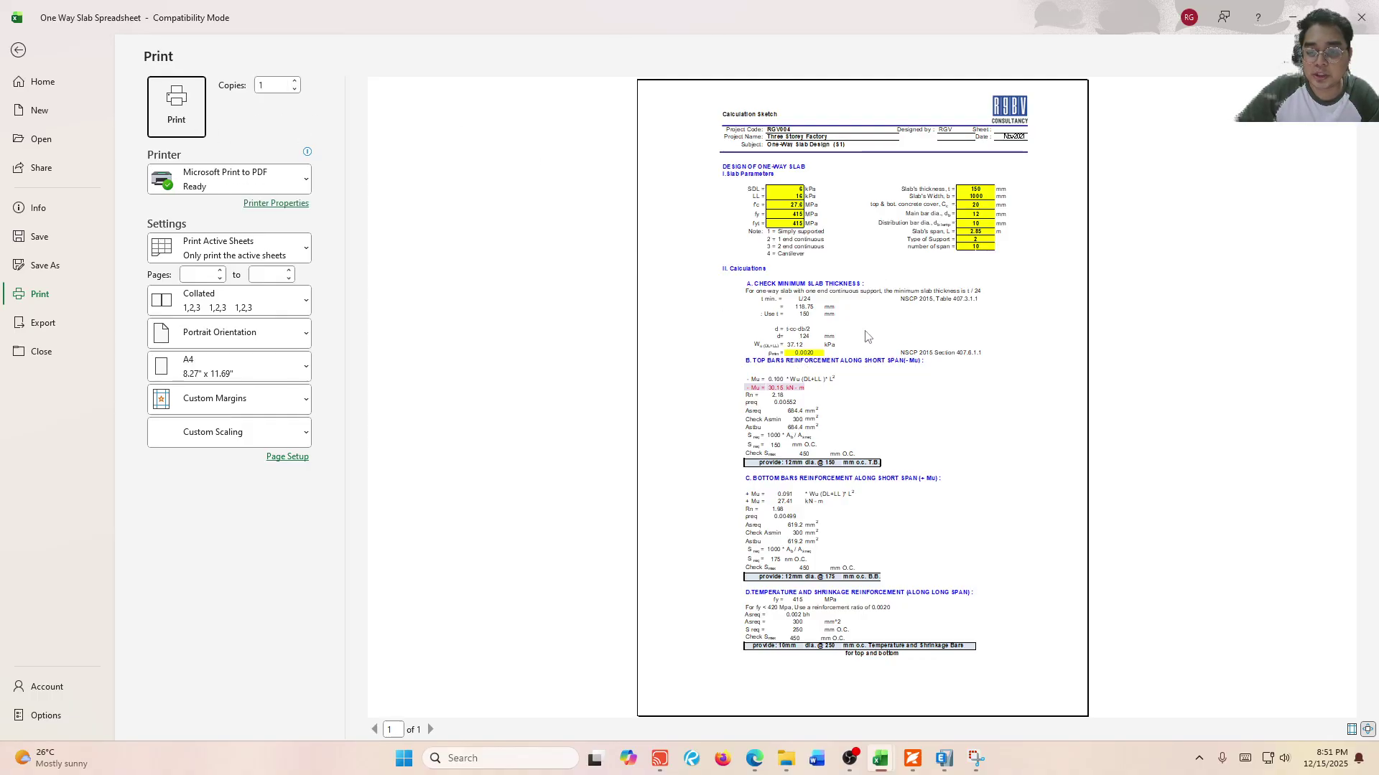
{"action": "left_click", "coordinate": [18, 50]}
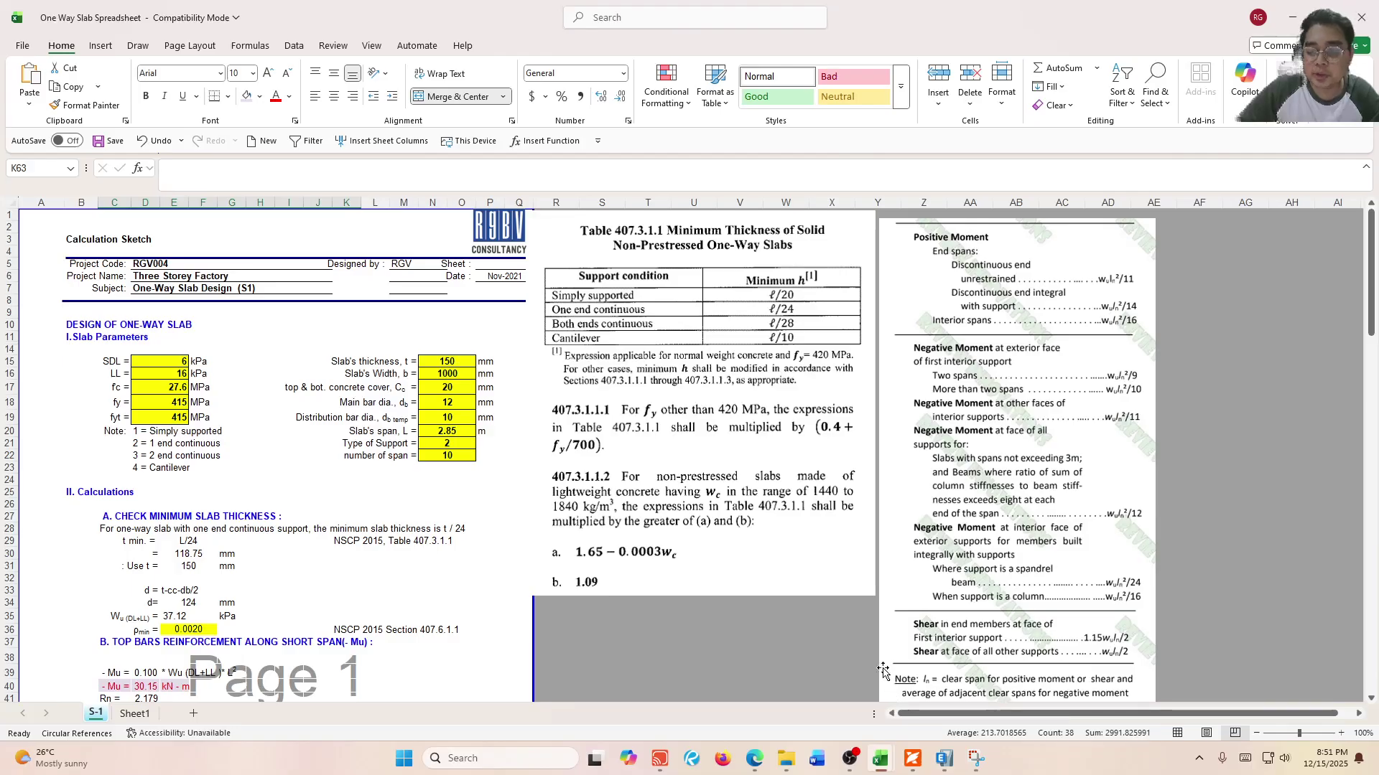
Shift the minimum thickness table and moment coefficient pictures slightly so they clear the calculation sheet's page border.
{"action": "left_click", "coordinate": [932, 610]}
{"action": "left_click_drag", "start_coordinate": [931, 610], "coordinate": [932, 607]}
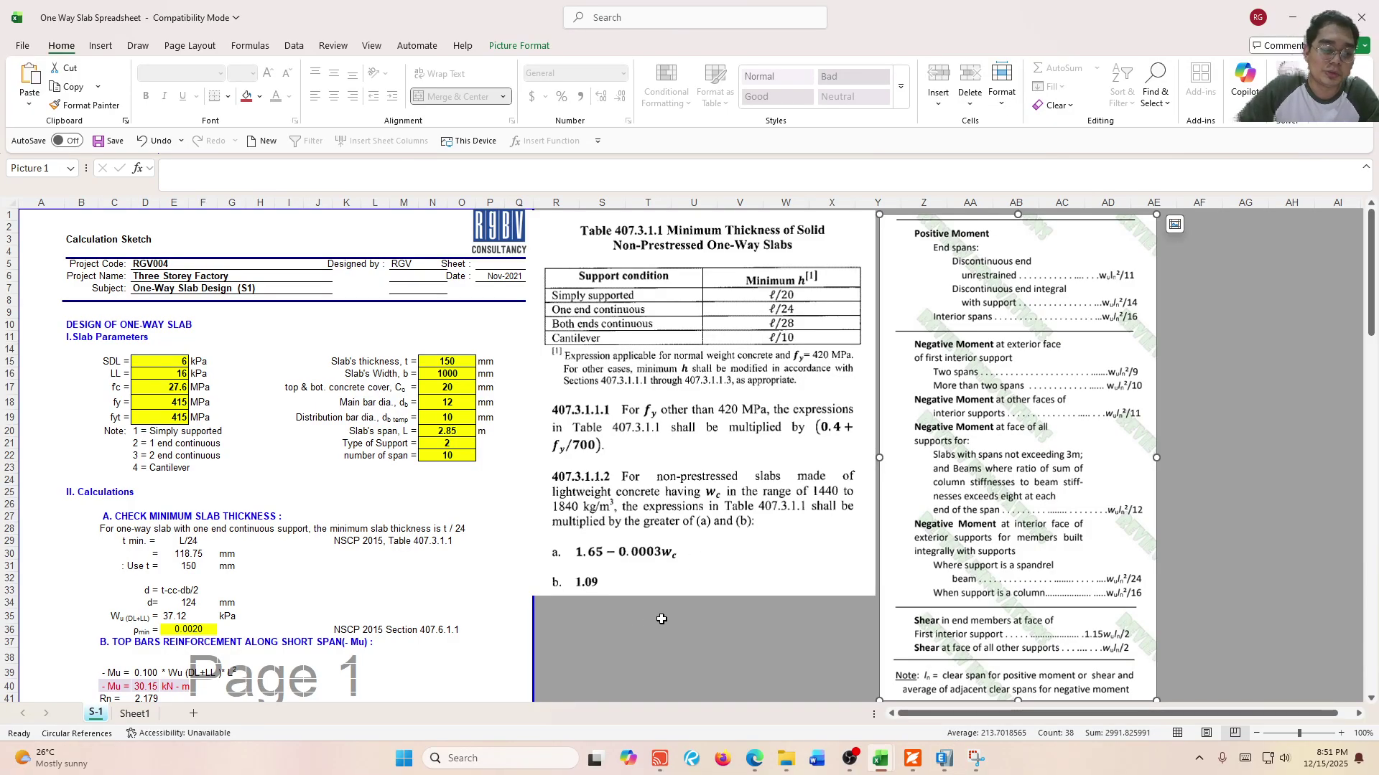
{"action": "mouse_move", "coordinate": [614, 518]}
{"action": "left_mouse_down"}
{"action": "mouse_move", "coordinate": [637, 528]}
{"action": "mouse_move", "coordinate": [625, 529]}
{"action": "left_mouse_up"}
{"action": "left_click_drag", "start_coordinate": [862, 472], "coordinate": [859, 475]}
{"action": "left_click_drag", "start_coordinate": [959, 461], "coordinate": [963, 471]}
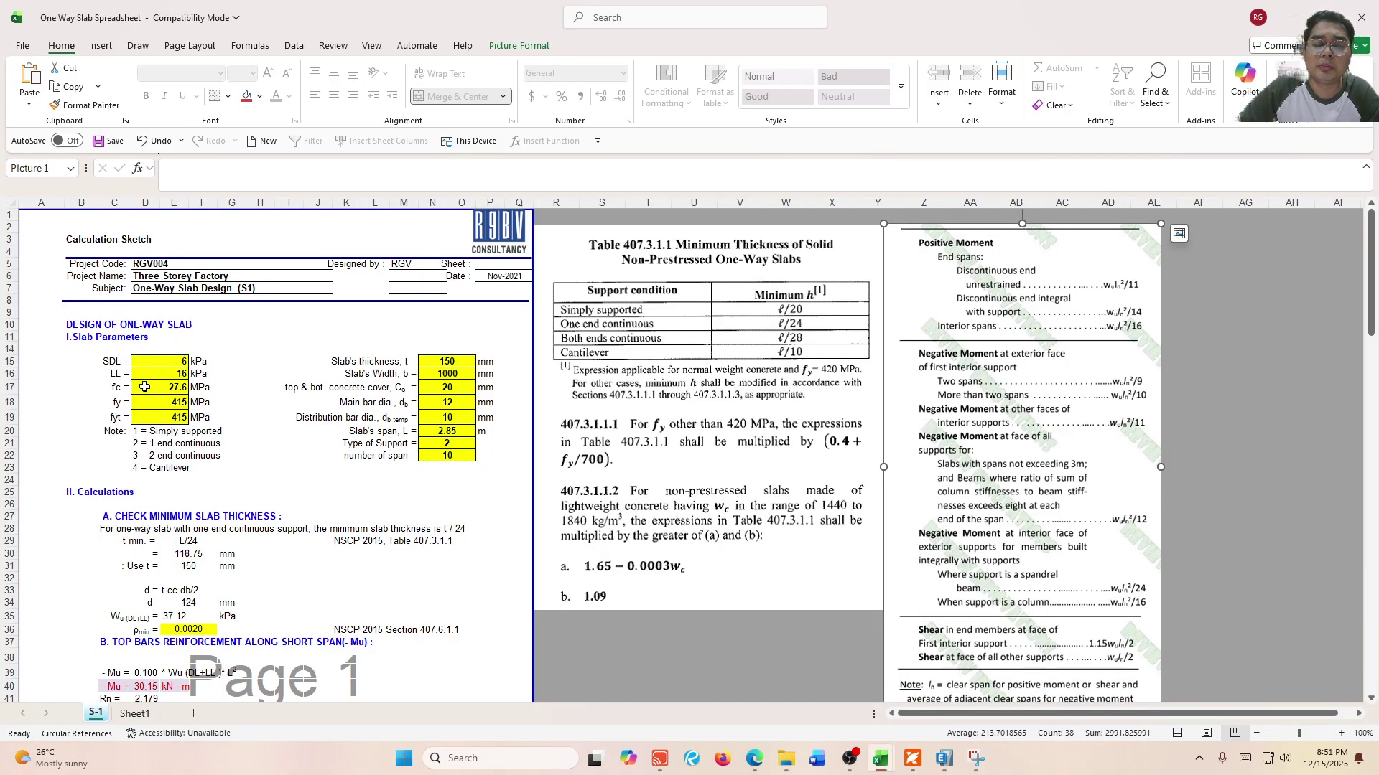
Review the bottom bars and temperature reinforcement results, and switch to the 2F plan view in ETABS.
{"action": "scroll", "coordinate": [377, 440], "scroll_direction": "down", "scroll_amount": 12}
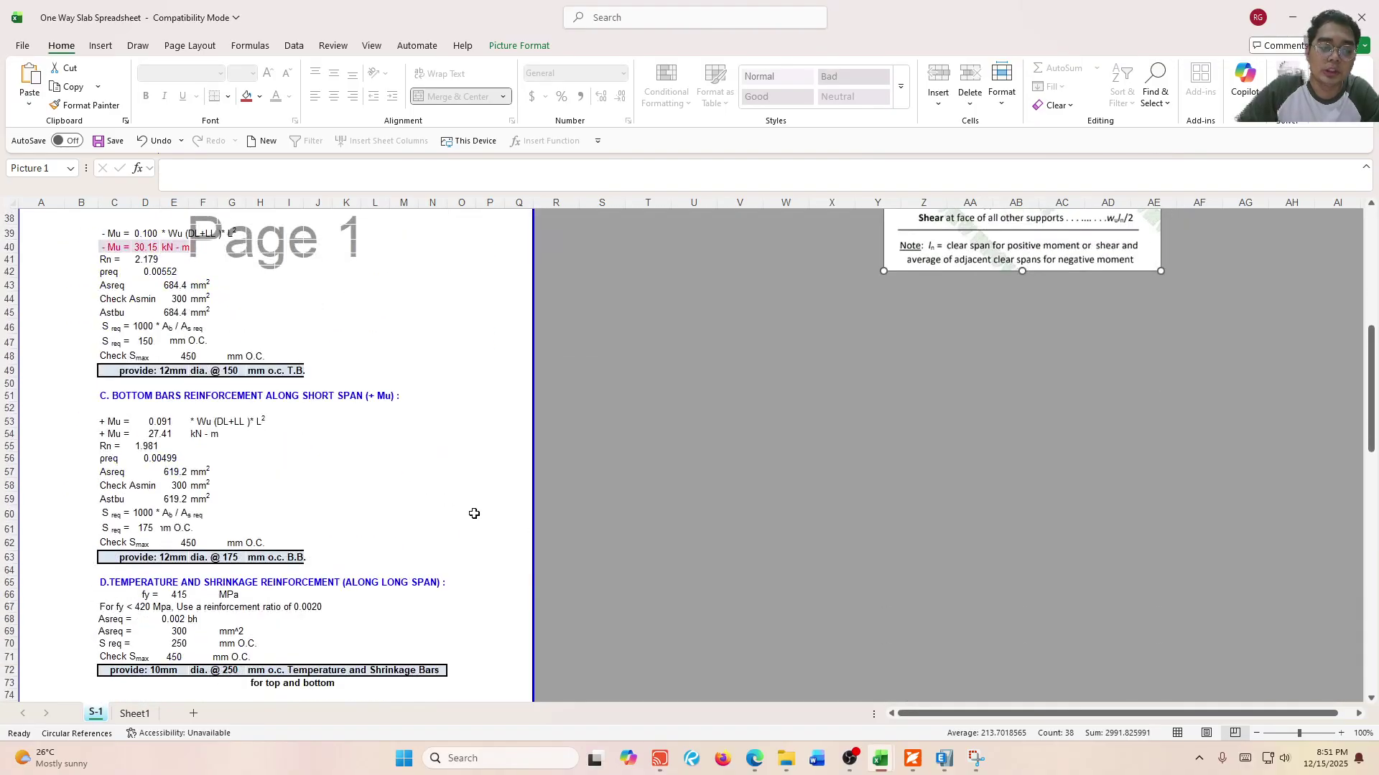
{"action": "scroll", "coordinate": [503, 531], "scroll_direction": "down", "scroll_amount": 1}
{"action": "left_click", "coordinate": [944, 758]}
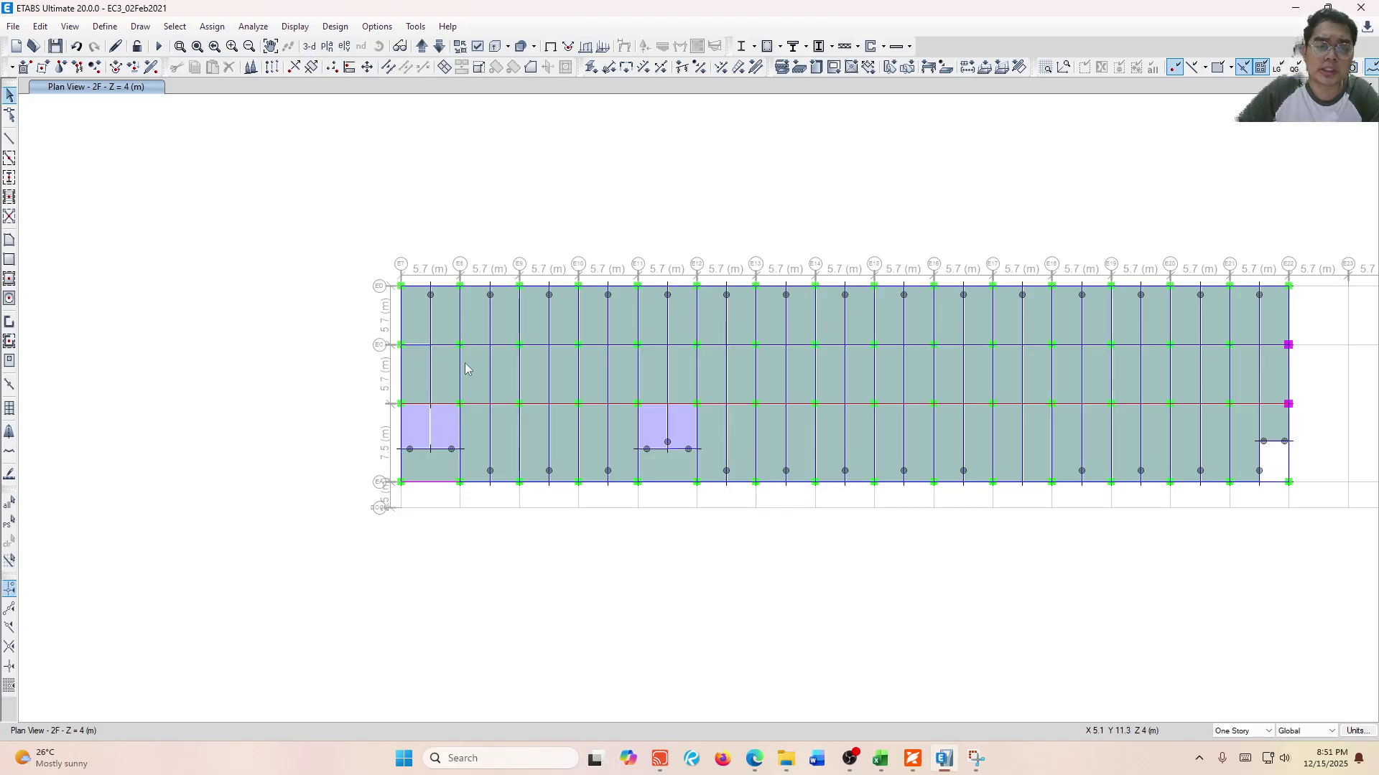
{"action": "left_click", "coordinate": [141, 27]}
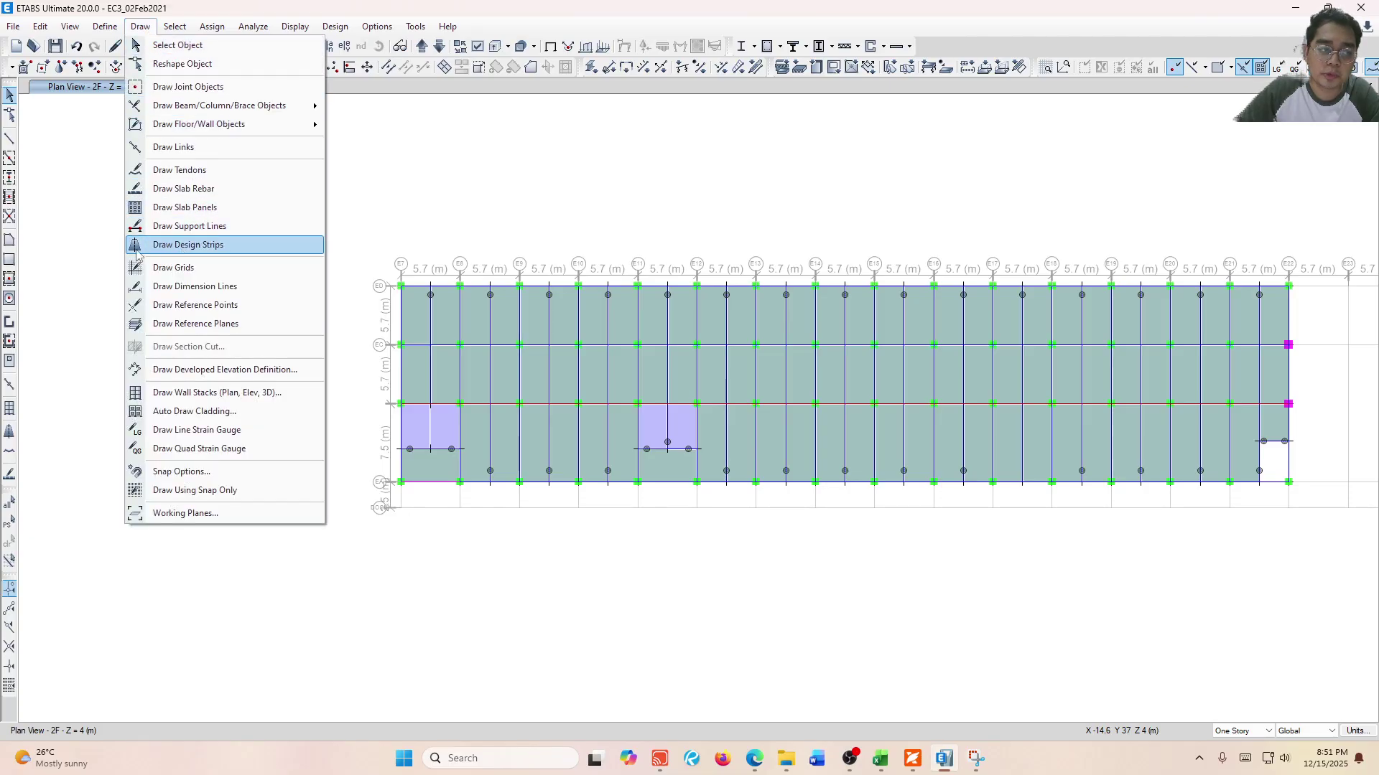
{"action": "left_click", "coordinate": [3, 439]}
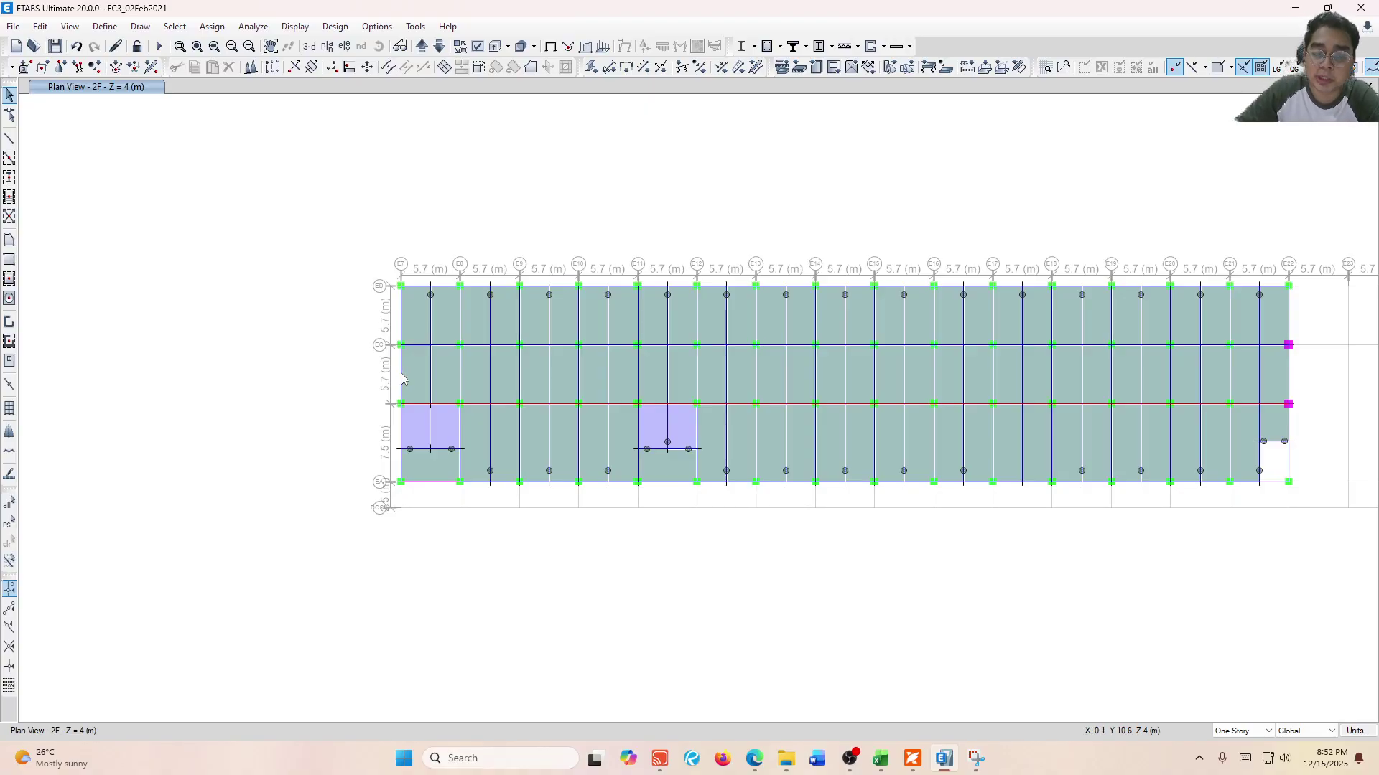
{"action": "scroll", "coordinate": [445, 369], "scroll_direction": "up", "scroll_amount": 3}
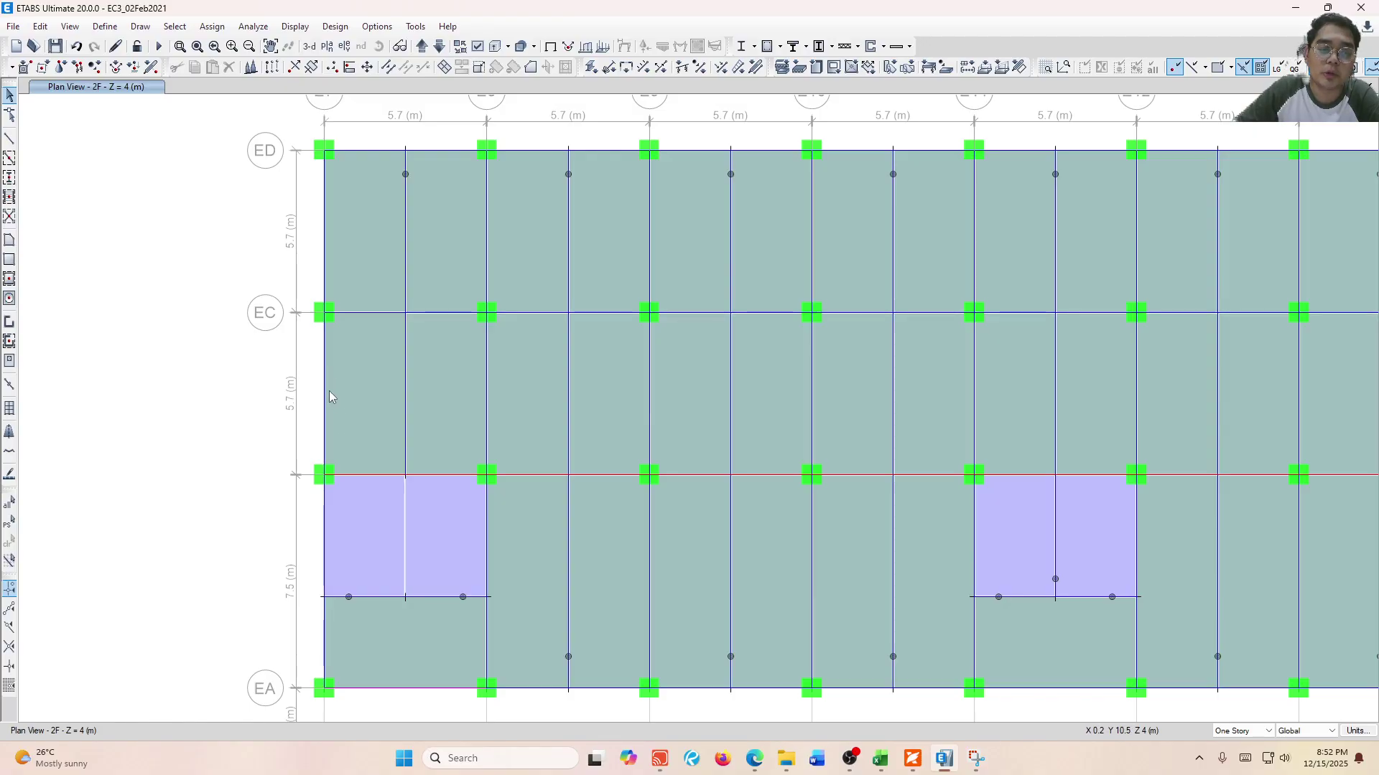
{"action": "left_click", "coordinate": [9, 432]}
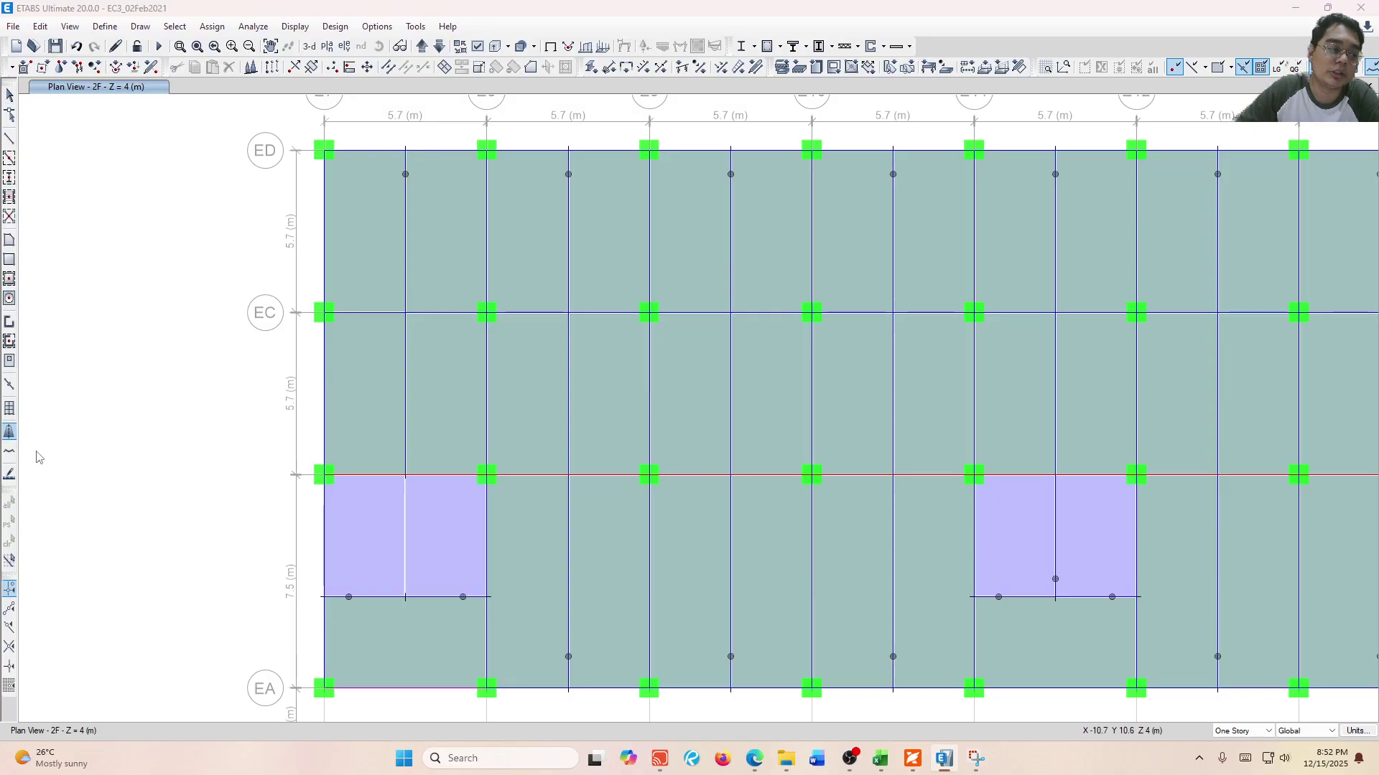
{"action": "left_click", "coordinate": [324, 389]}
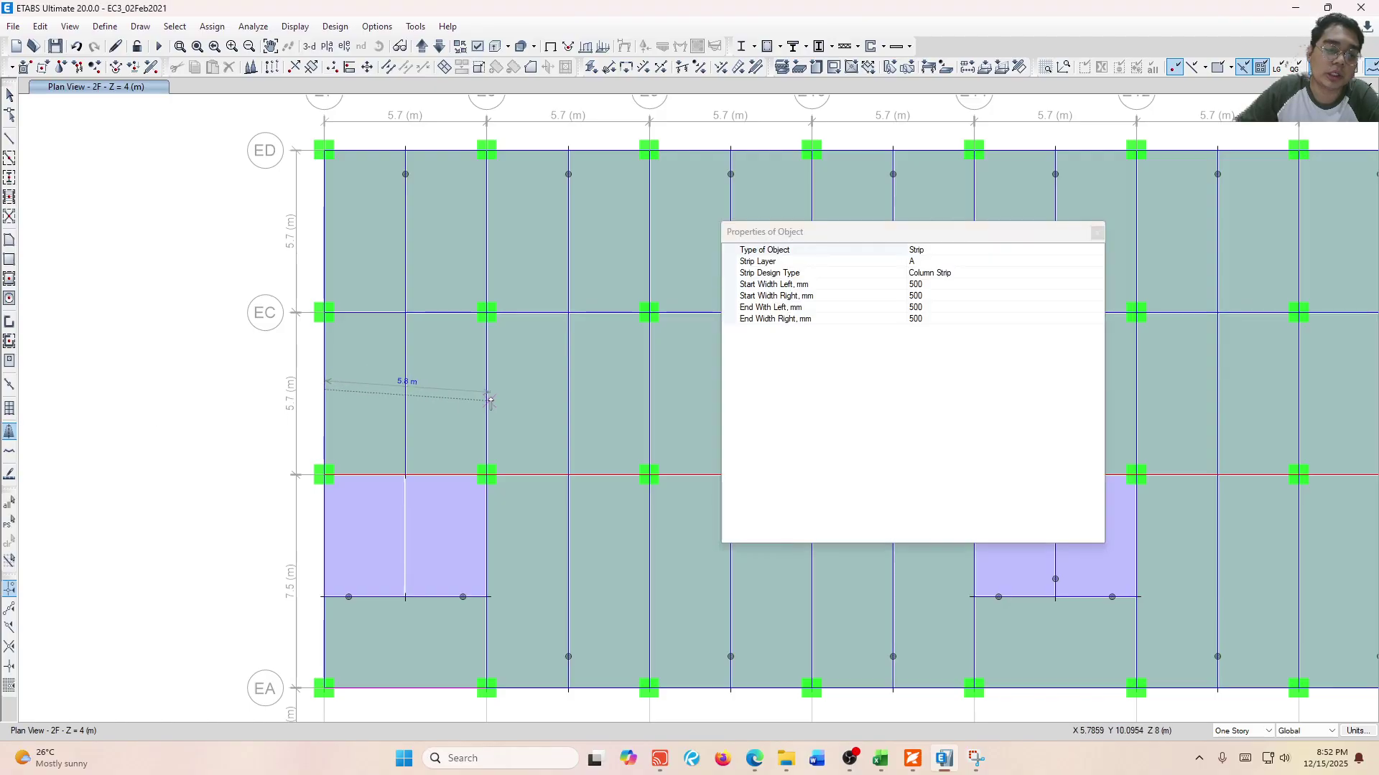
{"action": "key", "text": "Escape"}
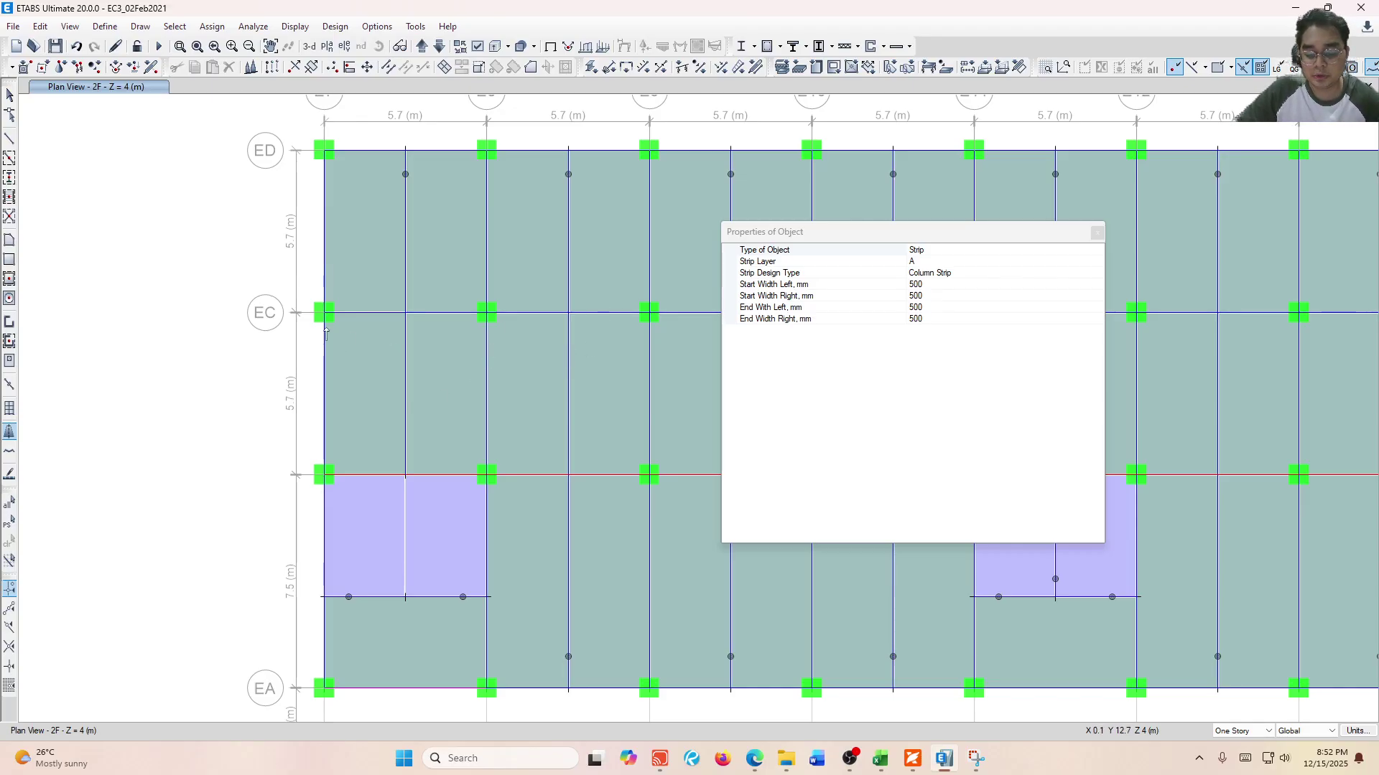
{"action": "key", "text": "Escape"}
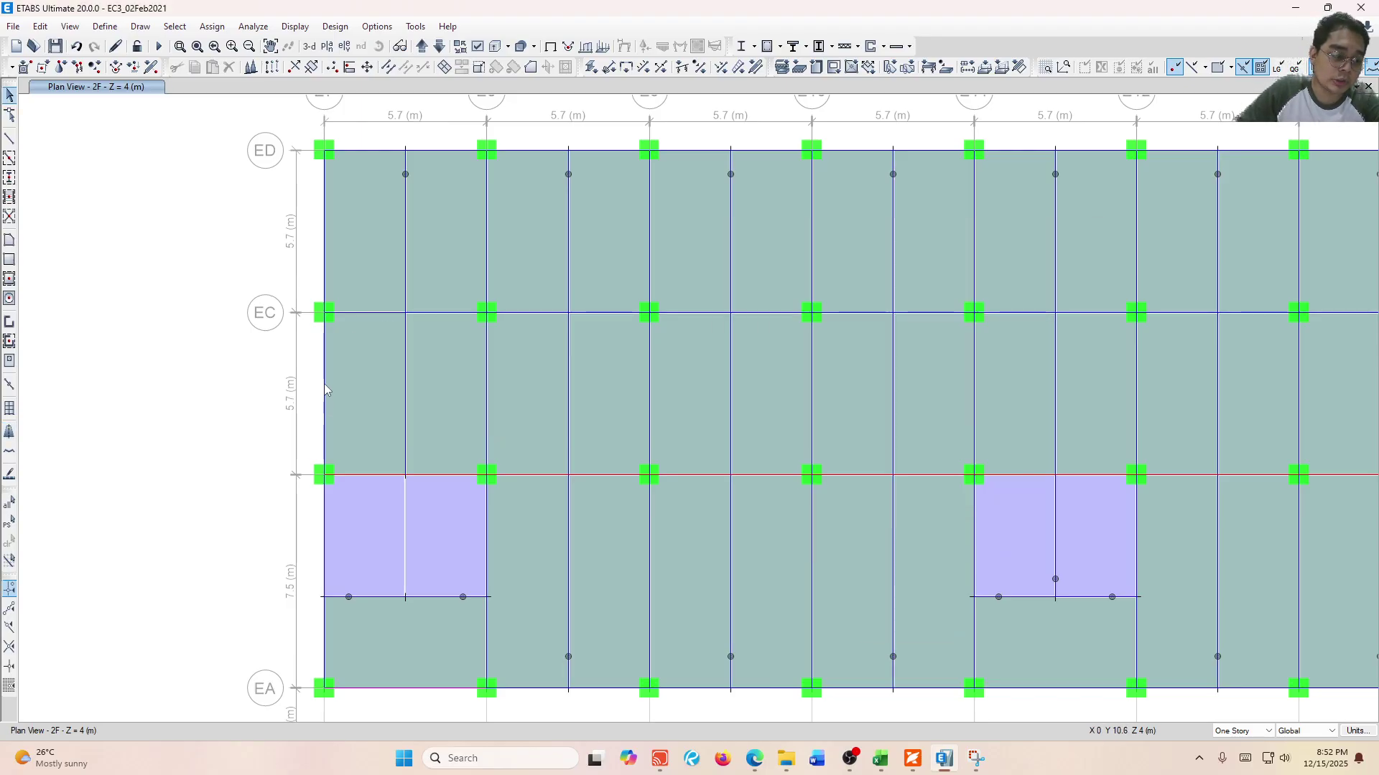
Replicate the two end-bay beams on grid EC once, with dx 0 and dy -5.7/2 m, to mid-bay.
{"action": "left_click", "coordinate": [368, 316]}
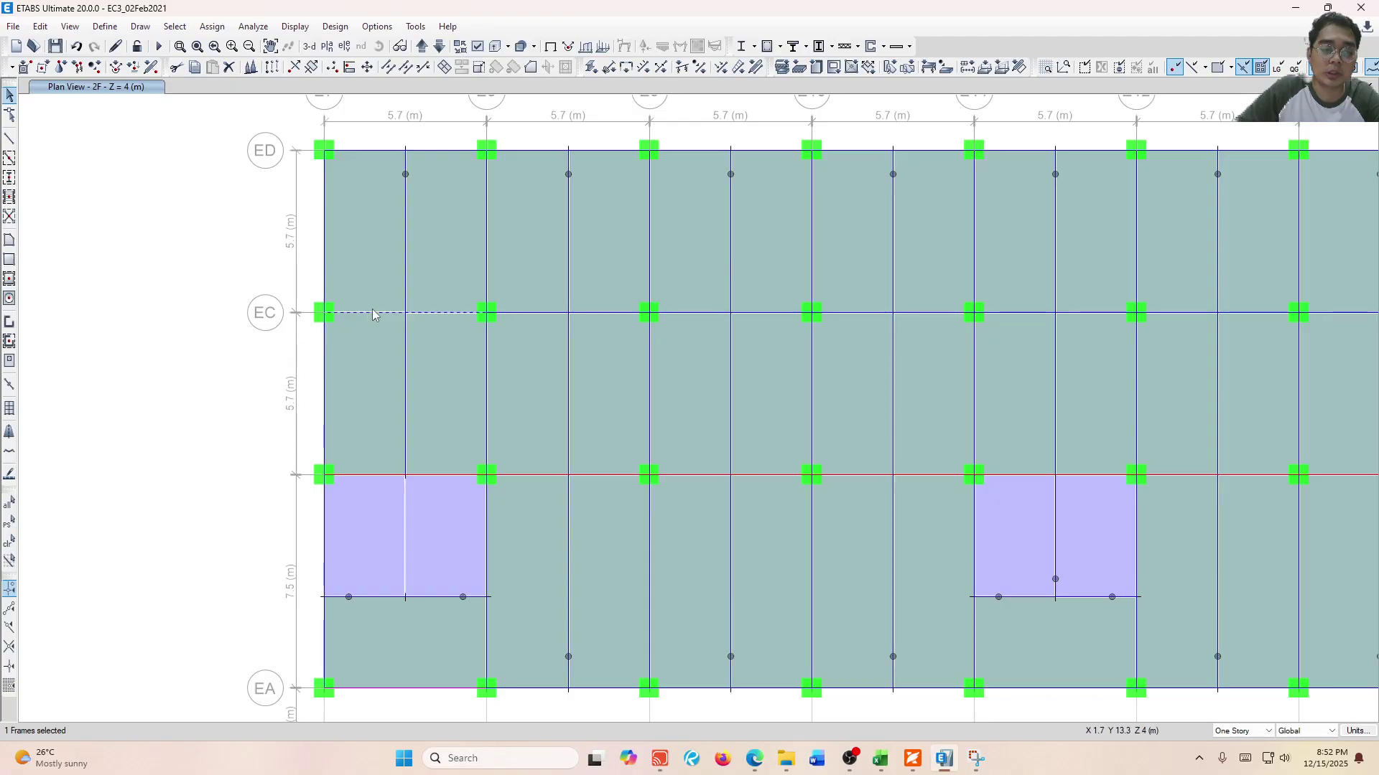
{"action": "scroll", "coordinate": [372, 313], "scroll_direction": "down", "scroll_amount": 3}
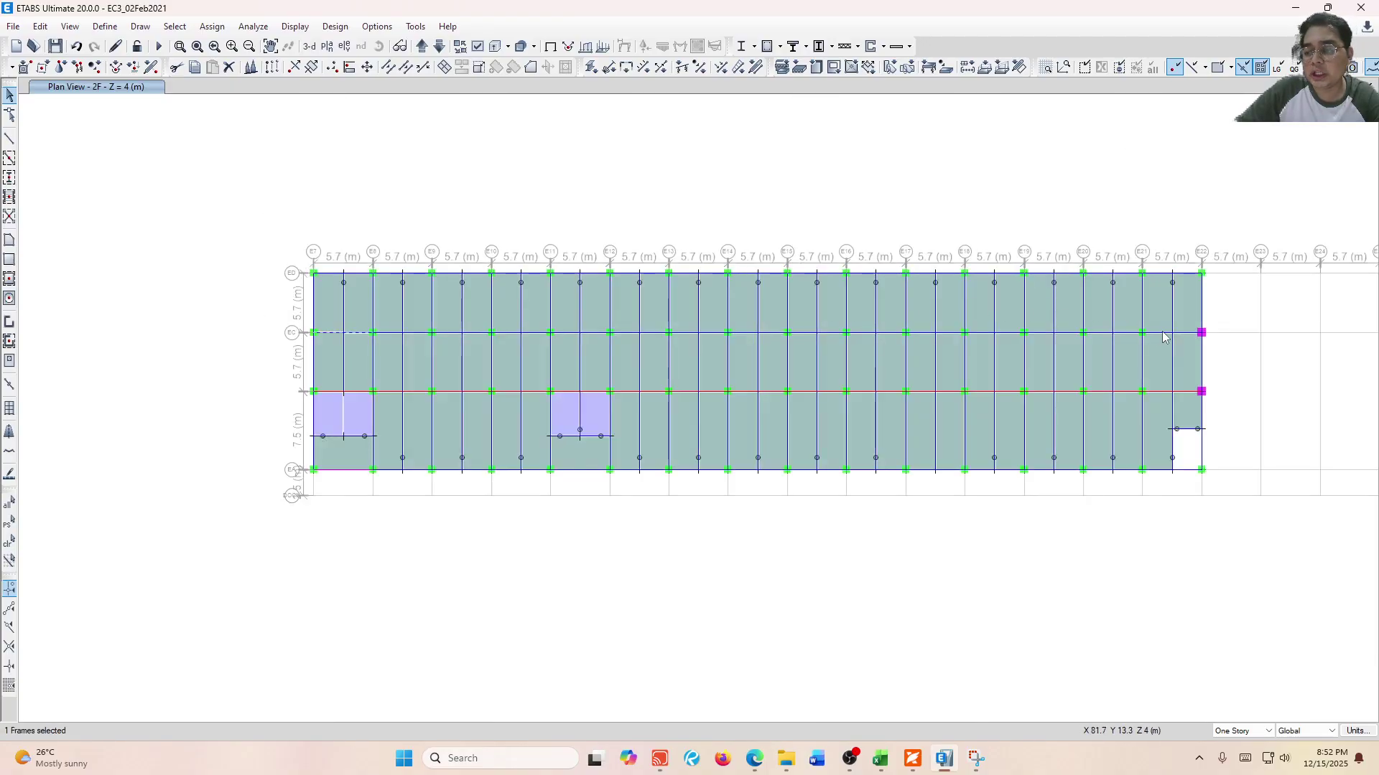
{"action": "scroll", "coordinate": [333, 307], "scroll_direction": "up", "scroll_amount": 3}
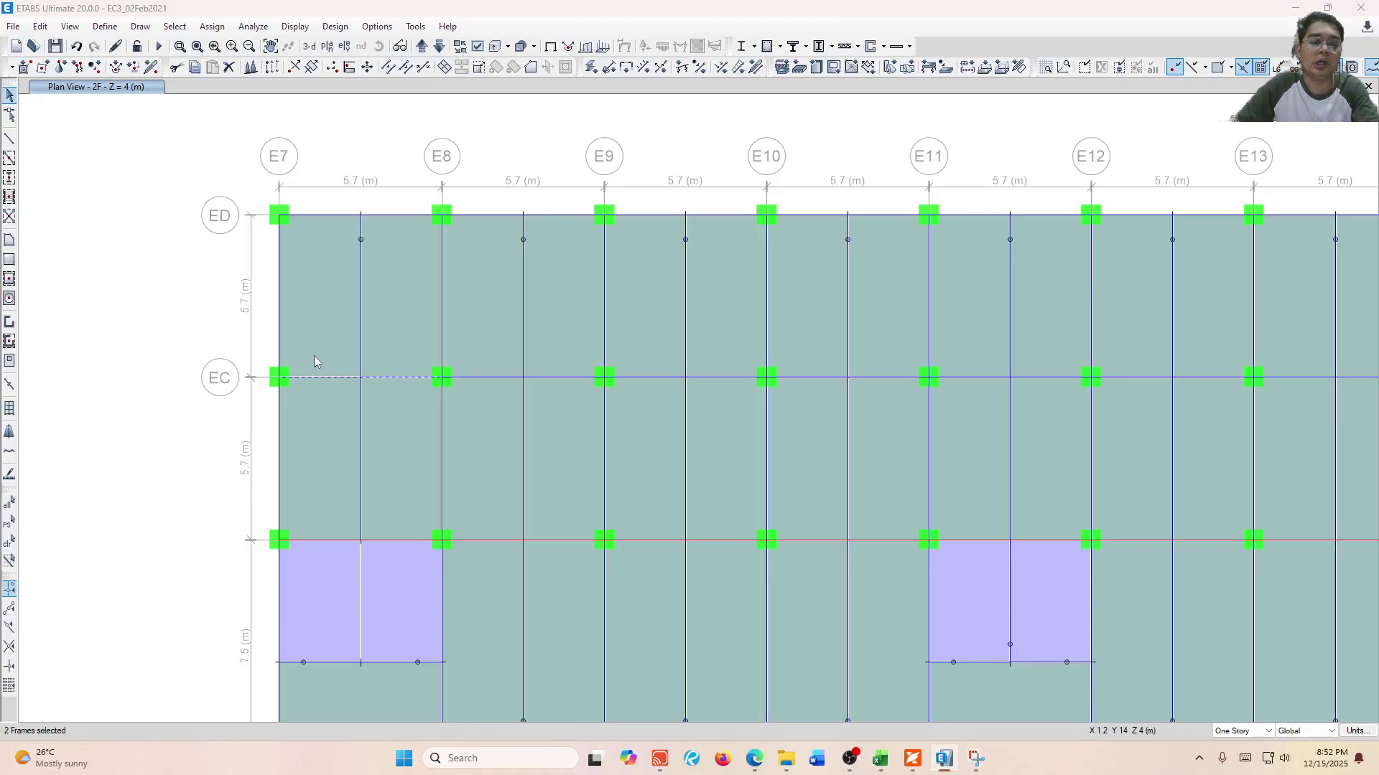
{"action": "key", "text": "ctrl+r"}
{"action": "double_click", "coordinate": [699, 313]}
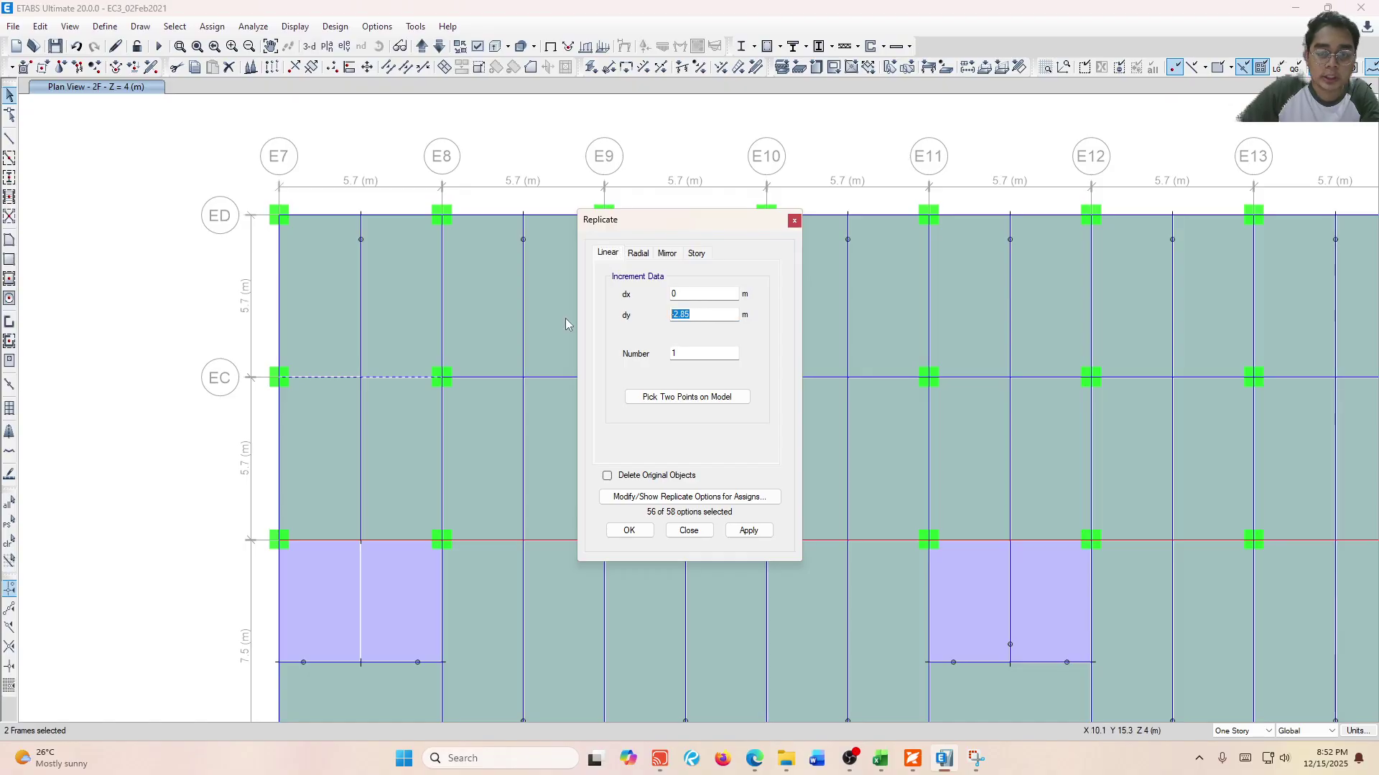
{"action": "key", "text": "BackSpace"}
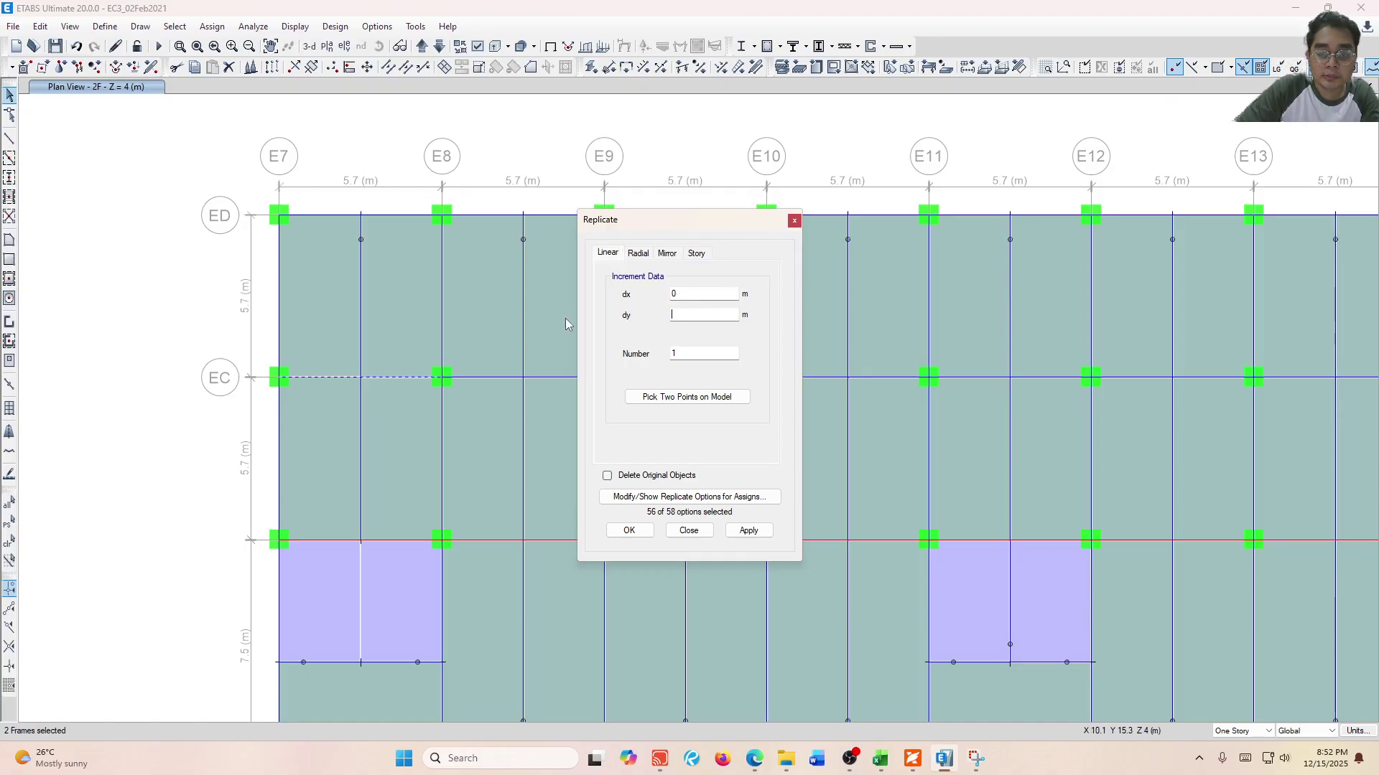
{"action": "type", "text": "-5.7/2"}
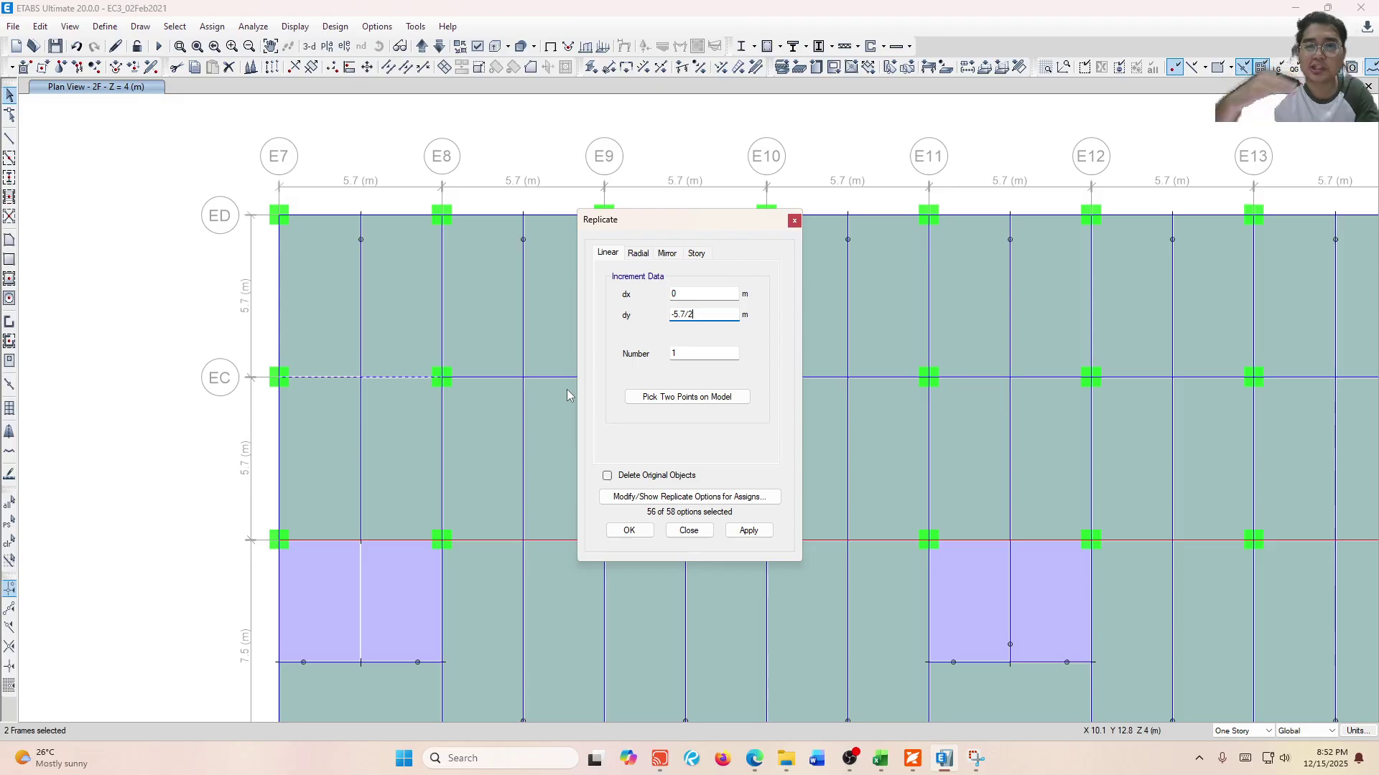
{"action": "left_click", "coordinate": [687, 352]}
{"action": "left_click", "coordinate": [690, 314]}
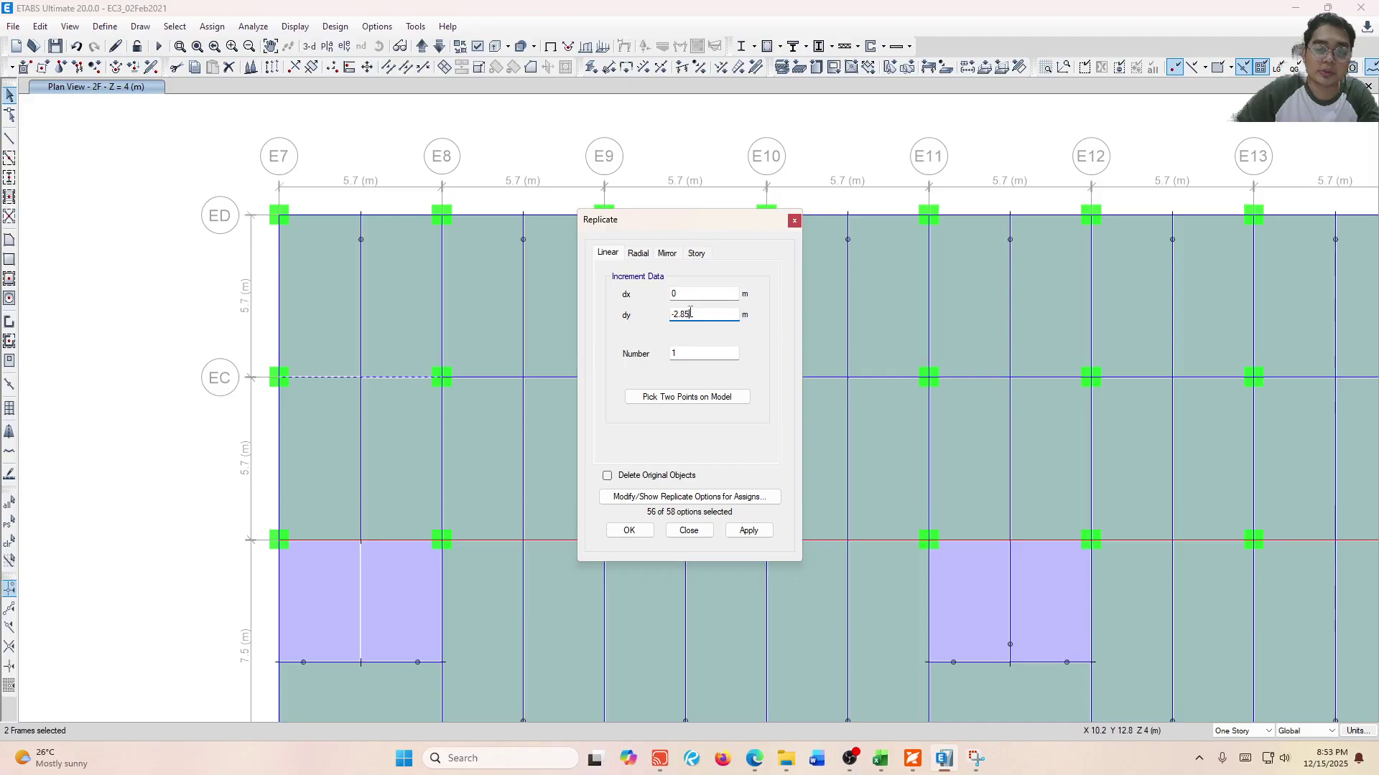
{"action": "left_click", "coordinate": [767, 537]}
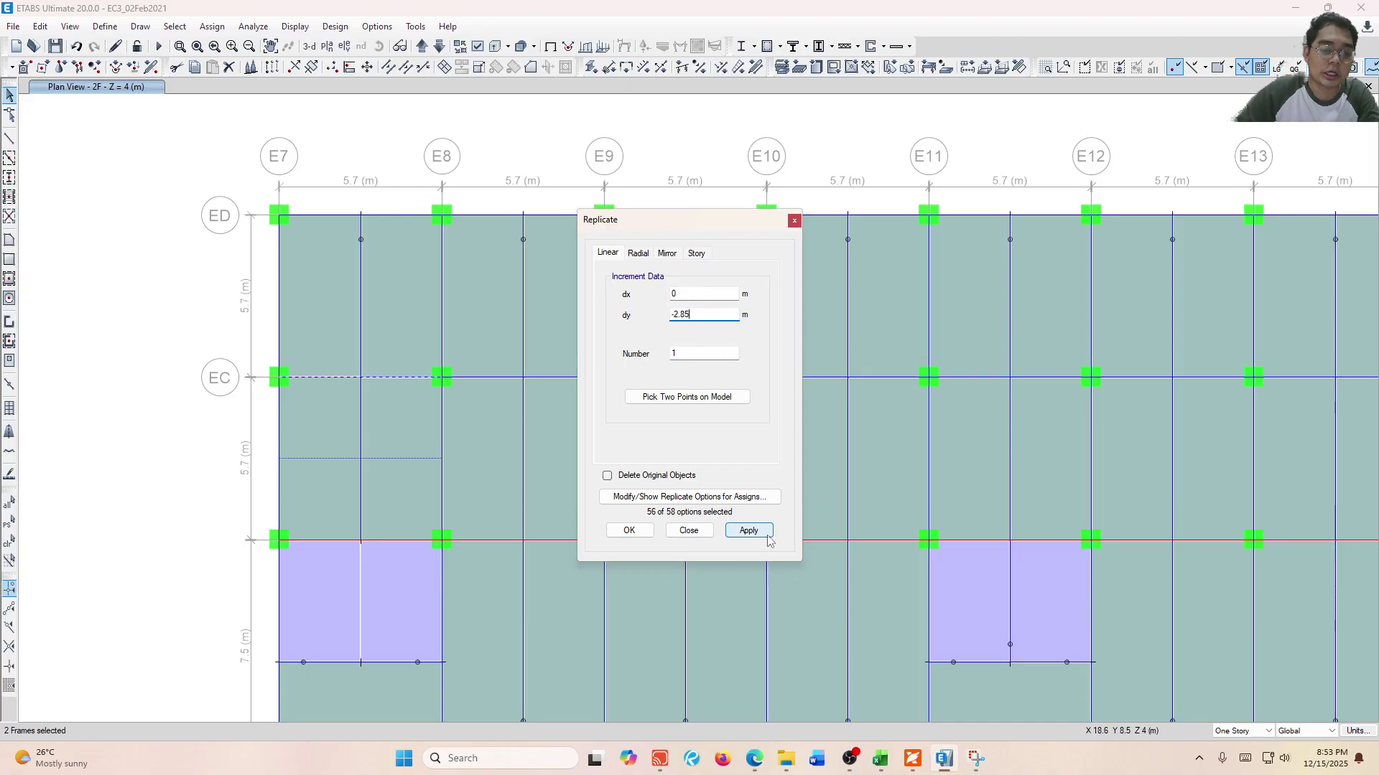
{"action": "left_click", "coordinate": [768, 535]}
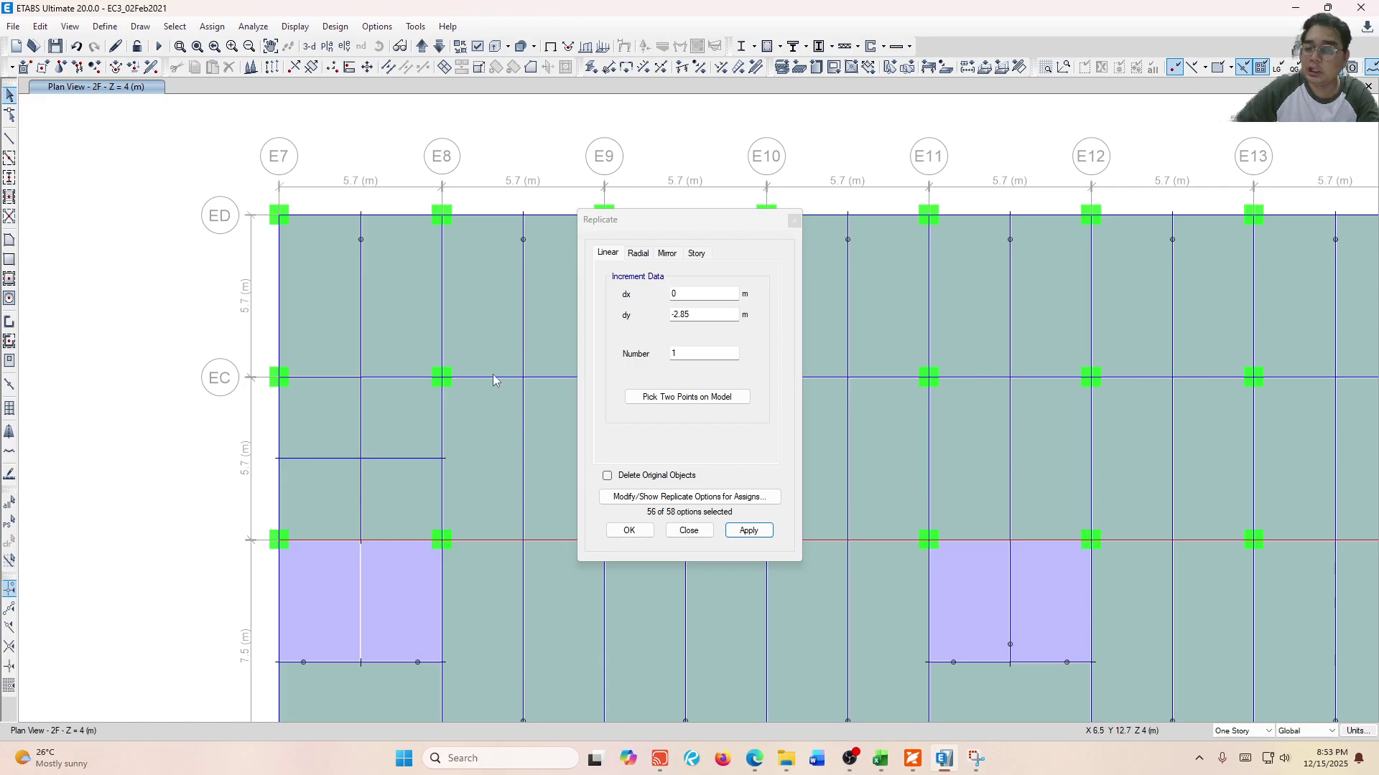
{"action": "key", "text": "Escape"}
{"action": "scroll", "coordinate": [349, 394], "scroll_direction": "down", "scroll_amount": 3}
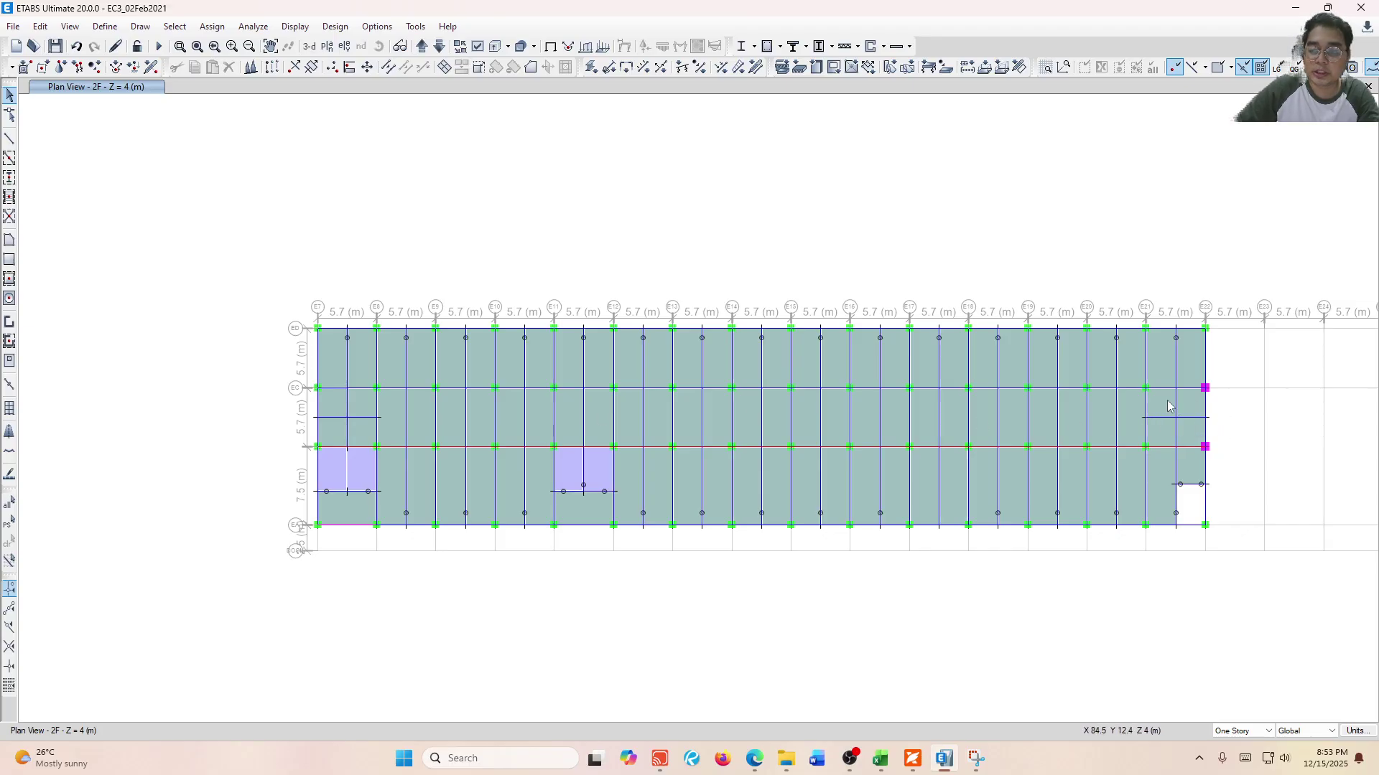
{"action": "scroll", "coordinate": [343, 398], "scroll_direction": "up", "scroll_amount": 3}
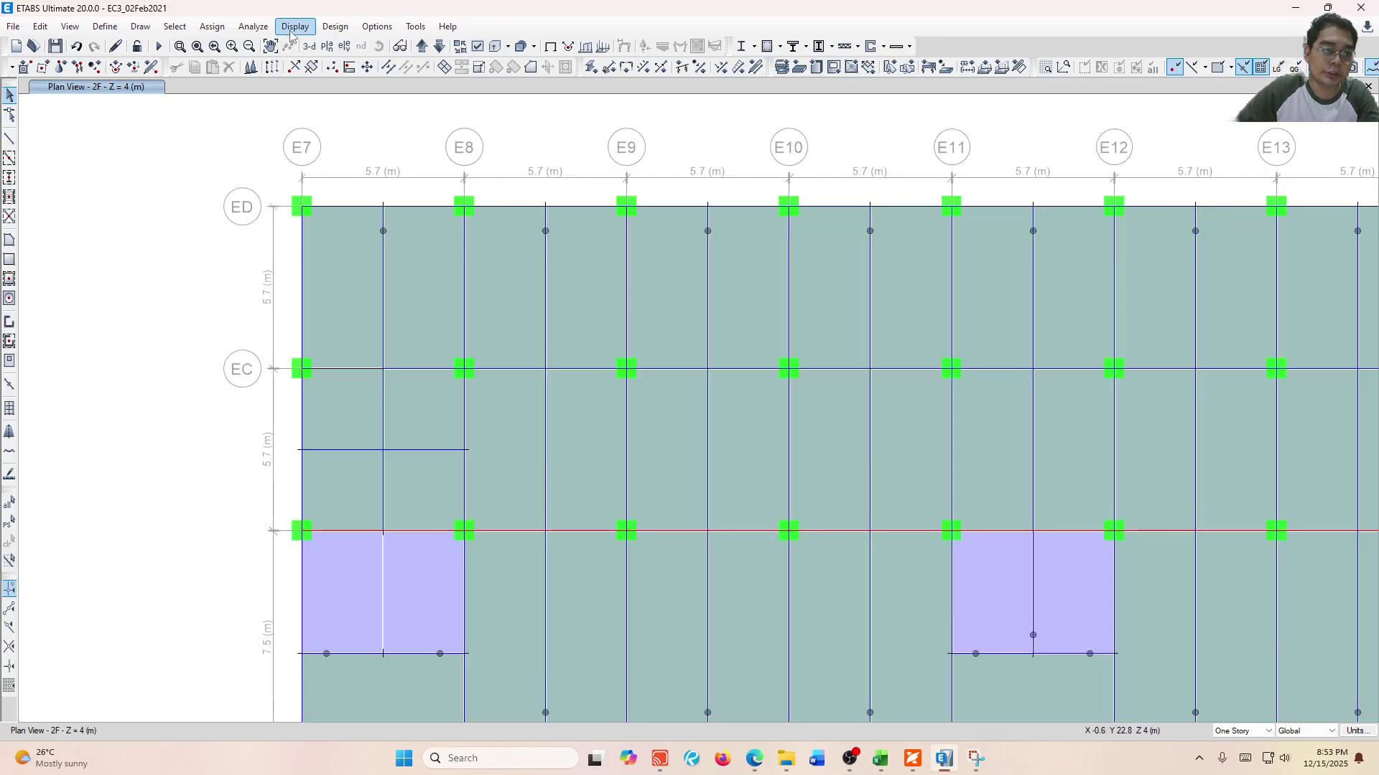
{"action": "left_click", "coordinate": [140, 27]}
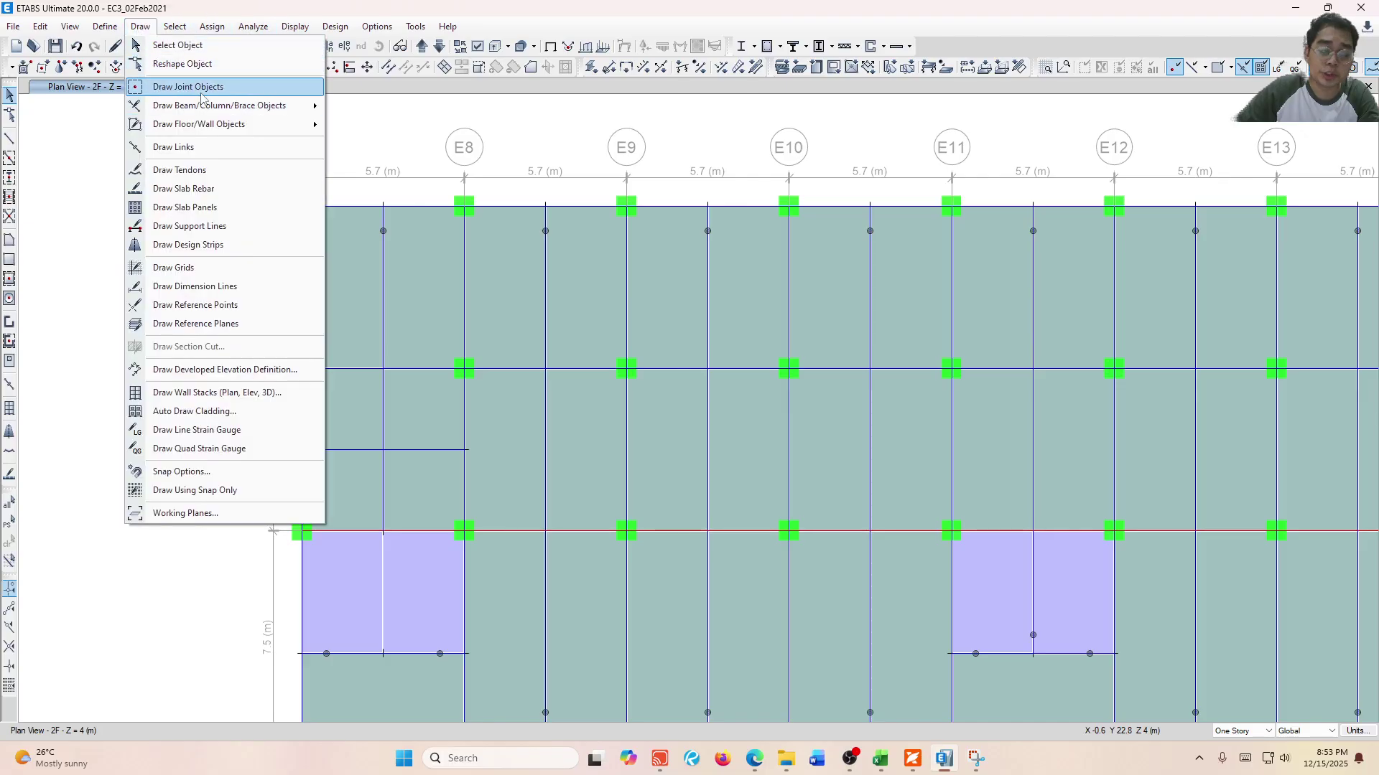
{"action": "left_click", "coordinate": [207, 86]}
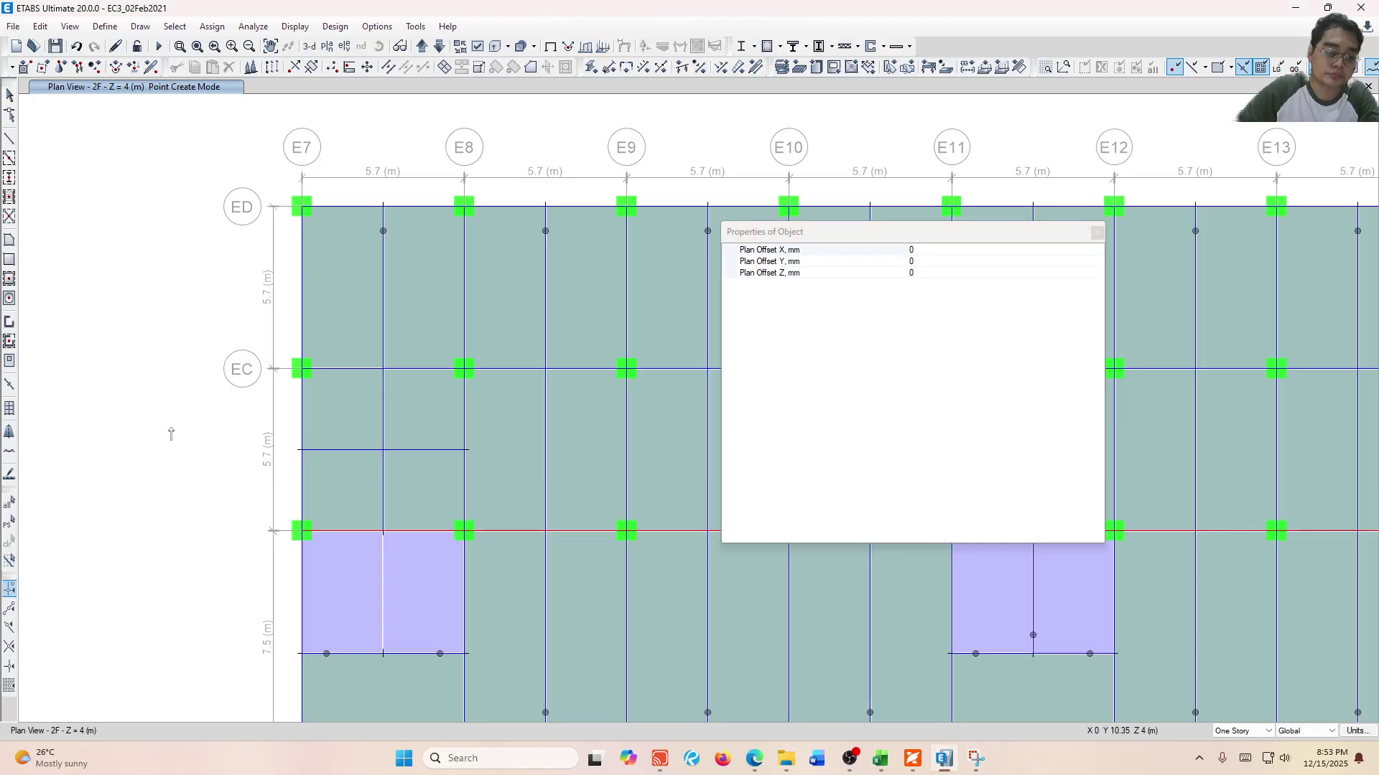
{"action": "scroll", "coordinate": [269, 439], "scroll_direction": "down", "scroll_amount": 3}
{"action": "left_click_drag", "start_coordinate": [981, 232], "coordinate": [890, 508]}
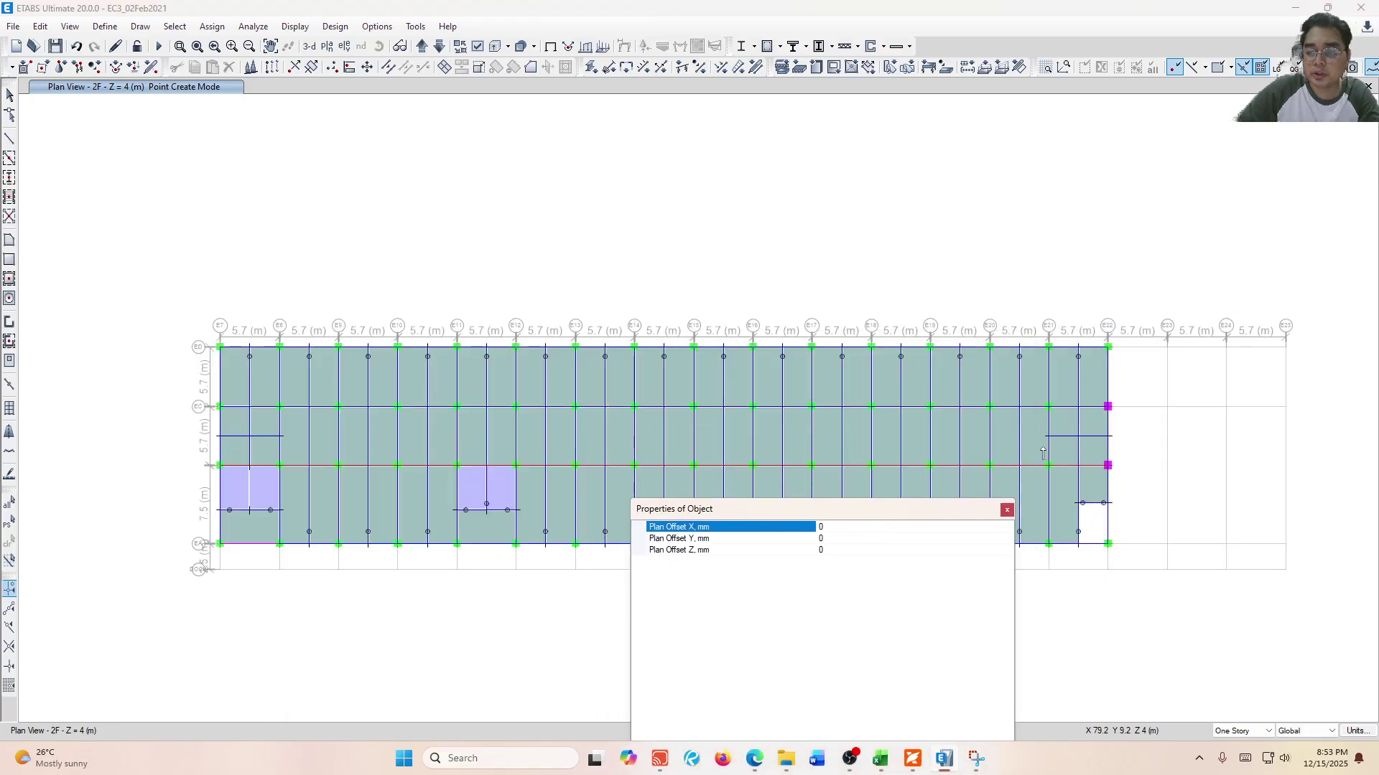
{"action": "left_click", "coordinate": [1007, 509]}
{"action": "key", "text": "Escape"}
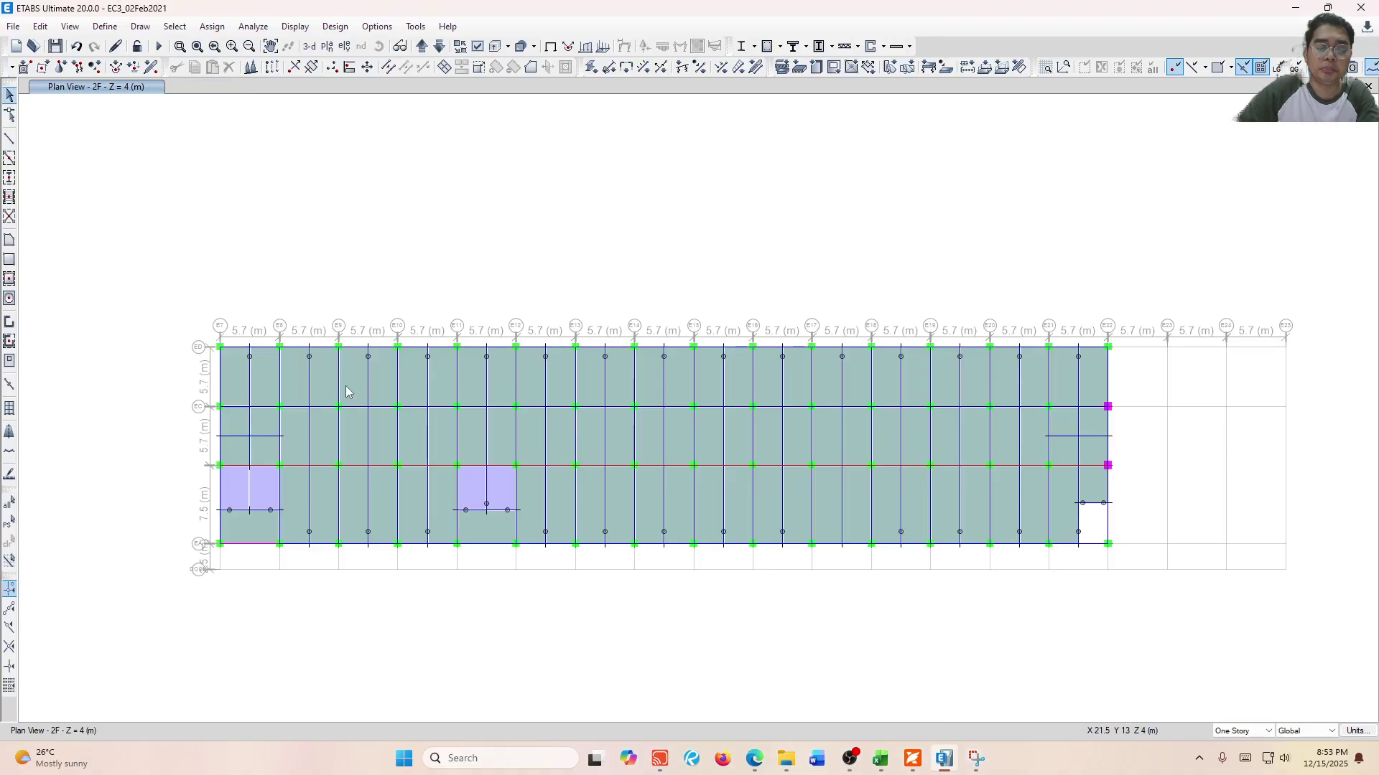
Delete the two replicated mid-bay beams at the slab's ends, keeping their joints on the outer edges.
{"action": "left_click", "coordinate": [267, 438]}
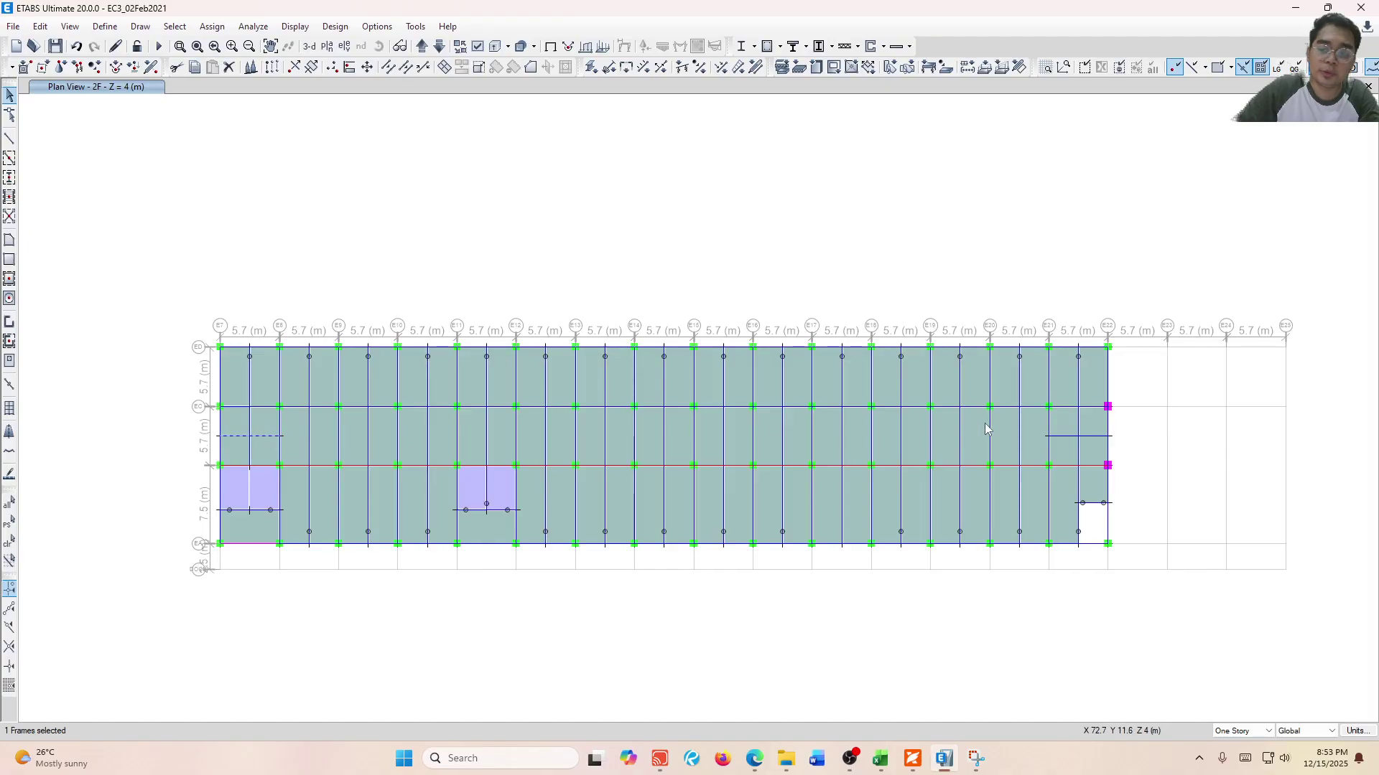
{"action": "key", "text": "Delete"}
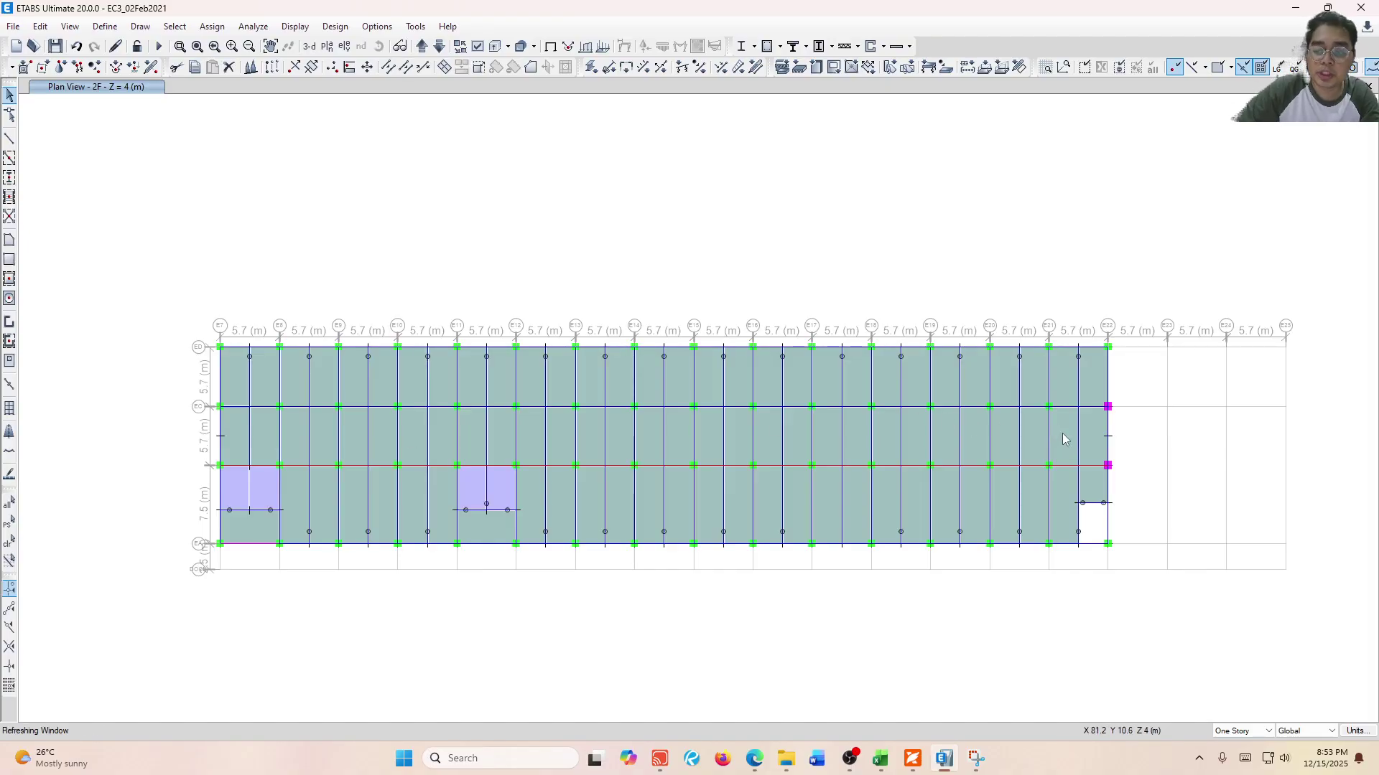
{"action": "scroll", "coordinate": [219, 431], "scroll_direction": "up", "scroll_amount": 3}
{"action": "left_click_drag", "start_coordinate": [201, 428], "coordinate": [246, 476]}
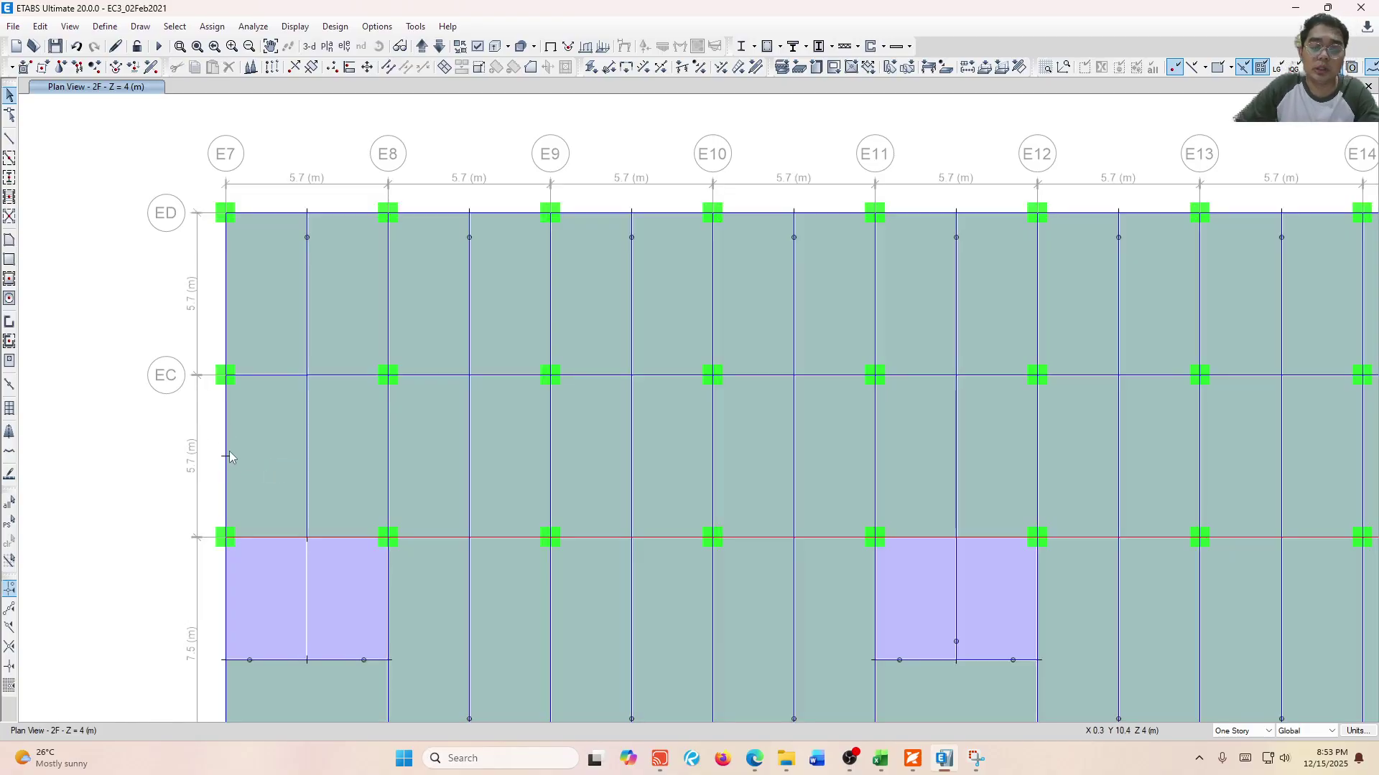
Set up a design strip on layer A as a Column Strip with 500 mm start and end widths on each side.
{"action": "scroll", "coordinate": [160, 437], "scroll_direction": "down", "scroll_amount": 3}
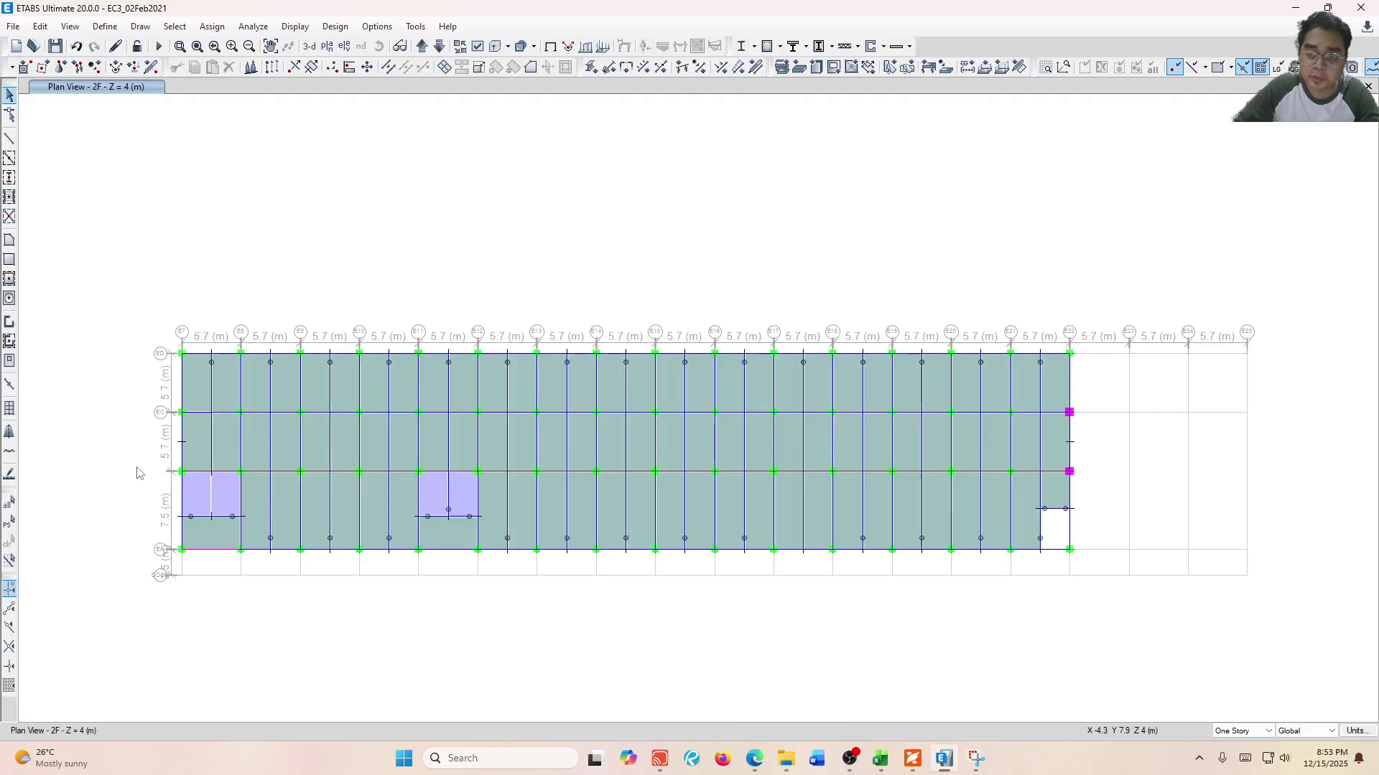
{"action": "left_click", "coordinate": [13, 435]}
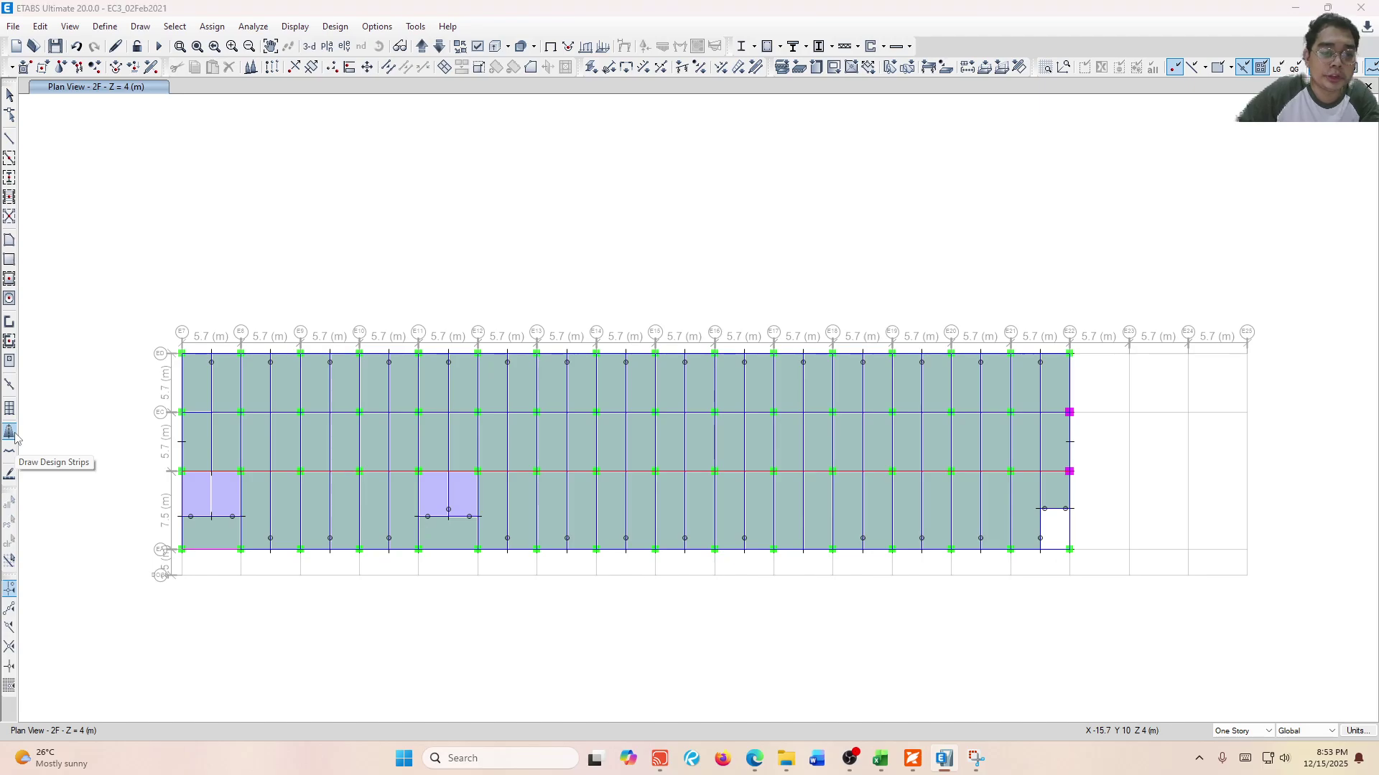
{"action": "left_click_drag", "start_coordinate": [806, 466], "coordinate": [782, 178]}
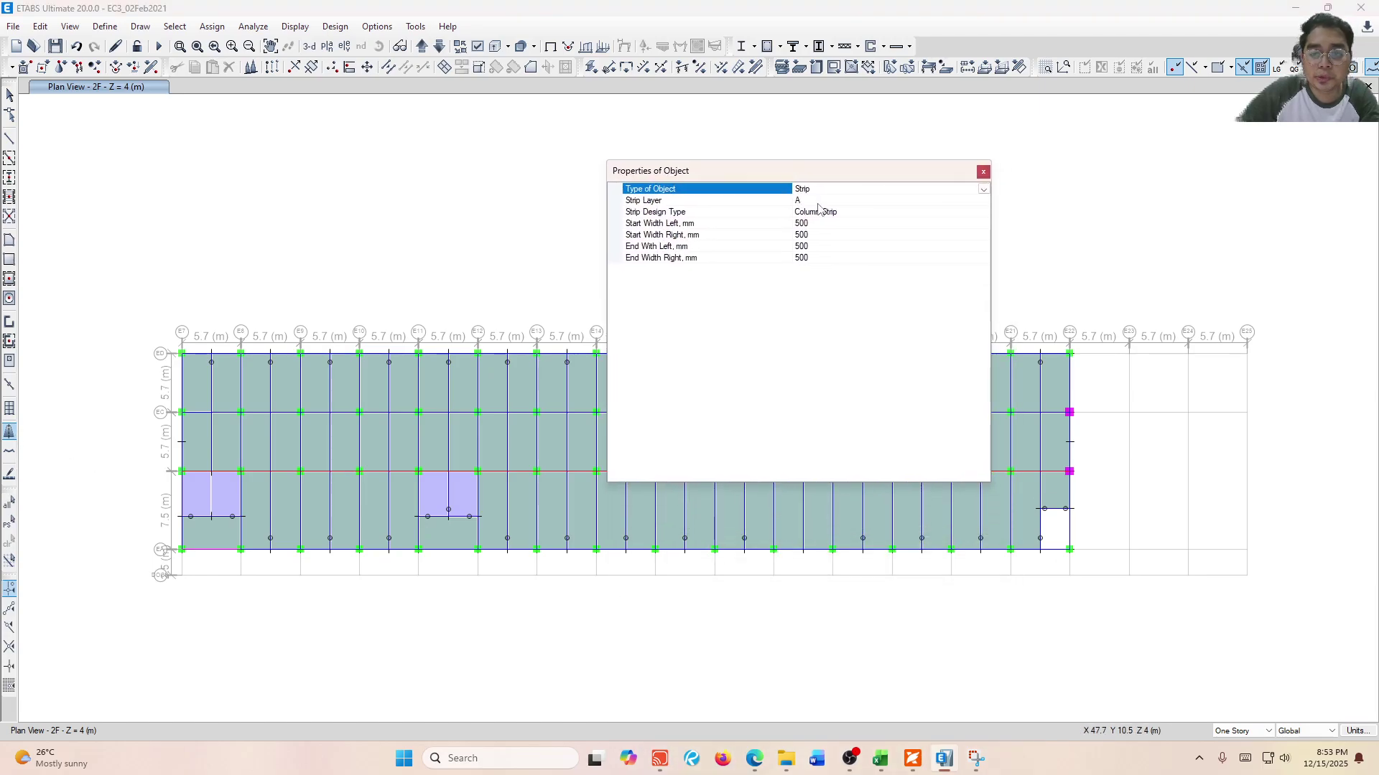
{"action": "left_click", "coordinate": [822, 202]}
{"action": "left_click", "coordinate": [836, 214]}
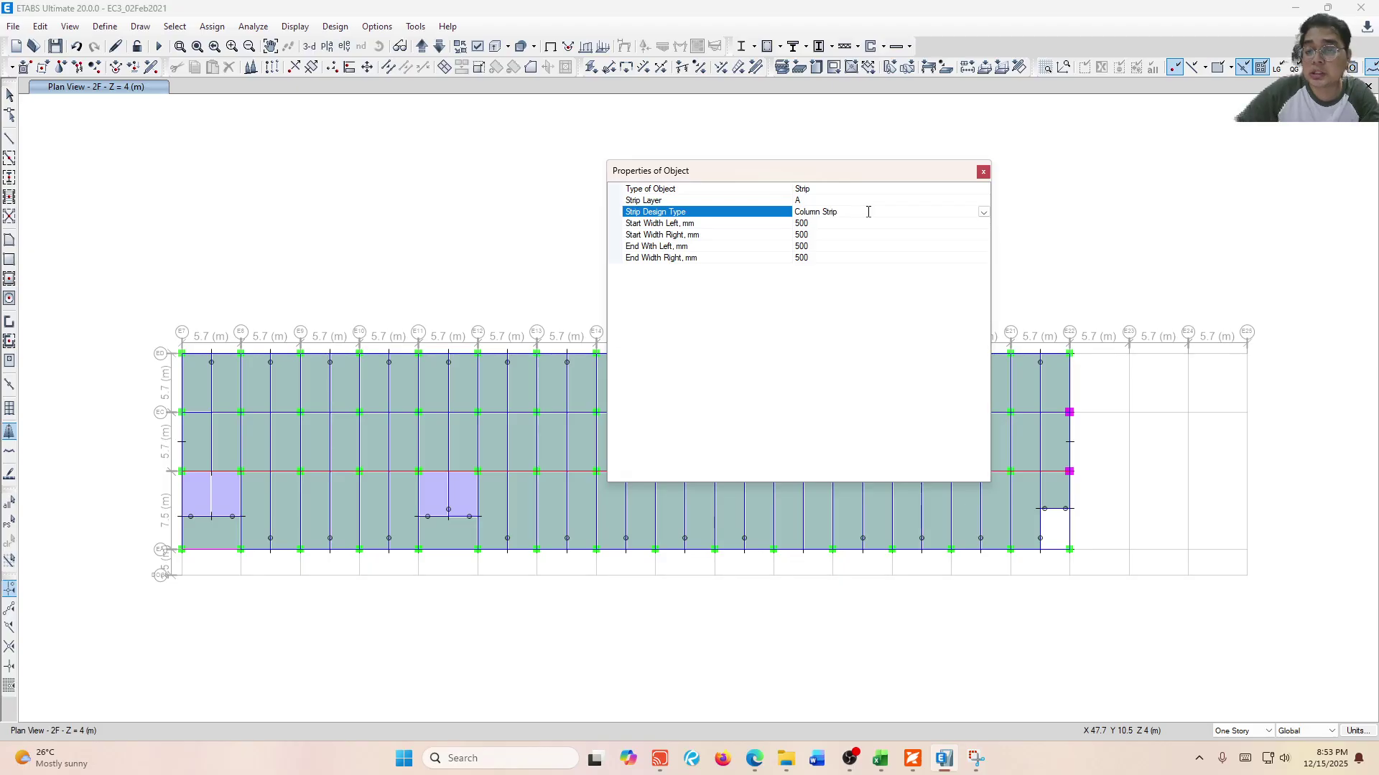
{"action": "left_click", "coordinate": [983, 214]}
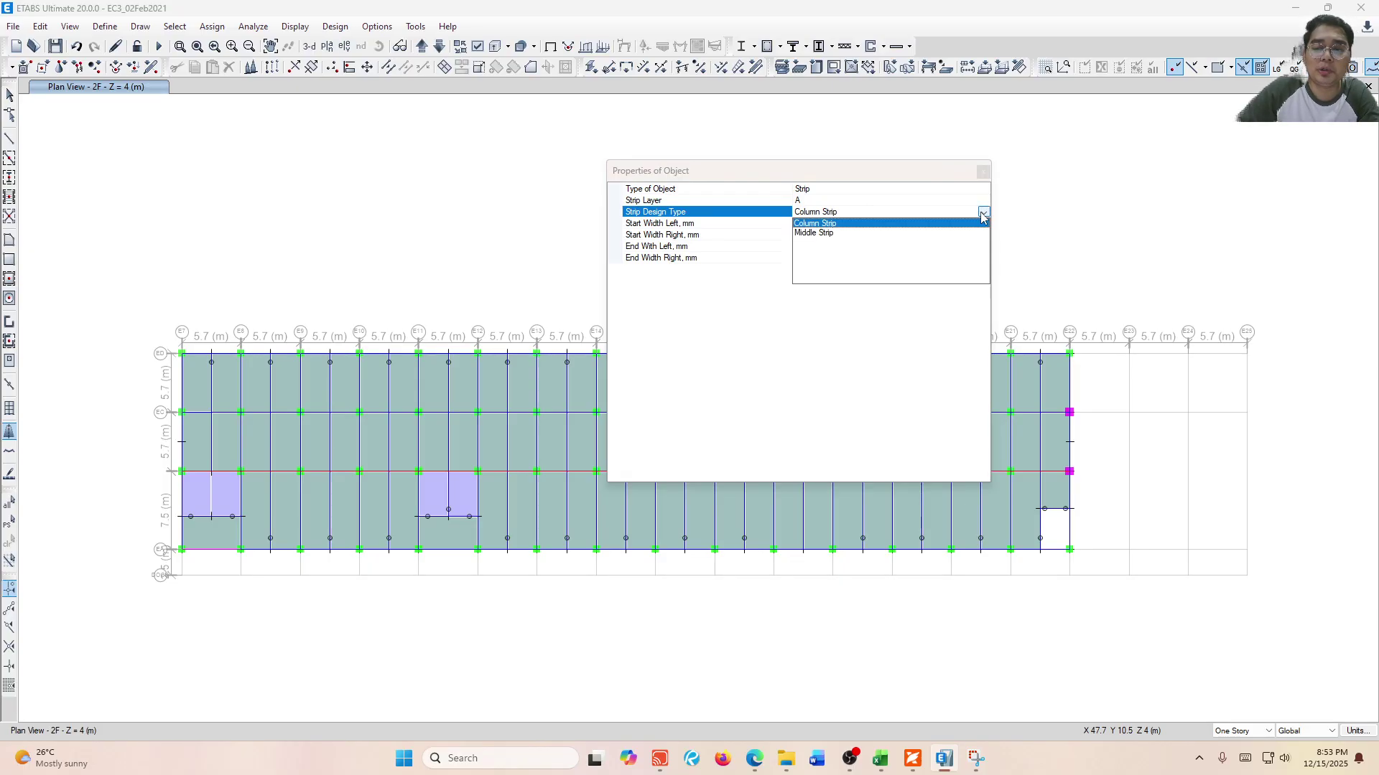
{"action": "left_click", "coordinate": [913, 233]}
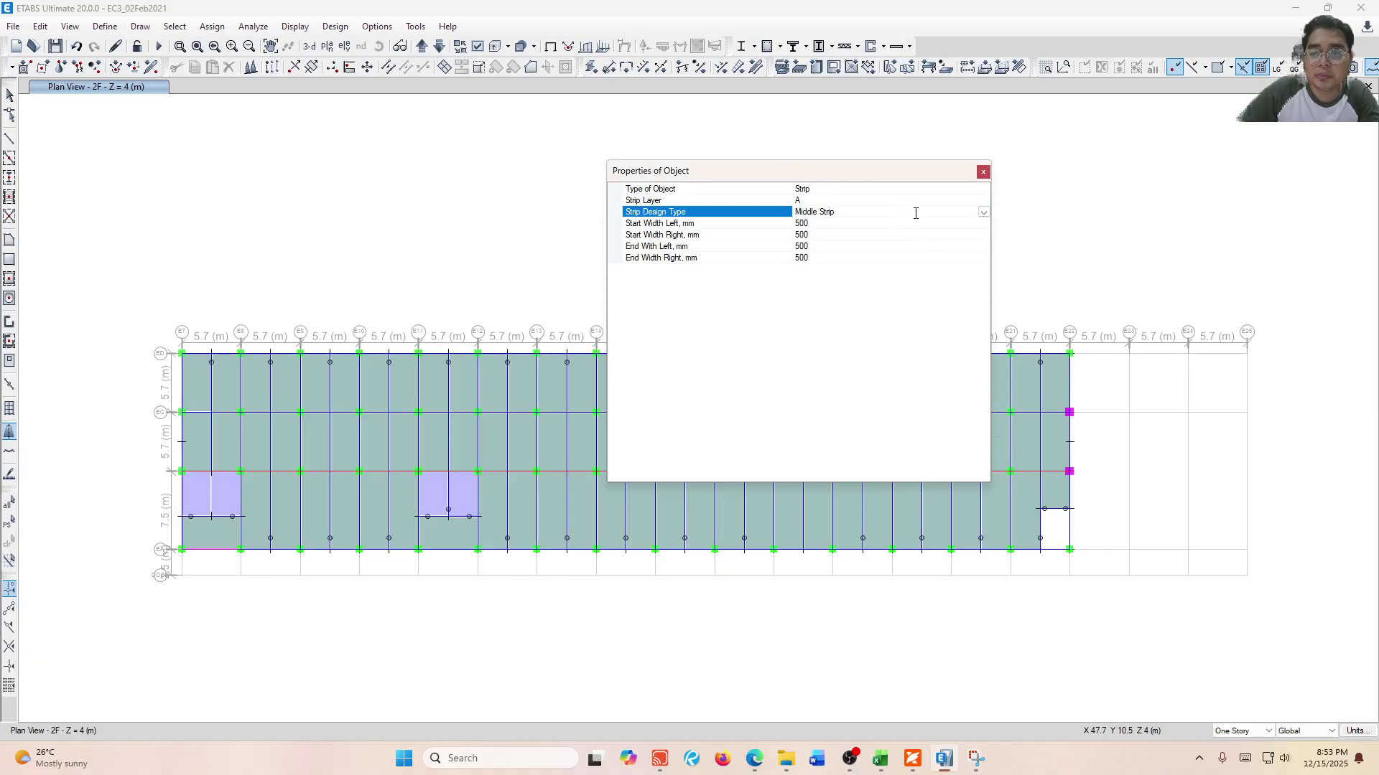
{"action": "left_click", "coordinate": [983, 213]}
{"action": "left_click", "coordinate": [819, 222]}
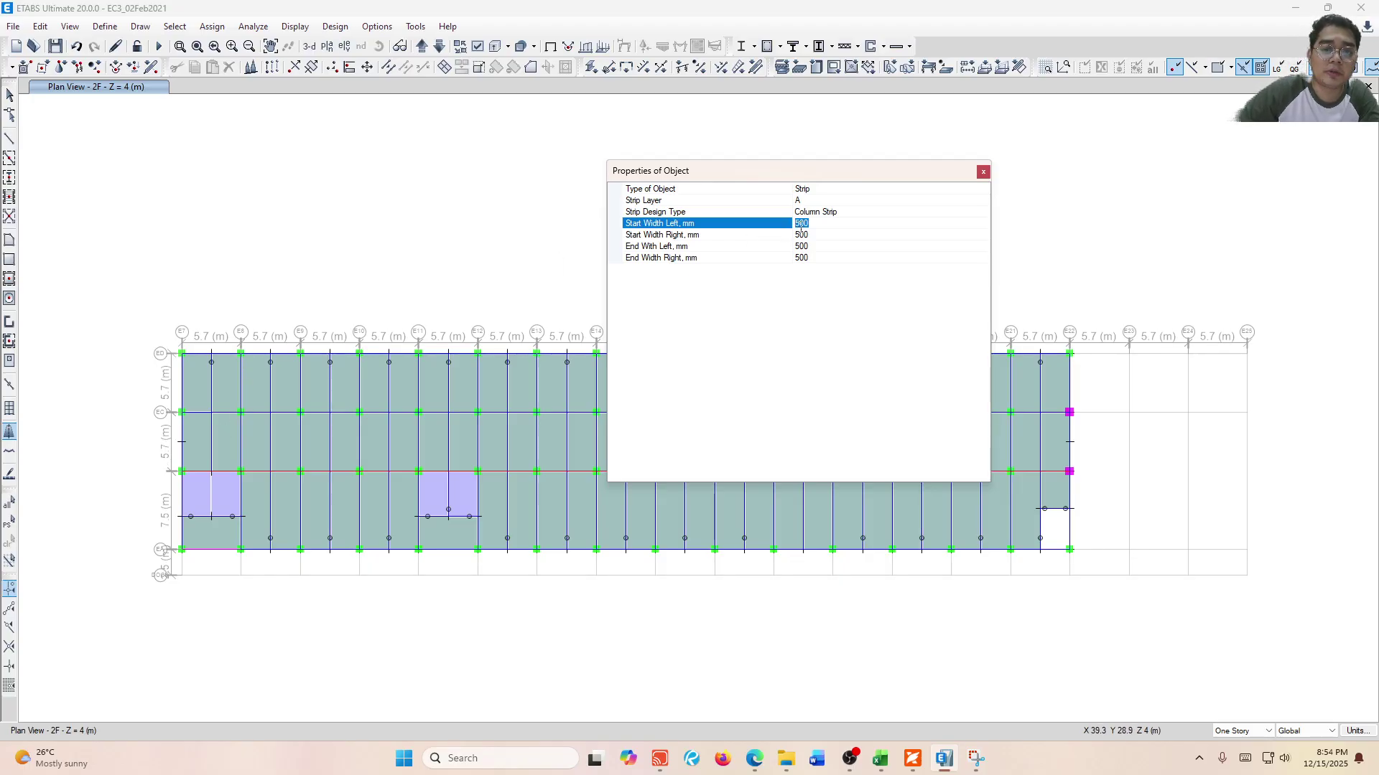
{"action": "double_click", "coordinate": [823, 223]}
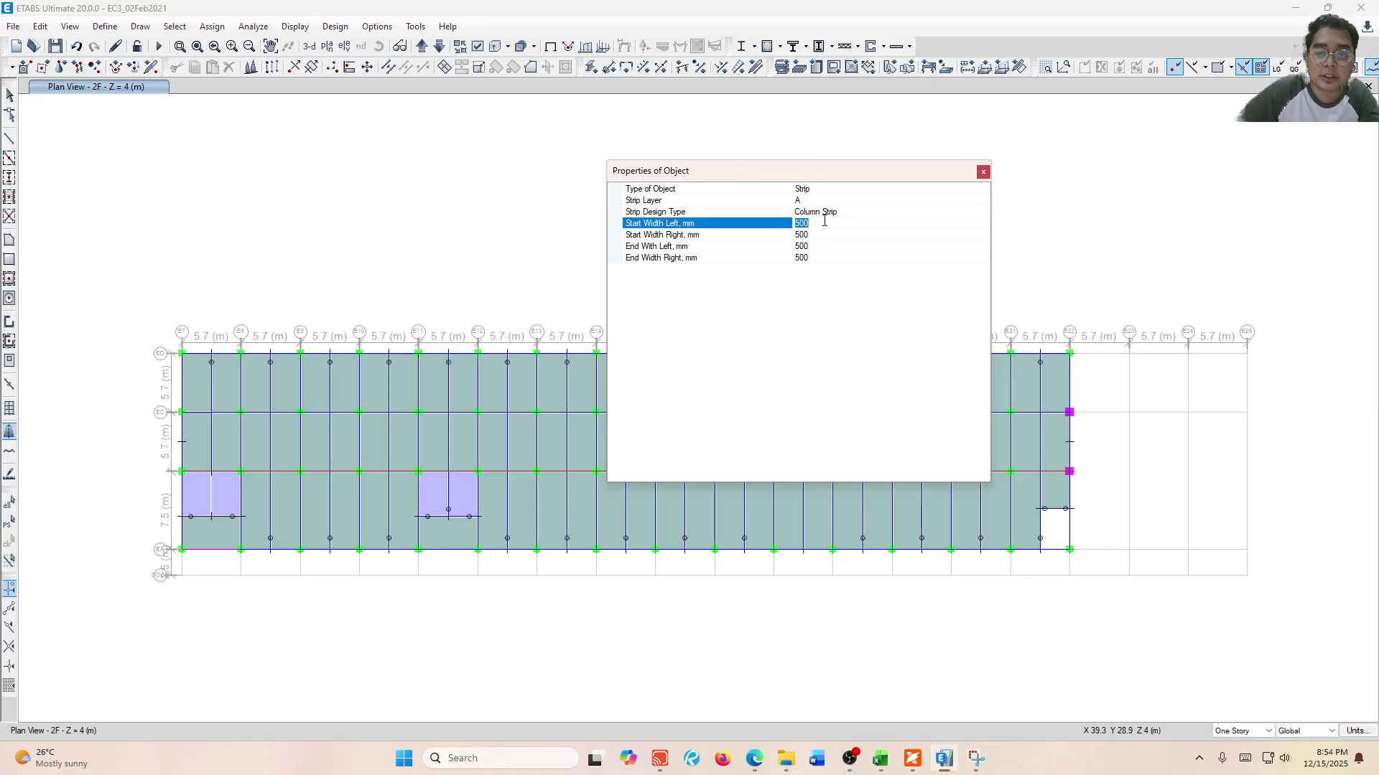
{"action": "left_click", "coordinate": [823, 234]}
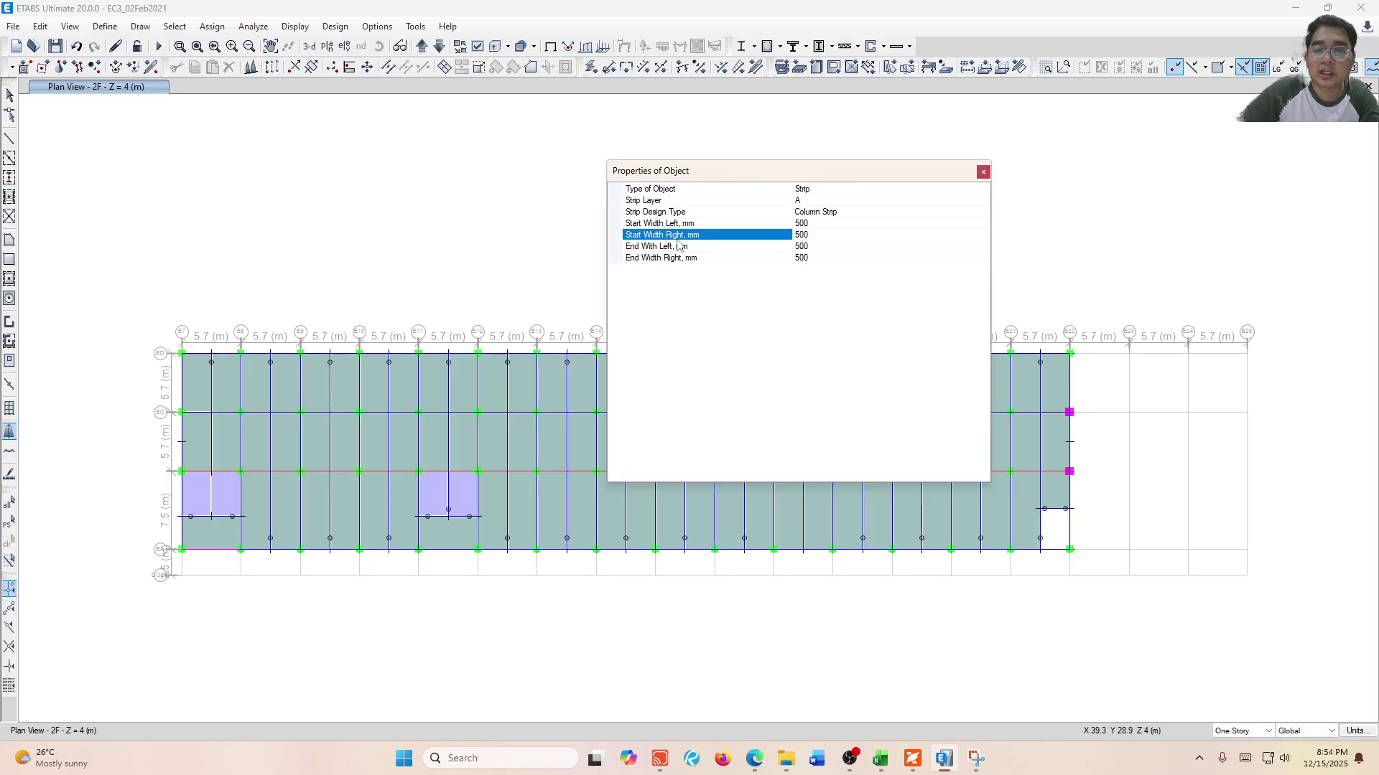
Draw the design strip along the slab's full length, between the mid-bay joints on grids E7 and E22 below grid EC.
{"action": "left_click", "coordinate": [181, 443]}
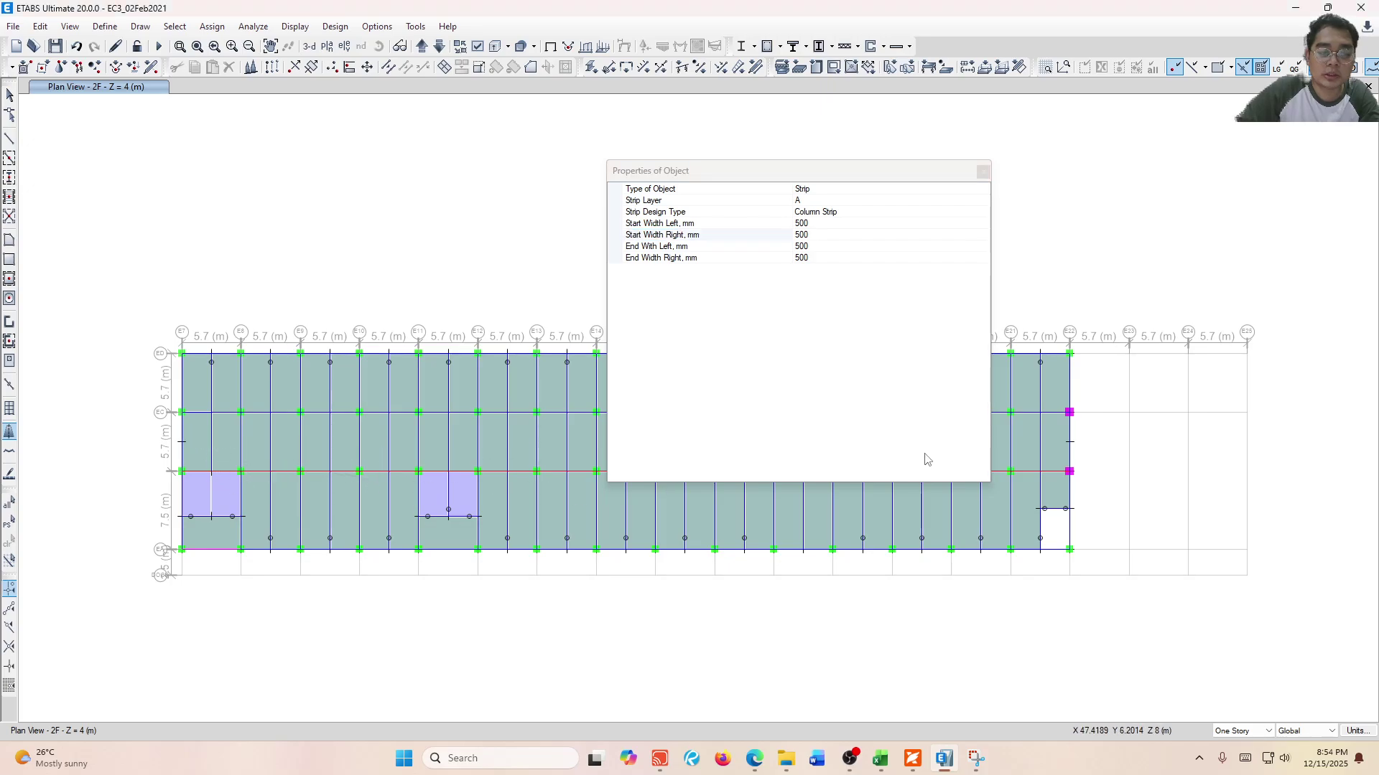
{"action": "left_click", "coordinate": [1070, 443]}
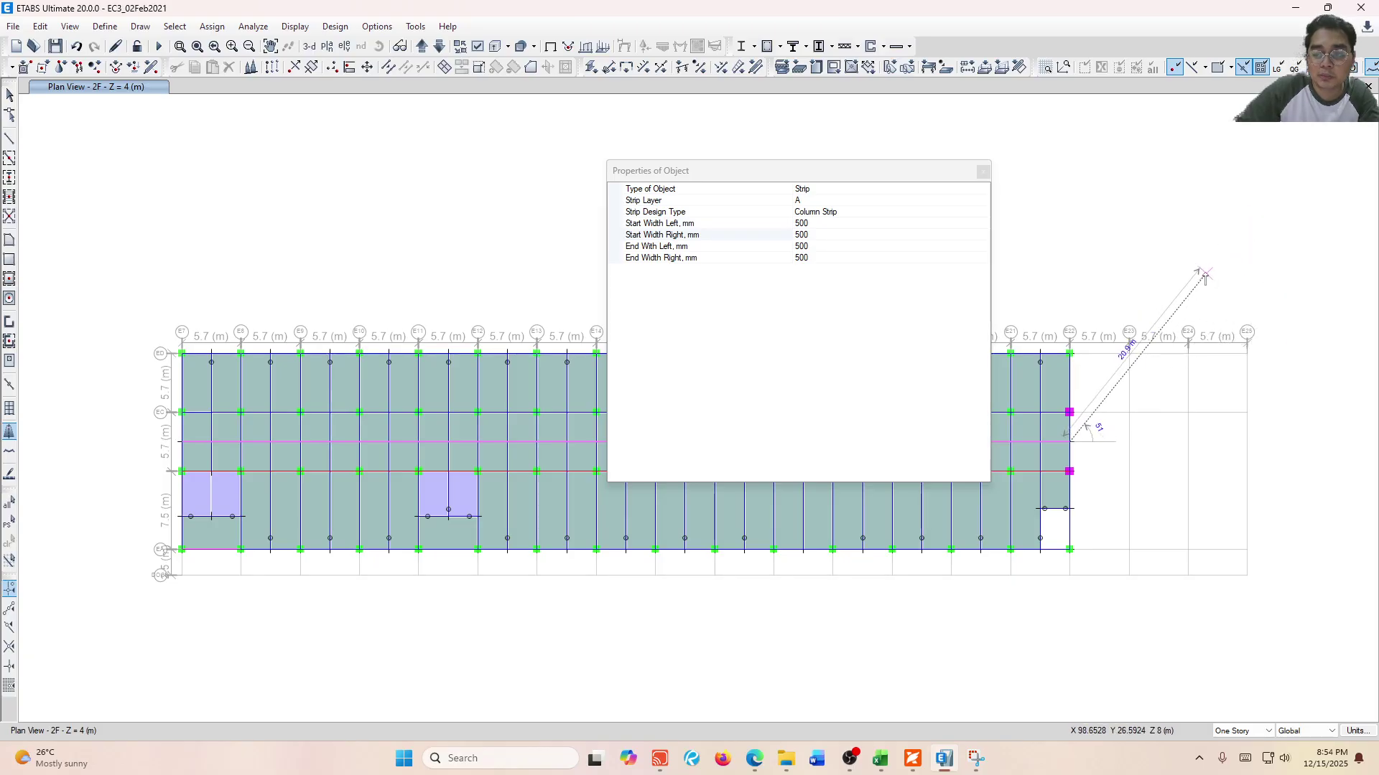
{"action": "key", "text": "Escape"}
{"action": "left_click", "coordinate": [983, 171]}
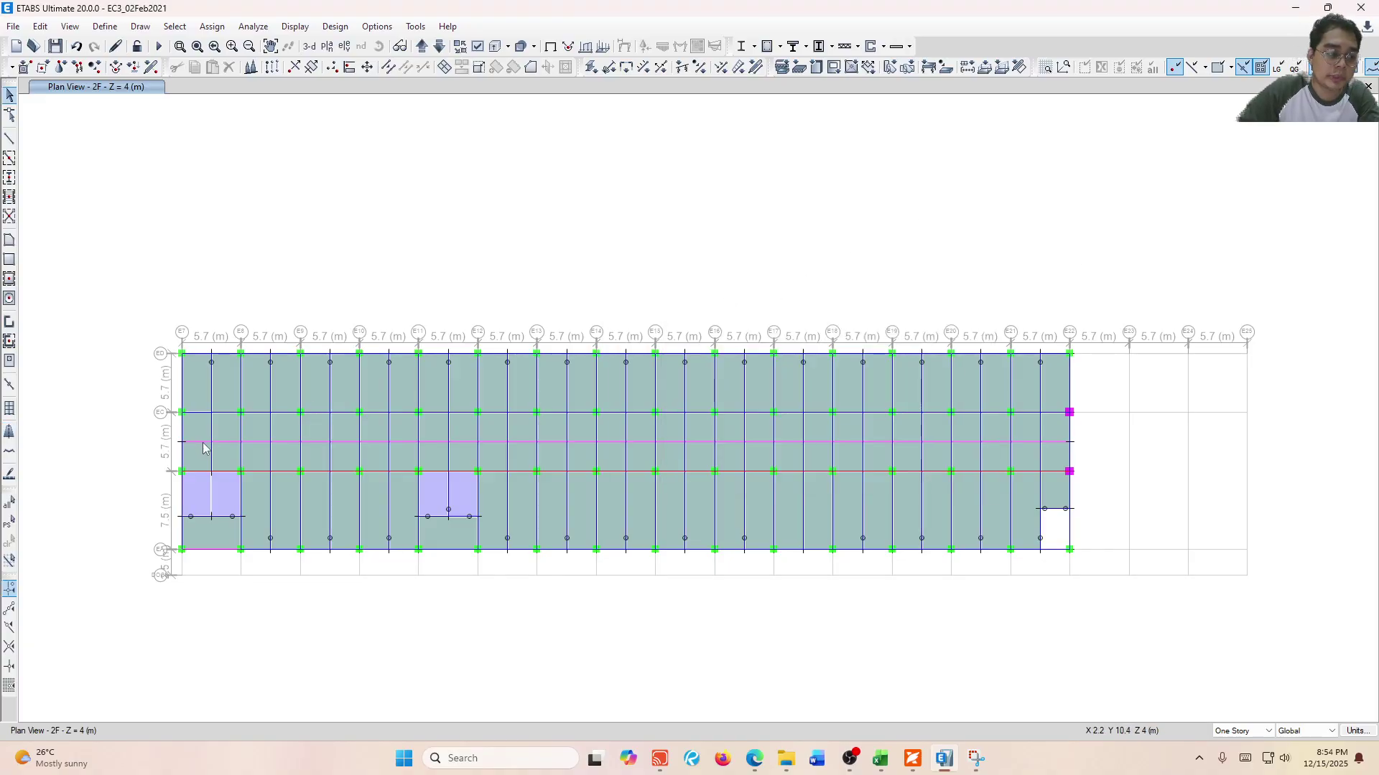
Turn on the width display for design strip objects in the 2F plan view.
{"action": "scroll", "coordinate": [169, 455], "scroll_direction": "up", "scroll_amount": 3}
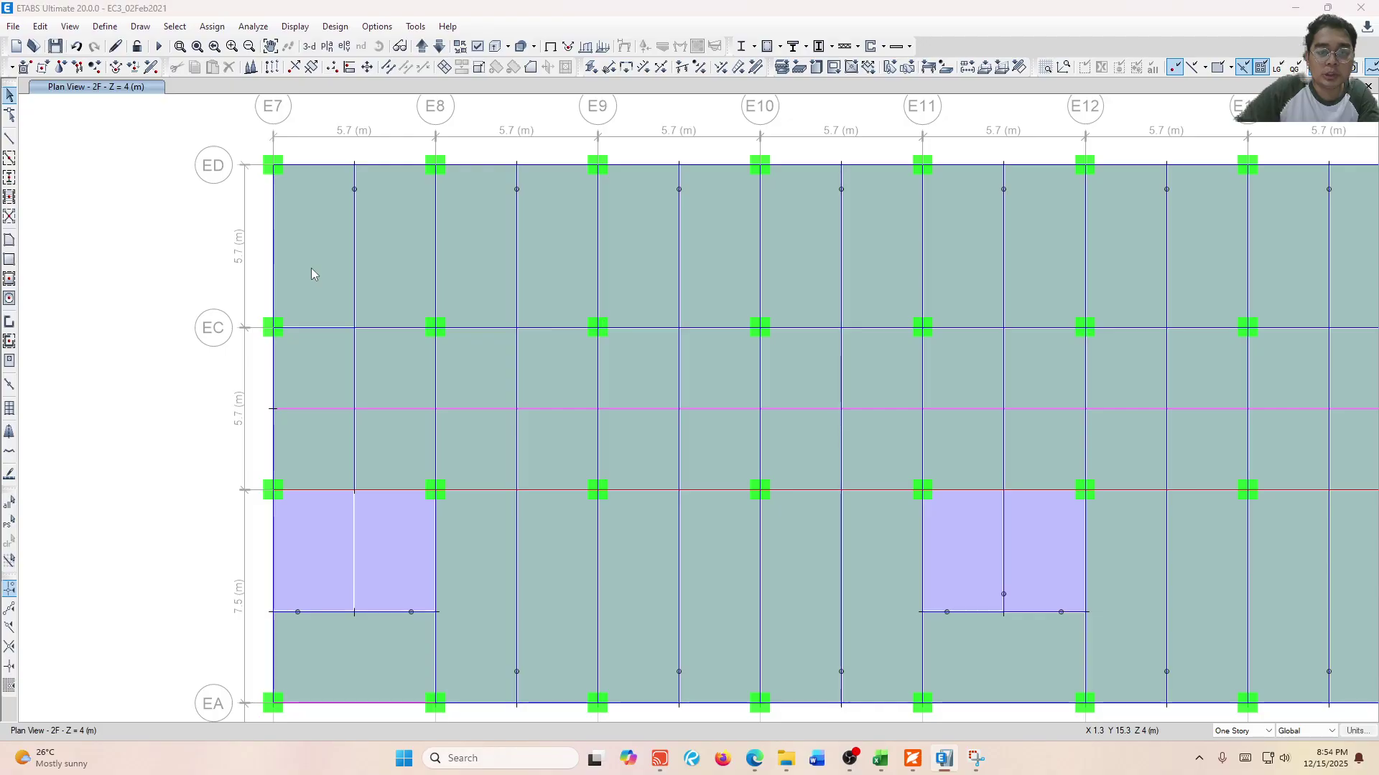
{"action": "key", "text": "ctrl+w"}
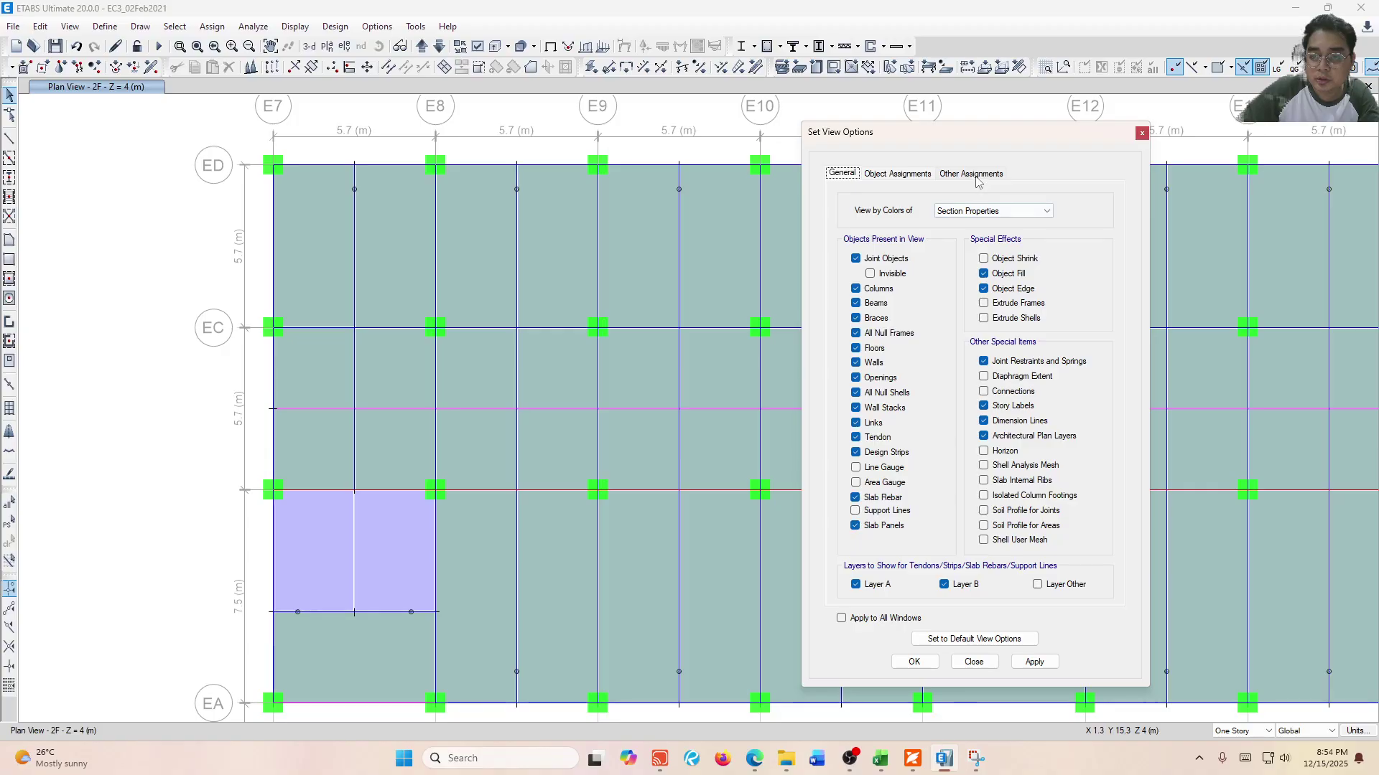
{"action": "left_click", "coordinate": [973, 175]}
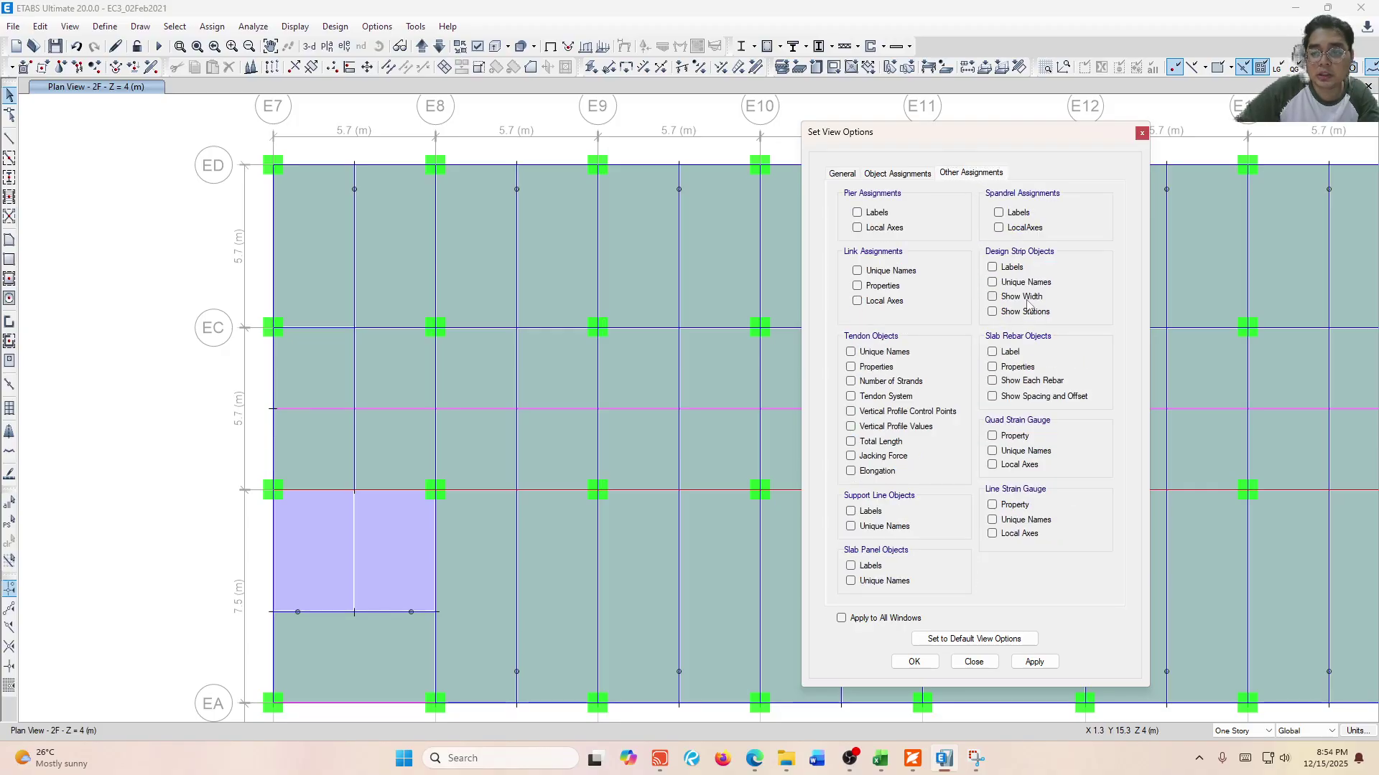
{"action": "left_click", "coordinate": [1027, 298]}
{"action": "left_click", "coordinate": [1034, 662]}
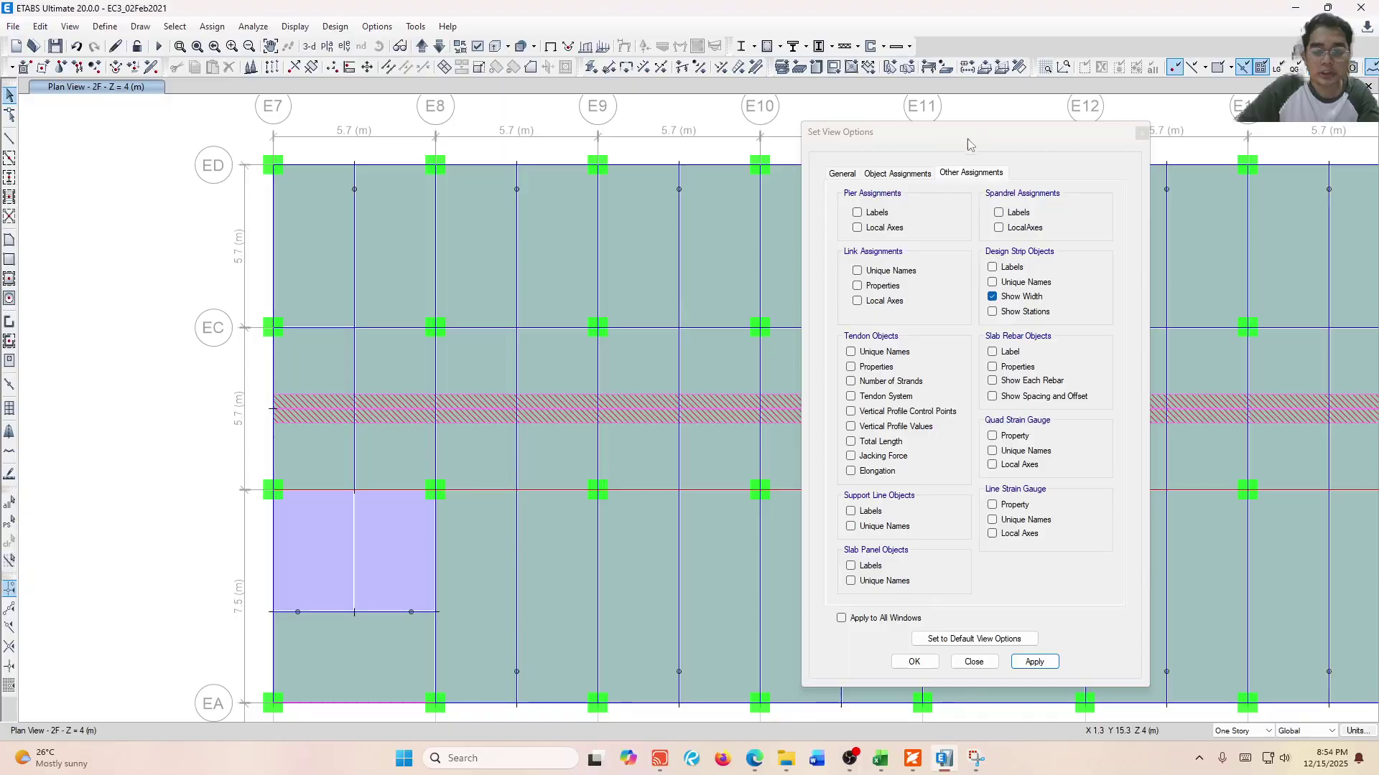
{"action": "left_click", "coordinate": [1141, 134]}
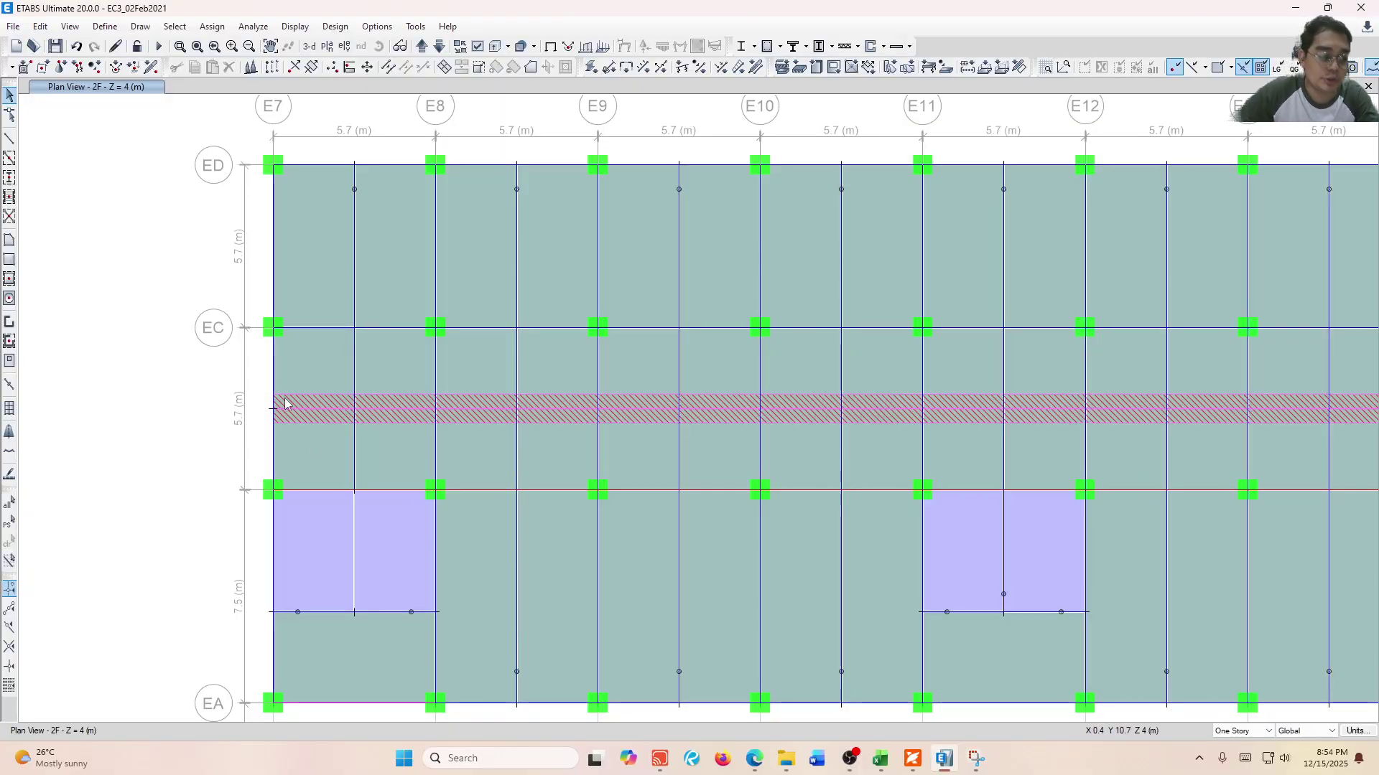
Display the shell section names on the slabs in the 2F plan view.
{"action": "scroll", "coordinate": [285, 403], "scroll_direction": "up", "scroll_amount": 3}
{"action": "scroll", "coordinate": [252, 408], "scroll_direction": "down", "scroll_amount": 2}
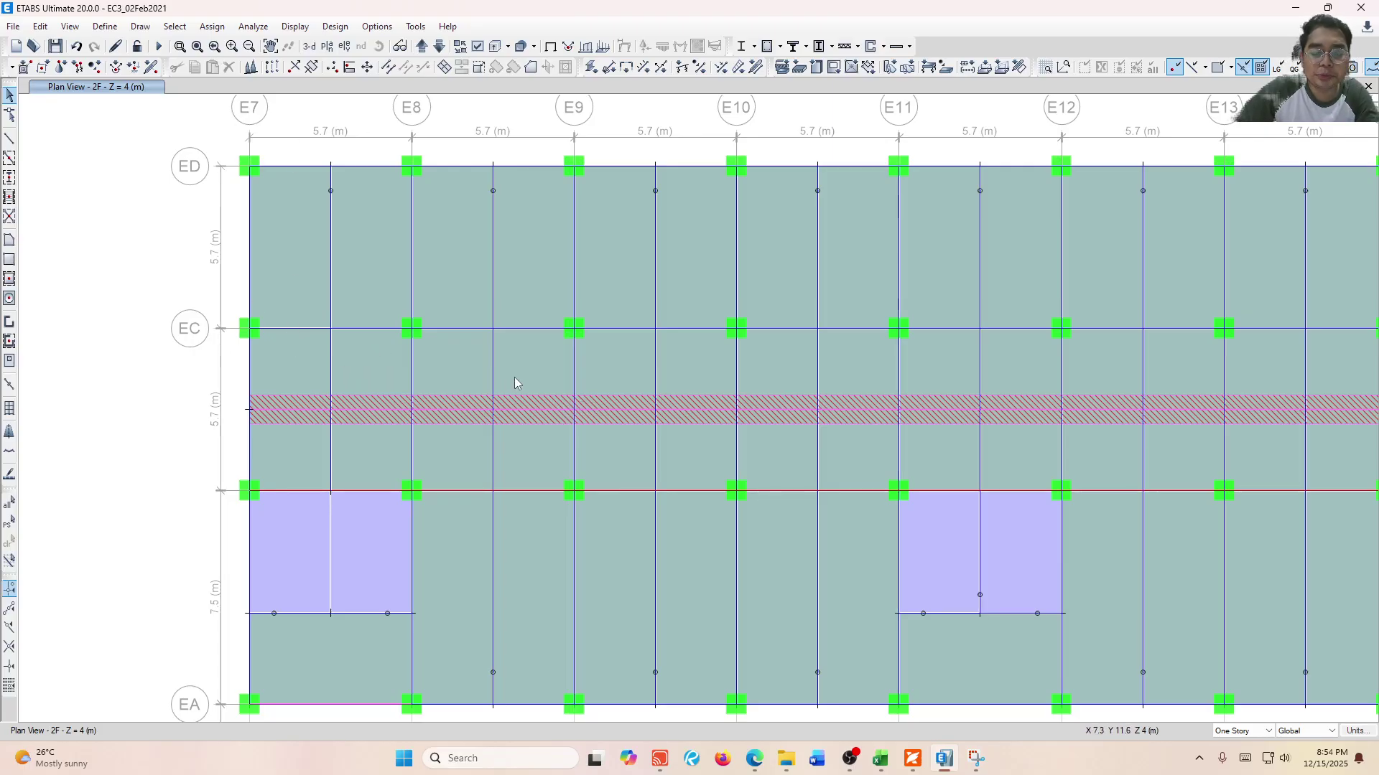
{"action": "key", "text": "ctrl+w"}
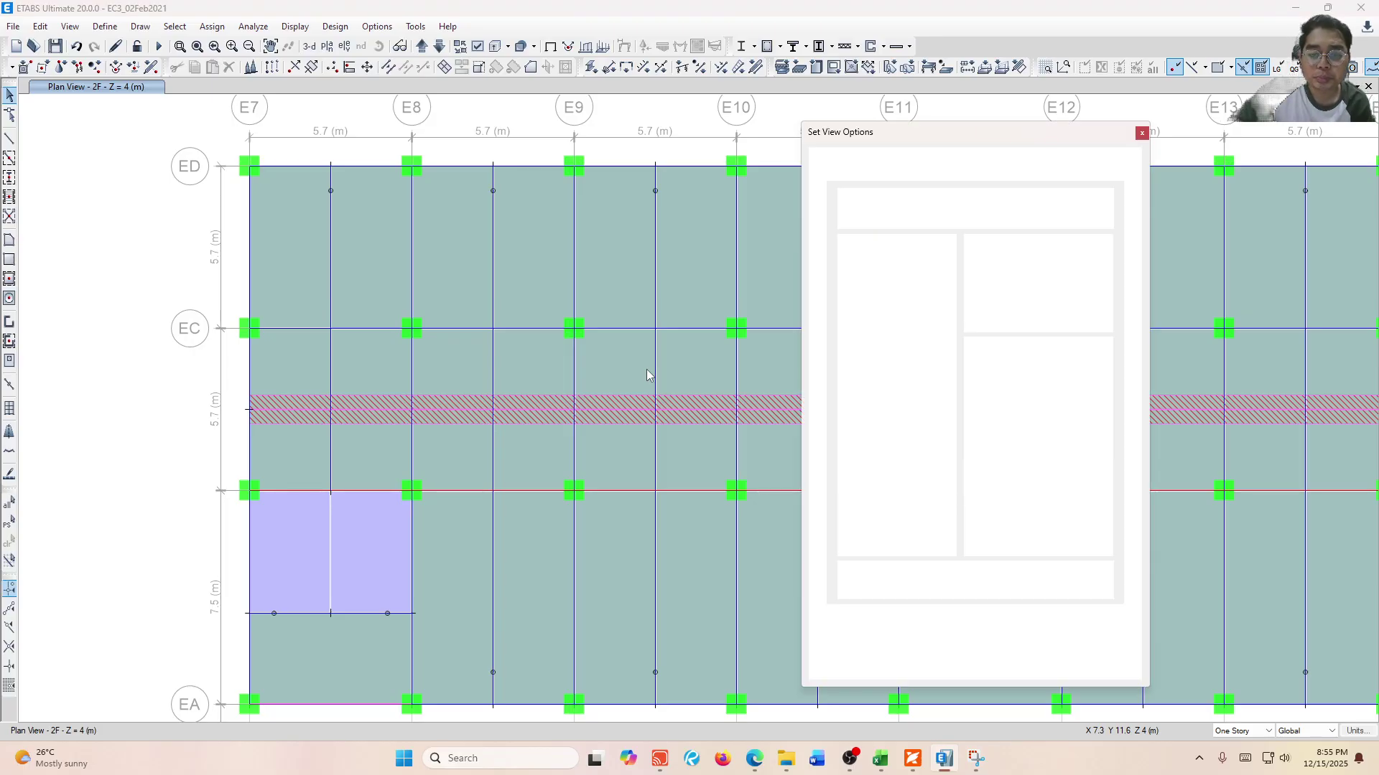
{"action": "left_click", "coordinate": [897, 173]}
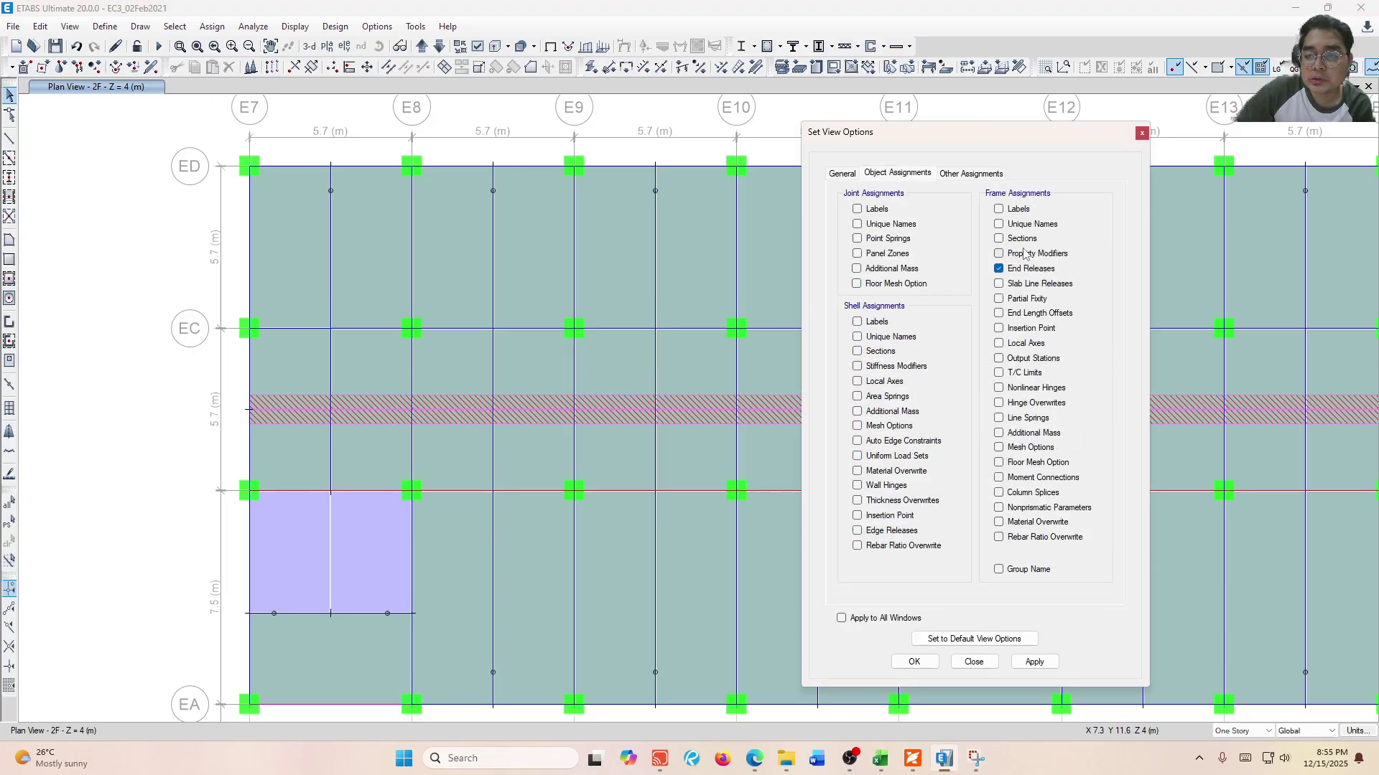
{"action": "left_click", "coordinate": [865, 352]}
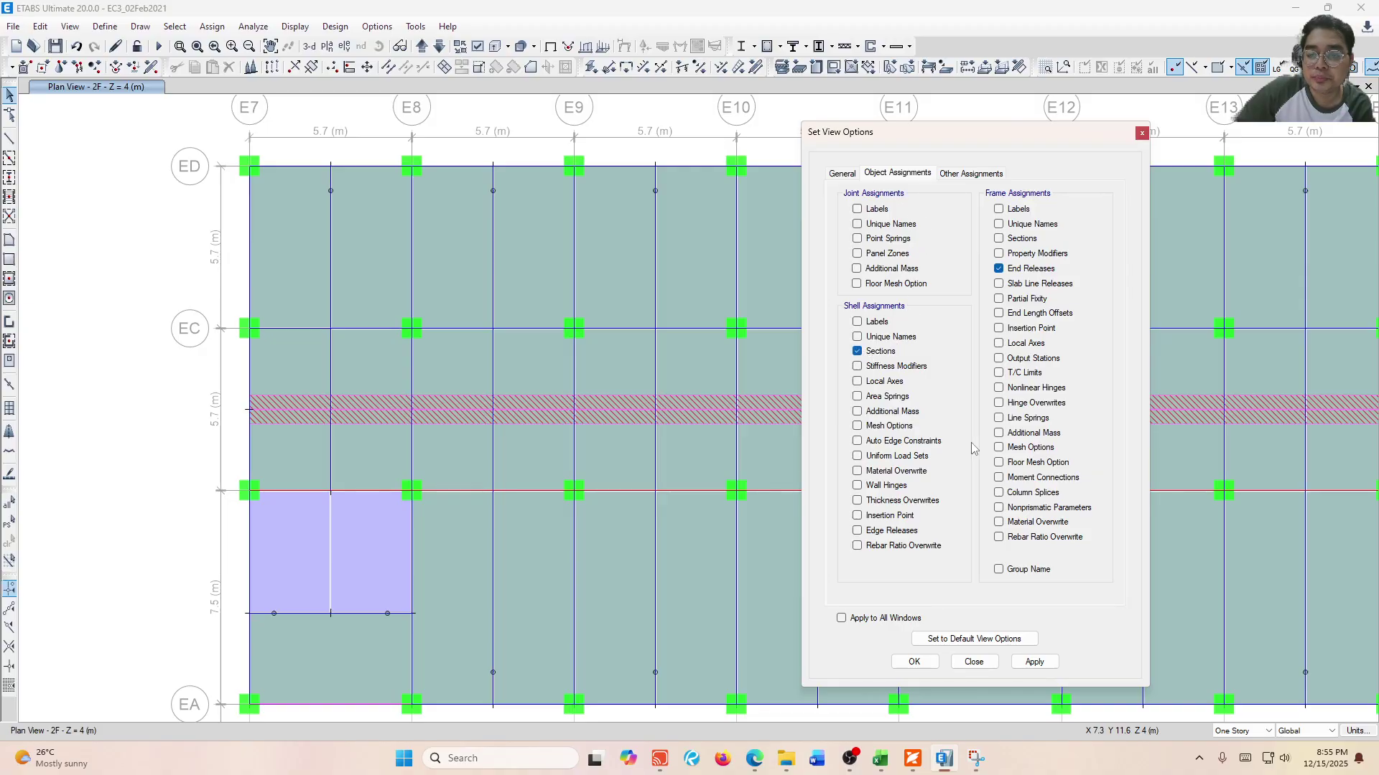
{"action": "left_click", "coordinate": [1040, 655]}
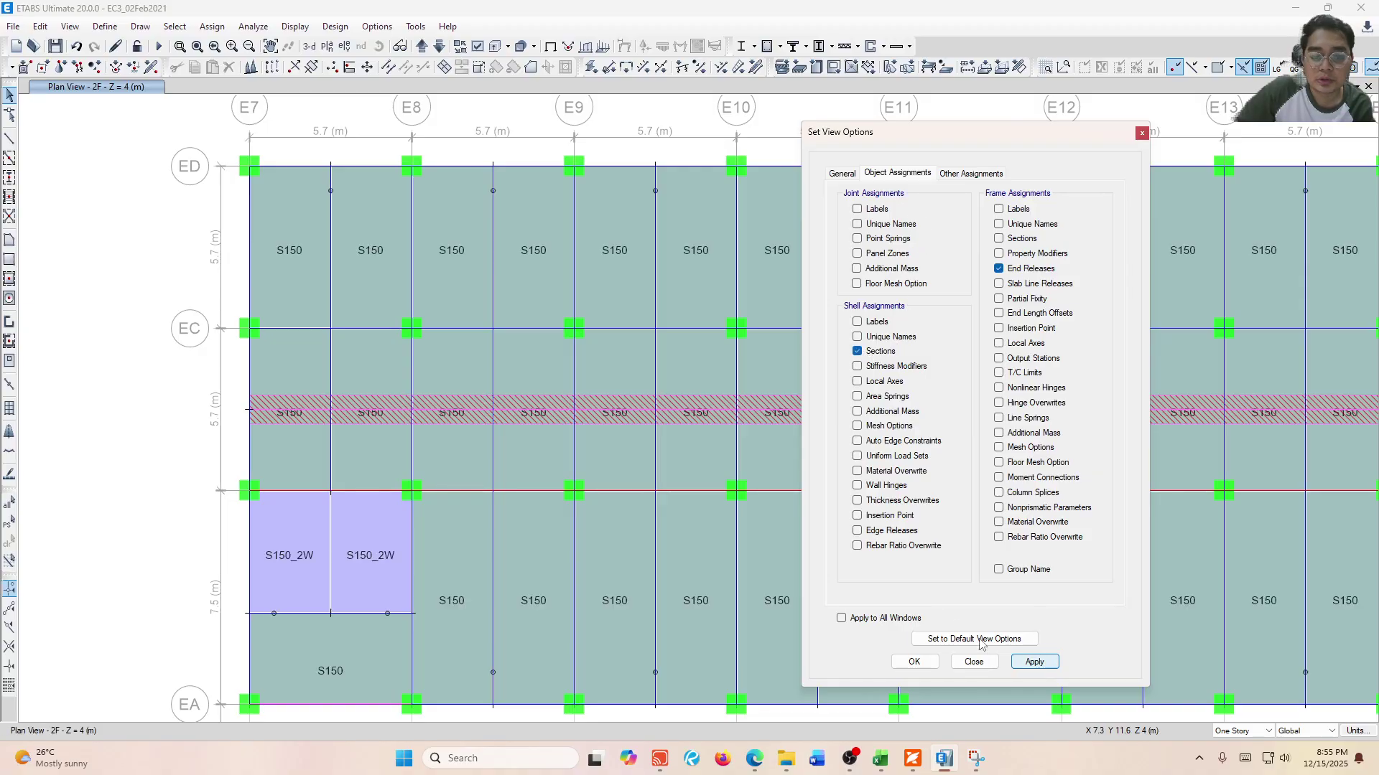
{"action": "left_click", "coordinate": [914, 661]}
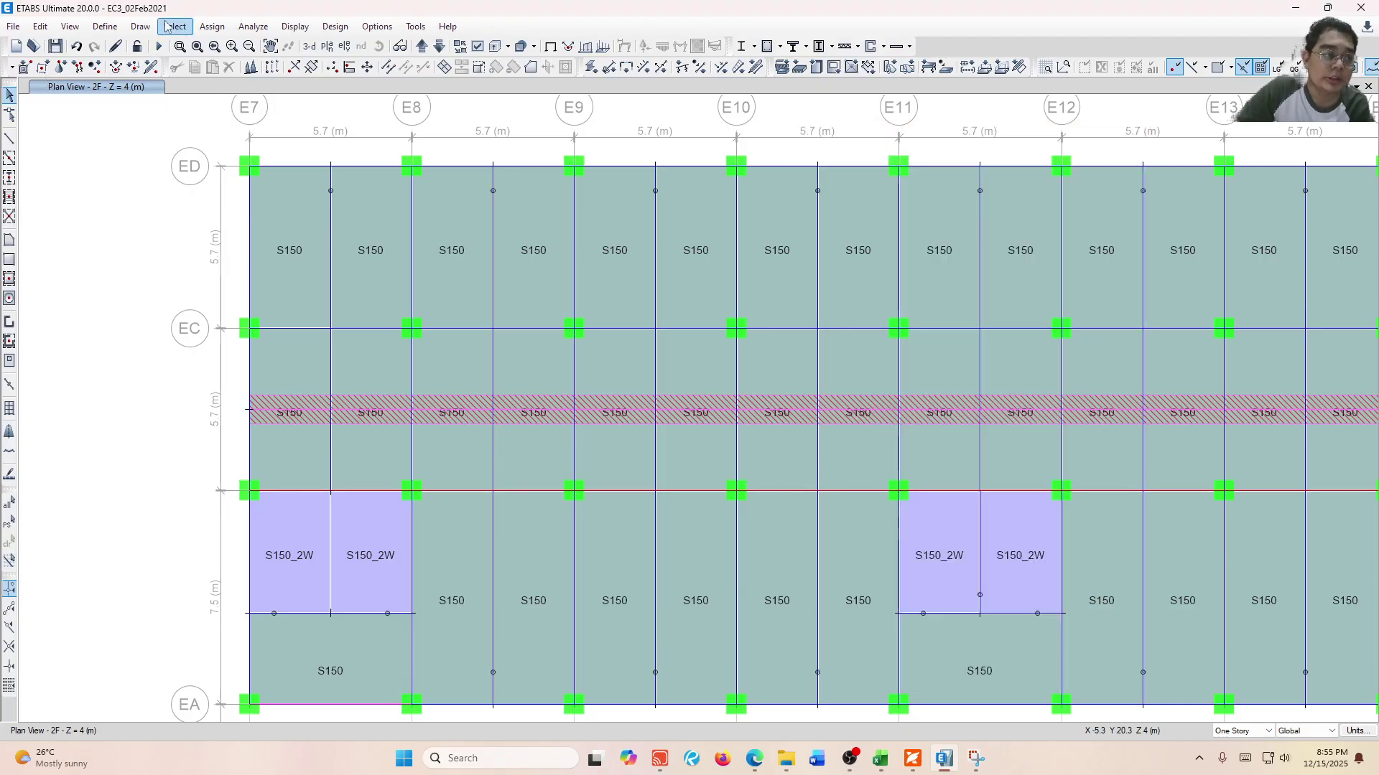
Open the slab section definition of S150 to inspect its property data.
{"action": "left_click", "coordinate": [105, 27]}
{"action": "mouse_move", "coordinate": [180, 68]}
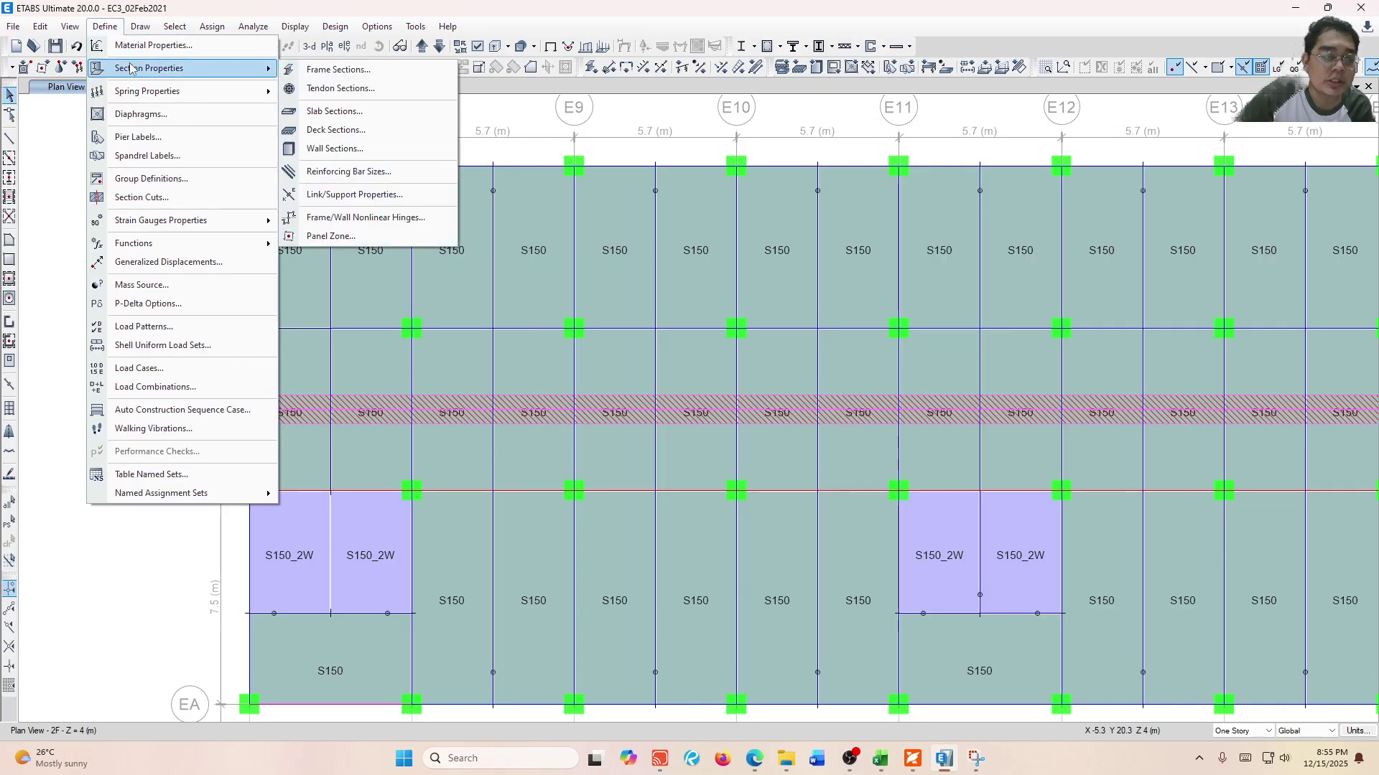
{"action": "left_click", "coordinate": [355, 112]}
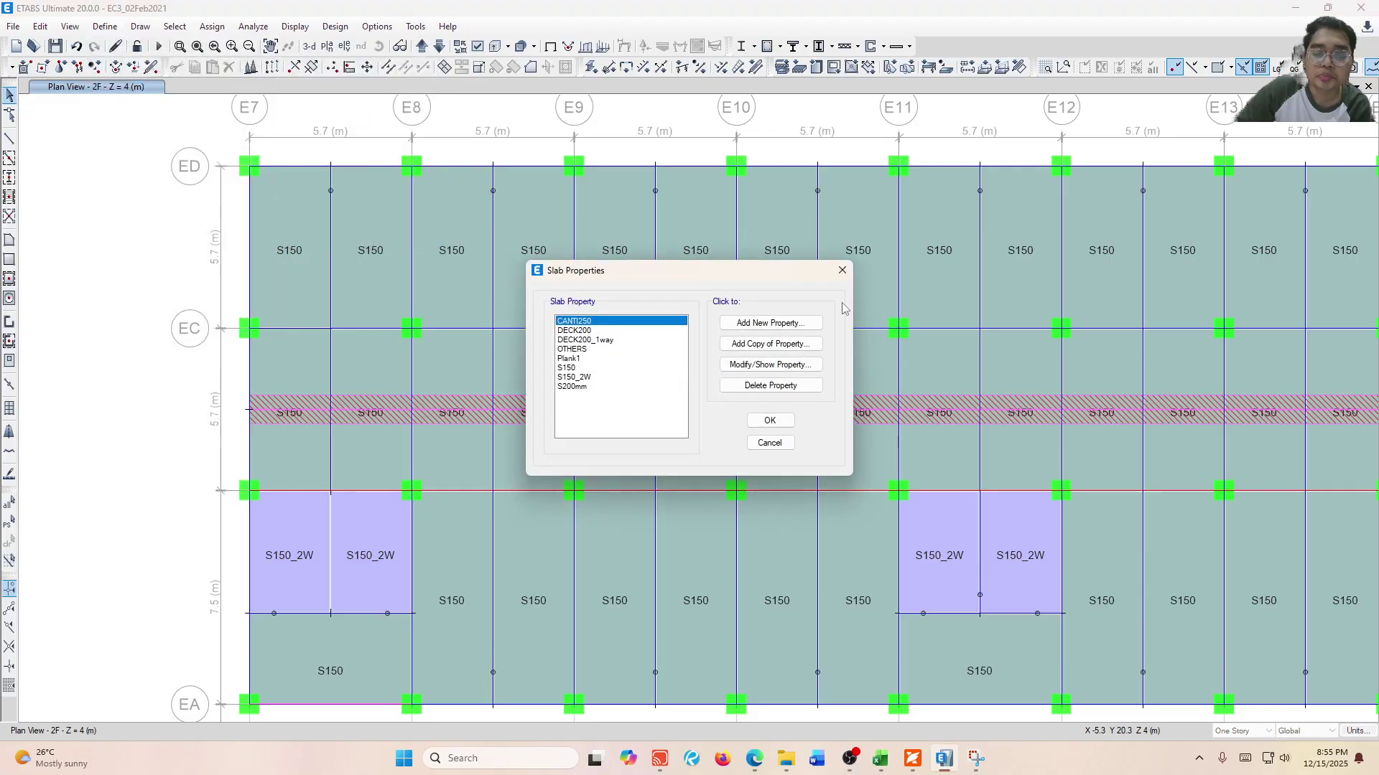
{"action": "left_click", "coordinate": [636, 367]}
{"action": "left_click", "coordinate": [742, 367]}
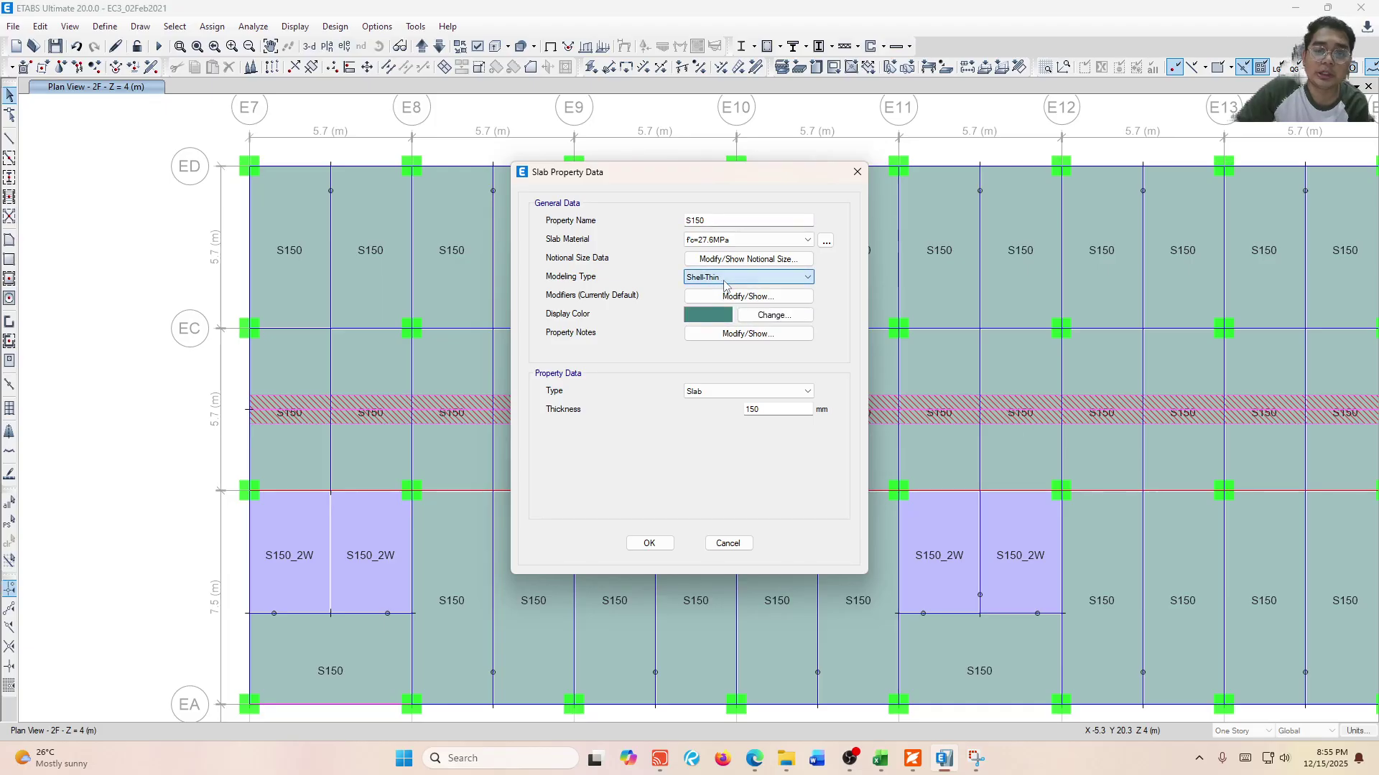
Examine the modeling types available for the S150 slab property.
{"action": "left_click", "coordinate": [722, 279]}
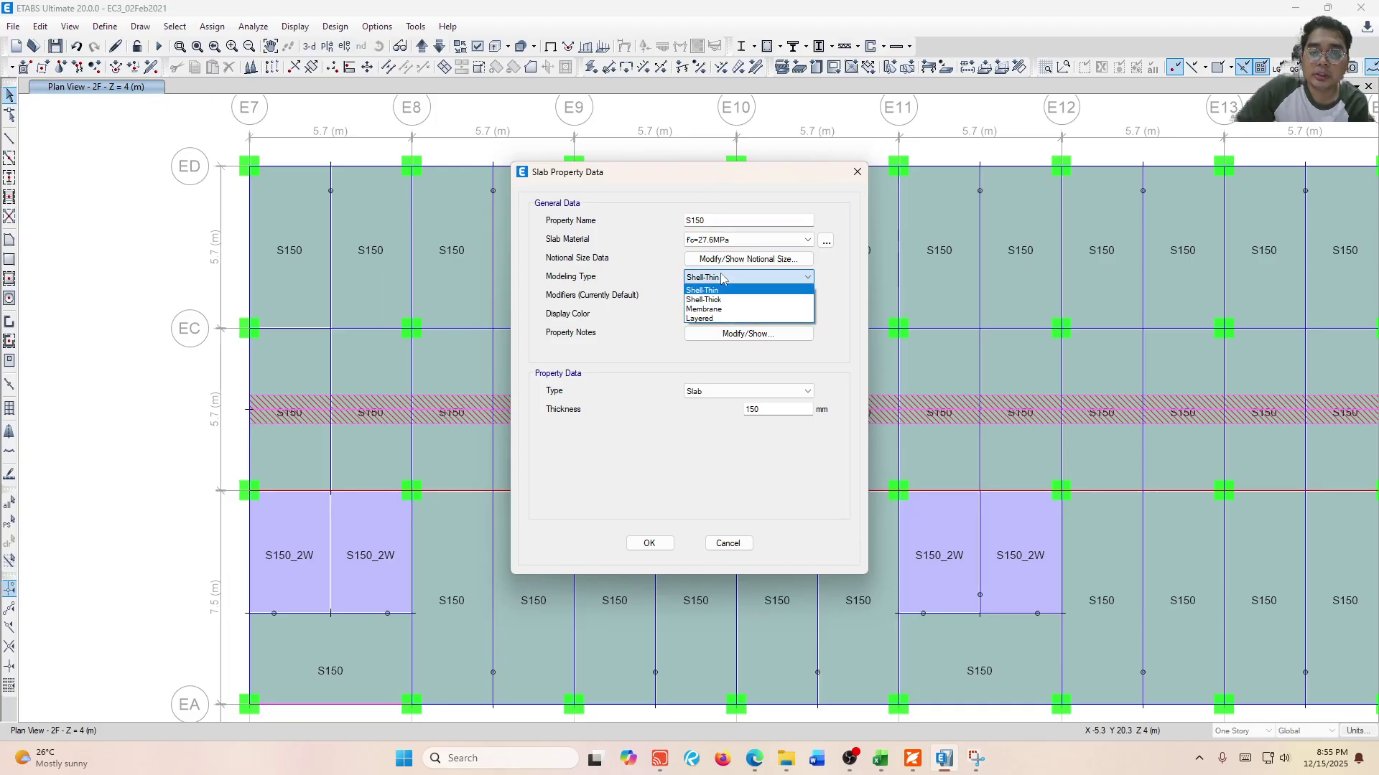
{"action": "left_click", "coordinate": [754, 282]}
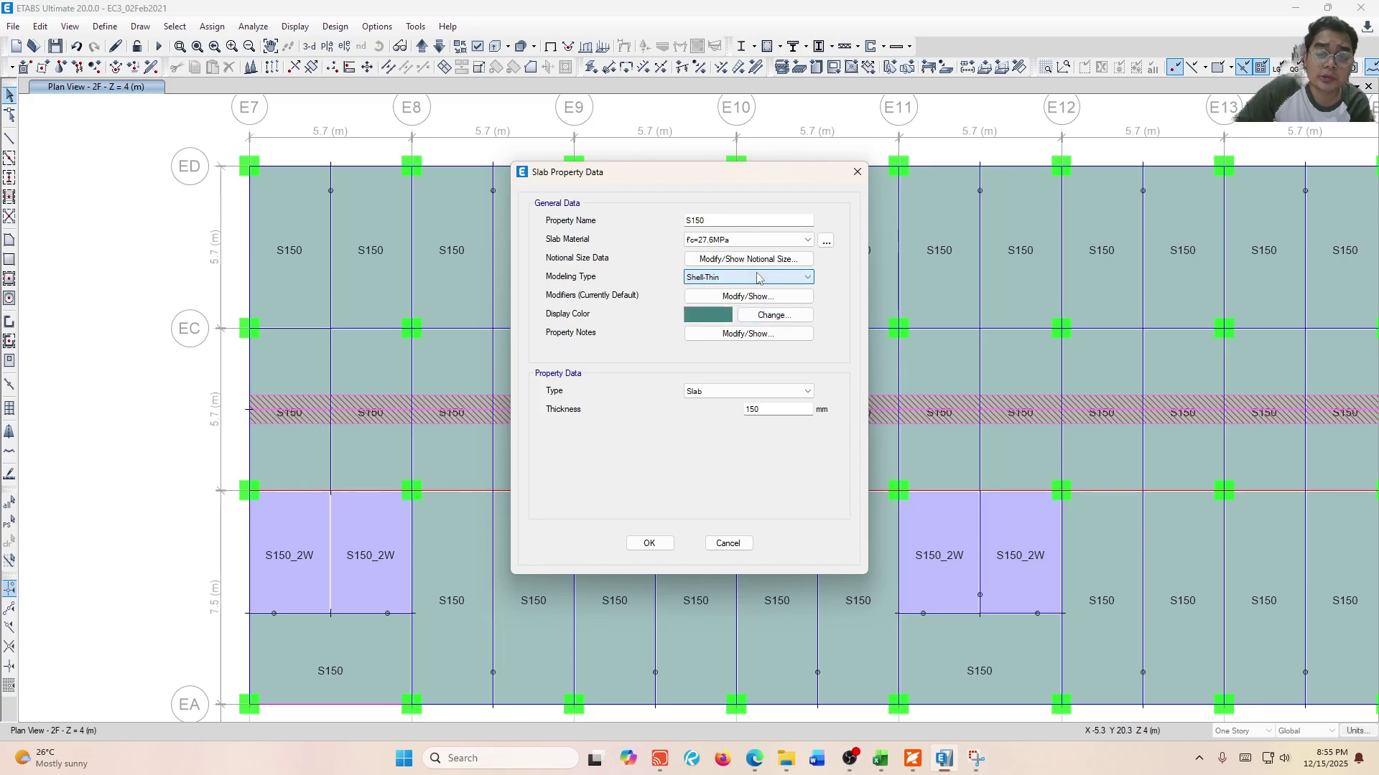
{"action": "left_click", "coordinate": [754, 282]}
{"action": "left_click", "coordinate": [738, 288]}
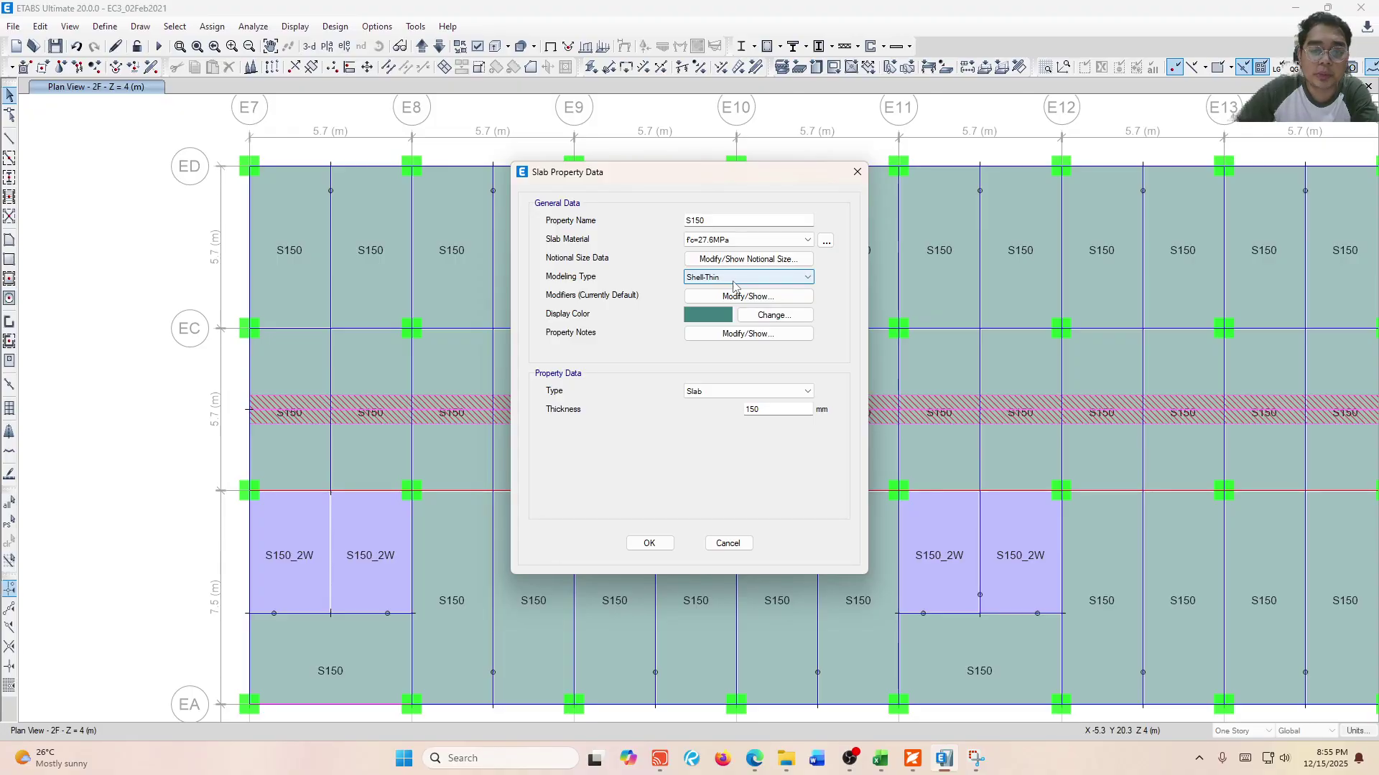
{"action": "left_click", "coordinate": [734, 280]}
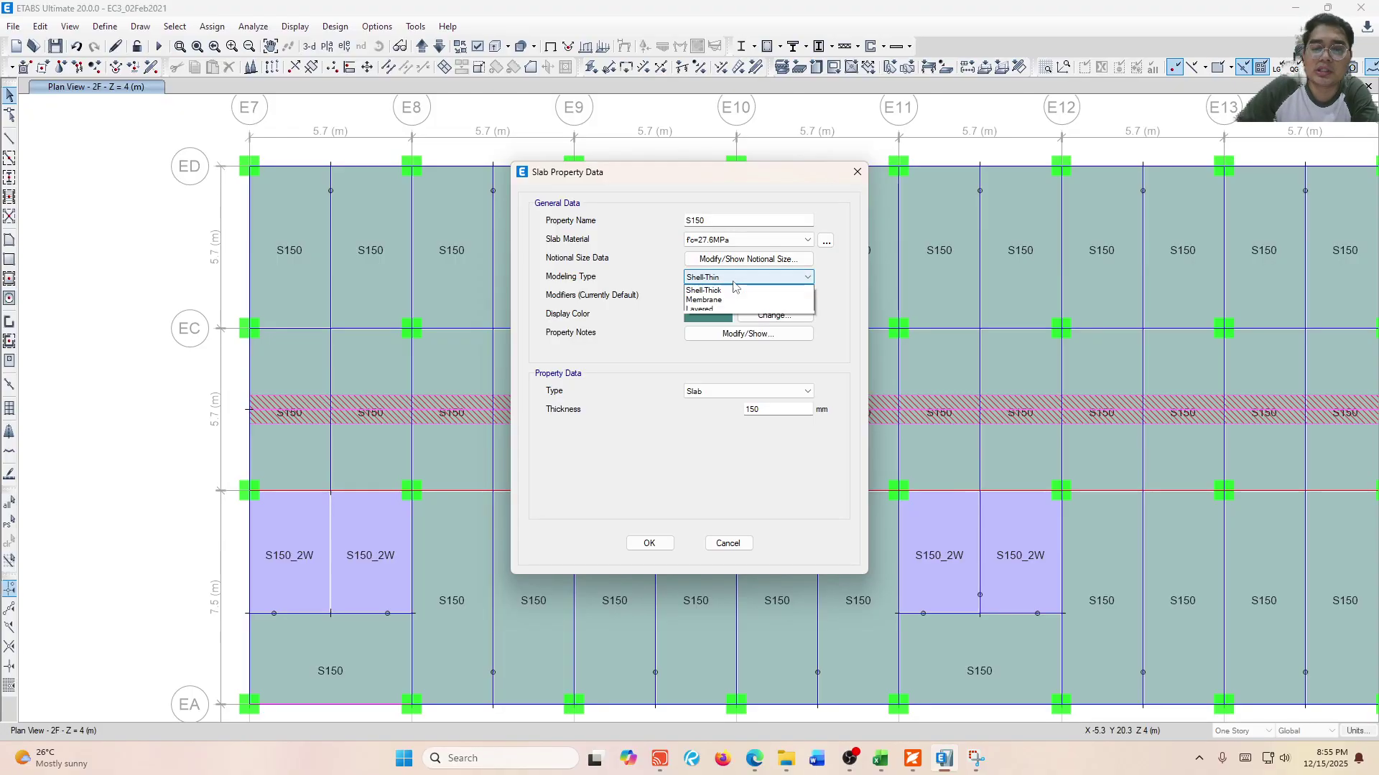
{"action": "left_click", "coordinate": [738, 280]}
{"action": "left_click", "coordinate": [740, 280]}
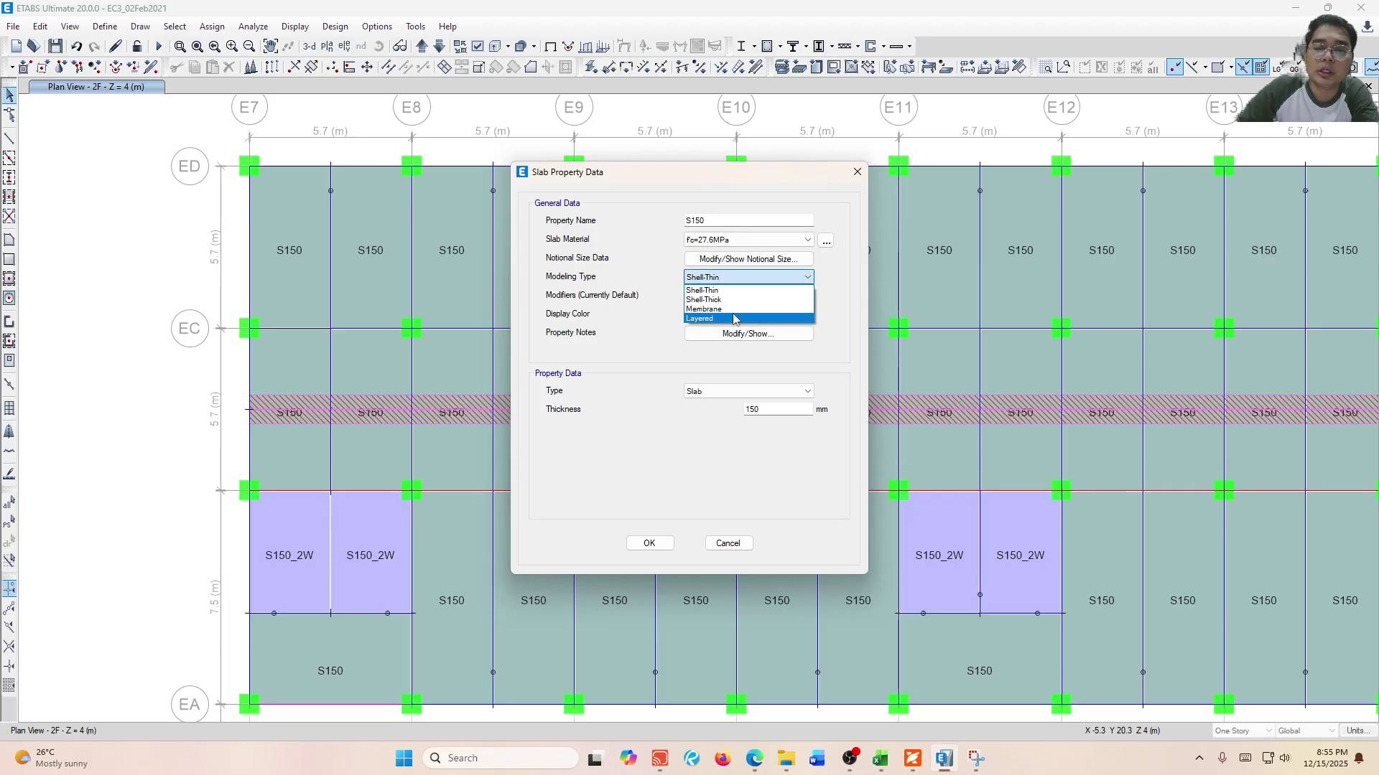
{"action": "left_click", "coordinate": [761, 287]}
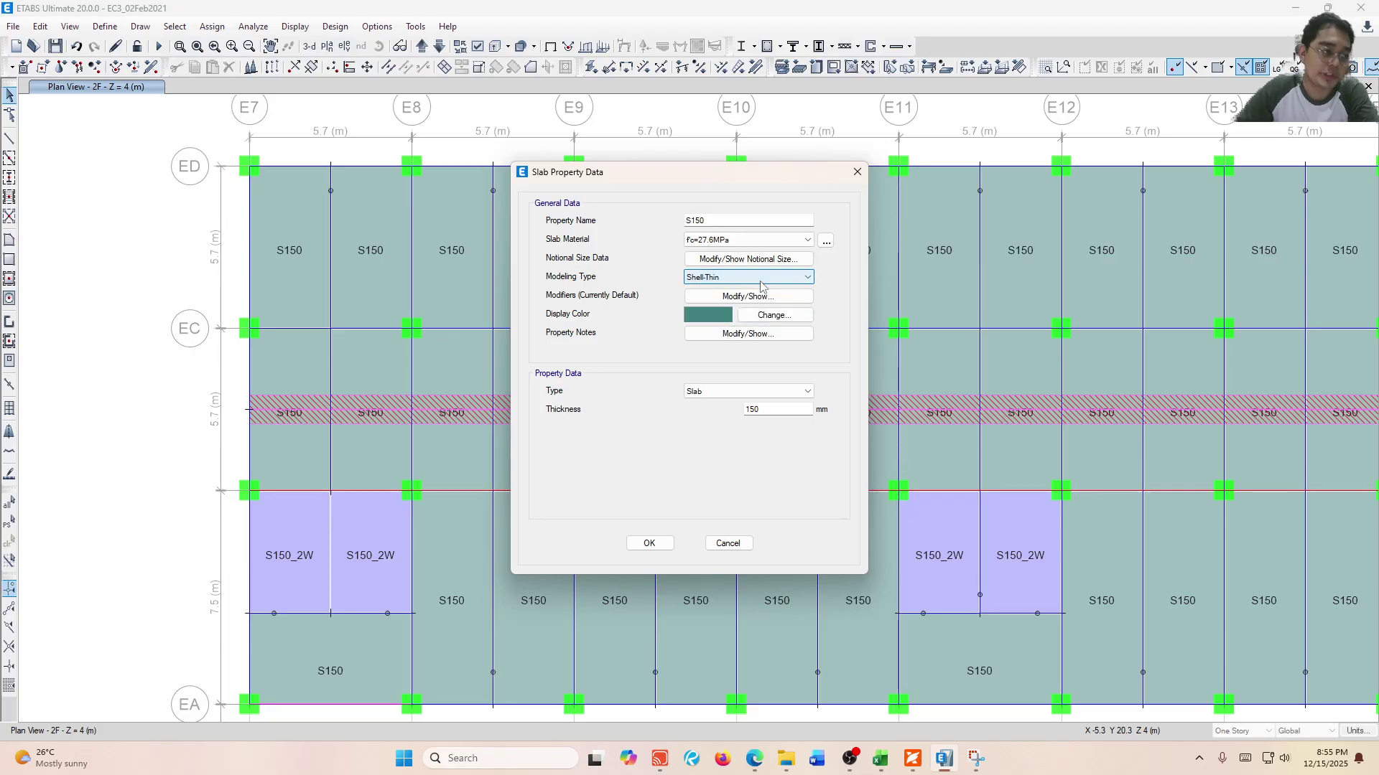
Try the Membrane modeling type for S150, and set it back to Shell-Thin.
{"action": "left_click", "coordinate": [760, 282]}
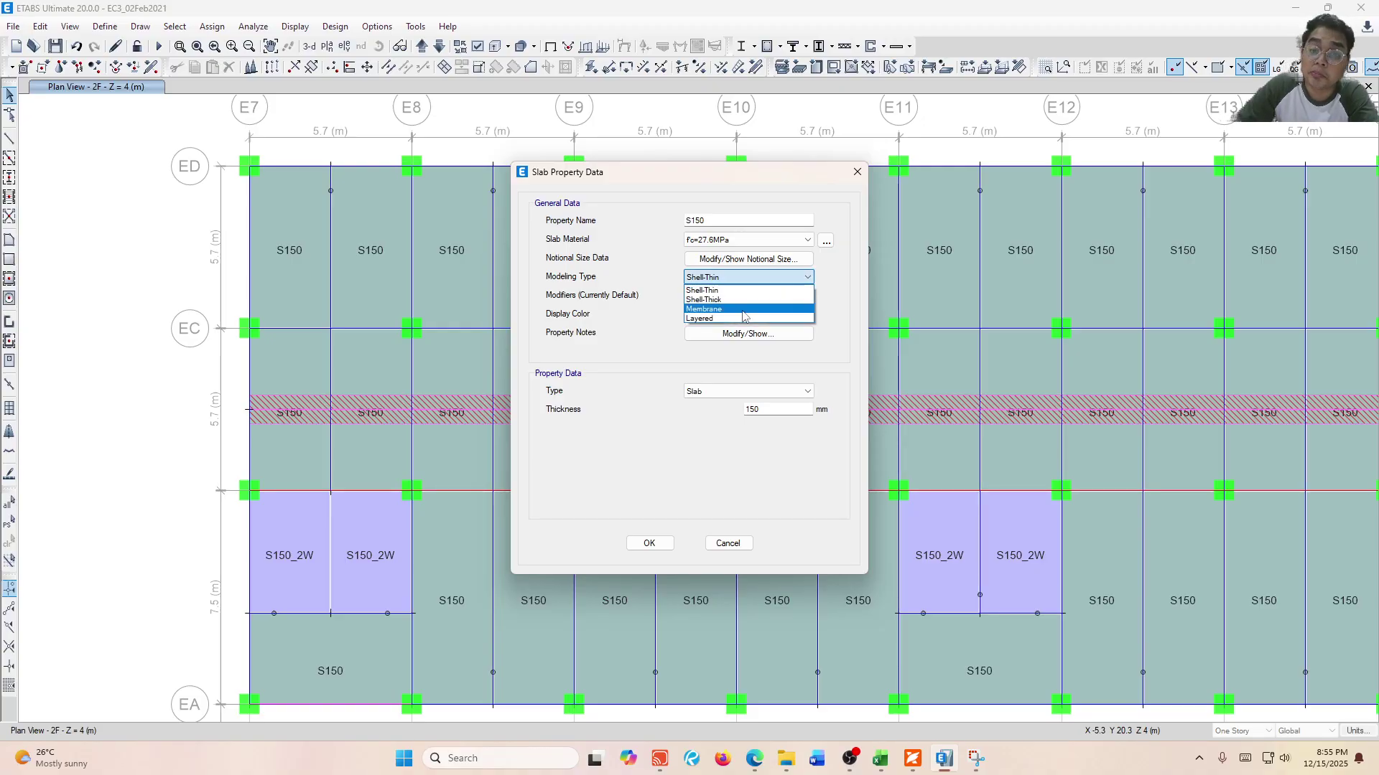
{"action": "left_click", "coordinate": [750, 310]}
{"action": "left_click", "coordinate": [761, 278]}
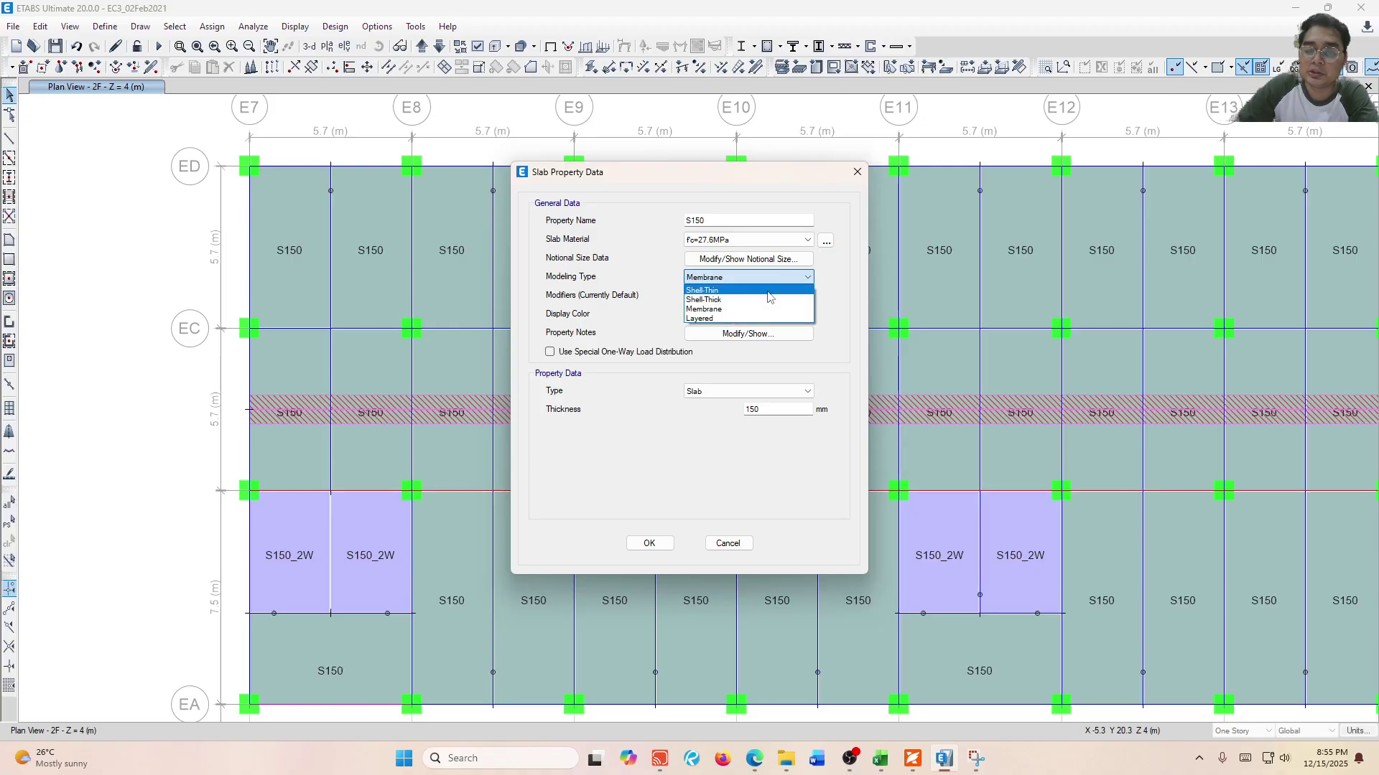
{"action": "left_click", "coordinate": [768, 290]}
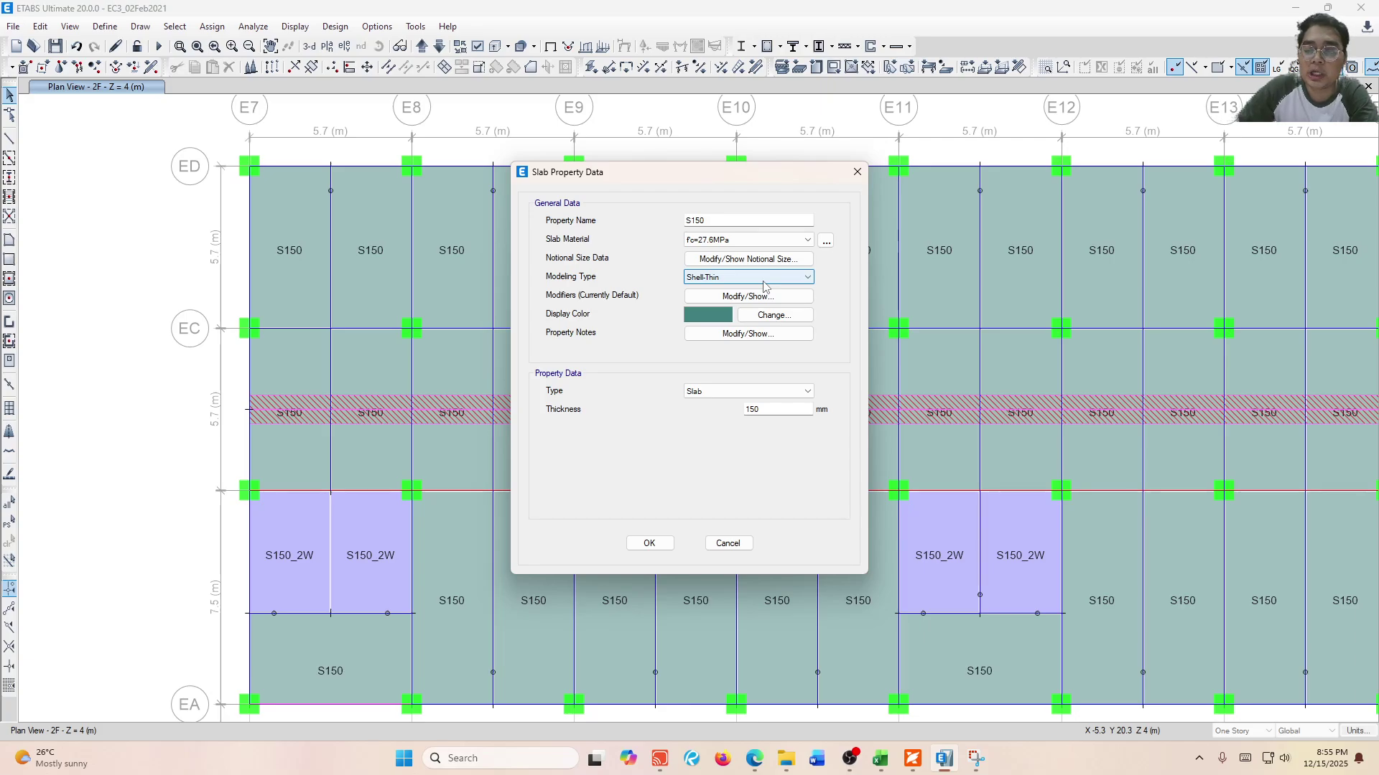
Review the S150 slab's modeling type choice against the alternatives and check its thickness.
{"action": "left_click", "coordinate": [764, 280]}
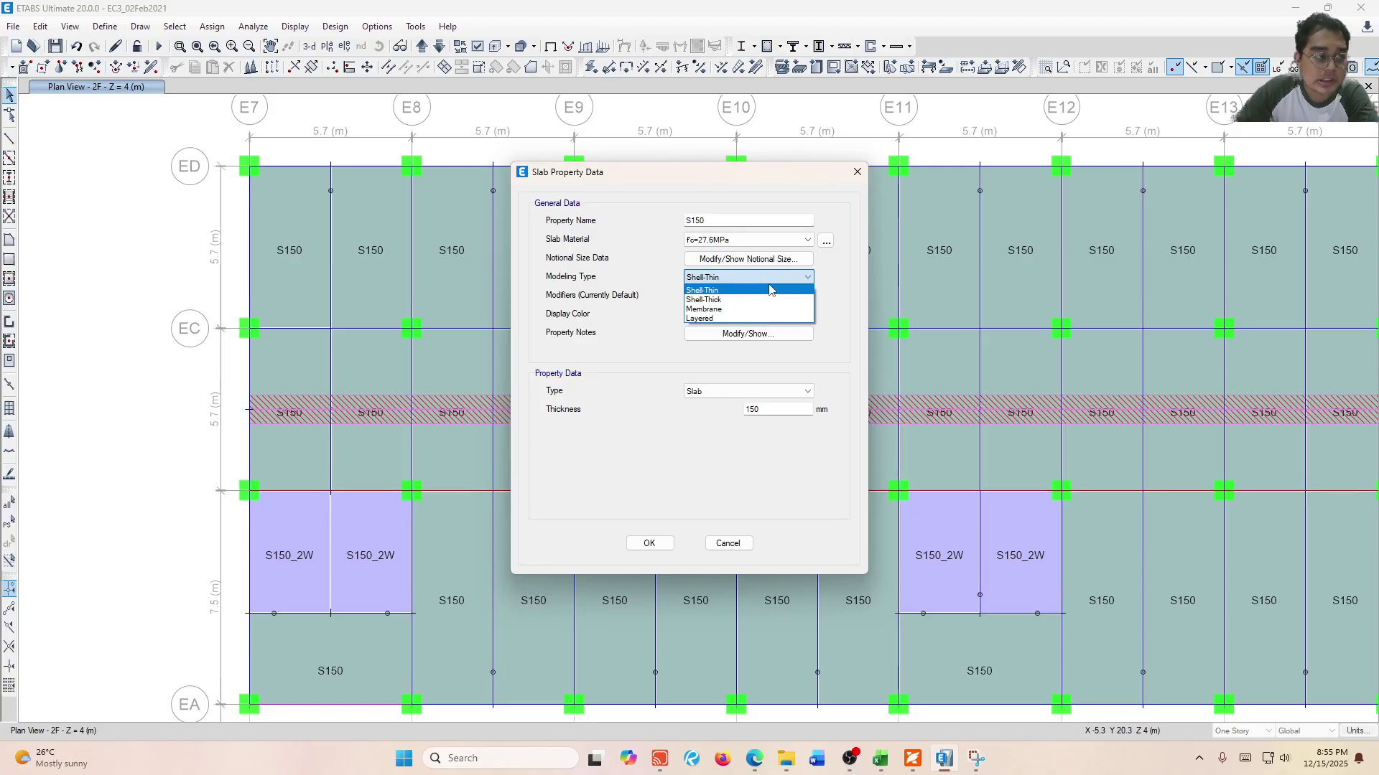
{"action": "left_click", "coordinate": [770, 289]}
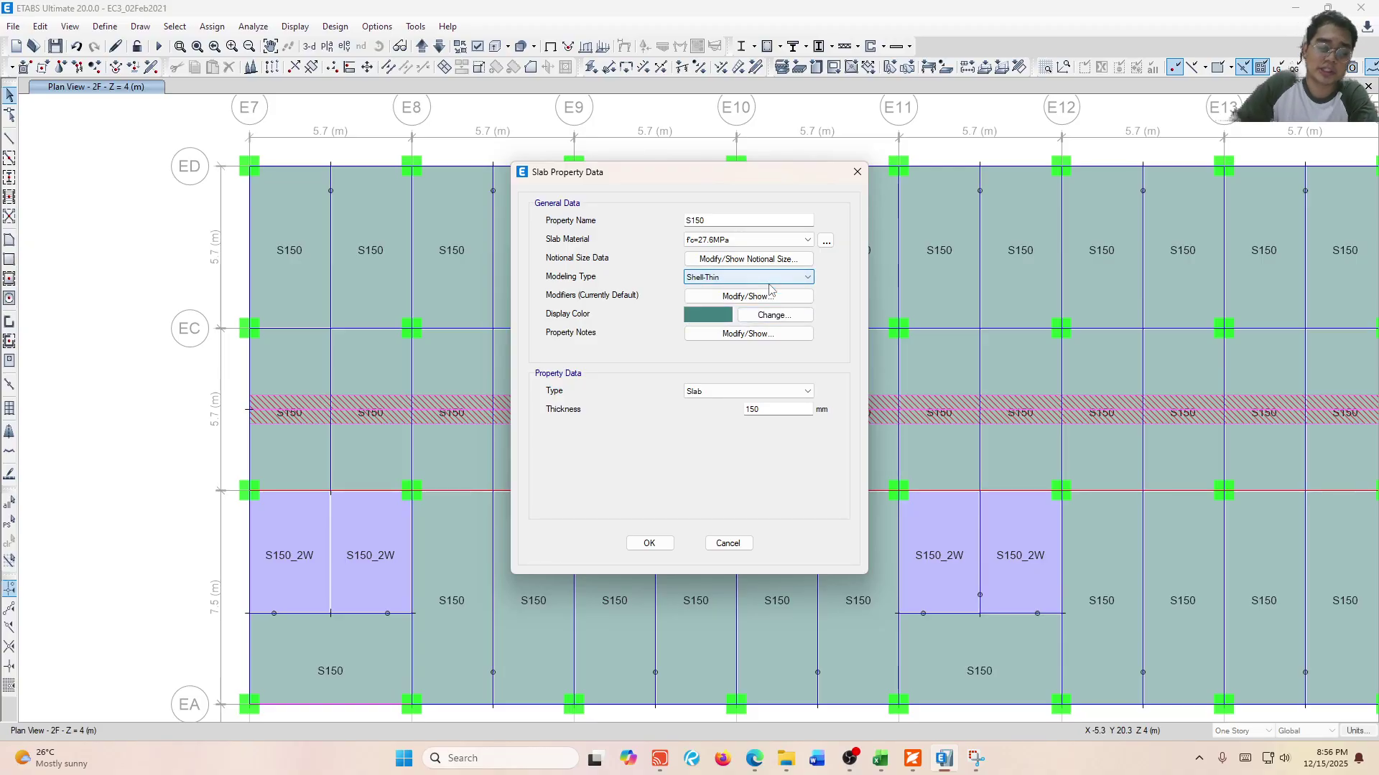
{"action": "left_click", "coordinate": [754, 277]}
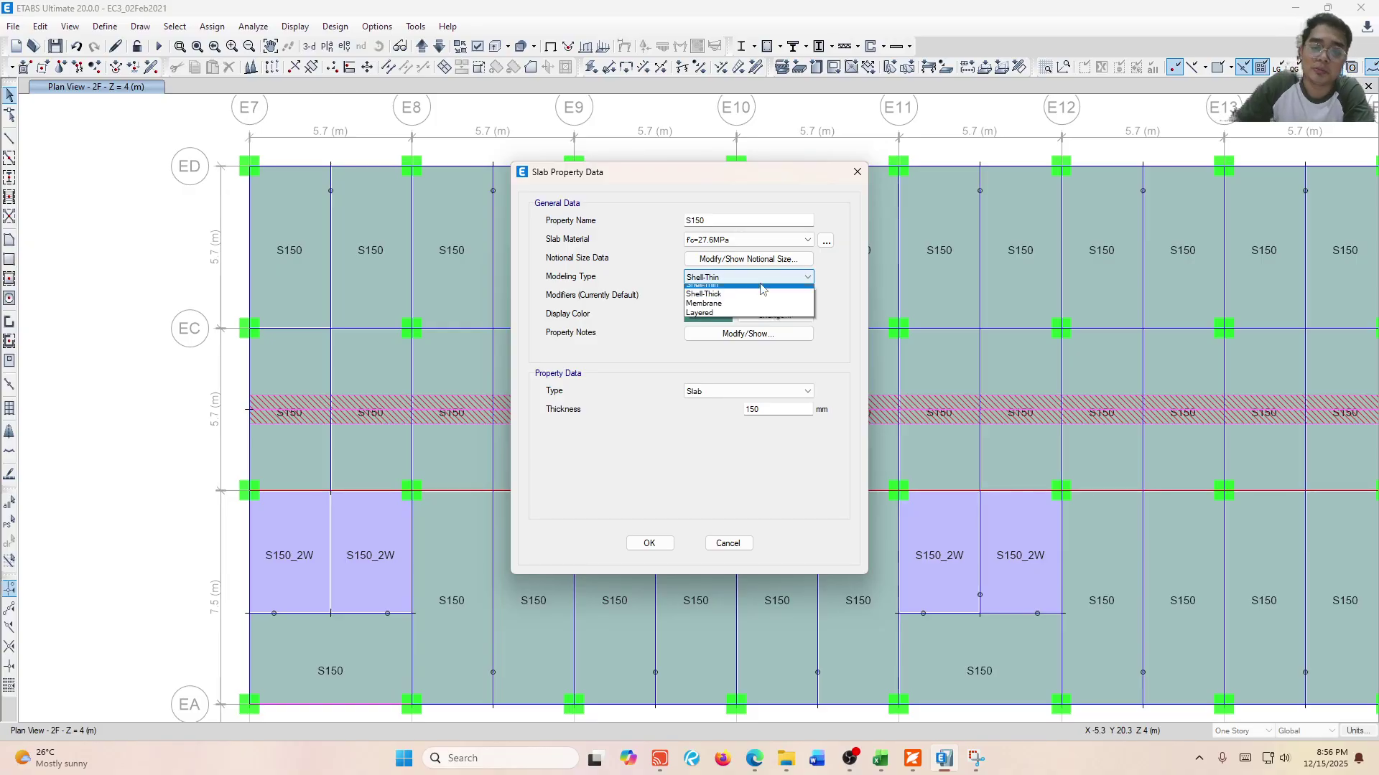
{"action": "left_click", "coordinate": [654, 271]}
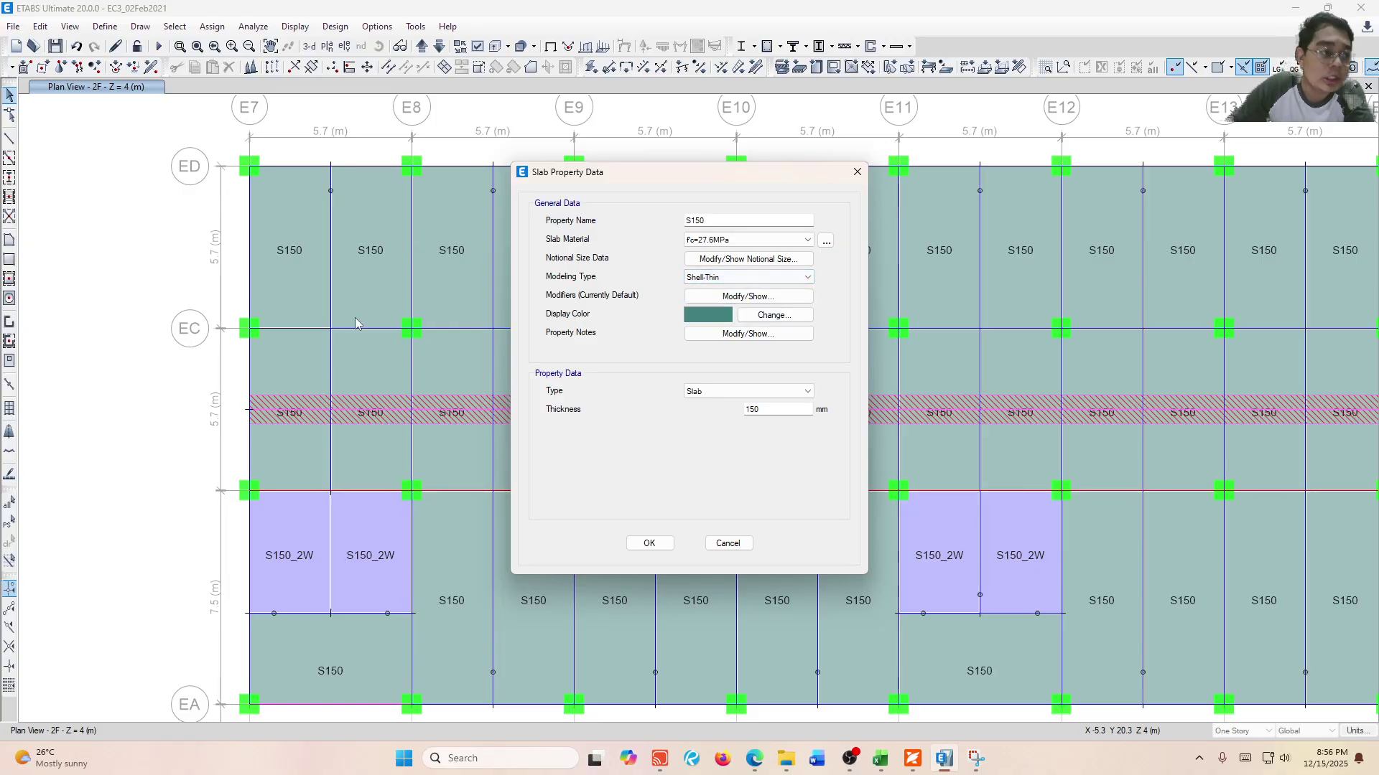
{"action": "left_click", "coordinate": [735, 281]}
{"action": "left_click", "coordinate": [735, 281]}
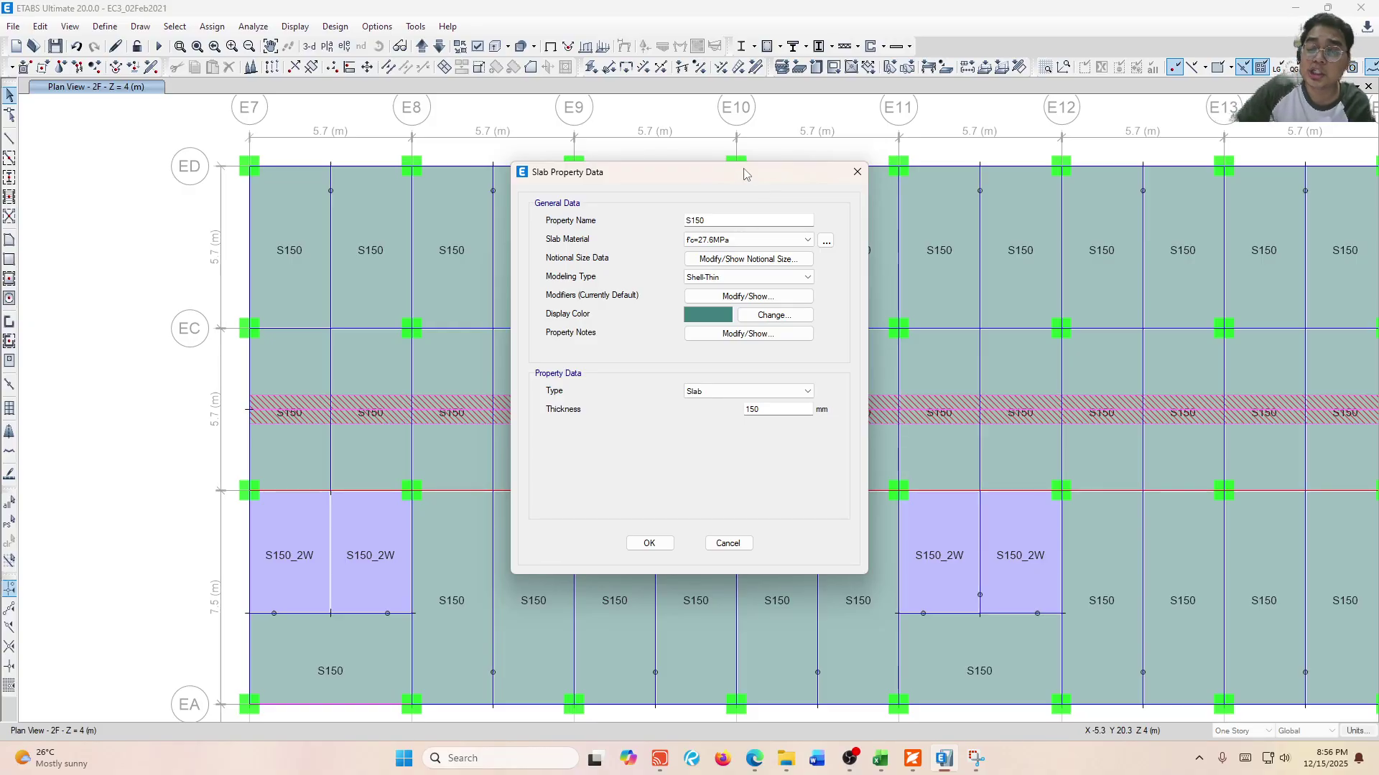
{"action": "left_click_drag", "start_coordinate": [739, 174], "coordinate": [772, 217]}
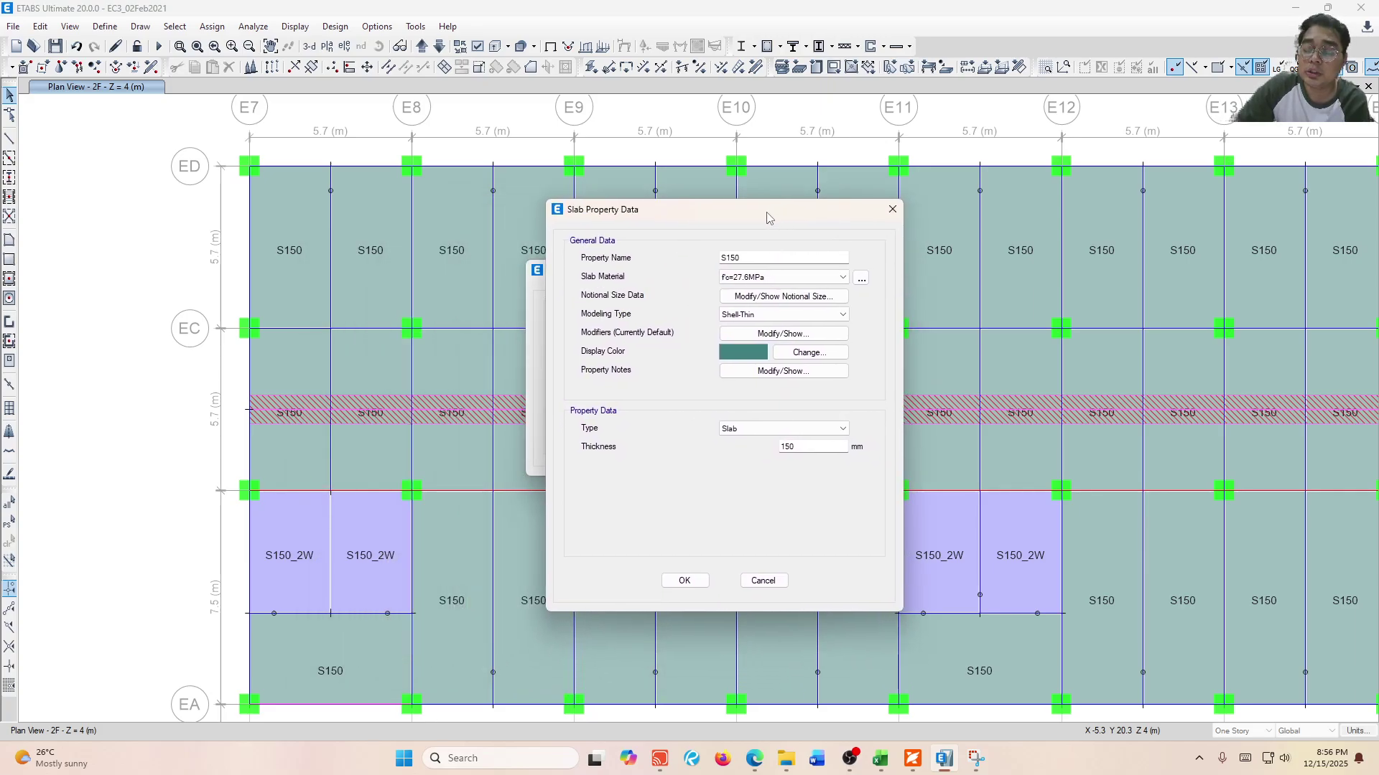
{"action": "left_click", "coordinate": [772, 314]}
{"action": "left_click", "coordinate": [773, 324]}
{"action": "left_click", "coordinate": [773, 321]}
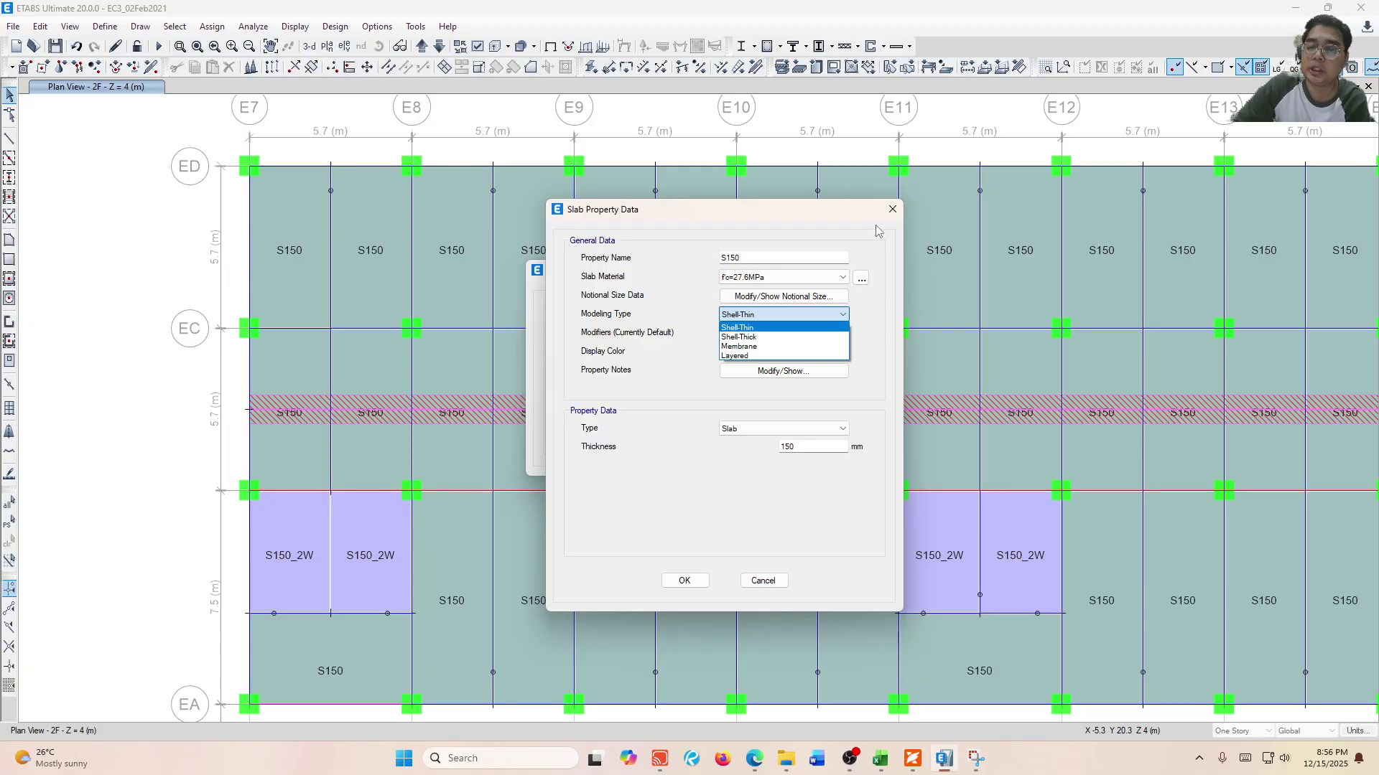
{"action": "left_click", "coordinate": [770, 330]}
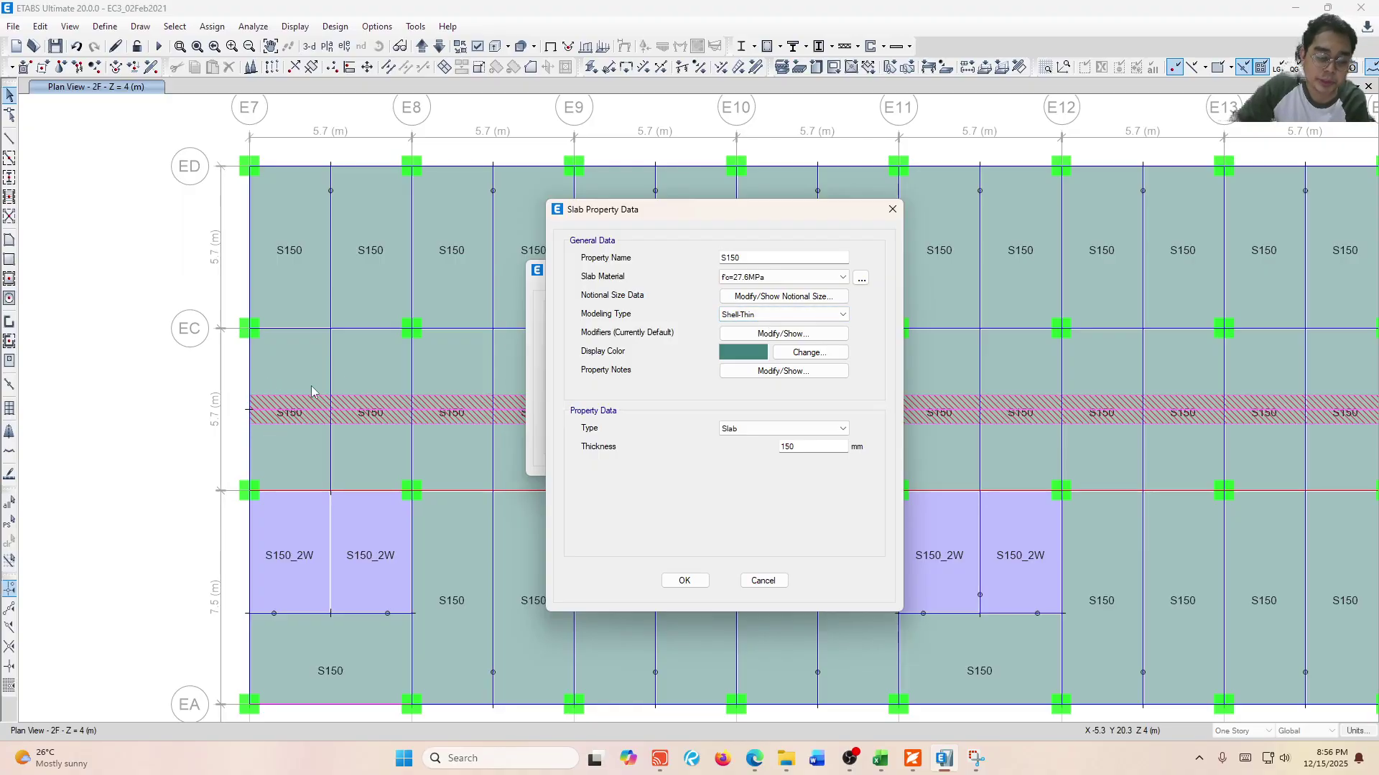
{"action": "left_click", "coordinate": [788, 317]}
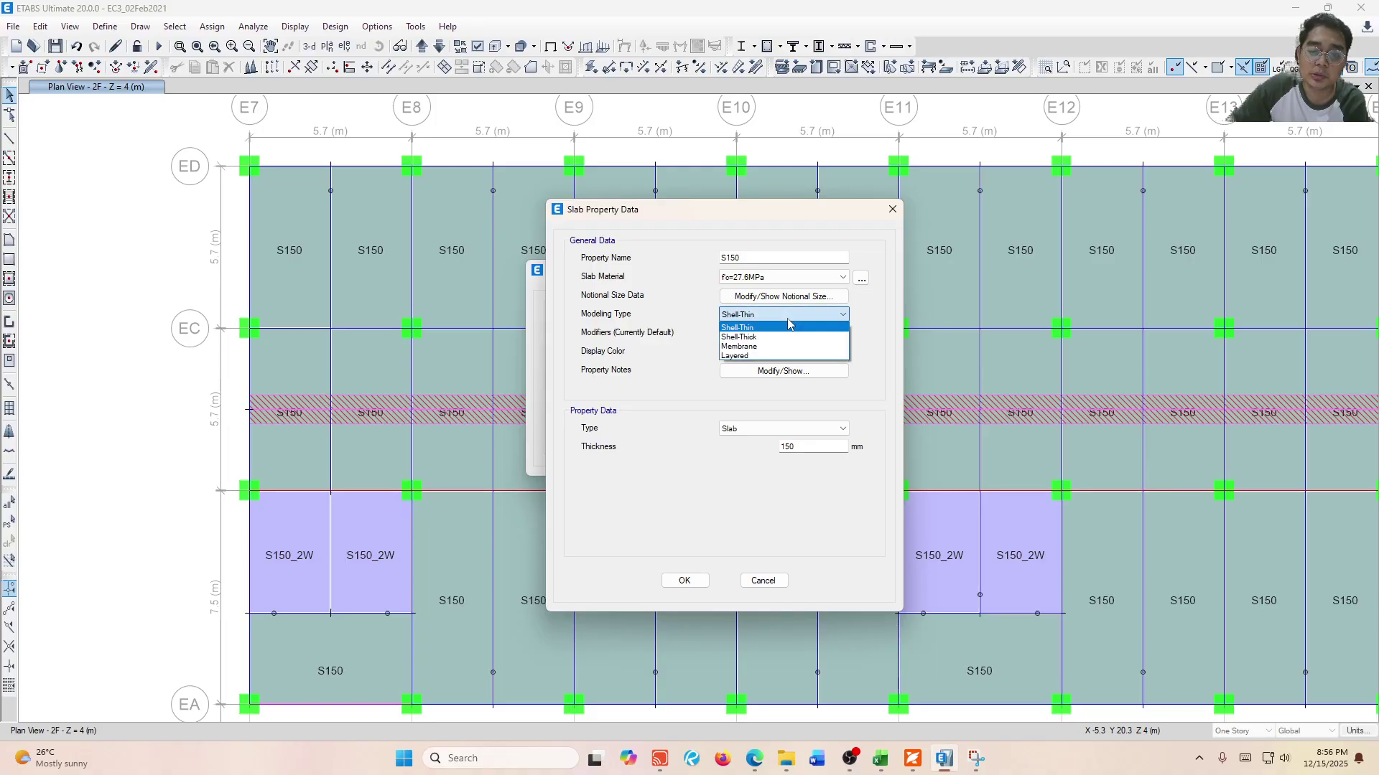
{"action": "left_click", "coordinate": [787, 319]}
{"action": "left_click", "coordinate": [787, 319]}
{"action": "left_click", "coordinate": [787, 319]}
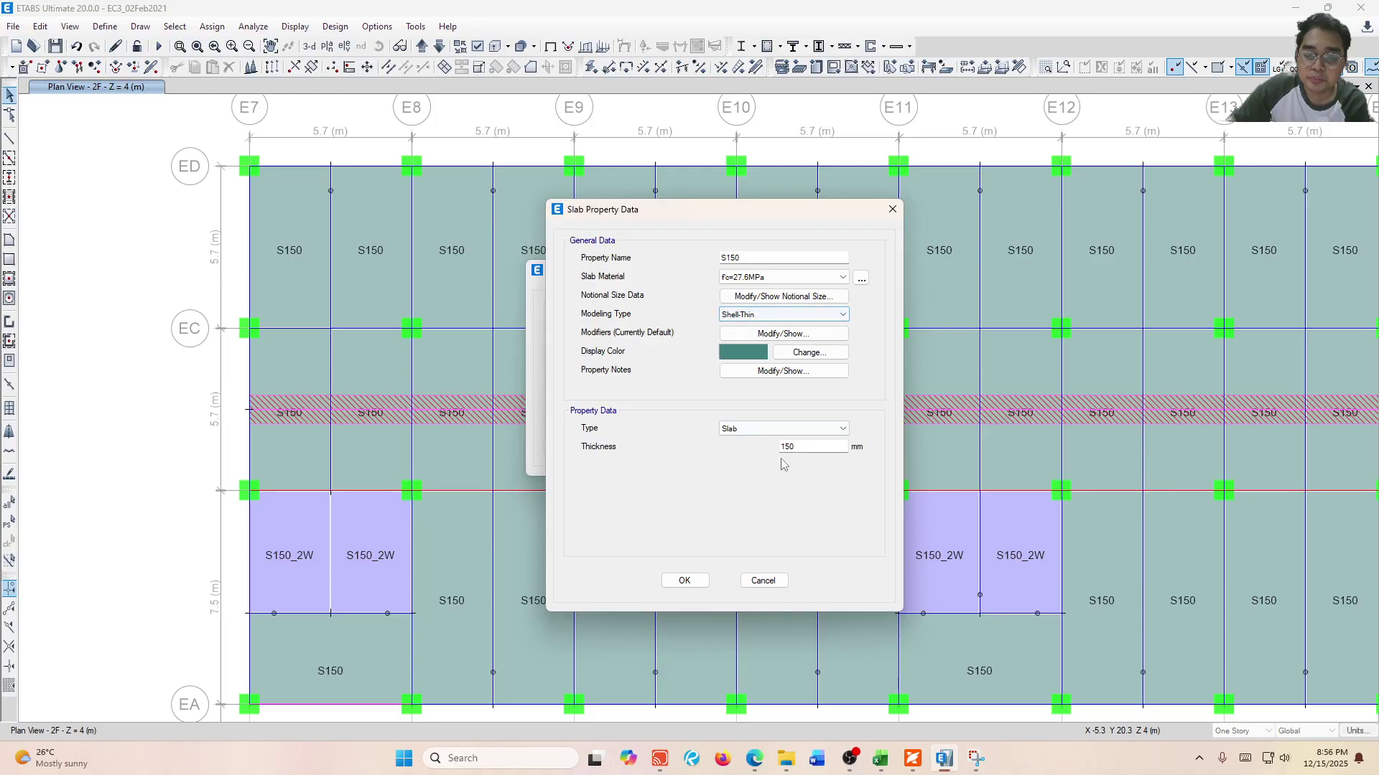
{"action": "left_click", "coordinate": [807, 451]}
{"action": "double_click", "coordinate": [806, 449]}
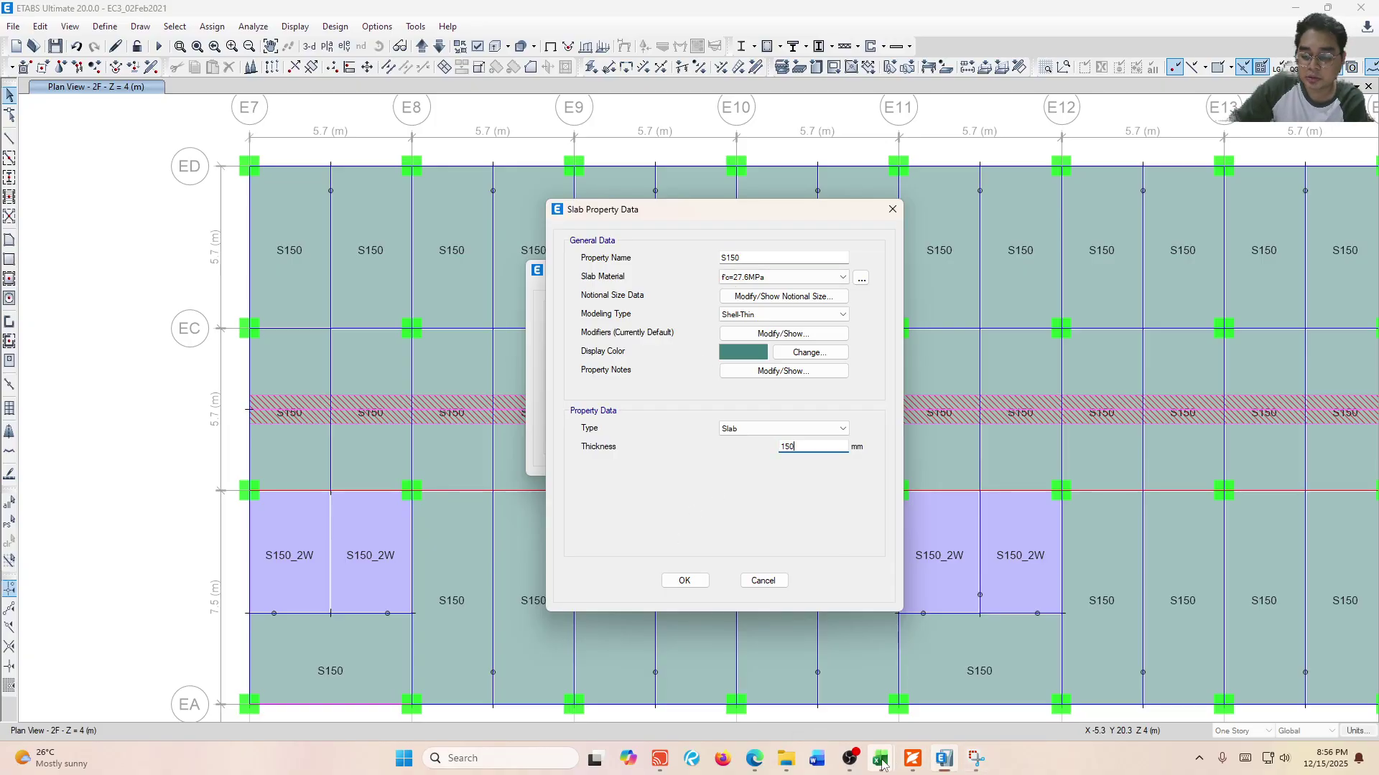
Switch to the One Way Slab Spreadsheet in Excel, check the provided top and bottom bar spacings, and return to ETABS.
{"action": "mouse_move", "coordinate": [883, 763]}
{"action": "left_click", "coordinate": [976, 693]}
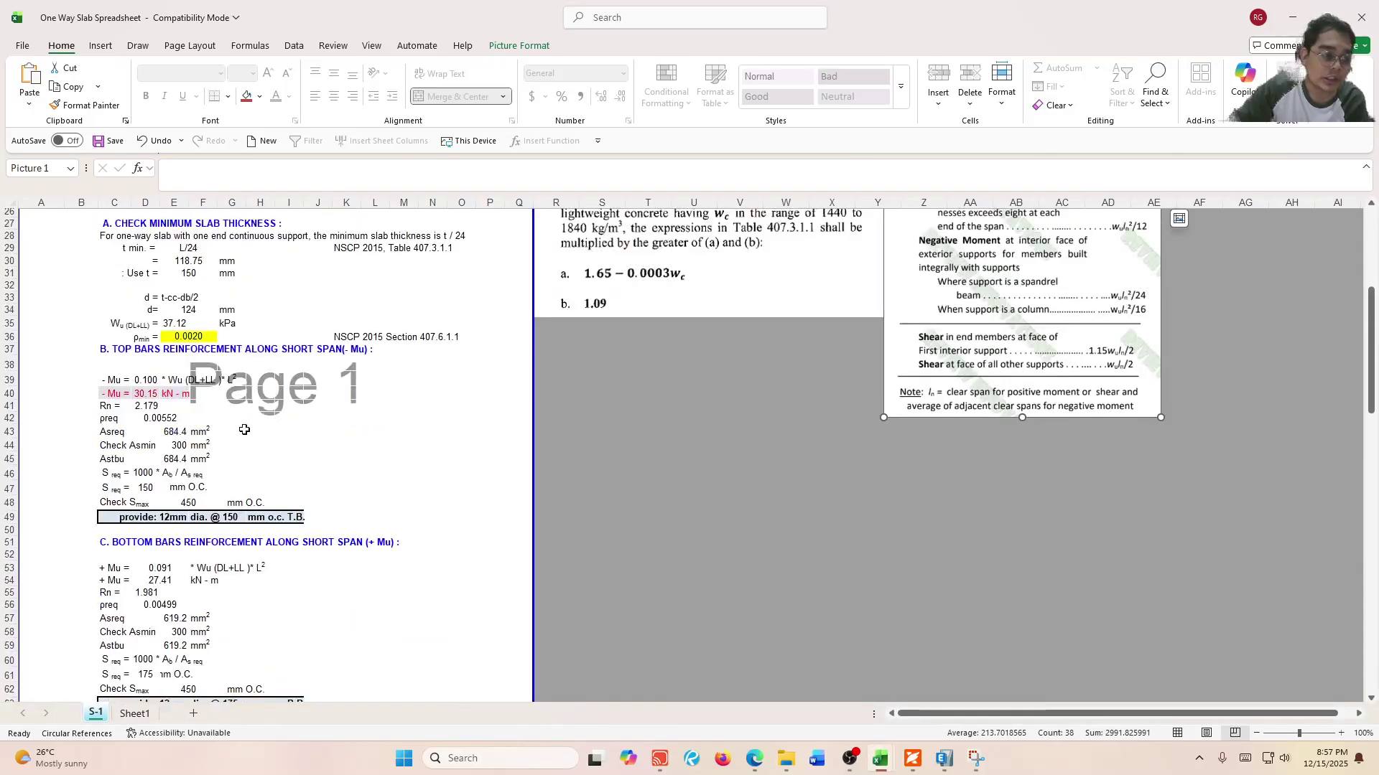
{"action": "left_click", "coordinate": [205, 516]}
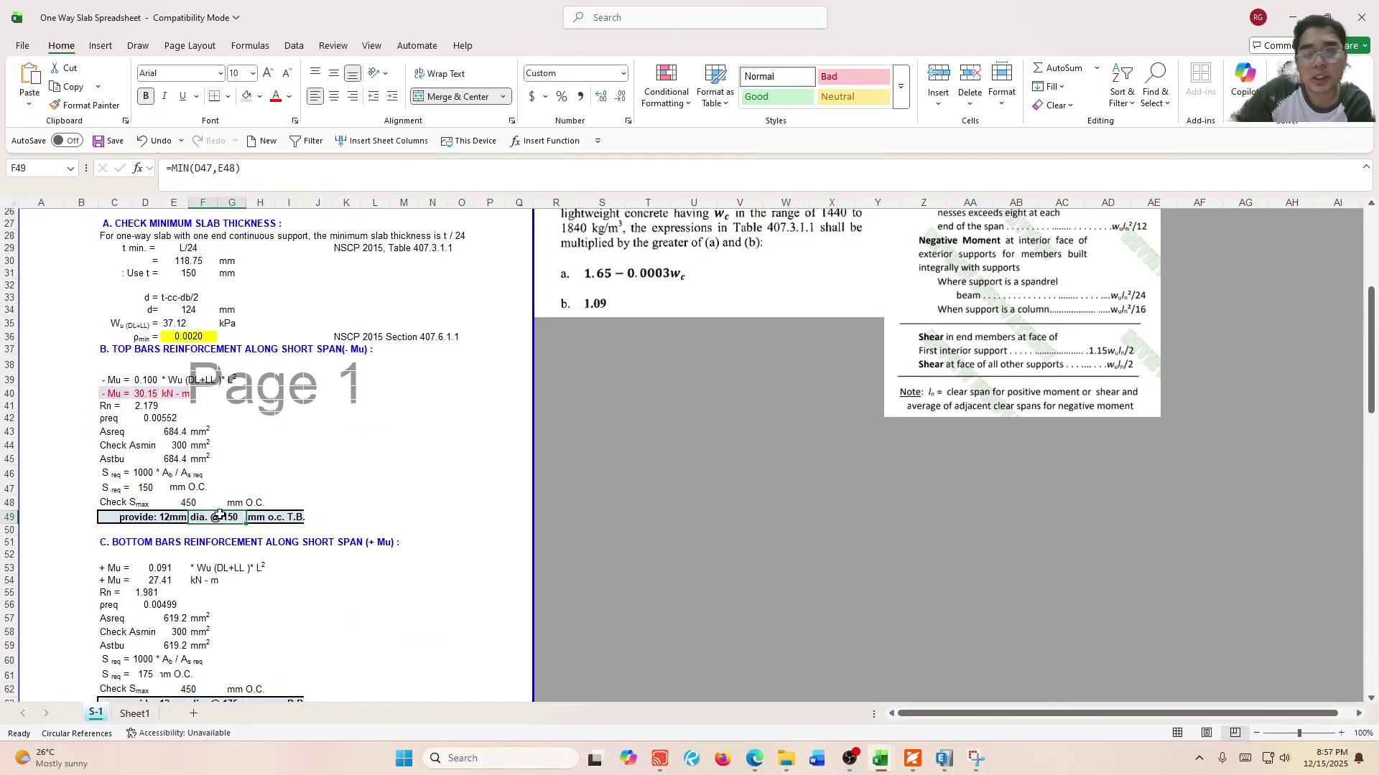
{"action": "scroll", "coordinate": [278, 556], "scroll_direction": "down", "scroll_amount": 1}
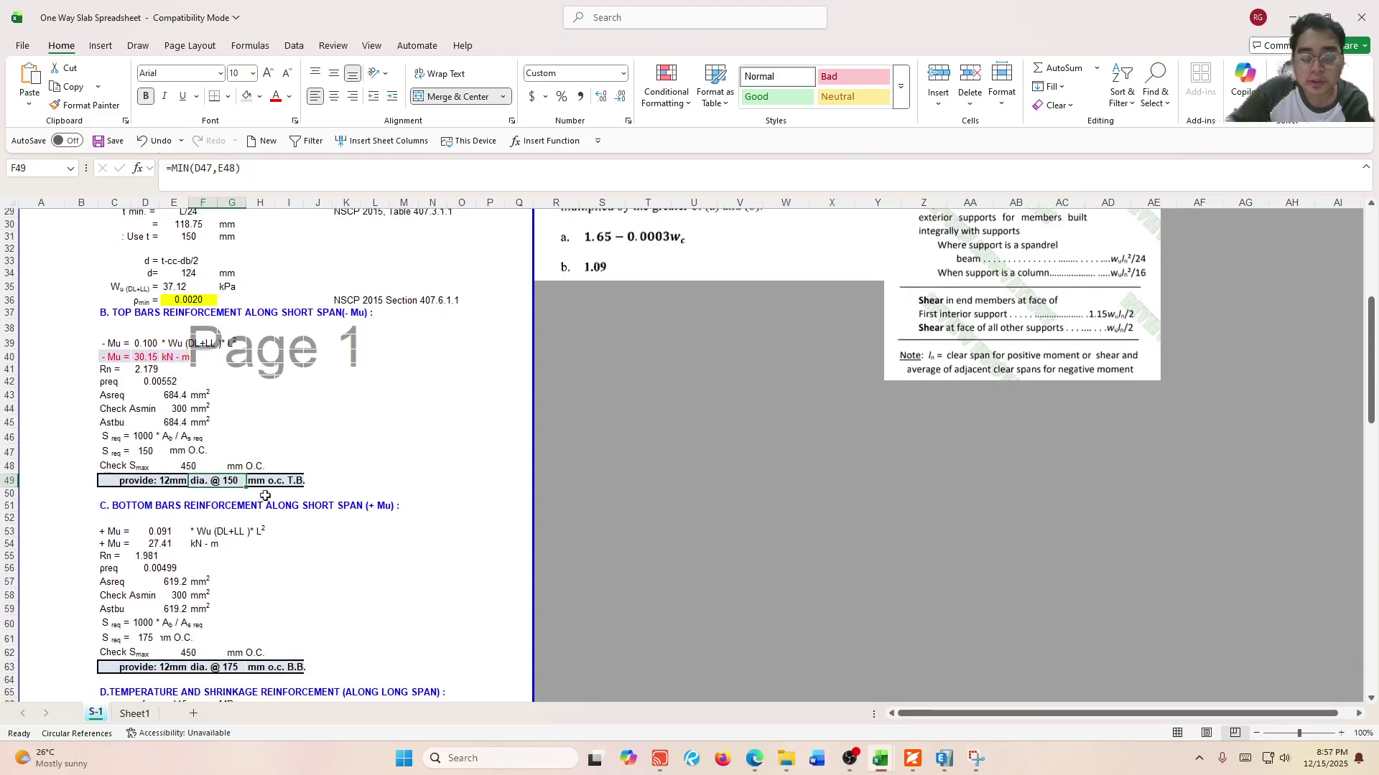
{"action": "left_click", "coordinate": [228, 669]}
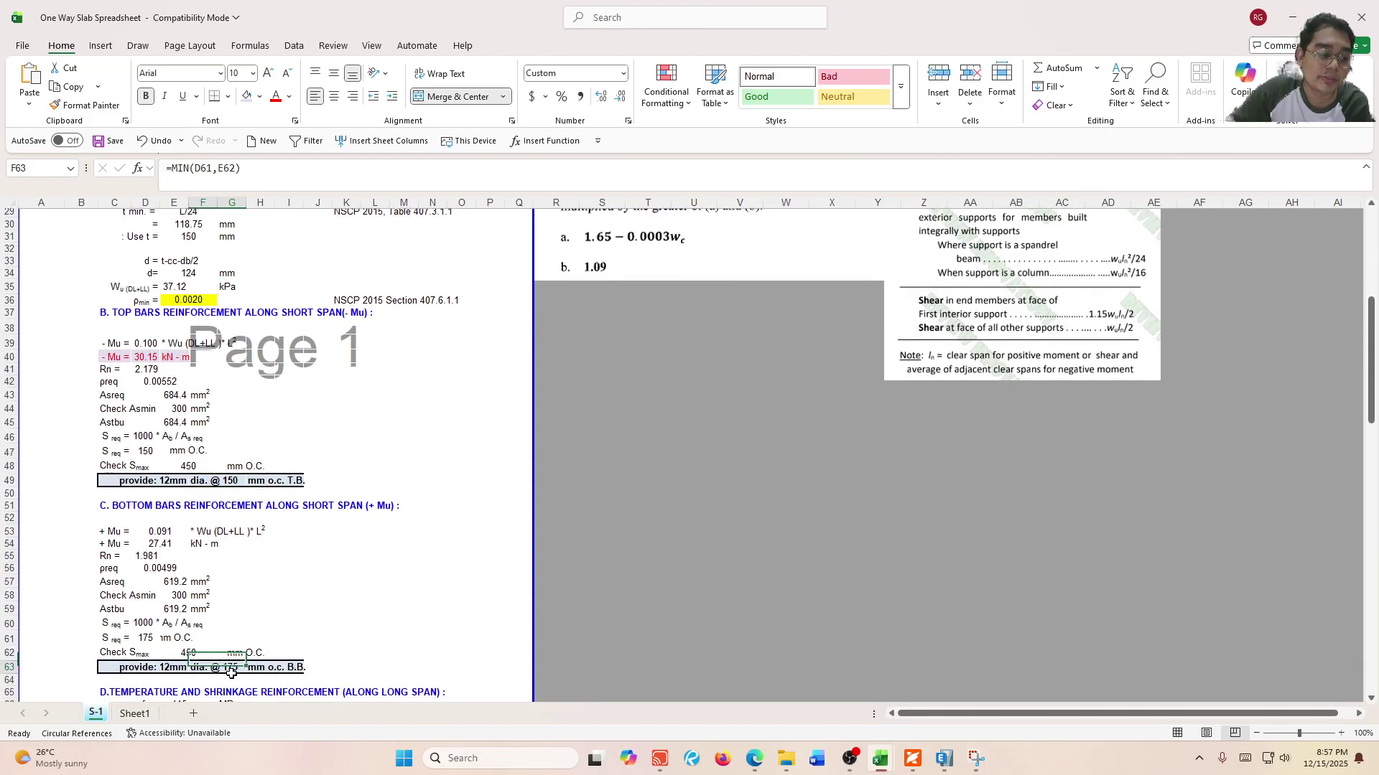
{"action": "left_click", "coordinate": [232, 486]}
{"action": "left_click", "coordinate": [238, 652]}
{"action": "left_click", "coordinate": [239, 665]}
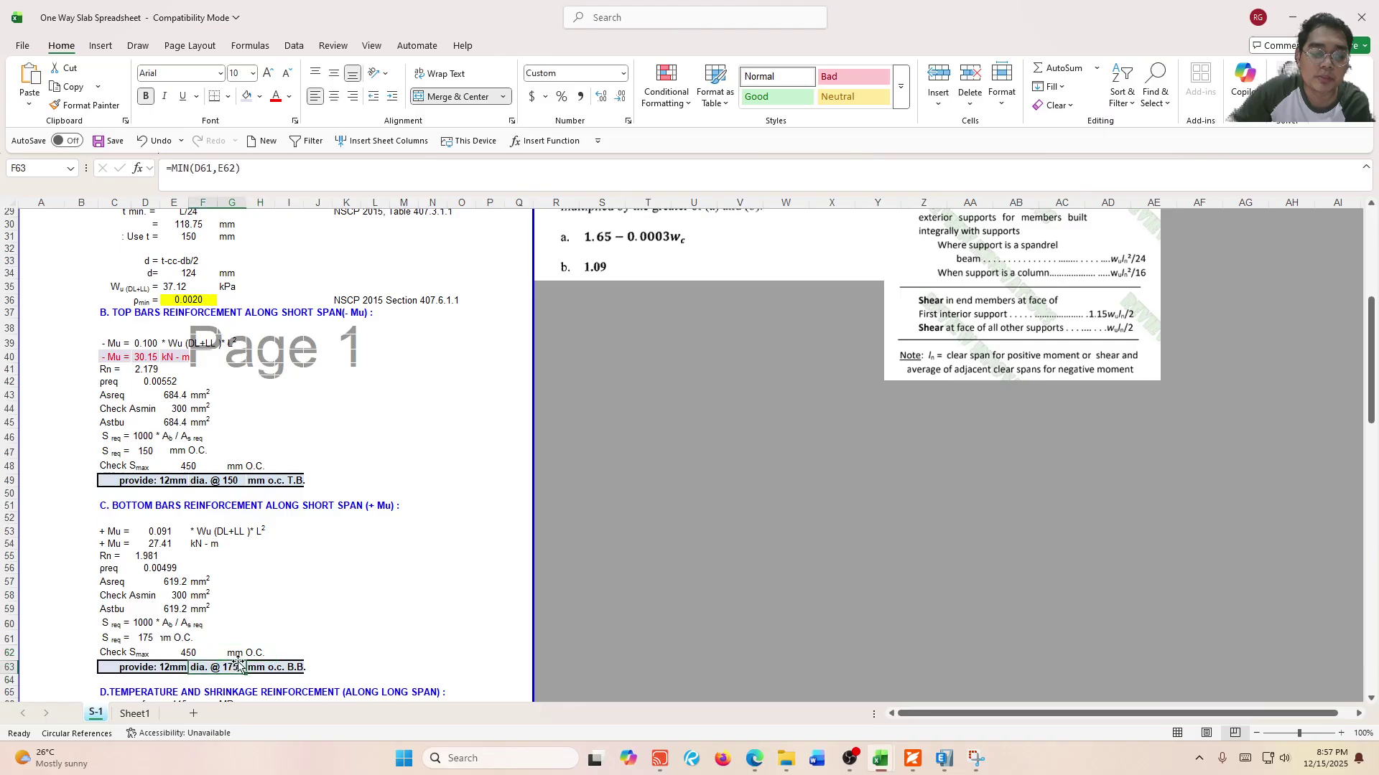
{"action": "scroll", "coordinate": [426, 481], "scroll_direction": "up", "scroll_amount": 5}
{"action": "left_click", "coordinate": [1293, 17]}
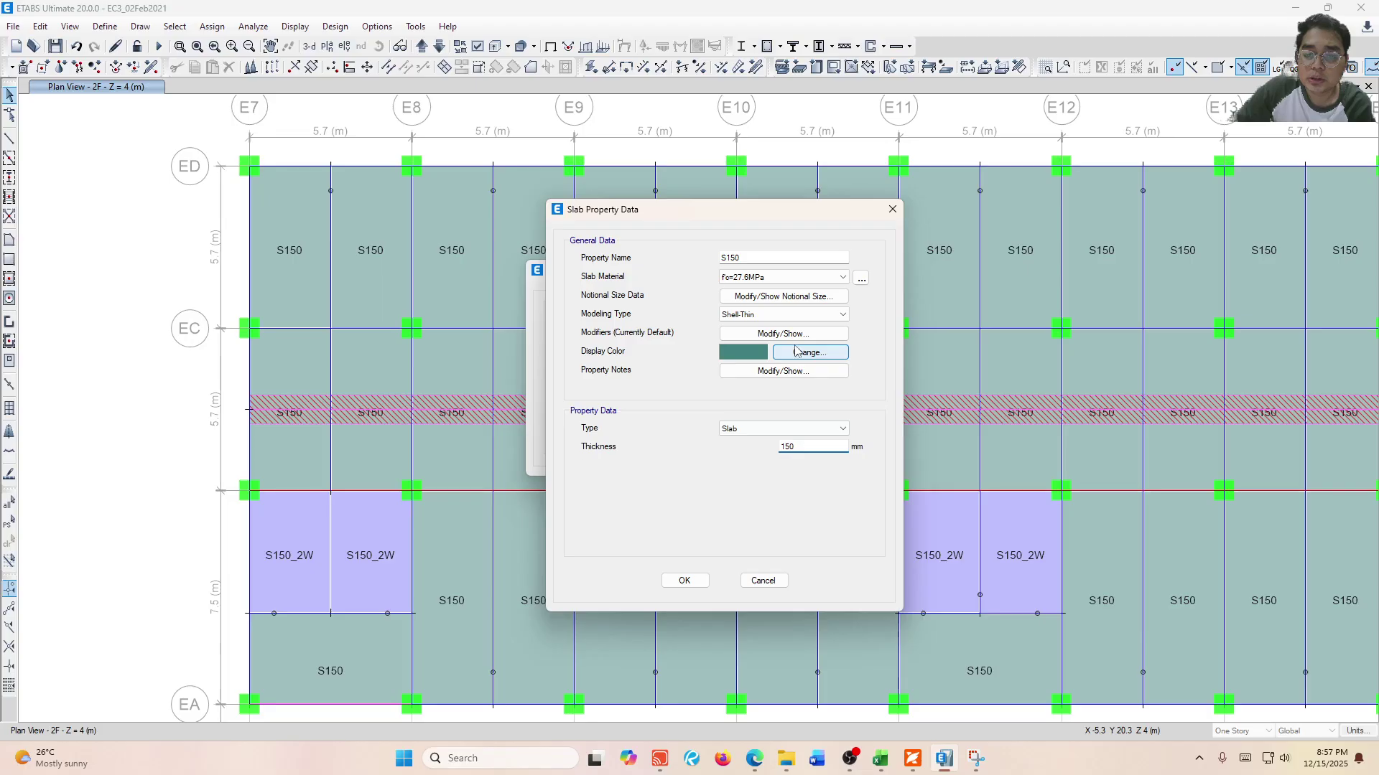
Accept the S150 slab property settings and run the analysis.
{"action": "left_click", "coordinate": [684, 581]}
{"action": "left_click", "coordinate": [769, 421]}
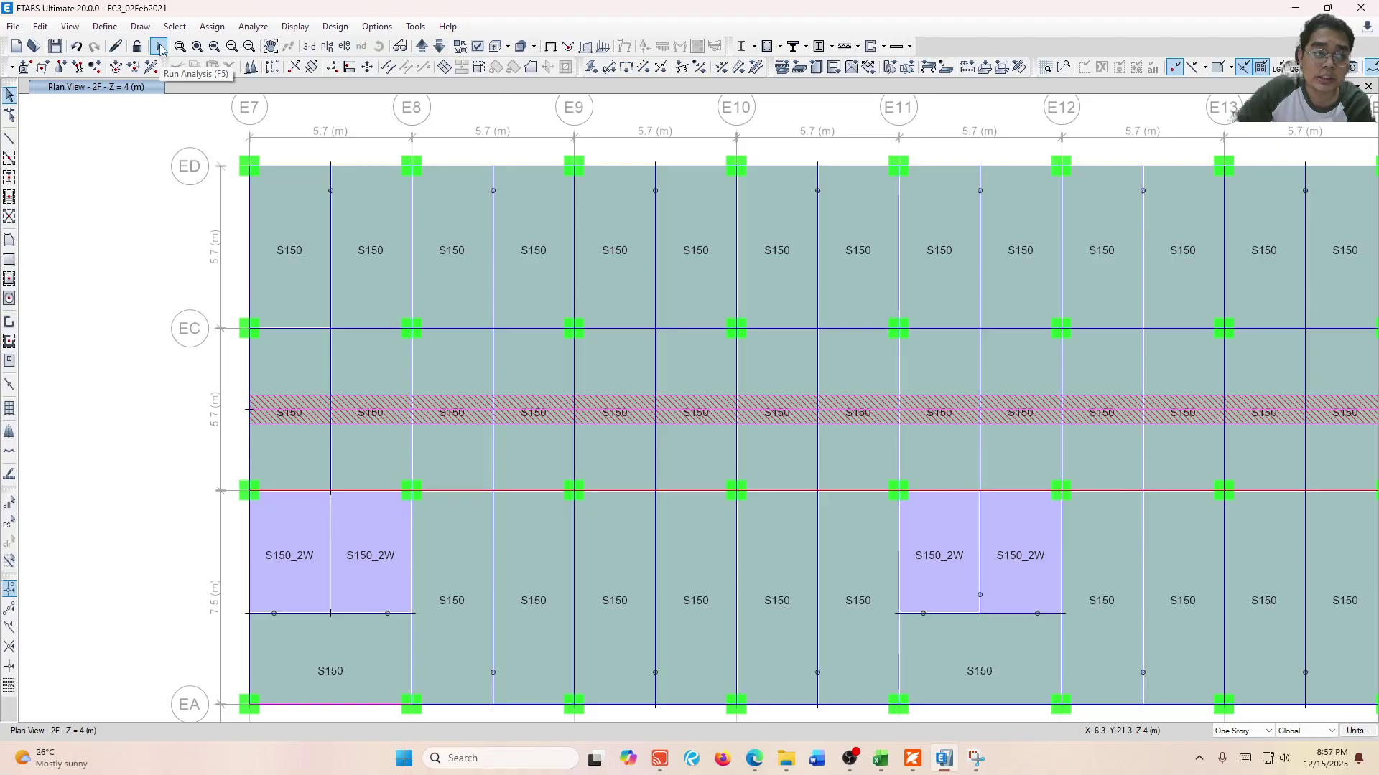
{"action": "left_click", "coordinate": [158, 47]}
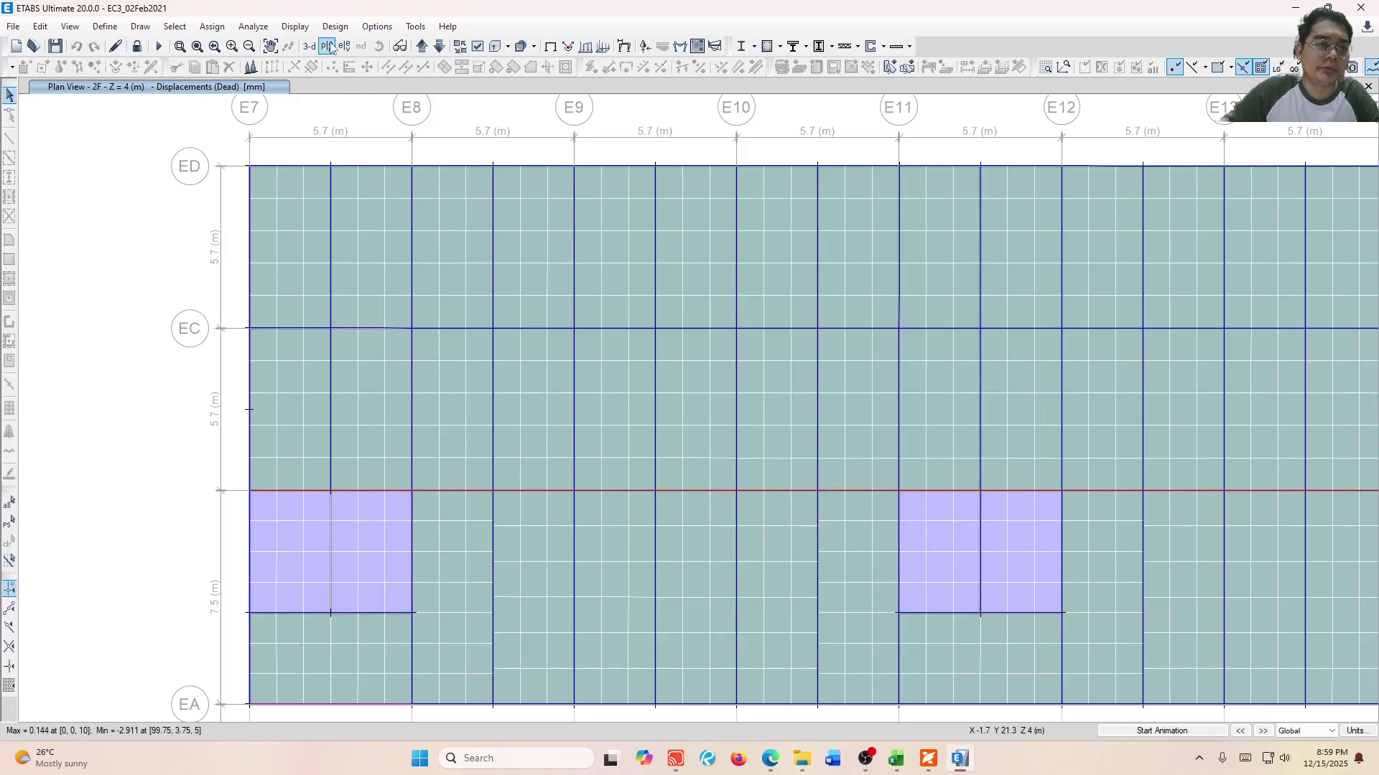
Open the last analysis run log and check the number of negative eigenvalues in the basic stability check.
{"action": "left_click", "coordinate": [253, 26]}
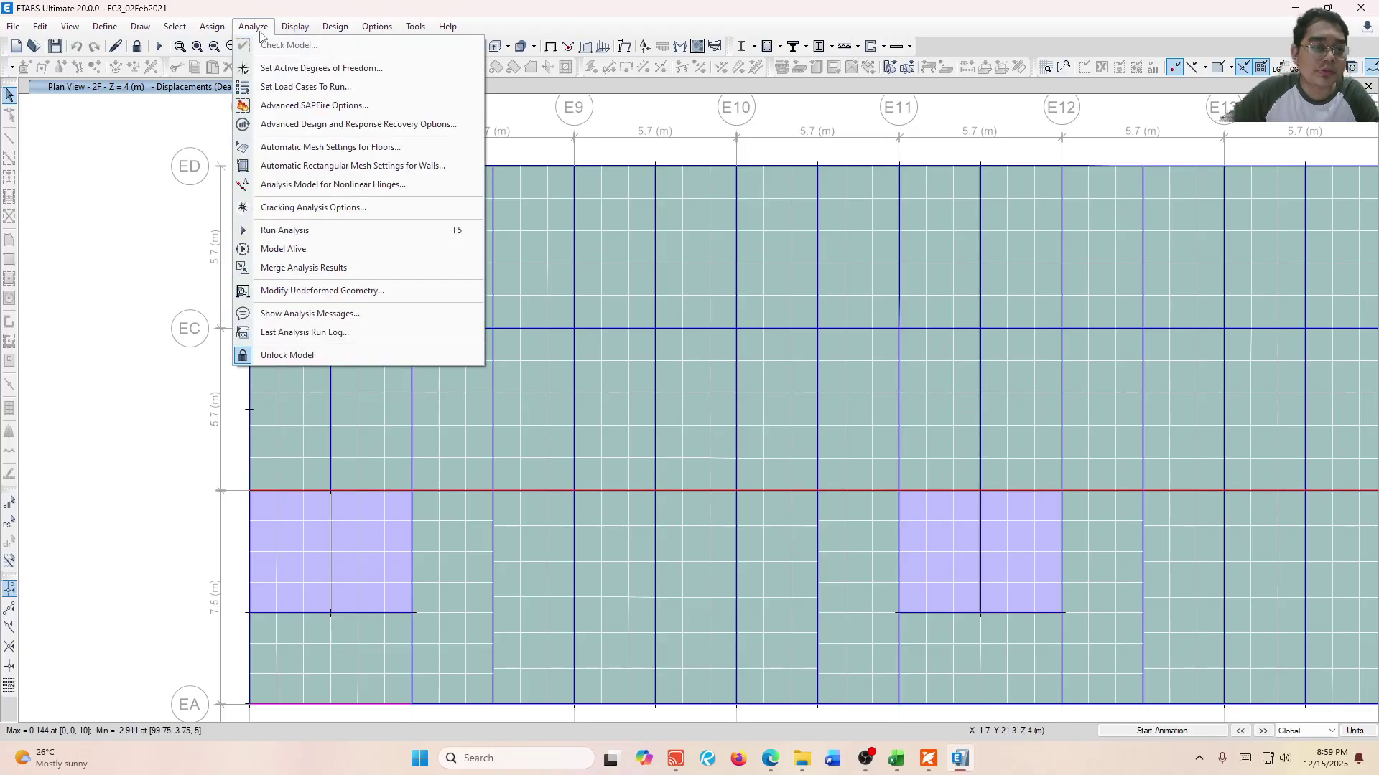
{"action": "left_click", "coordinate": [357, 335]}
{"action": "scroll", "coordinate": [702, 323], "scroll_direction": "up", "scroll_amount": 9}
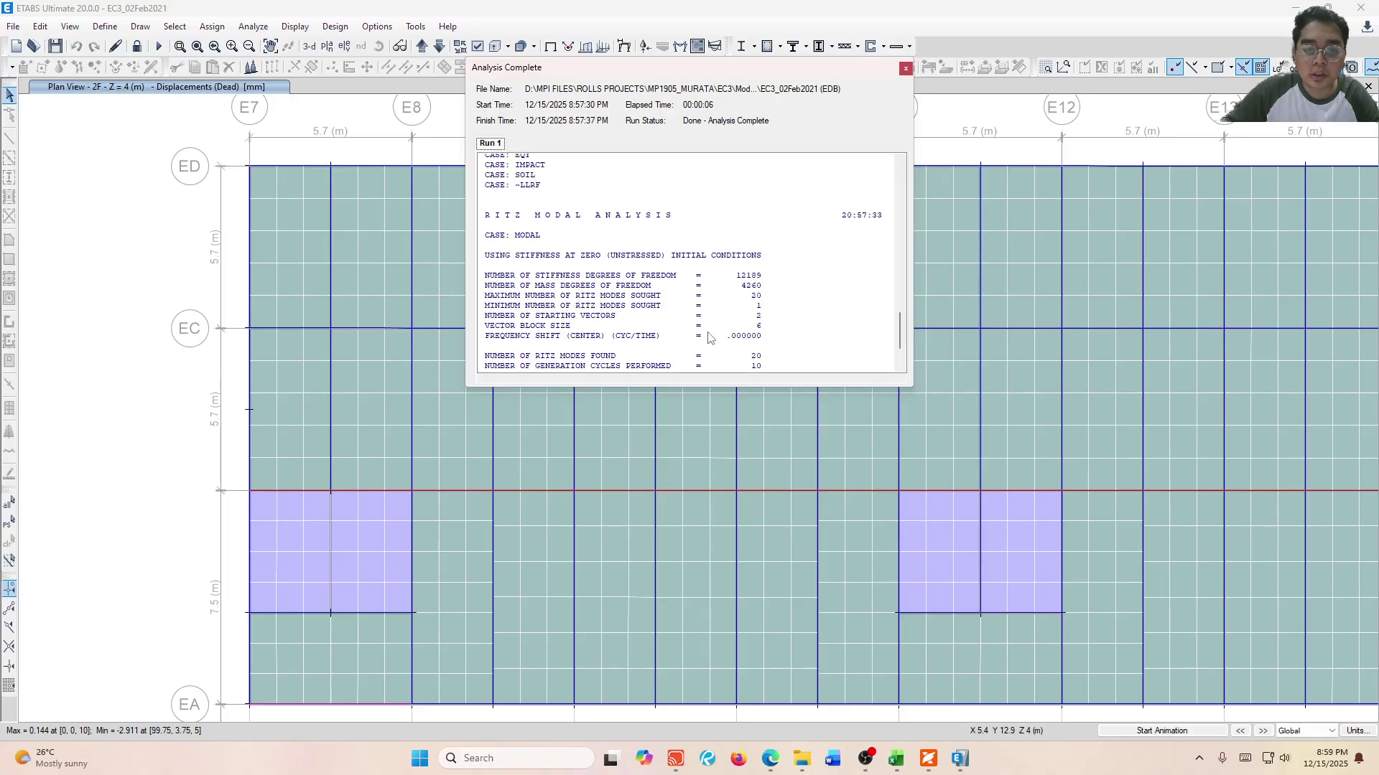
{"action": "scroll", "coordinate": [702, 314], "scroll_direction": "up", "scroll_amount": 3}
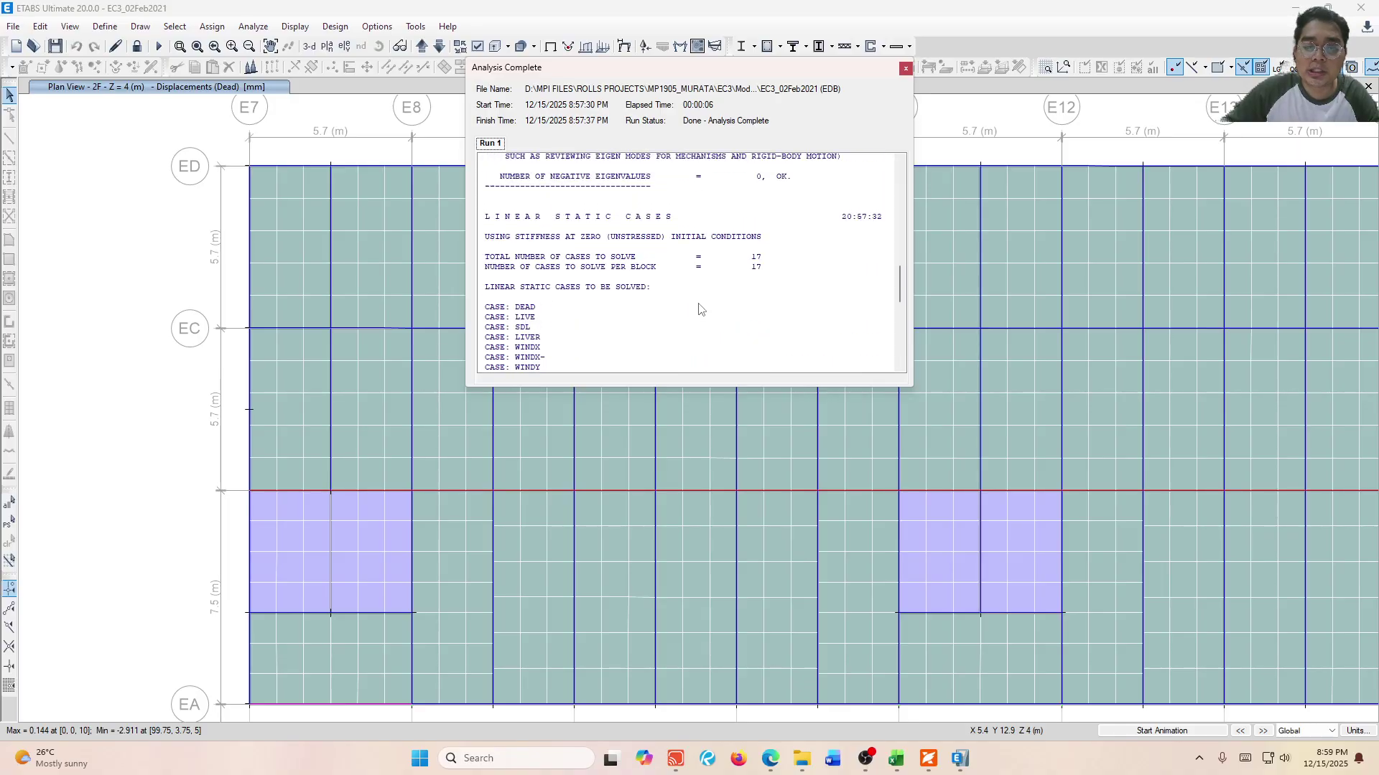
{"action": "left_click", "coordinate": [702, 240]}
{"action": "left_click", "coordinate": [692, 260]}
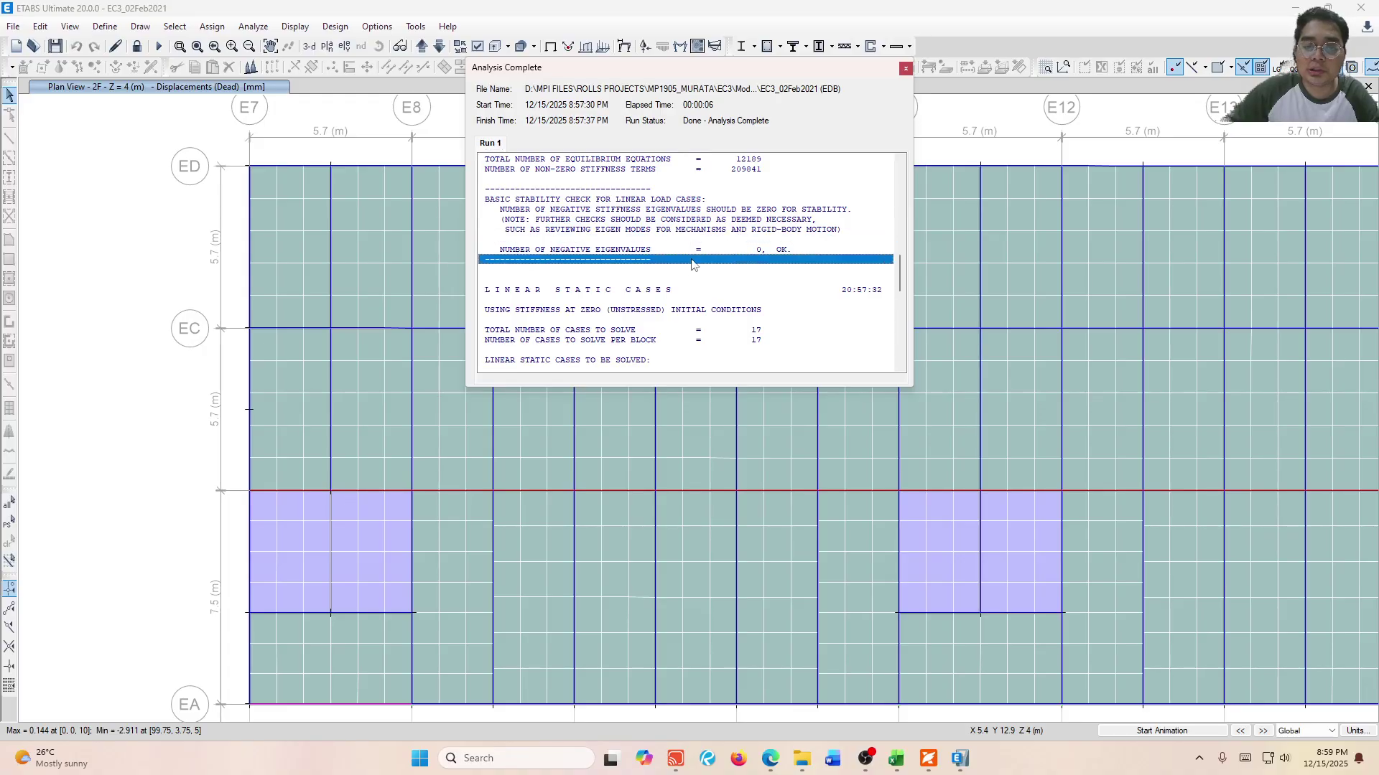
{"action": "left_click", "coordinate": [703, 250]}
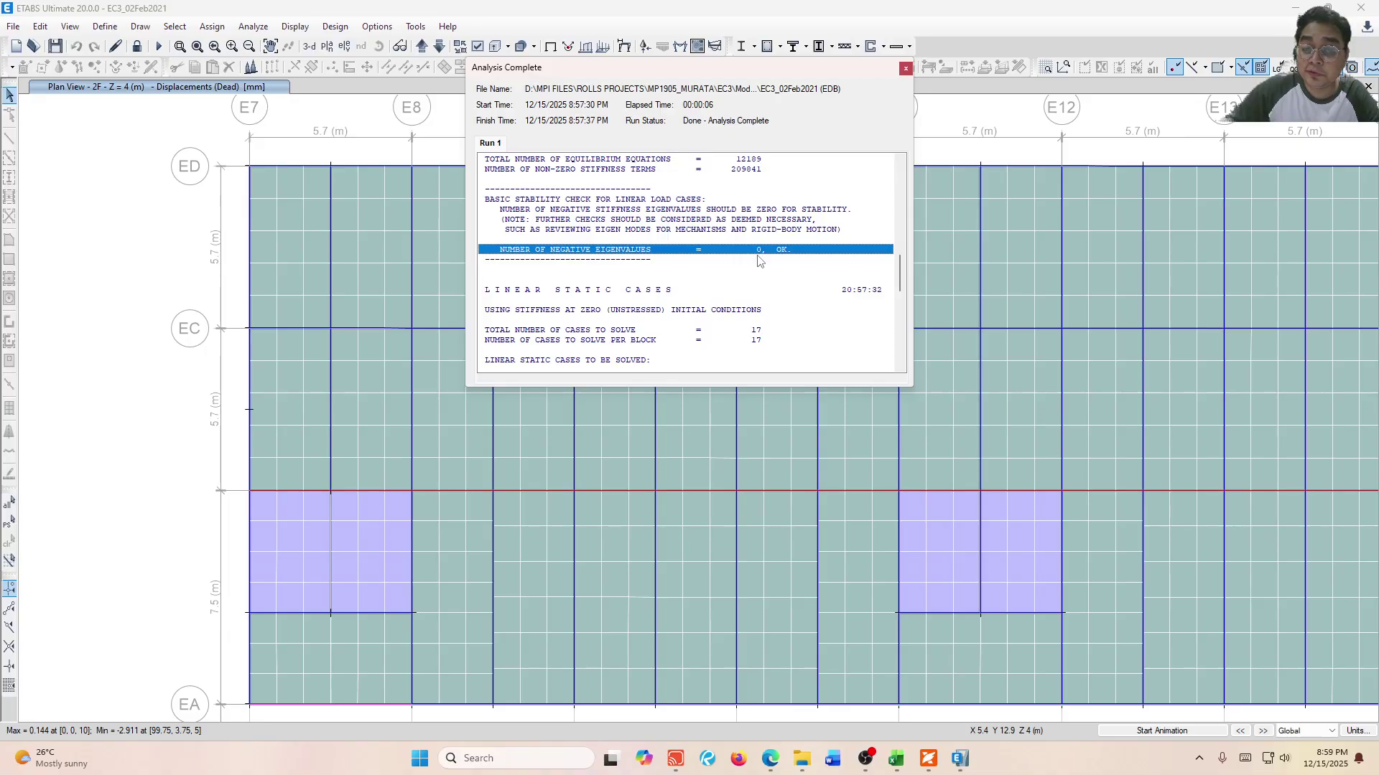
{"action": "left_click_drag", "start_coordinate": [777, 270], "coordinate": [787, 249]}
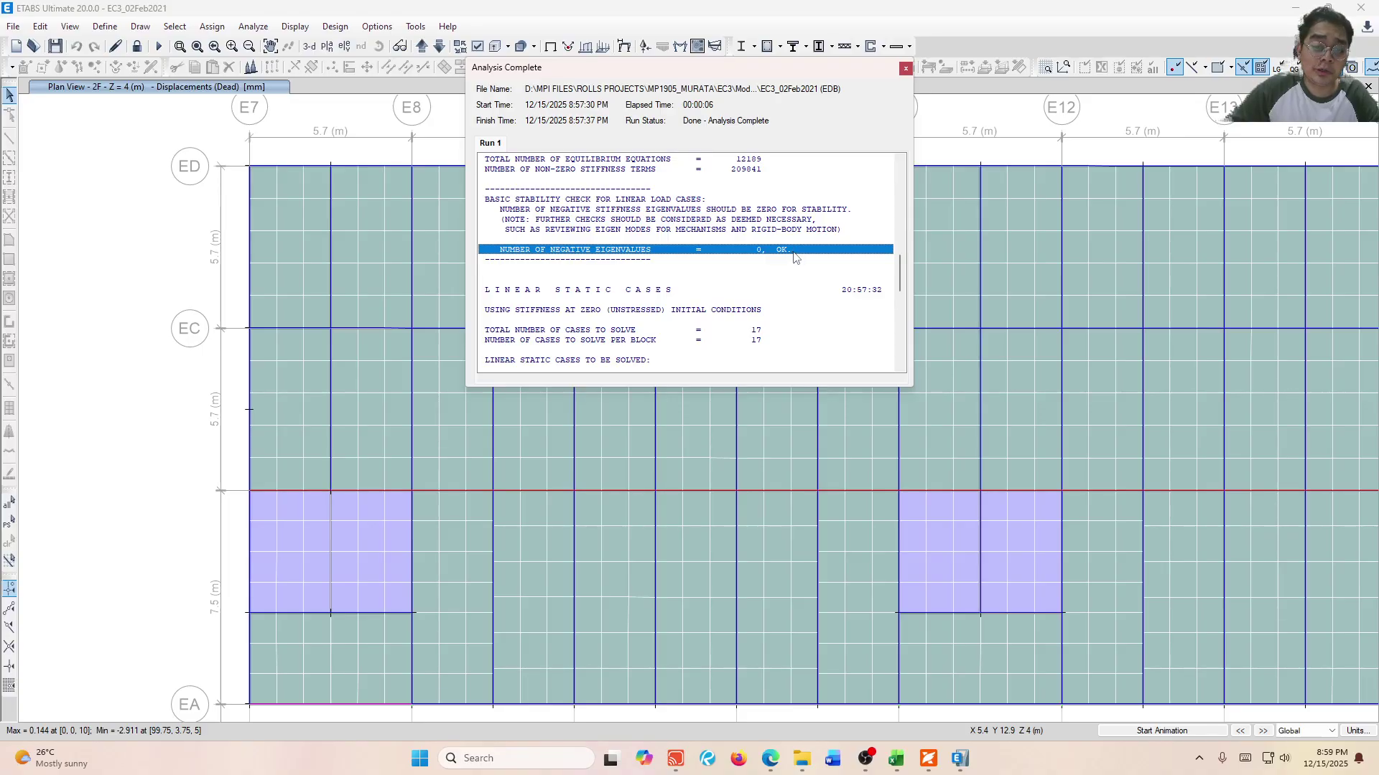
Review the element formation and linear equation solution sections of the run log for problems, and close the log.
{"action": "scroll", "coordinate": [815, 265], "scroll_direction": "up", "scroll_amount": 4}
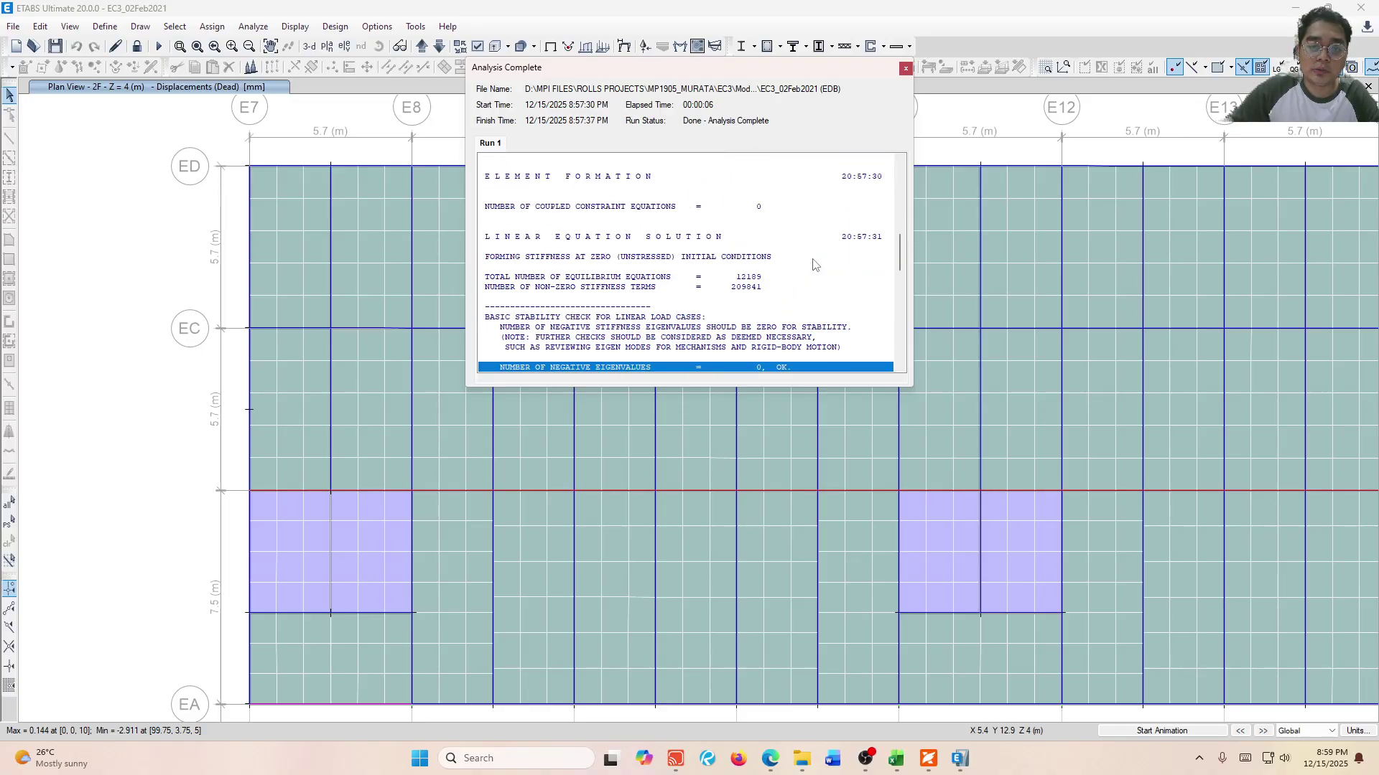
{"action": "scroll", "coordinate": [814, 265], "scroll_direction": "up", "scroll_amount": 3}
{"action": "scroll", "coordinate": [821, 242], "scroll_direction": "down", "scroll_amount": 3}
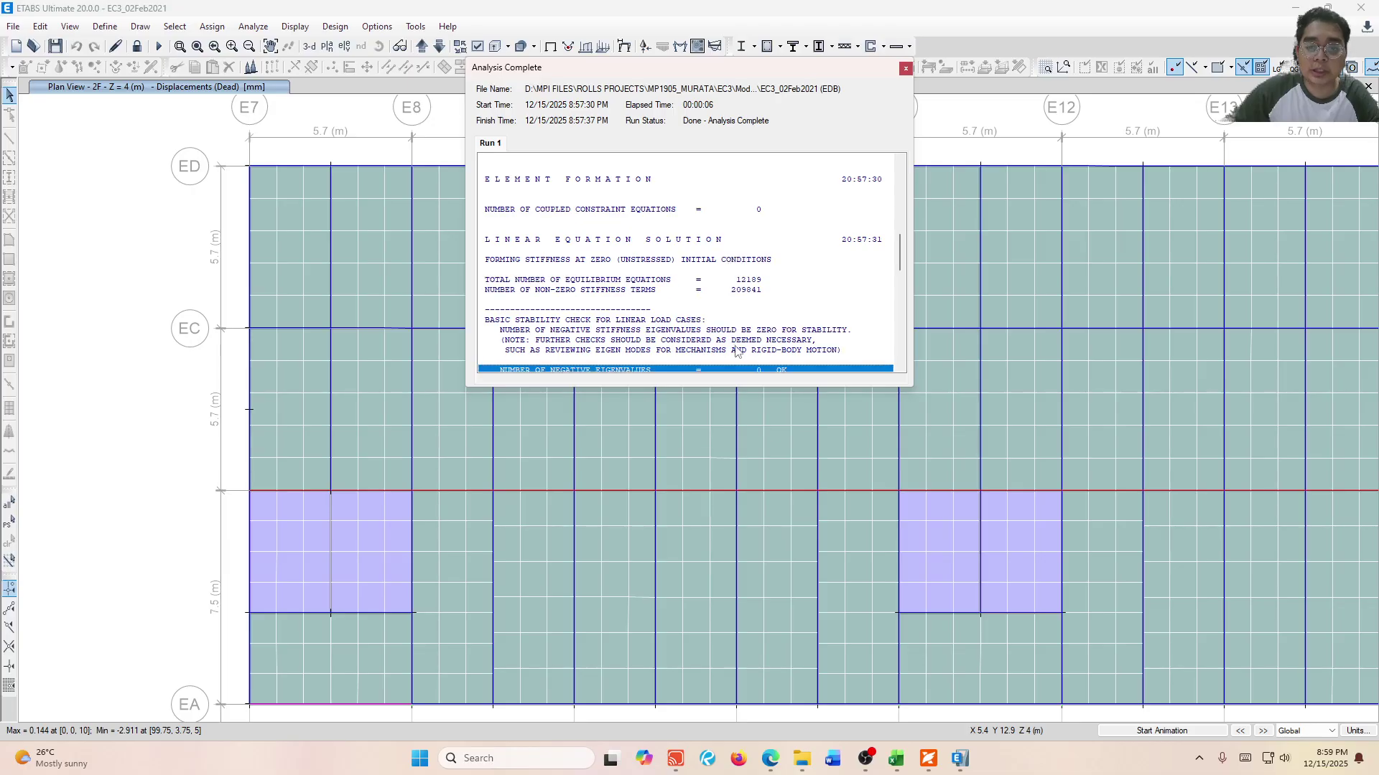
{"action": "scroll", "coordinate": [735, 351], "scroll_direction": "down", "scroll_amount": 1}
{"action": "scroll", "coordinate": [759, 246], "scroll_direction": "up", "scroll_amount": 3}
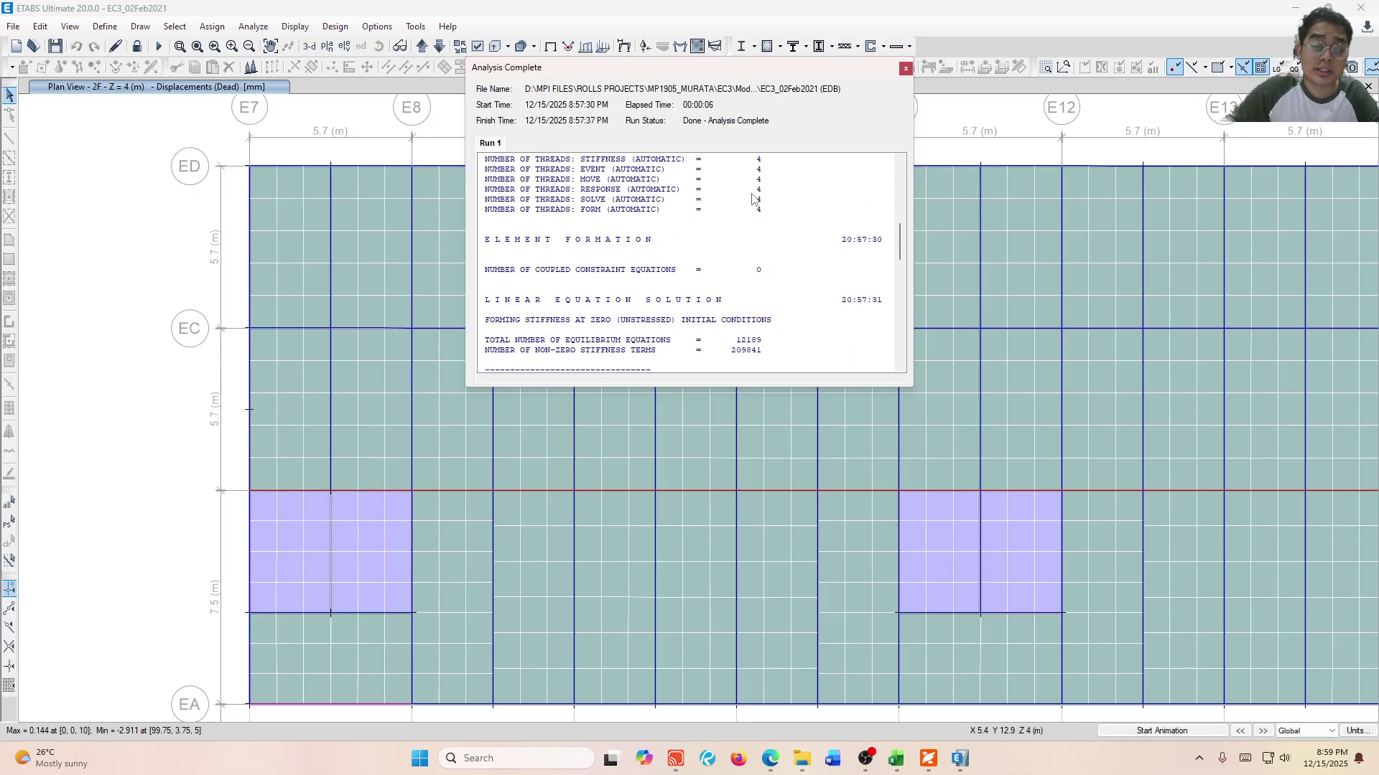
{"action": "scroll", "coordinate": [752, 201], "scroll_direction": "up", "scroll_amount": 2}
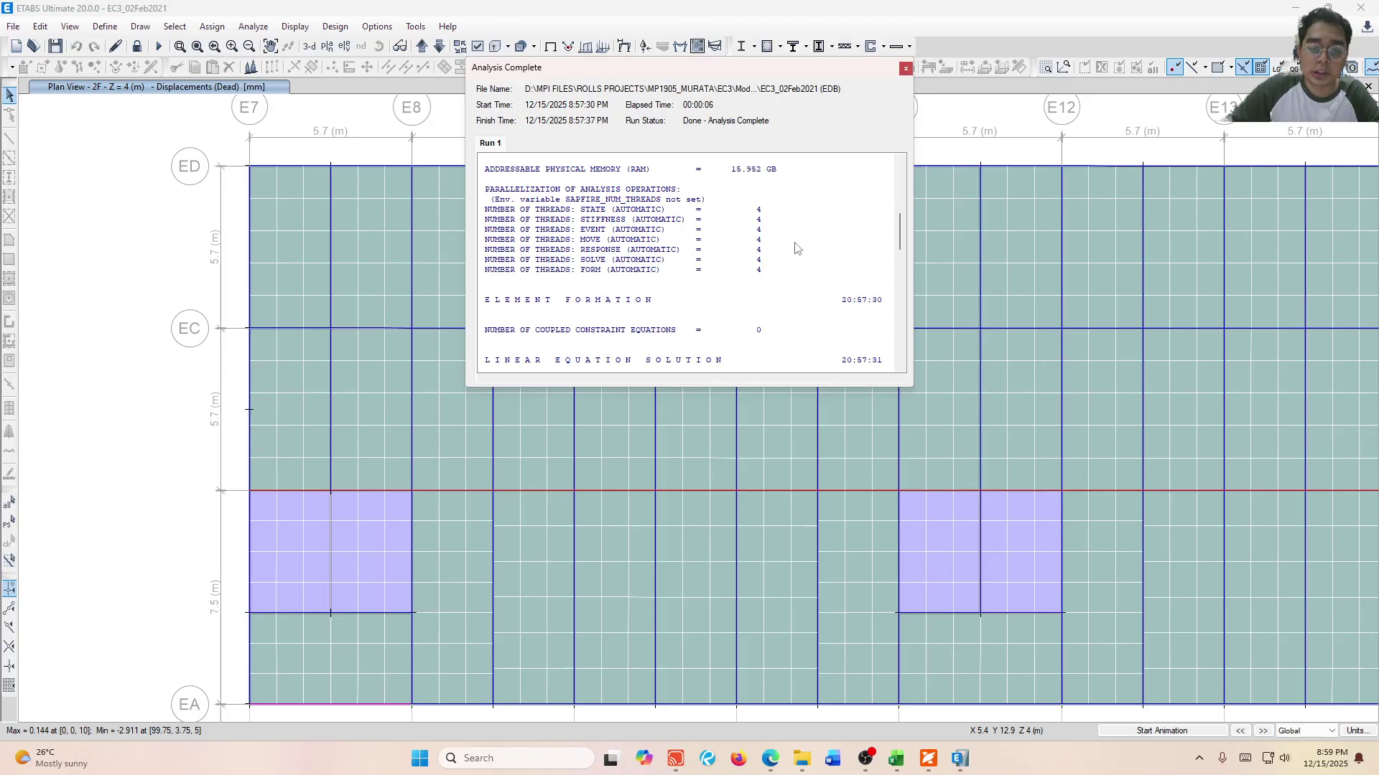
{"action": "scroll", "coordinate": [797, 248], "scroll_direction": "down", "scroll_amount": 8}
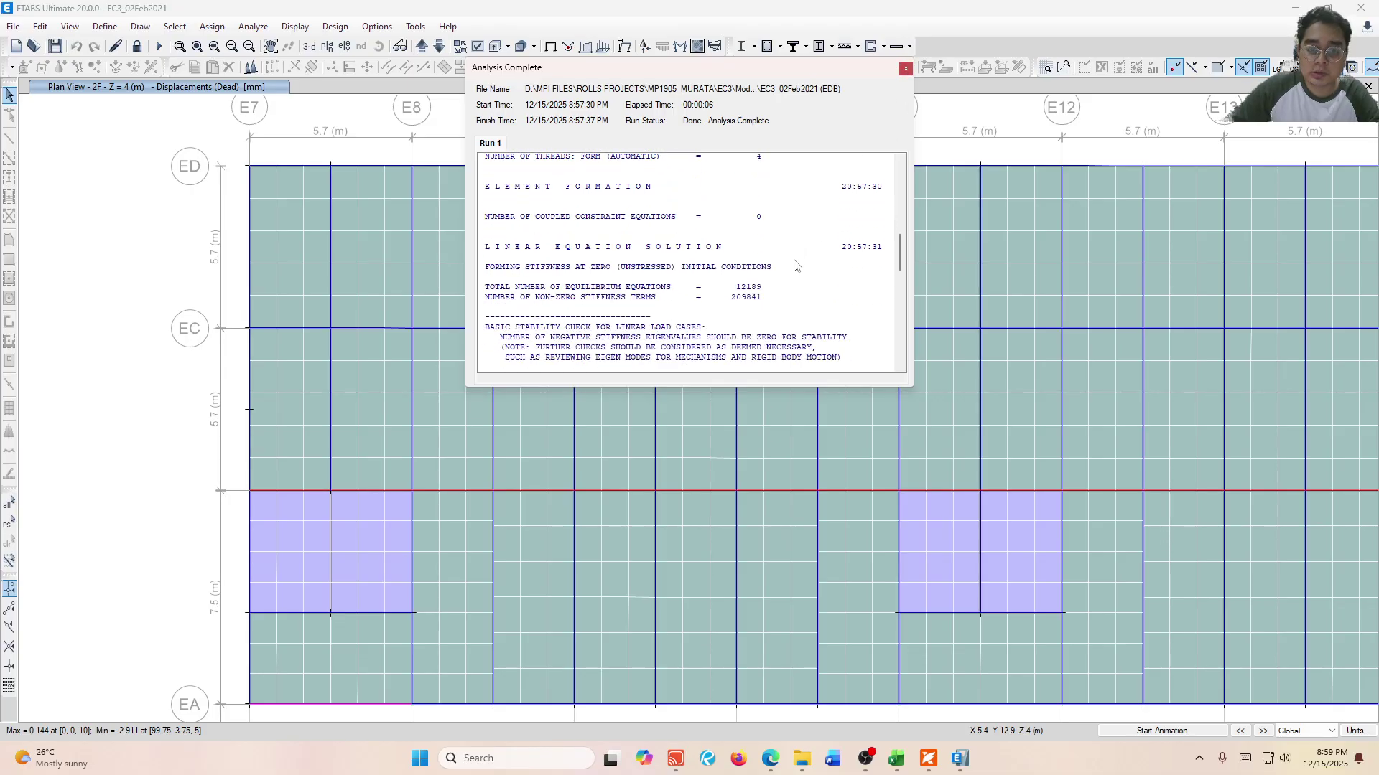
{"action": "left_click", "coordinate": [905, 69]}
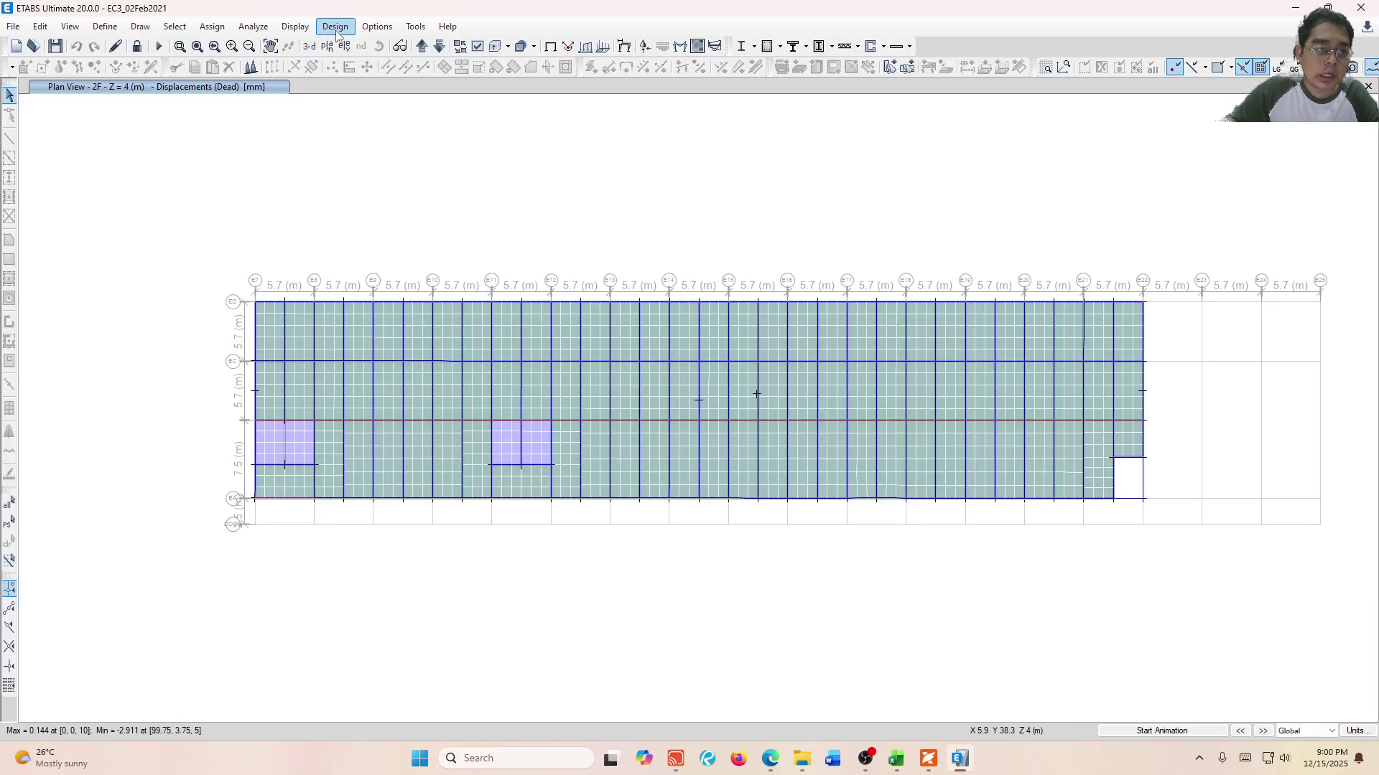
Bring up the strip forces display settings and choose the USD2 load combination.
{"action": "left_click", "coordinate": [295, 26]}
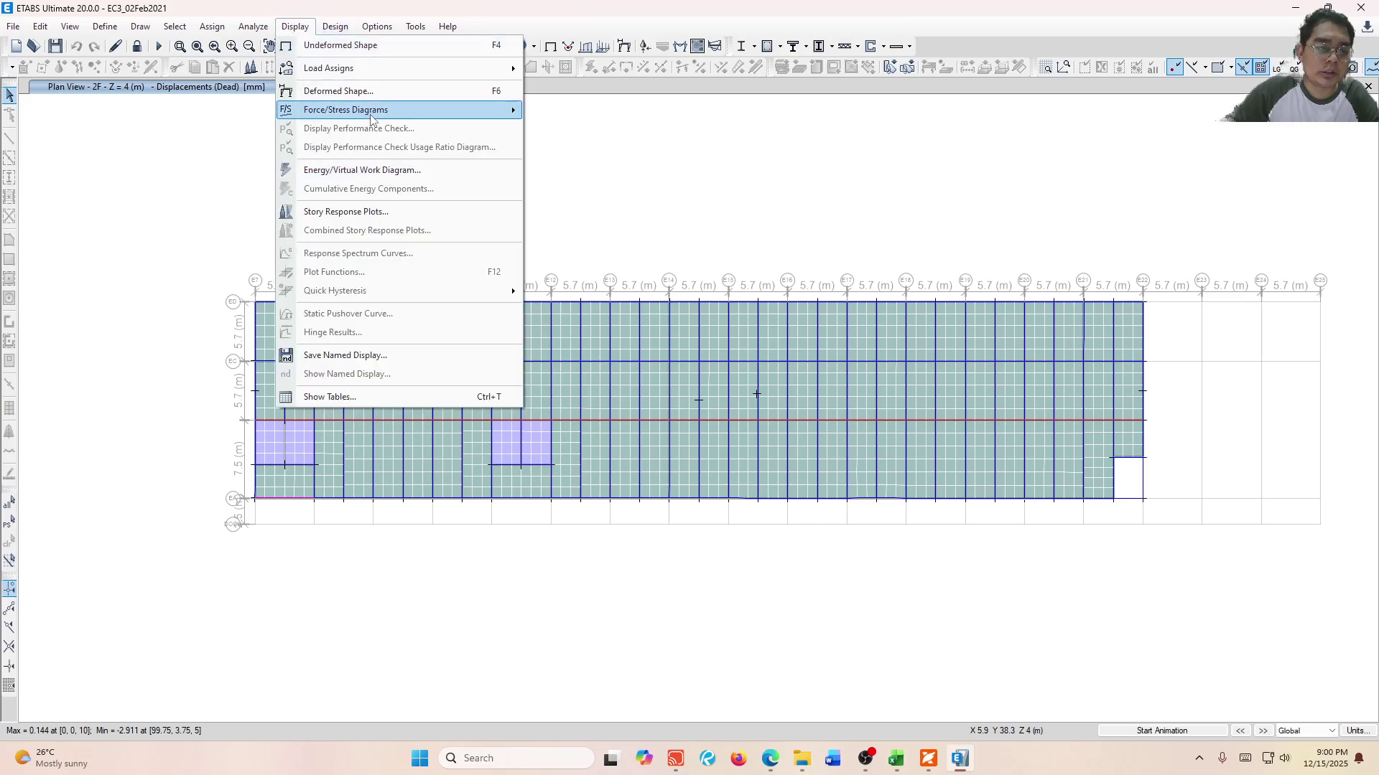
{"action": "mouse_move", "coordinate": [370, 112]}
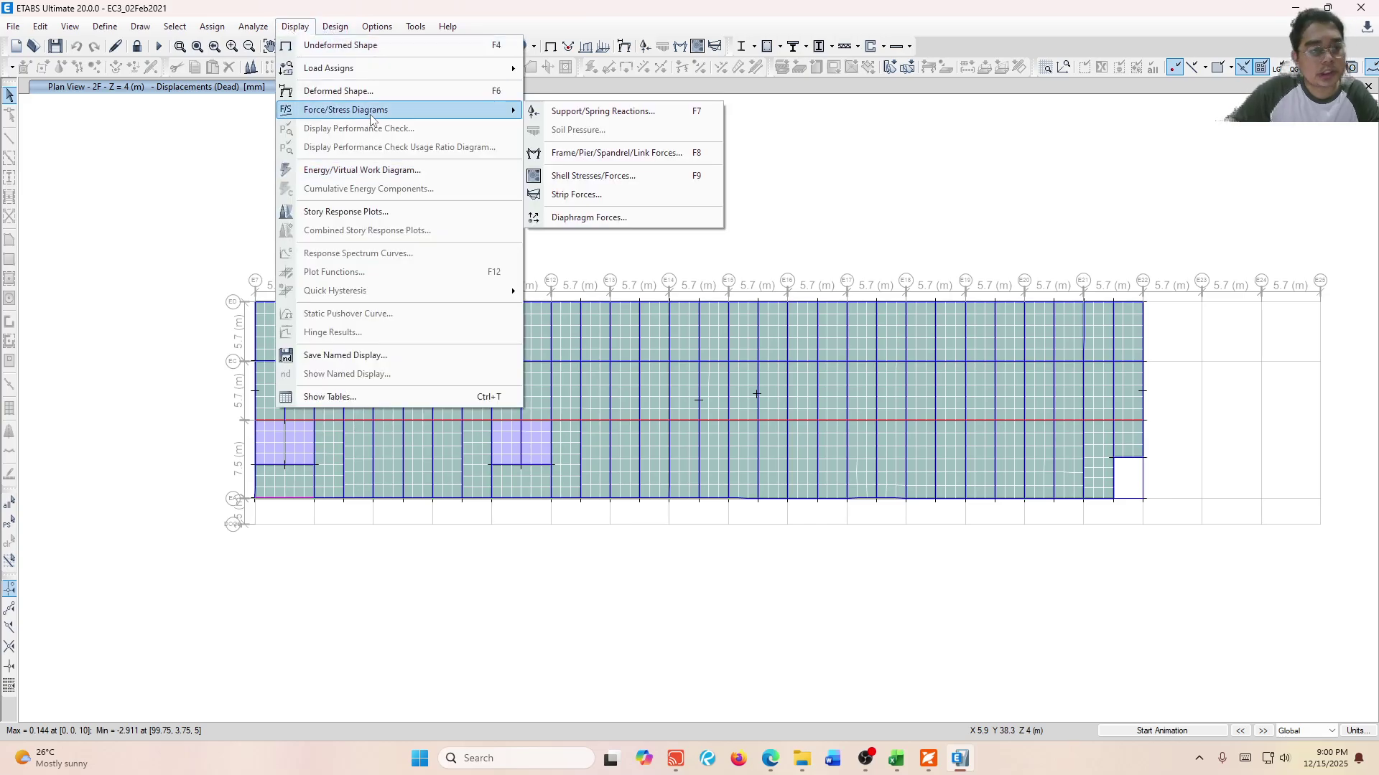
{"action": "left_click", "coordinate": [578, 195]}
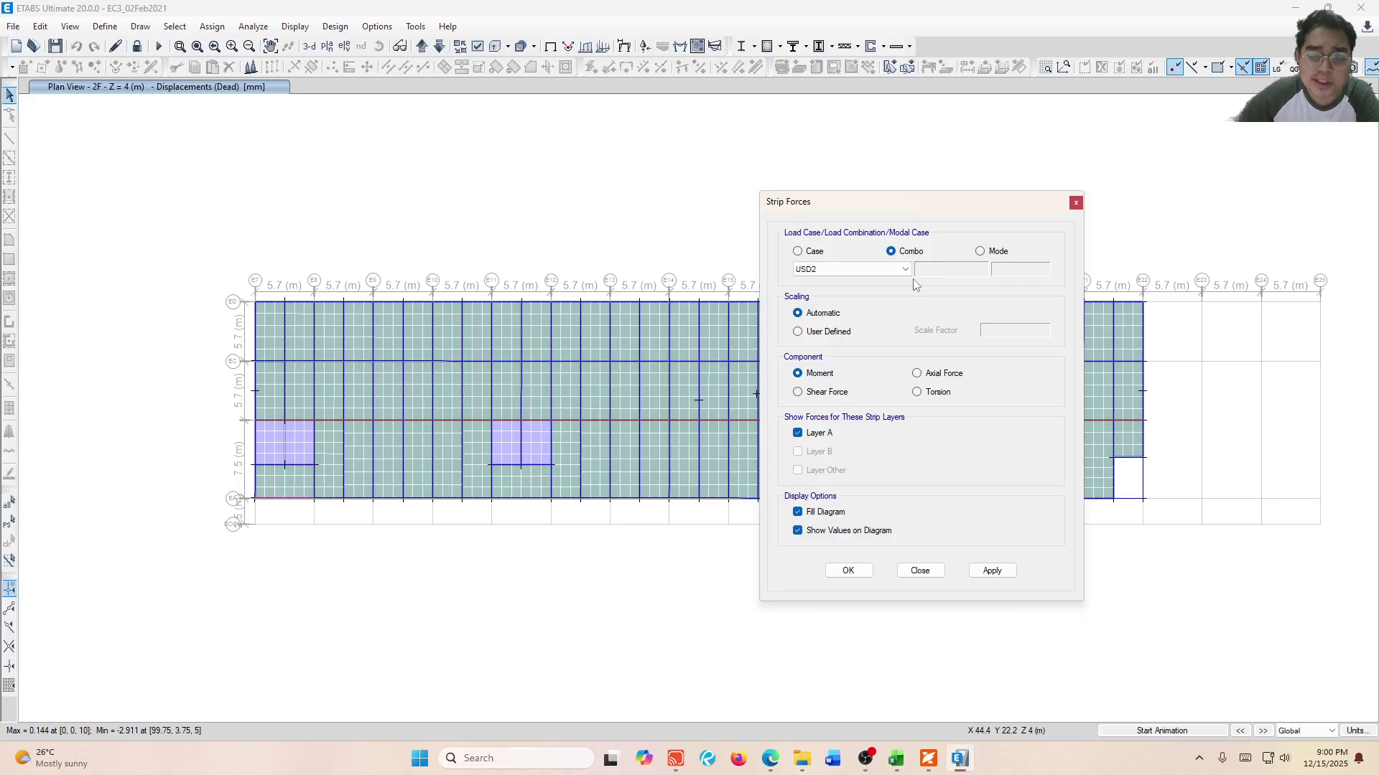
{"action": "left_click", "coordinate": [888, 272]}
{"action": "left_click", "coordinate": [888, 272]}
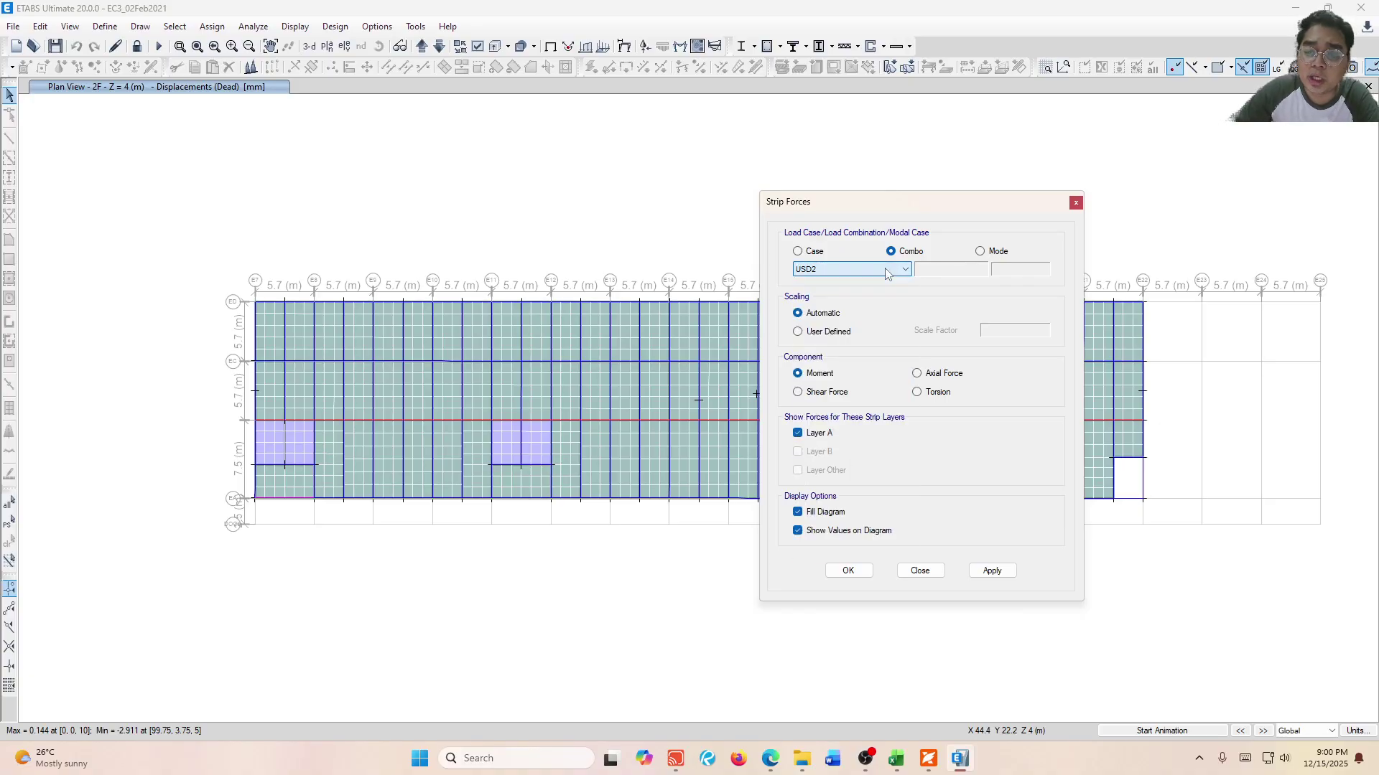
{"action": "left_click", "coordinate": [903, 270]}
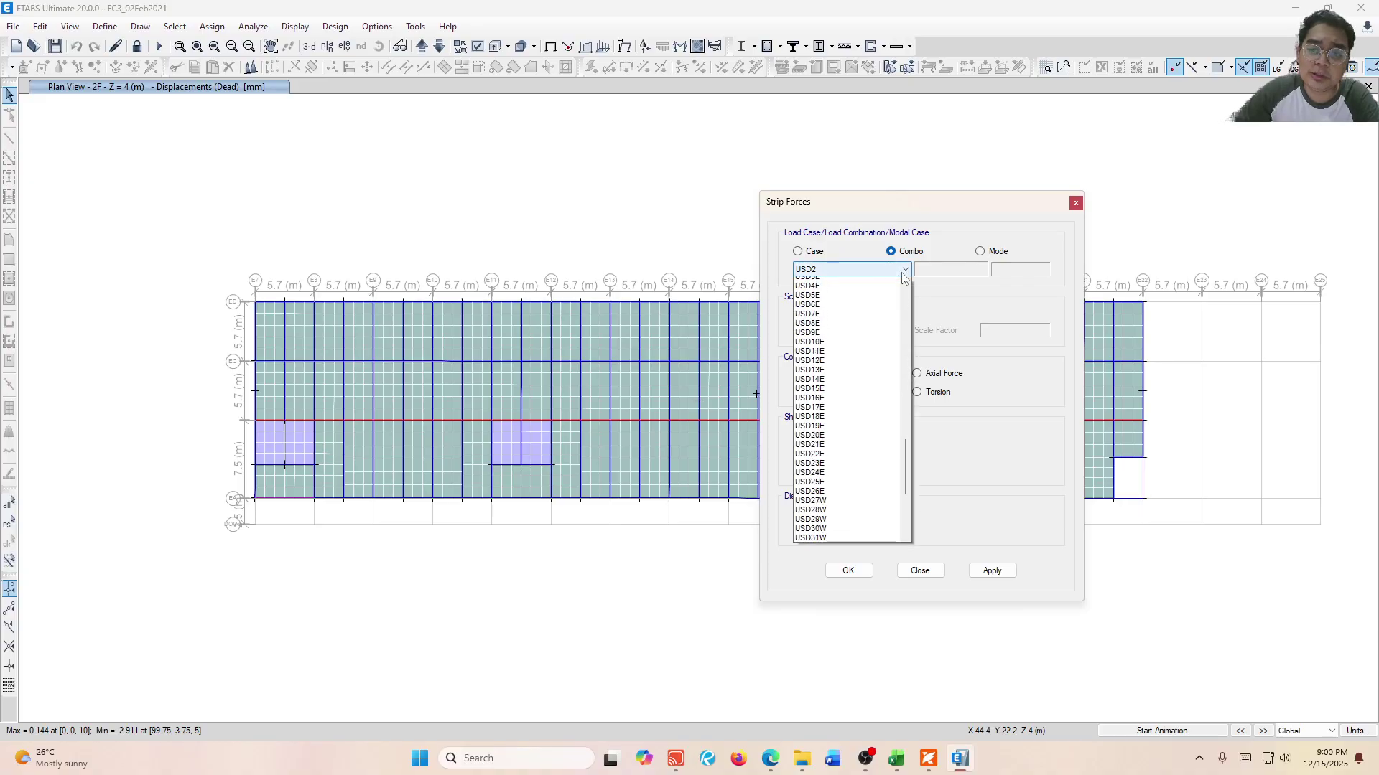
{"action": "left_click", "coordinate": [904, 270]}
{"action": "left_click", "coordinate": [904, 270]}
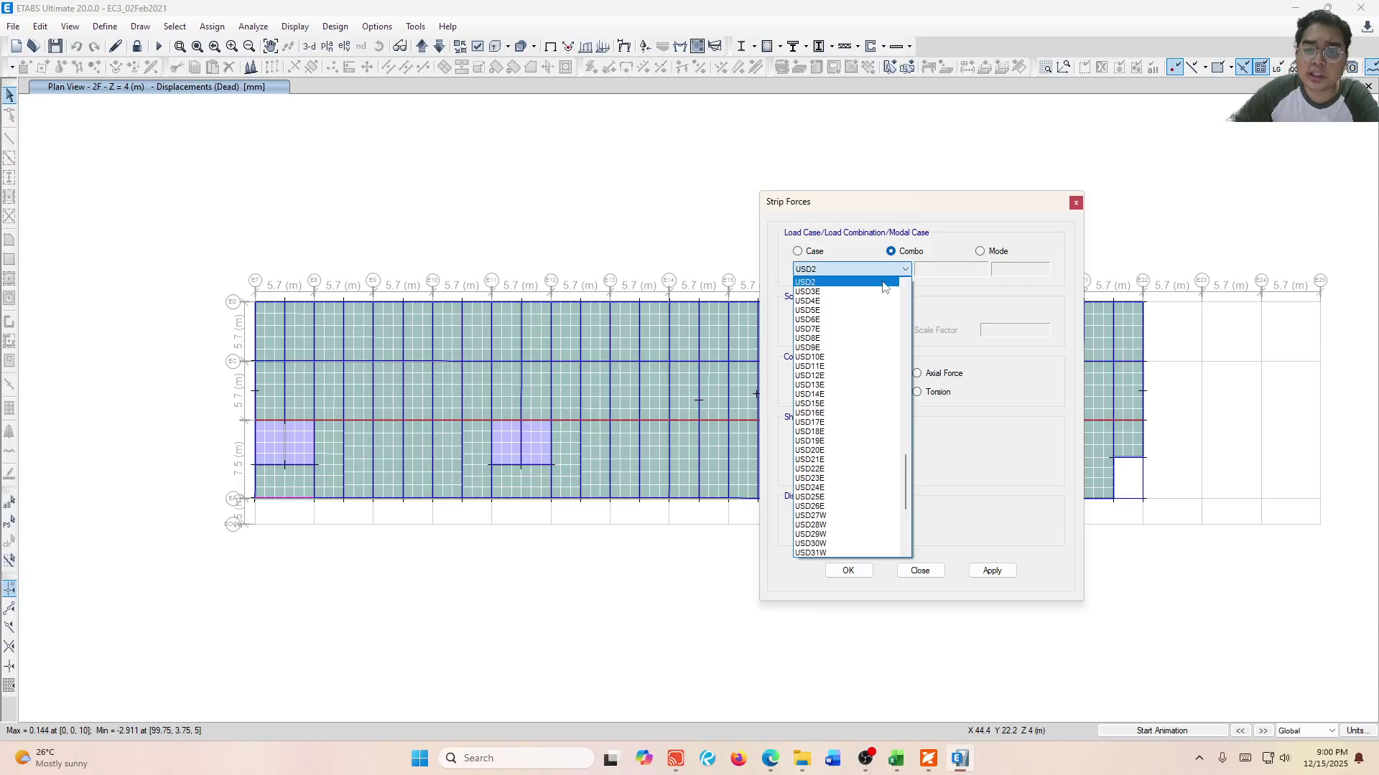
{"action": "left_click", "coordinate": [833, 282]}
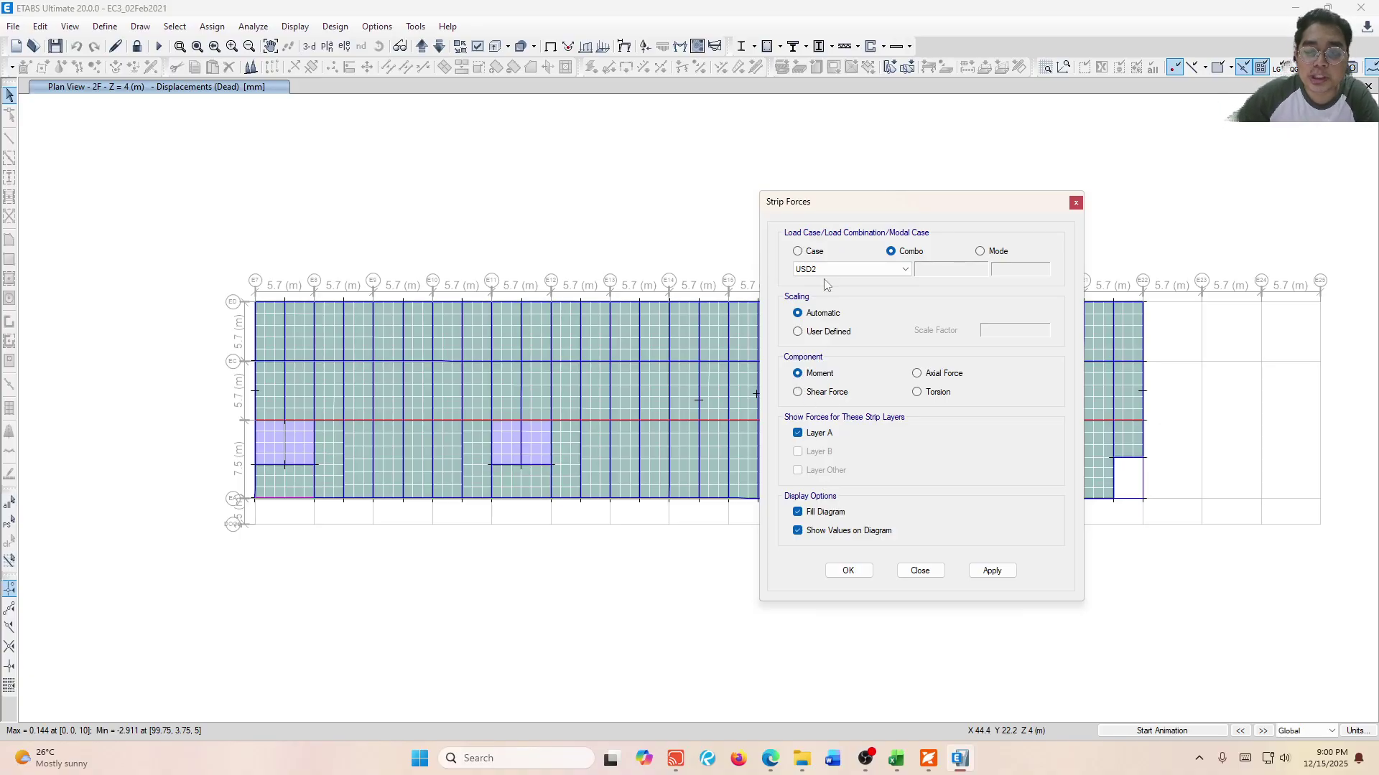
Find USD2 among the defined load combinations and open its definition.
{"action": "left_click", "coordinate": [105, 26]}
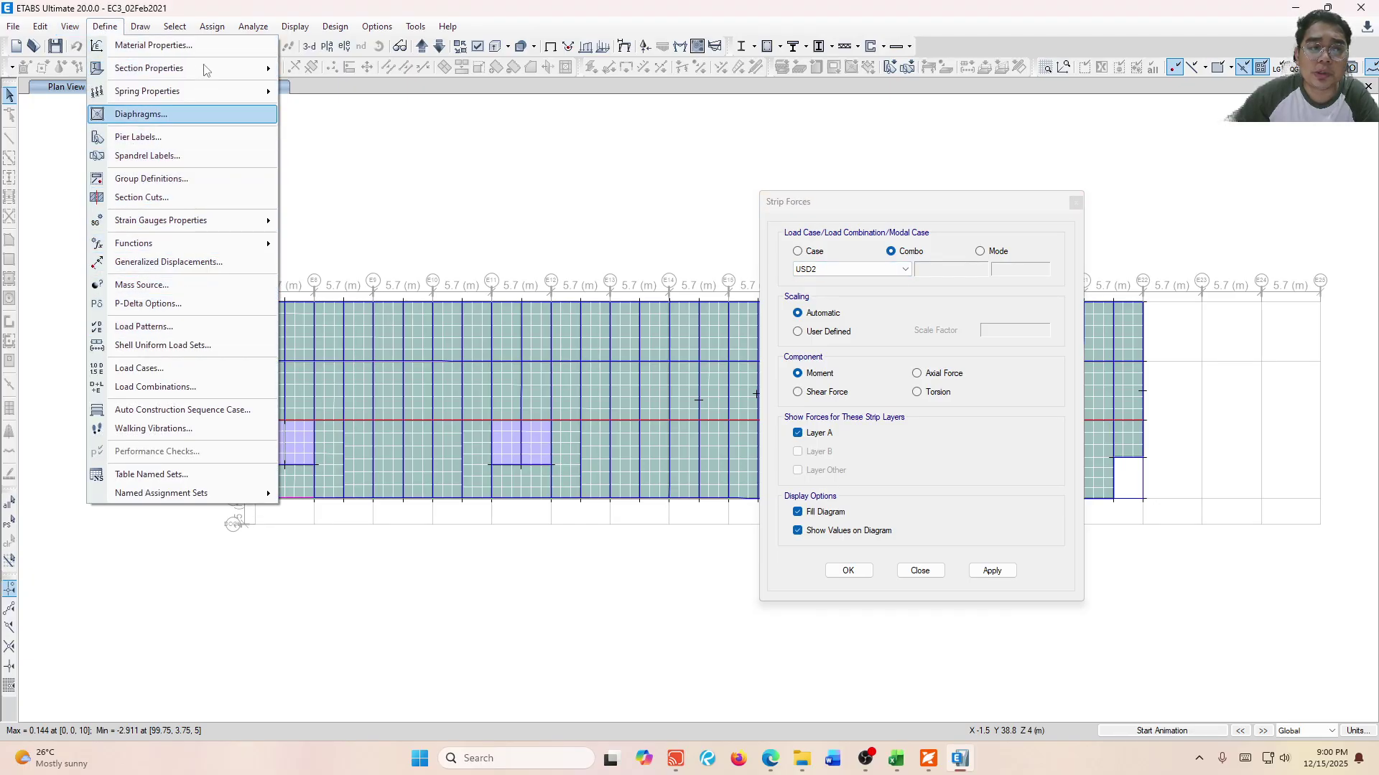
{"action": "left_click", "coordinate": [229, 399]}
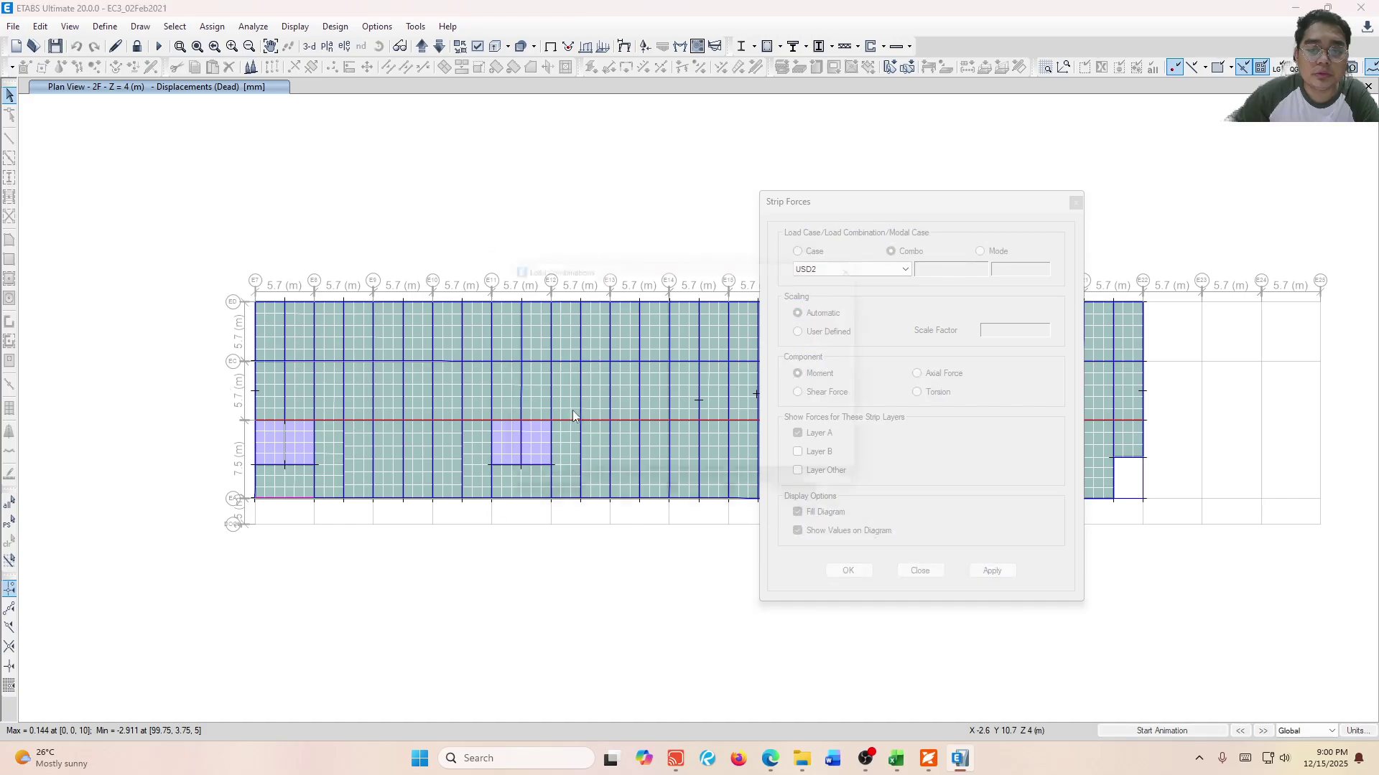
{"action": "scroll", "coordinate": [602, 345], "scroll_direction": "down", "scroll_amount": 15}
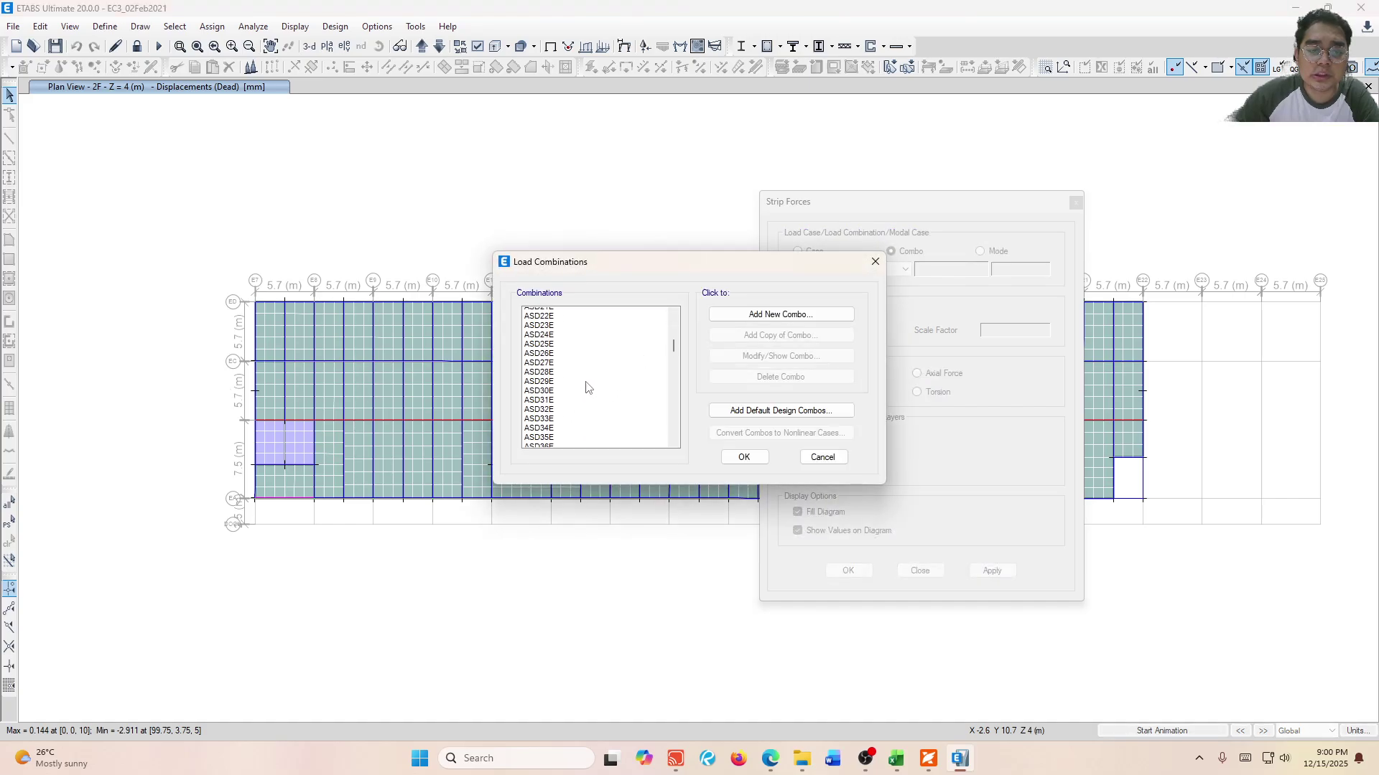
{"action": "scroll", "coordinate": [590, 386], "scroll_direction": "down", "scroll_amount": 10}
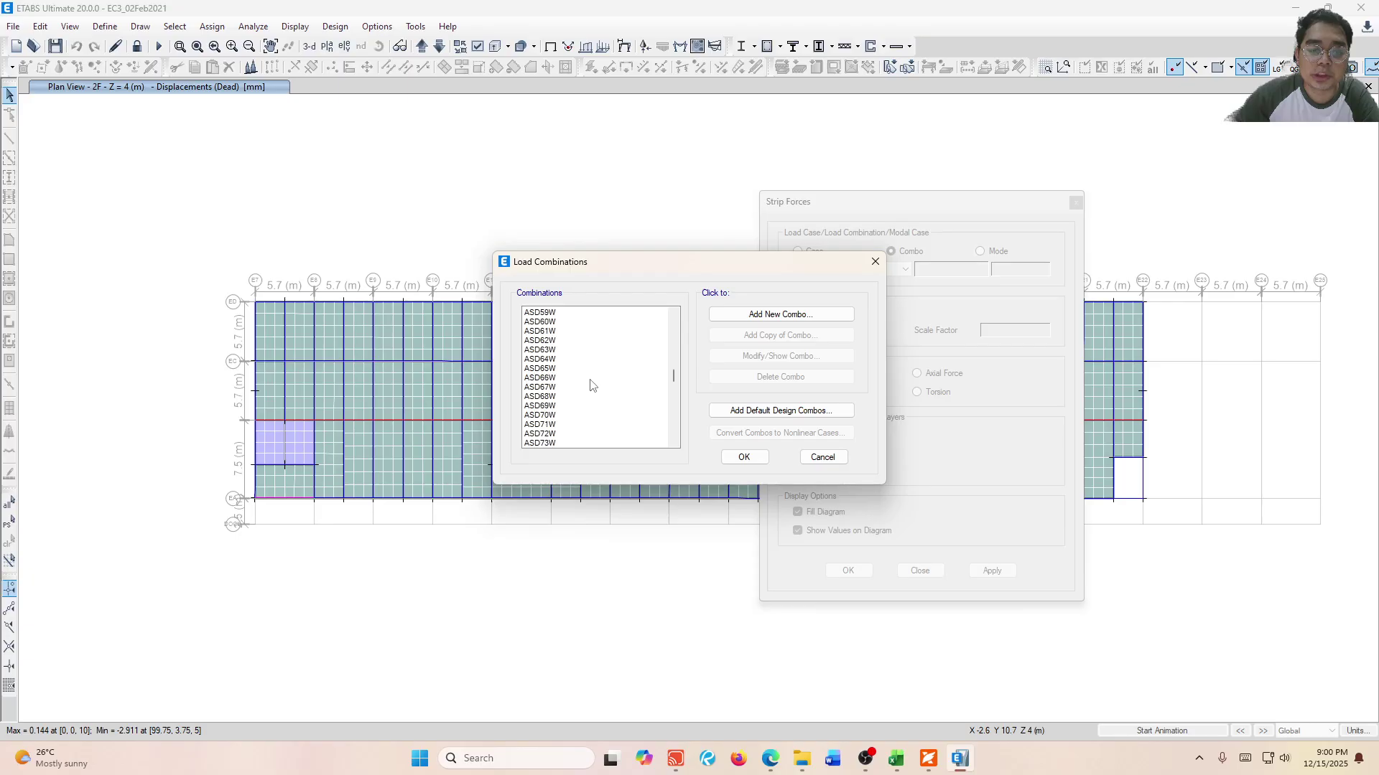
{"action": "scroll", "coordinate": [572, 400], "scroll_direction": "down", "scroll_amount": 5}
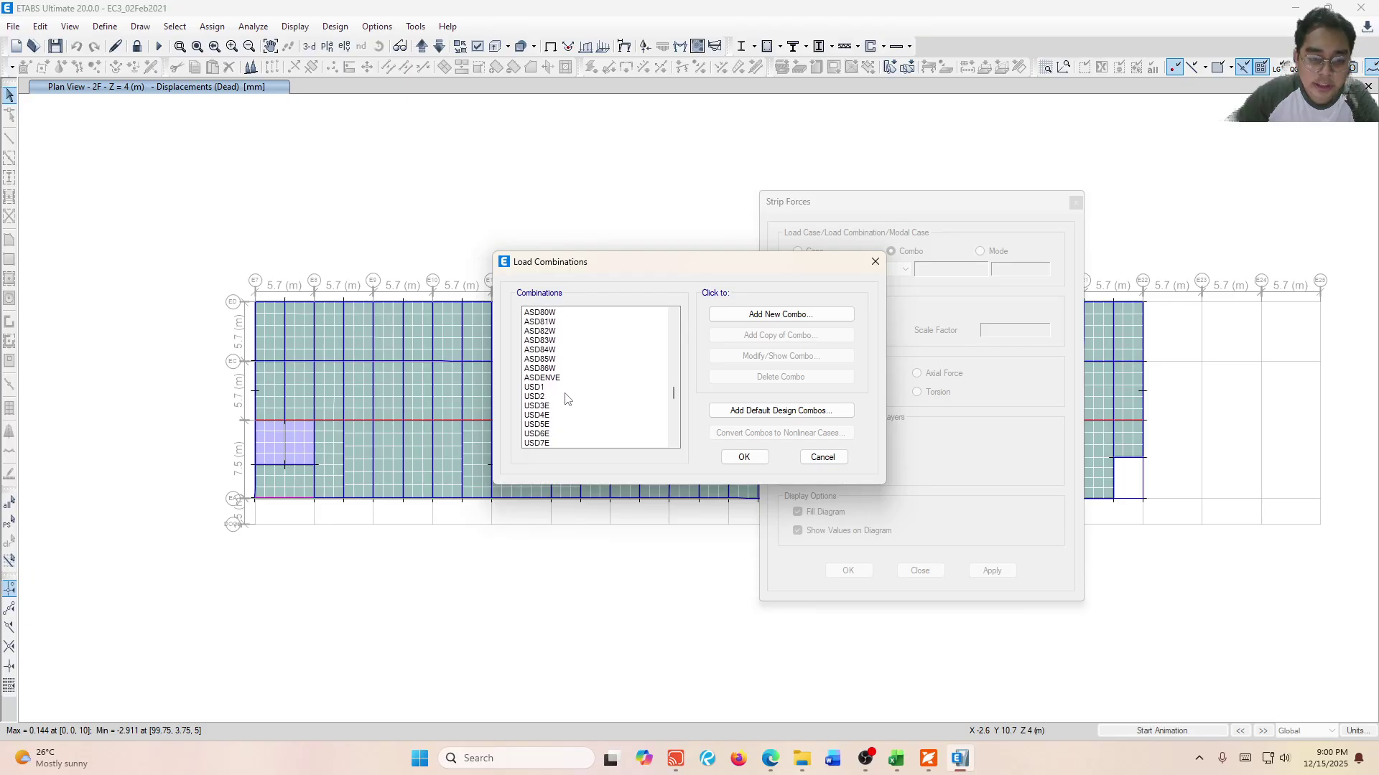
{"action": "left_click", "coordinate": [571, 394]}
{"action": "left_click", "coordinate": [753, 357]}
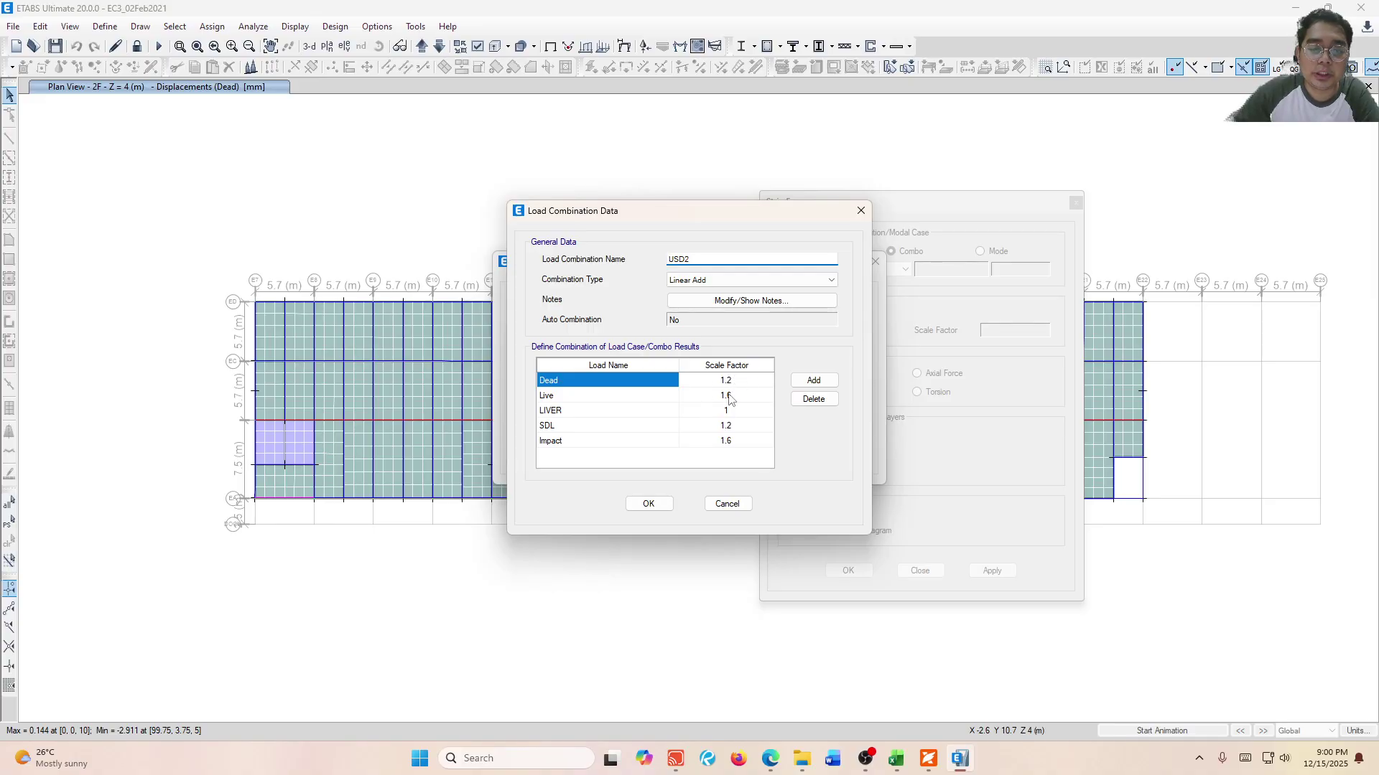
Review the scale factors of the Live, SDL, Impact and LIVER loads in USD2, and leave the load combinations without changes.
{"action": "left_click", "coordinate": [728, 396]}
{"action": "left_click", "coordinate": [737, 428]}
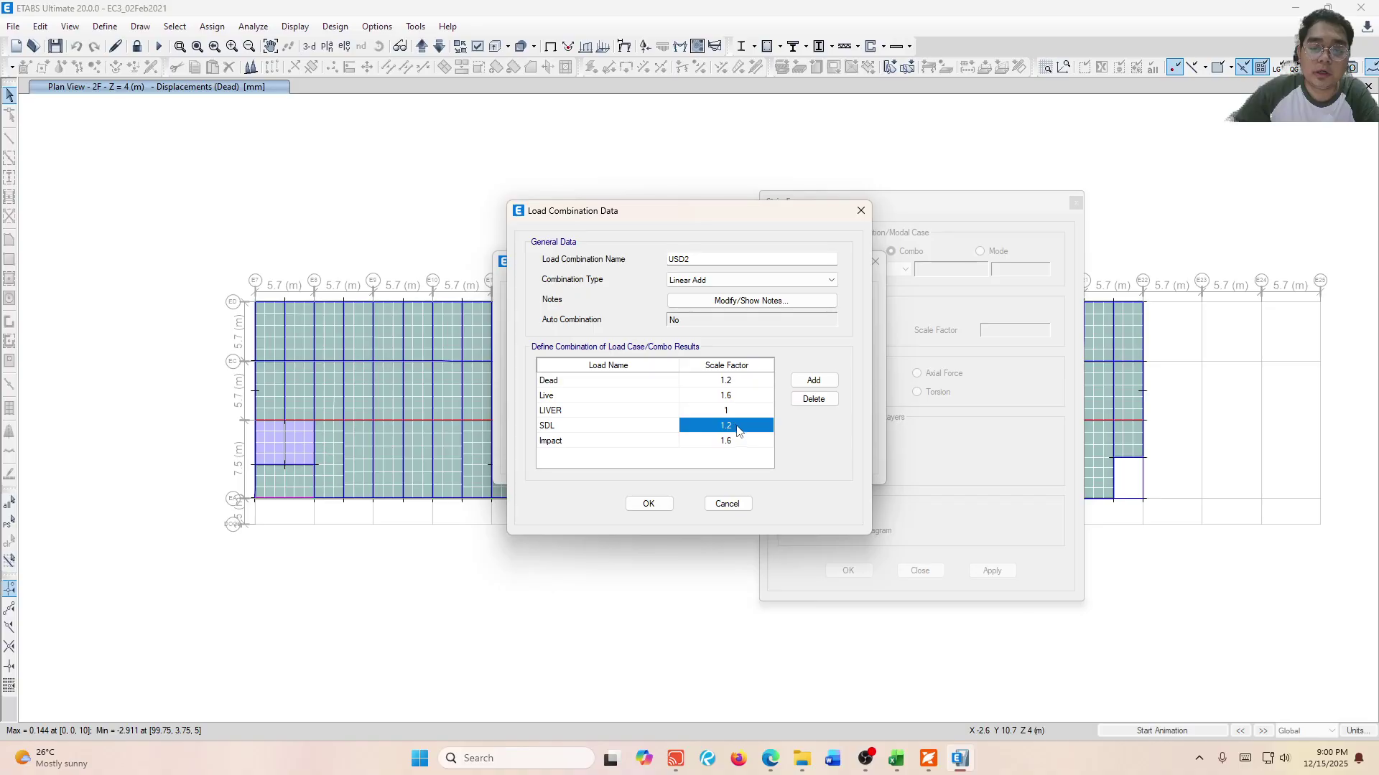
{"action": "left_click", "coordinate": [733, 443]}
{"action": "left_click", "coordinate": [731, 413]}
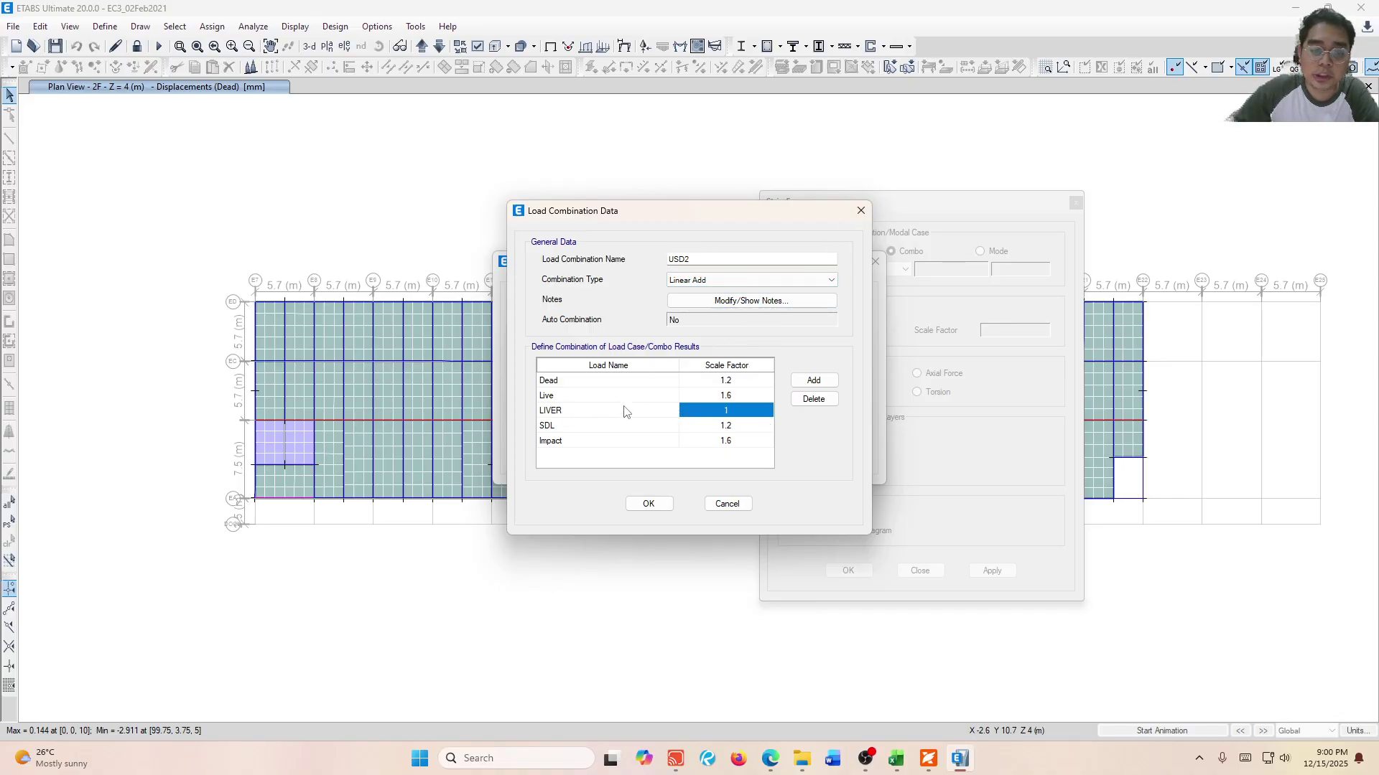
{"action": "left_click", "coordinate": [748, 443]}
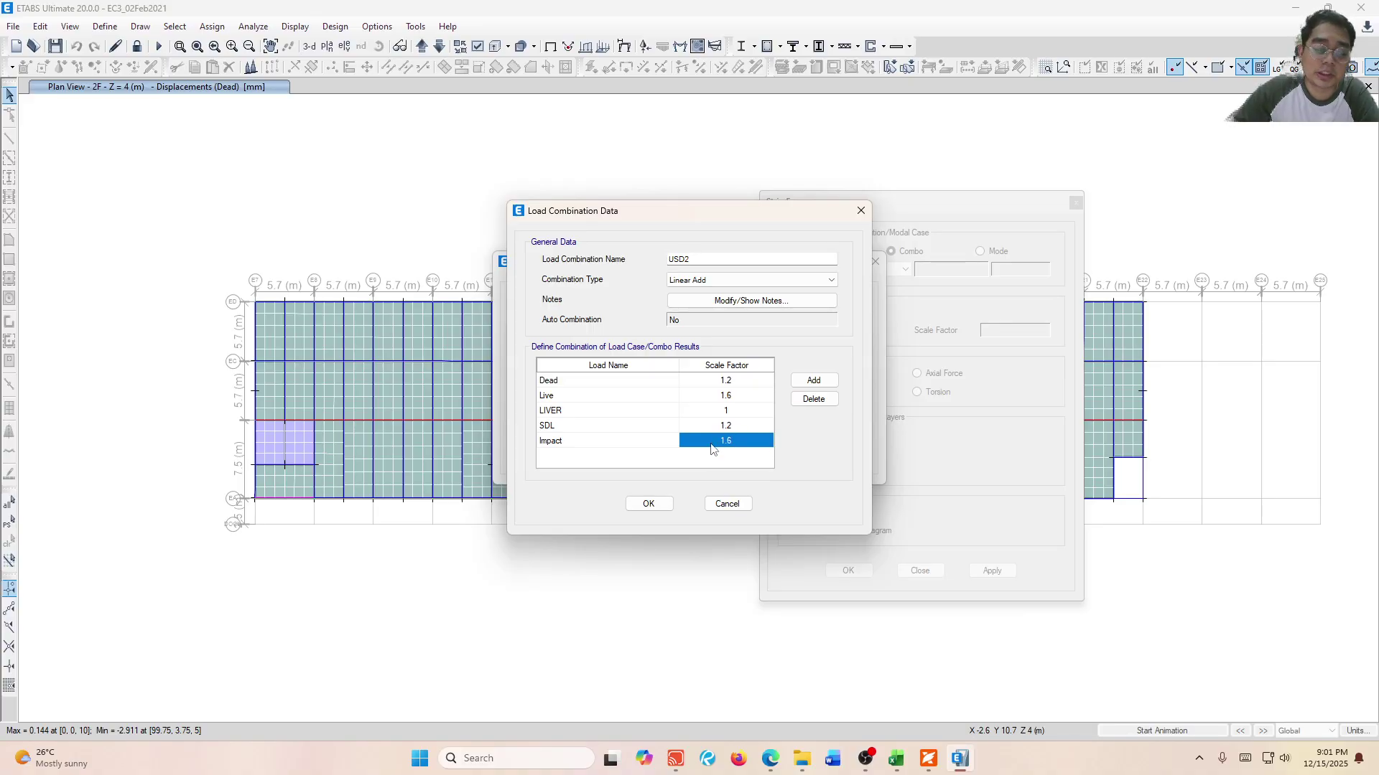
{"action": "left_click", "coordinate": [861, 211]}
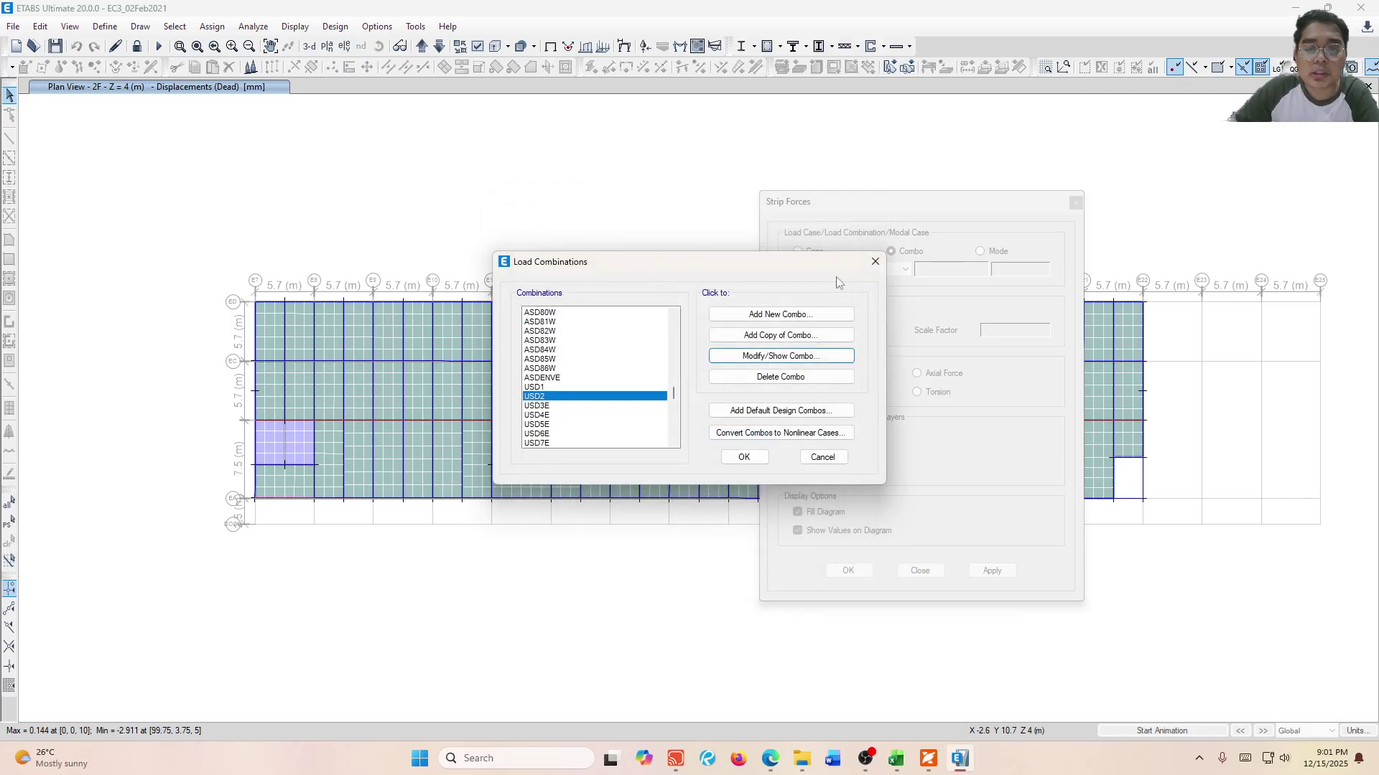
{"action": "left_click", "coordinate": [875, 263]}
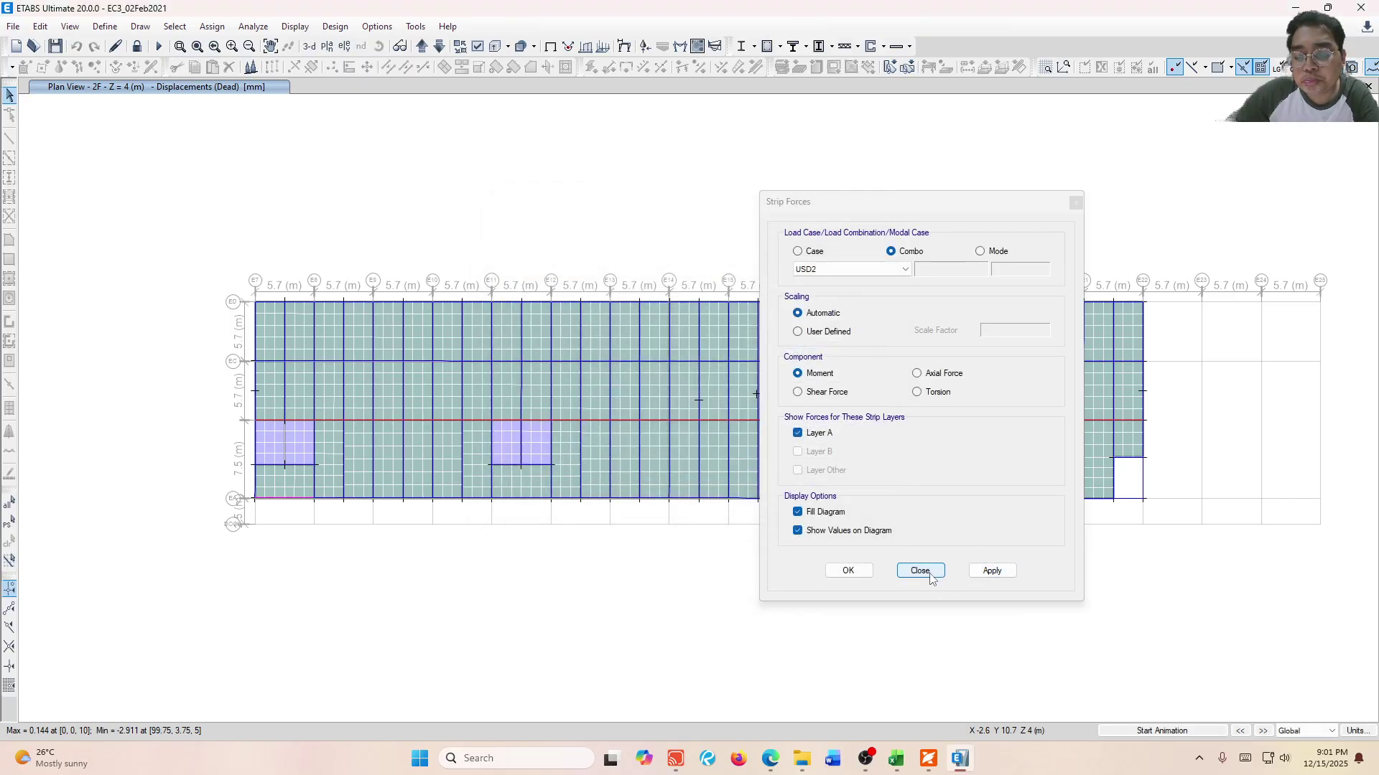
Display the Layer A strip moment diagram for USD2 on the 2F plan, filled and with values, and inspect it near grid E7.
{"action": "left_click", "coordinate": [991, 569]}
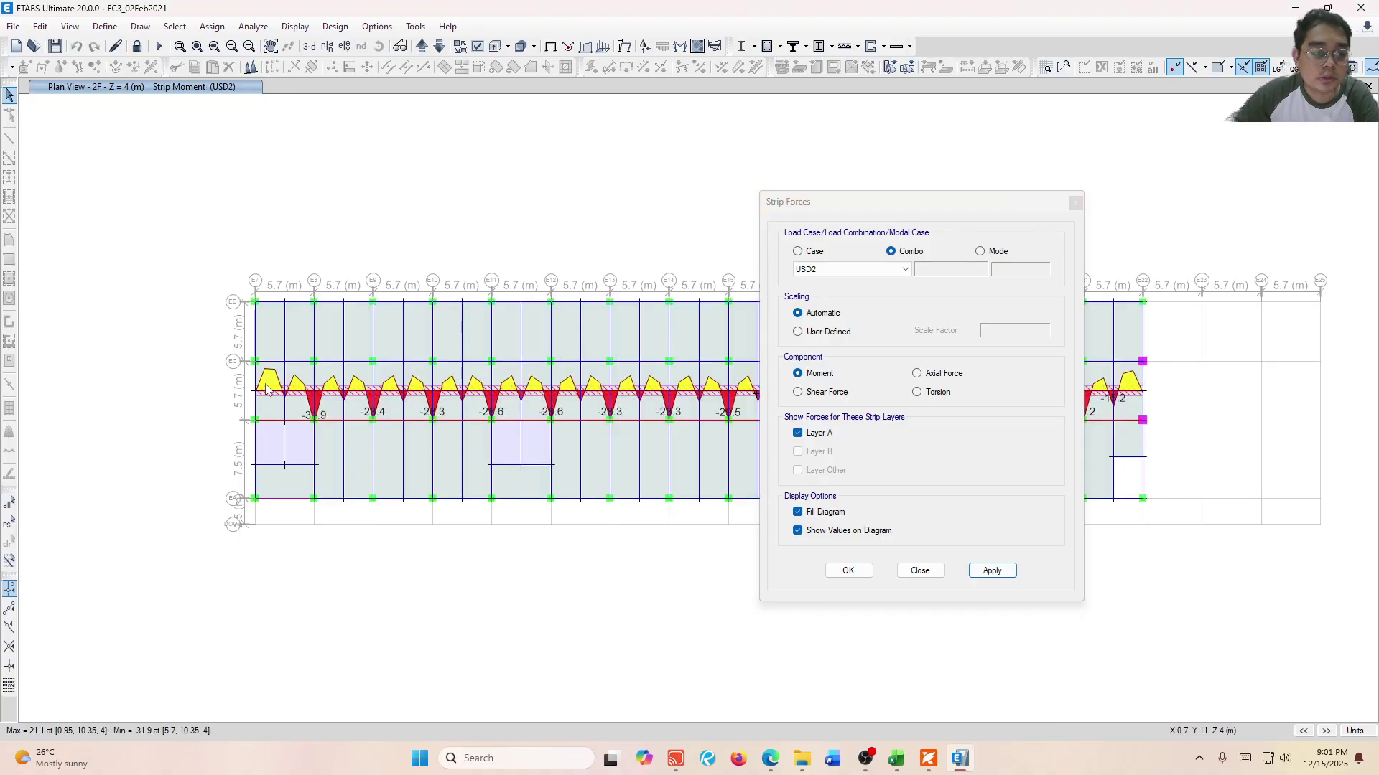
{"action": "scroll", "coordinate": [287, 356], "scroll_direction": "up", "scroll_amount": 3}
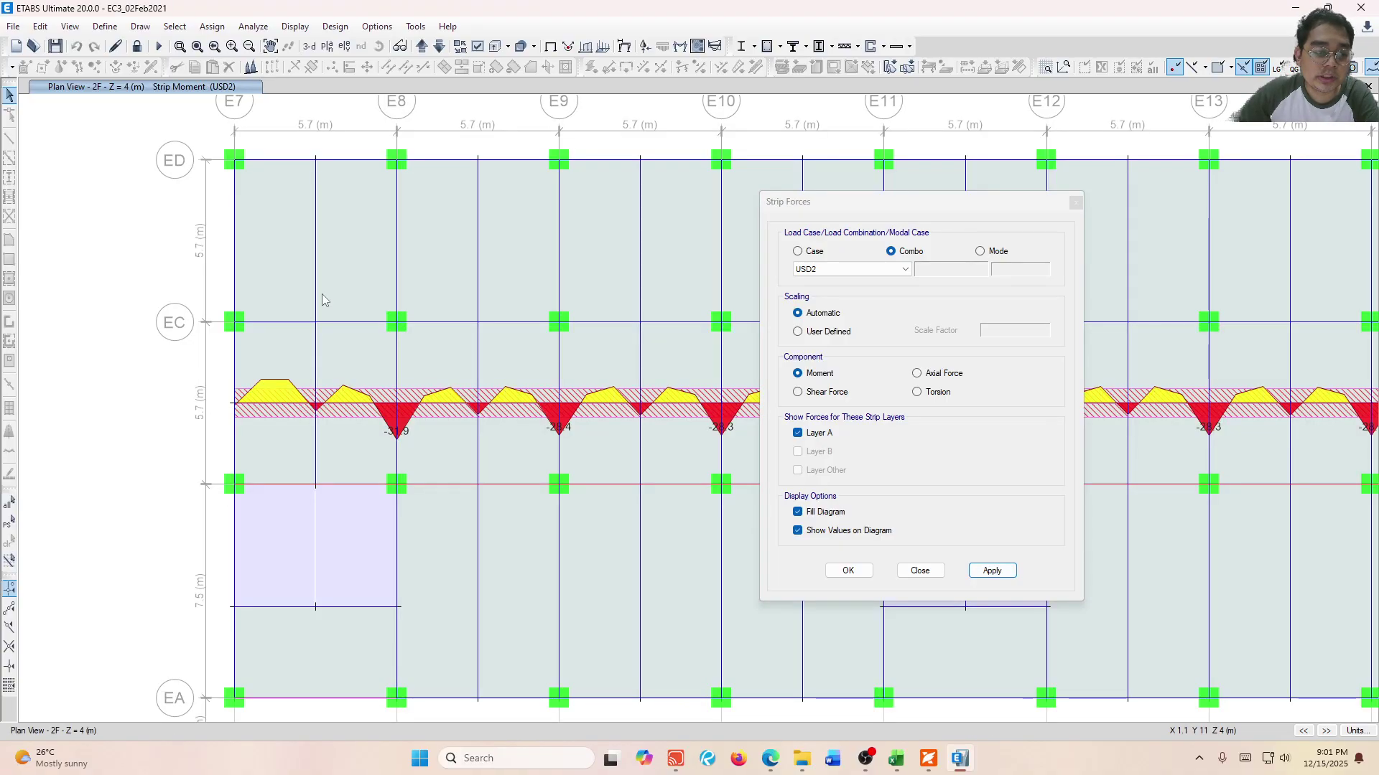
{"action": "left_click", "coordinate": [864, 206]}
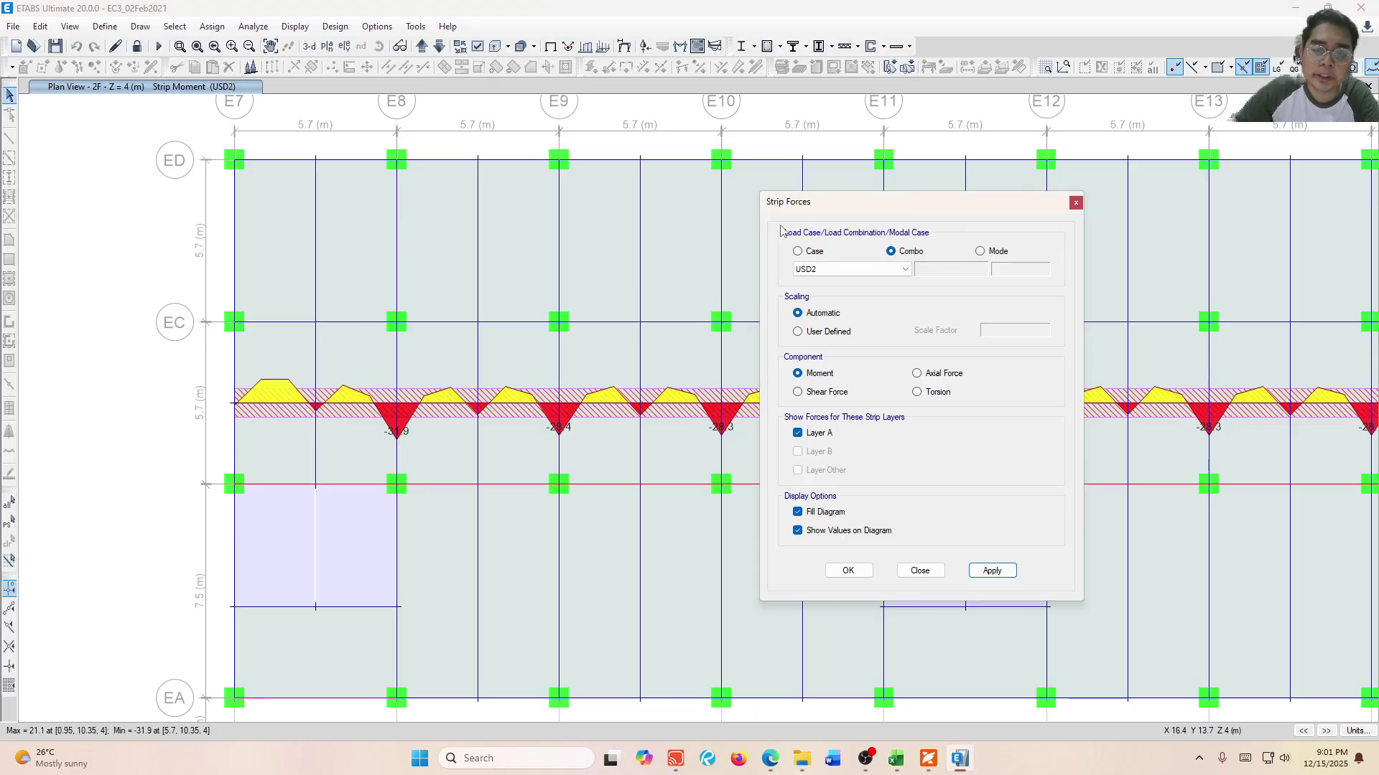
Turn the option for moment diagrams on the tension side off and back on to compare the strip diagram's two orientations.
{"action": "left_click_drag", "start_coordinate": [790, 202], "coordinate": [549, 459]}
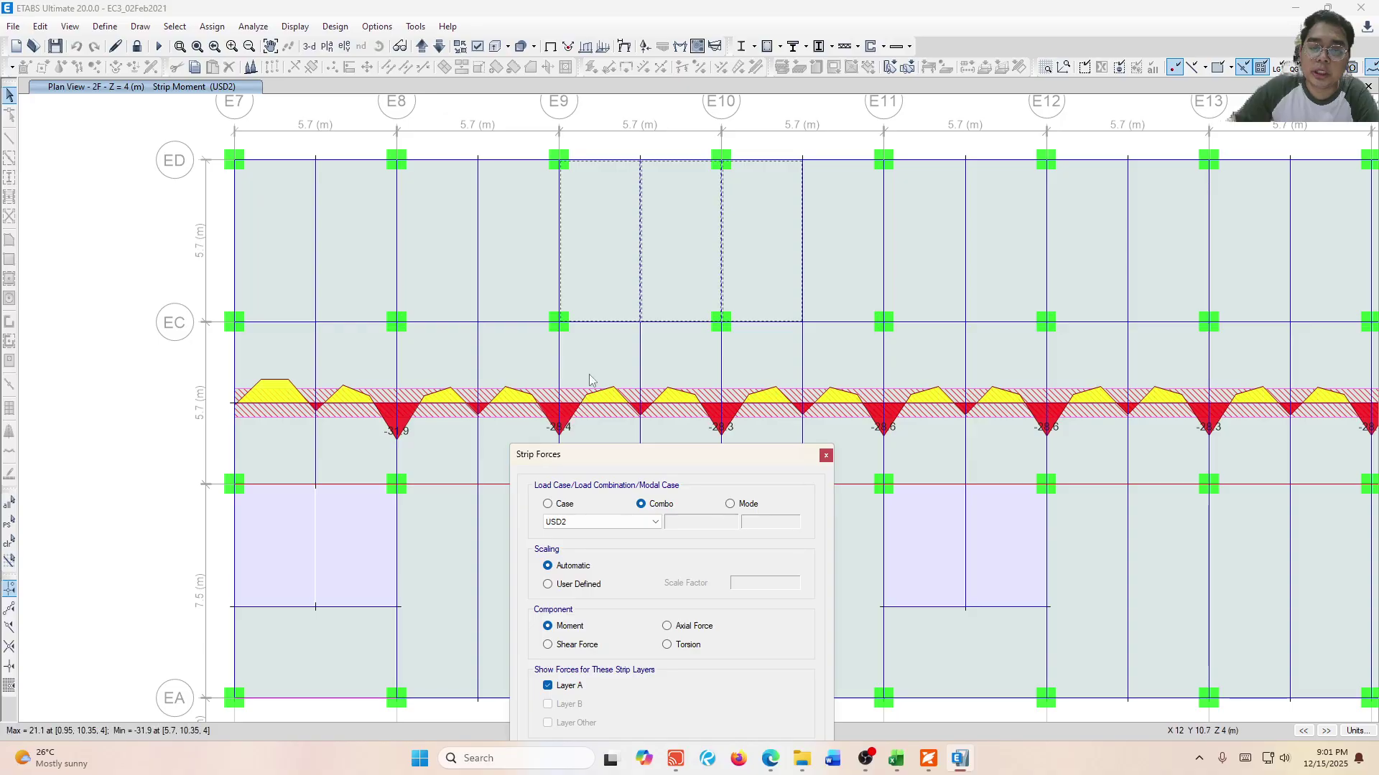
{"action": "left_click", "coordinate": [383, 32]}
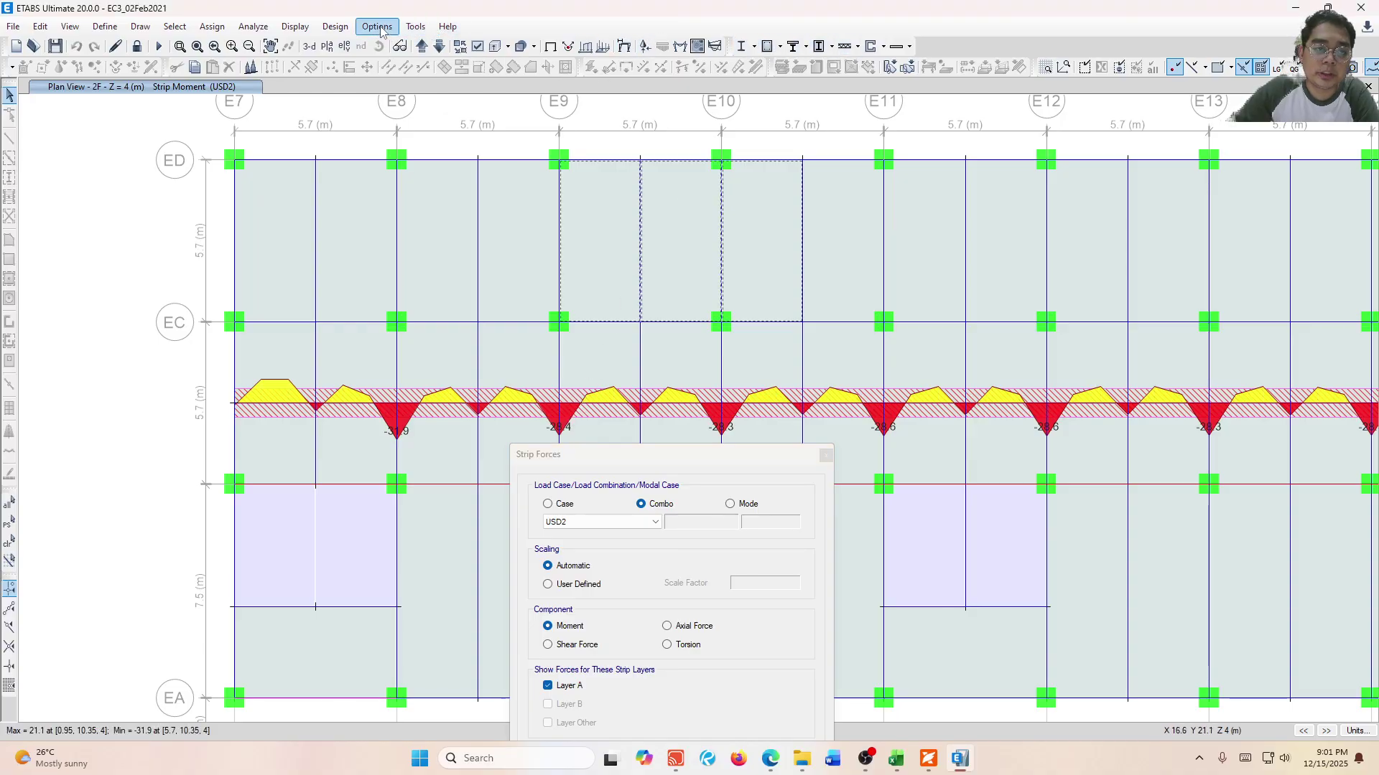
{"action": "left_click", "coordinate": [380, 29]}
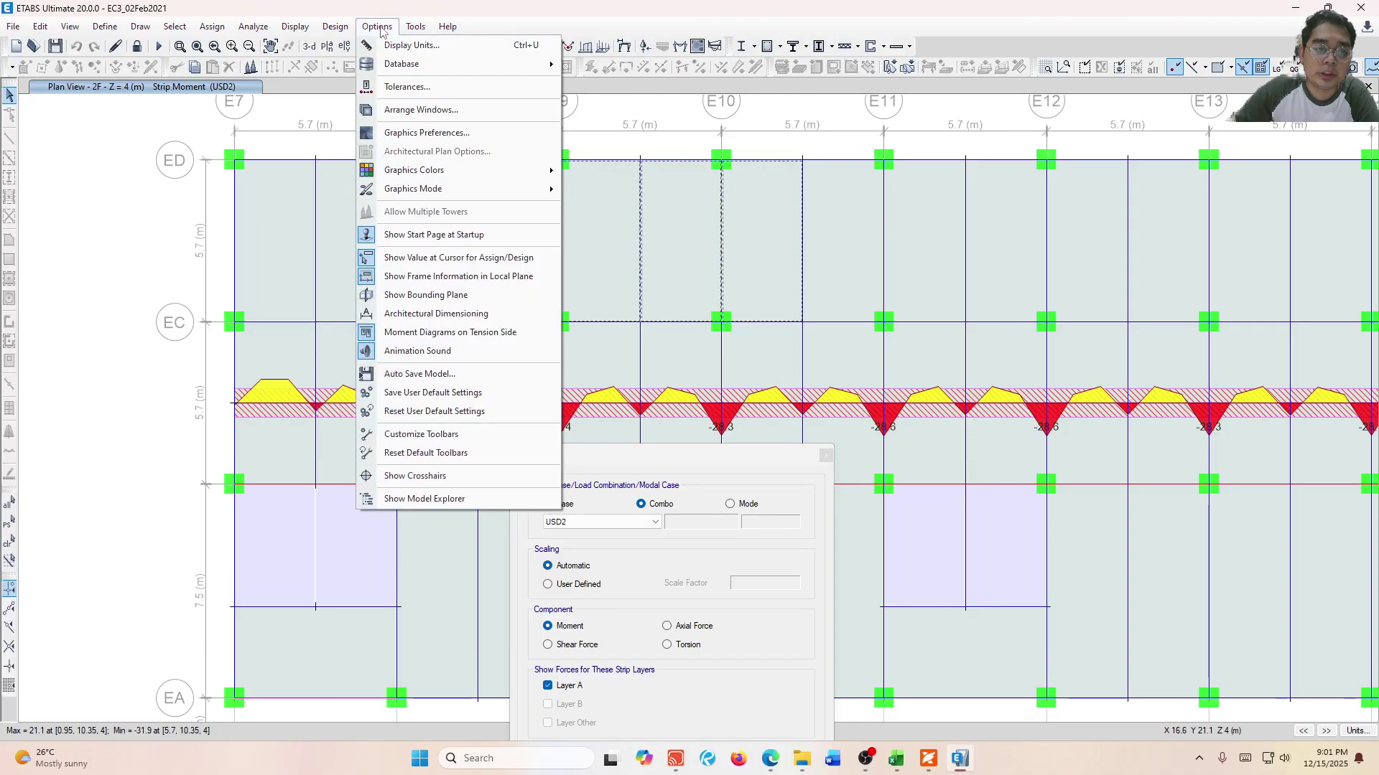
{"action": "left_click", "coordinate": [452, 334]}
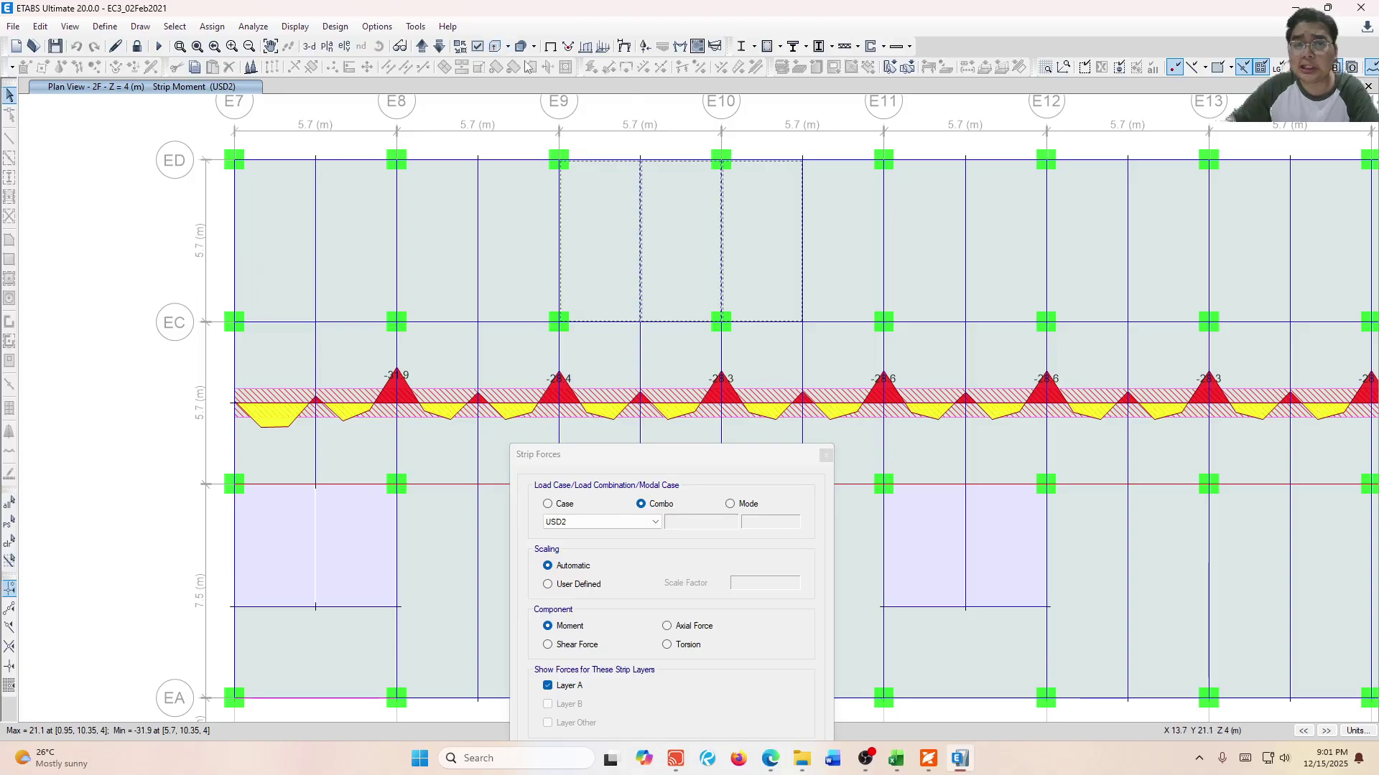
{"action": "left_click", "coordinate": [387, 30]}
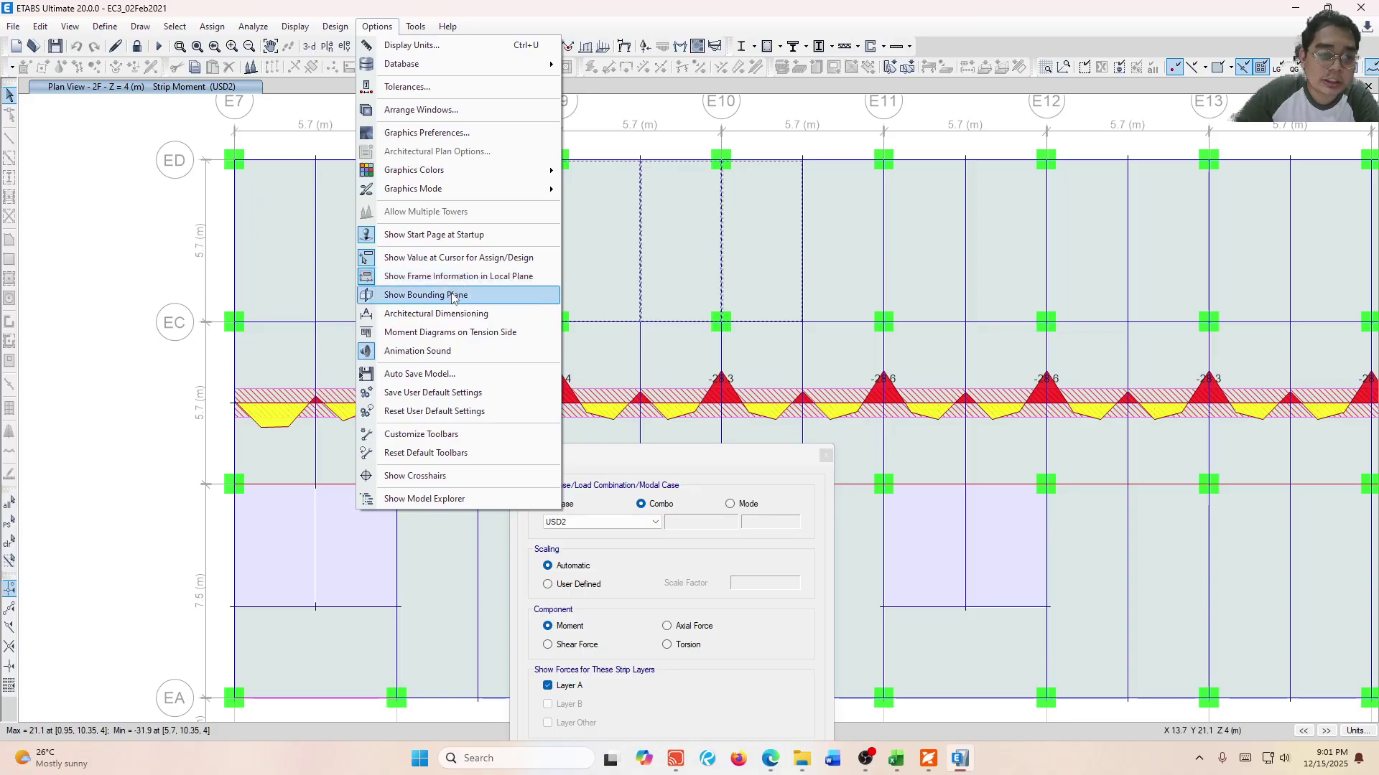
{"action": "left_click", "coordinate": [478, 334]}
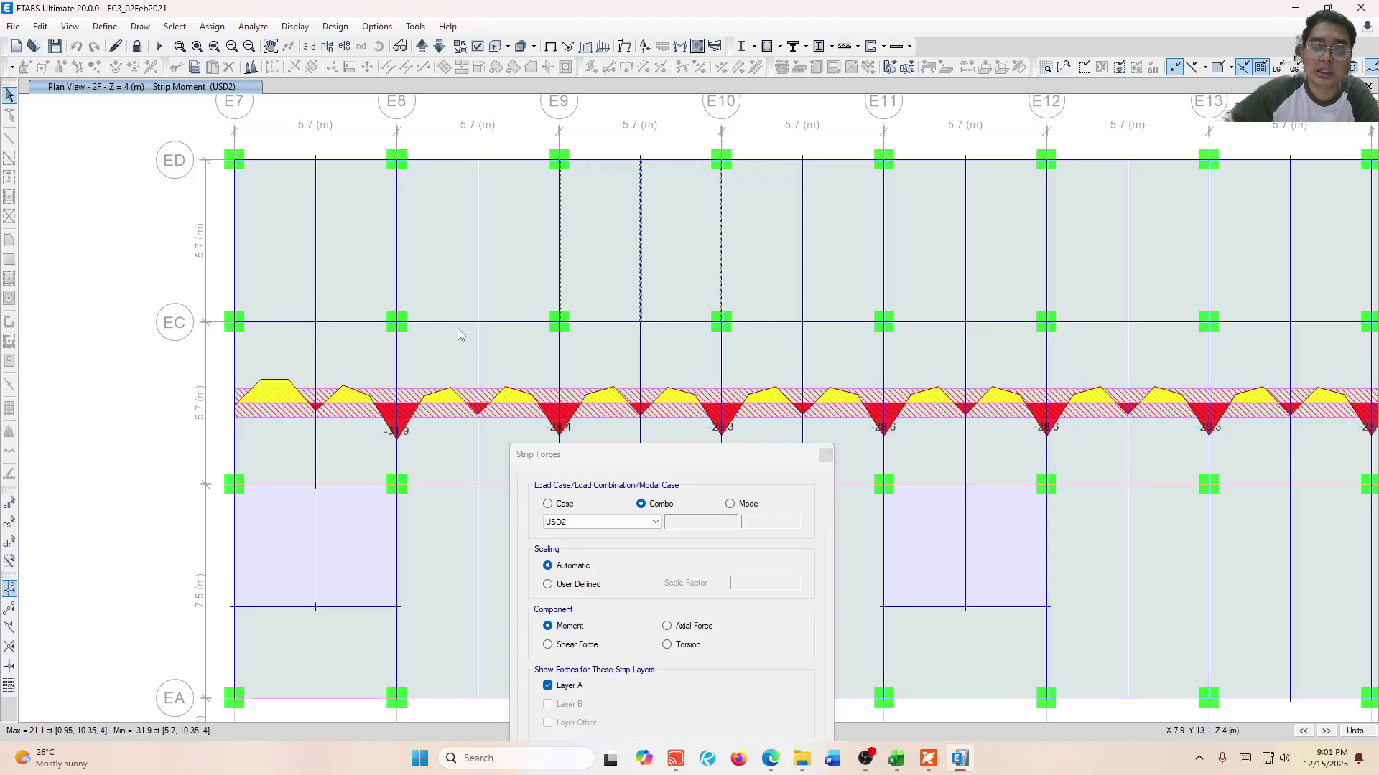
Check the strip forces load combination list, keep USD2, and dismiss the strip forces settings.
{"action": "left_click", "coordinate": [626, 460]}
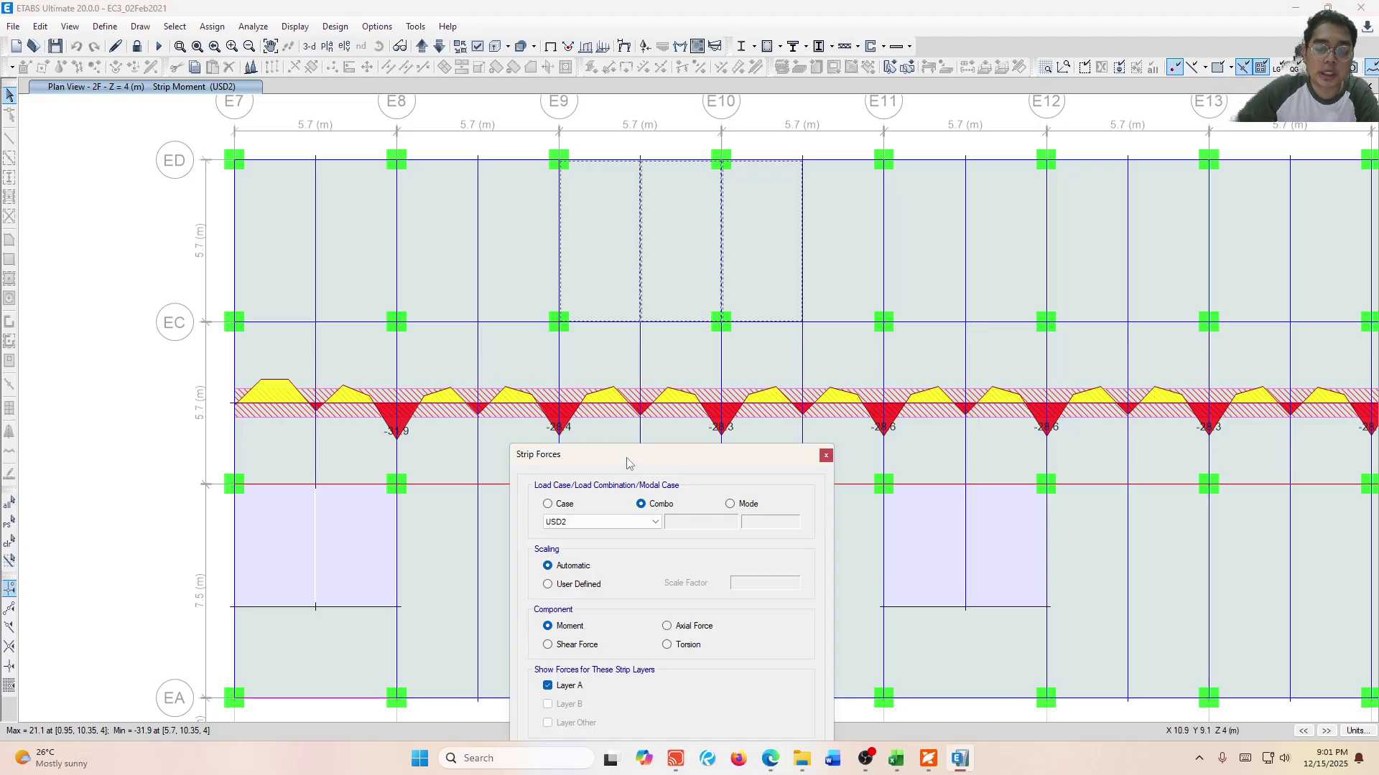
{"action": "left_click_drag", "start_coordinate": [680, 456], "coordinate": [723, 385]}
{"action": "left_click", "coordinate": [639, 450]}
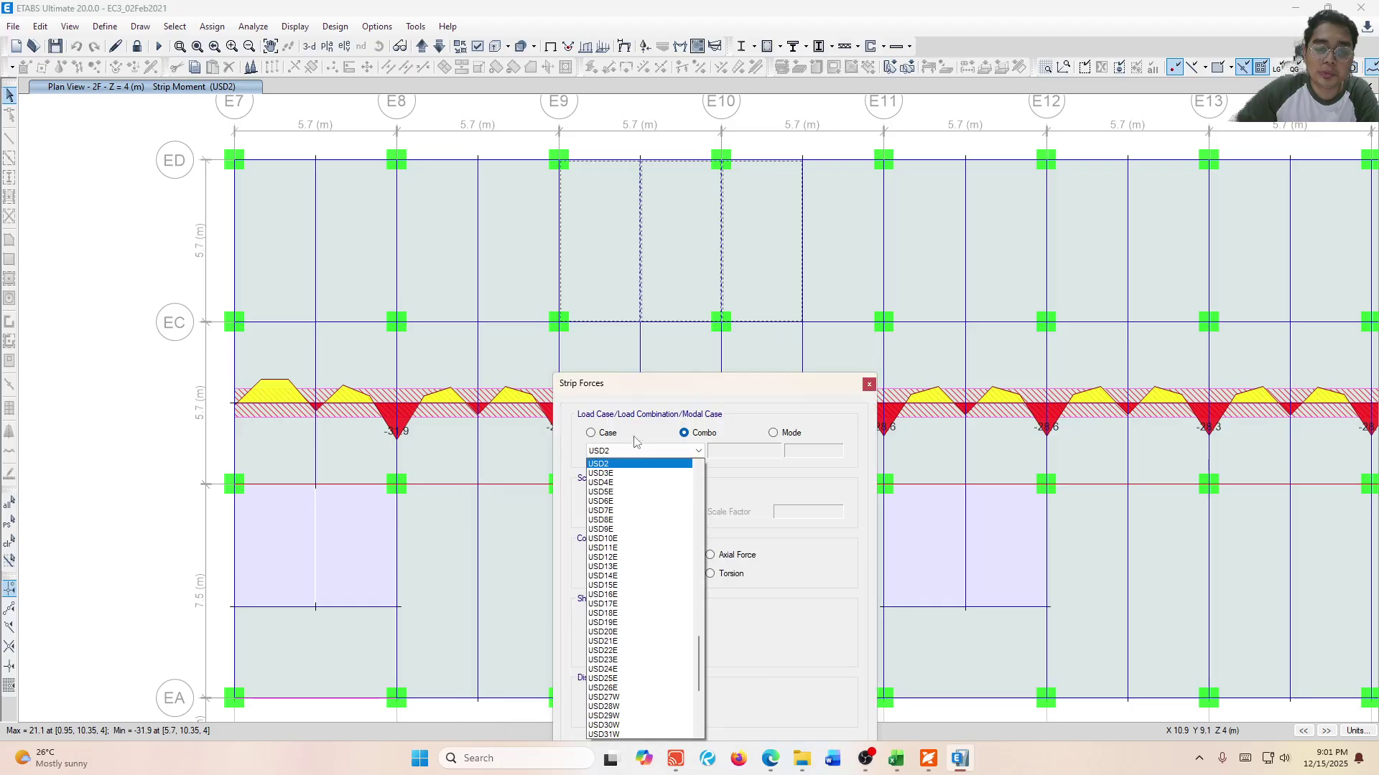
{"action": "left_click", "coordinate": [671, 385]}
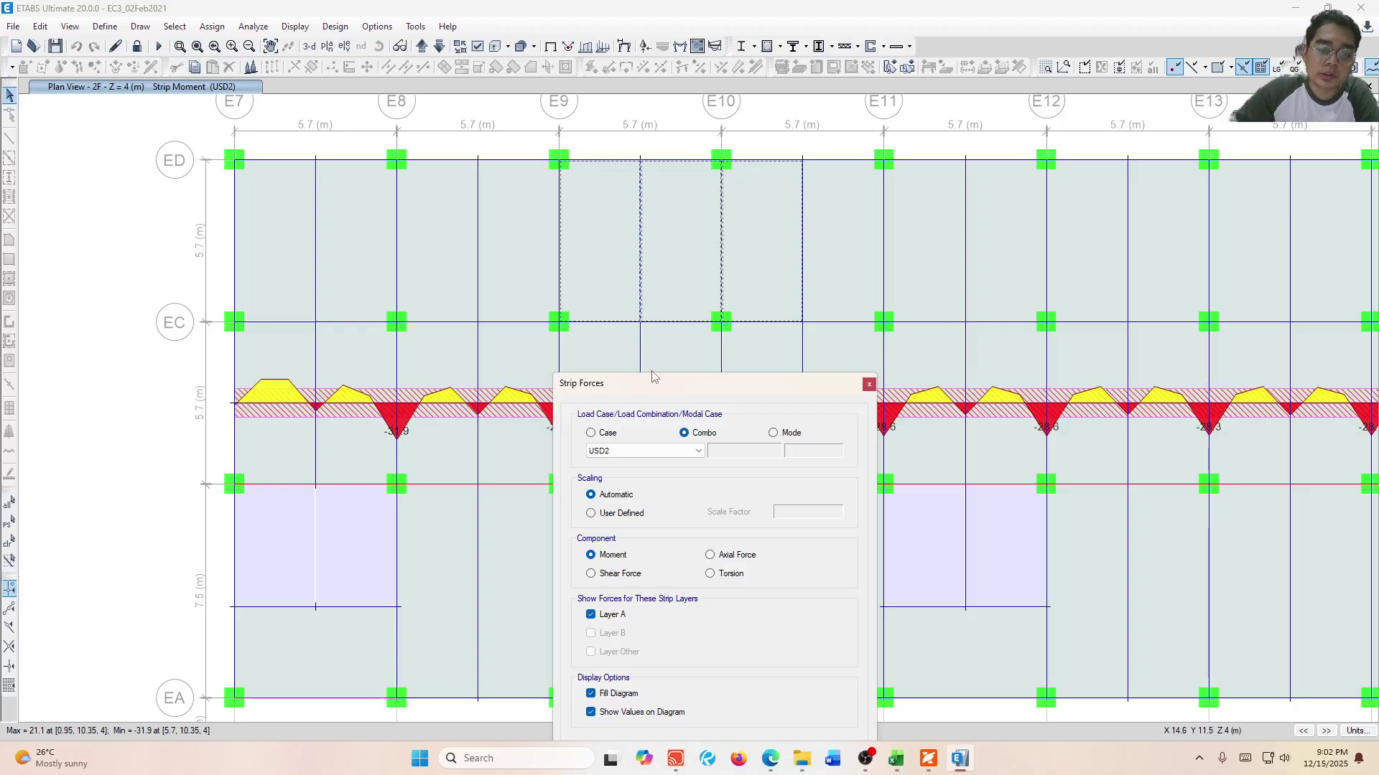
{"action": "left_click", "coordinate": [869, 384]}
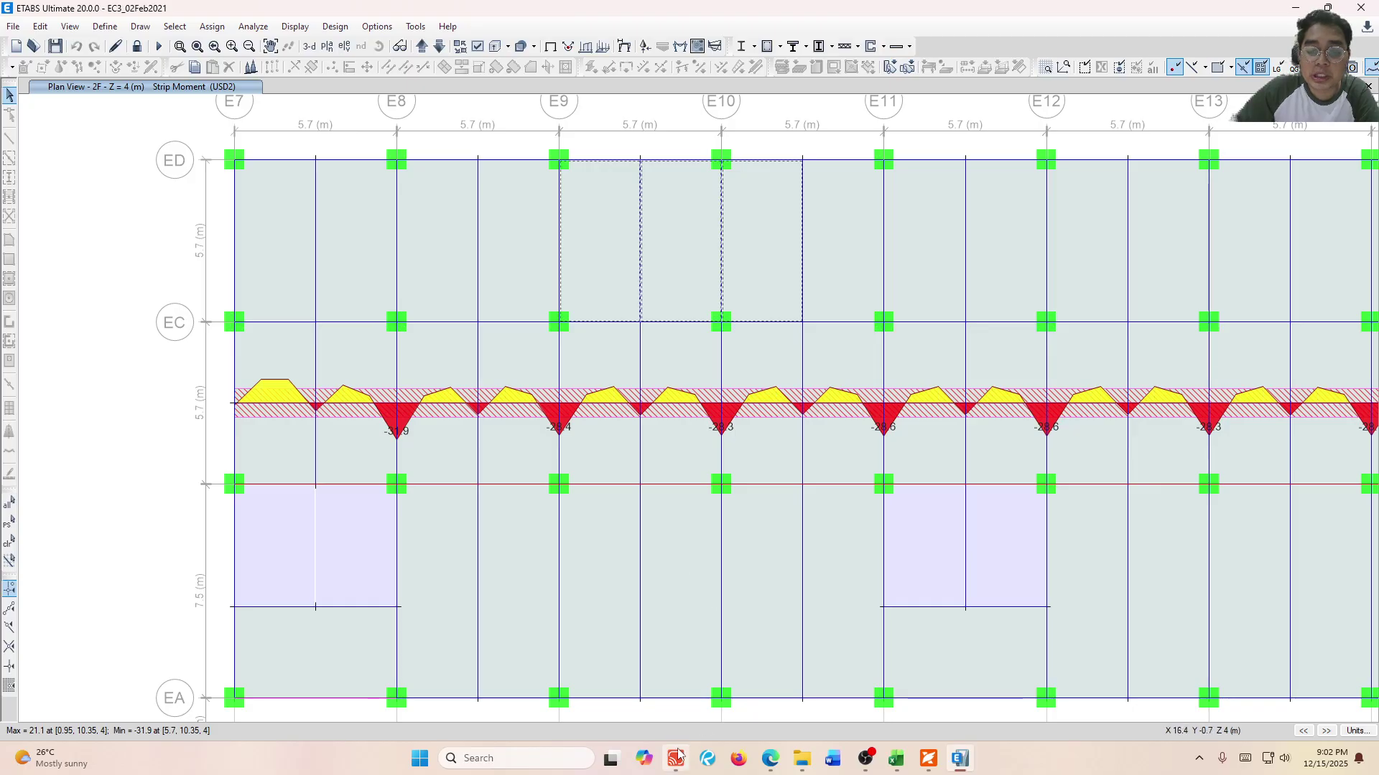
Switch to Air Screen Mirroring Receiver, examine the hand-drawn continuous slab and moment diagram sketch, and minimize it.
{"action": "mouse_move", "coordinate": [678, 754]}
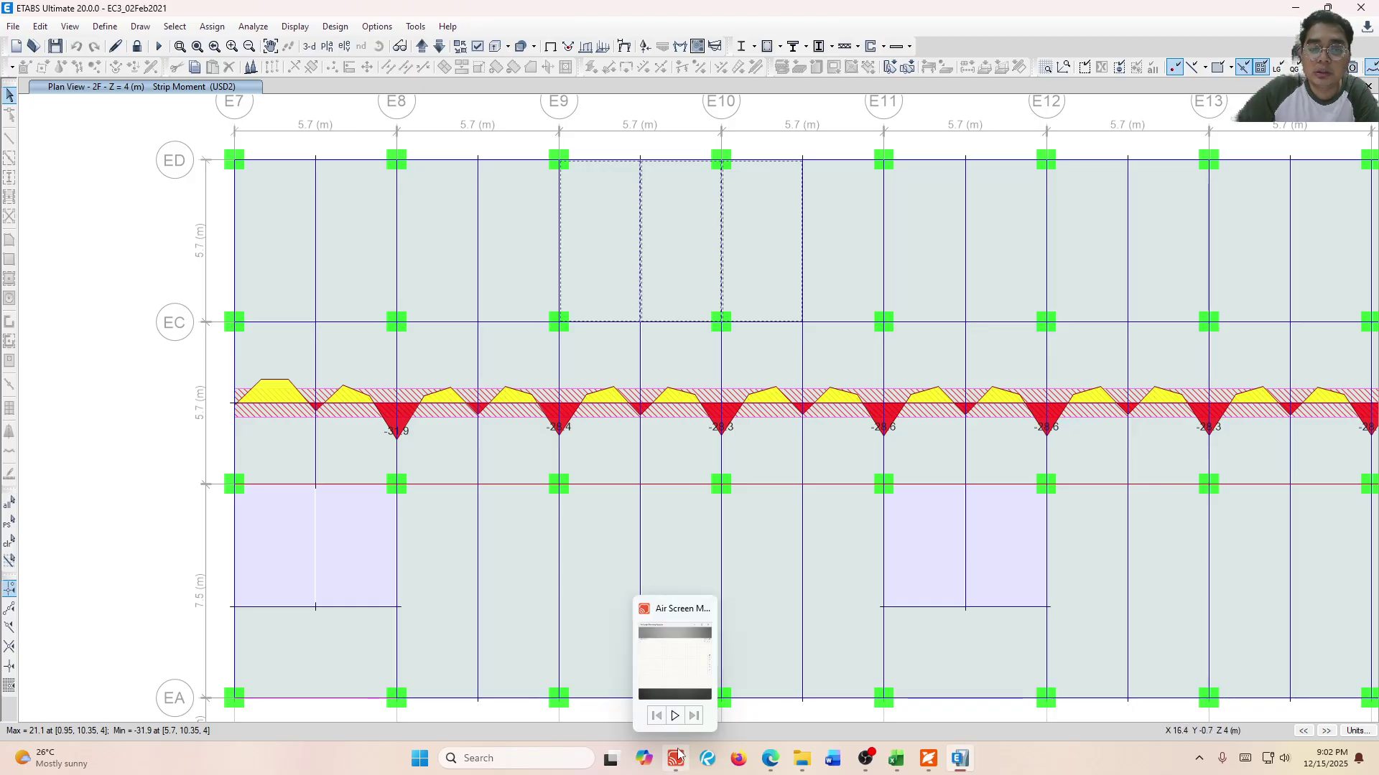
{"action": "left_click", "coordinate": [674, 668]}
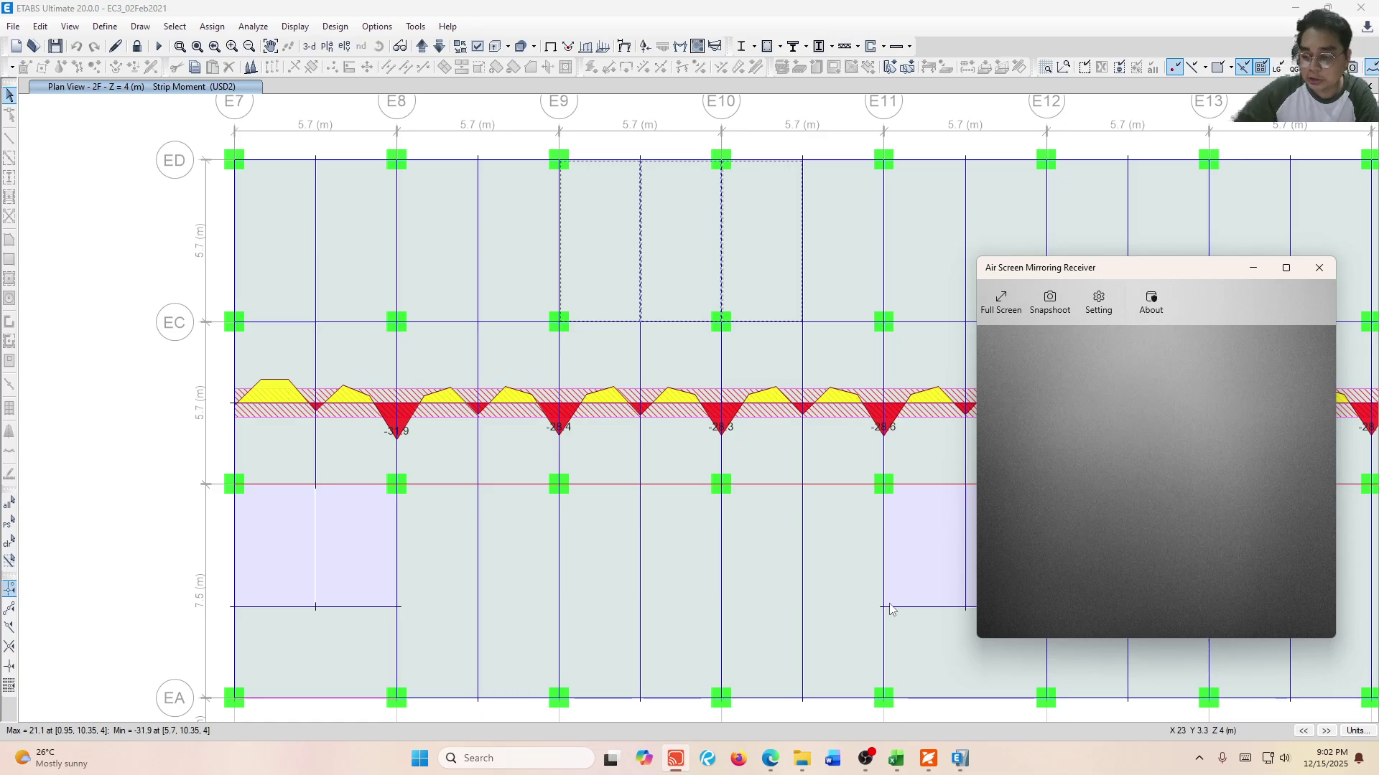
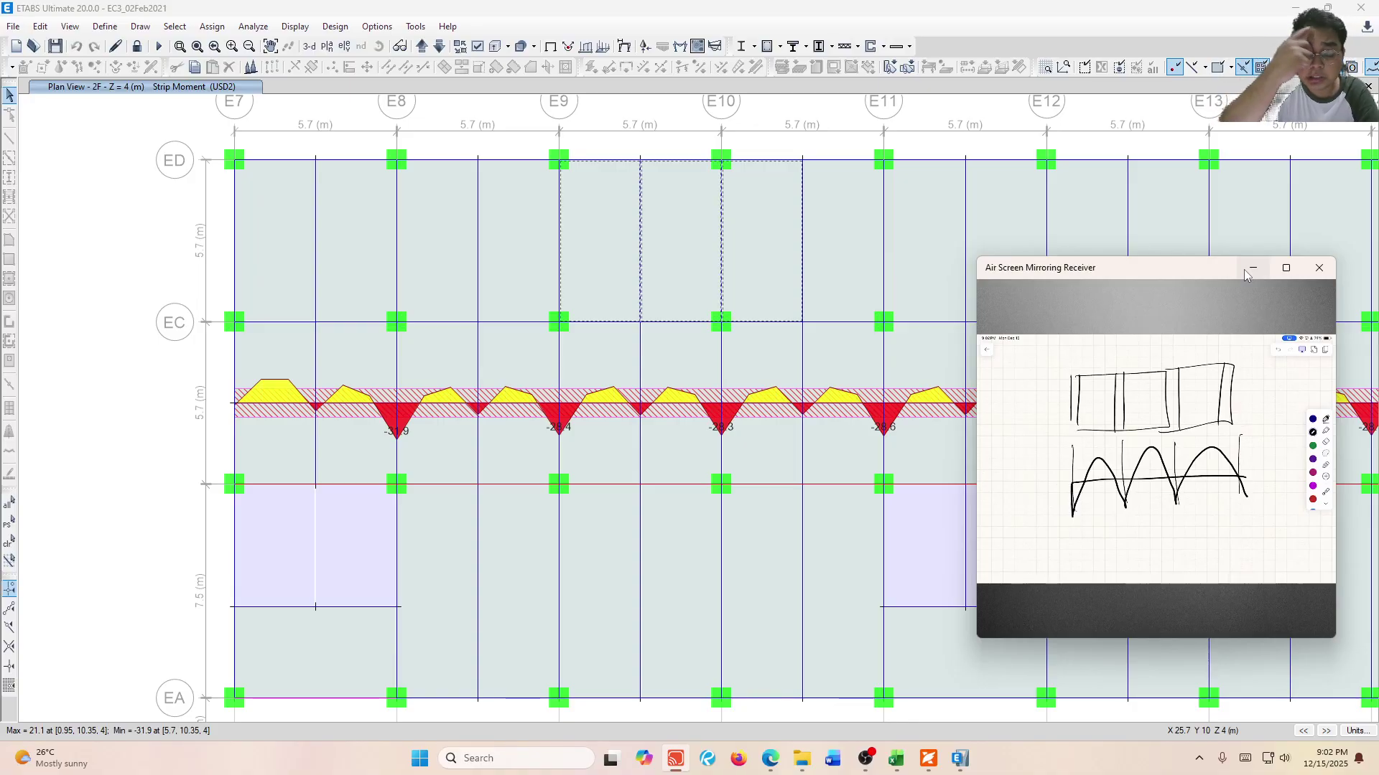
{"action": "mouse_move", "coordinate": [1175, 463]}
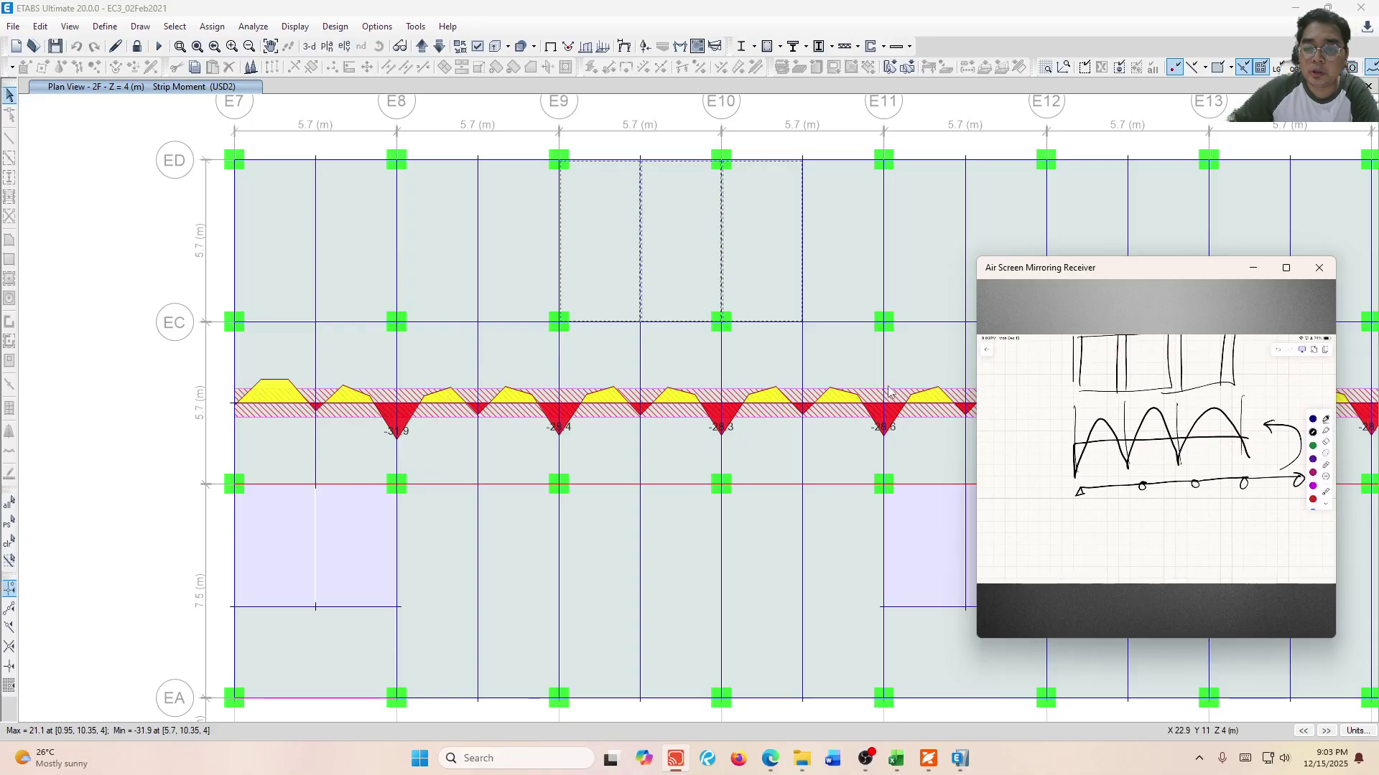
{"action": "mouse_move", "coordinate": [1083, 277]}
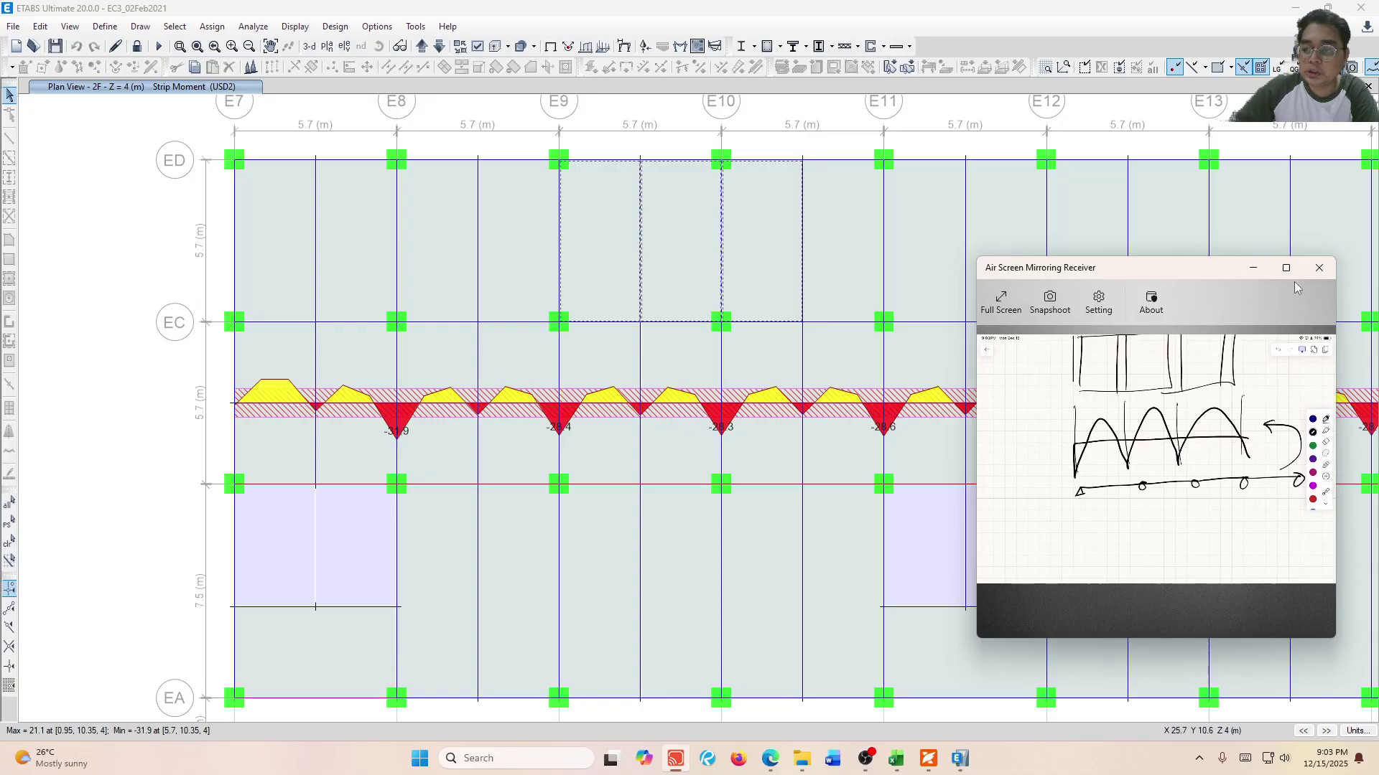
{"action": "left_click", "coordinate": [1253, 267]}
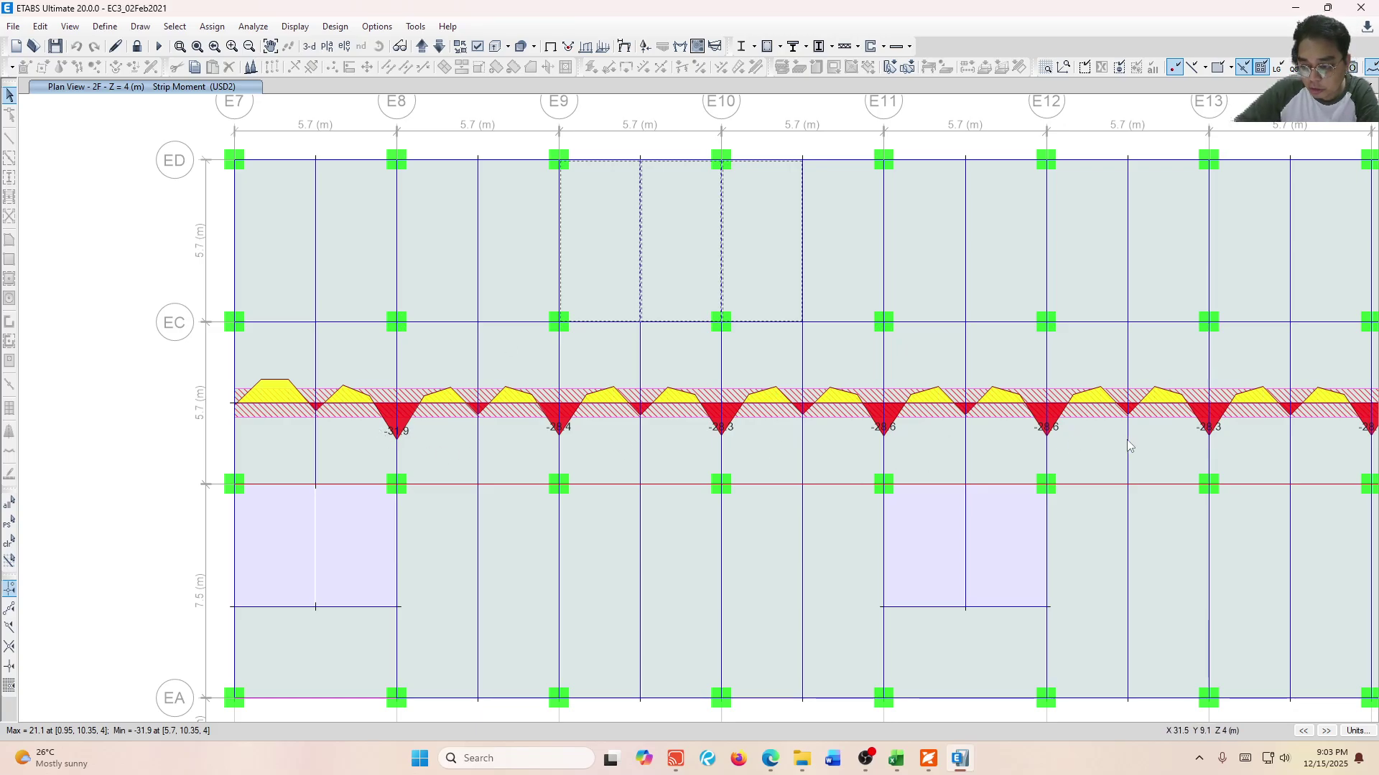
Examine the USD2 strip moment values over the supports along the whole strip between grids E7 and E22.
{"action": "middle_click_drag", "start_coordinate": [1058, 448], "coordinate": [639, 454]}
{"action": "middle_click_drag", "start_coordinate": [1101, 466], "coordinate": [560, 468]}
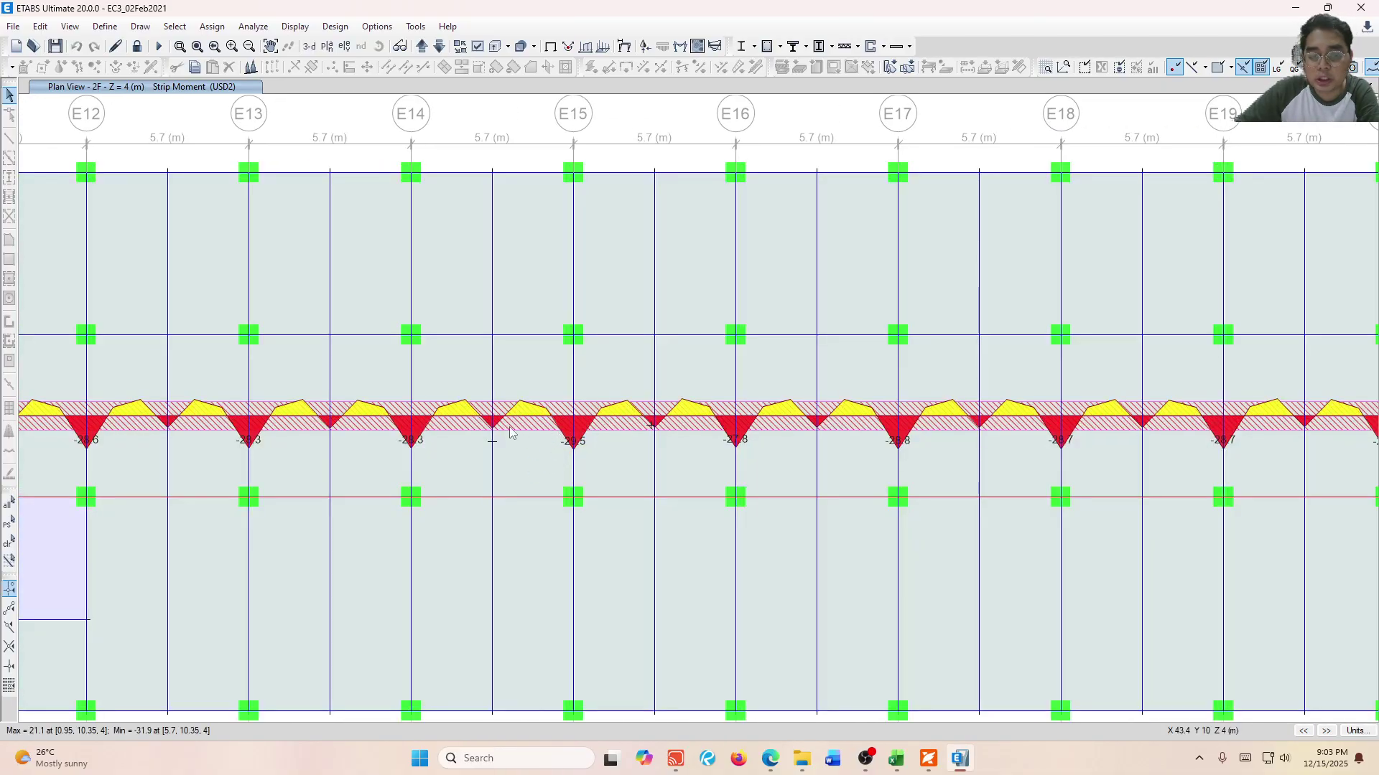
{"action": "mouse_move", "coordinate": [513, 419]}
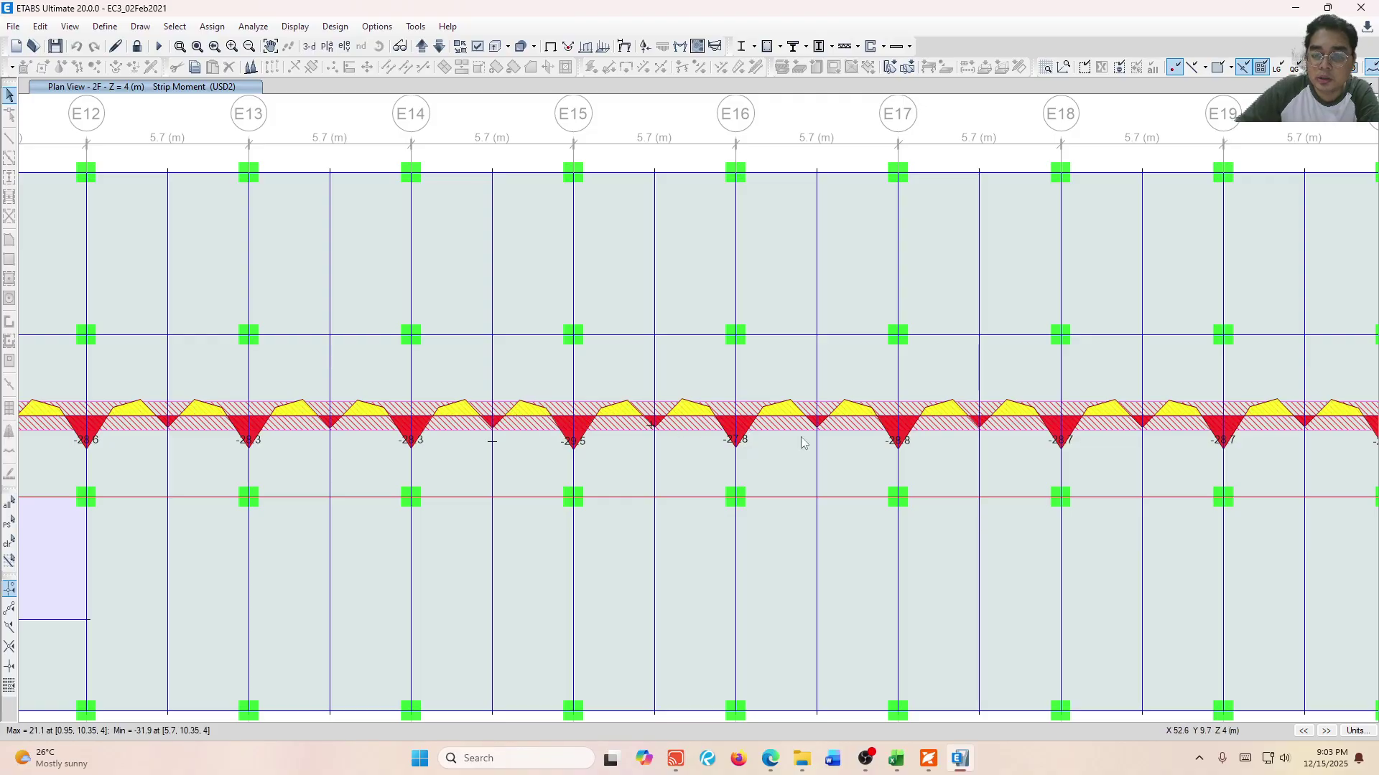
{"action": "middle_click_drag", "start_coordinate": [1113, 454], "coordinate": [681, 451]}
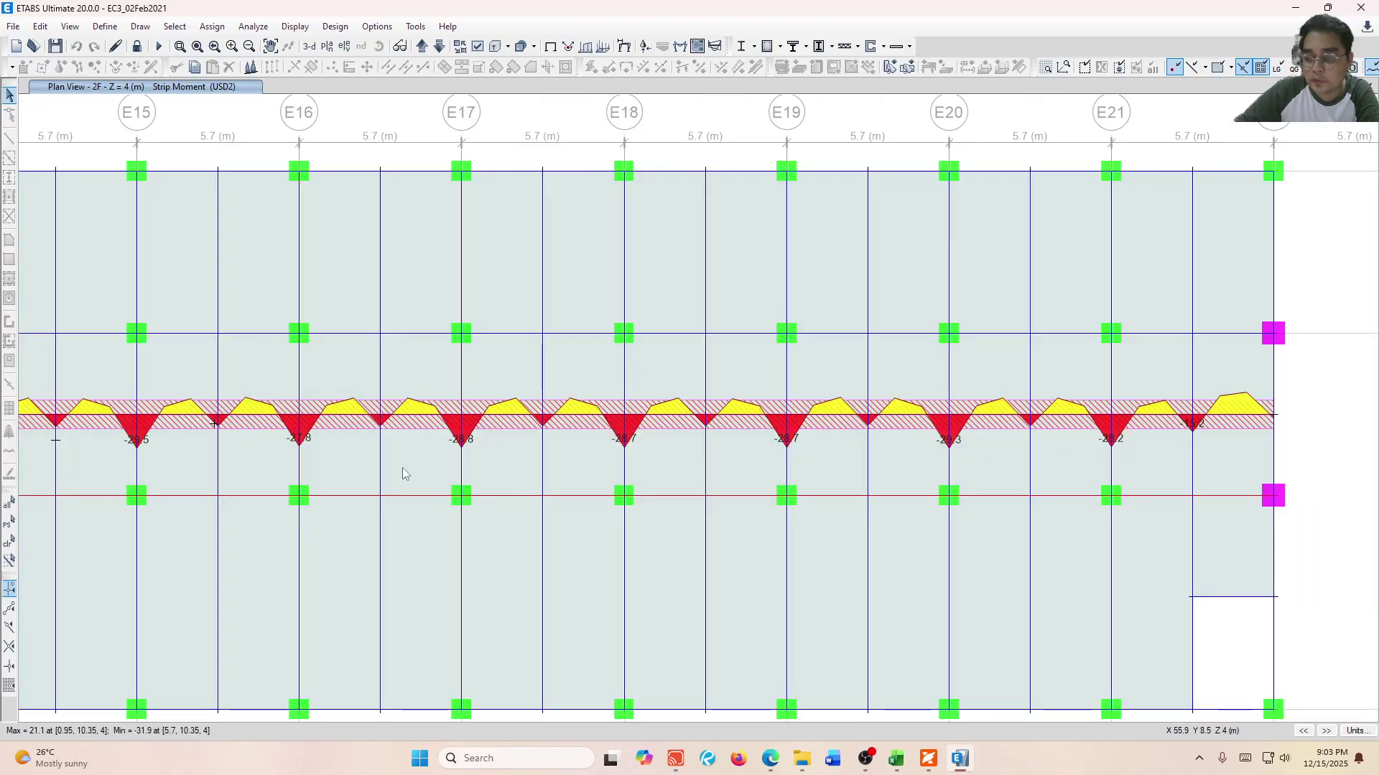
{"action": "middle_click_drag", "start_coordinate": [345, 483], "coordinate": [1203, 503]}
{"action": "middle_click_drag", "start_coordinate": [264, 504], "coordinate": [656, 508]}
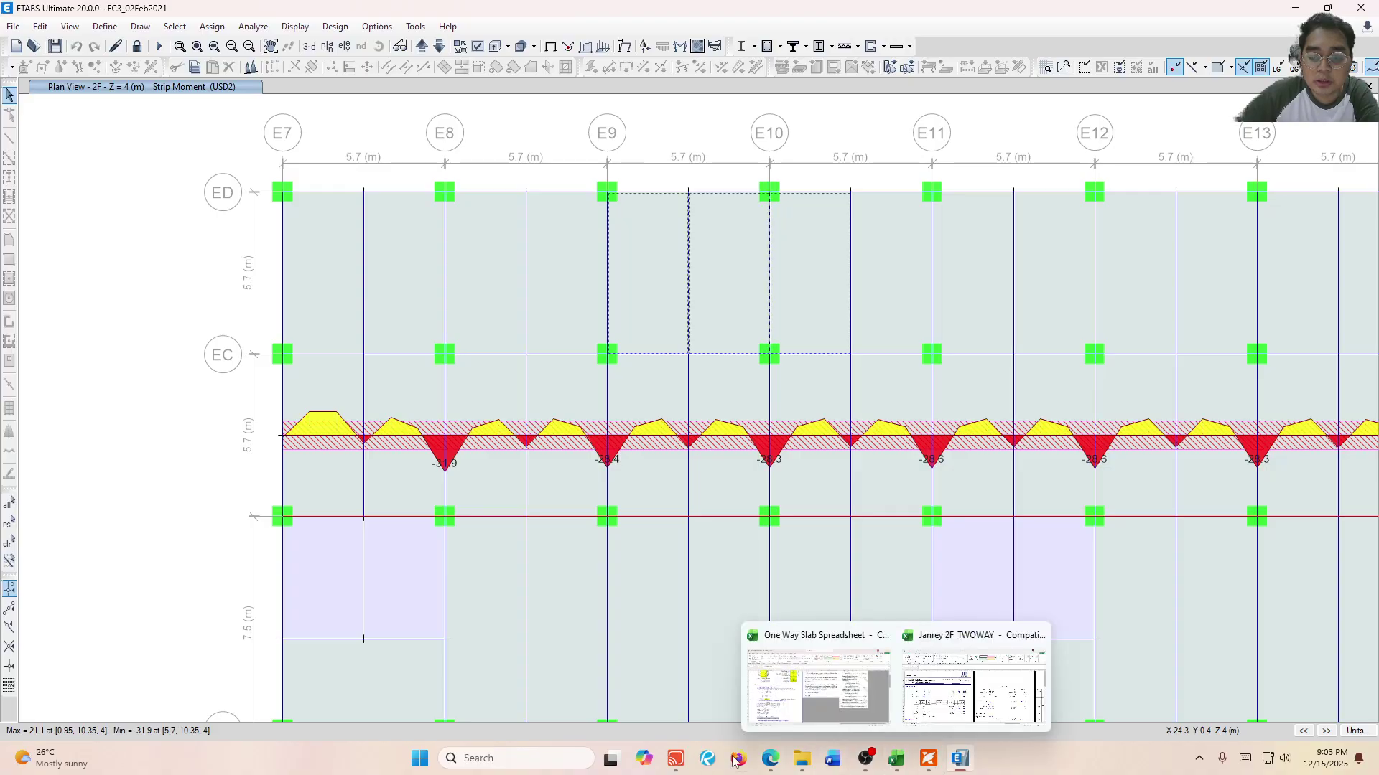
Bring up the mirrored sketch beside the plan, compare its end support with the strip moment at E7, and return to ETABS.
{"action": "left_click", "coordinate": [675, 758]}
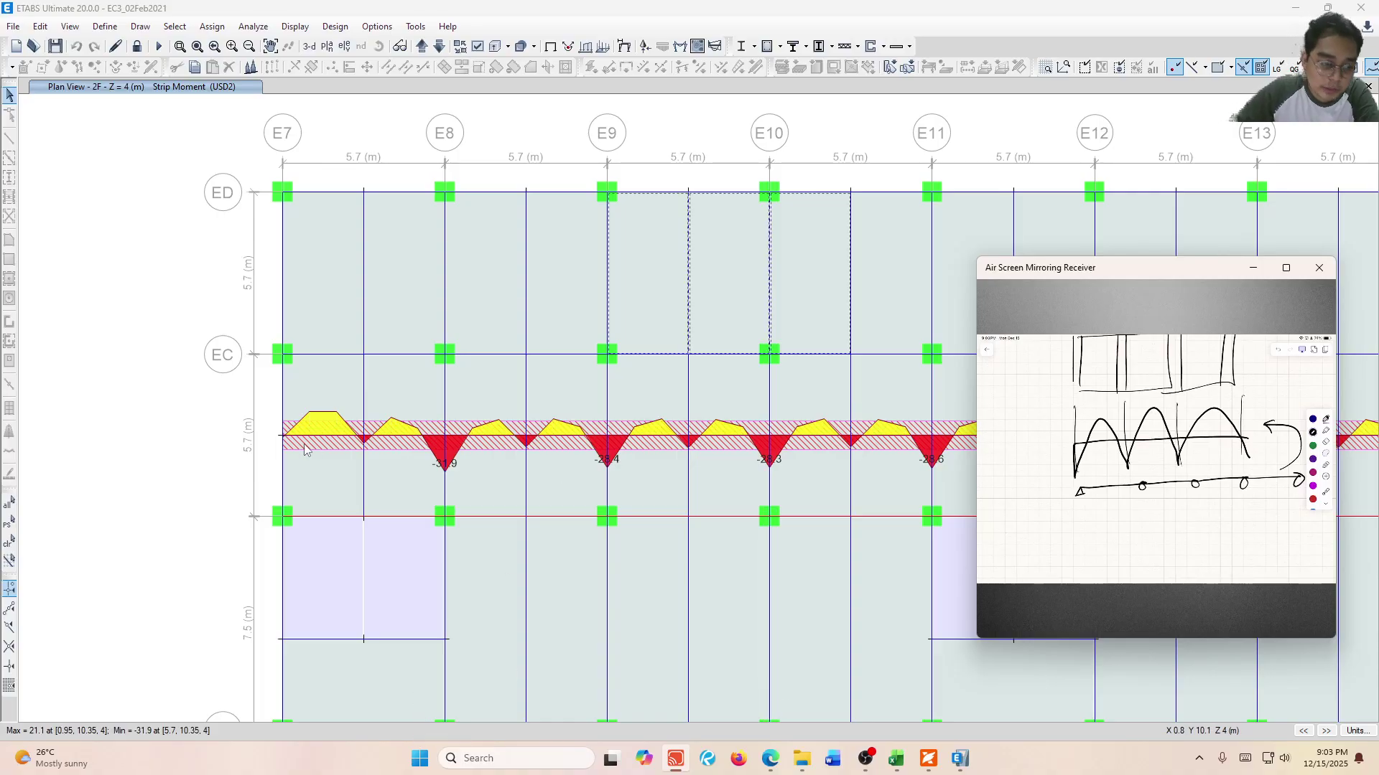
{"action": "mouse_move", "coordinate": [322, 436]}
{"action": "mouse_move", "coordinate": [1181, 408]}
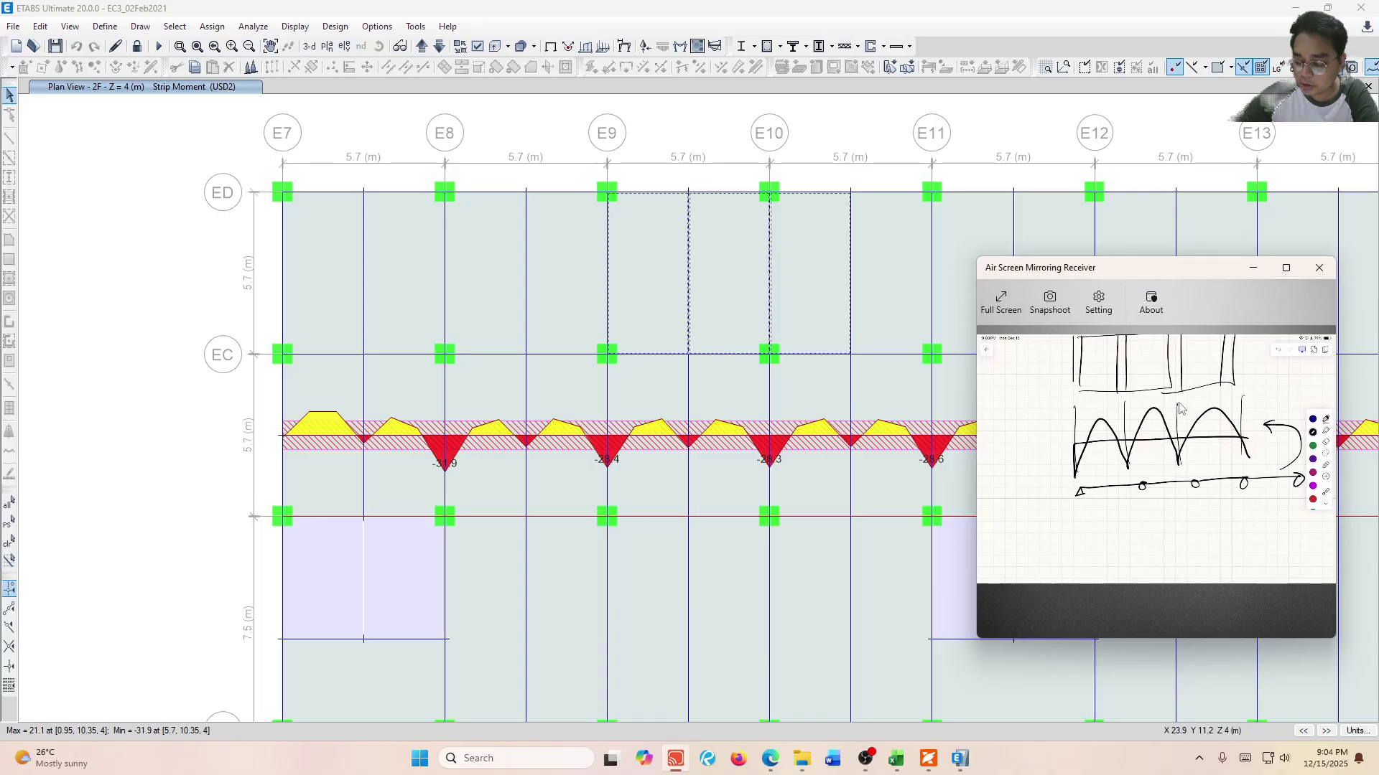
{"action": "left_click", "coordinate": [850, 455]}
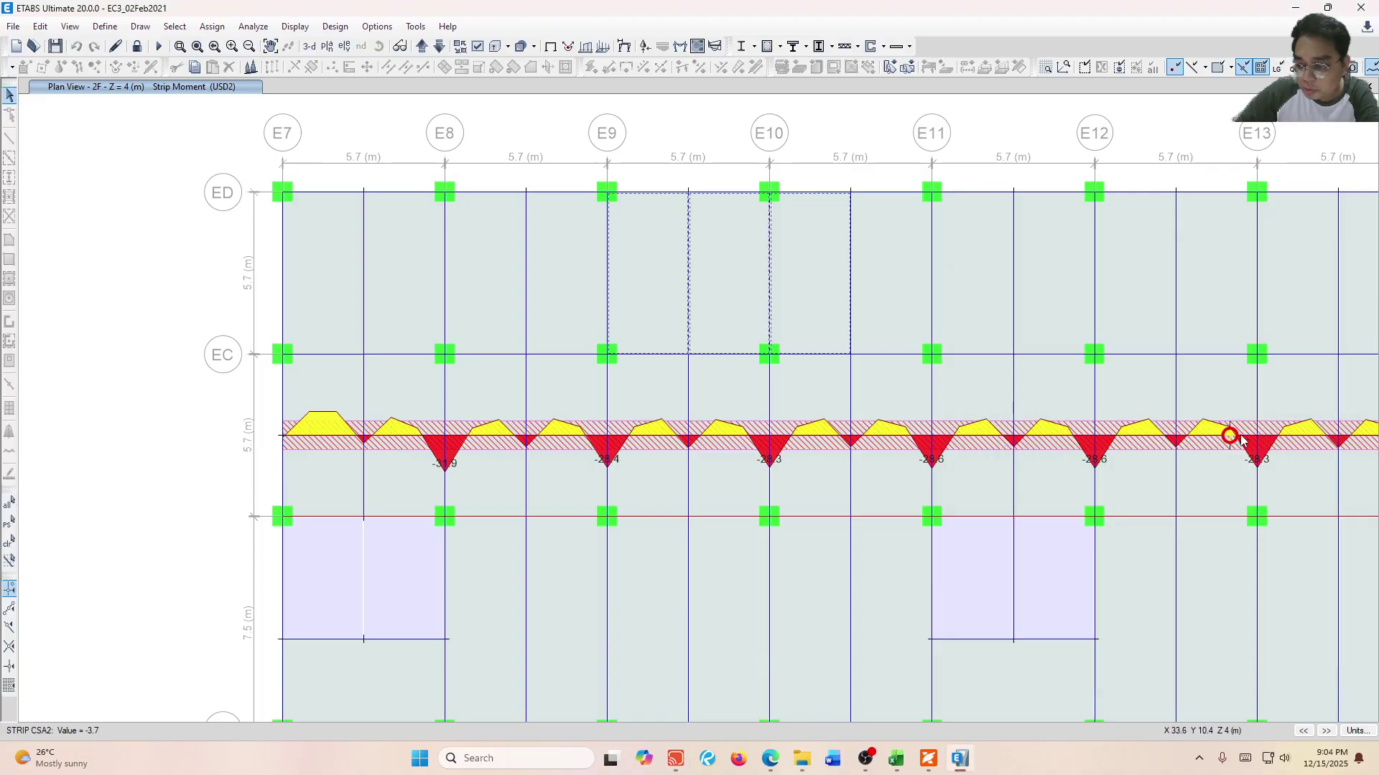
Check the strip moment diagram at the far end near E22 against its start at E7.
{"action": "middle_click_drag", "start_coordinate": [1249, 441], "coordinate": [613, 442]}
{"action": "middle_click_drag", "start_coordinate": [1156, 421], "coordinate": [545, 430]}
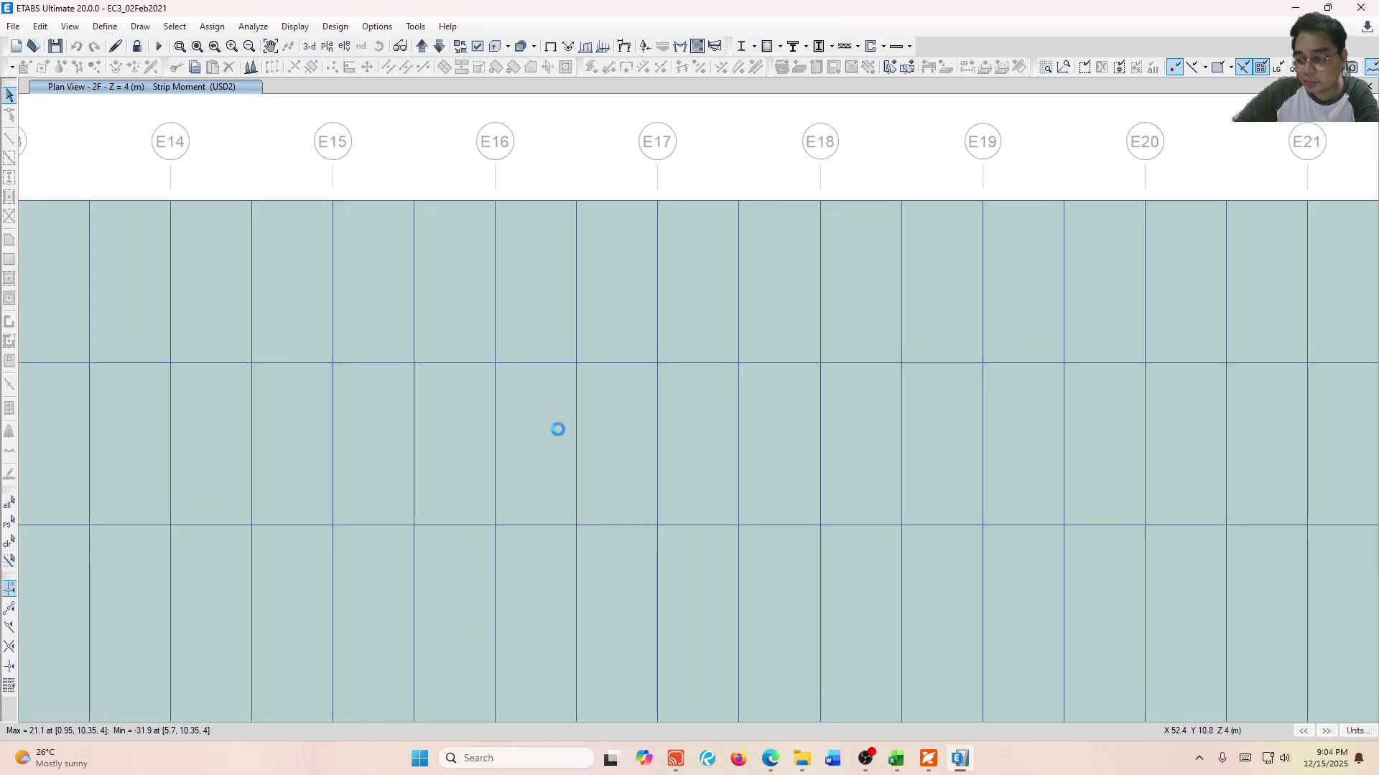
{"action": "middle_click_drag", "start_coordinate": [1111, 427], "coordinate": [557, 452]}
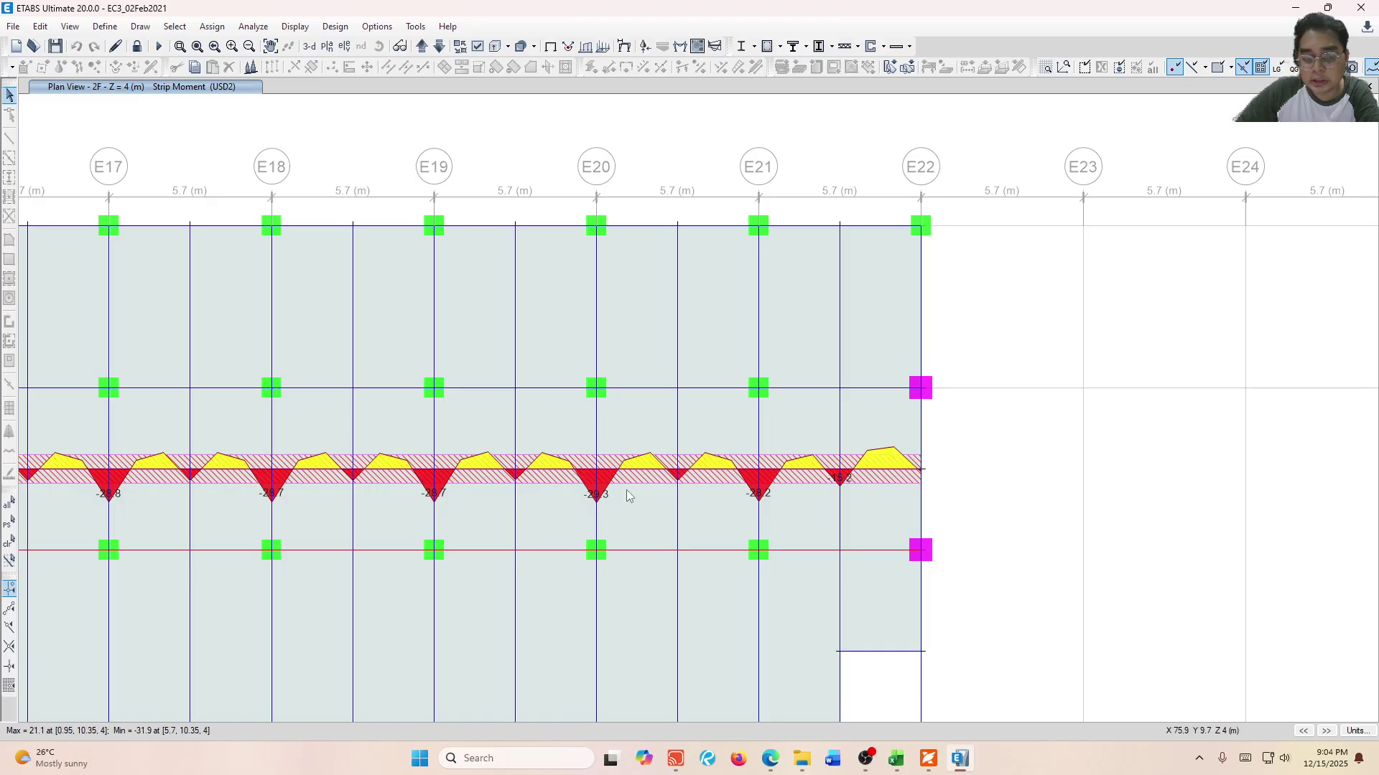
{"action": "middle_click_drag", "start_coordinate": [363, 476], "coordinate": [1197, 467]}
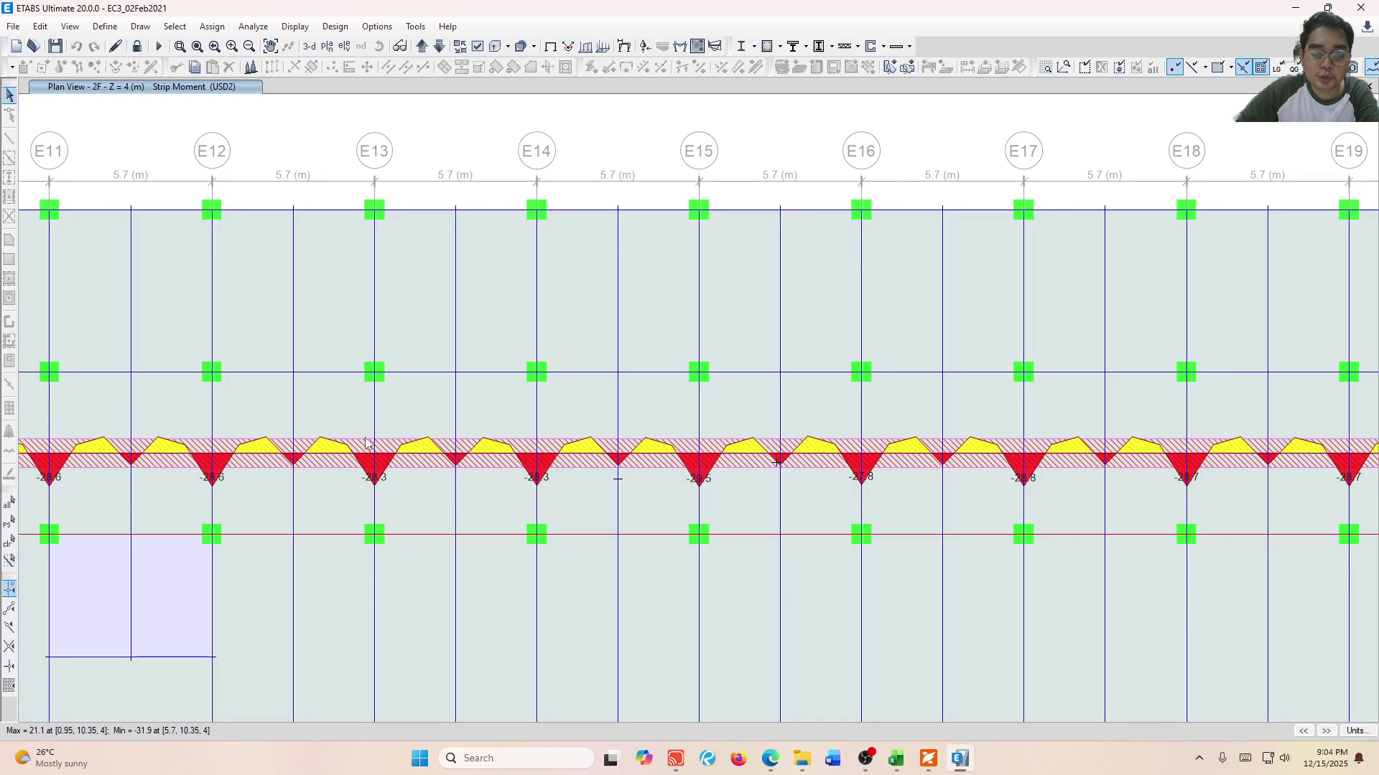
{"action": "middle_click_drag", "start_coordinate": [365, 443], "coordinate": [926, 419]}
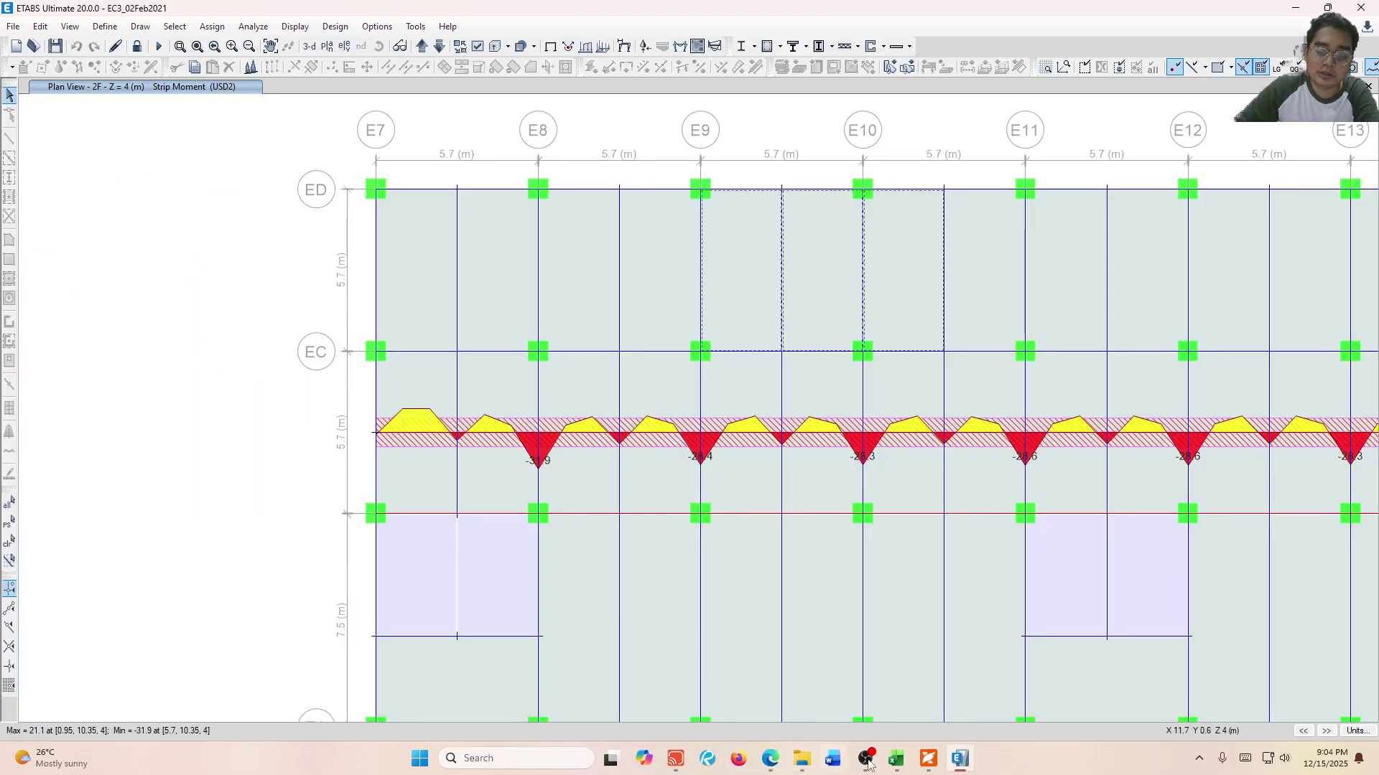
Switch to the One Way Slab Spreadsheet in Excel and make the negative moment result in C40:E40 bold.
{"action": "mouse_move", "coordinate": [896, 760]}
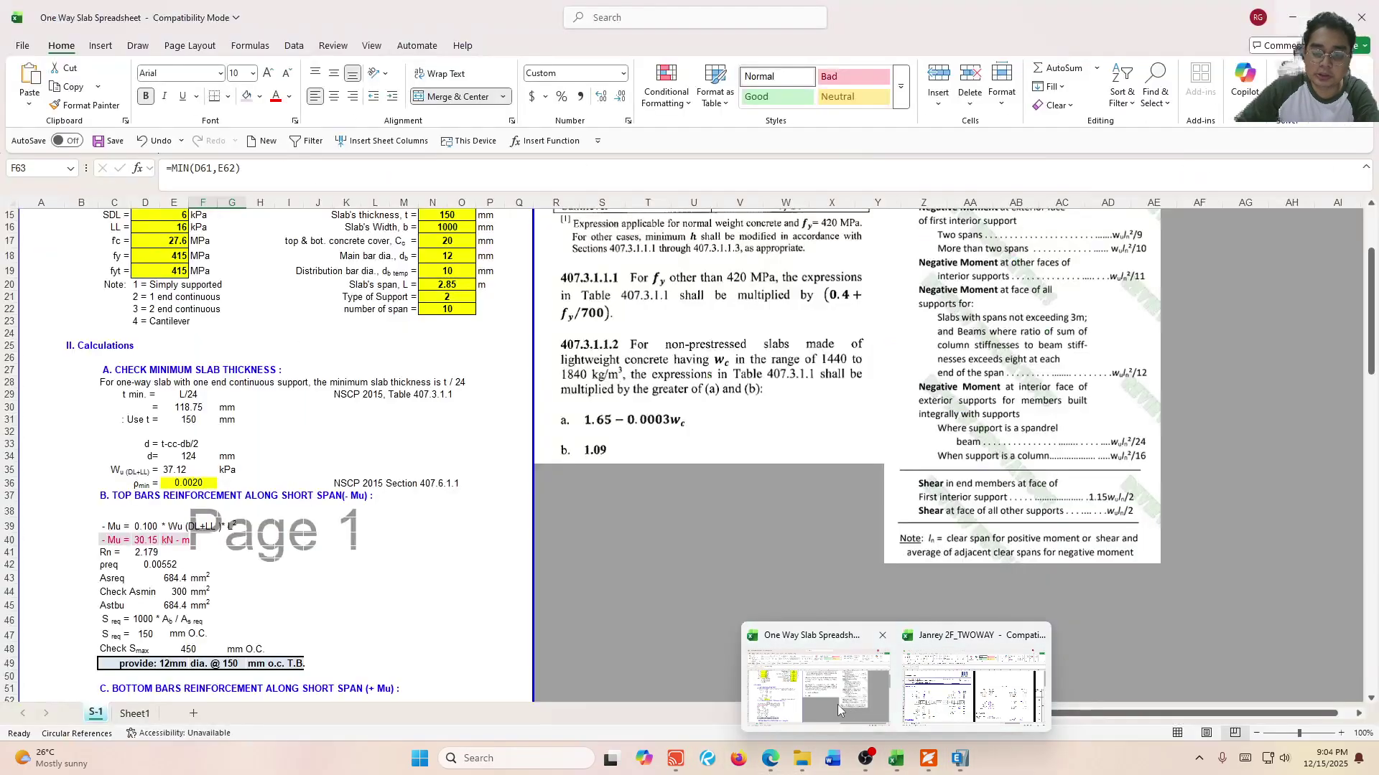
{"action": "left_click", "coordinate": [839, 709]}
{"action": "left_click", "coordinate": [169, 544]}
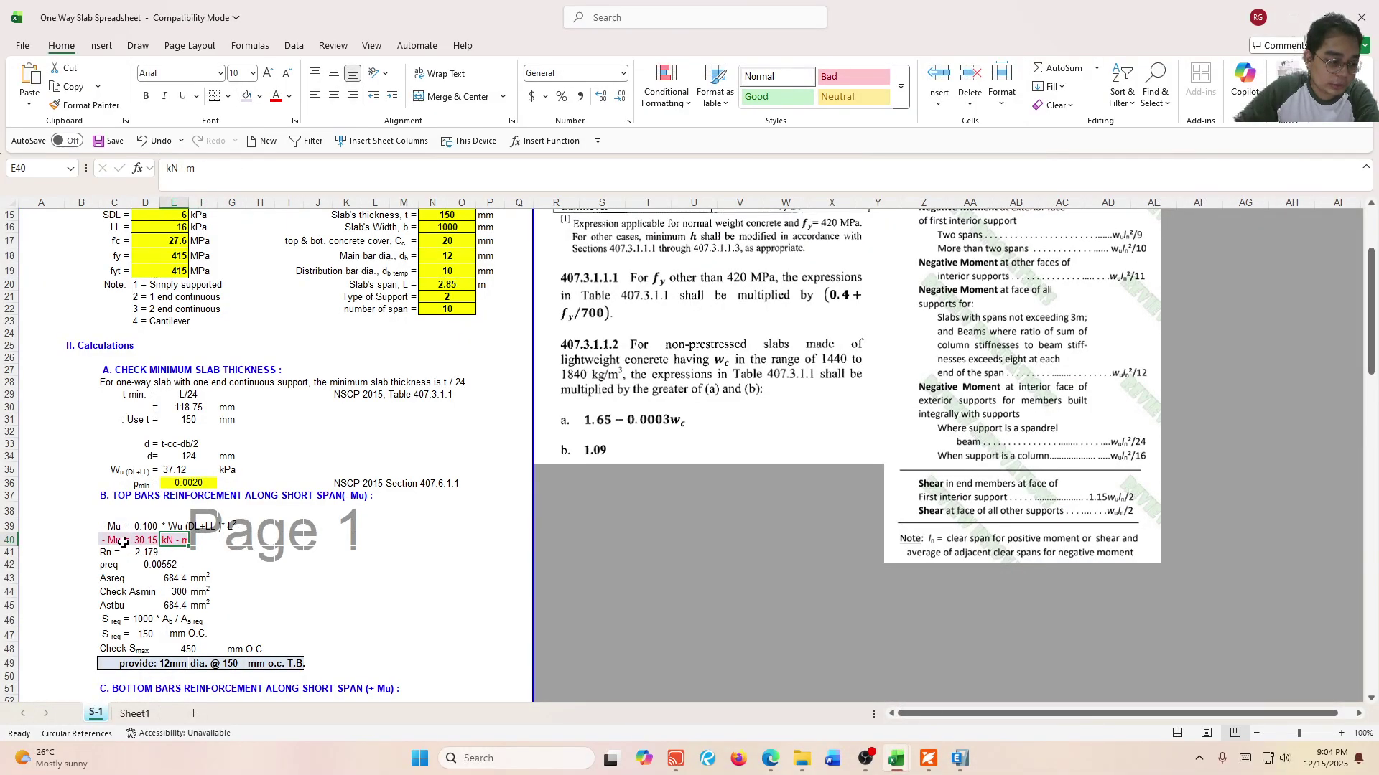
{"action": "left_click_drag", "start_coordinate": [121, 541], "coordinate": [175, 541]}
{"action": "left_click", "coordinate": [145, 97]}
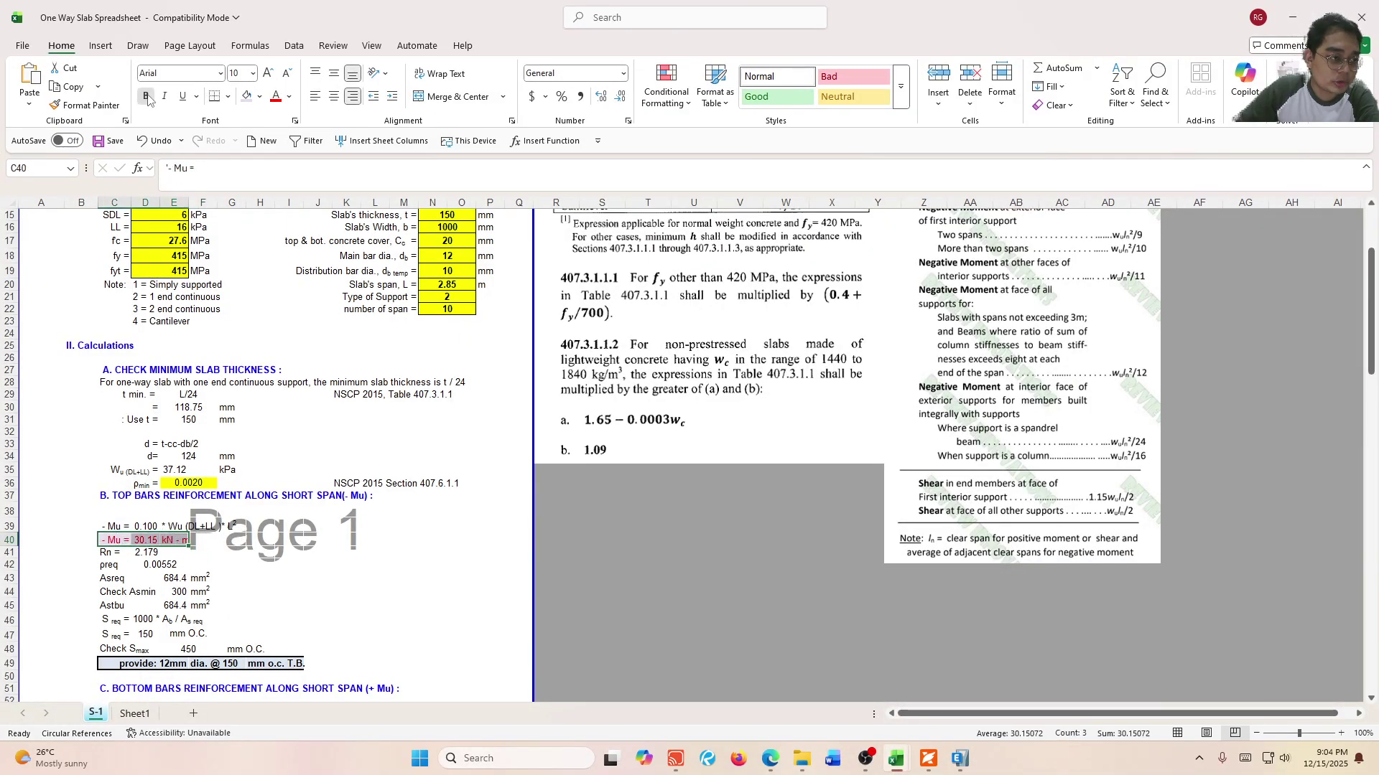
{"action": "left_click", "coordinate": [115, 551]}
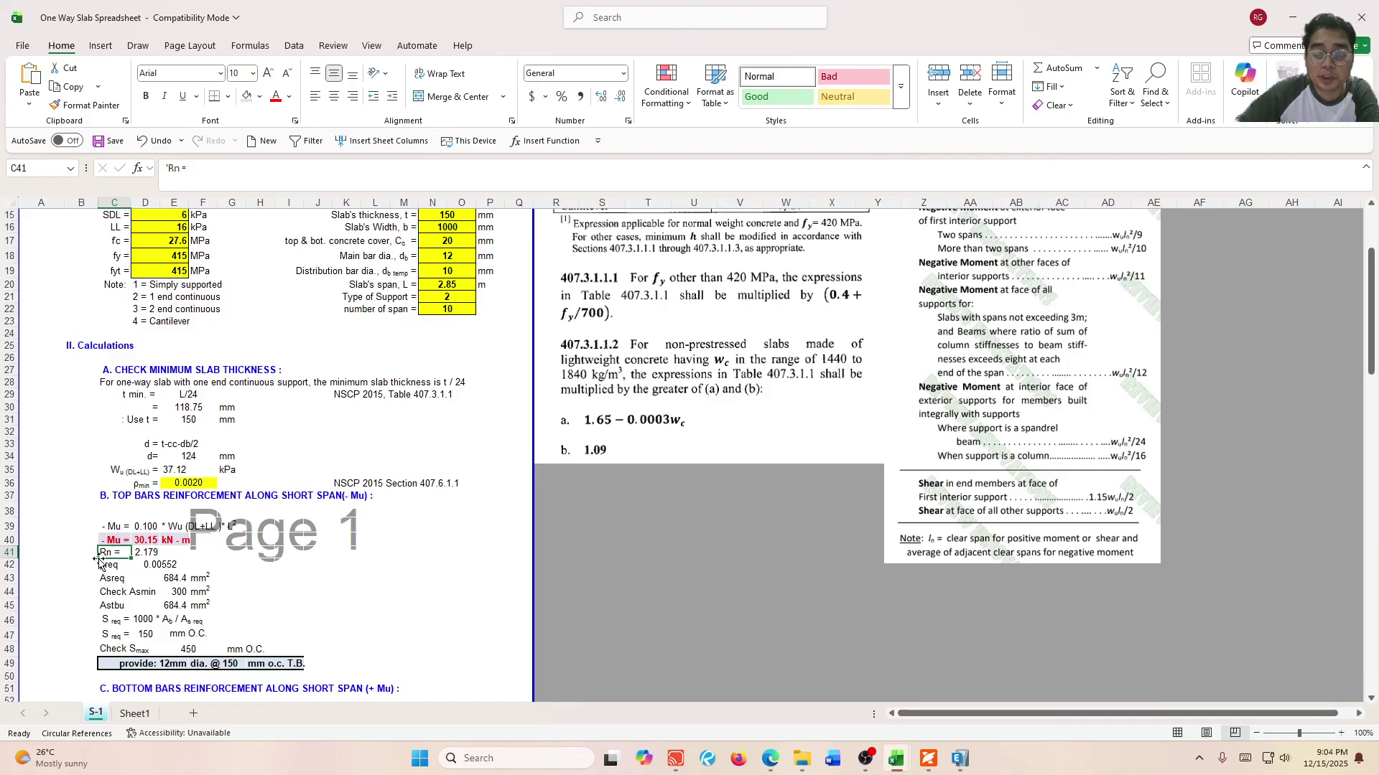
Return to ETABS, review the USD2 strip moments from E7 to E22, and bring up the mirrored moment sketch for comparison.
{"action": "left_click", "coordinate": [960, 758]}
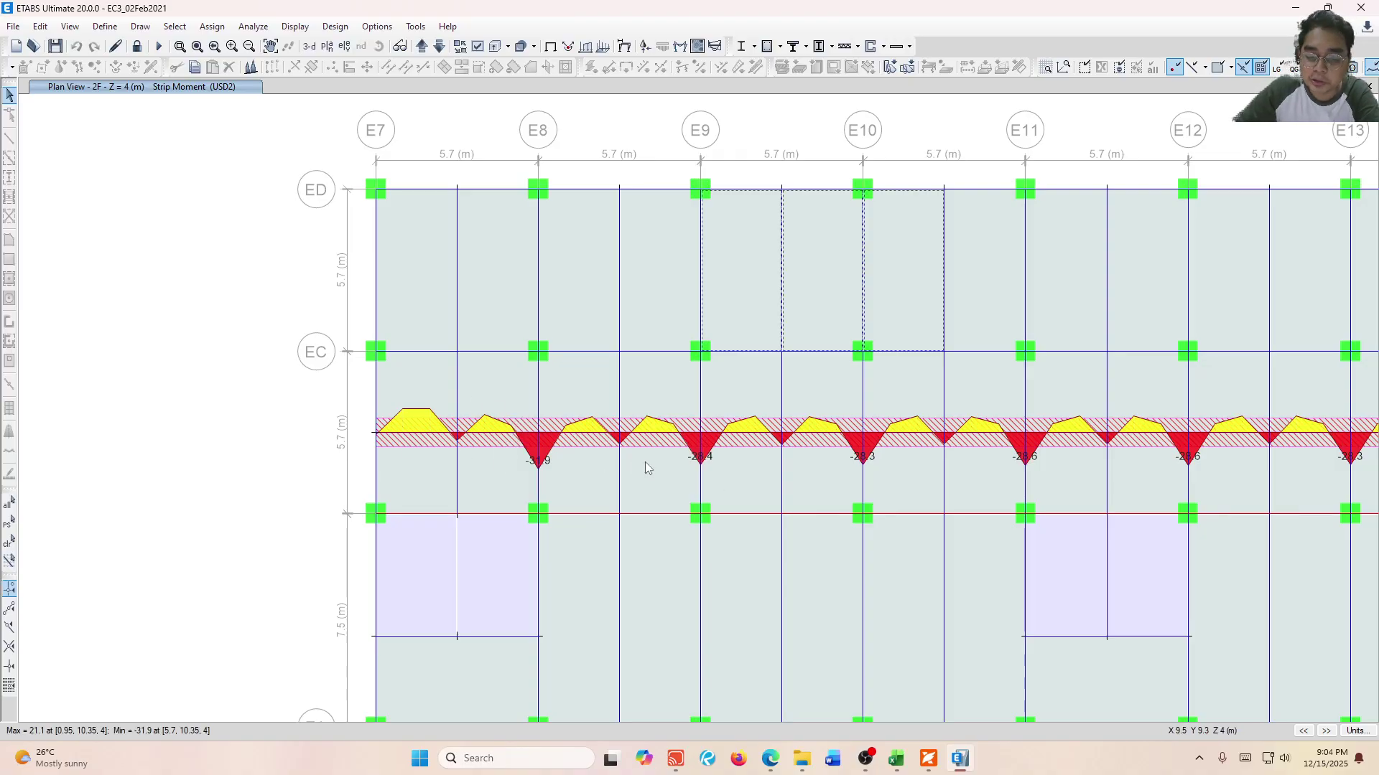
{"action": "middle_click_drag", "start_coordinate": [1116, 464], "coordinate": [447, 450]}
{"action": "middle_click_drag", "start_coordinate": [1084, 516], "coordinate": [548, 514]}
{"action": "middle_click_drag", "start_coordinate": [1049, 514], "coordinate": [445, 493]}
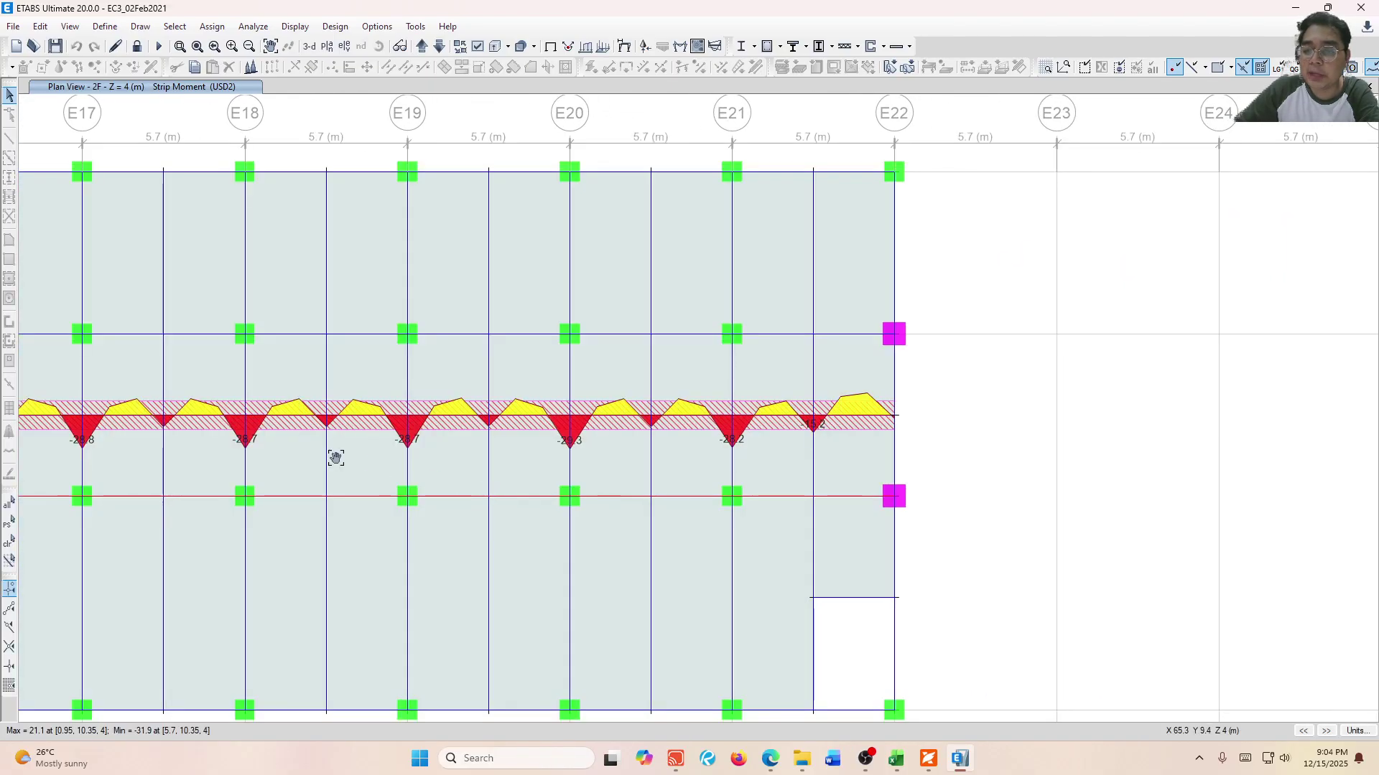
{"action": "middle_click_drag", "start_coordinate": [336, 458], "coordinate": [1285, 483]}
{"action": "middle_click_drag", "start_coordinate": [206, 461], "coordinate": [1139, 491]}
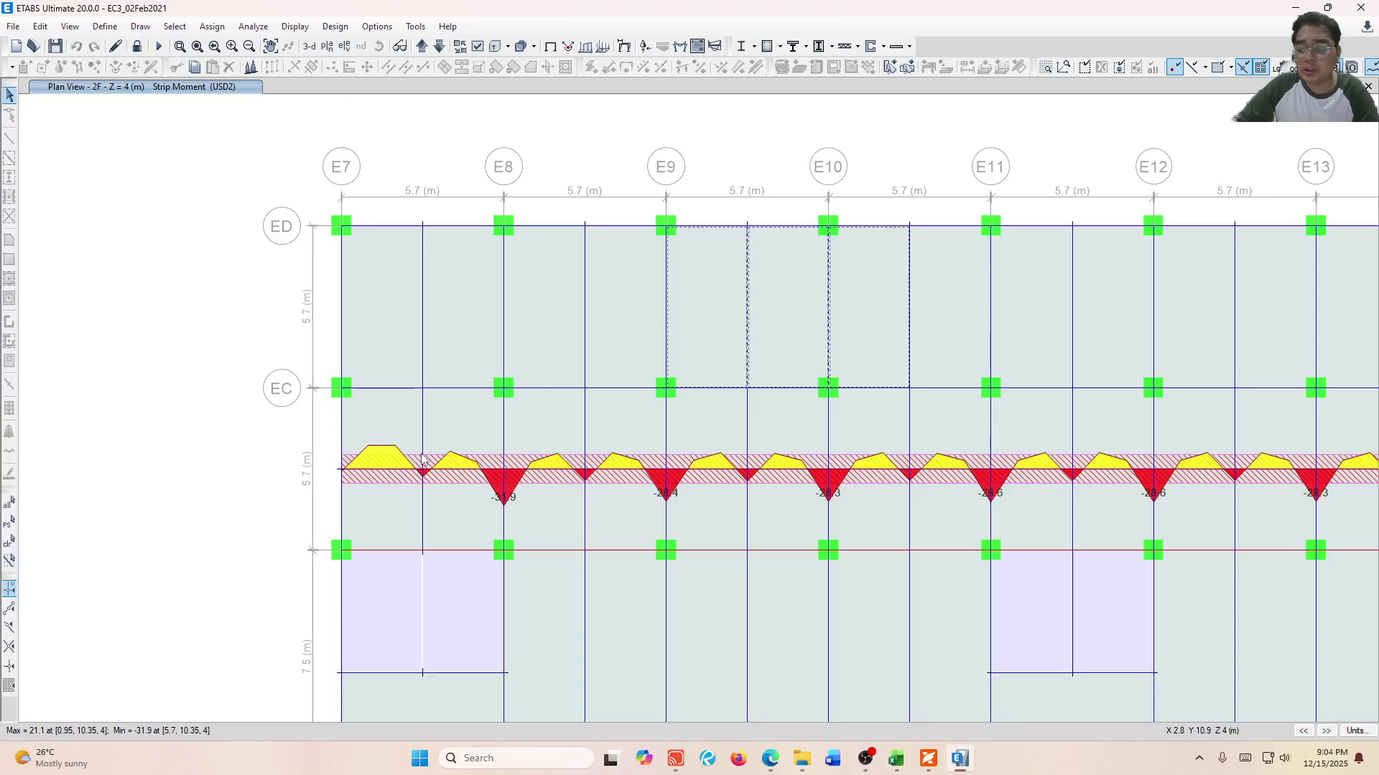
{"action": "left_click", "coordinate": [675, 758]}
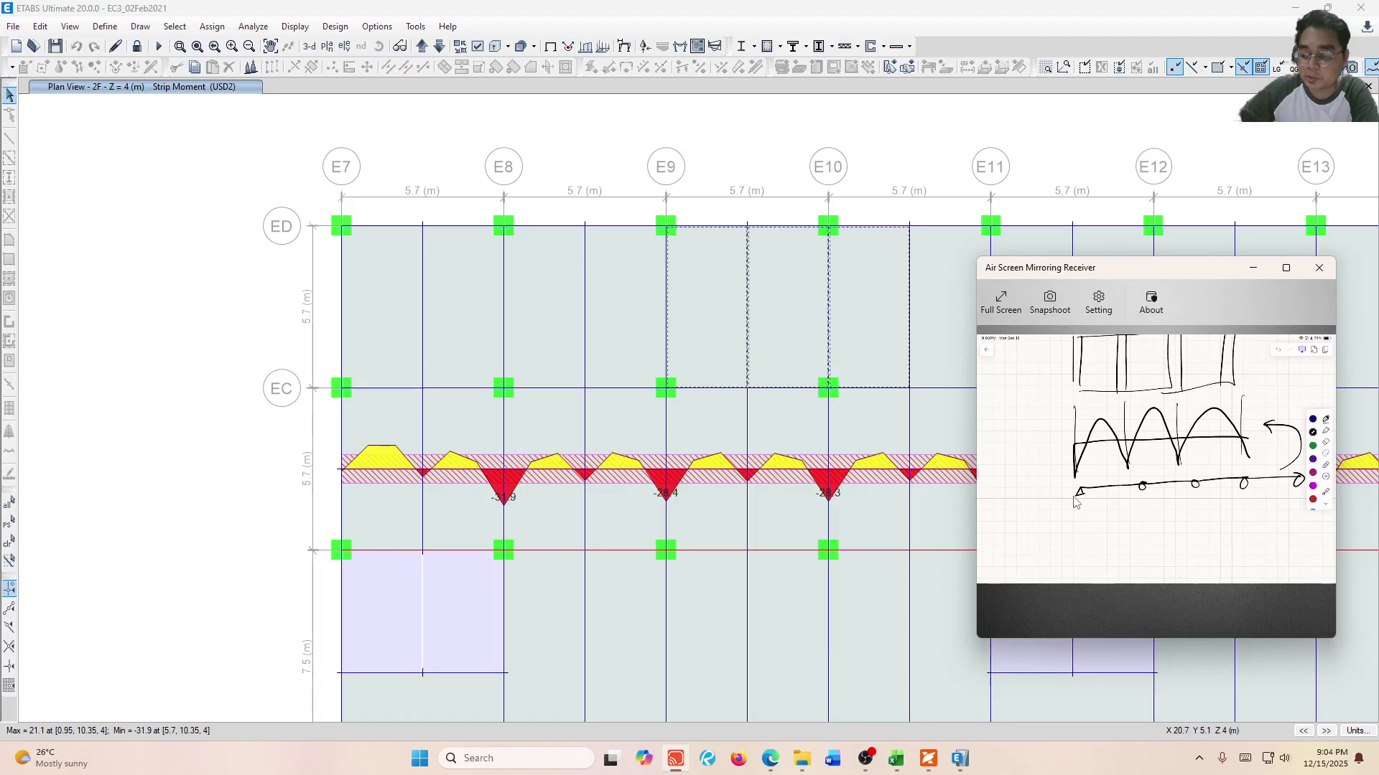
Restart the screen mirroring receiver and minimise it to clear the ETABS plan view.
{"action": "left_click", "coordinate": [1323, 272]}
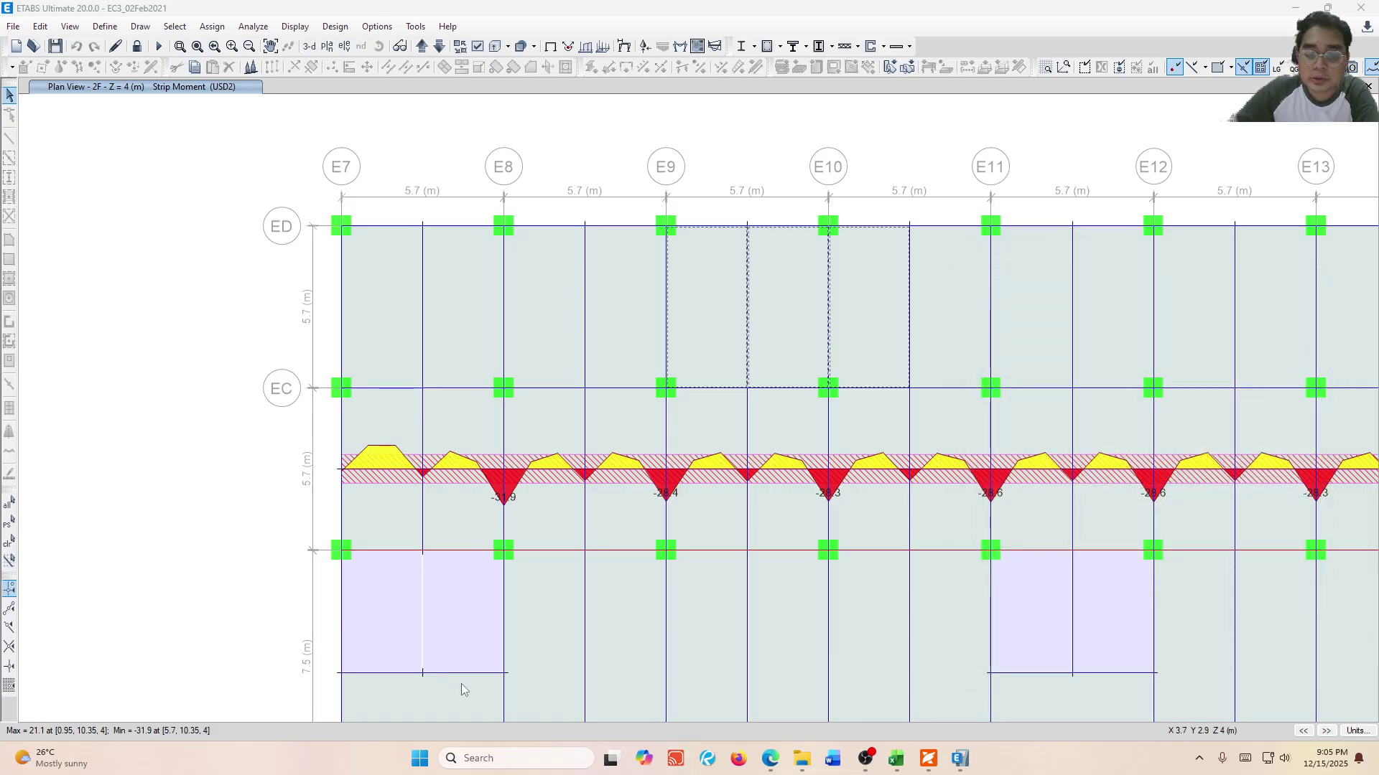
{"action": "left_click", "coordinate": [675, 758]}
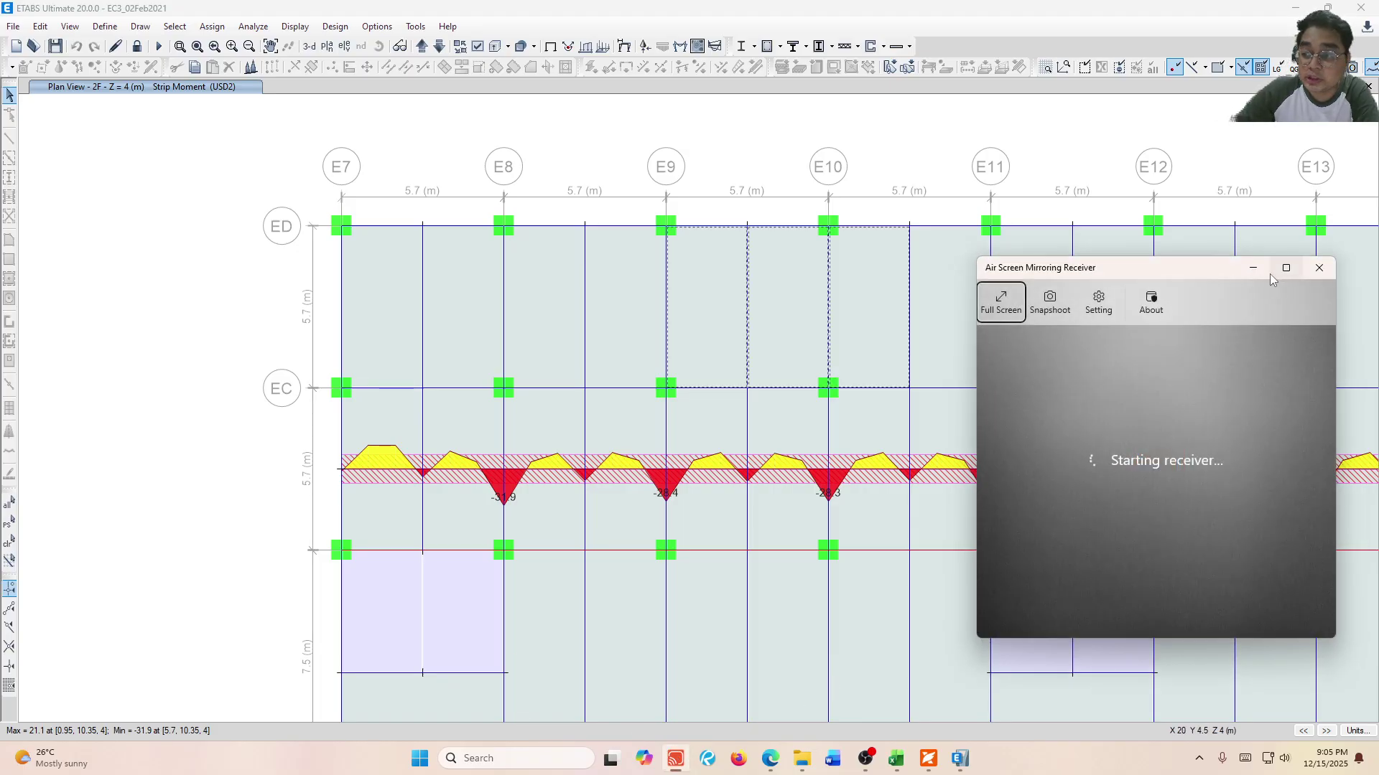
{"action": "left_click", "coordinate": [1257, 270]}
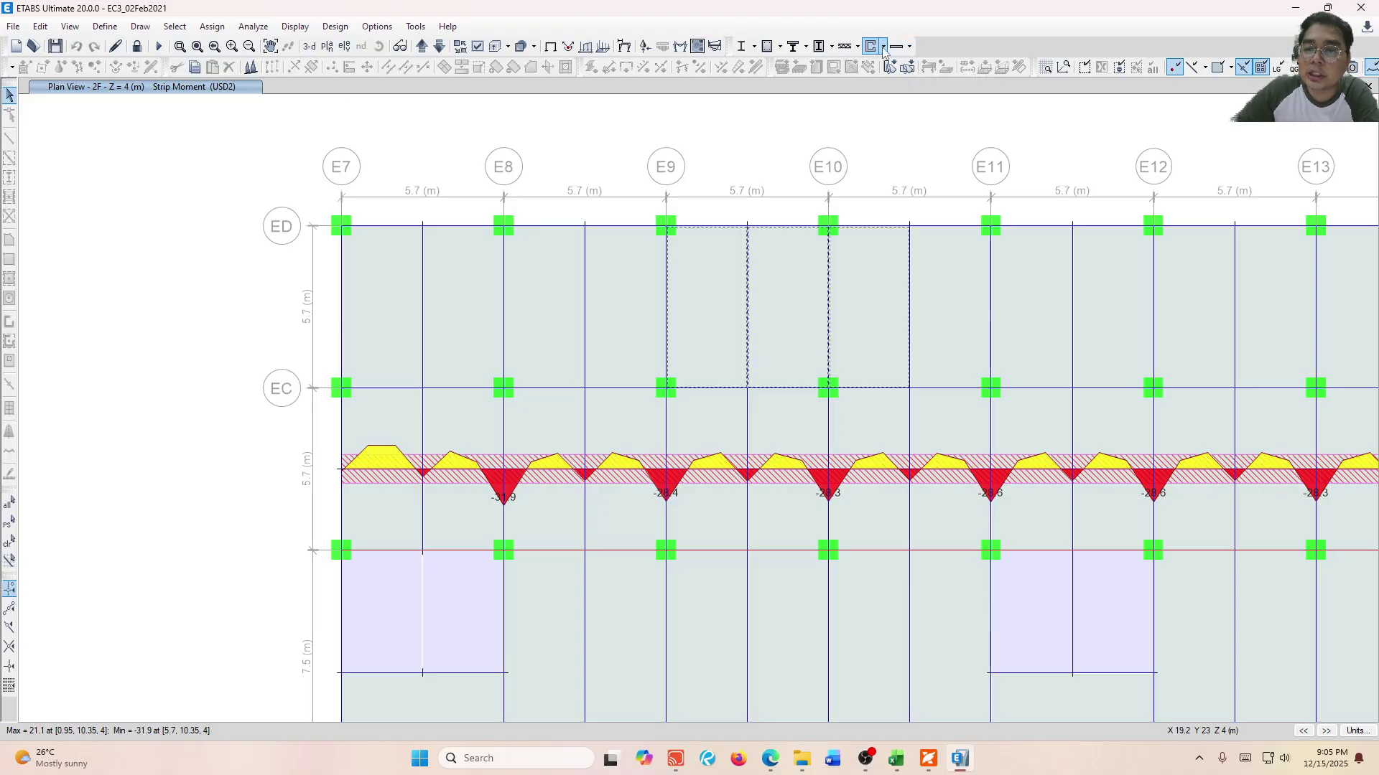
Bring up the concrete slab design preferences and check the top and bottom clear cover under the minimum cover settings.
{"action": "left_click", "coordinate": [780, 47]}
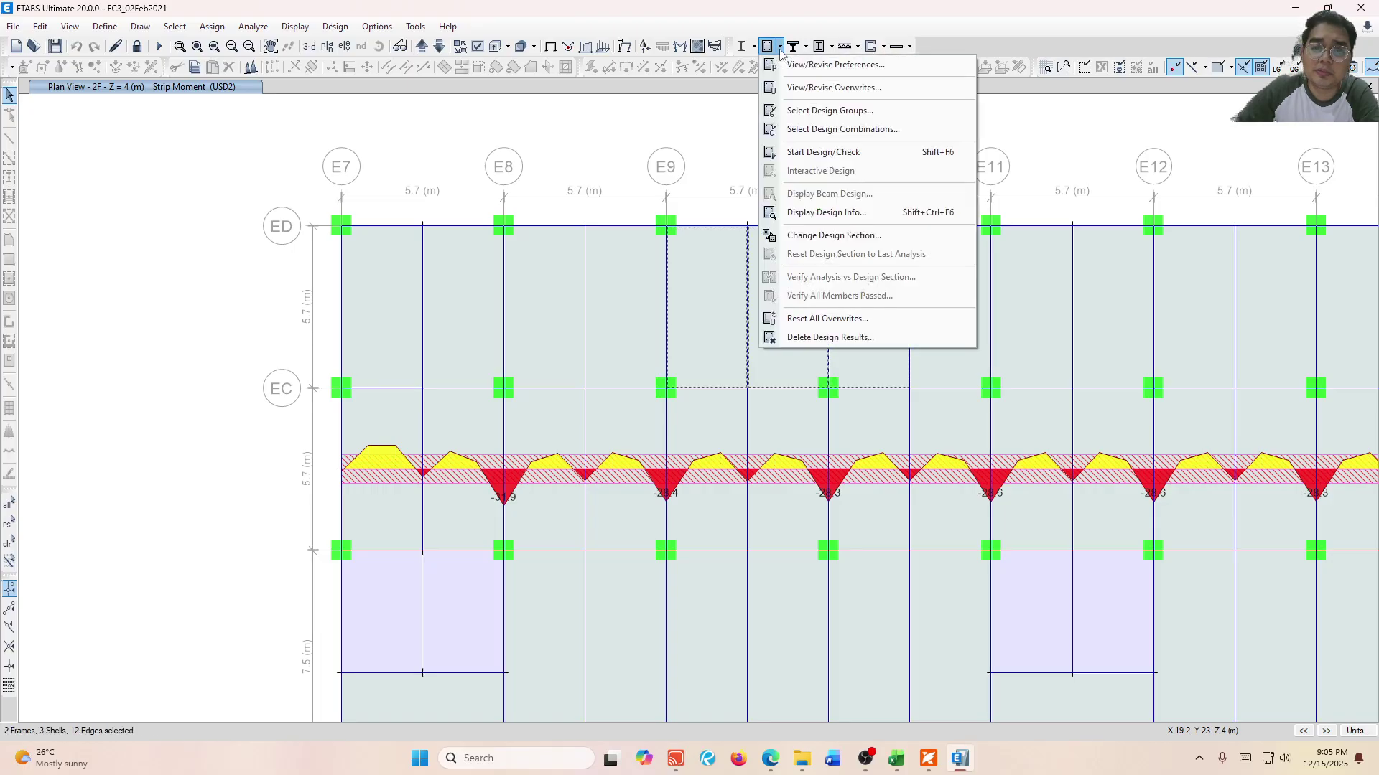
{"action": "left_click", "coordinate": [781, 50]}
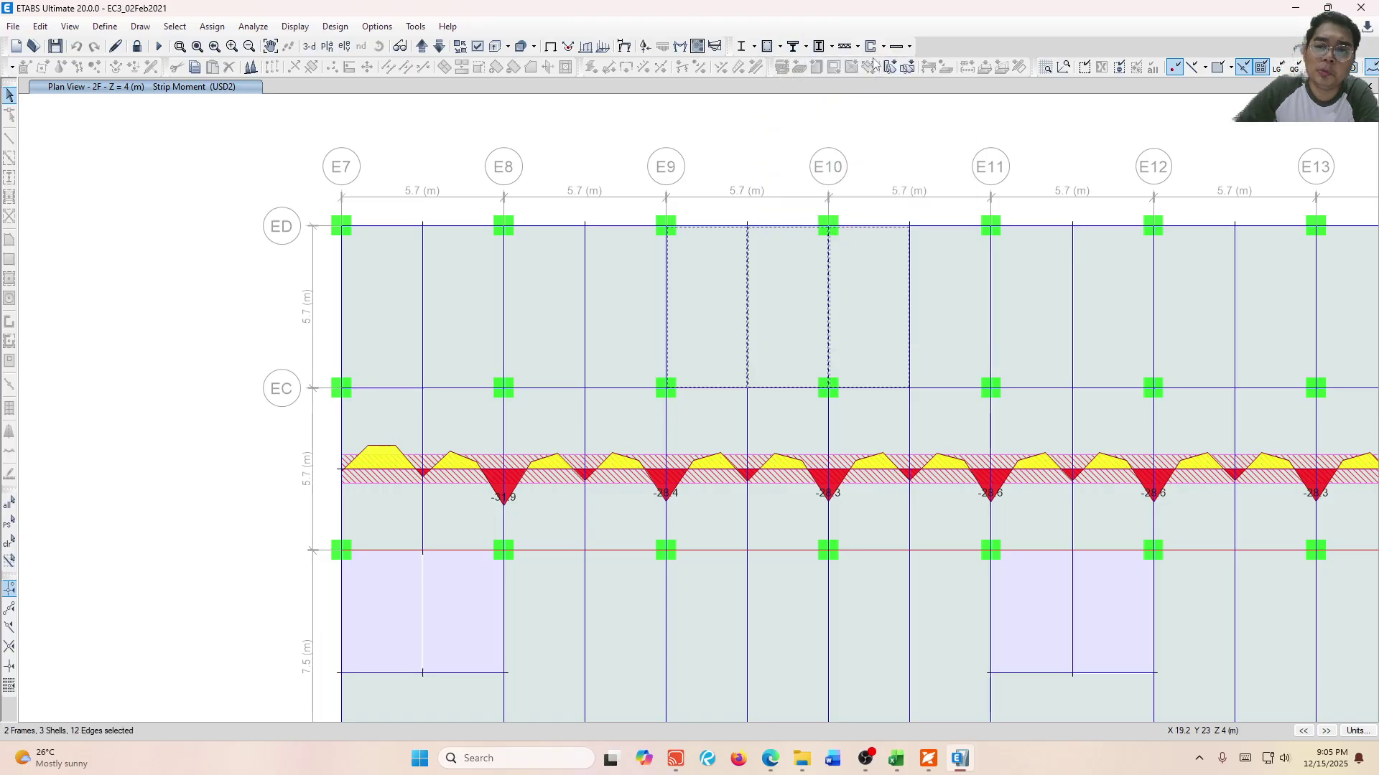
{"action": "left_click", "coordinate": [909, 47]}
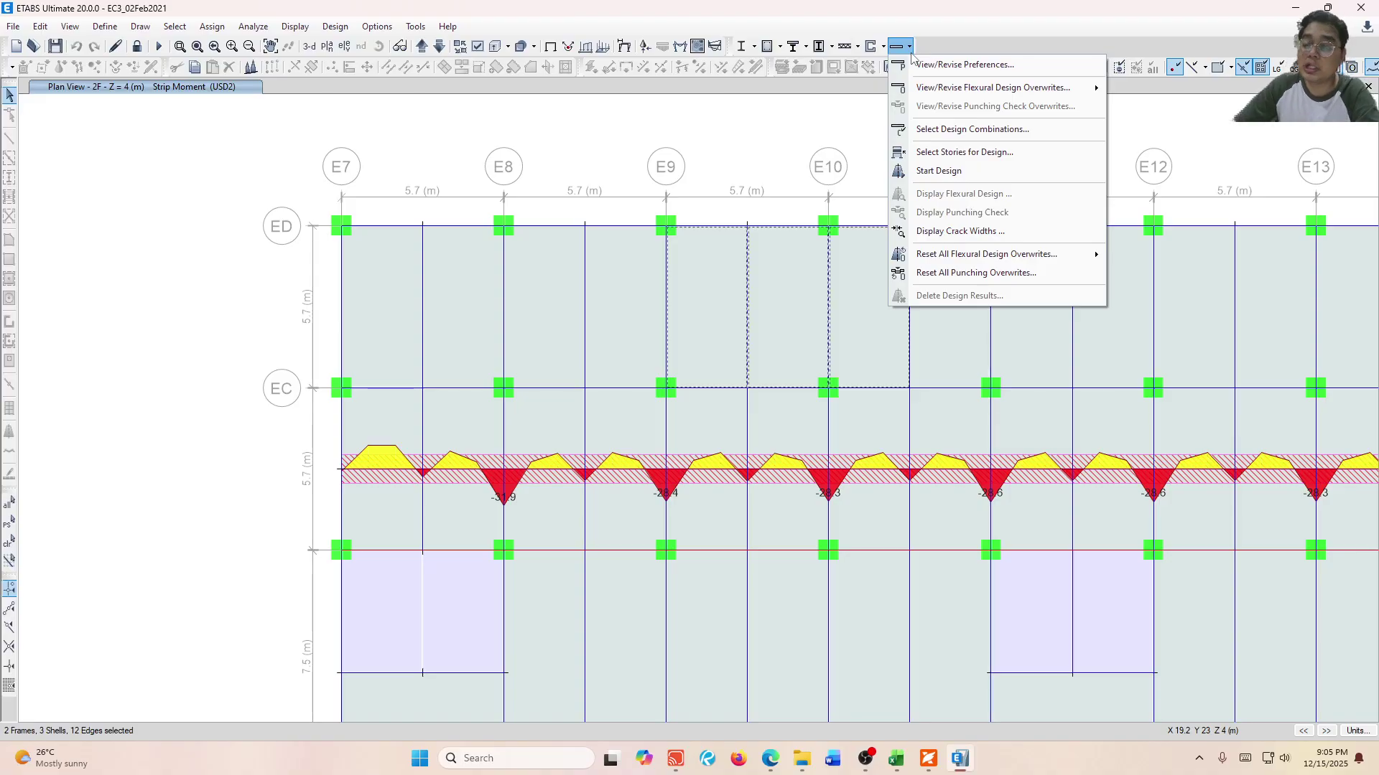
{"action": "left_click", "coordinate": [970, 68]}
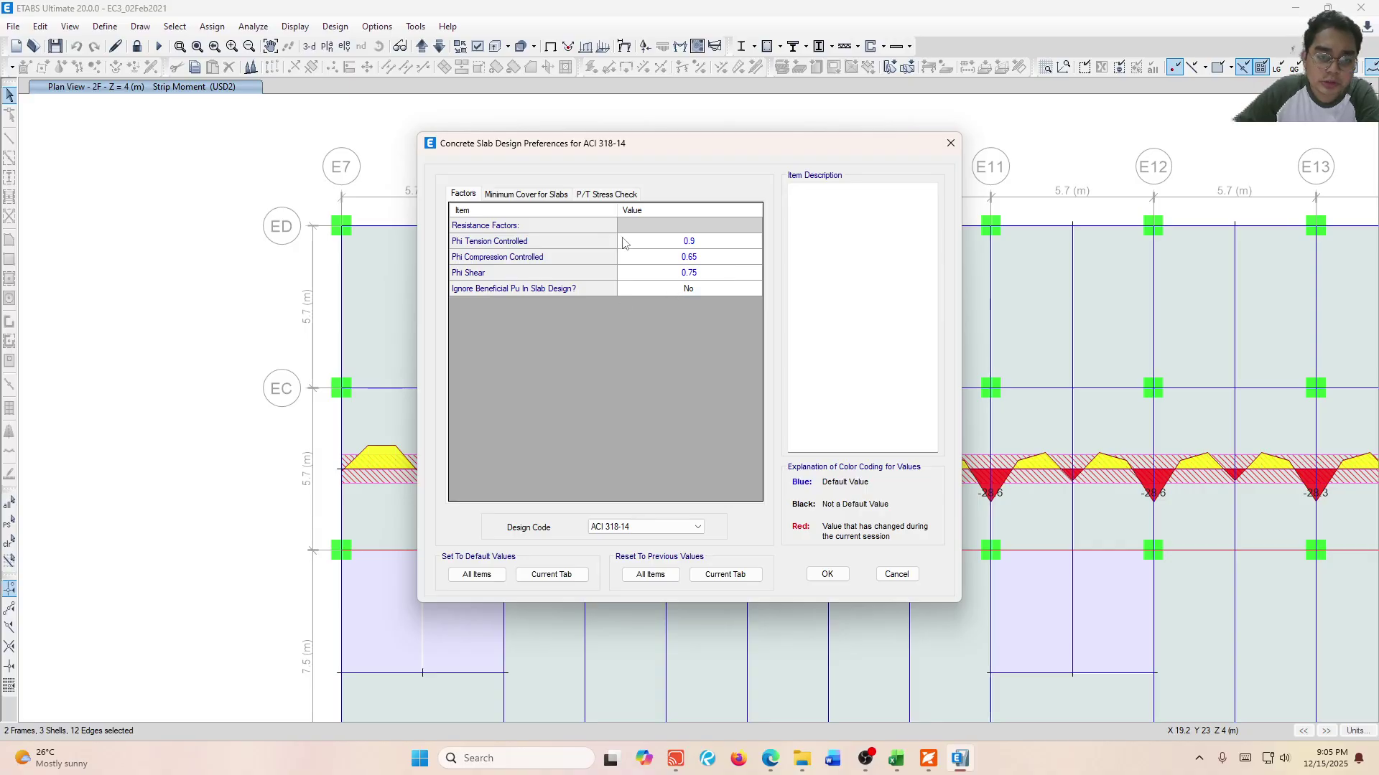
{"action": "left_click", "coordinate": [517, 196]}
{"action": "left_click", "coordinate": [703, 244]}
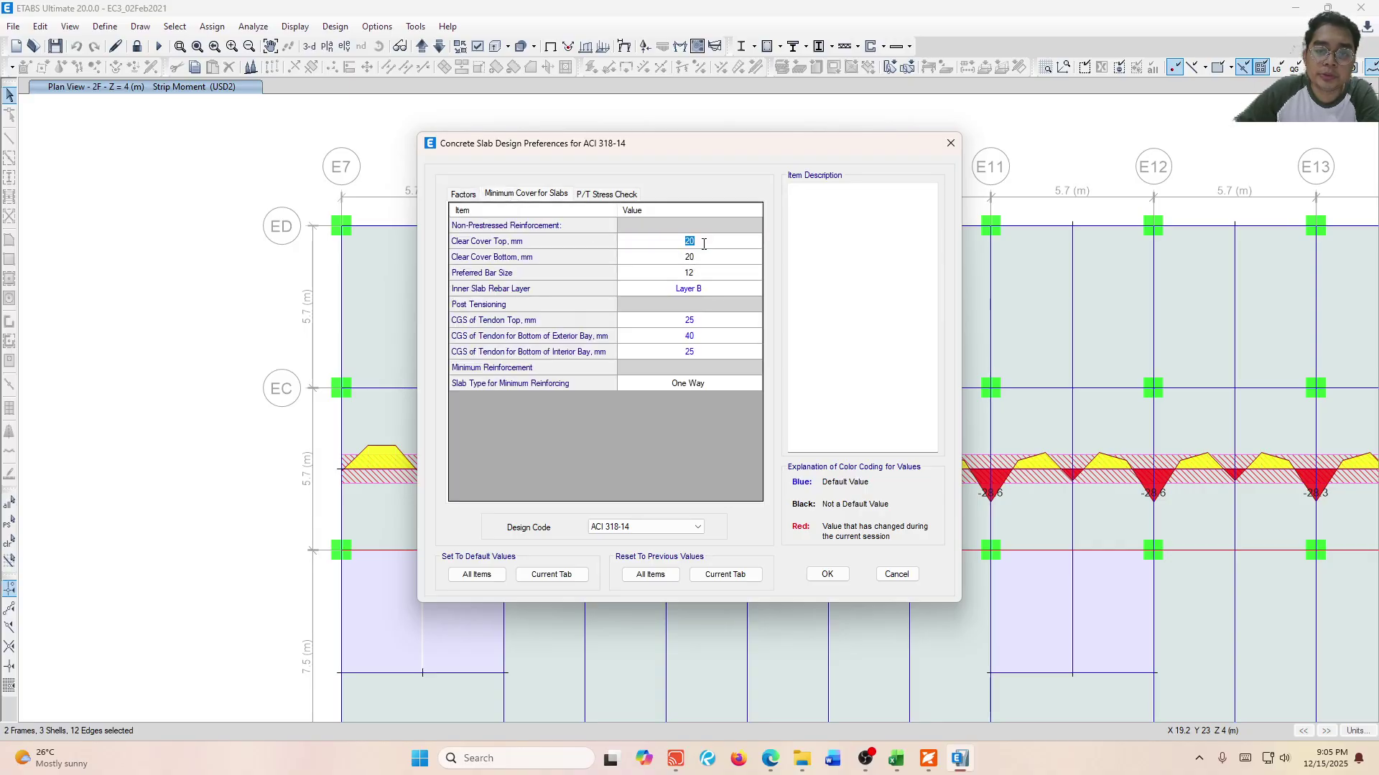
{"action": "left_click", "coordinate": [706, 259]}
{"action": "left_click", "coordinate": [704, 243]}
{"action": "left_click", "coordinate": [706, 252]}
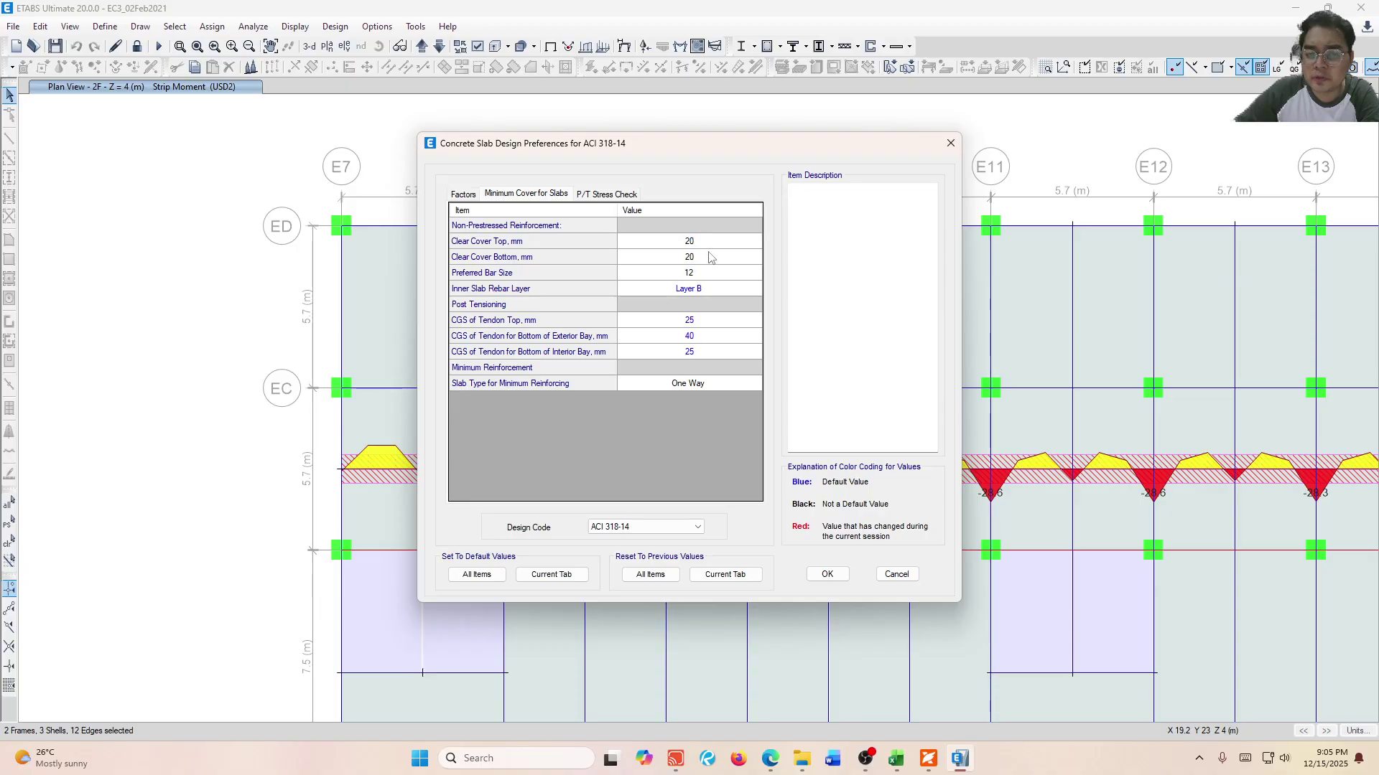
{"action": "left_click", "coordinate": [705, 244]}
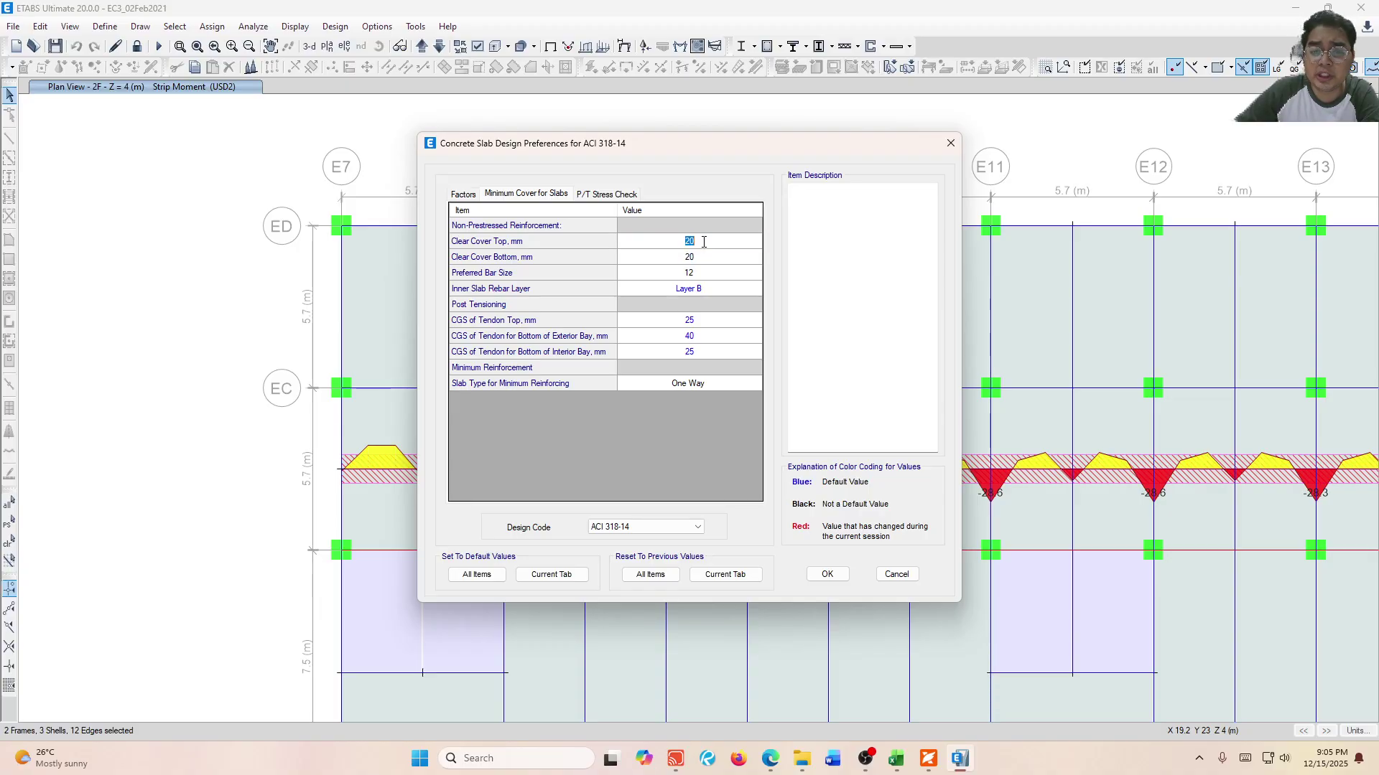
{"action": "left_click", "coordinate": [705, 258]}
{"action": "left_click", "coordinate": [702, 243]}
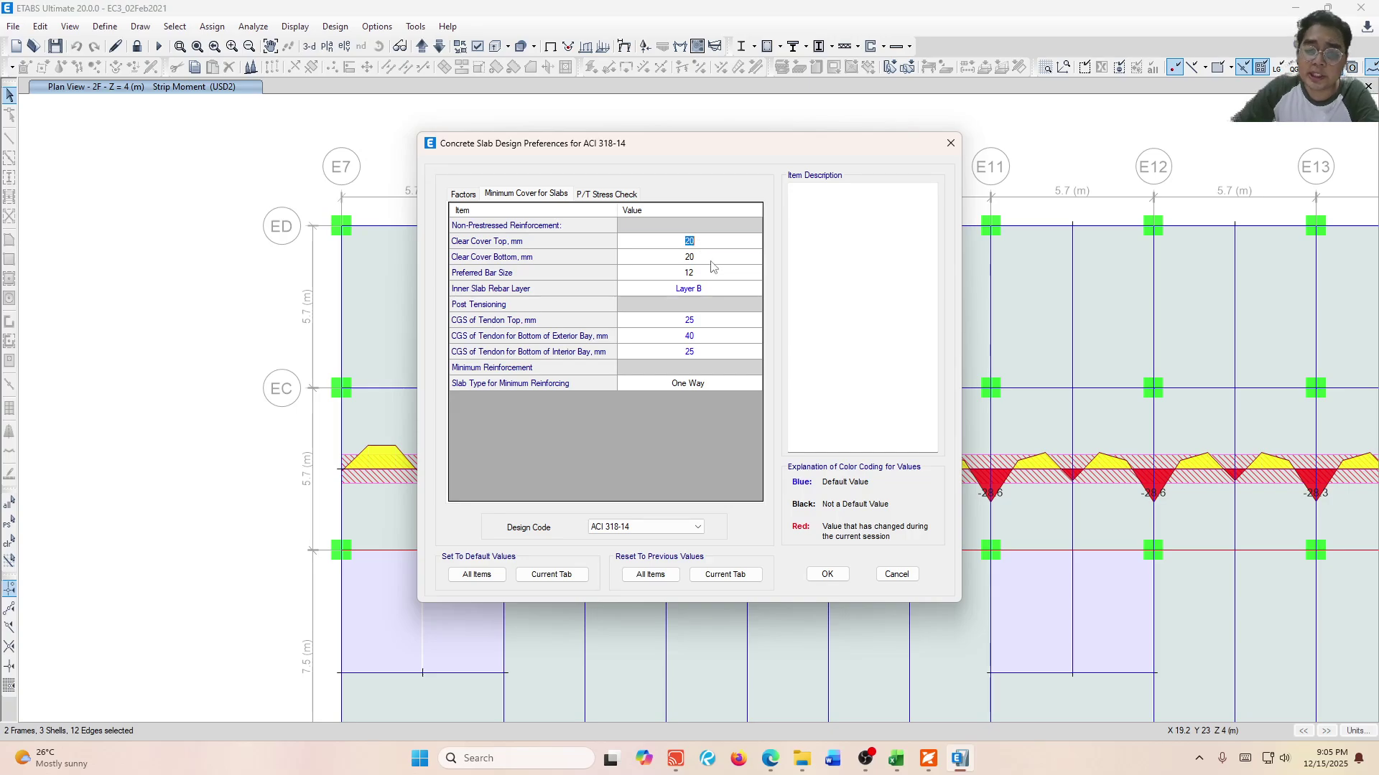
{"action": "left_click", "coordinate": [711, 257]}
Check the preferred bar size, the inner slab rebar layer and the slab type for minimum reinforcing.
{"action": "left_click", "coordinate": [708, 275]}
{"action": "left_click", "coordinate": [708, 277]}
{"action": "left_click", "coordinate": [708, 277]}
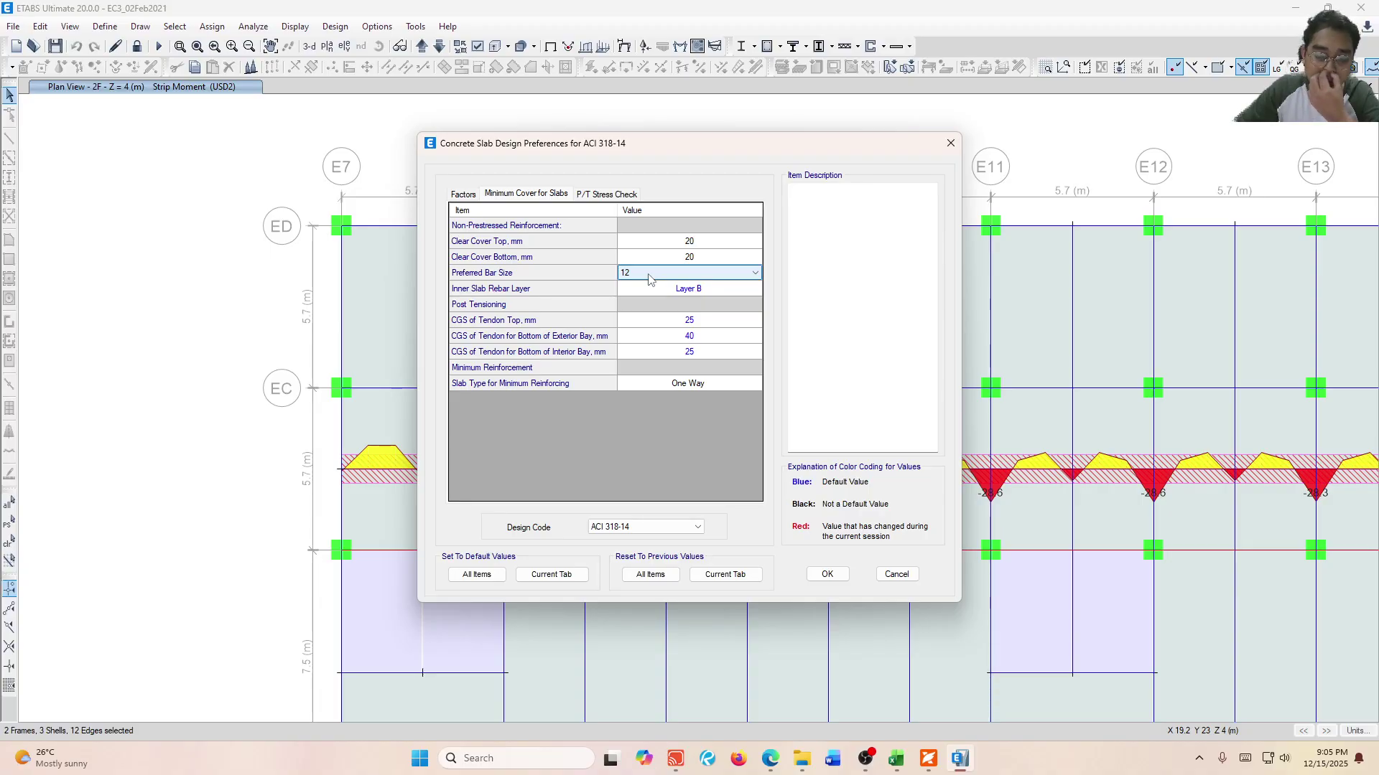
{"action": "left_click", "coordinate": [690, 291]}
{"action": "left_click", "coordinate": [692, 293]}
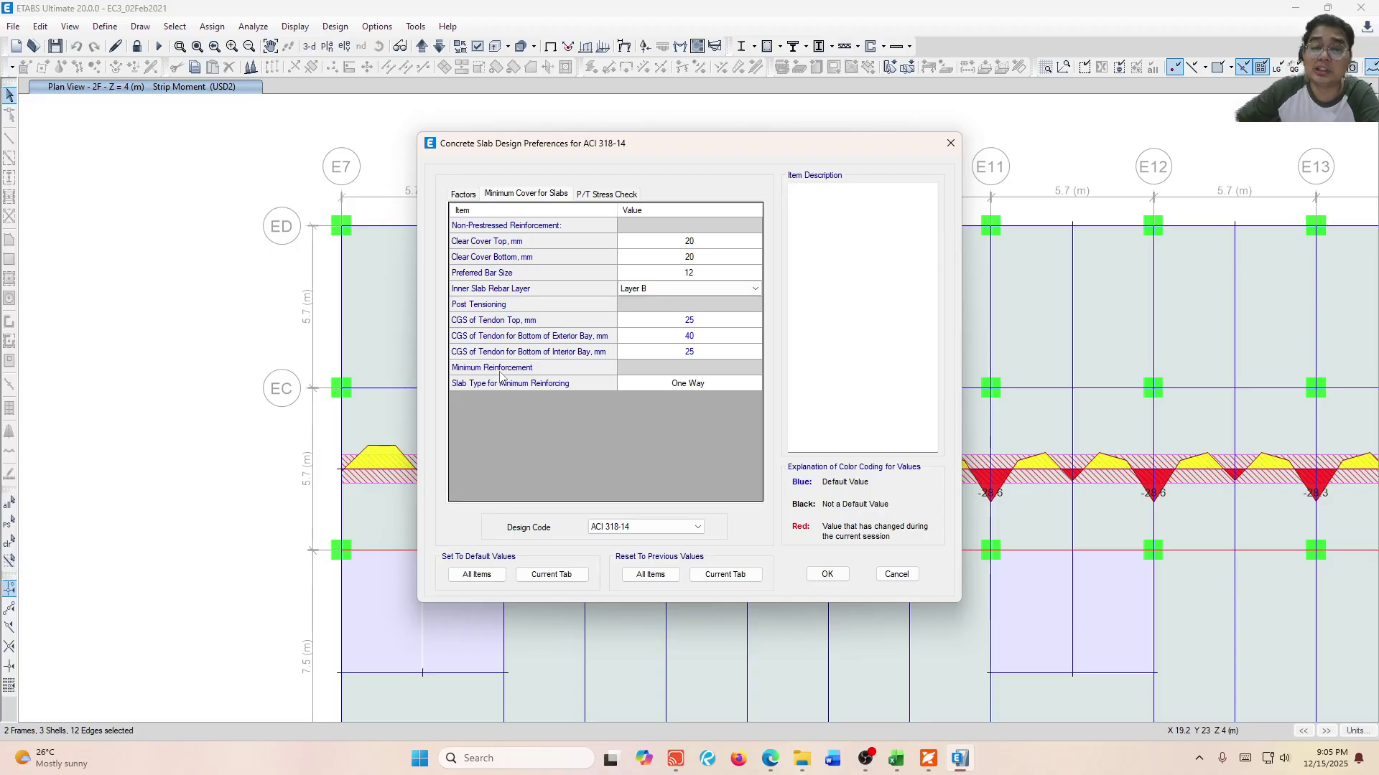
{"action": "left_click", "coordinate": [521, 288]}
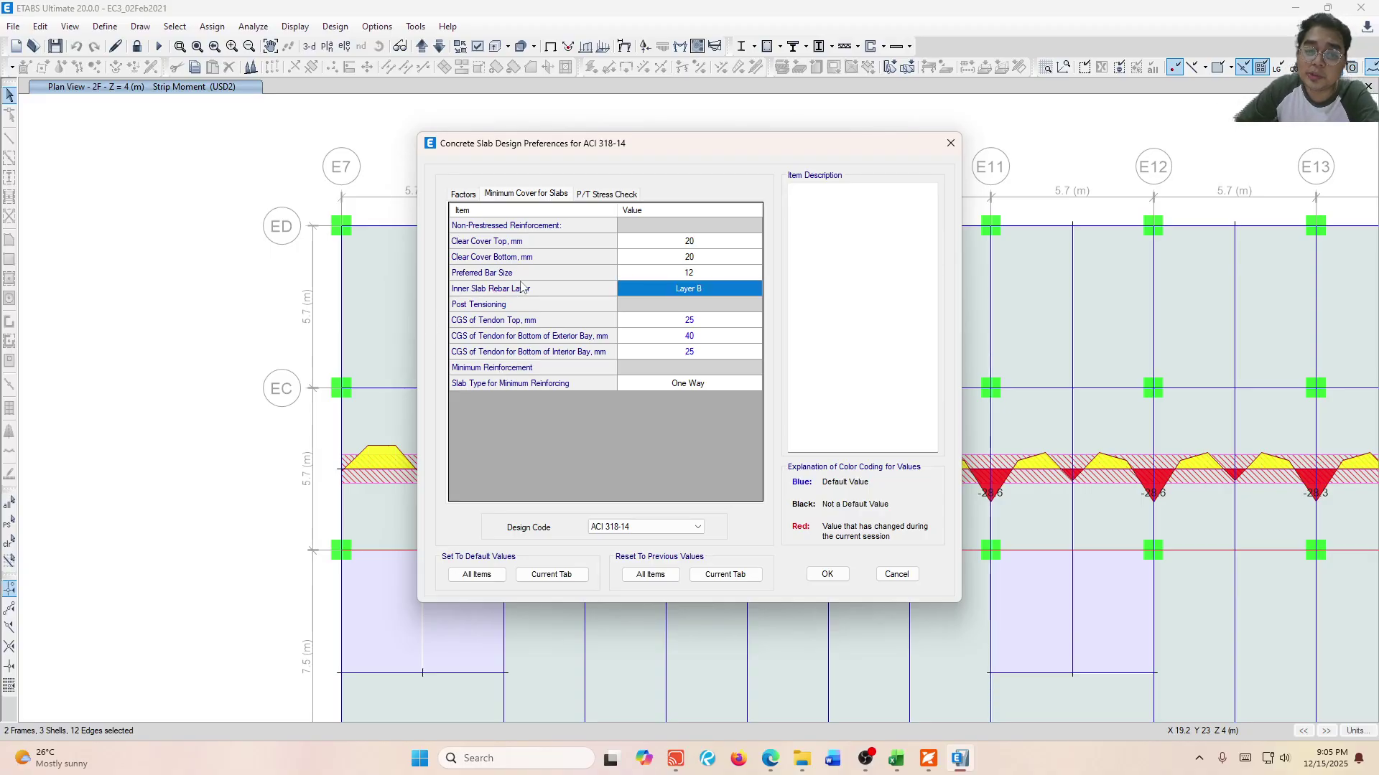
{"action": "left_click", "coordinate": [685, 387]}
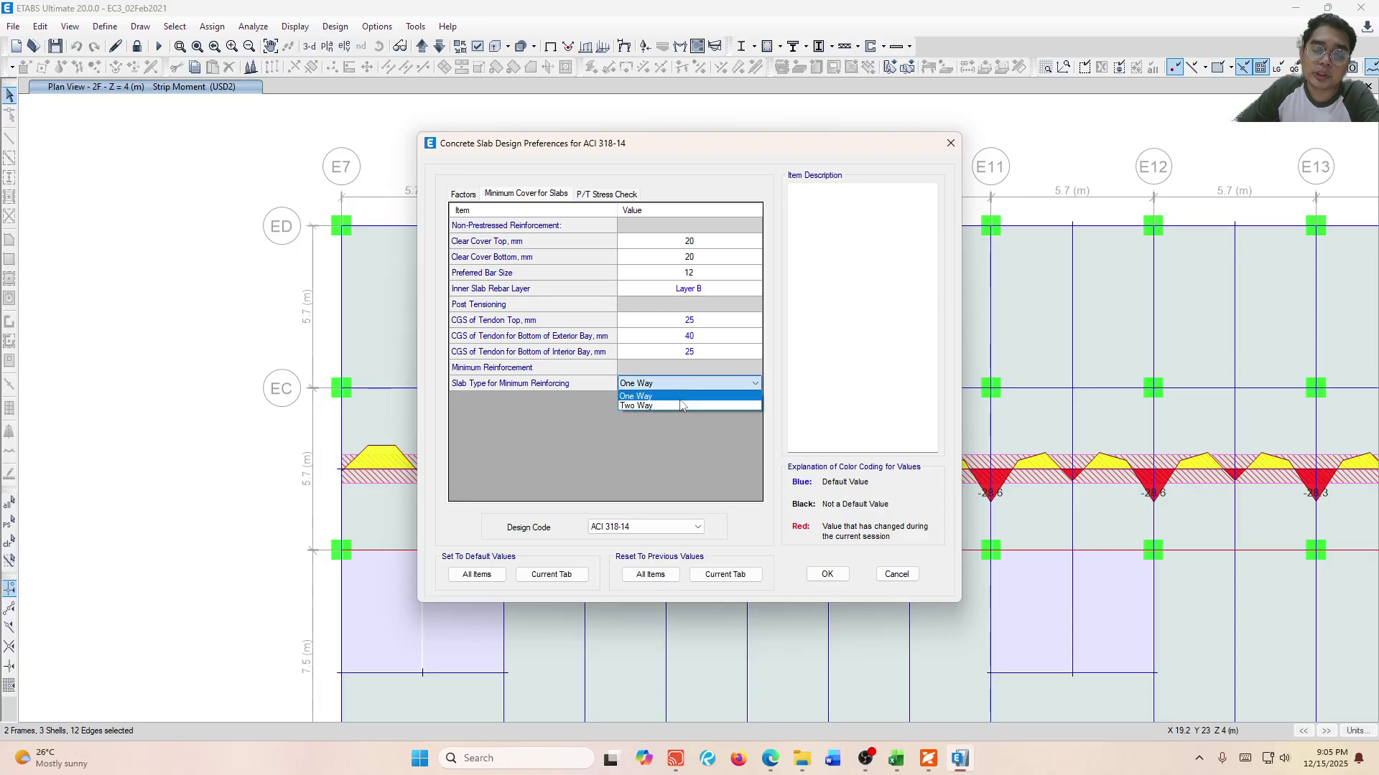
{"action": "left_click", "coordinate": [691, 390]}
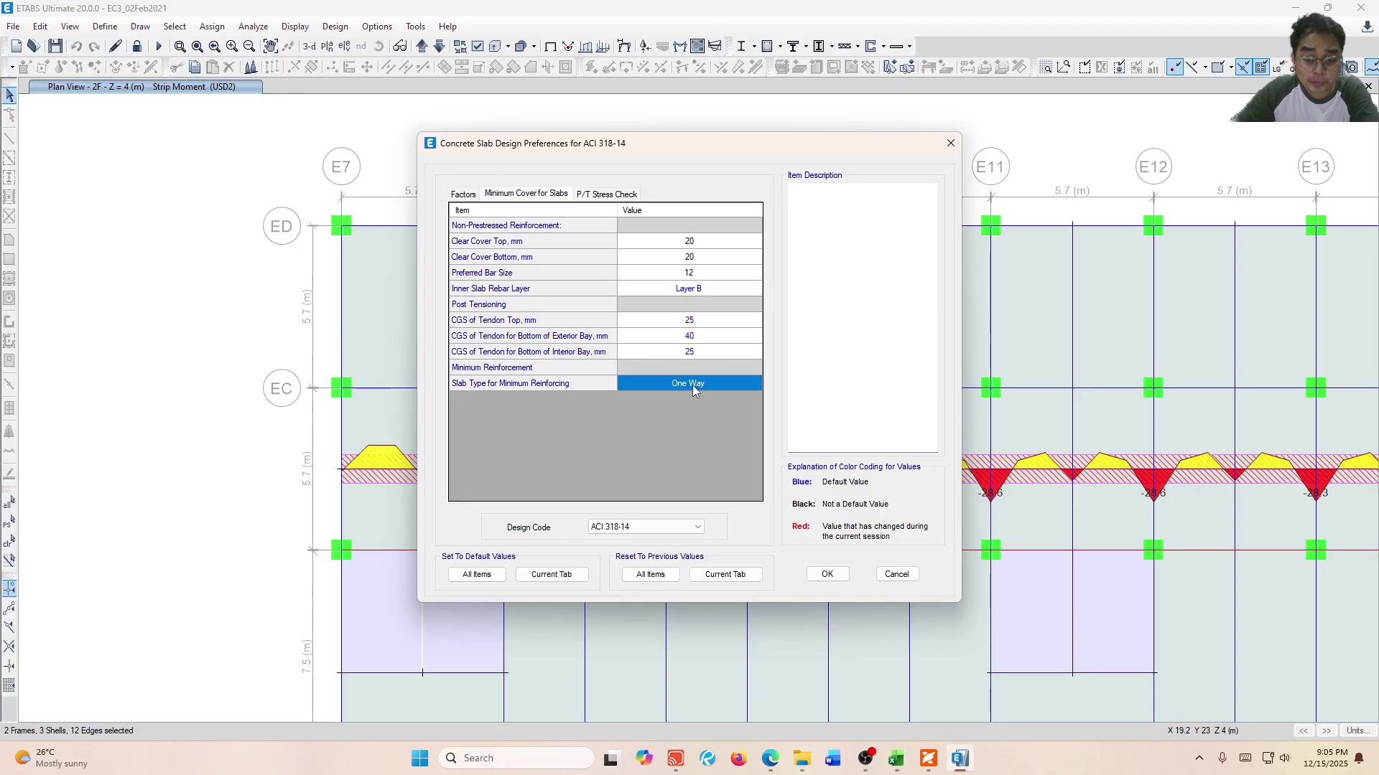
Review the available design codes, choose ACI 318-14 and accept the concrete slab design preferences.
{"action": "left_click", "coordinate": [636, 528]}
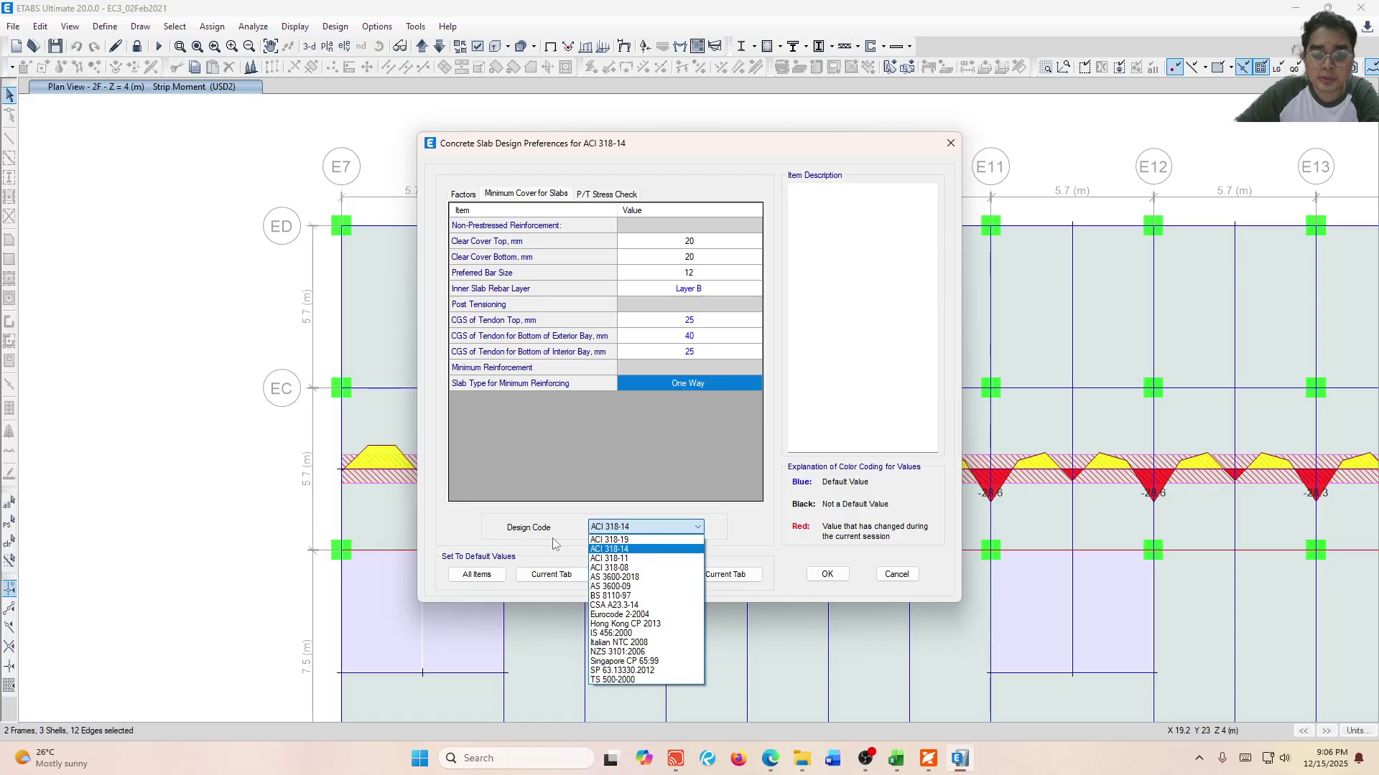
{"action": "left_click", "coordinate": [567, 551]}
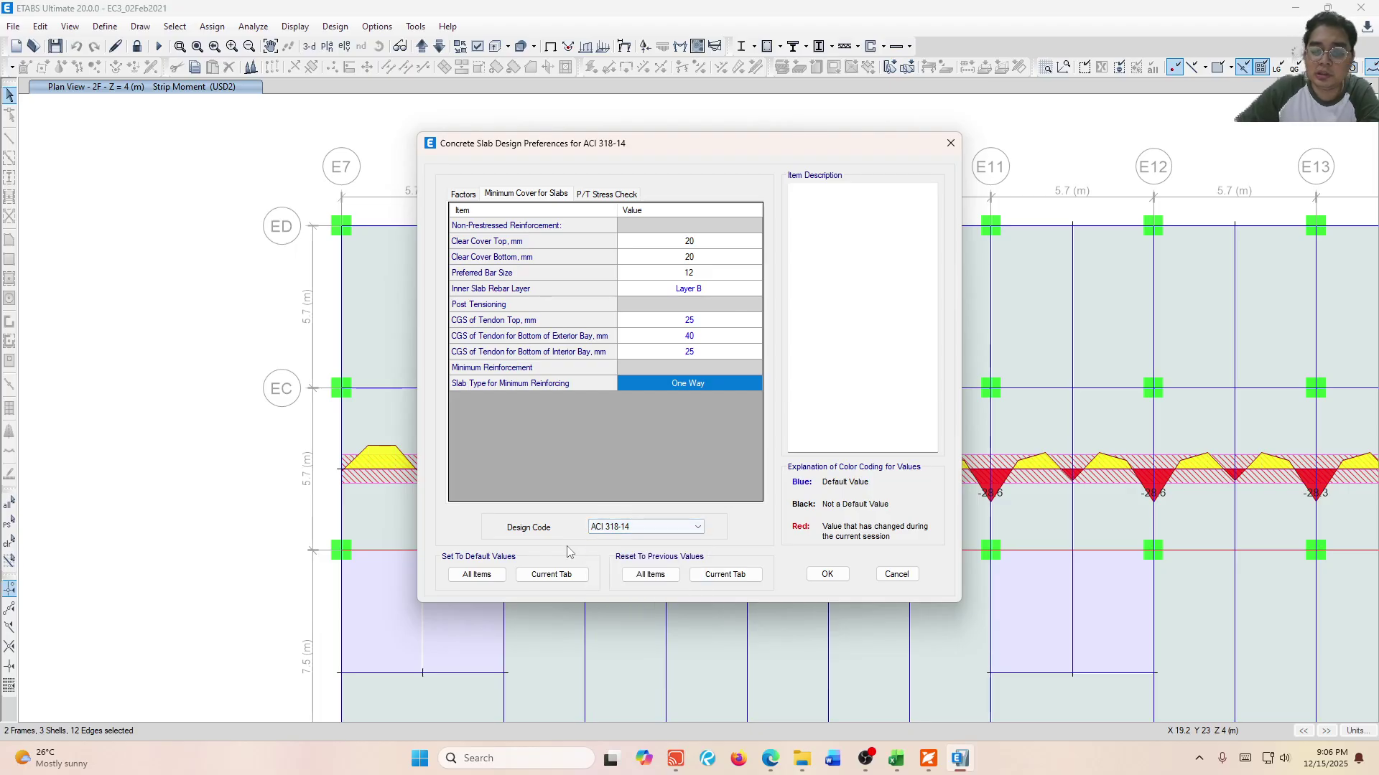
{"action": "left_click", "coordinate": [635, 532]}
{"action": "left_click", "coordinate": [659, 557]}
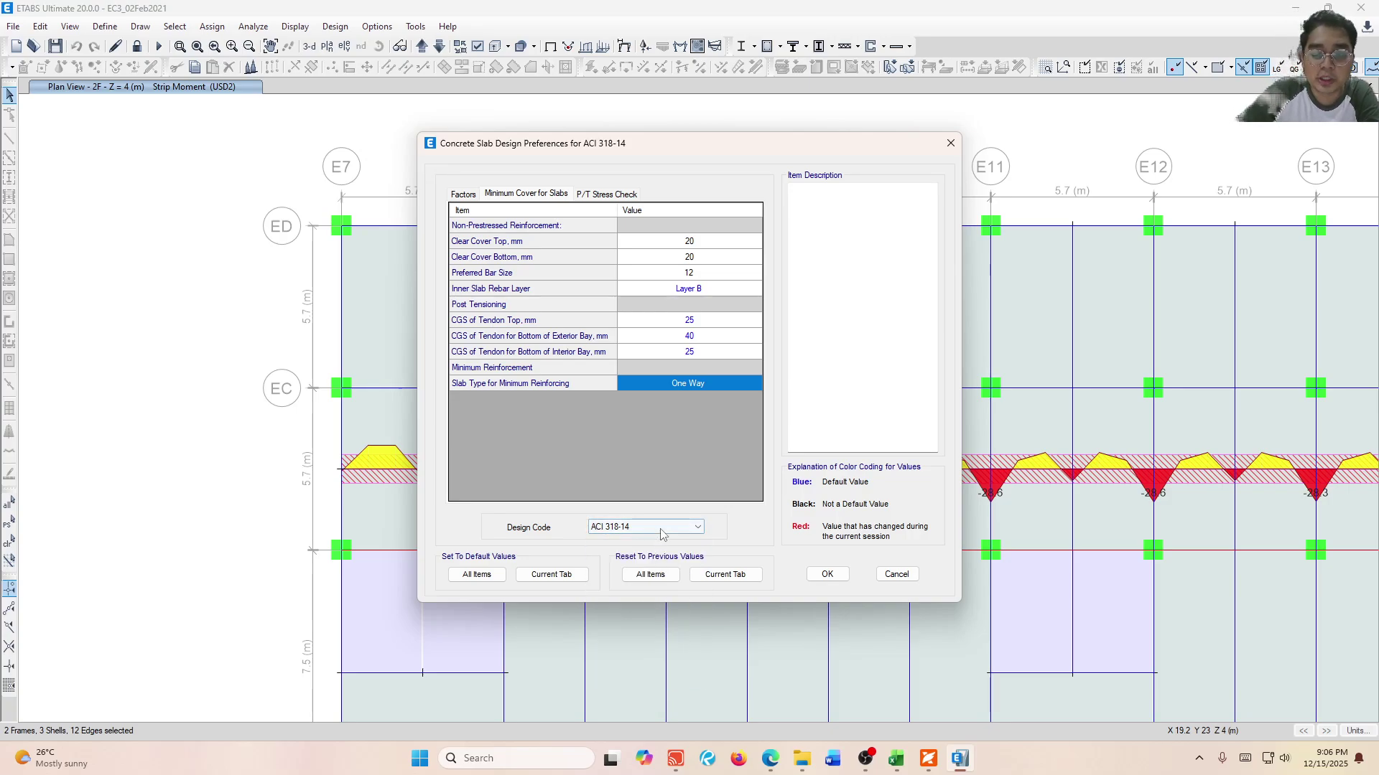
{"action": "left_click", "coordinate": [662, 535]}
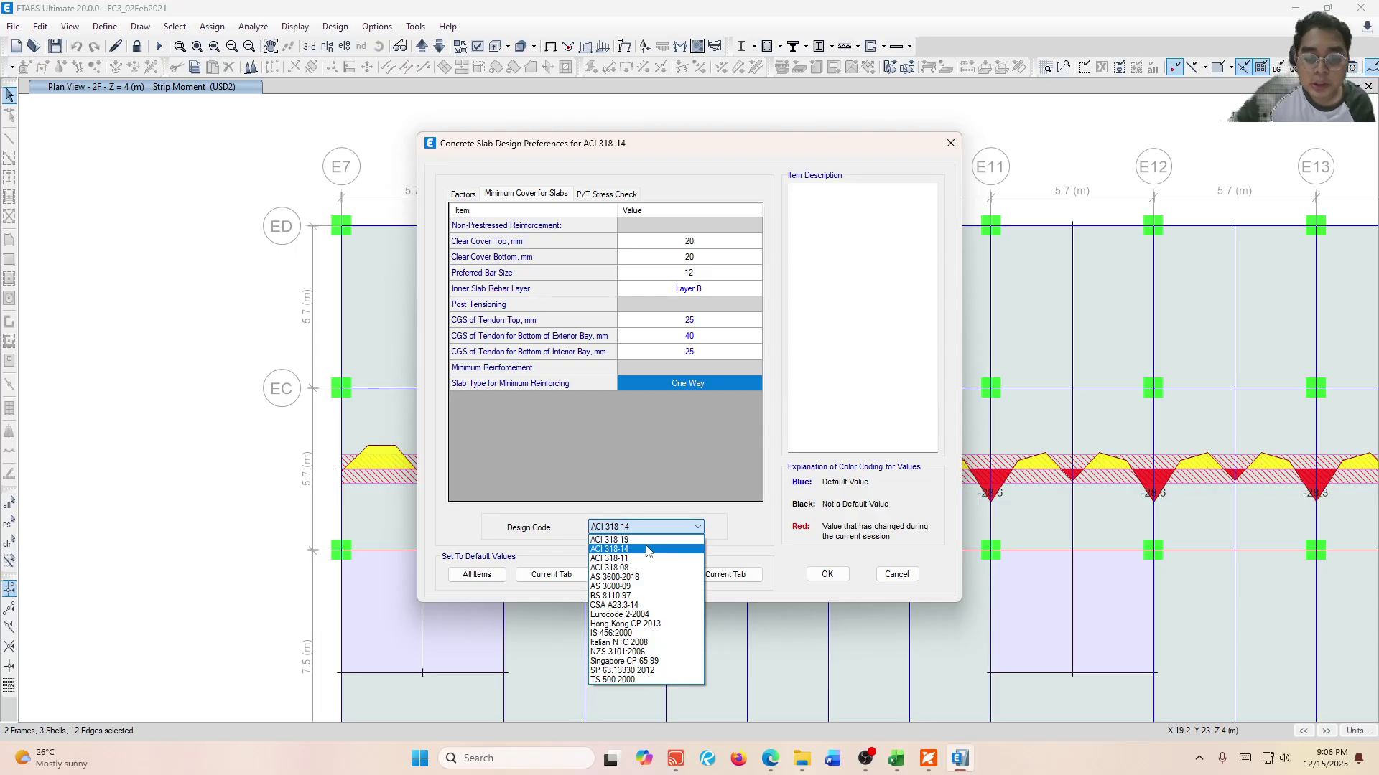
{"action": "left_click", "coordinate": [650, 554]}
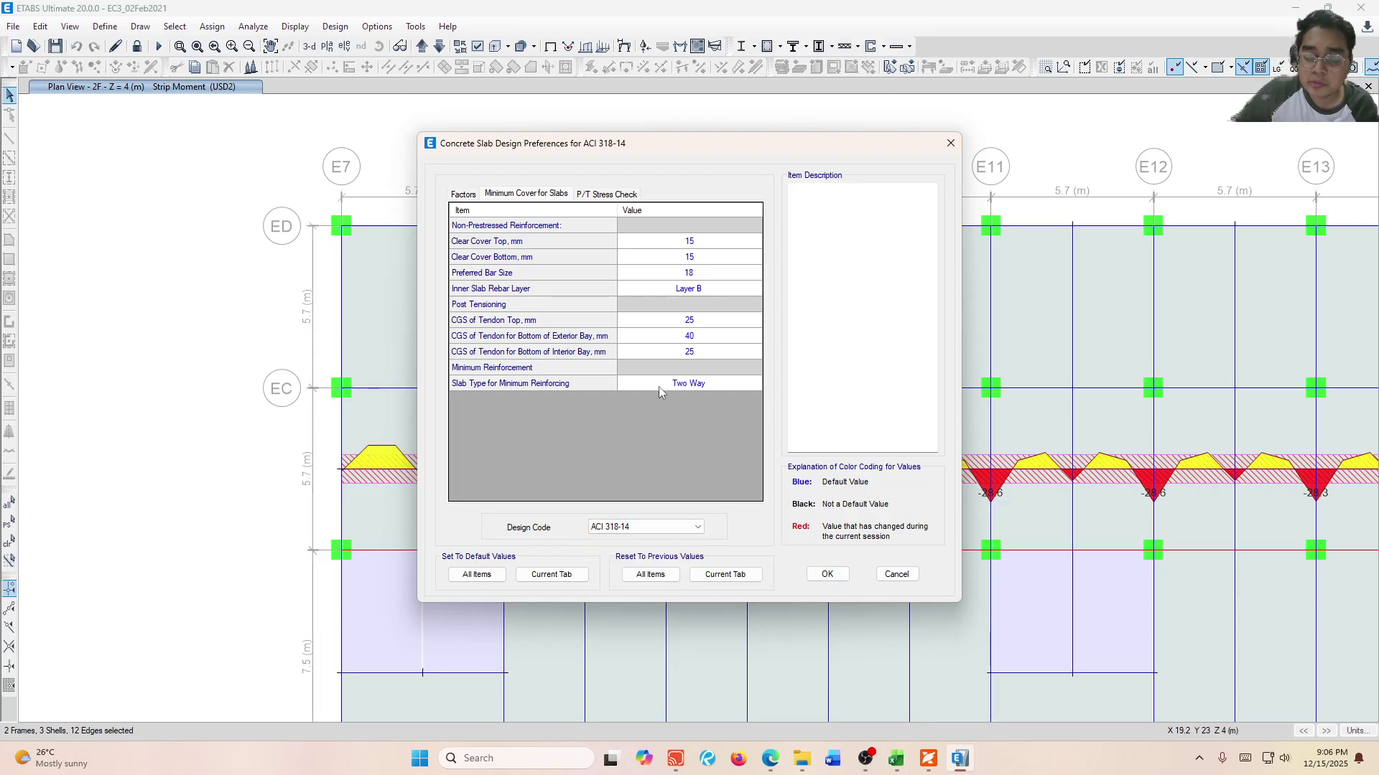
{"action": "left_click", "coordinate": [827, 574]}
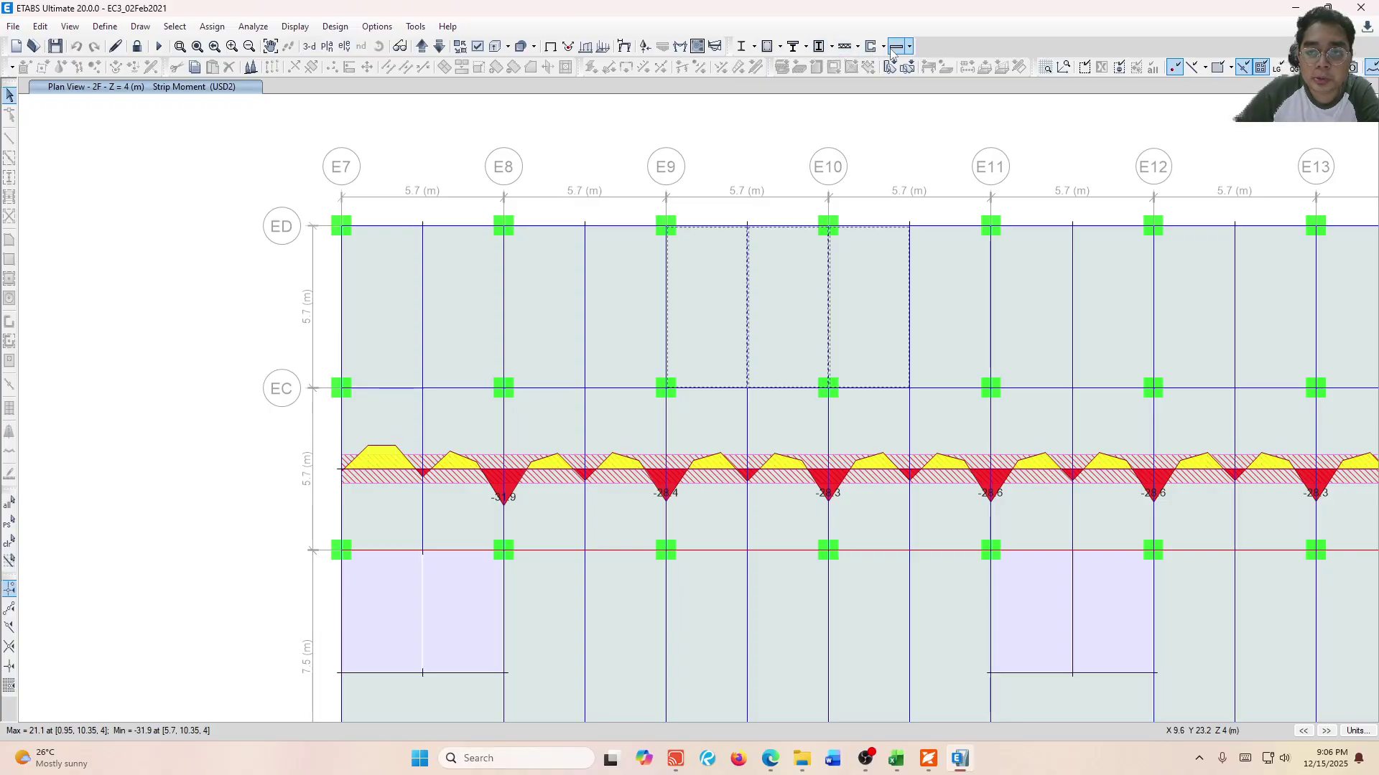
Remove combinations USD3E through USD26E from the concrete slab design combinations, keeping only USD1 and USD2.
{"action": "left_click", "coordinate": [910, 48]}
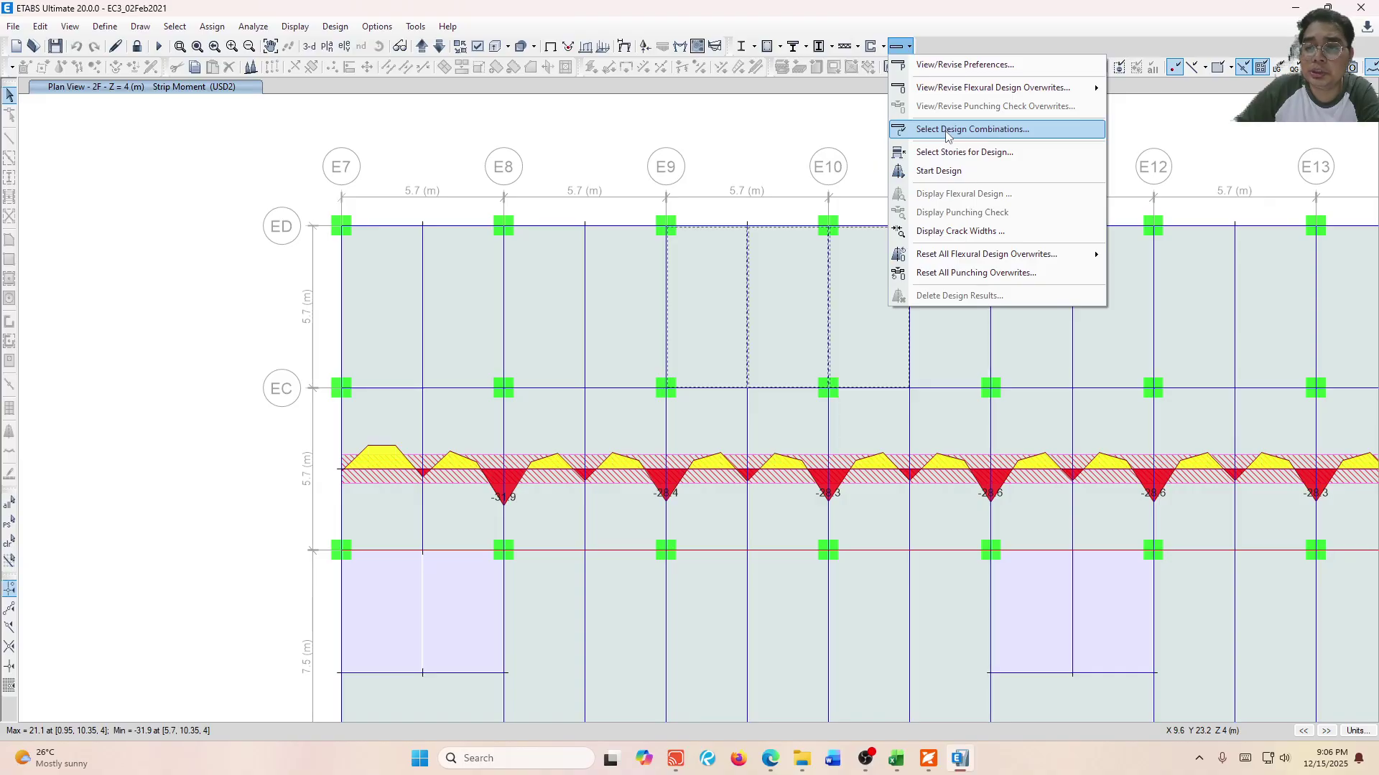
{"action": "left_click", "coordinate": [946, 131]}
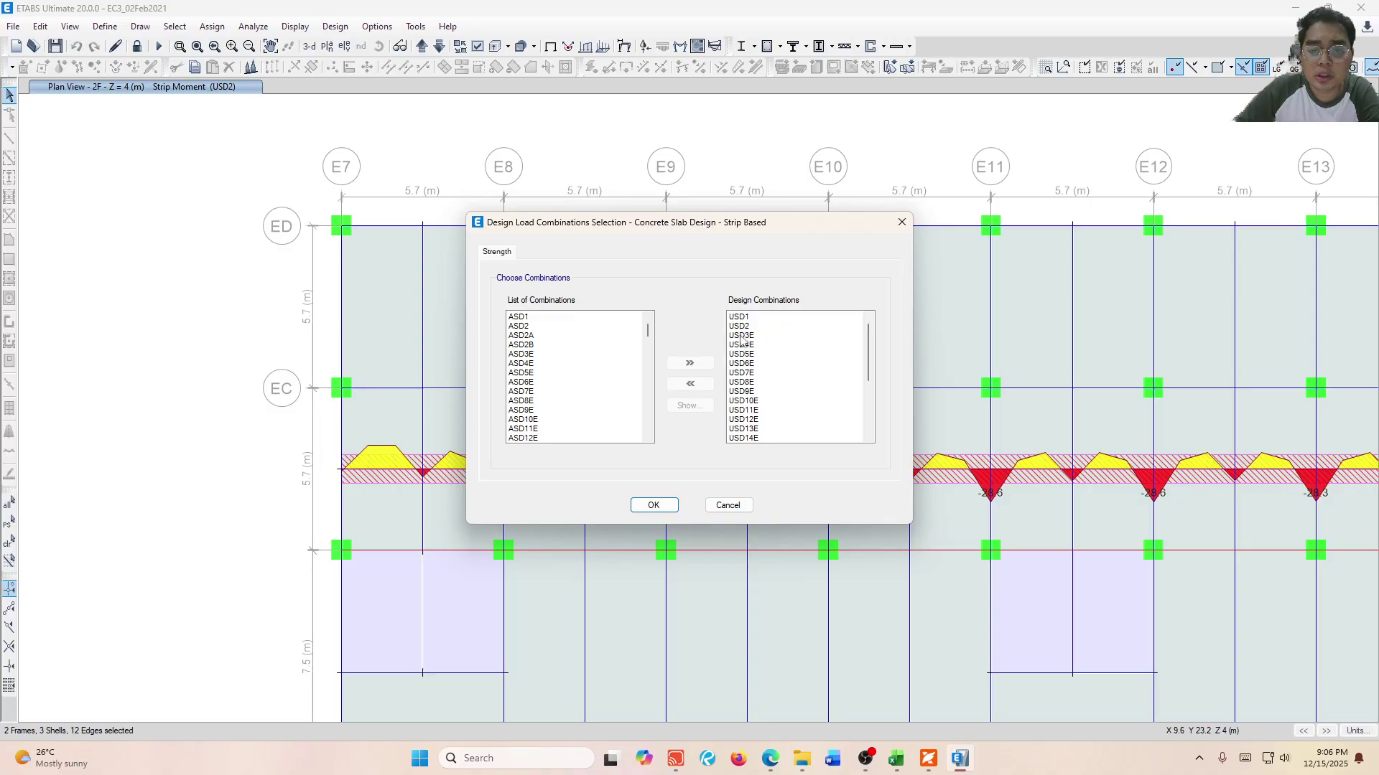
{"action": "left_click_drag", "start_coordinate": [870, 352], "coordinate": [864, 429]}
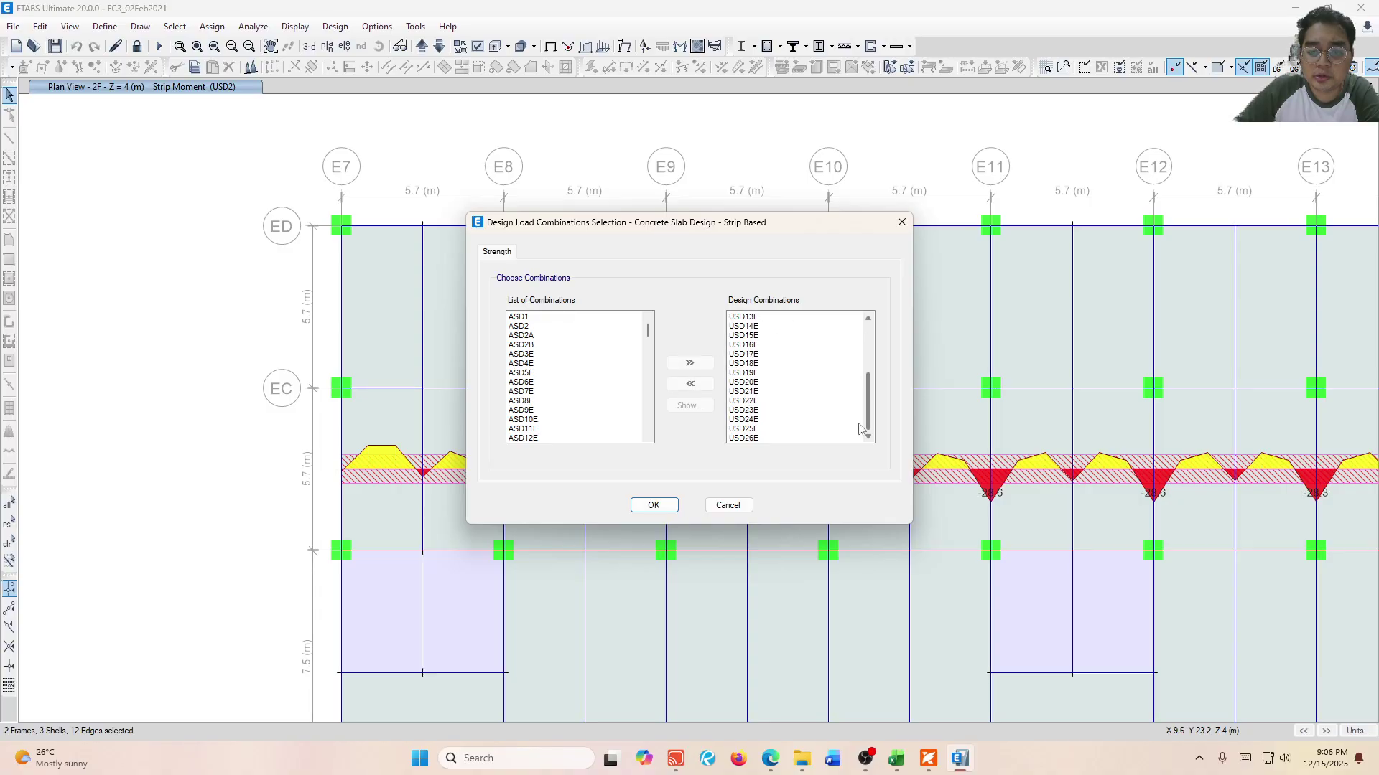
{"action": "mouse_move", "coordinate": [647, 329]}
{"action": "left_mouse_down"}
{"action": "mouse_move", "coordinate": [653, 449]}
{"action": "mouse_move", "coordinate": [648, 322]}
{"action": "left_mouse_up"}
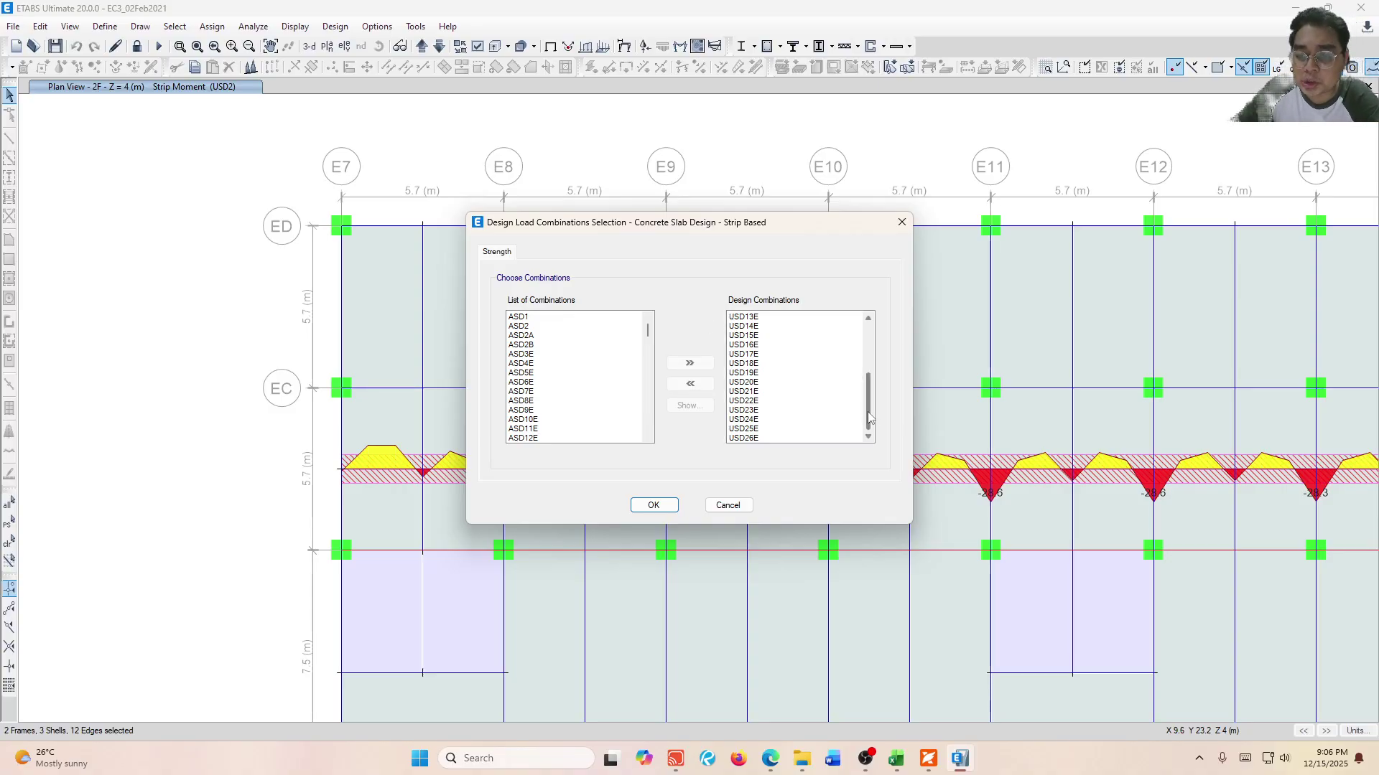
{"action": "left_click_drag", "start_coordinate": [869, 410], "coordinate": [862, 364]}
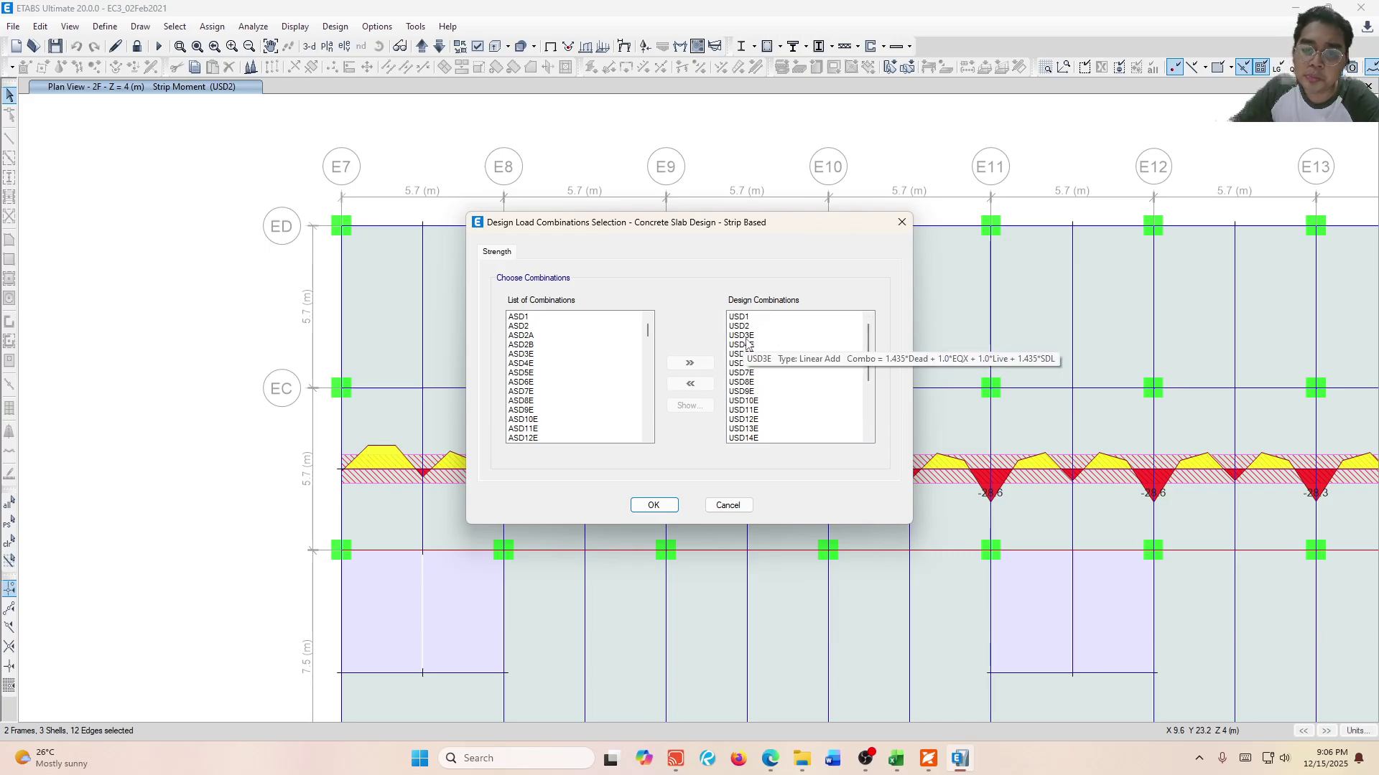
{"action": "left_click_drag", "start_coordinate": [741, 339], "coordinate": [757, 533]}
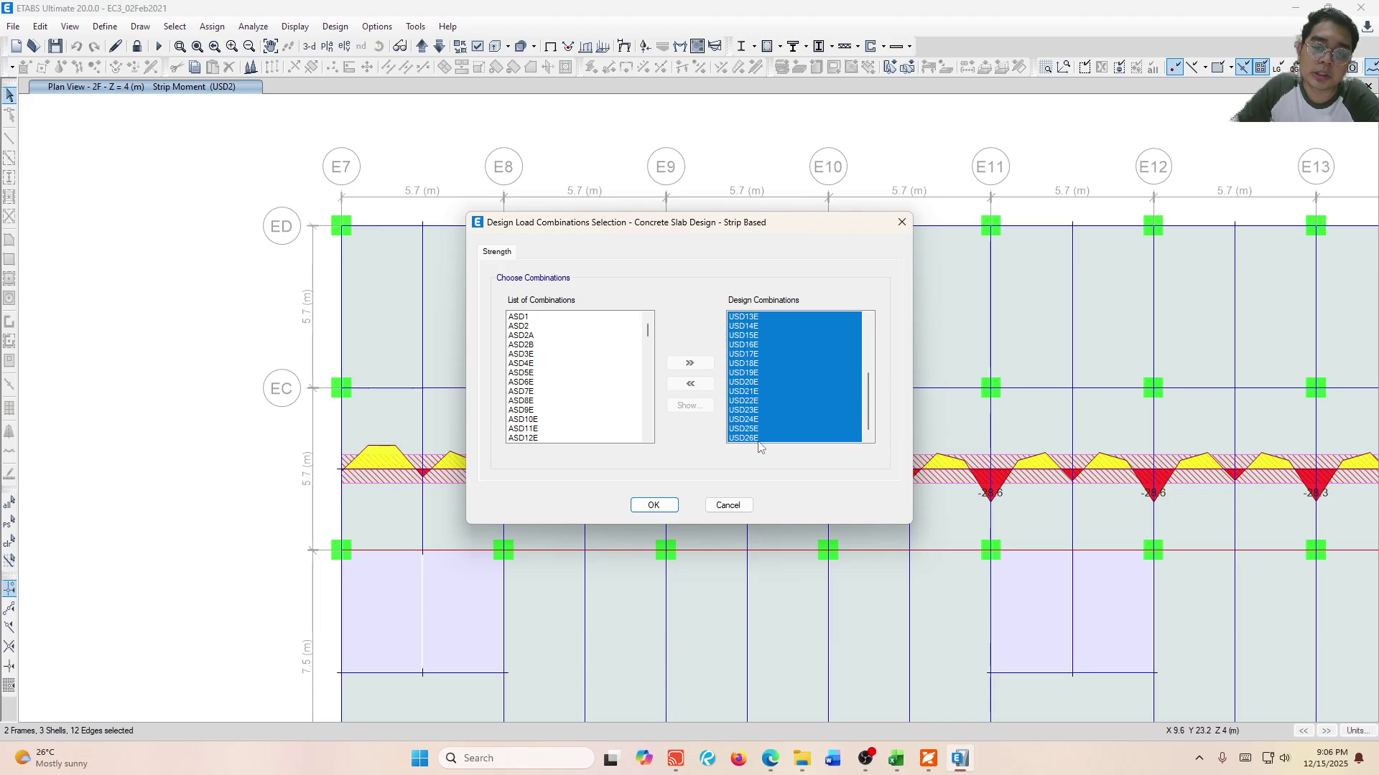
{"action": "left_click", "coordinate": [690, 383]}
Verify USD1 and USD2 as the strength design combinations for strip-based slab design and accept the selection.
{"action": "left_click", "coordinate": [761, 318]}
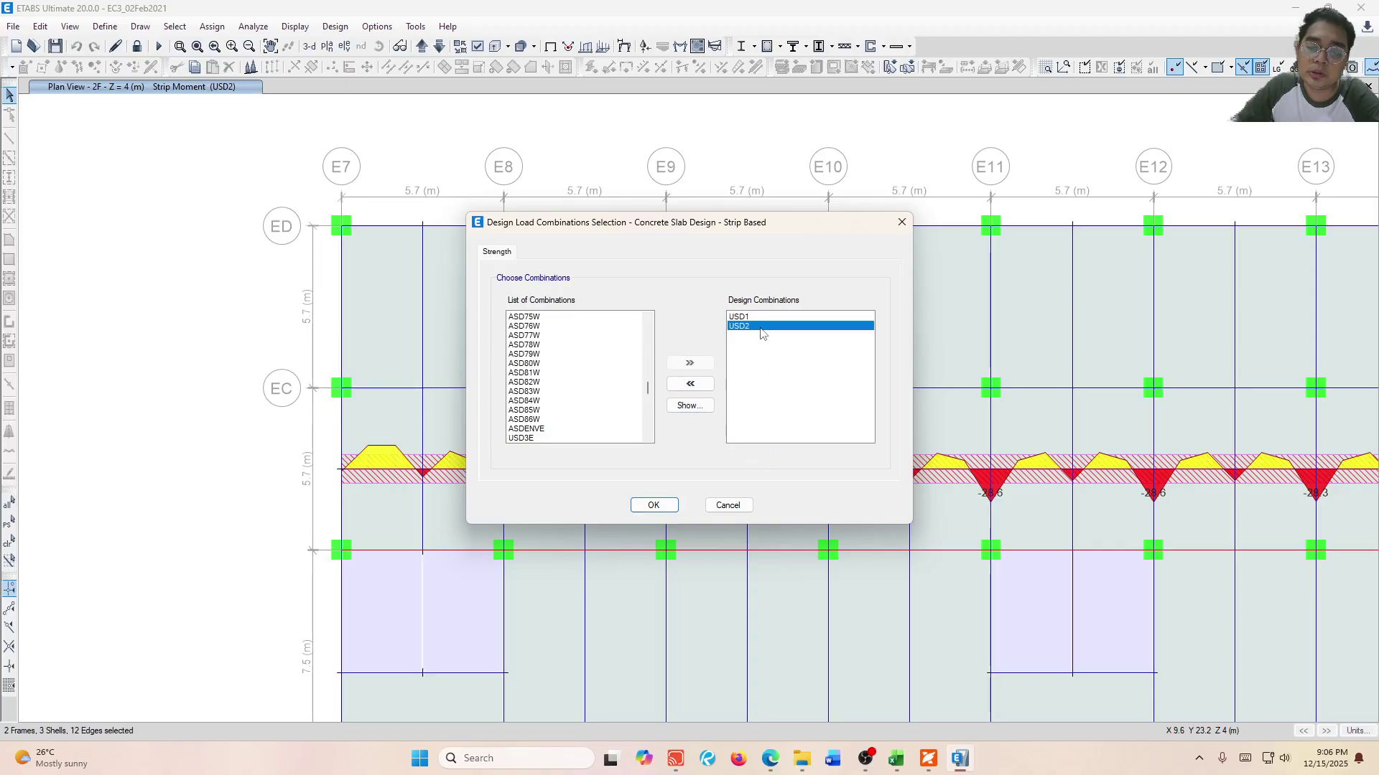
{"action": "left_click", "coordinate": [778, 328]}
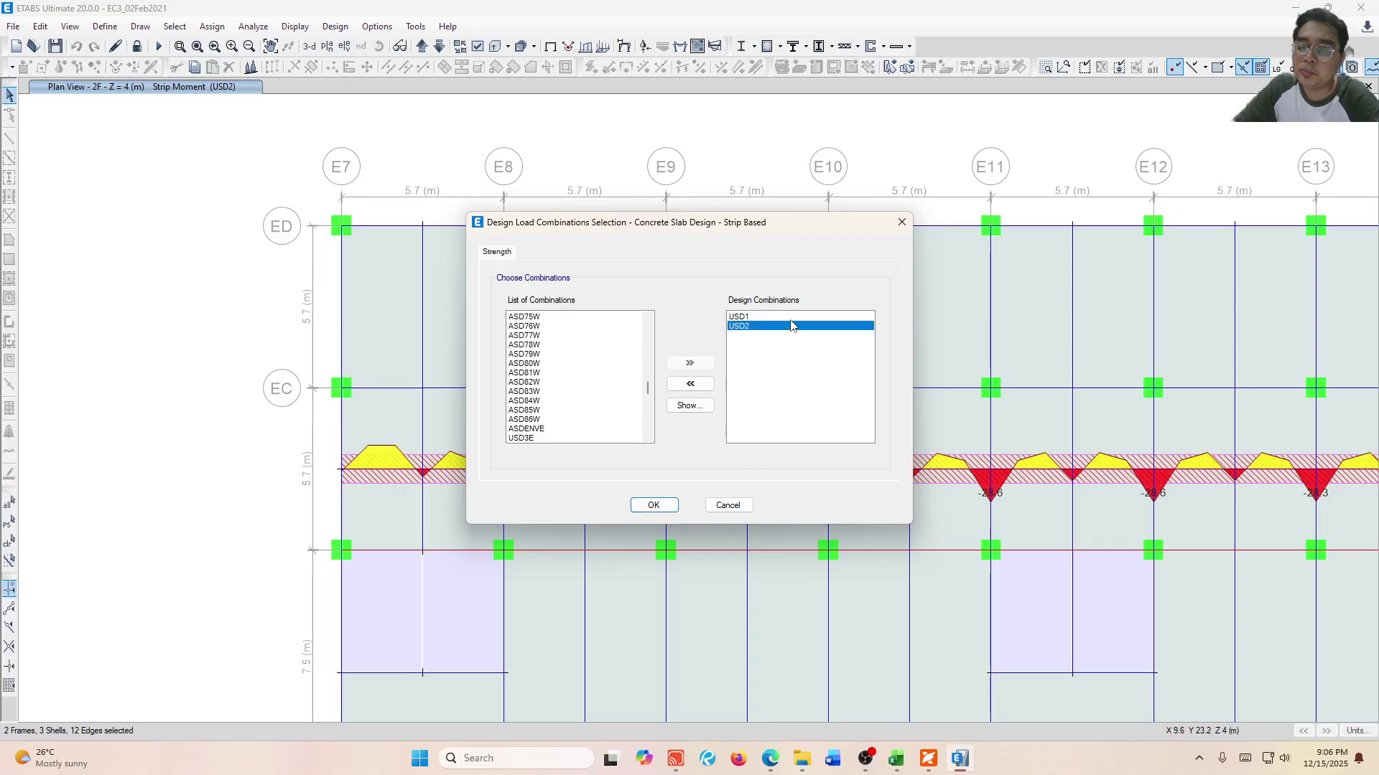
{"action": "left_click", "coordinate": [803, 318]}
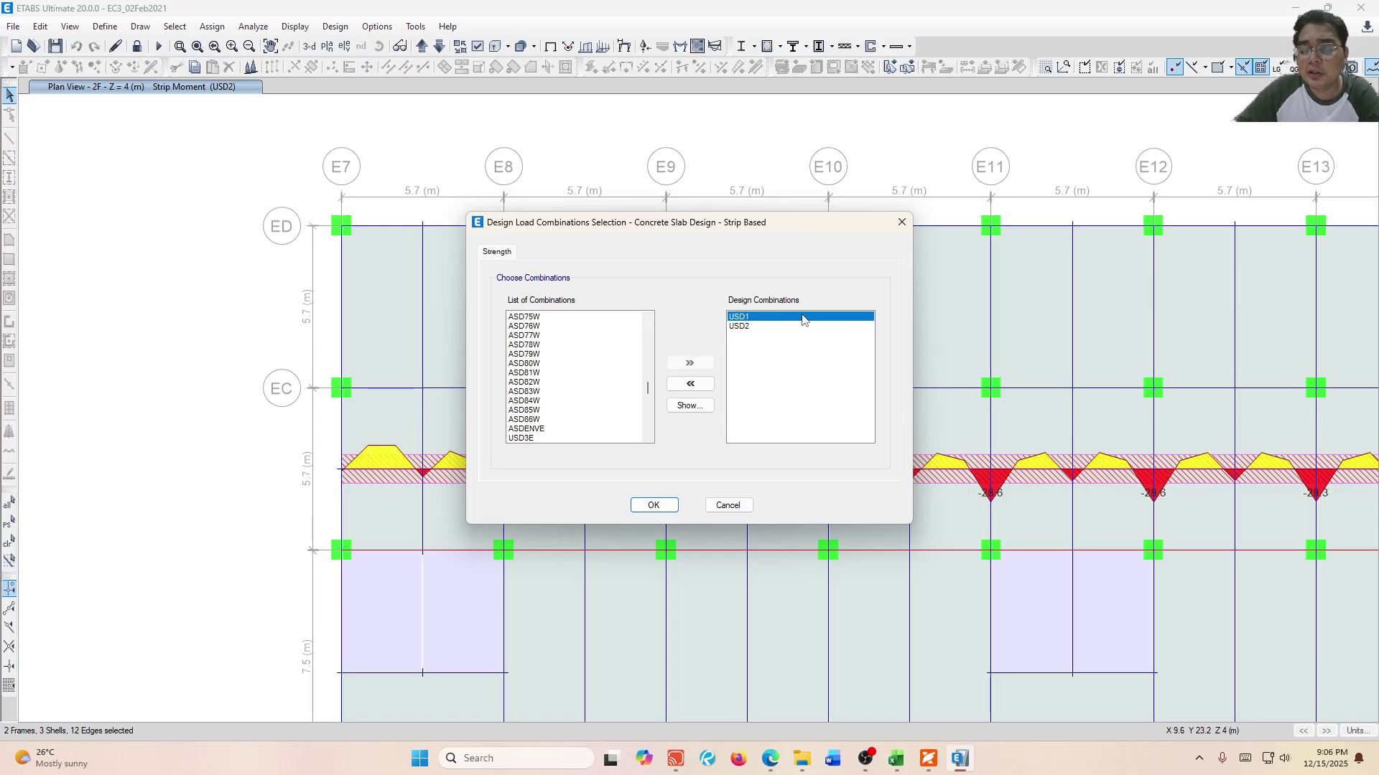
{"action": "left_click", "coordinate": [778, 328]}
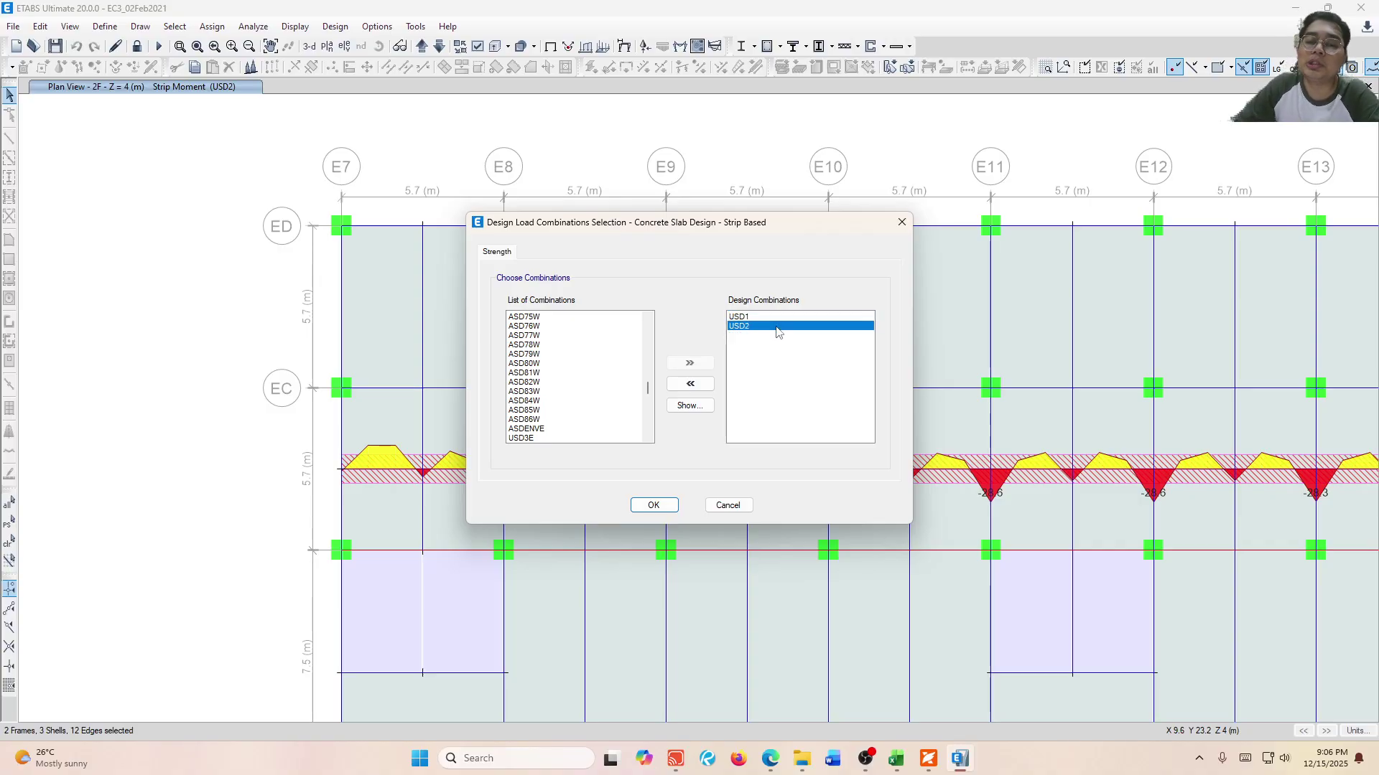
{"action": "left_click", "coordinate": [784, 319], "text": "shift"}
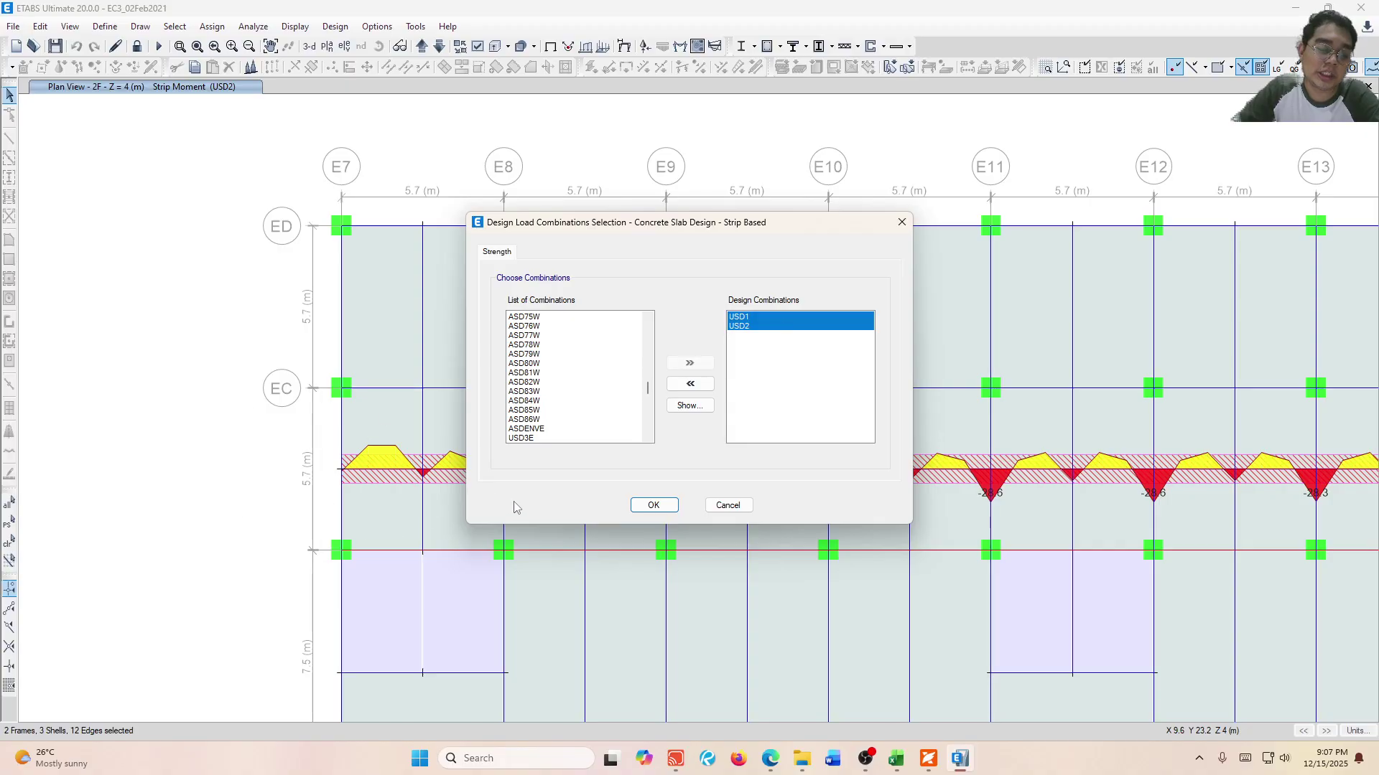
{"action": "left_click", "coordinate": [752, 327]}
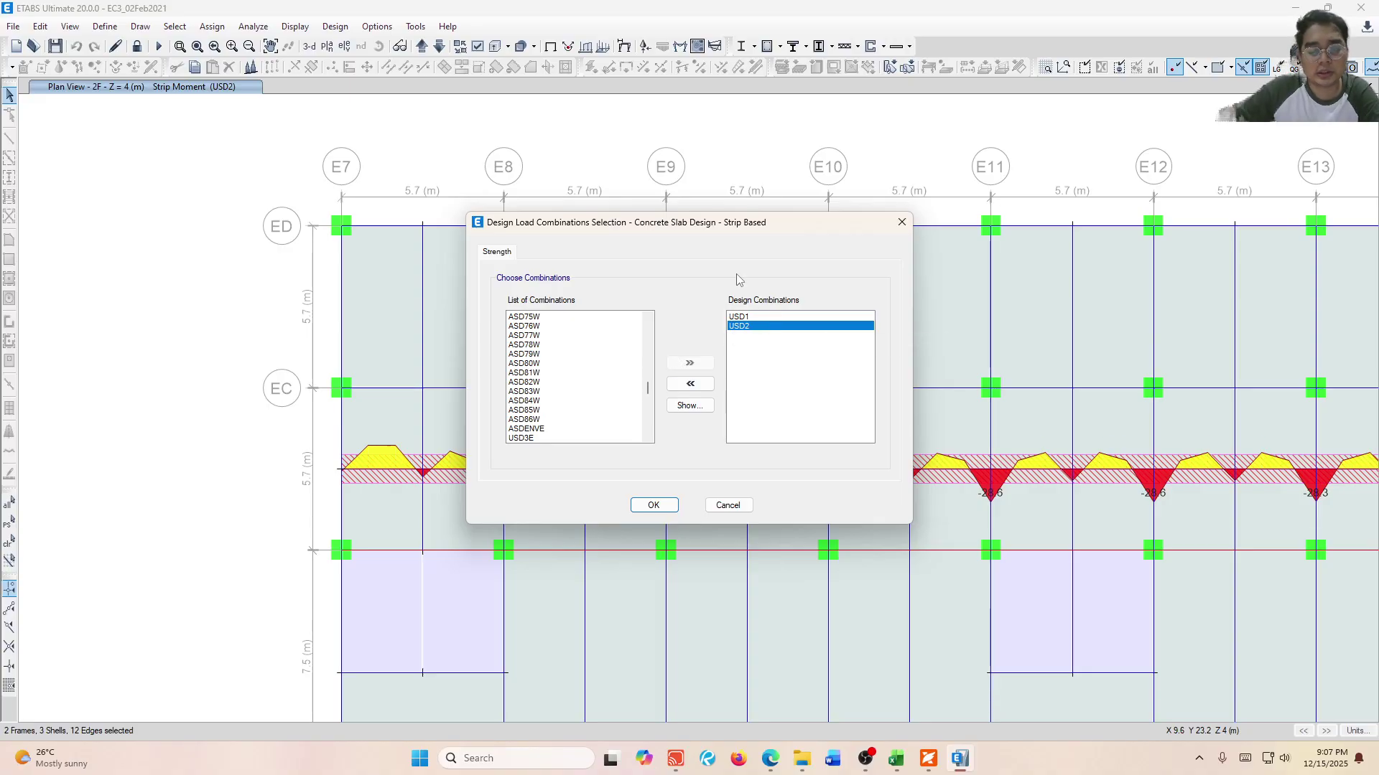
{"action": "left_click", "coordinate": [760, 319]}
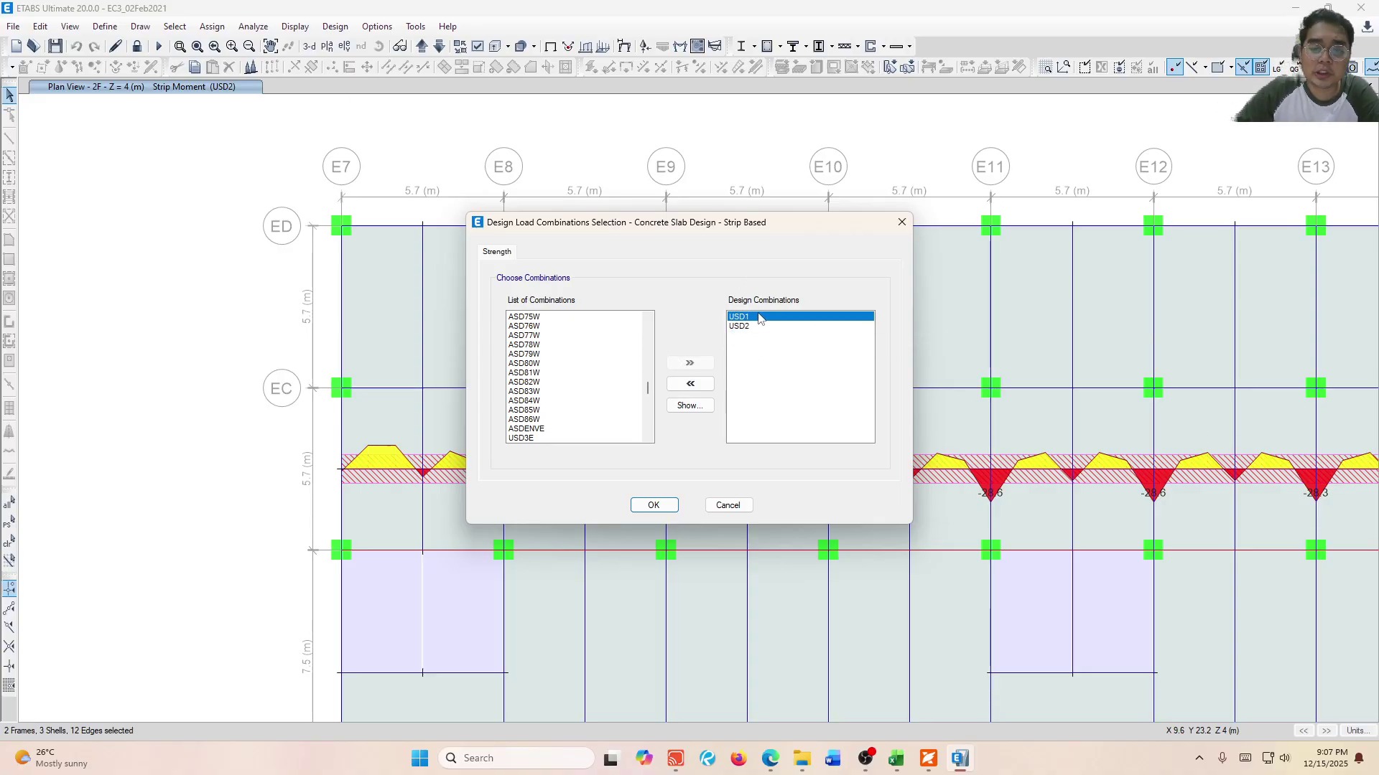
{"action": "left_click", "coordinate": [752, 327], "text": "shift"}
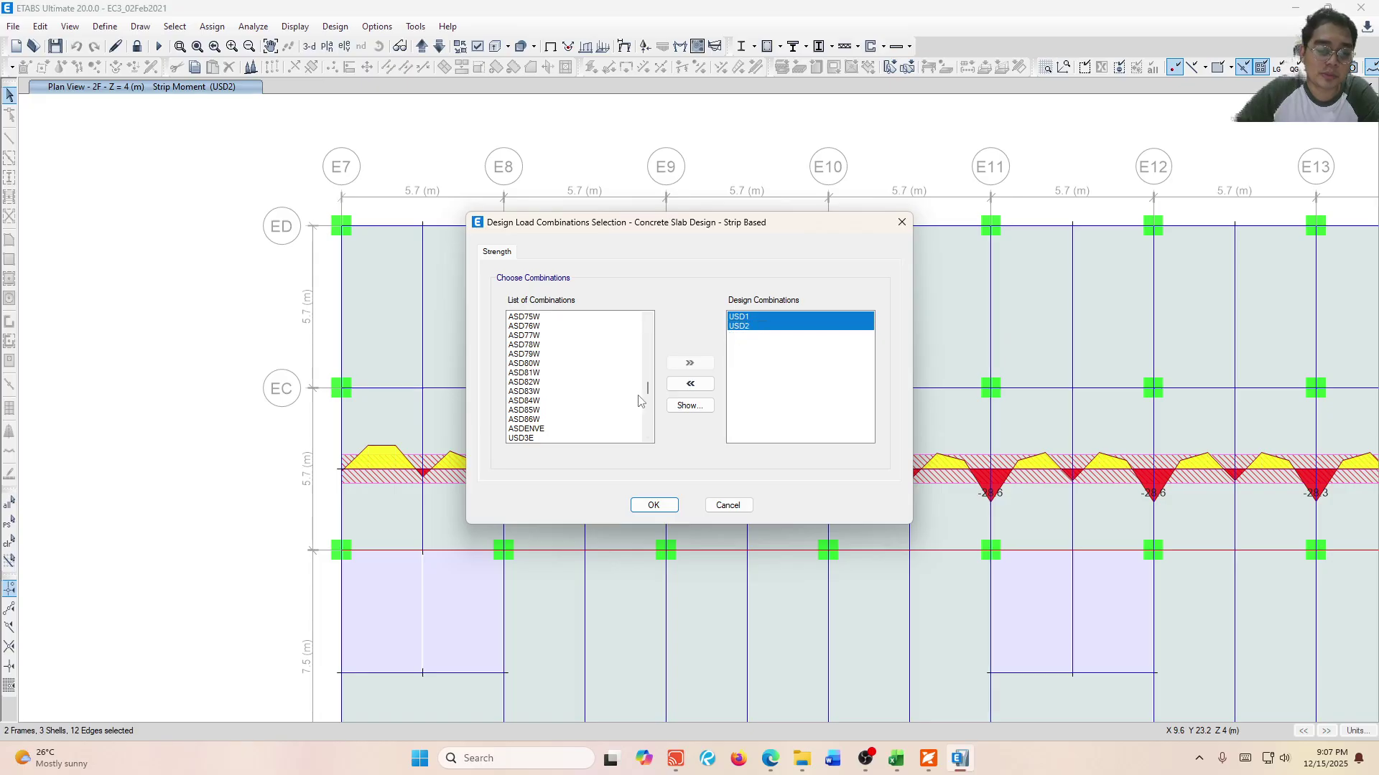
{"action": "mouse_move", "coordinate": [648, 387]}
{"action": "left_mouse_down"}
{"action": "mouse_move", "coordinate": [656, 351]}
{"action": "mouse_move", "coordinate": [648, 413]}
{"action": "left_mouse_up"}
{"action": "left_click", "coordinate": [791, 328]}
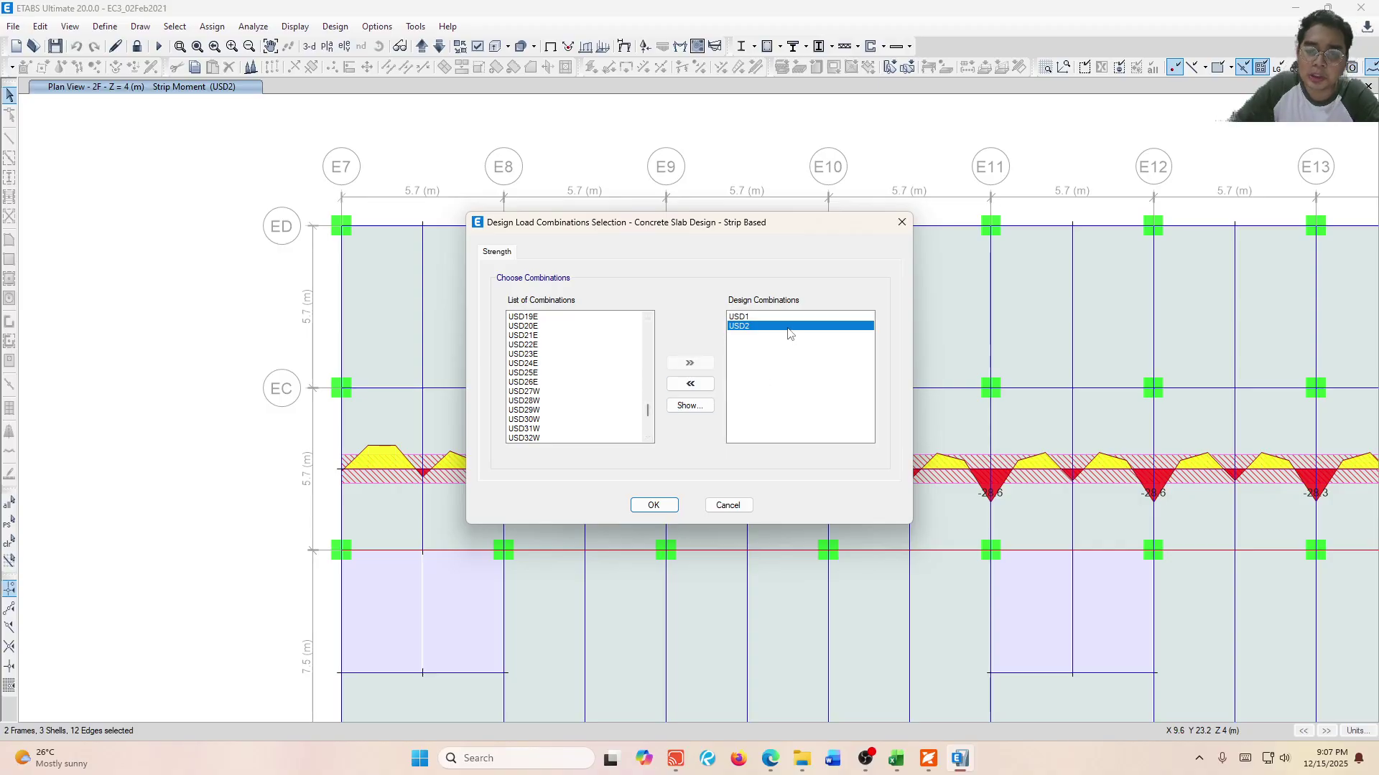
{"action": "left_click", "coordinate": [791, 318]}
{"action": "left_click", "coordinate": [792, 326], "text": "shift"}
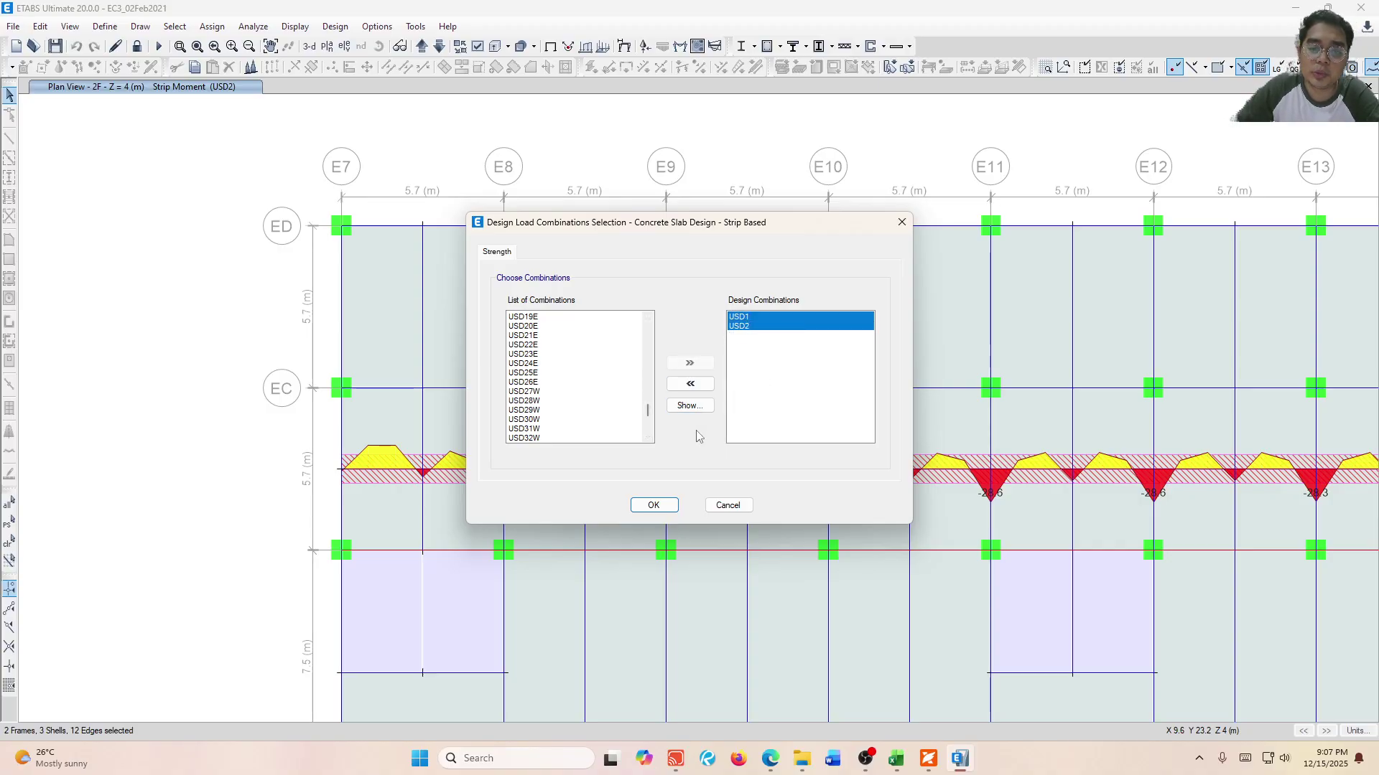
{"action": "left_click", "coordinate": [646, 505]}
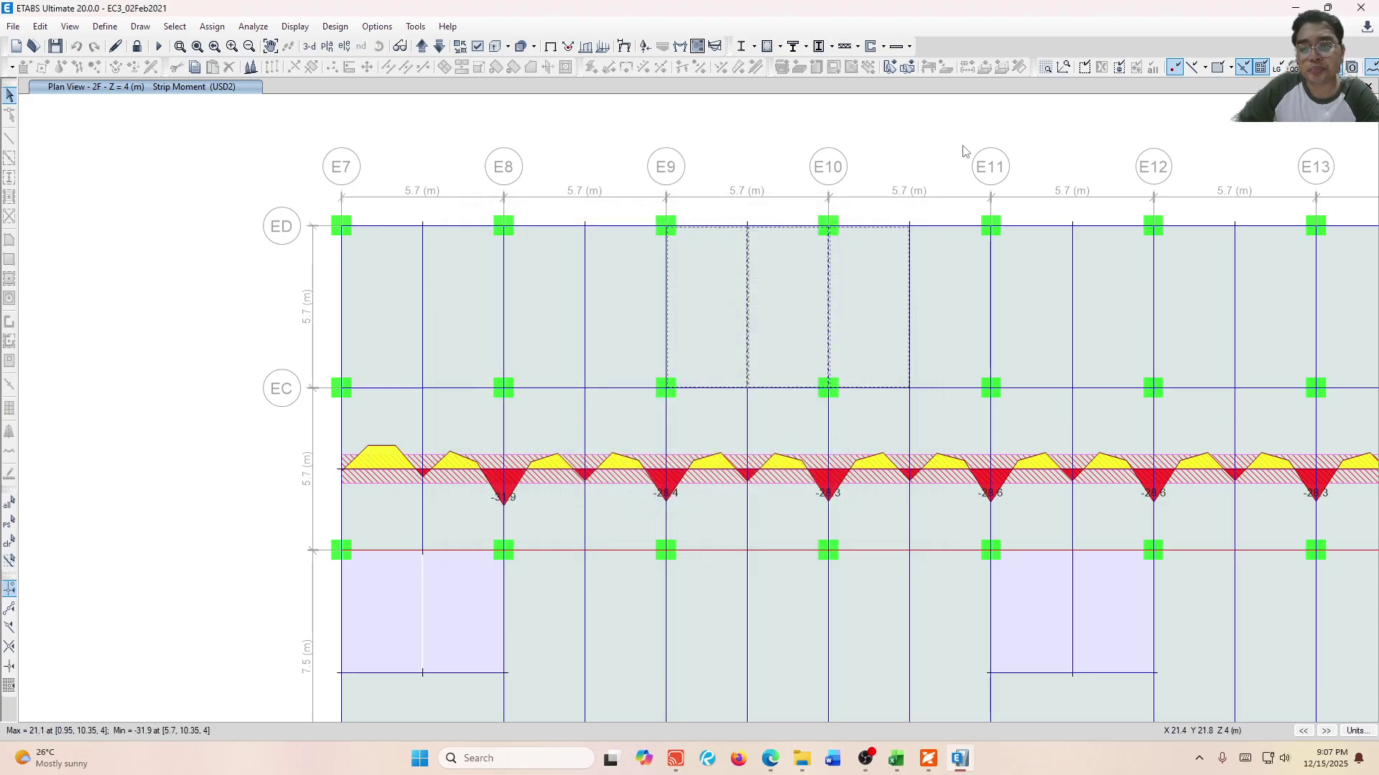
Select story 2F for slab design and run the concrete slab design.
{"action": "left_click", "coordinate": [909, 48]}
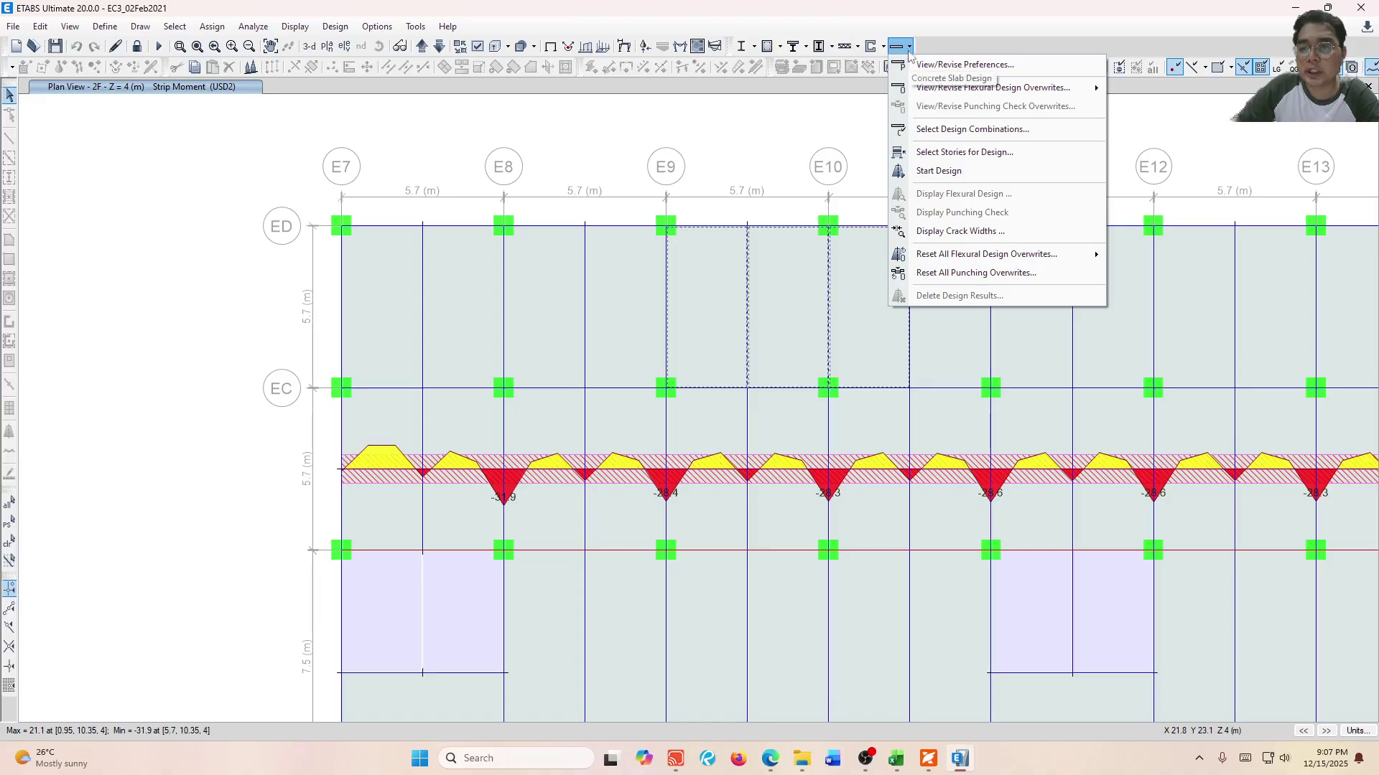
{"action": "left_click", "coordinate": [963, 153]}
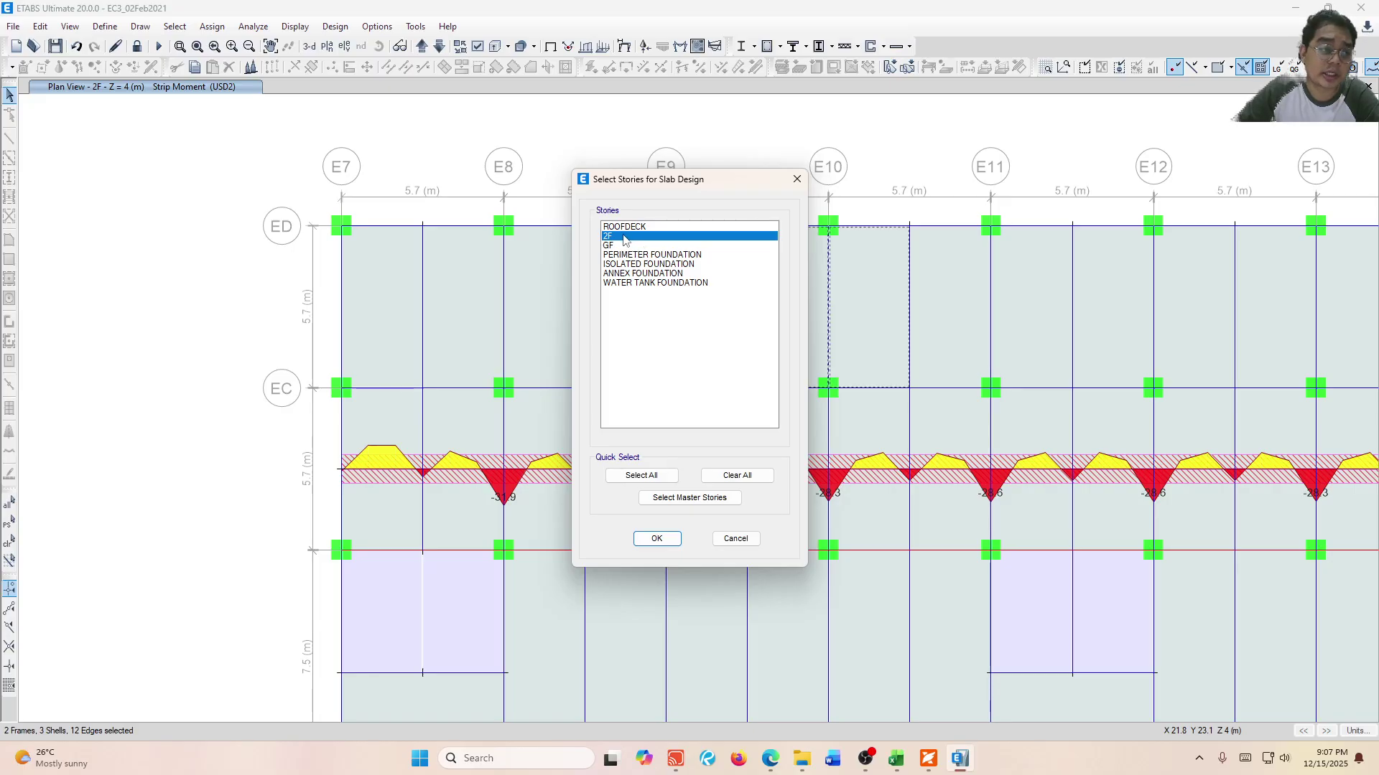
{"action": "left_click", "coordinate": [657, 540]}
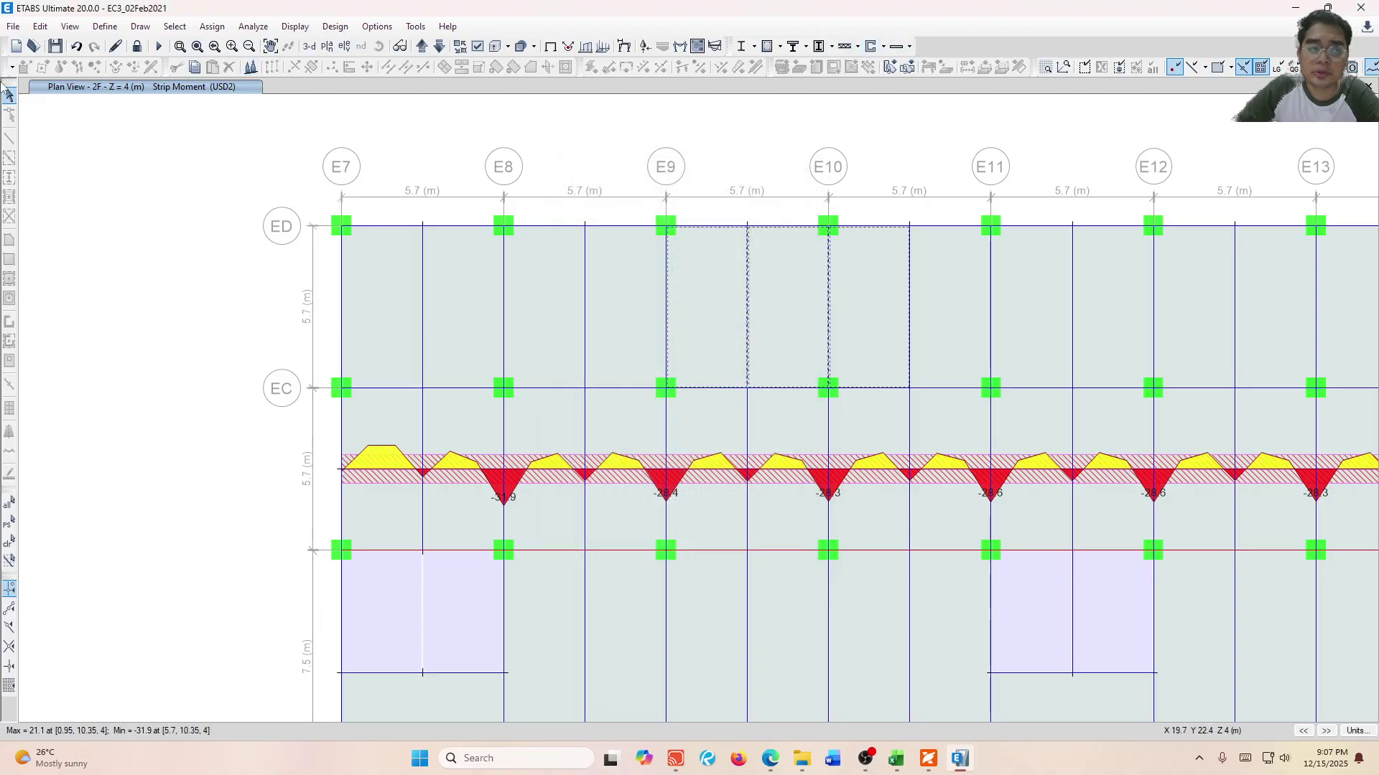
{"action": "left_click", "coordinate": [907, 48]}
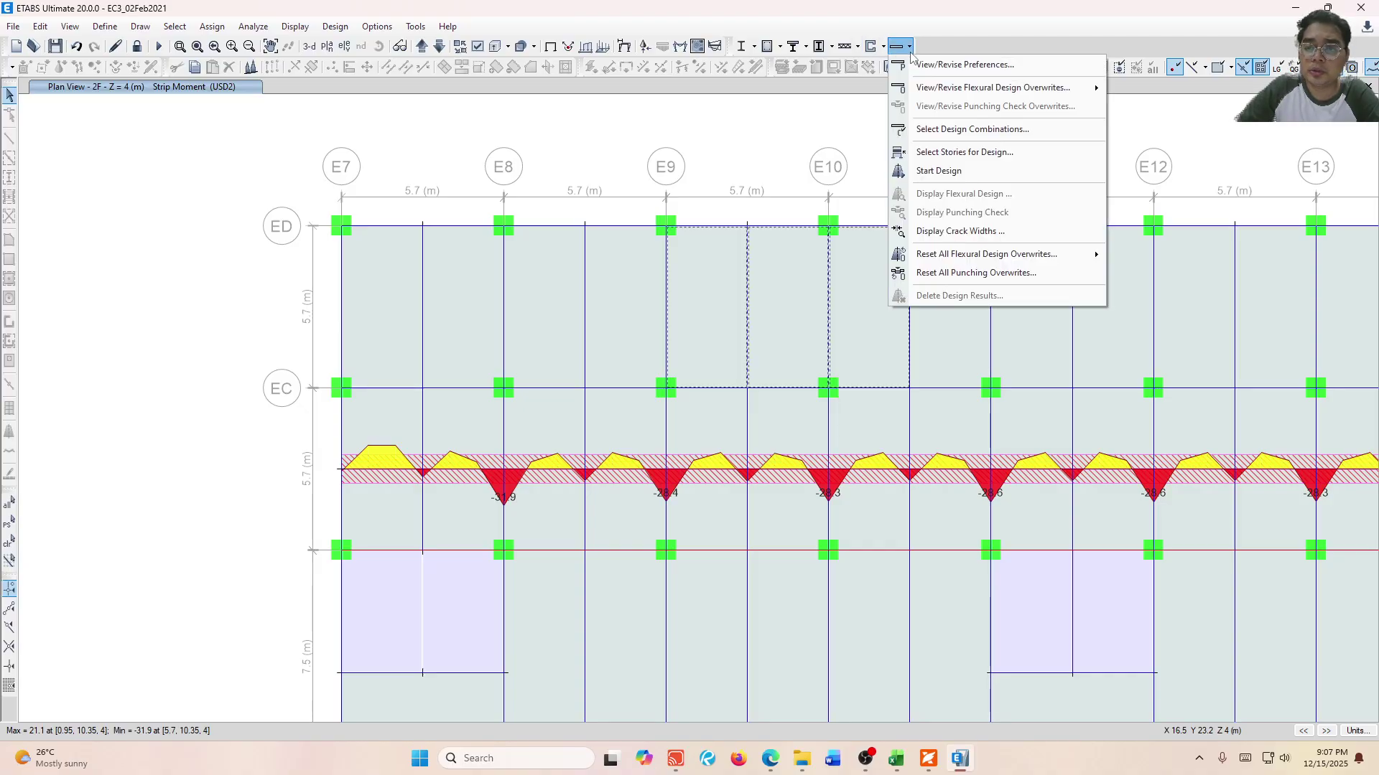
{"action": "left_click", "coordinate": [950, 173]}
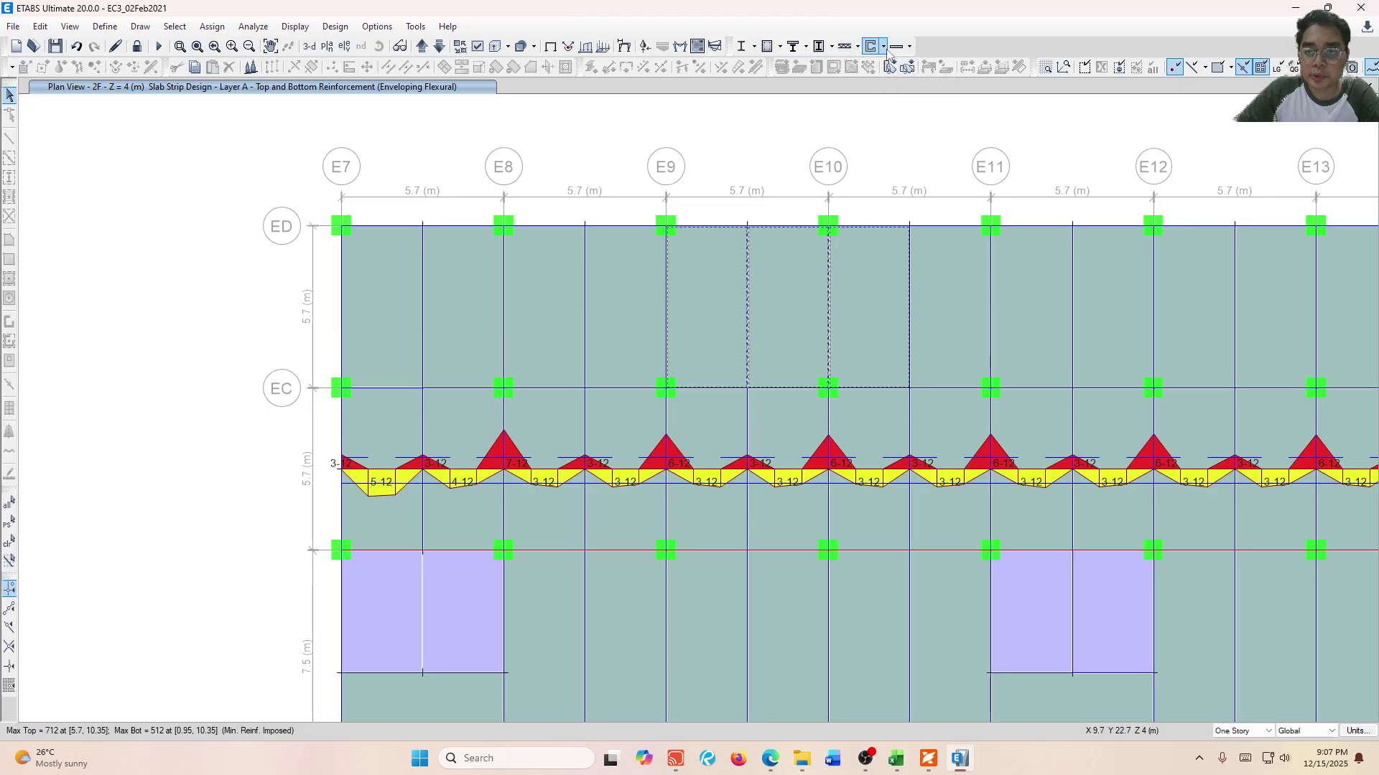
Bring up the flexural design display settings, keeping the Strip Based design basis and Enveloping Flexural Reinforcement display type.
{"action": "left_click", "coordinate": [910, 46]}
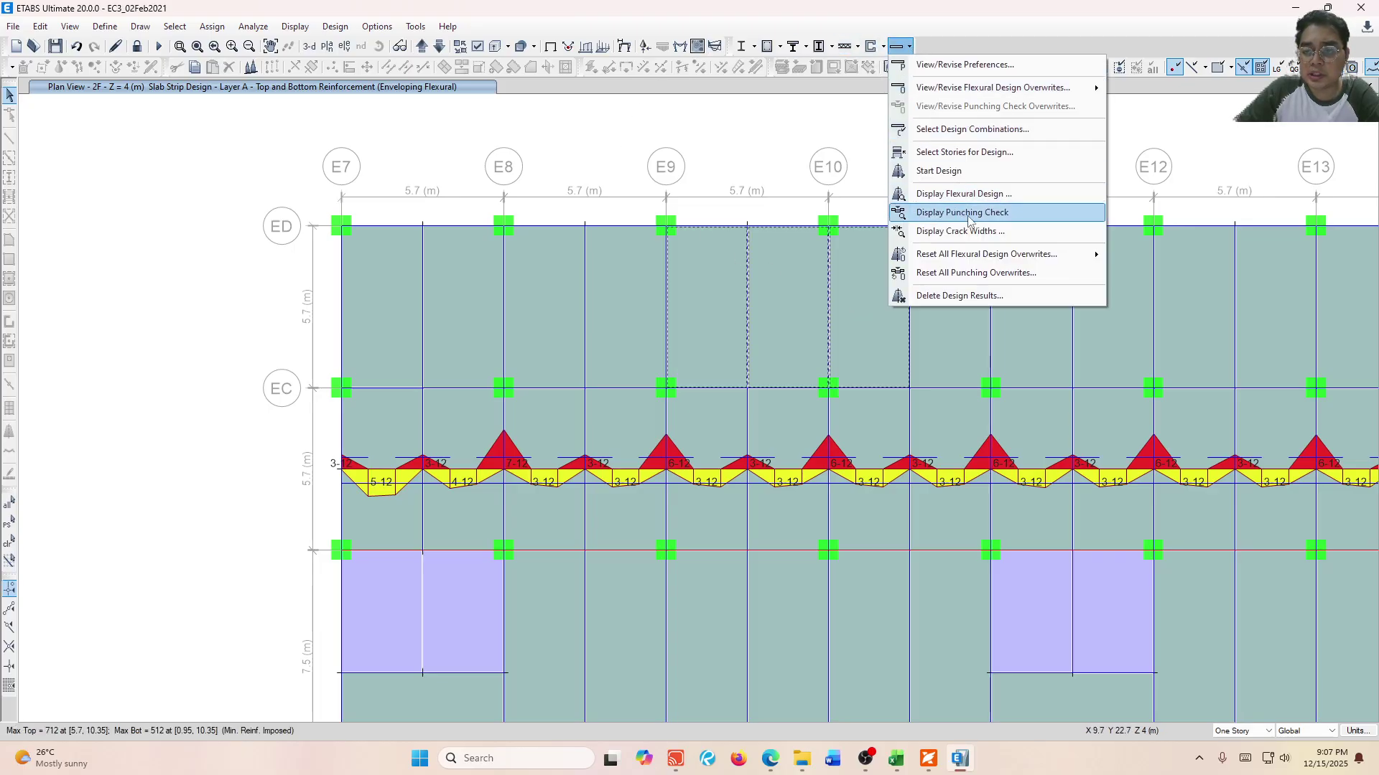
{"action": "left_click", "coordinate": [1017, 204]}
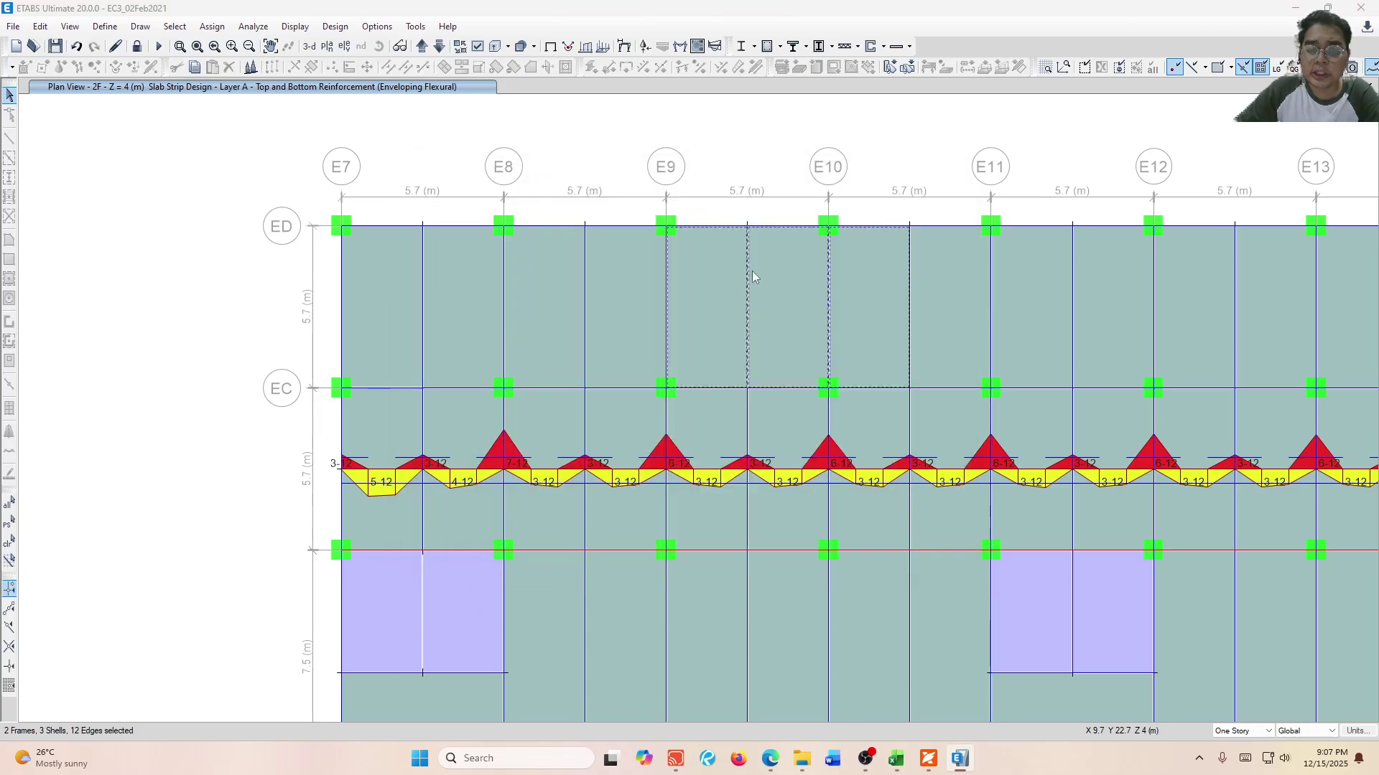
{"action": "left_click", "coordinate": [550, 222]}
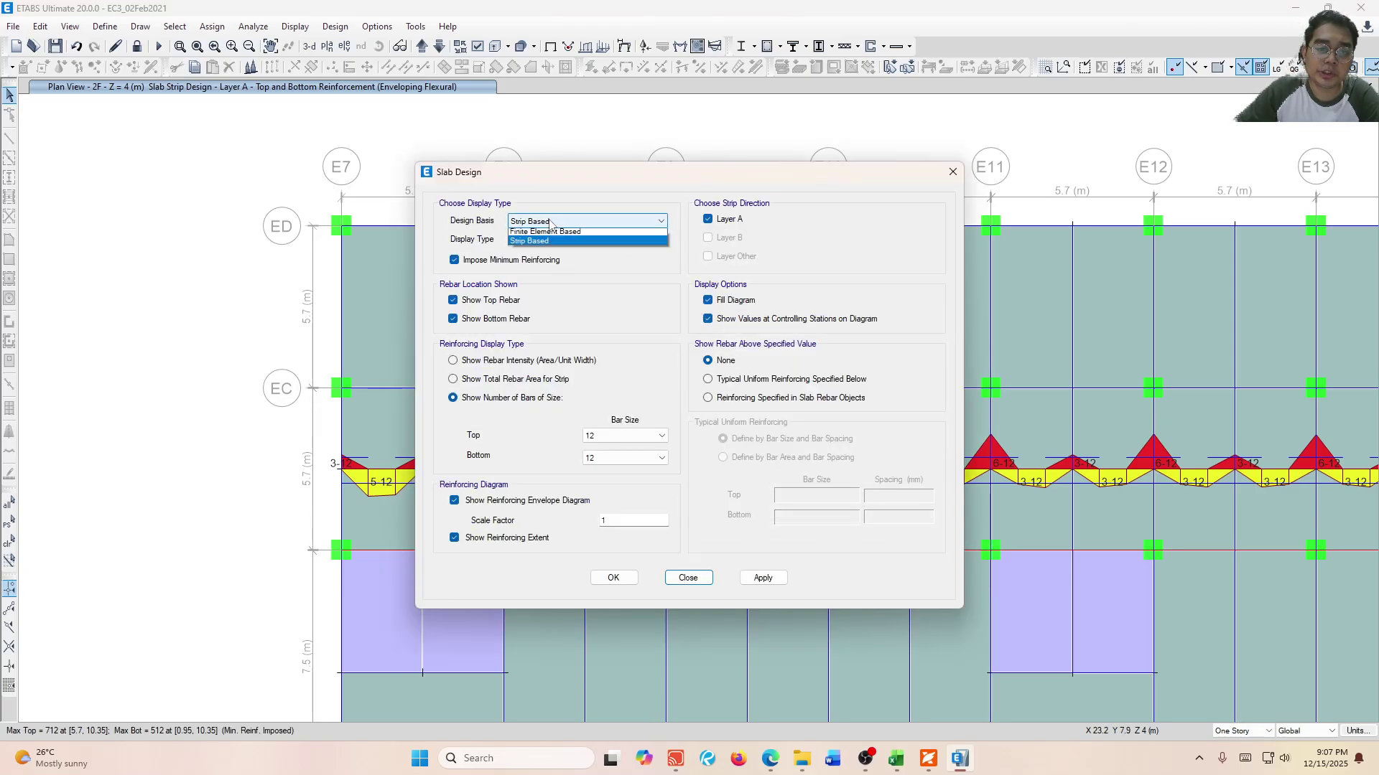
{"action": "left_click", "coordinate": [554, 224]}
{"action": "left_click", "coordinate": [552, 241]}
{"action": "left_click", "coordinate": [552, 241]}
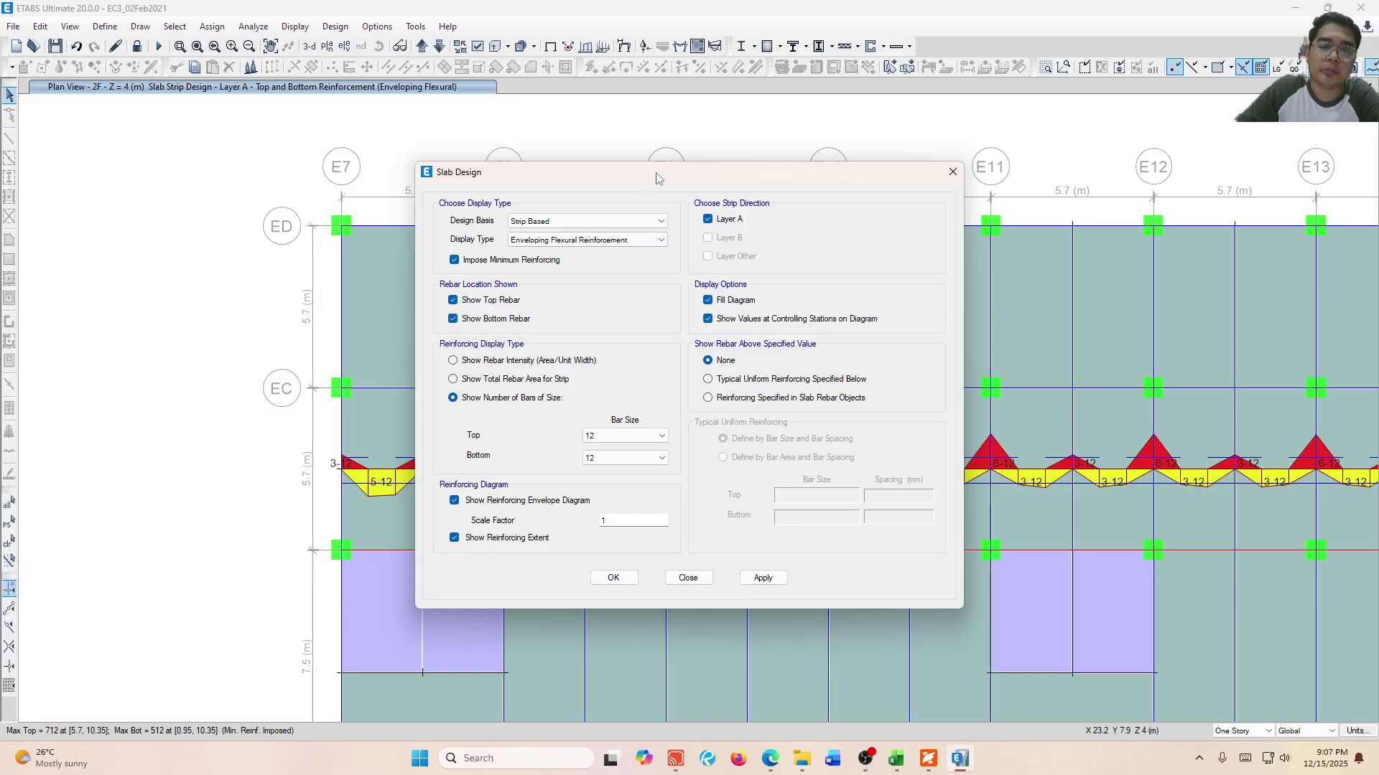
Keep bar size 12 for both top and bottom reinforcement and apply the slab design display settings.
{"action": "left_click_drag", "start_coordinate": [657, 172], "coordinate": [921, 138]}
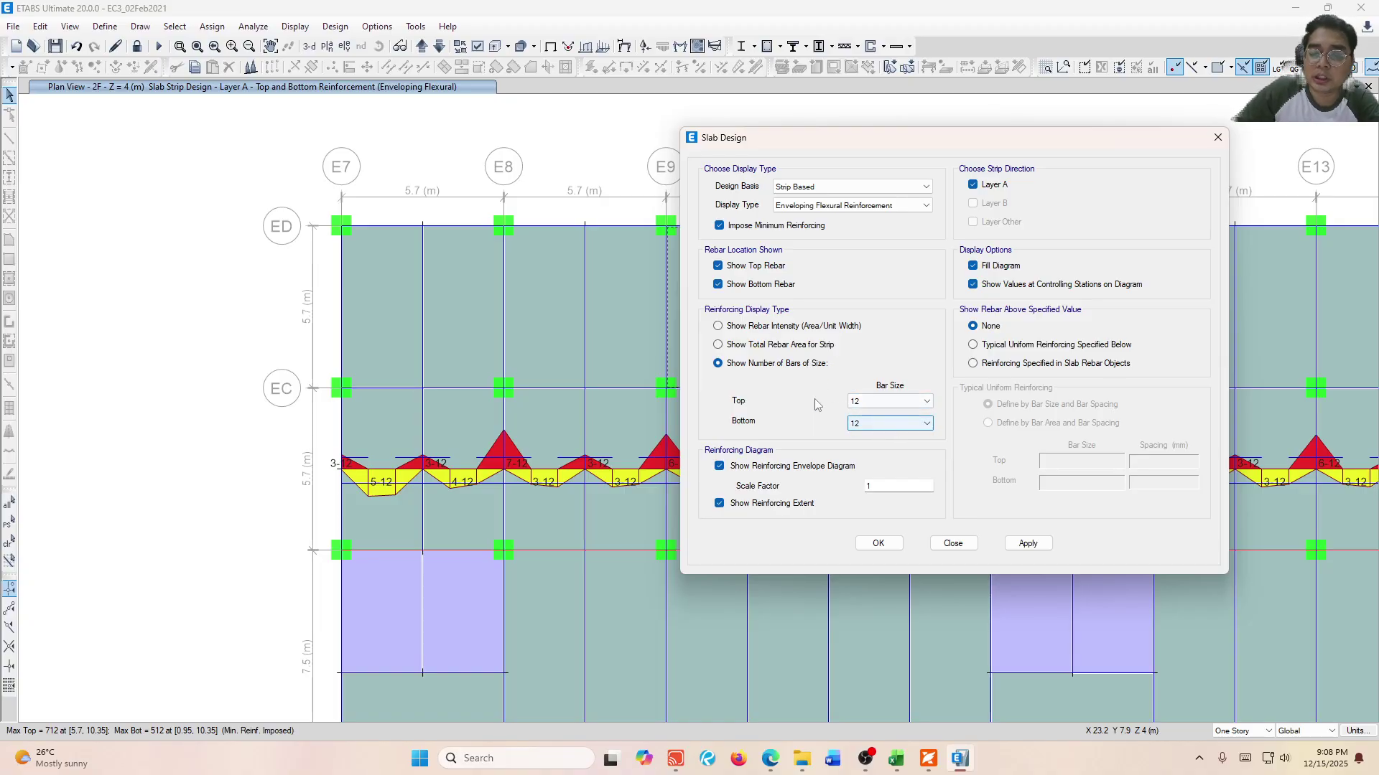
{"action": "left_click", "coordinate": [890, 402]}
{"action": "left_click", "coordinate": [891, 404]}
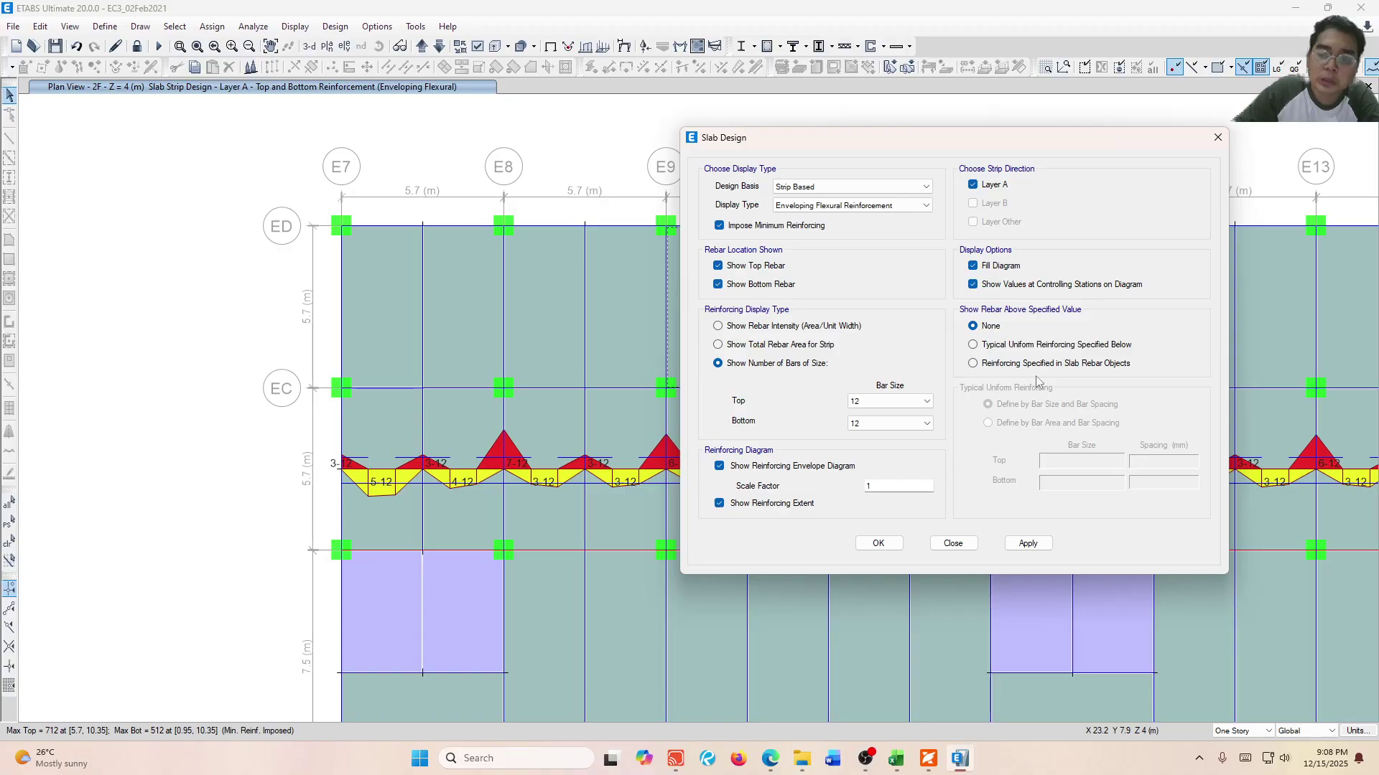
{"action": "left_click", "coordinate": [1024, 546]}
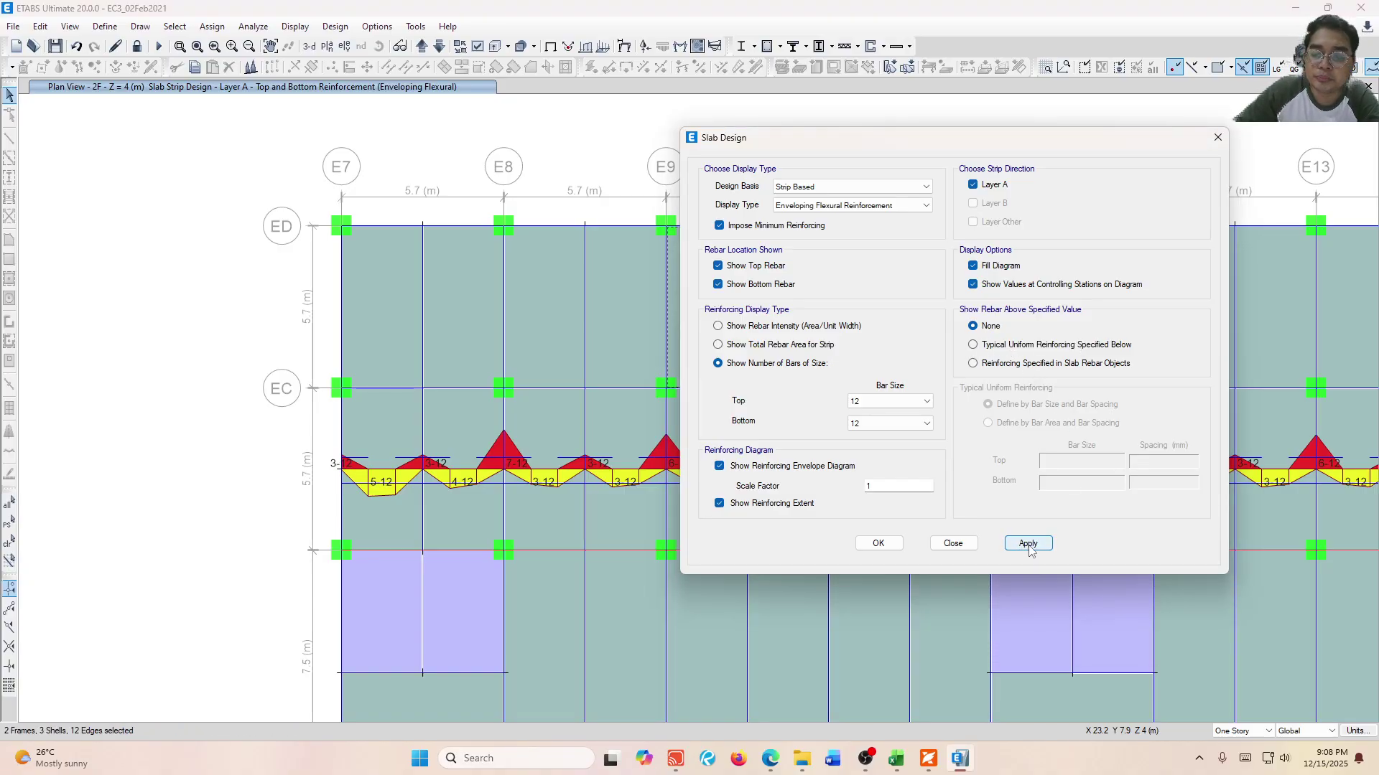
Examine the number of top and bottom bars along the Layer A design strip from grid E7 to E22.
{"action": "left_click_drag", "start_coordinate": [850, 144], "coordinate": [722, 310]}
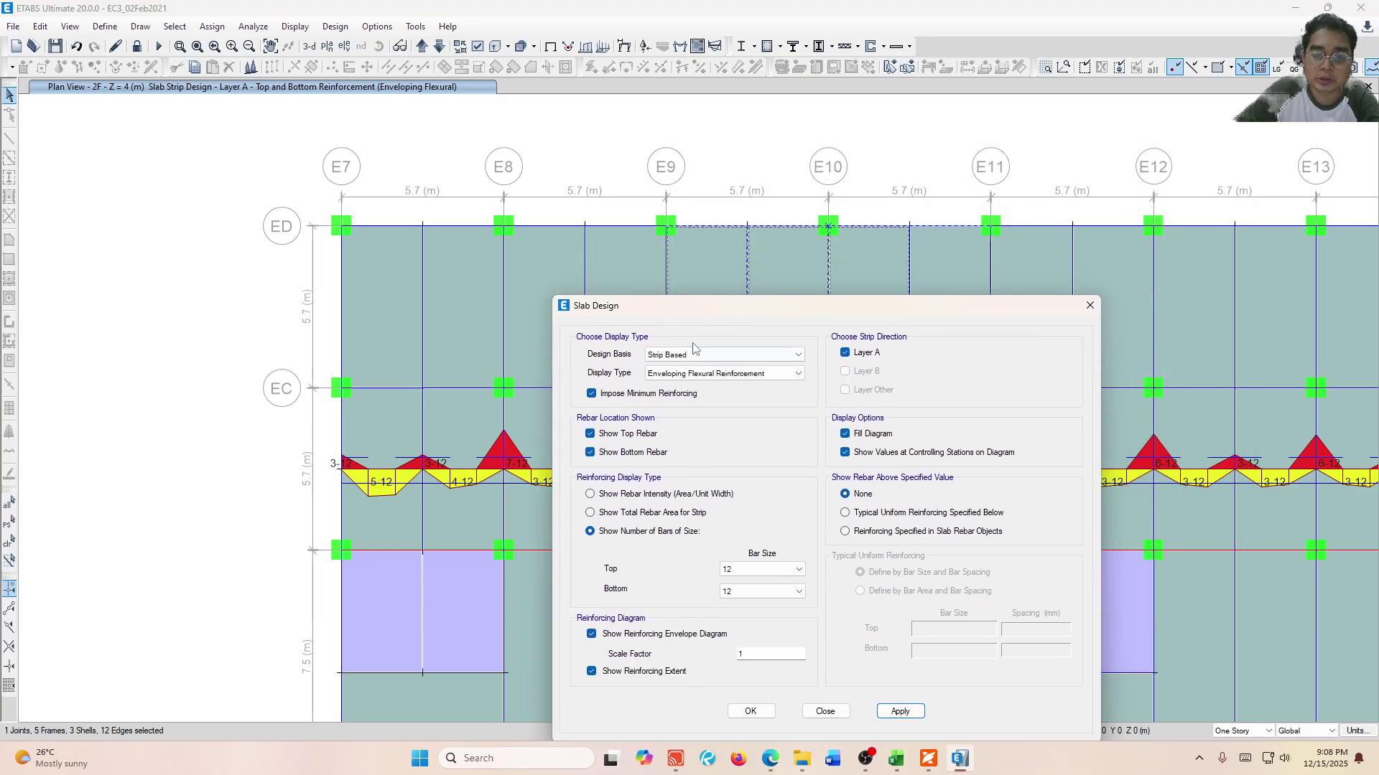
{"action": "left_click_drag", "start_coordinate": [577, 307], "coordinate": [342, 571]}
{"action": "scroll", "coordinate": [353, 481], "scroll_direction": "up", "scroll_amount": 3}
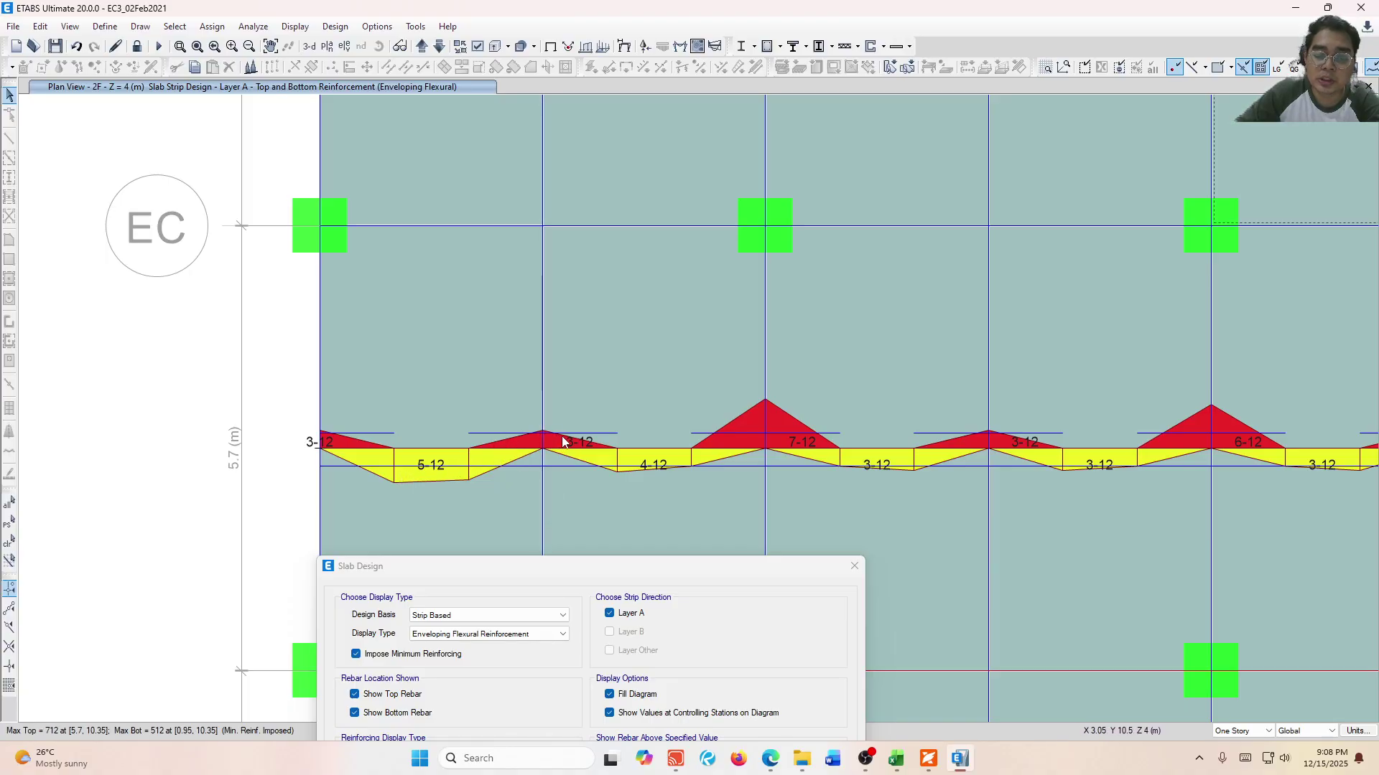
{"action": "scroll", "coordinate": [421, 321], "scroll_direction": "down", "scroll_amount": 3}
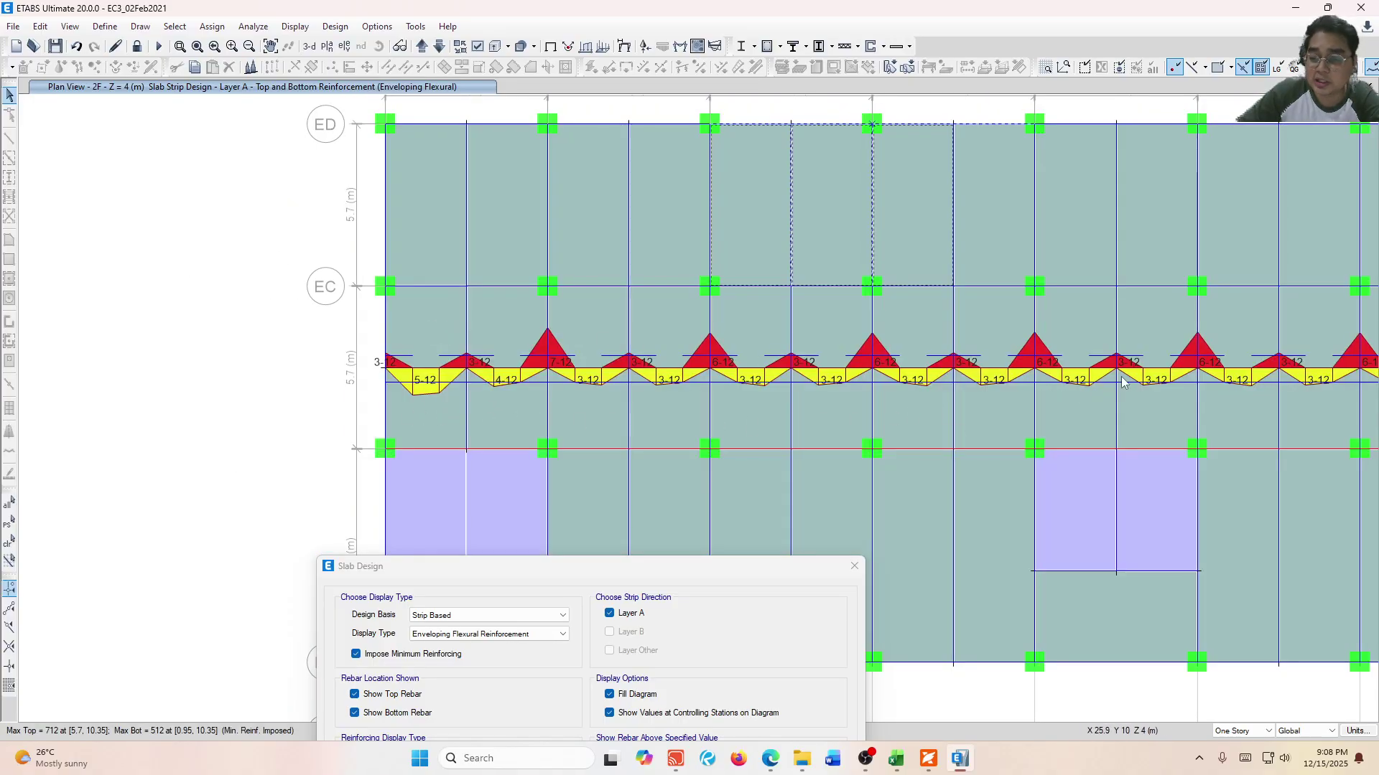
{"action": "left_click_drag", "start_coordinate": [558, 328], "coordinate": [478, 426]}
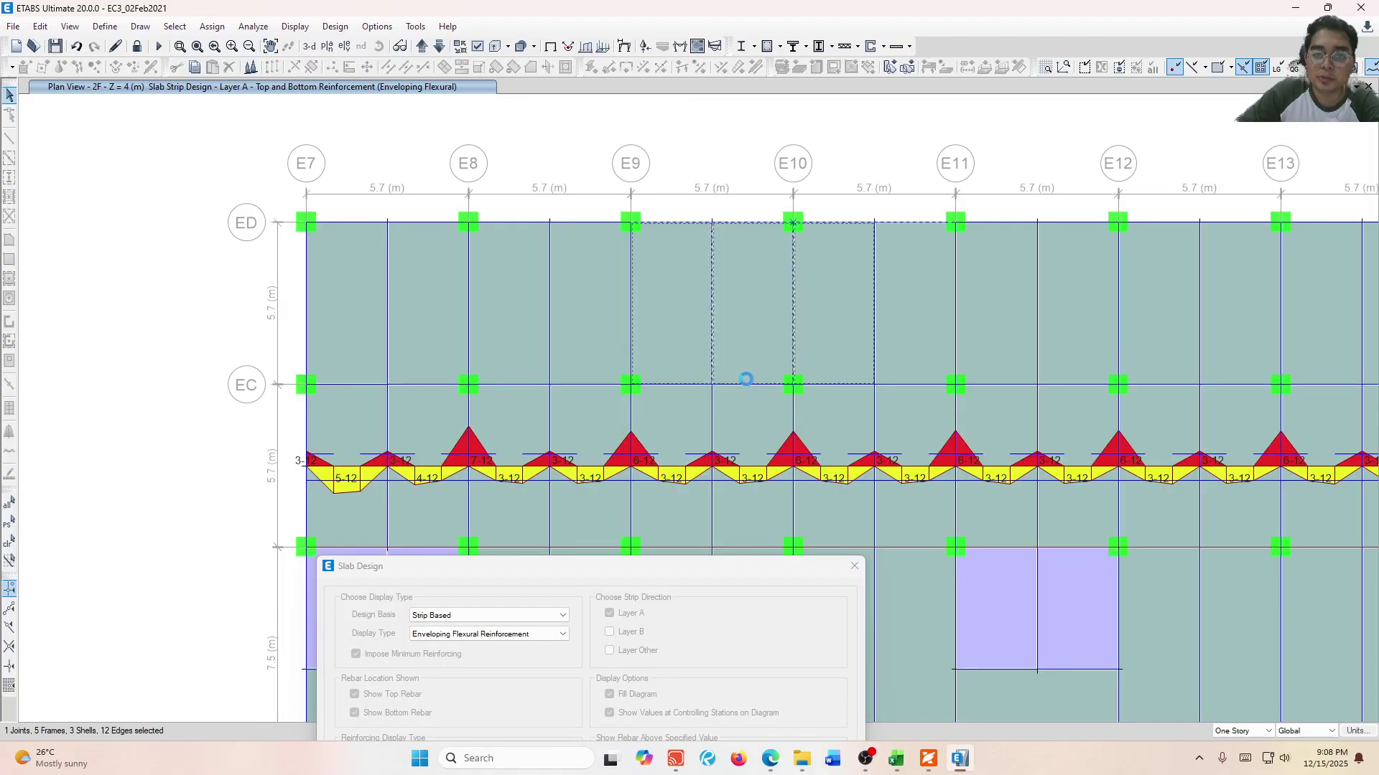
{"action": "left_click_drag", "start_coordinate": [740, 328], "coordinate": [791, 320]}
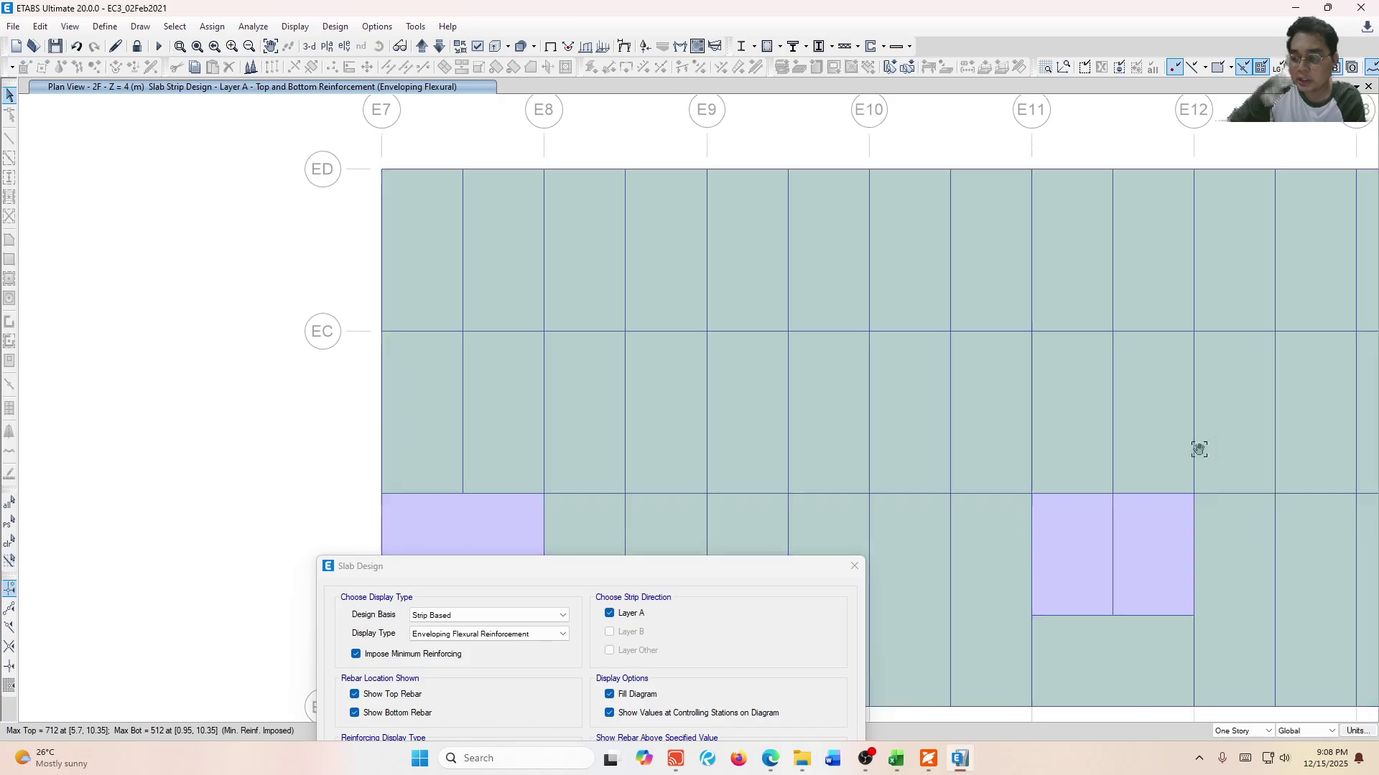
{"action": "left_click_drag", "start_coordinate": [1197, 449], "coordinate": [502, 416]}
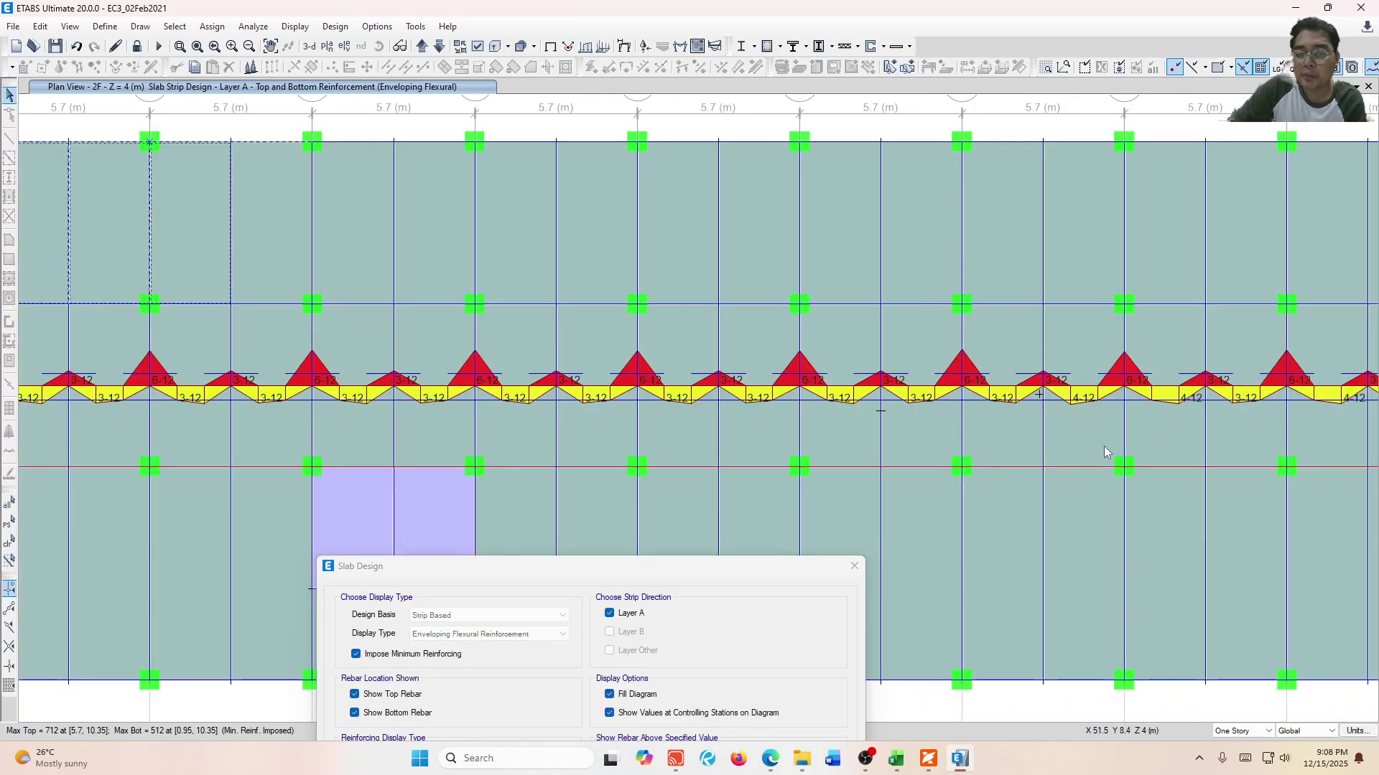
{"action": "middle_click_drag", "start_coordinate": [1109, 448], "coordinate": [602, 453]}
{"action": "middle_click_drag", "start_coordinate": [1143, 441], "coordinate": [671, 449]}
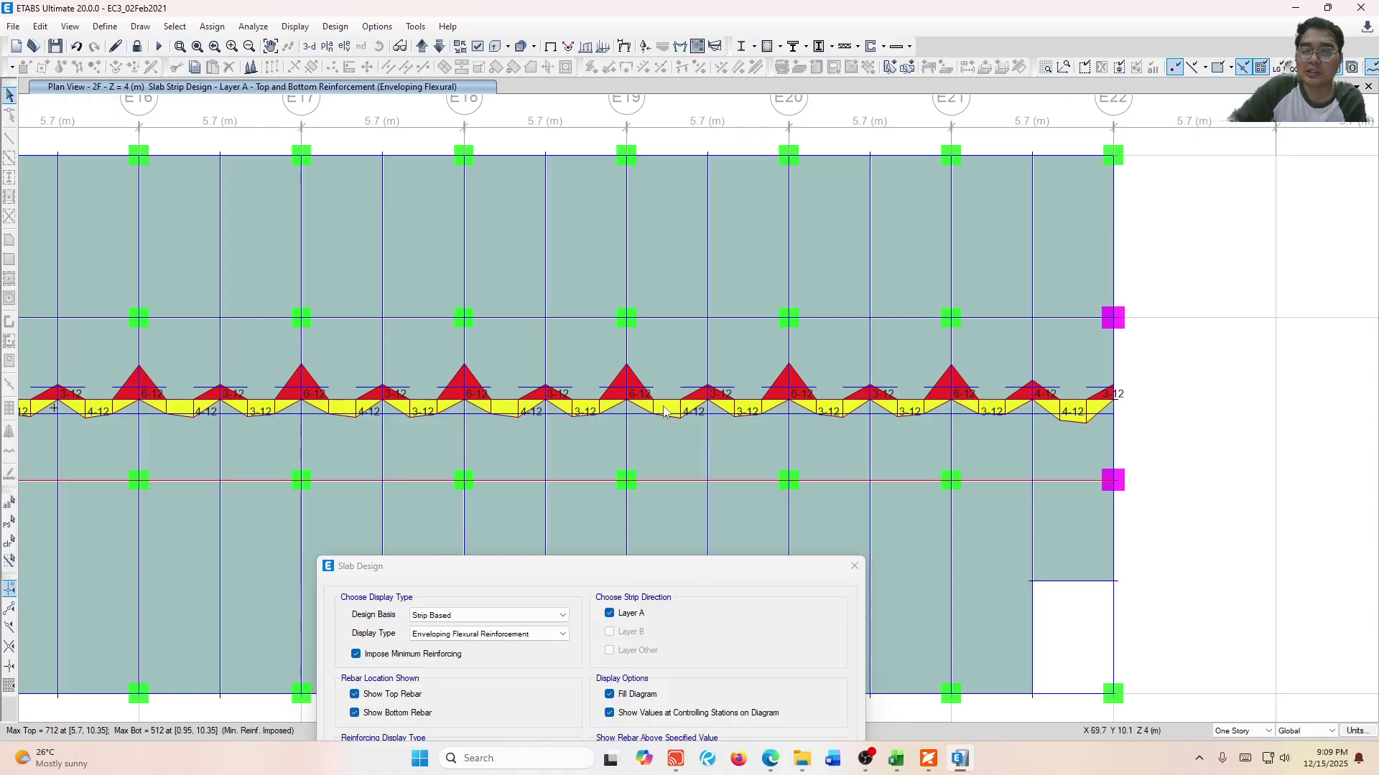
{"action": "middle_click_drag", "start_coordinate": [265, 430], "coordinate": [808, 457]}
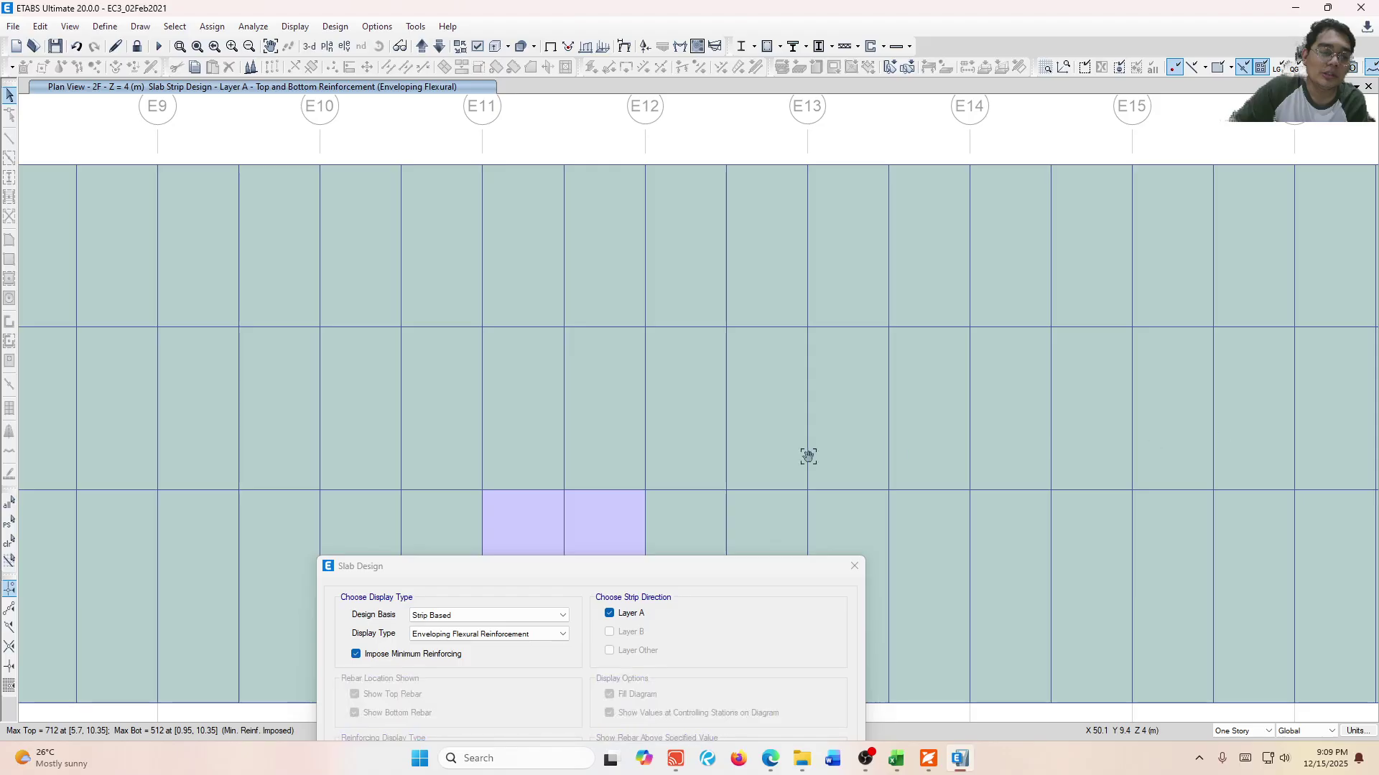
{"action": "middle_click_drag", "start_coordinate": [126, 461], "coordinate": [897, 496]}
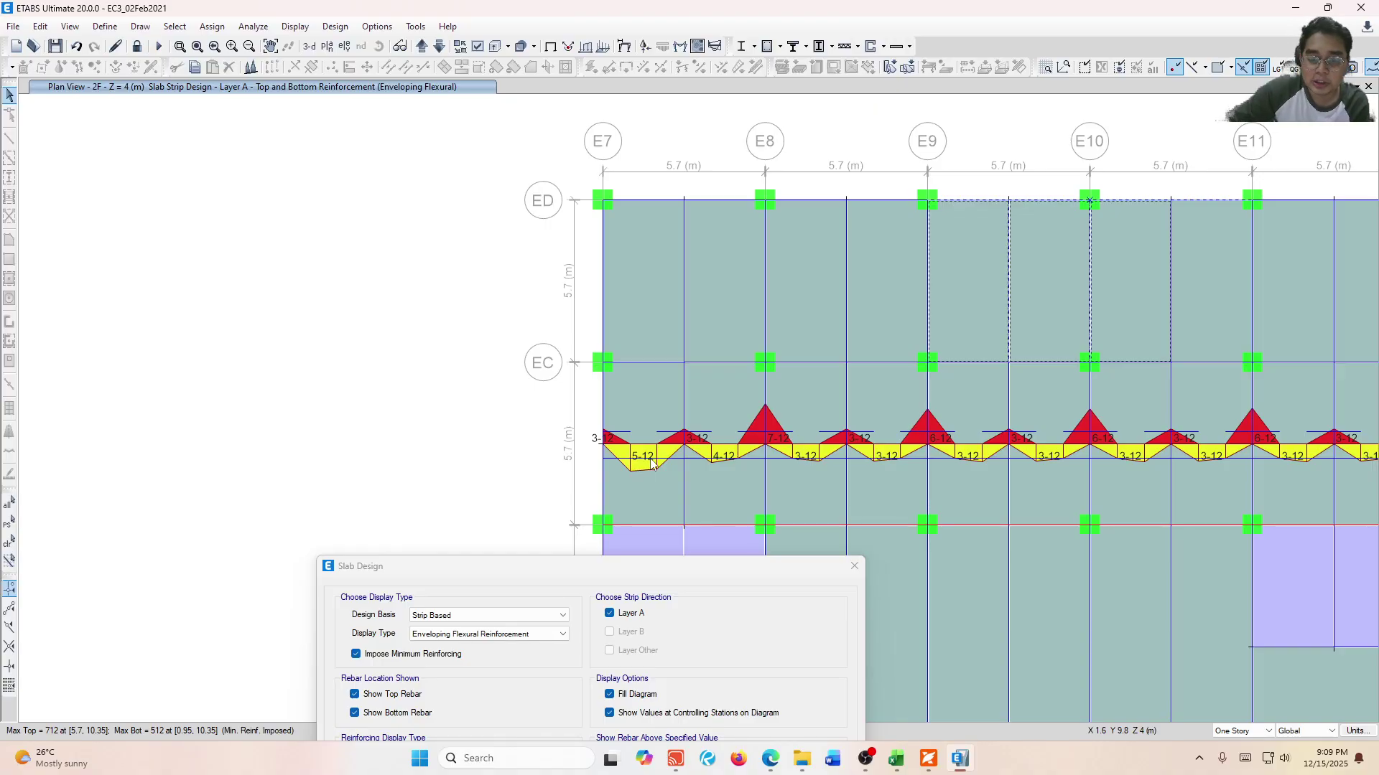
Close the slab design display settings and switch to the sketch in Air Screen Mirroring Receiver.
{"action": "left_click", "coordinate": [854, 567]}
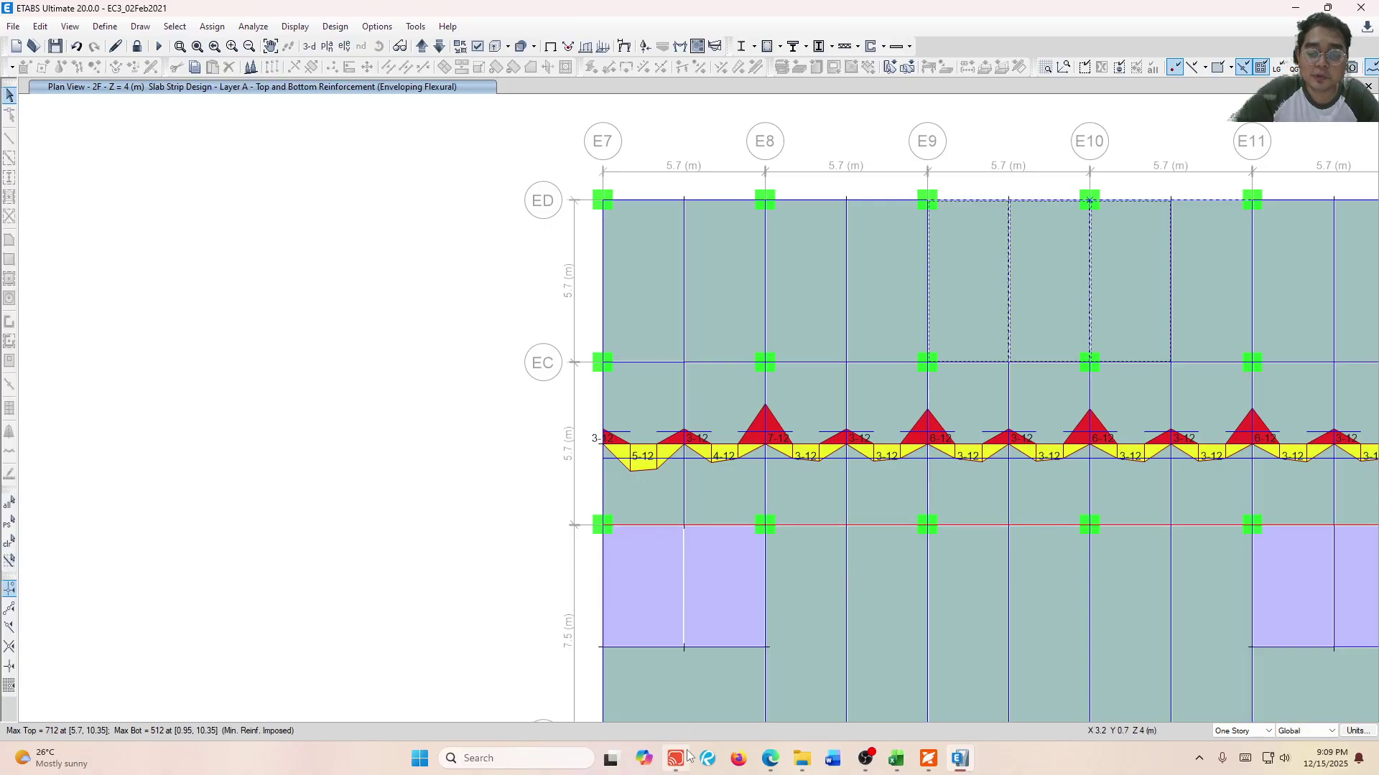
{"action": "mouse_move", "coordinate": [689, 753]}
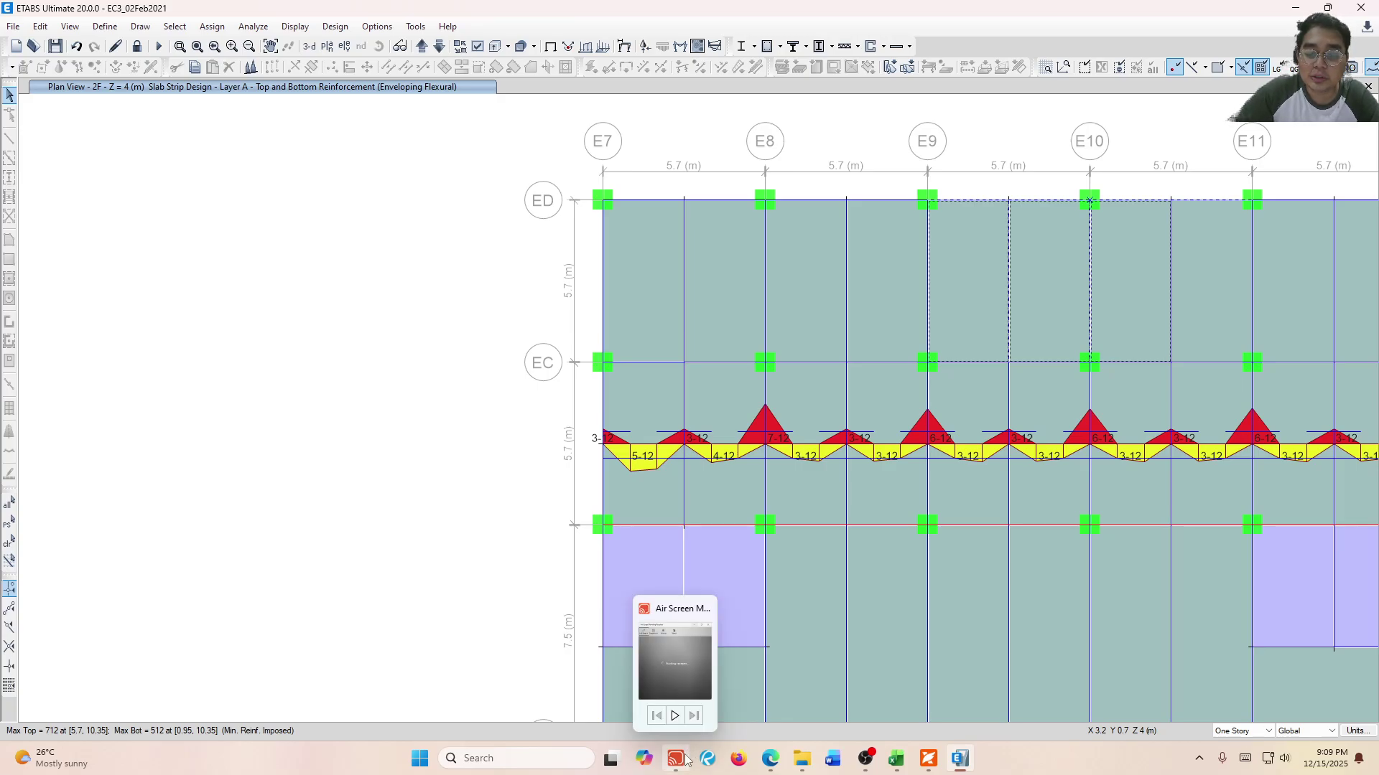
{"action": "left_click", "coordinate": [686, 760]}
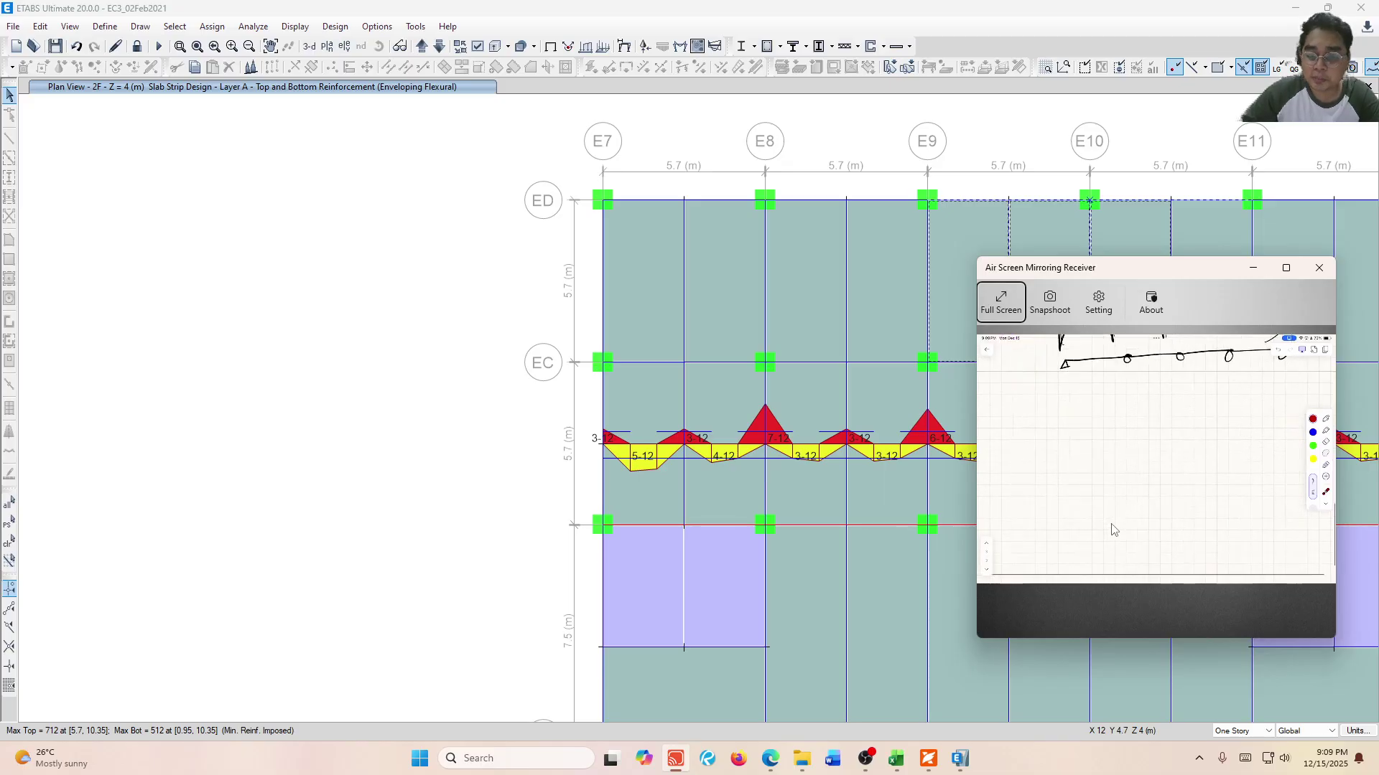
Examine the top and bottom bar counts near grids E7 and E8 alongside the bar-spacing sketch, and put the sketch away.
{"action": "scroll", "coordinate": [688, 457], "scroll_direction": "up", "scroll_amount": 4}
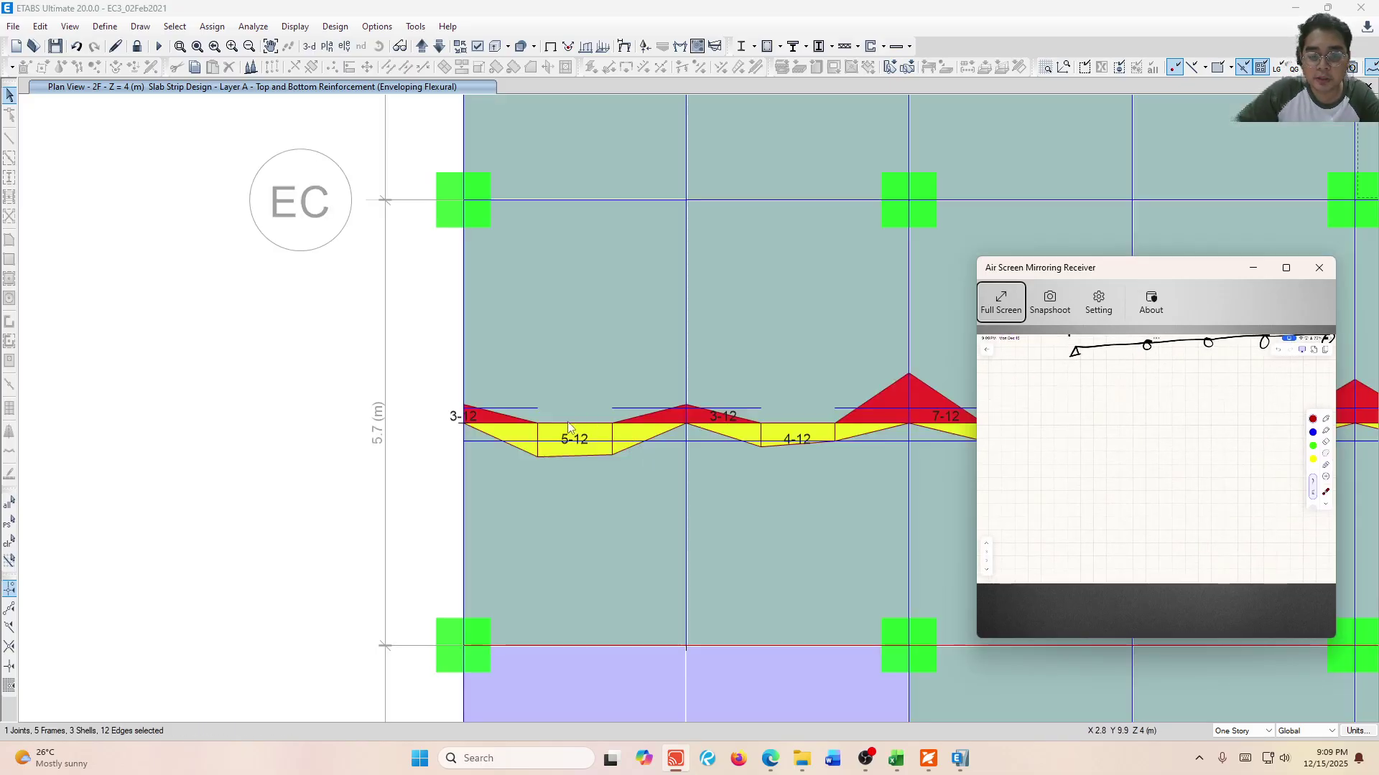
{"action": "mouse_move", "coordinate": [571, 442]}
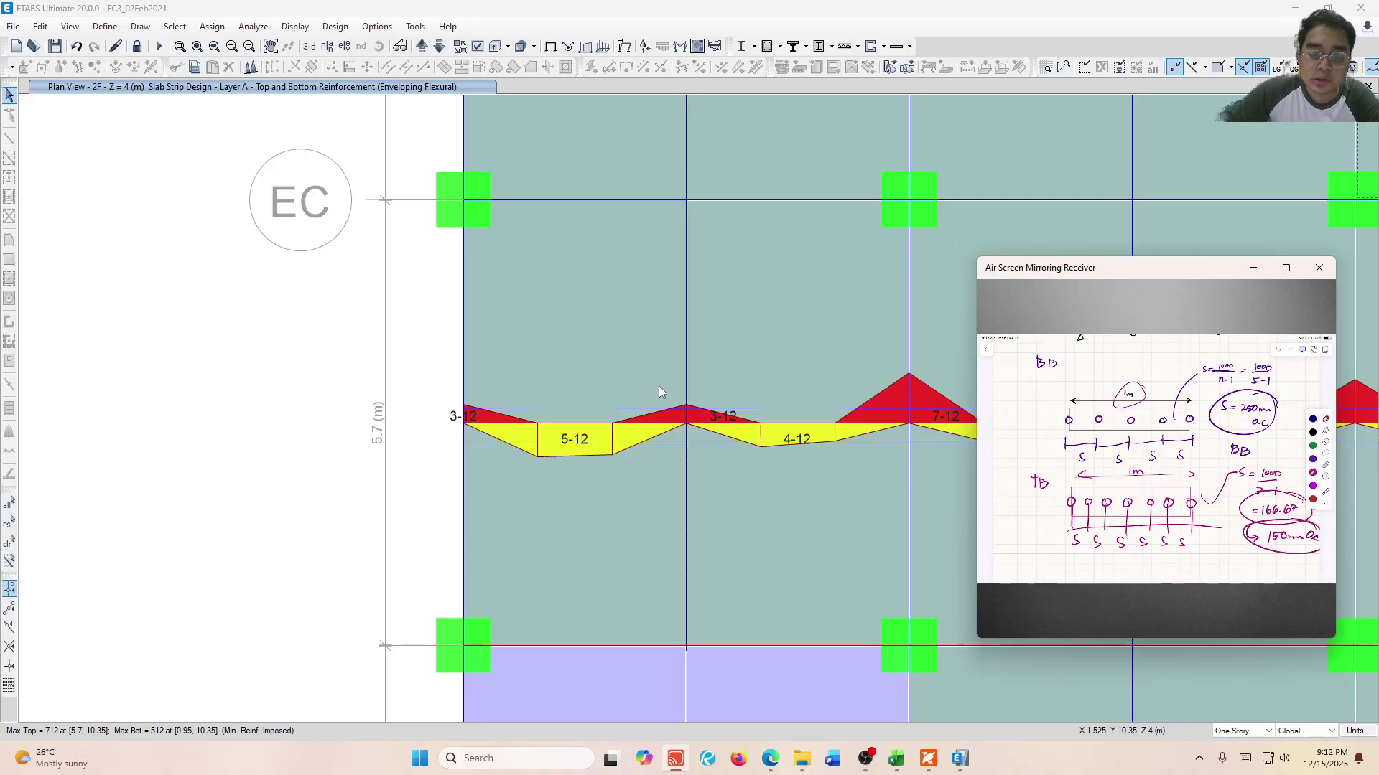
{"action": "left_click", "coordinate": [1247, 270]}
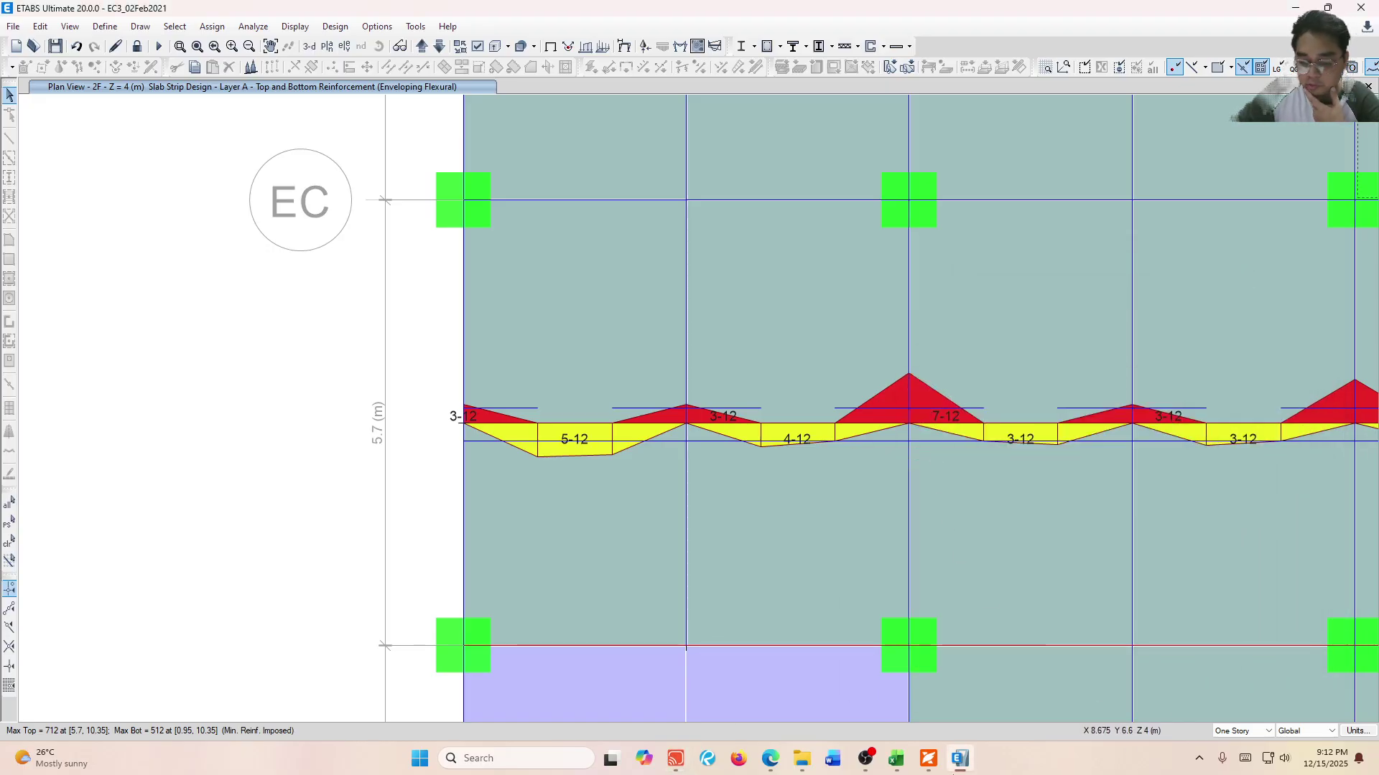
Switch to the One Way Slab Spreadsheet in Excel and show the bar-spacing sketch in front of it.
{"action": "left_click", "coordinate": [673, 761]}
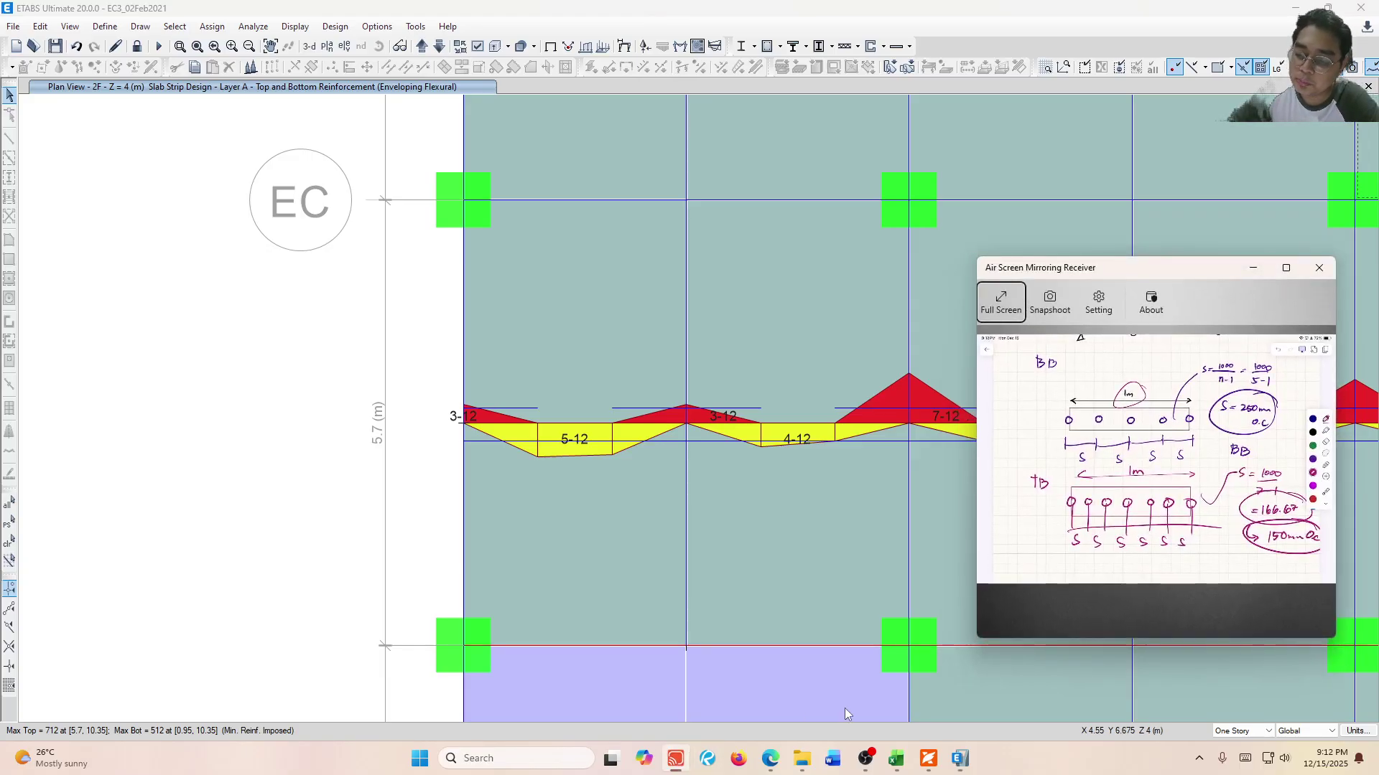
{"action": "left_click", "coordinate": [896, 759]}
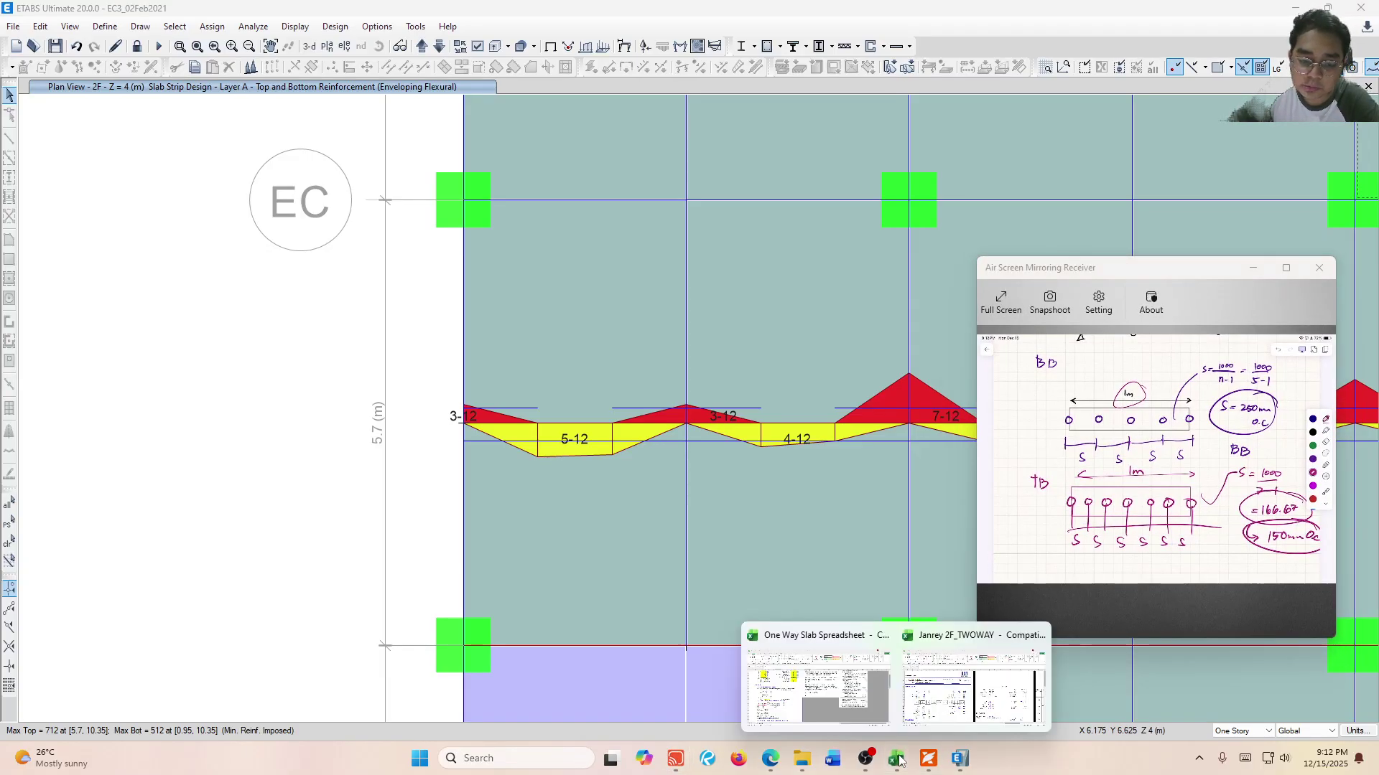
{"action": "left_click", "coordinate": [845, 708]}
{"action": "scroll", "coordinate": [273, 563], "scroll_direction": "down", "scroll_amount": 1}
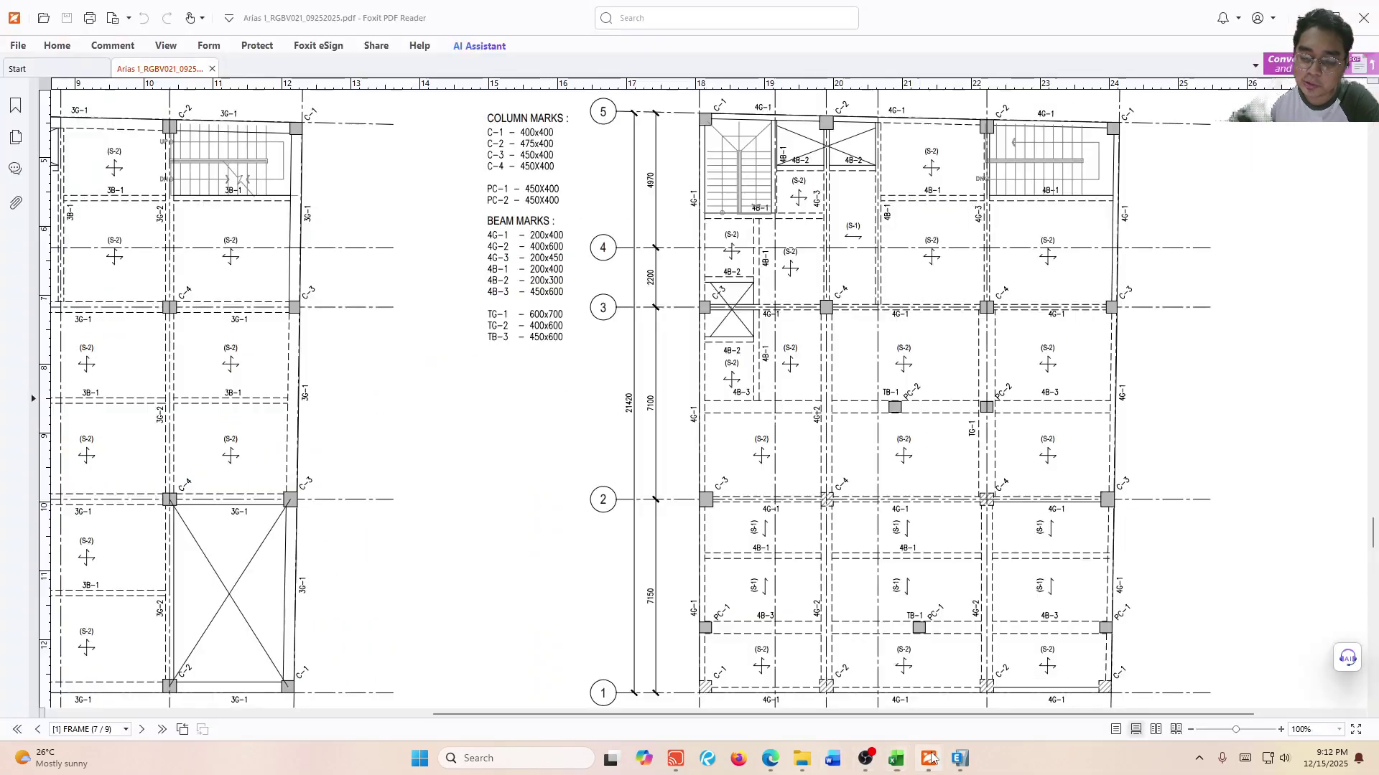
{"action": "left_click", "coordinate": [927, 759]}
{"action": "left_click", "coordinate": [927, 759]}
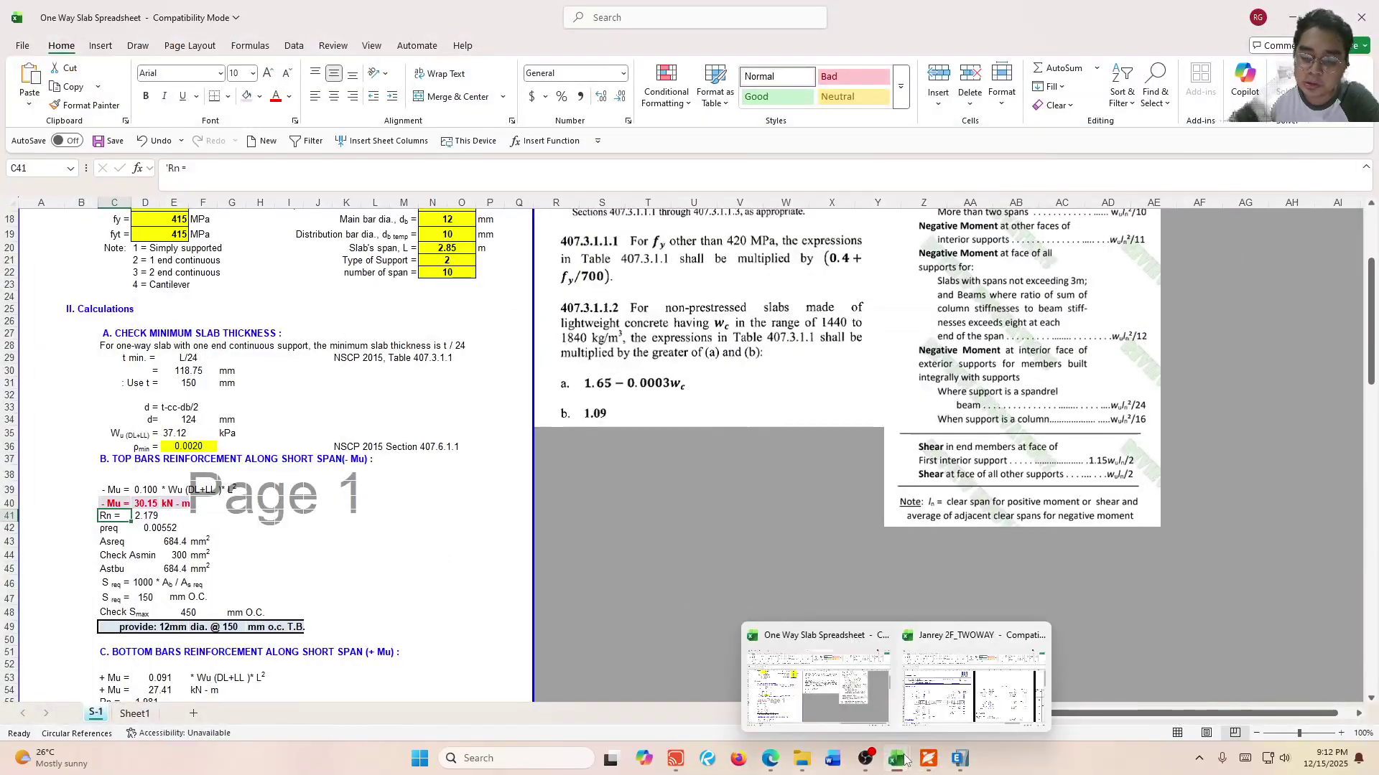
{"action": "left_click", "coordinate": [675, 759]}
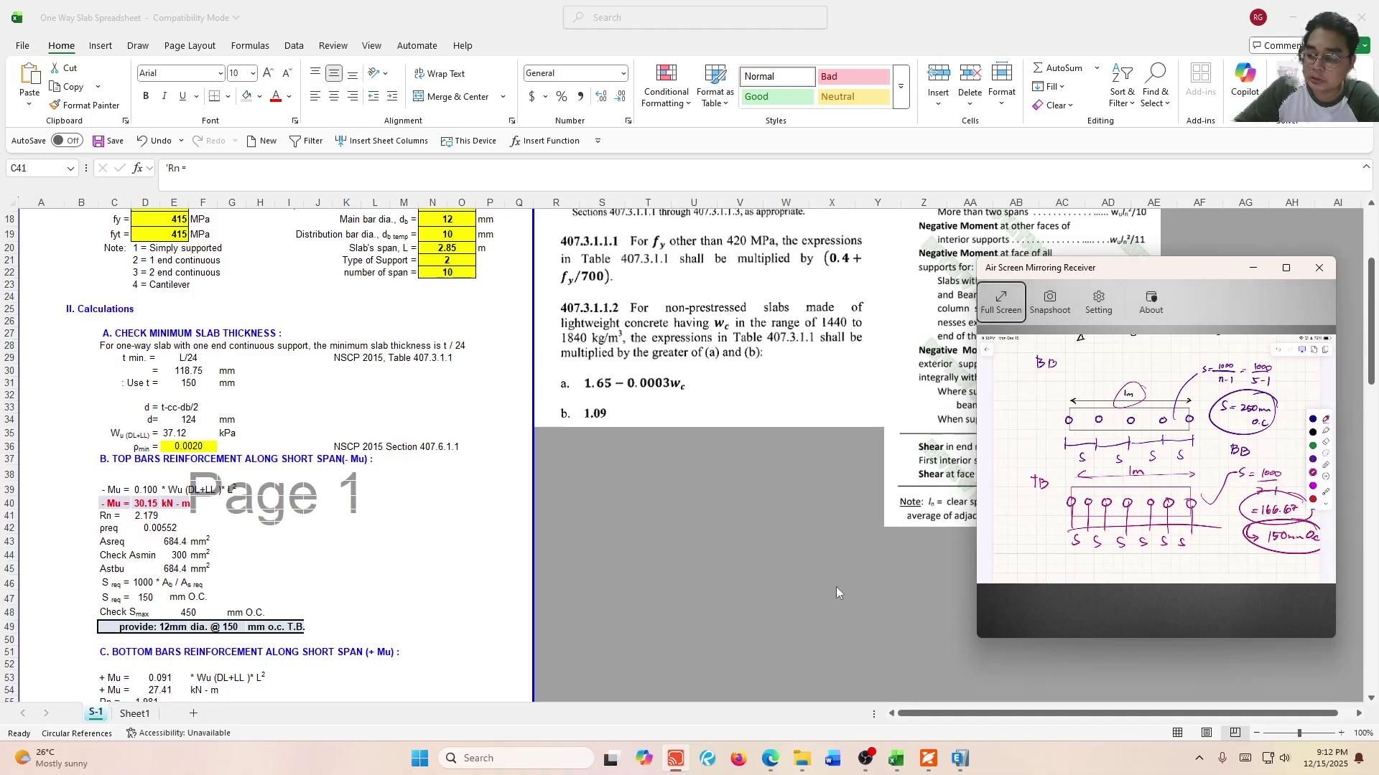
Compare the provided top and bottom bar spacings in sheet S-1 with the sketched spacings.
{"action": "left_click", "coordinate": [32, 626]}
{"action": "left_click", "coordinate": [9, 627]}
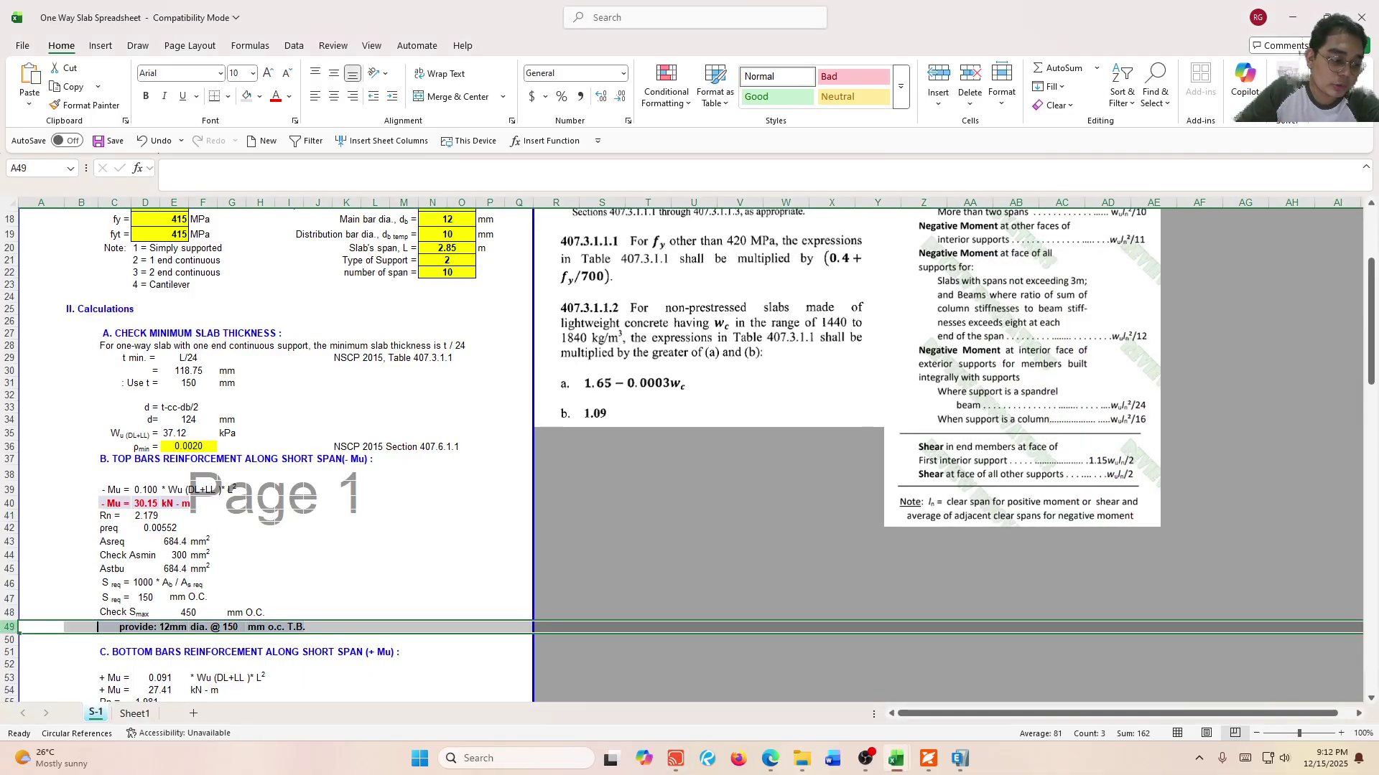
{"action": "left_click", "coordinate": [928, 759]}
{"action": "left_click", "coordinate": [928, 759]}
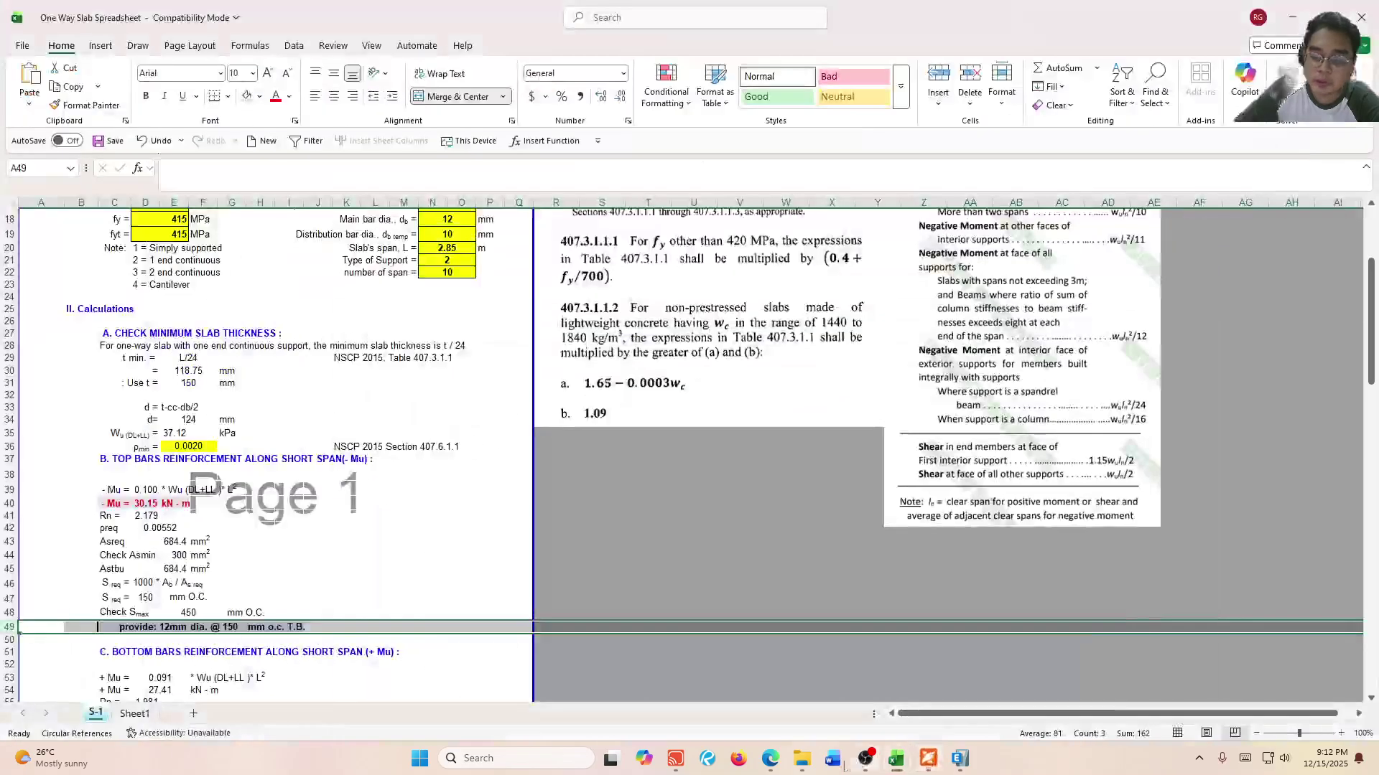
{"action": "left_click", "coordinate": [676, 759]}
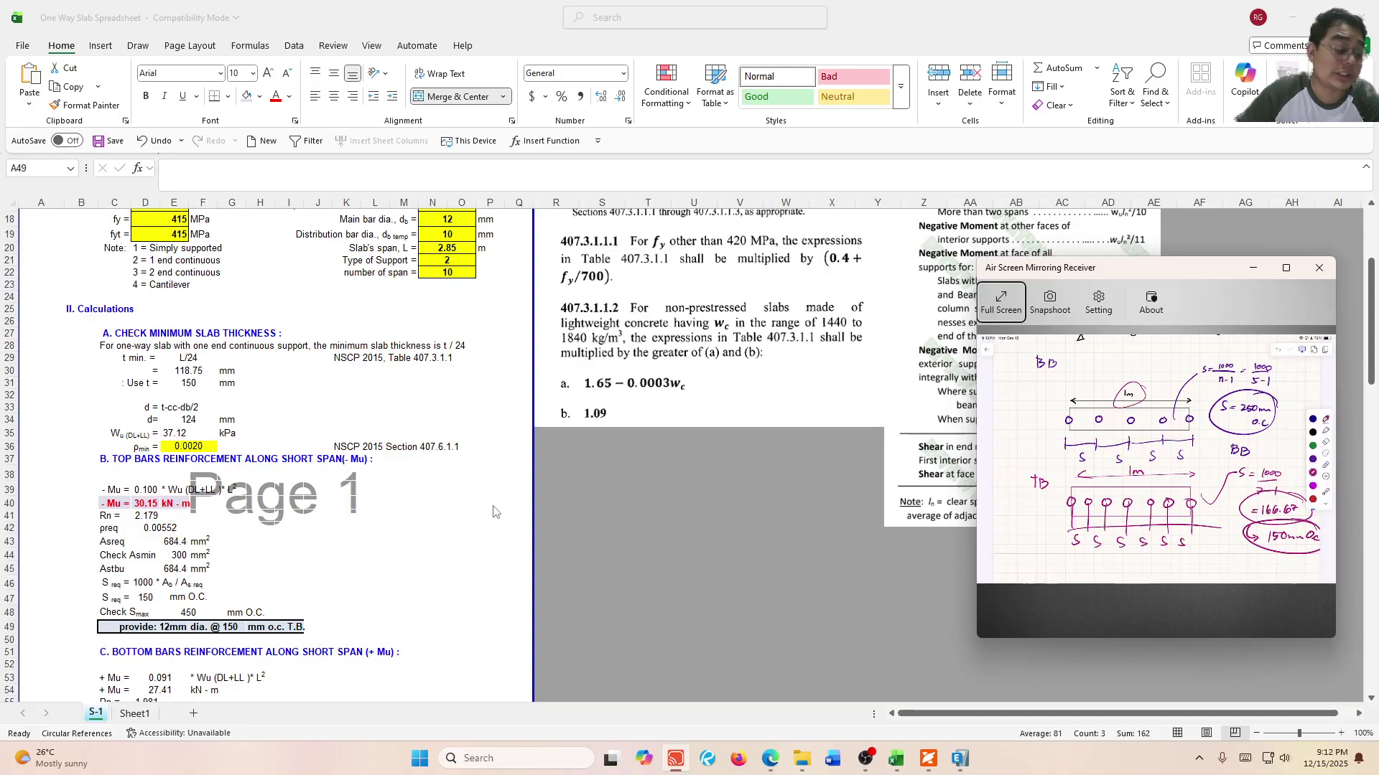
{"action": "scroll", "coordinate": [493, 512], "scroll_direction": "down", "scroll_amount": 5}
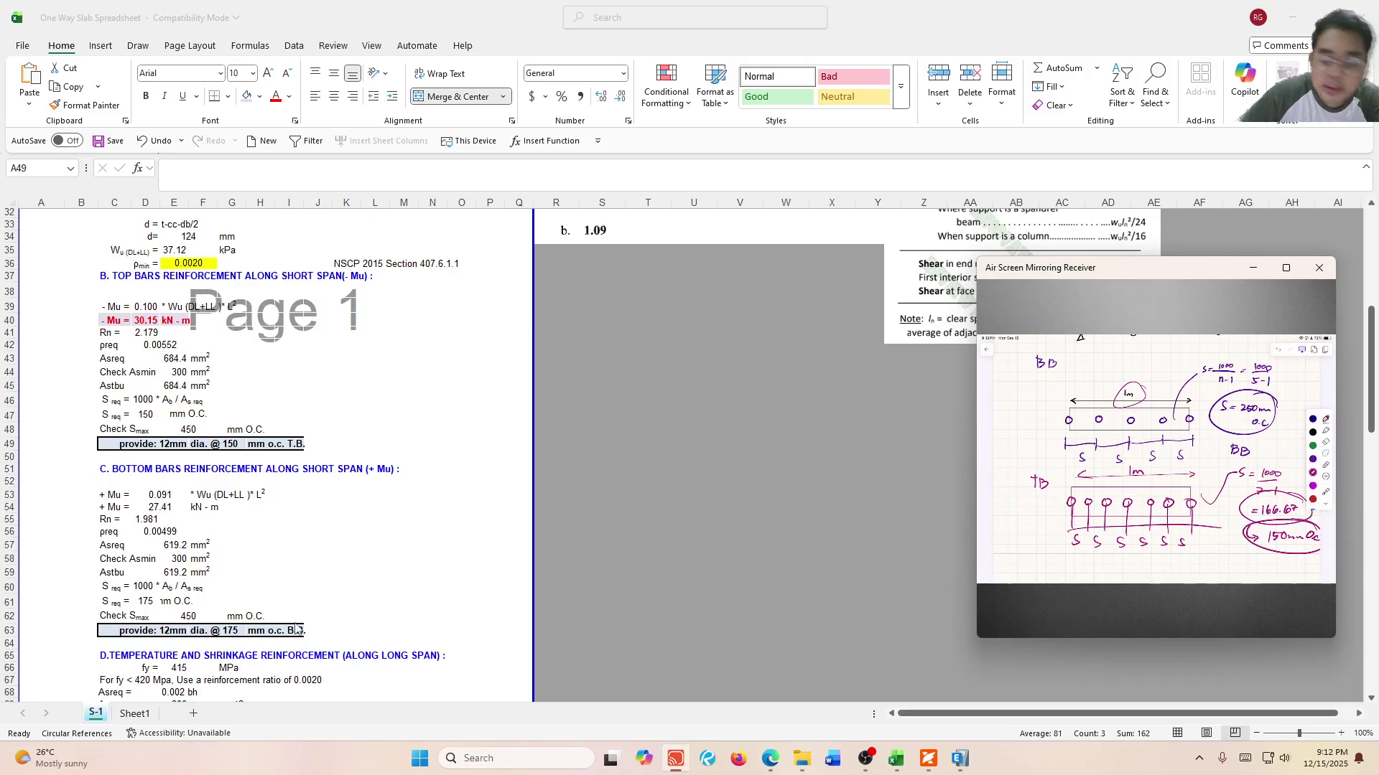
{"action": "mouse_move", "coordinate": [1050, 580]}
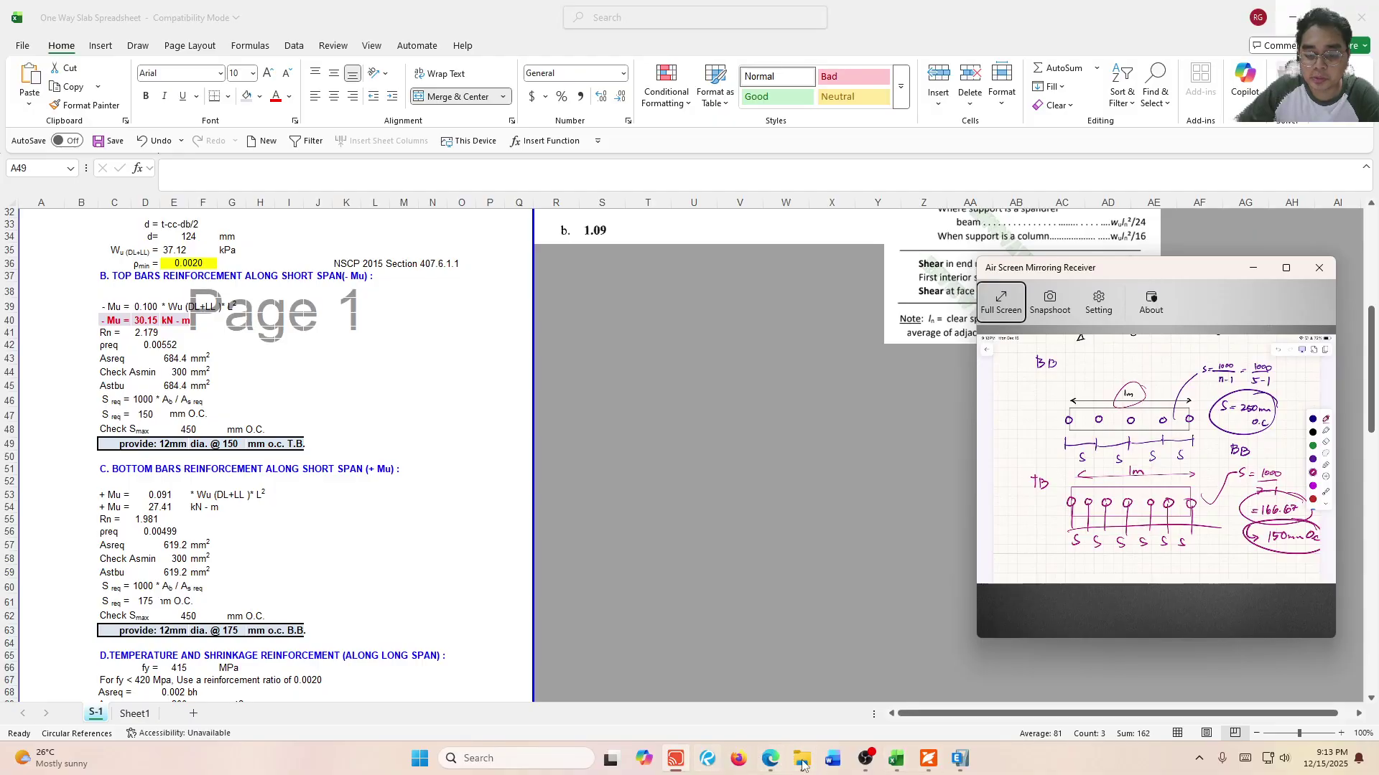
Switch to ETABS and bring up the design load combinations selection for the strip-based concrete slab design.
{"action": "left_click", "coordinate": [963, 758]}
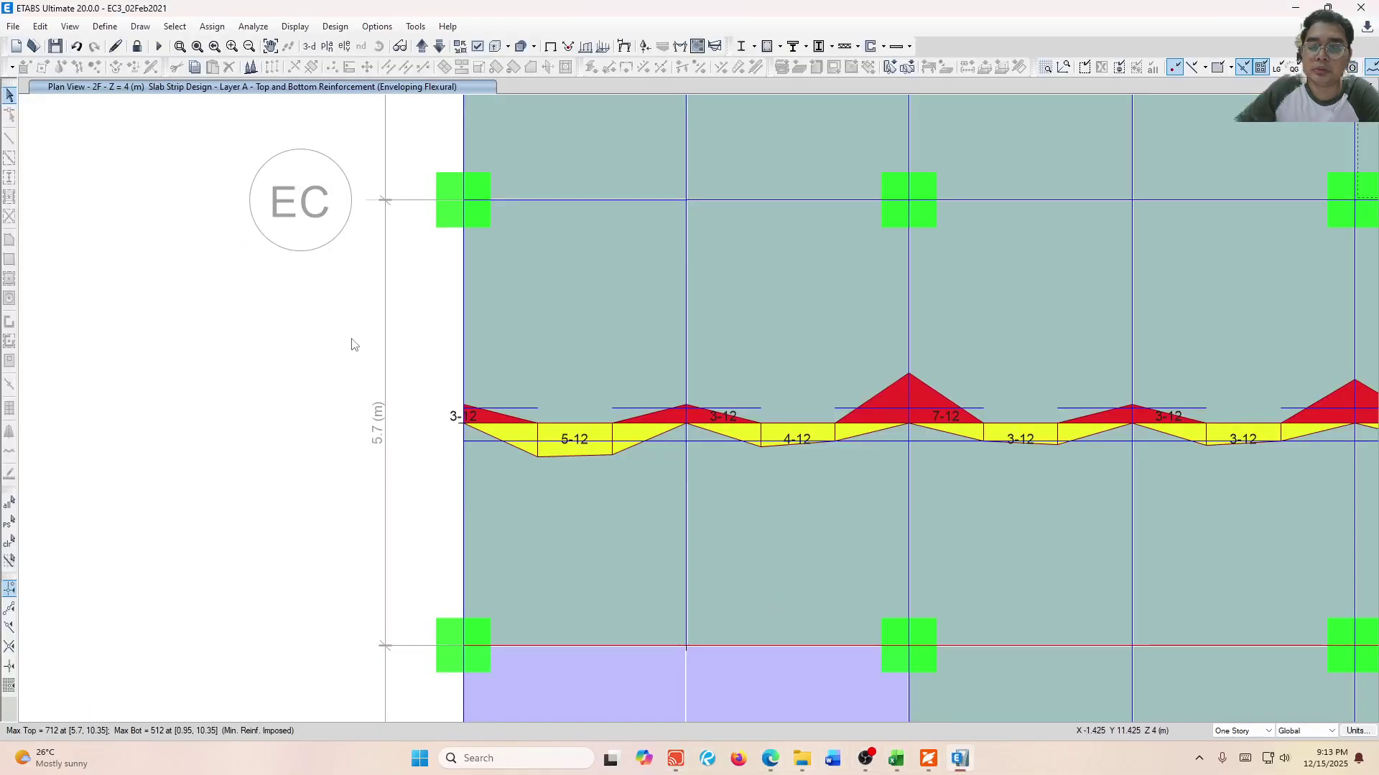
{"action": "scroll", "coordinate": [489, 332], "scroll_direction": "down", "scroll_amount": 2}
{"action": "middle_click_drag", "start_coordinate": [1062, 300], "coordinate": [967, 401]}
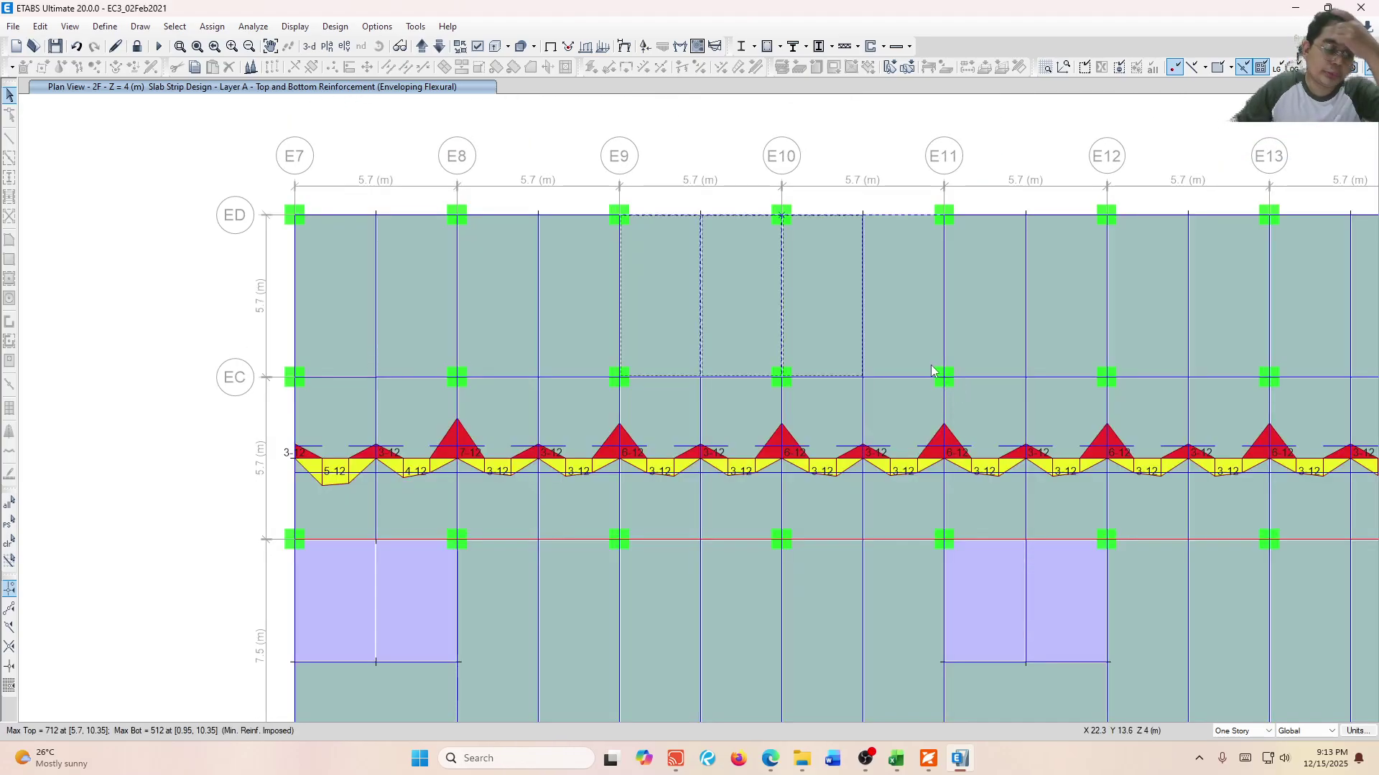
{"action": "left_click", "coordinate": [909, 47]}
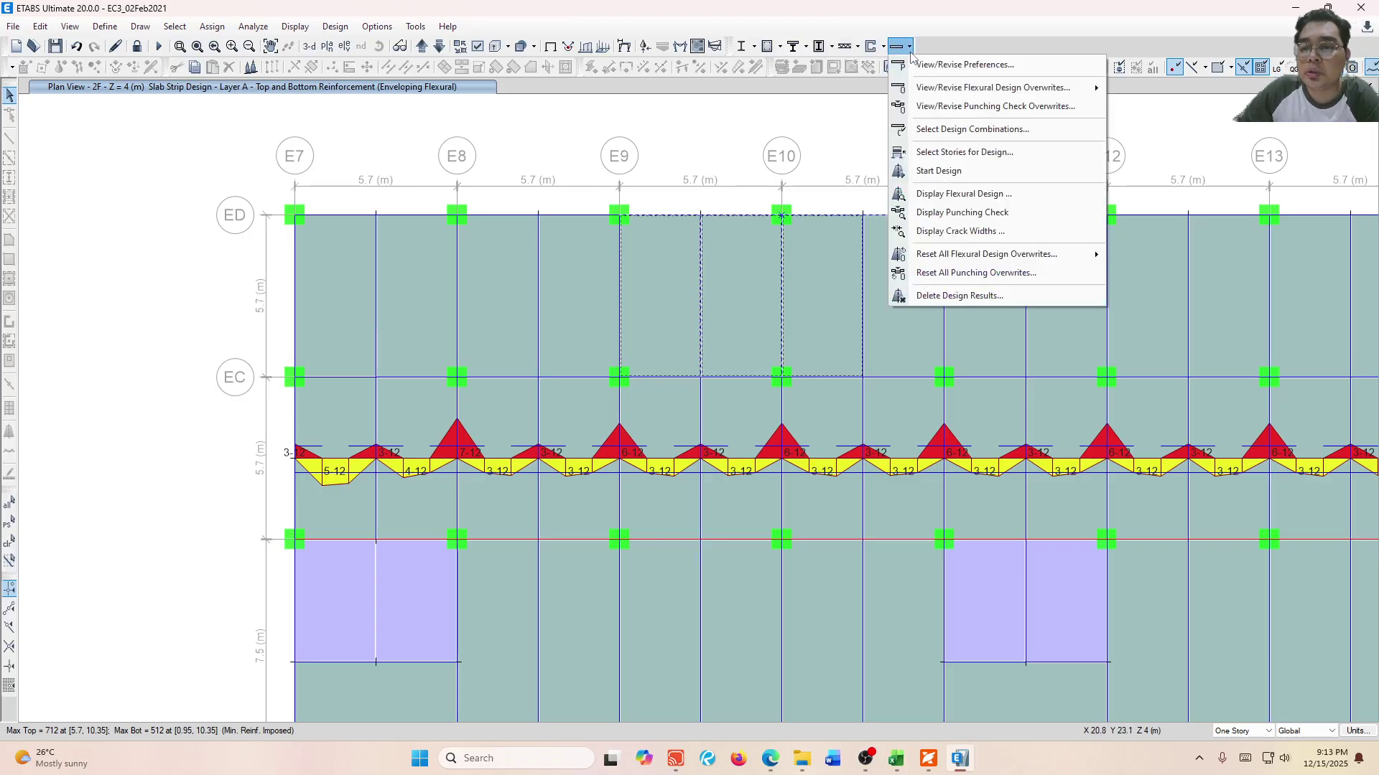
{"action": "left_click", "coordinate": [981, 132]}
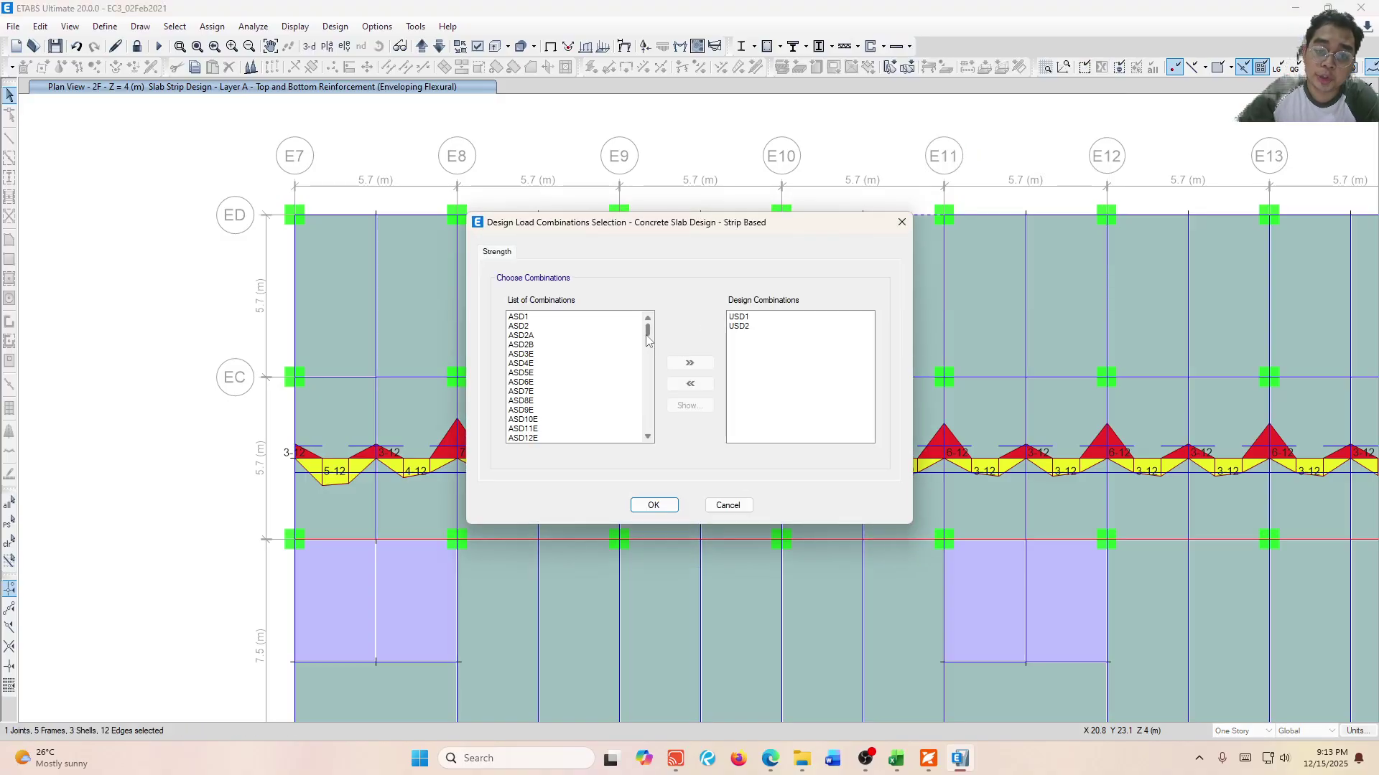
Add the USD combinations from USD3E up to the one before USD27W to the design combinations and rerun the slab design.
{"action": "left_click_drag", "start_coordinate": [770, 330], "coordinate": [770, 319]}
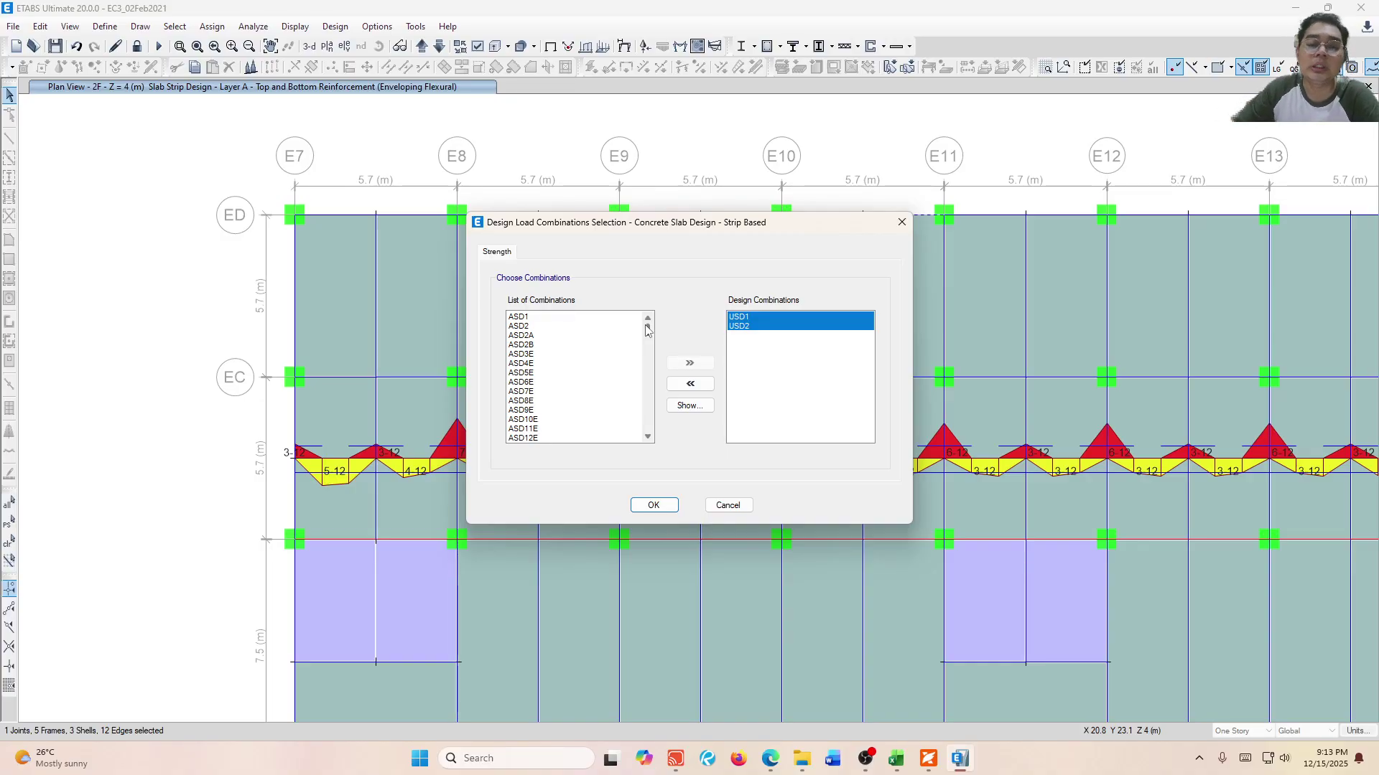
{"action": "left_click", "coordinate": [547, 362]}
{"action": "left_click", "coordinate": [547, 355]}
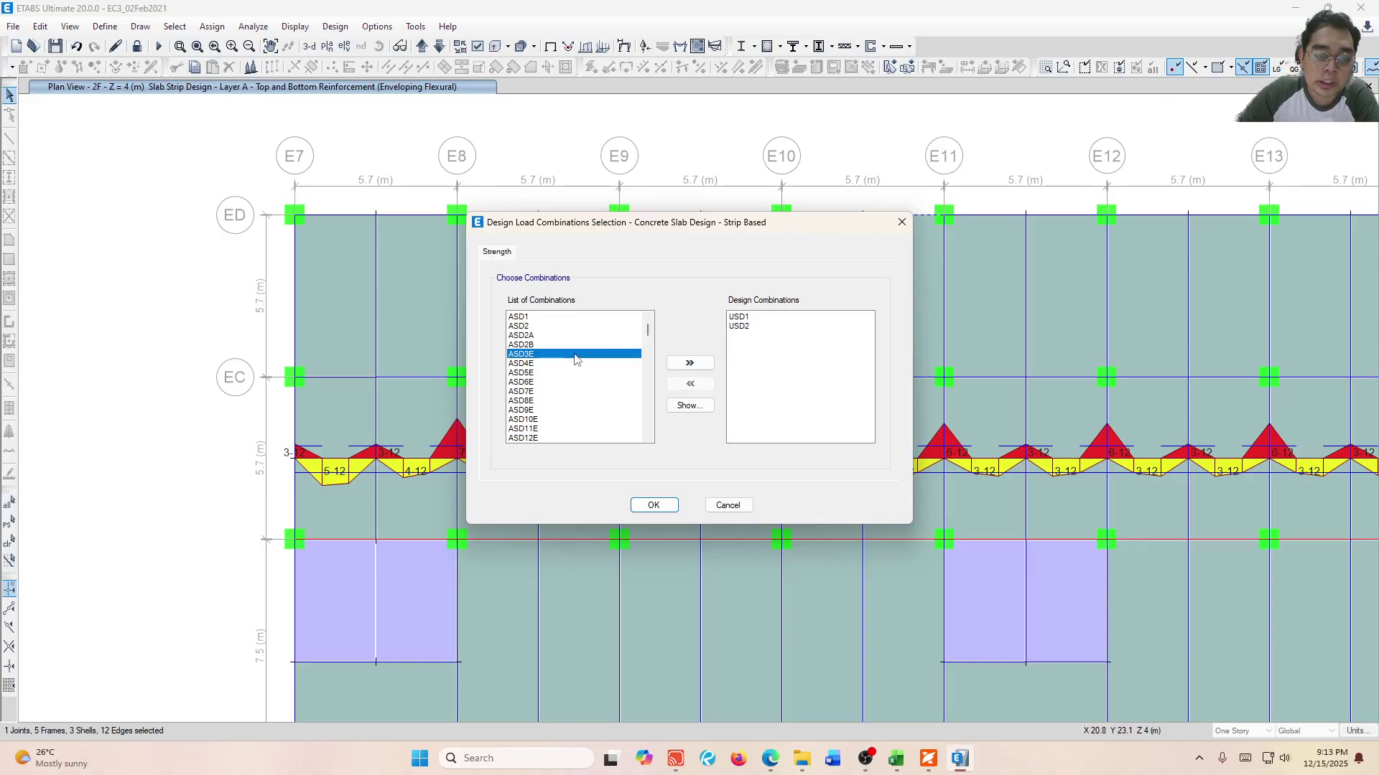
{"action": "mouse_move", "coordinate": [574, 359]}
{"action": "left_mouse_down"}
{"action": "mouse_move", "coordinate": [576, 472]}
{"action": "mouse_move", "coordinate": [585, 309]}
{"action": "mouse_move", "coordinate": [574, 384]}
{"action": "left_mouse_up"}
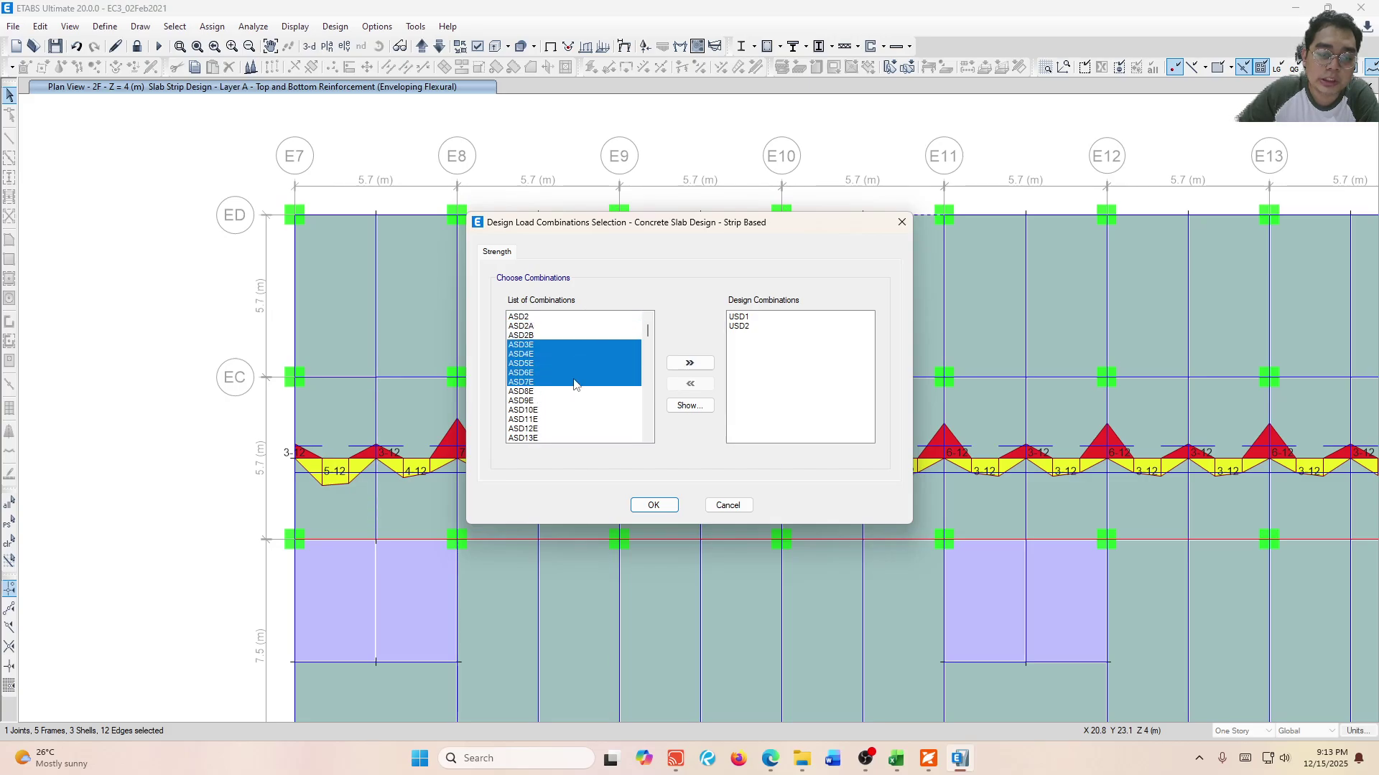
{"action": "scroll", "coordinate": [568, 388], "scroll_direction": "down", "scroll_amount": 20}
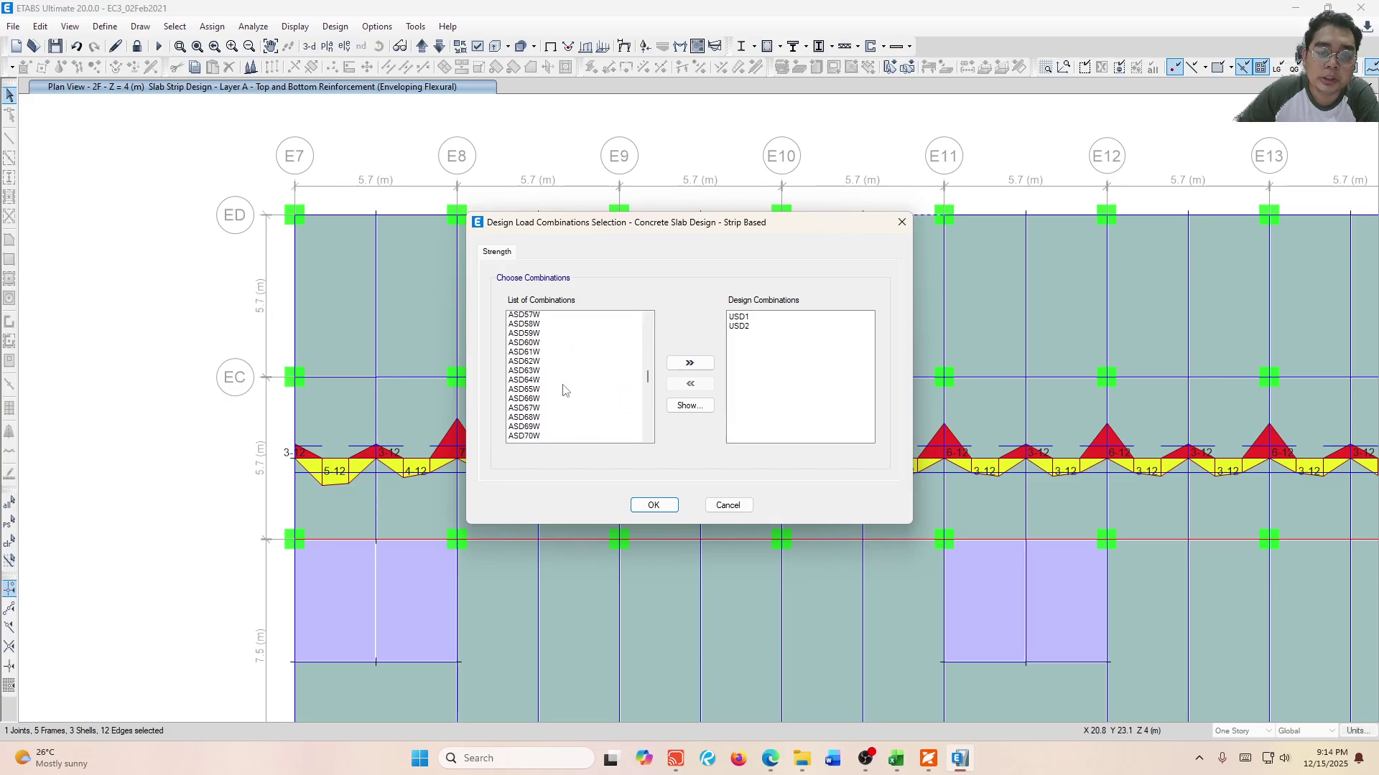
{"action": "scroll", "coordinate": [563, 390], "scroll_direction": "down", "scroll_amount": 8}
{"action": "left_click_drag", "start_coordinate": [560, 382], "coordinate": [597, 334]}
{"action": "left_click", "coordinate": [689, 362]}
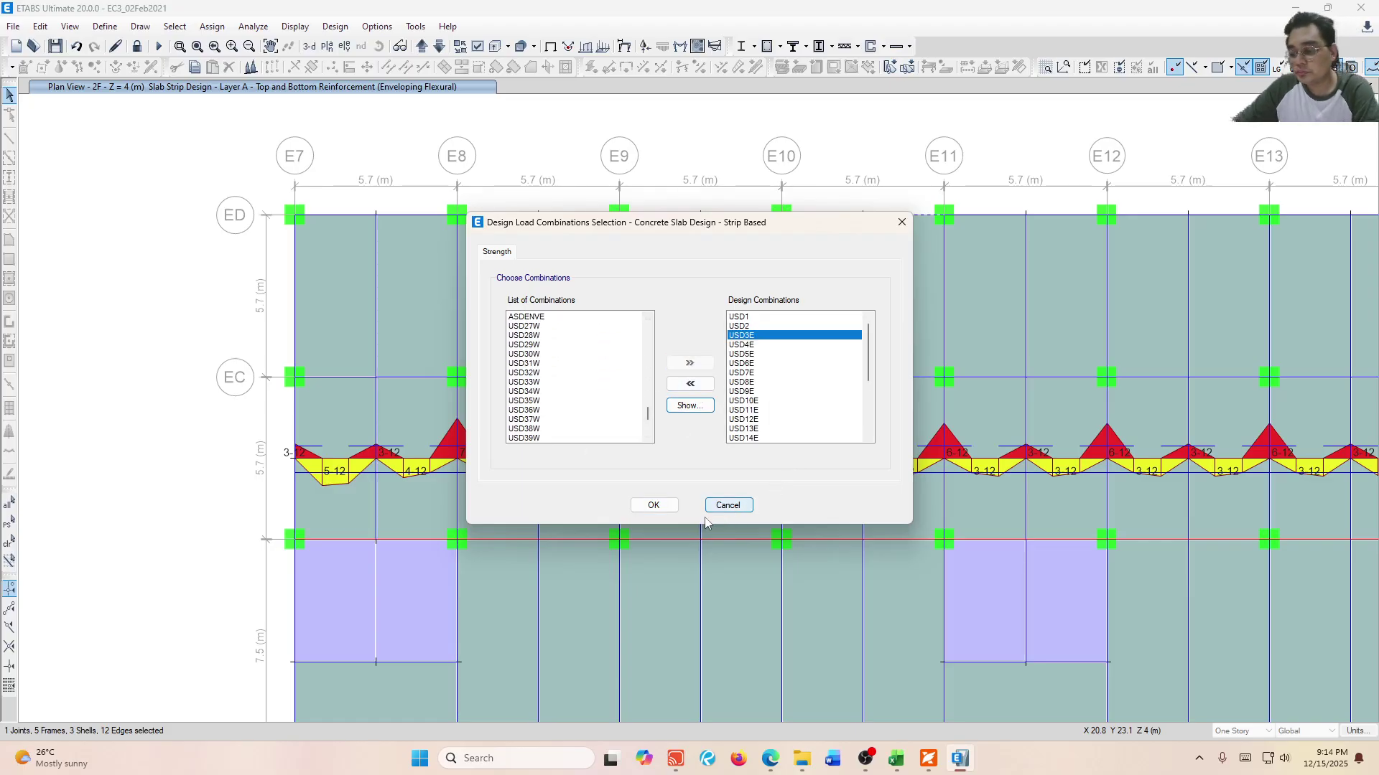
{"action": "left_click", "coordinate": [654, 505]}
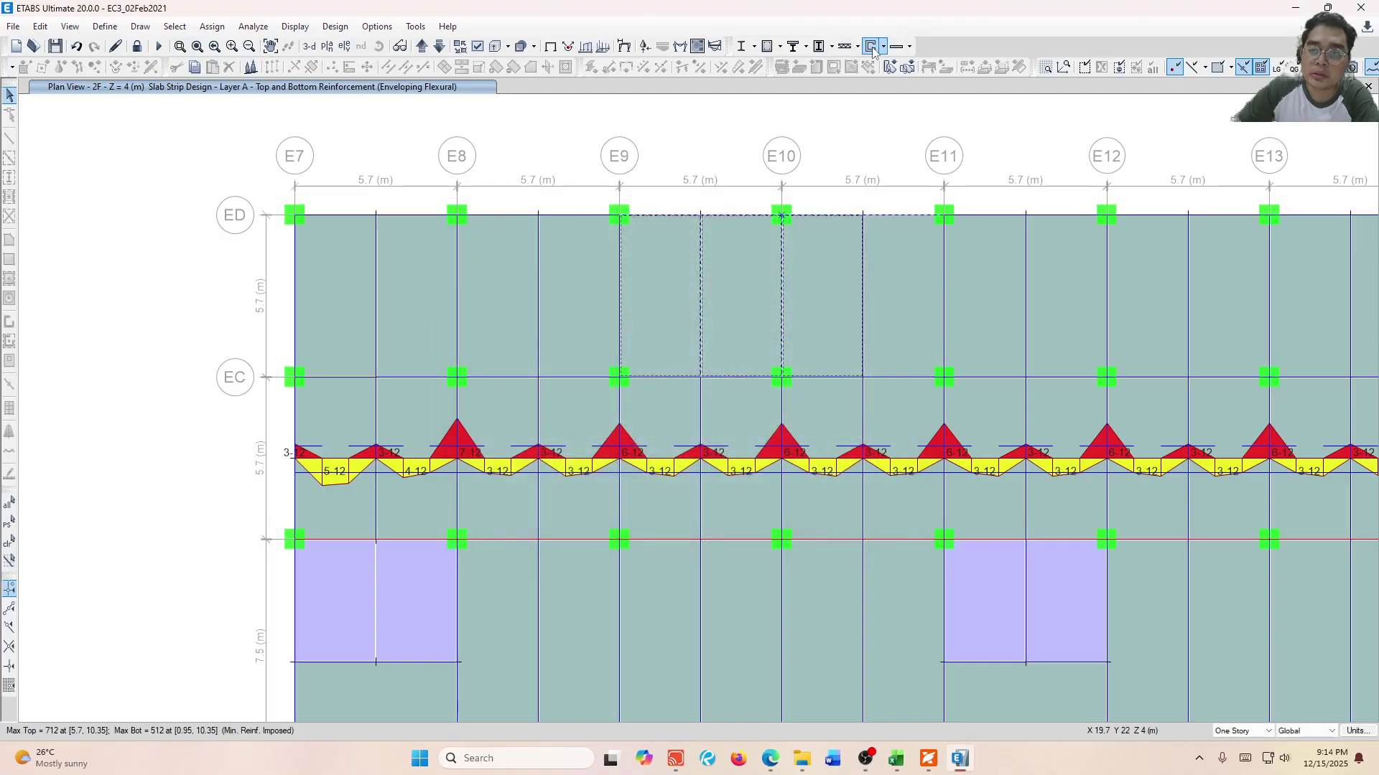
{"action": "left_click", "coordinate": [895, 48]}
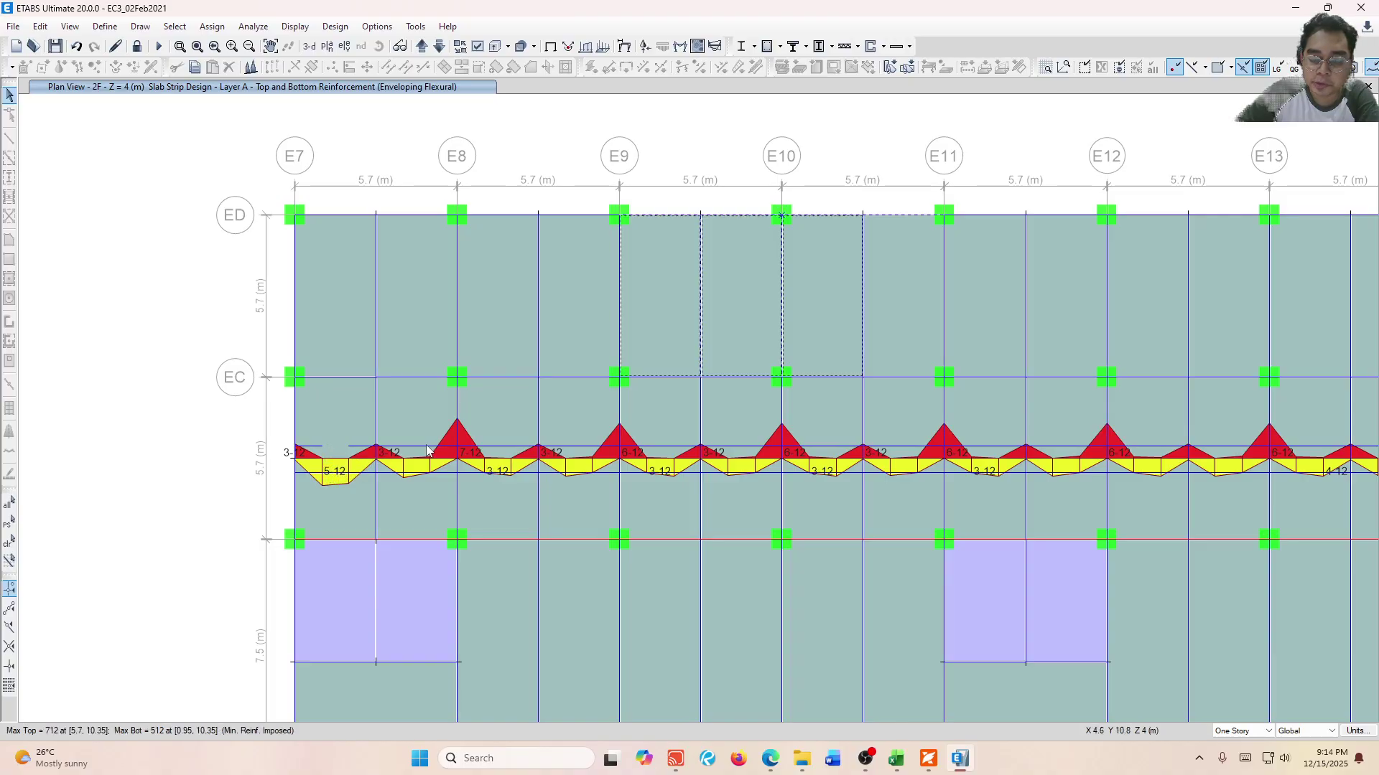
Examine the updated top and bottom bar counts along the Layer A design strip from grid E7 to E22.
{"action": "middle_click_drag", "start_coordinate": [1144, 425], "coordinate": [621, 395]}
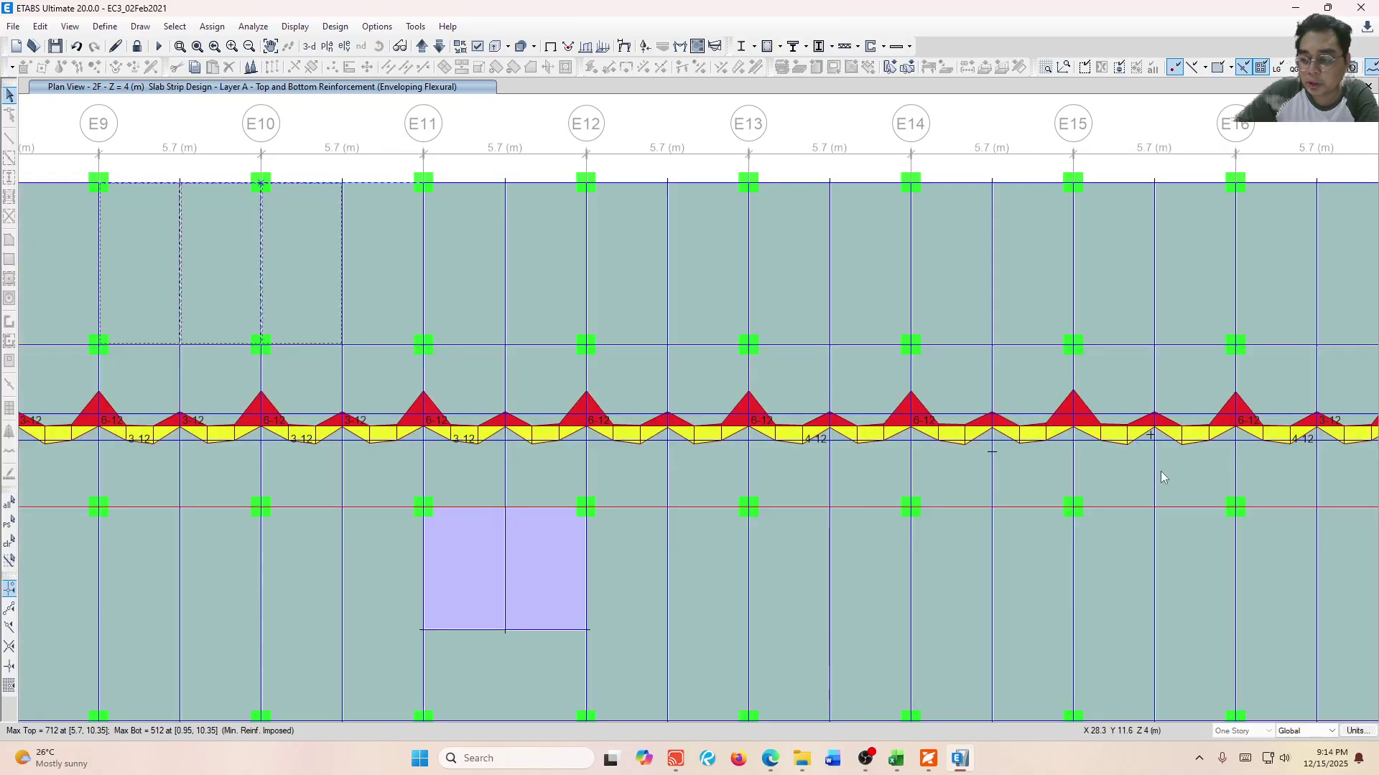
{"action": "middle_click_drag", "start_coordinate": [1233, 458], "coordinate": [710, 486]}
{"action": "middle_click_drag", "start_coordinate": [1199, 501], "coordinate": [730, 529]}
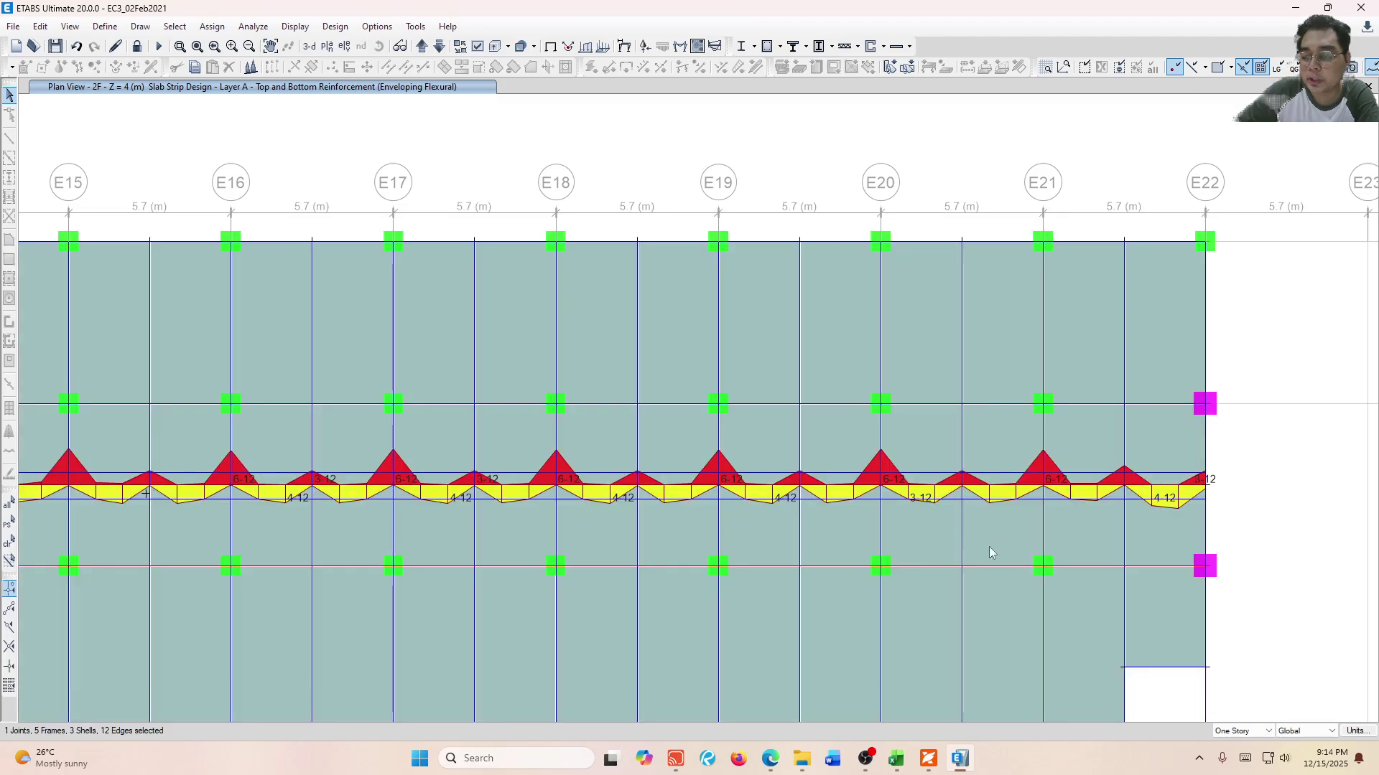
{"action": "middle_click_drag", "start_coordinate": [230, 566], "coordinate": [1059, 541]}
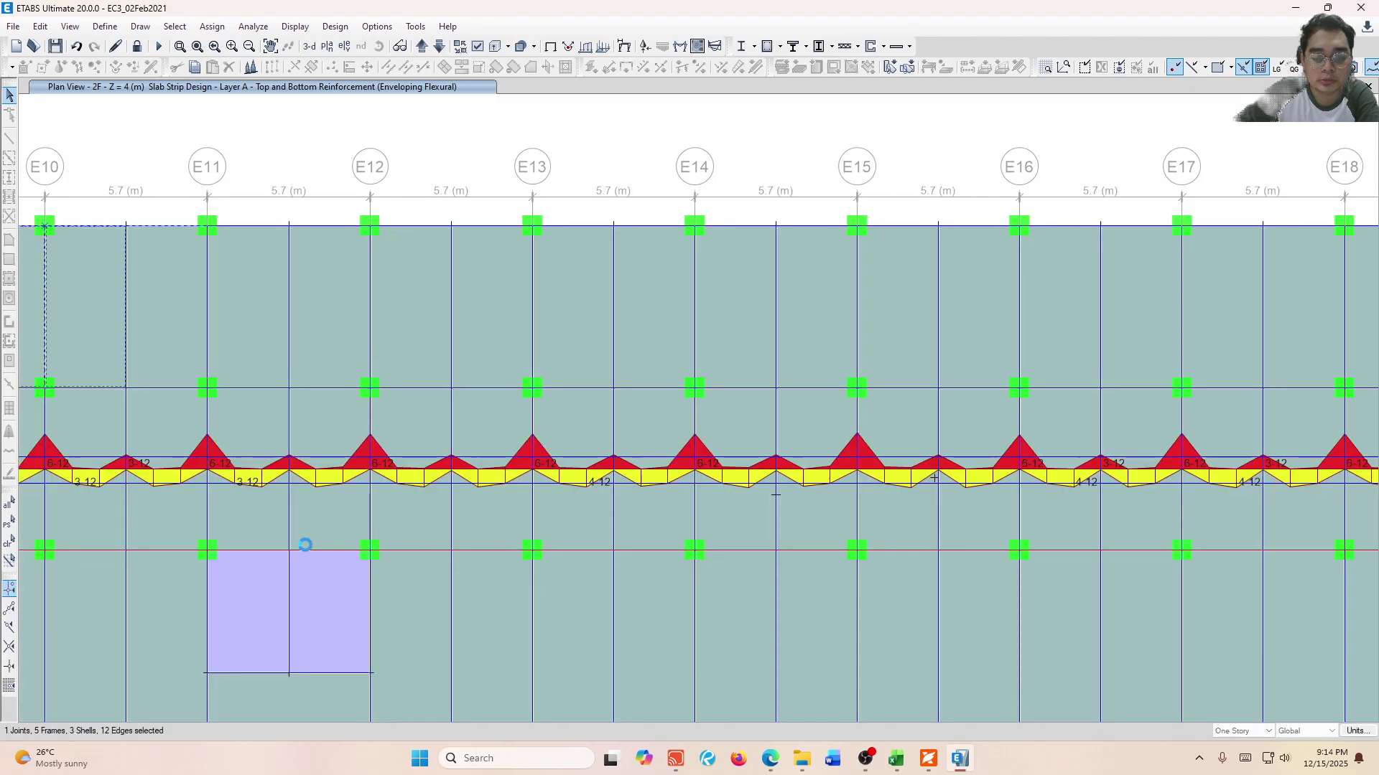
{"action": "middle_click_drag", "start_coordinate": [302, 541], "coordinate": [434, 526]}
{"action": "middle_click_drag", "start_coordinate": [171, 524], "coordinate": [477, 532]}
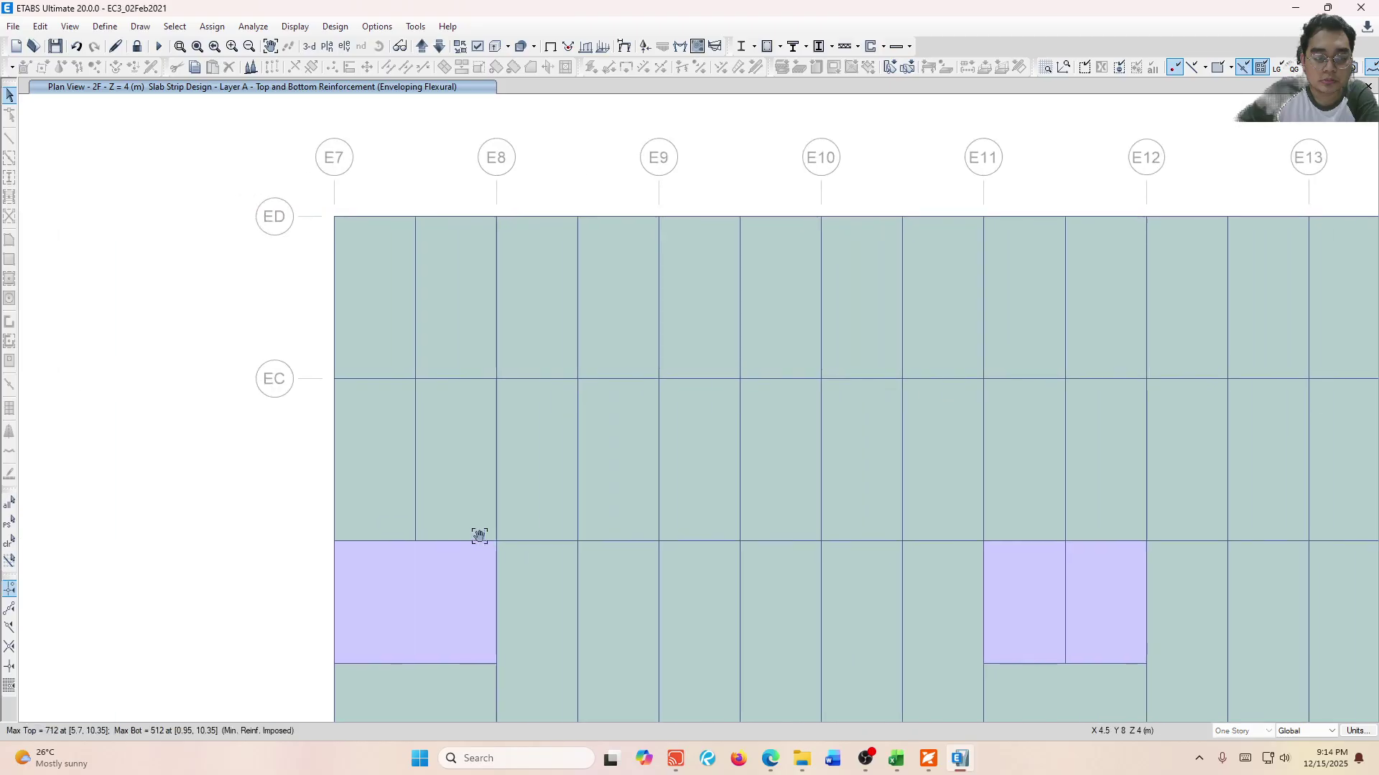
{"action": "mouse_move", "coordinate": [511, 461]}
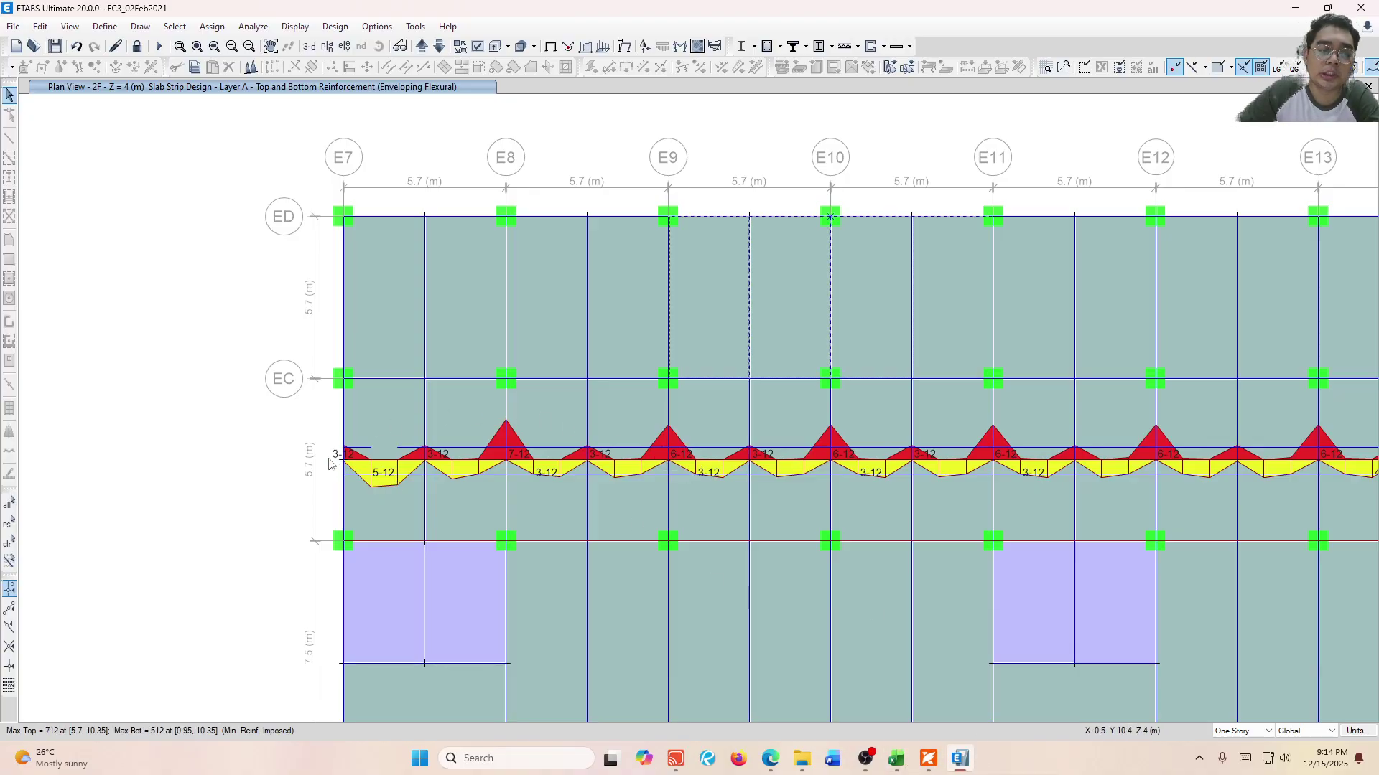
Switch to the One Way Slab Spreadsheet and review its top and bottom bar reinforcement calculations along the short span.
{"action": "mouse_move", "coordinate": [899, 760]}
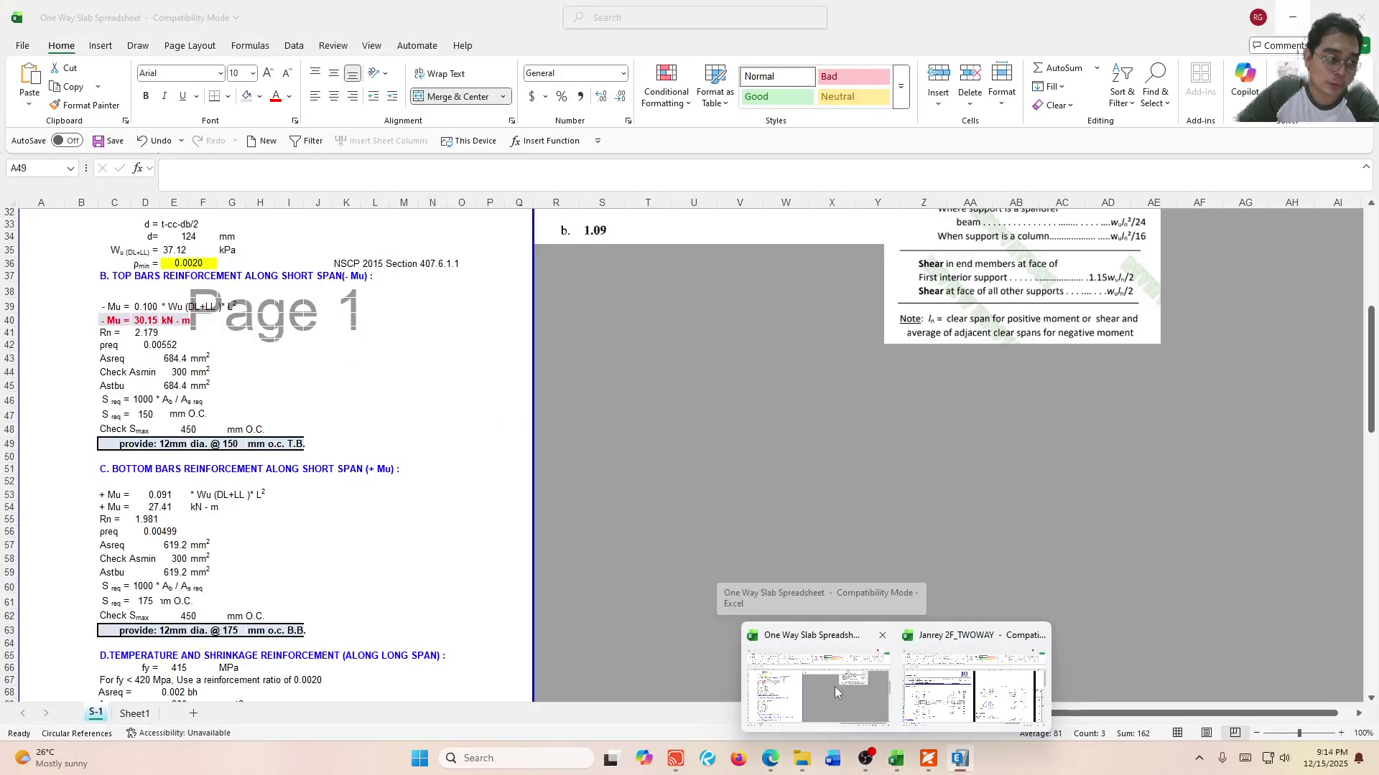
{"action": "left_click", "coordinate": [835, 686]}
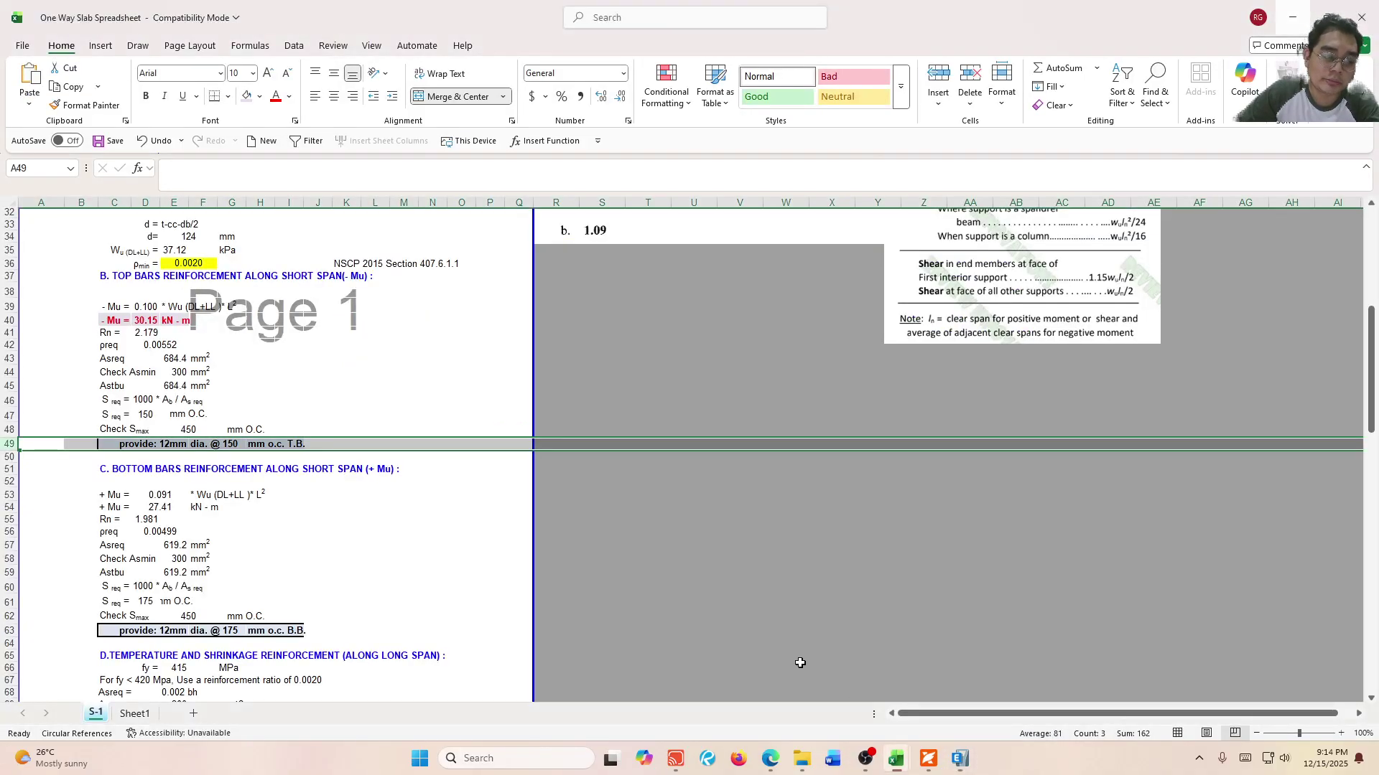
{"action": "left_click", "coordinate": [313, 356]}
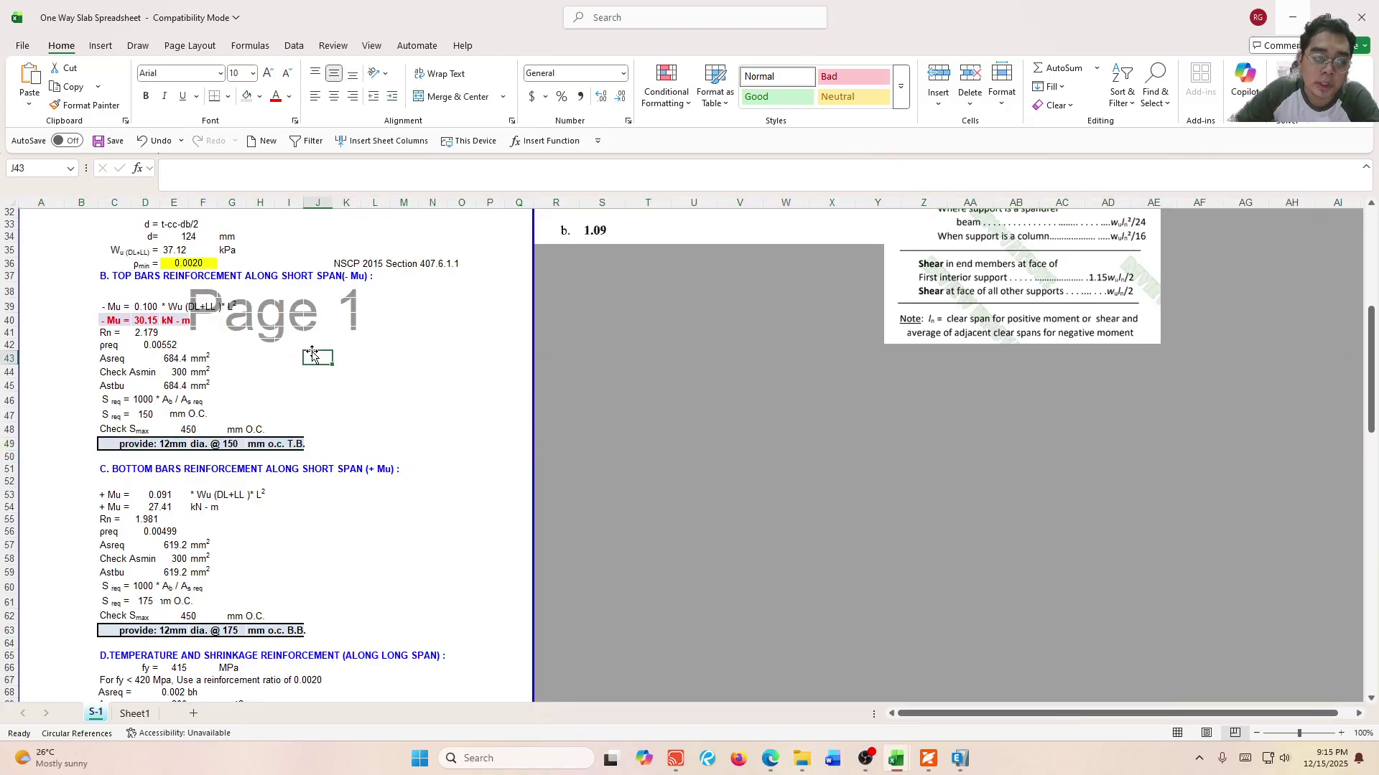
{"action": "scroll", "coordinate": [313, 355], "scroll_direction": "up", "scroll_amount": 4}
{"action": "scroll", "coordinate": [323, 416], "scroll_direction": "down", "scroll_amount": 3}
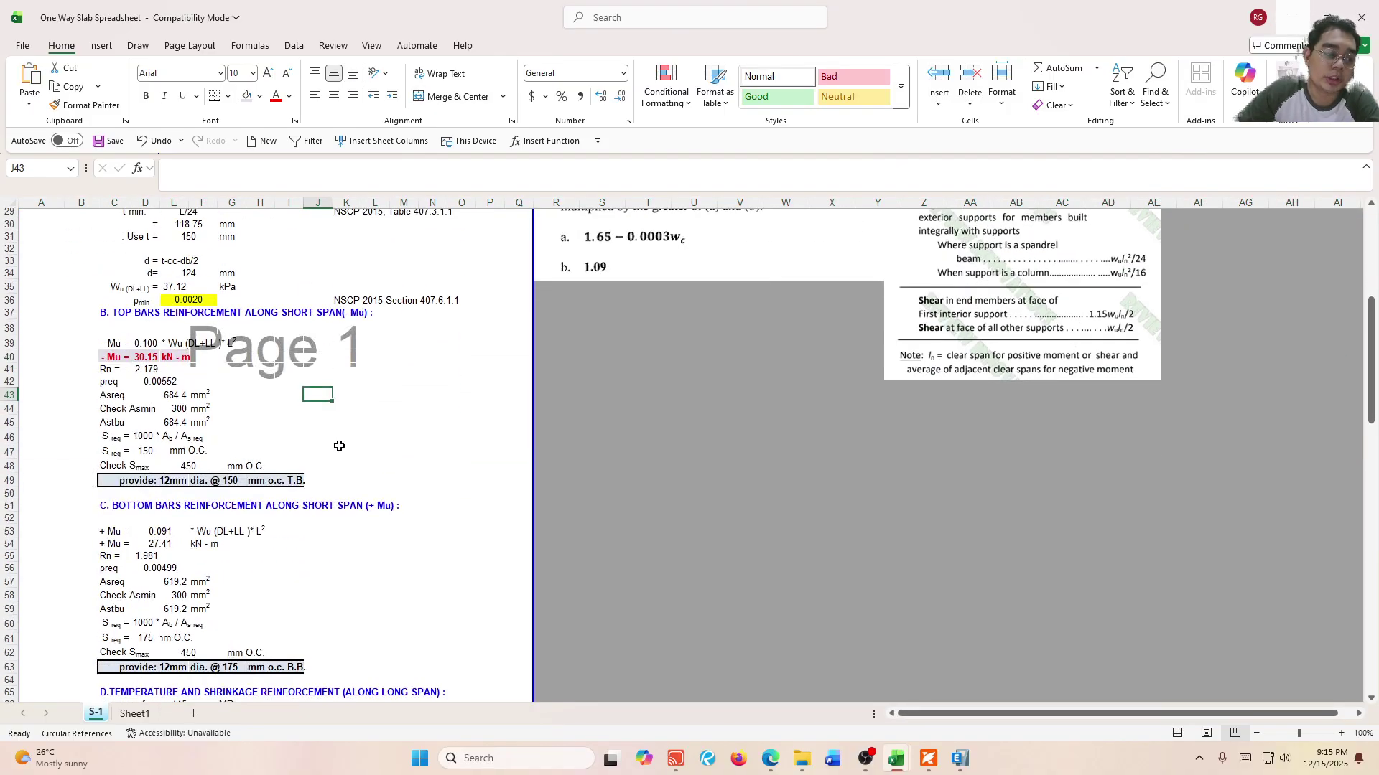
Return to ETABS and inspect the bar counts along the design strip between grids E7 and E9.
{"action": "left_click", "coordinate": [957, 768]}
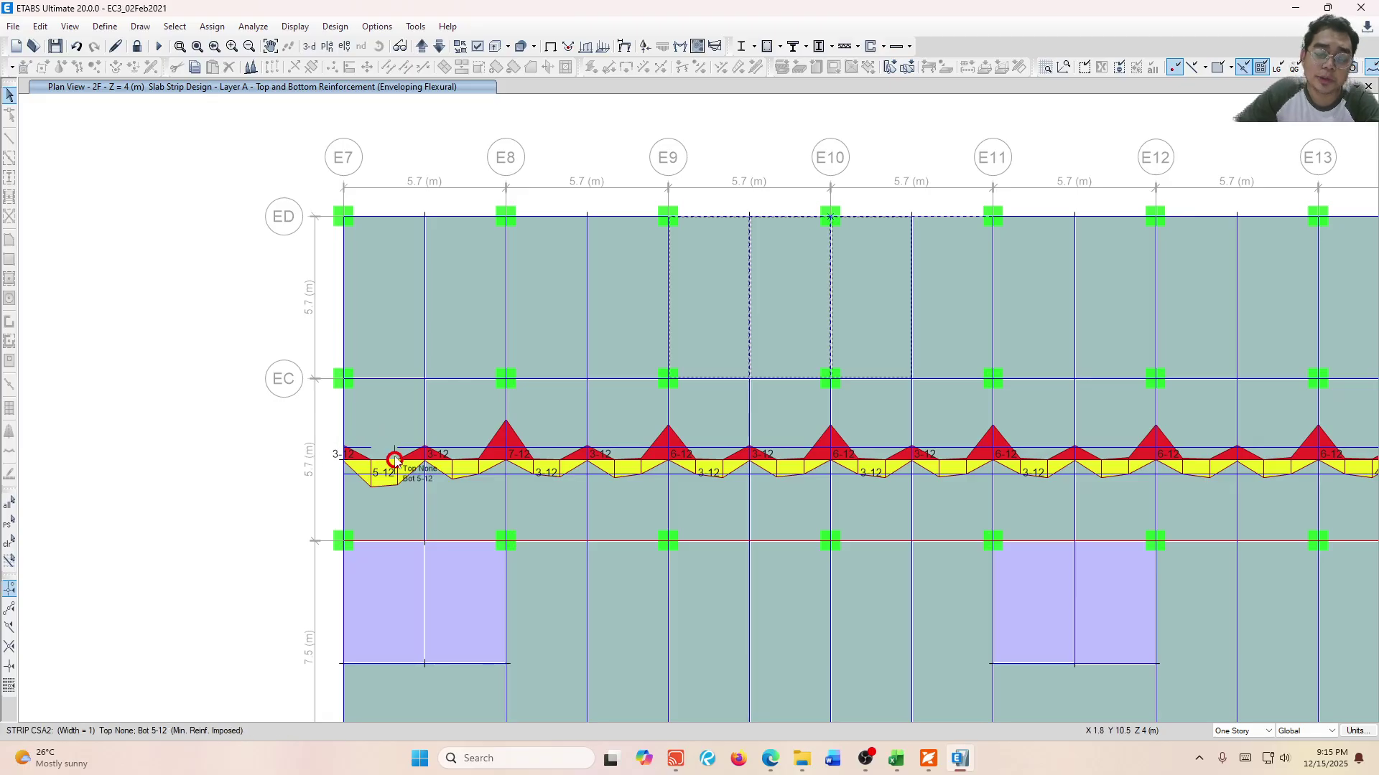
{"action": "left_click_drag", "start_coordinate": [323, 439], "coordinate": [376, 502]}
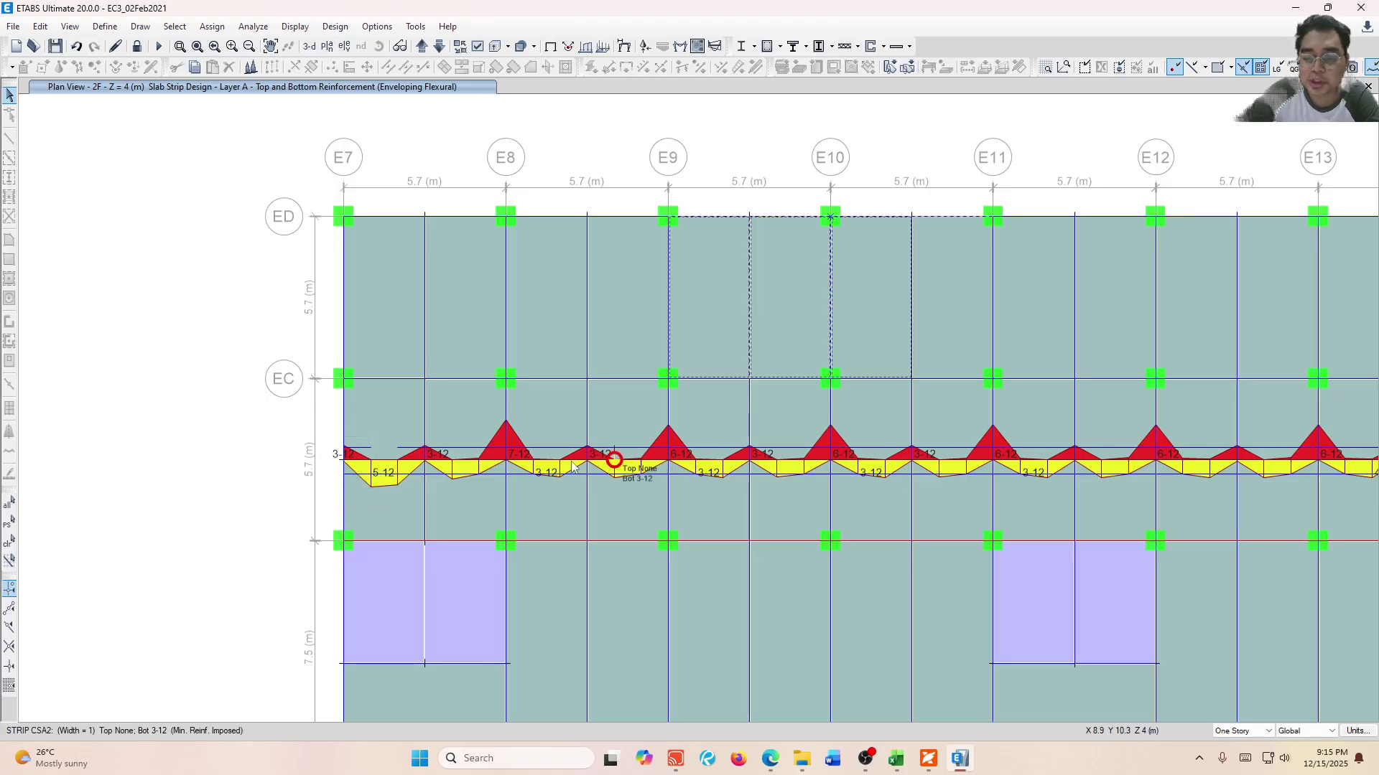